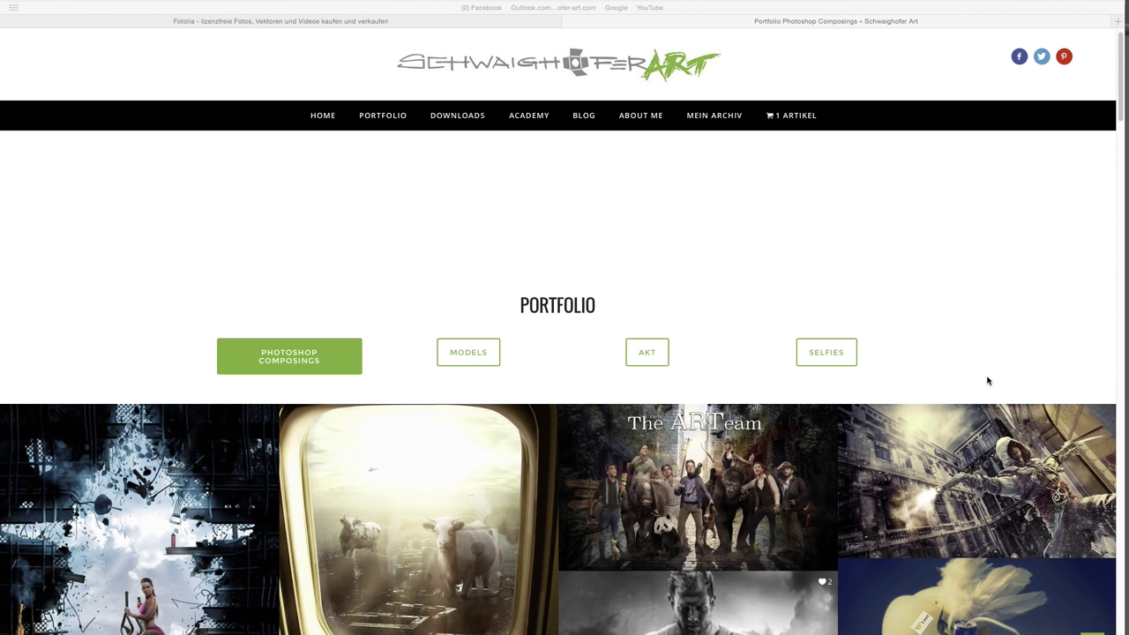
- Browse the Schwaighofer Art Photoshop Composings gallery, then switch to the Fotolia stock-photo site
{"action": "scroll", "coordinate": [988, 380], "scroll_direction": "down", "scroll_amount": 4}
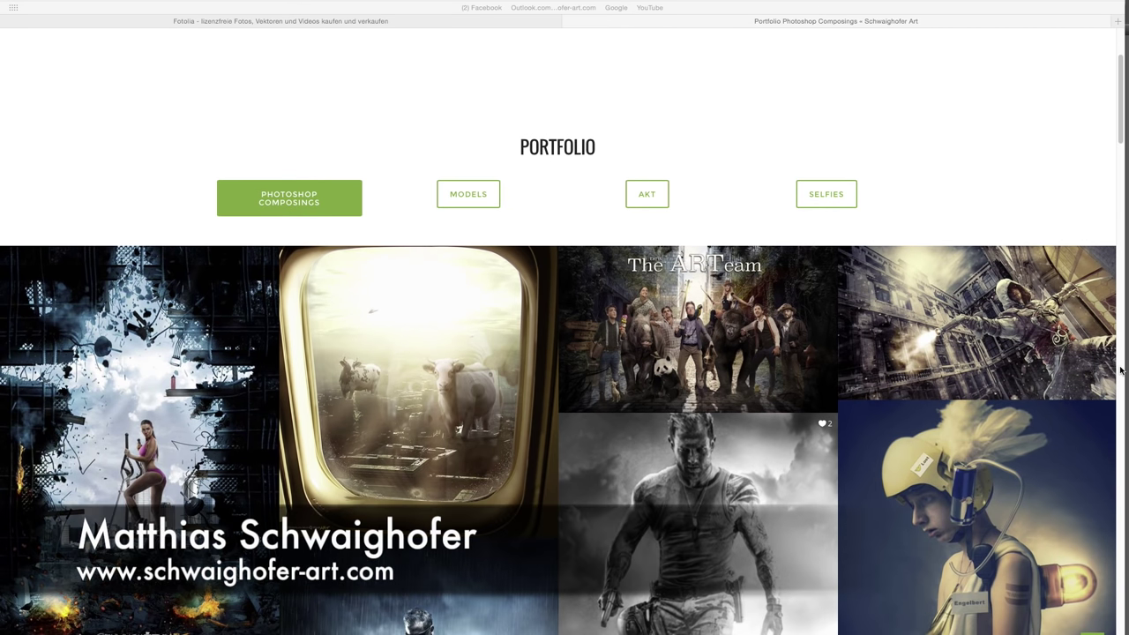
{"action": "scroll", "coordinate": [1120, 371], "scroll_direction": "down", "scroll_amount": 4}
{"action": "scroll", "coordinate": [1120, 370], "scroll_direction": "down", "scroll_amount": 1}
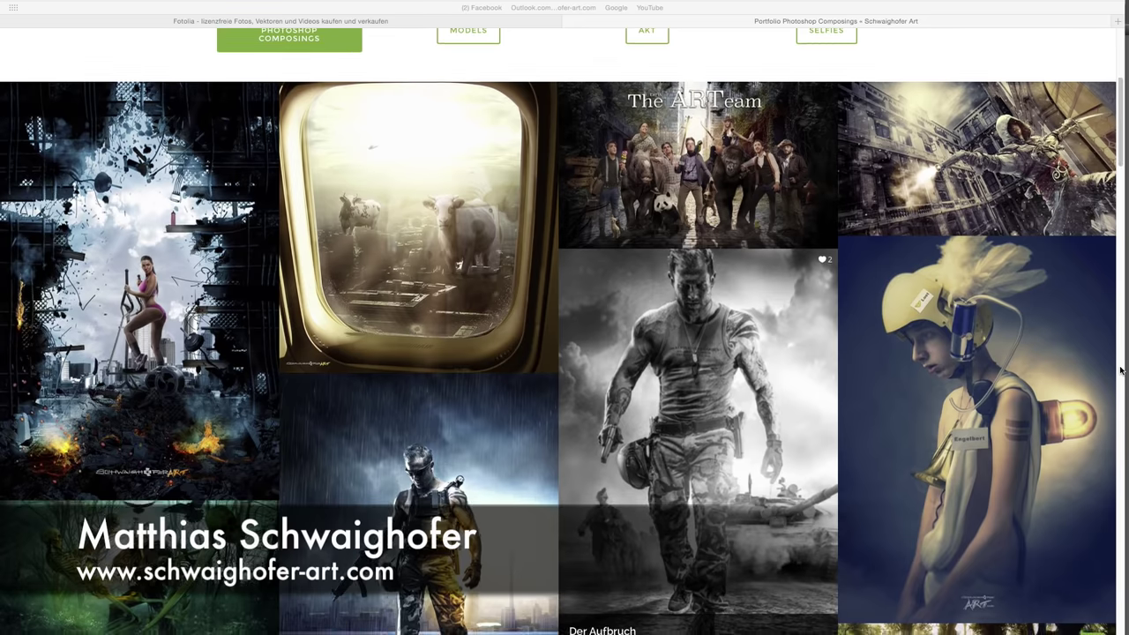
{"action": "scroll", "coordinate": [1120, 370], "scroll_direction": "down", "scroll_amount": 4}
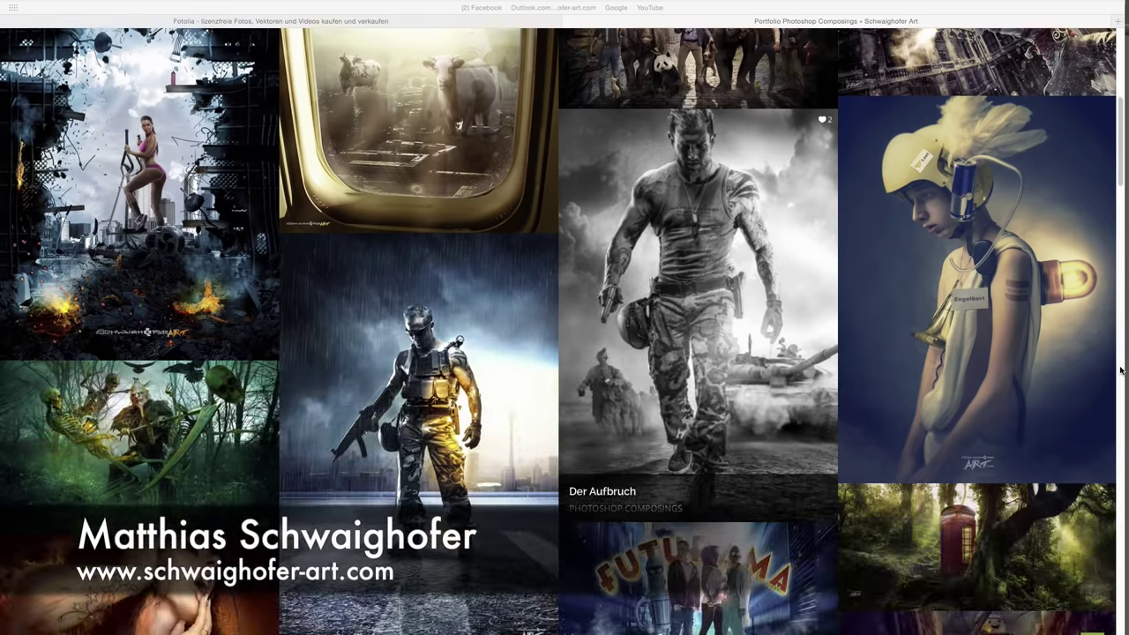
{"action": "scroll", "coordinate": [1120, 371], "scroll_direction": "down", "scroll_amount": 3}
{"action": "scroll", "coordinate": [1120, 371], "scroll_direction": "down", "scroll_amount": 1}
{"action": "scroll", "coordinate": [1120, 371], "scroll_direction": "down", "scroll_amount": 1}
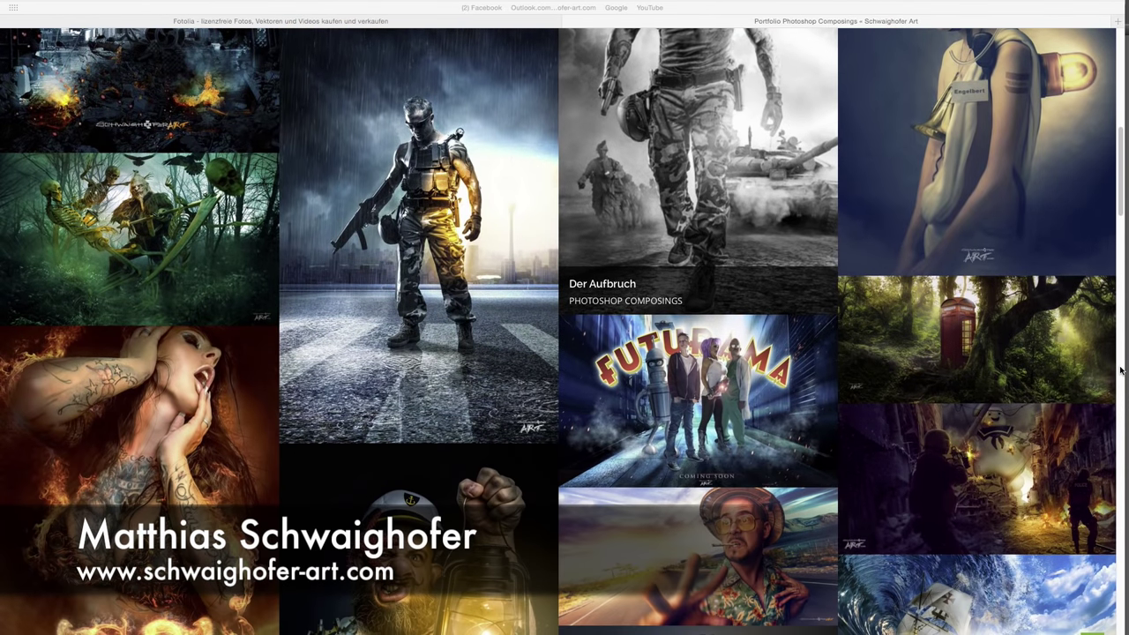
{"action": "scroll", "coordinate": [1120, 371], "scroll_direction": "down", "scroll_amount": 1}
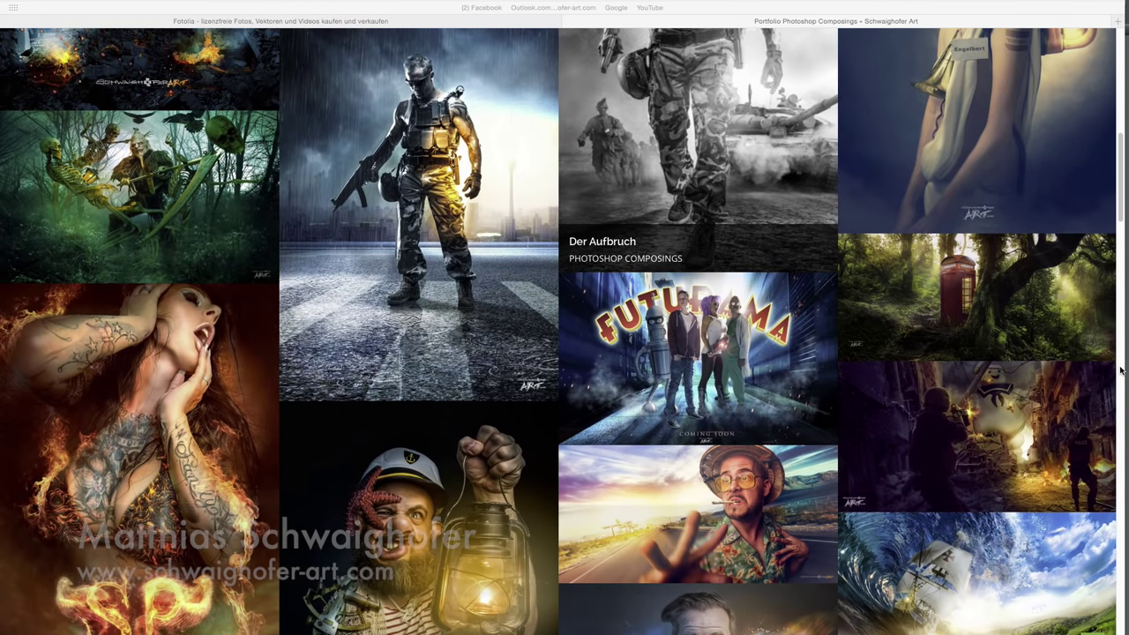
{"action": "scroll", "coordinate": [1121, 370], "scroll_direction": "down", "scroll_amount": 3}
{"action": "scroll", "coordinate": [1120, 370], "scroll_direction": "down", "scroll_amount": 2}
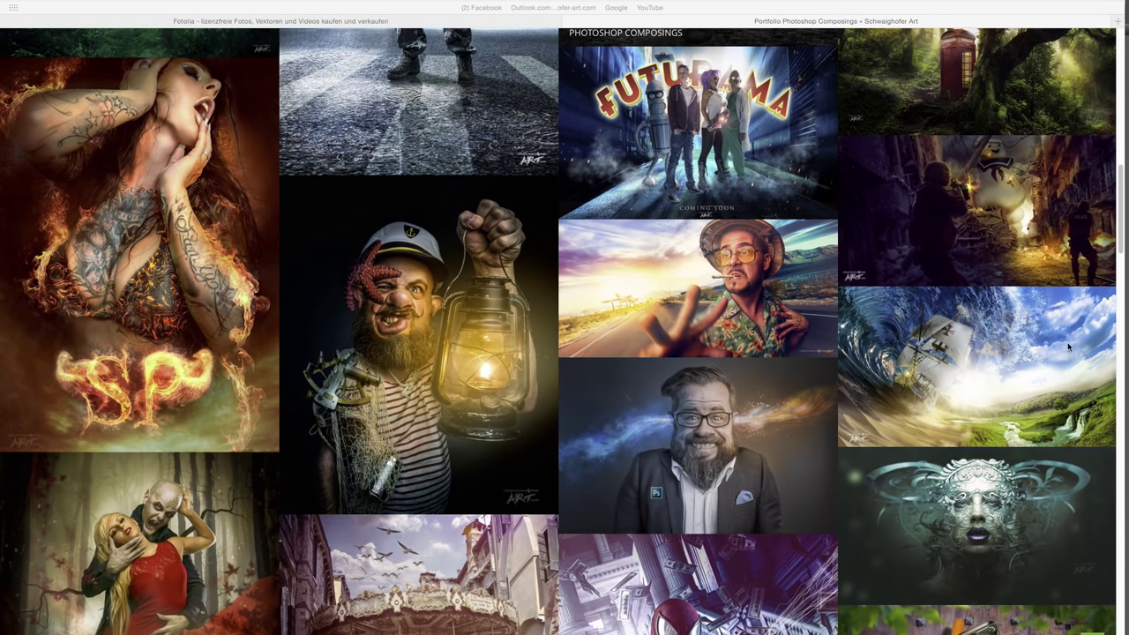
{"action": "scroll", "coordinate": [1122, 348], "scroll_direction": "down", "scroll_amount": 4}
{"action": "scroll", "coordinate": [1122, 347], "scroll_direction": "down", "scroll_amount": 1}
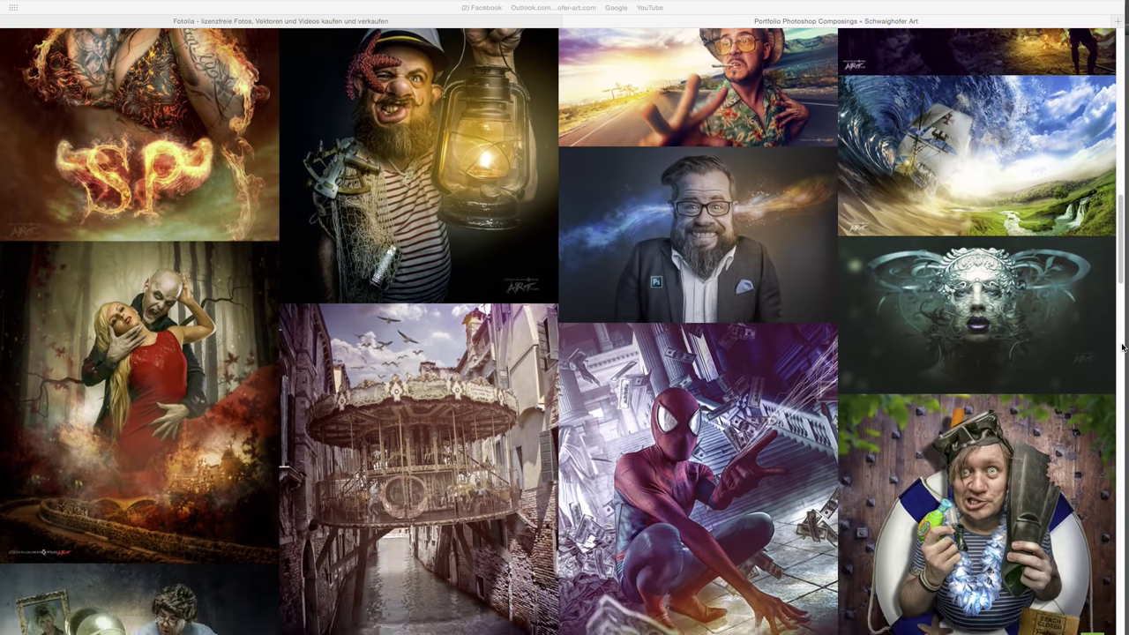
{"action": "scroll", "coordinate": [1121, 347], "scroll_direction": "down", "scroll_amount": 3}
{"action": "scroll", "coordinate": [1122, 347], "scroll_direction": "down", "scroll_amount": 3}
{"action": "scroll", "coordinate": [1122, 347], "scroll_direction": "down", "scroll_amount": 3}
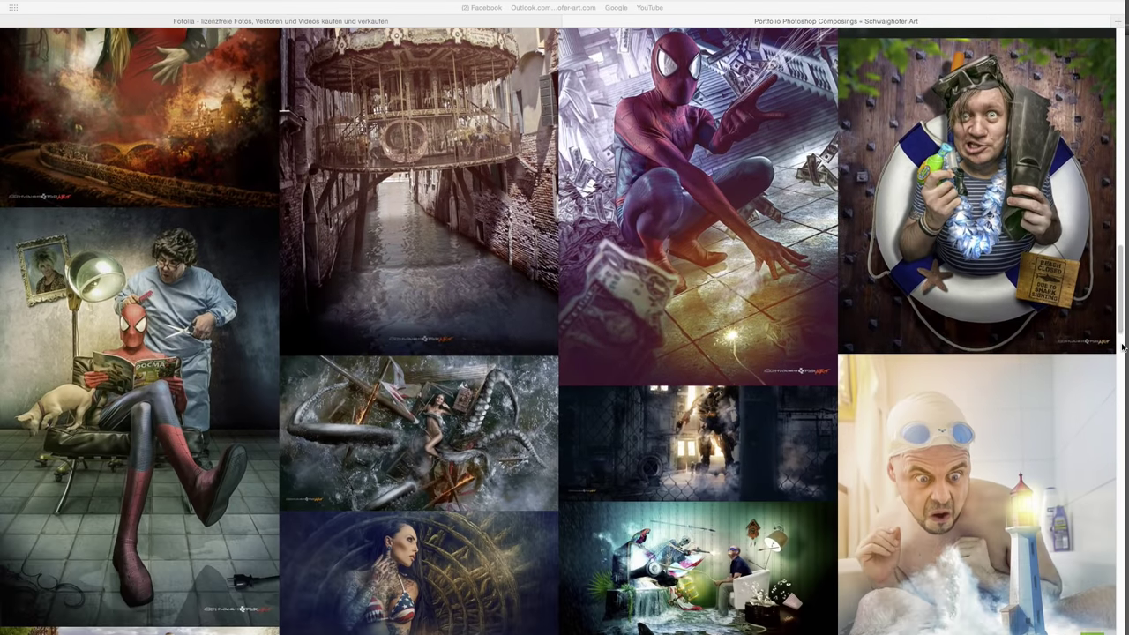
{"action": "scroll", "coordinate": [1122, 348], "scroll_direction": "down", "scroll_amount": 2}
{"action": "scroll", "coordinate": [1121, 347], "scroll_direction": "down", "scroll_amount": 2}
{"action": "scroll", "coordinate": [1122, 347], "scroll_direction": "down", "scroll_amount": 2}
{"action": "scroll", "coordinate": [1122, 348], "scroll_direction": "down", "scroll_amount": 3}
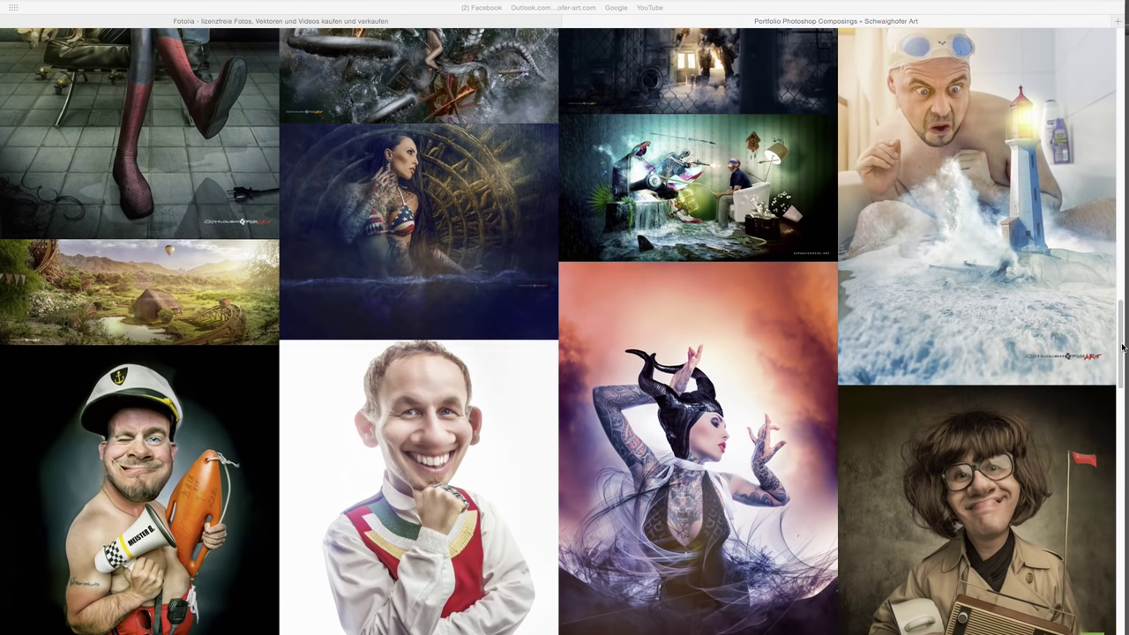
{"action": "scroll", "coordinate": [1122, 348], "scroll_direction": "down", "scroll_amount": 1}
{"action": "scroll", "coordinate": [1122, 348], "scroll_direction": "down", "scroll_amount": 2}
{"action": "scroll", "coordinate": [1122, 347], "scroll_direction": "down", "scroll_amount": 3}
{"action": "scroll", "coordinate": [1121, 348], "scroll_direction": "down", "scroll_amount": 1}
{"action": "scroll", "coordinate": [1122, 347], "scroll_direction": "down", "scroll_amount": 2}
{"action": "scroll", "coordinate": [1122, 348], "scroll_direction": "down", "scroll_amount": 2}
{"action": "scroll", "coordinate": [1122, 347], "scroll_direction": "down", "scroll_amount": 2}
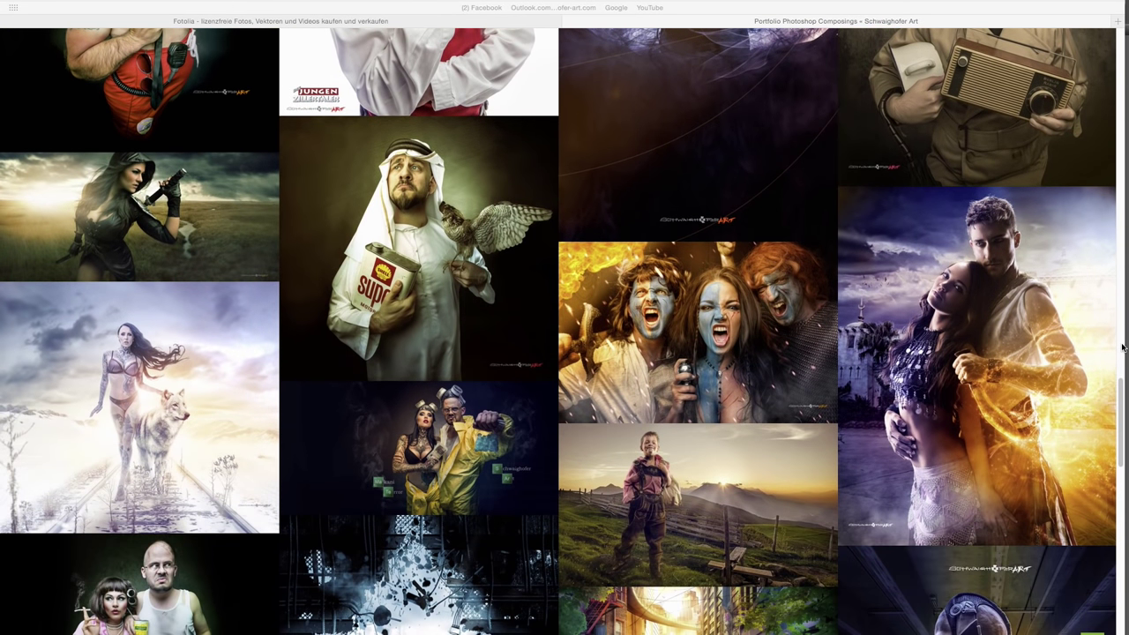
{"action": "scroll", "coordinate": [1122, 347], "scroll_direction": "down", "scroll_amount": 2}
{"action": "scroll", "coordinate": [1122, 347], "scroll_direction": "down", "scroll_amount": 4}
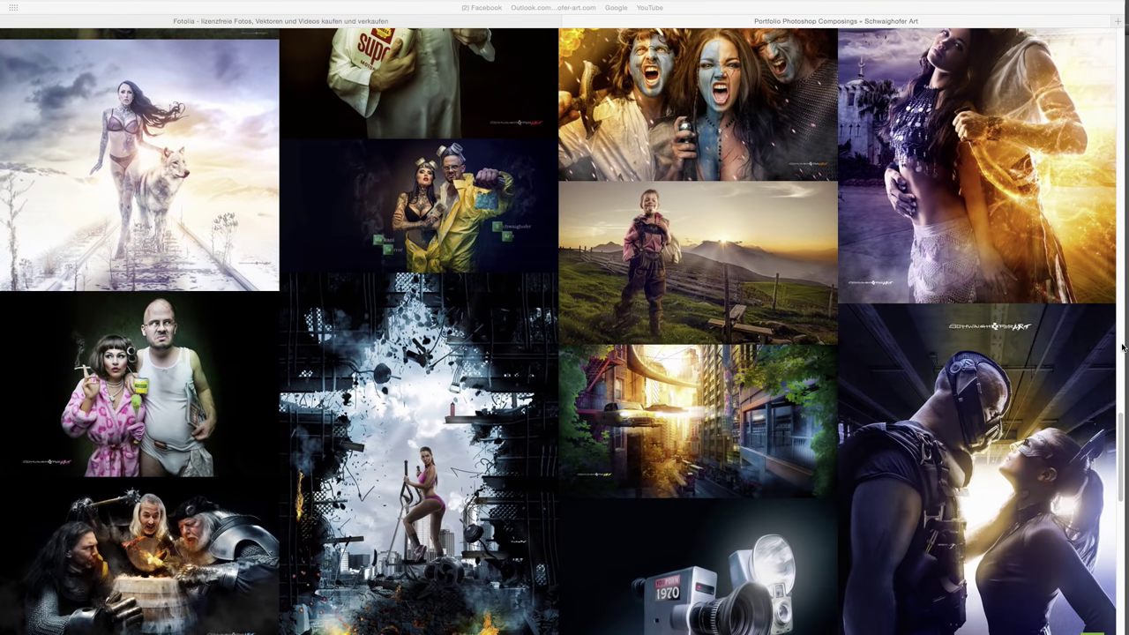
{"action": "scroll", "coordinate": [1122, 348], "scroll_direction": "down", "scroll_amount": 4}
{"action": "scroll", "coordinate": [1122, 347], "scroll_direction": "down", "scroll_amount": 1}
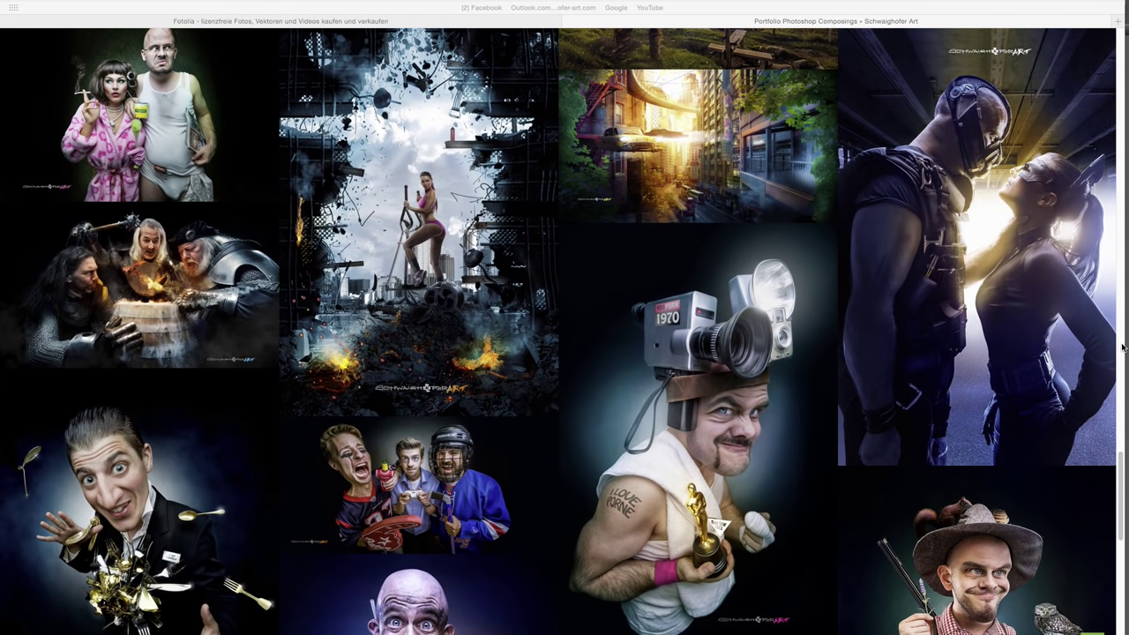
{"action": "scroll", "coordinate": [1122, 348], "scroll_direction": "down", "scroll_amount": 1}
{"action": "scroll", "coordinate": [1122, 348], "scroll_direction": "down", "scroll_amount": 3}
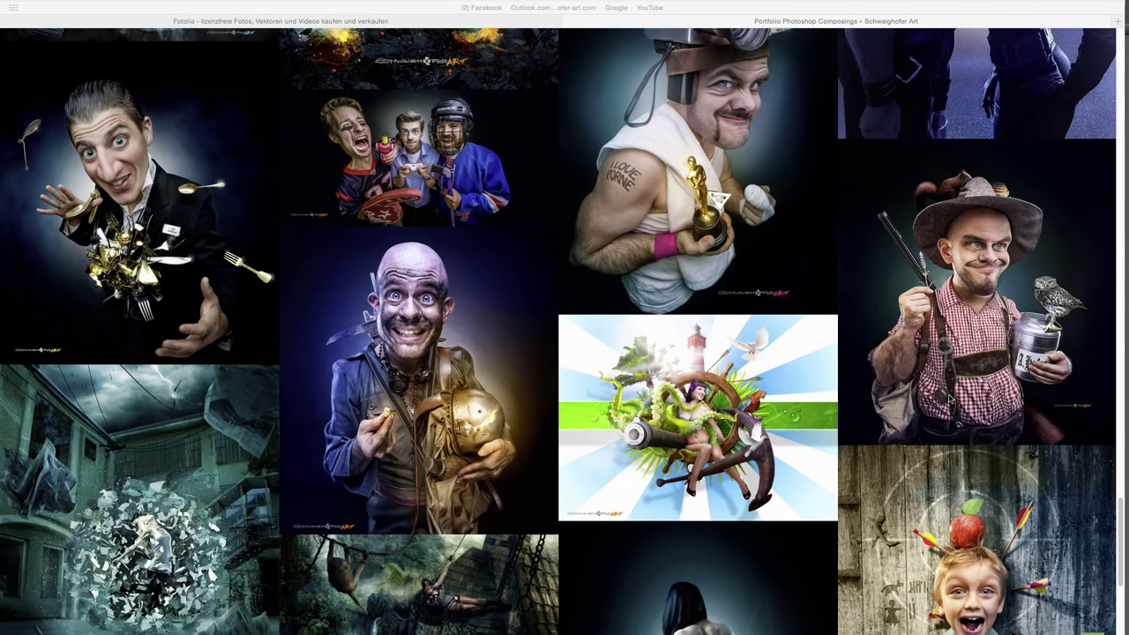
{"action": "scroll", "coordinate": [953, 398], "scroll_direction": "down", "scroll_amount": 3}
{"action": "scroll", "coordinate": [975, 401], "scroll_direction": "down", "scroll_amount": 2}
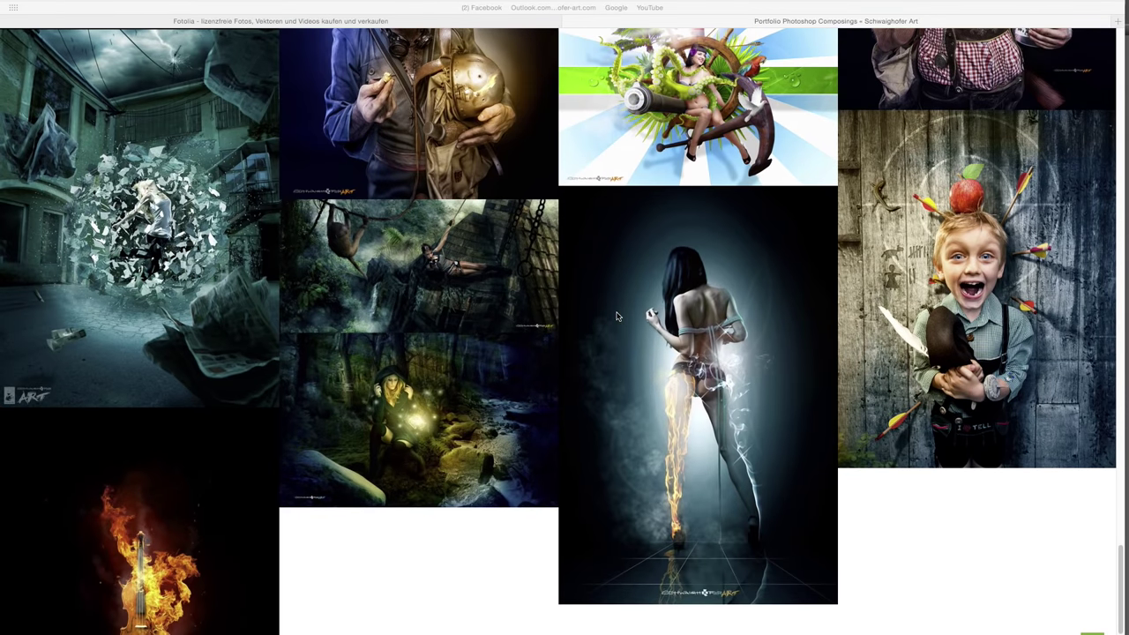
{"action": "scroll", "coordinate": [618, 316], "scroll_direction": "up", "scroll_amount": 5}
{"action": "scroll", "coordinate": [617, 316], "scroll_direction": "up", "scroll_amount": 5}
{"action": "scroll", "coordinate": [617, 316], "scroll_direction": "up", "scroll_amount": 5}
{"action": "scroll", "coordinate": [618, 316], "scroll_direction": "up", "scroll_amount": 5}
{"action": "scroll", "coordinate": [703, 302], "scroll_direction": "up", "scroll_amount": 3}
{"action": "scroll", "coordinate": [791, 311], "scroll_direction": "up", "scroll_amount": 1}
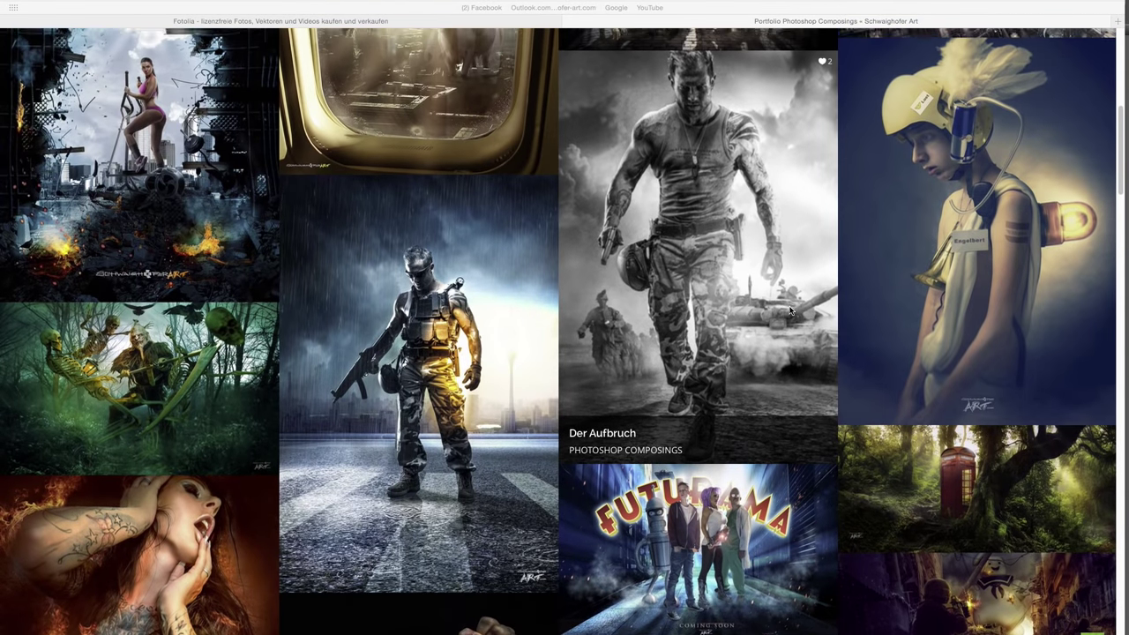
{"action": "scroll", "coordinate": [791, 311], "scroll_direction": "up", "scroll_amount": 5}
{"action": "scroll", "coordinate": [791, 310], "scroll_direction": "up", "scroll_amount": 1}
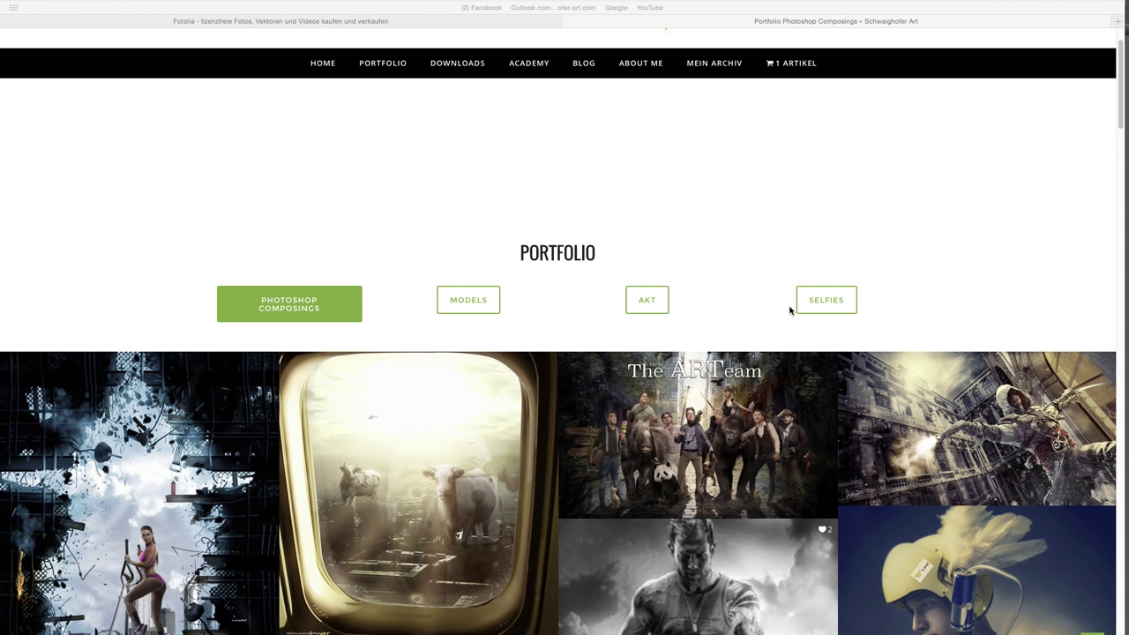
{"action": "left_click", "coordinate": [498, 25]}
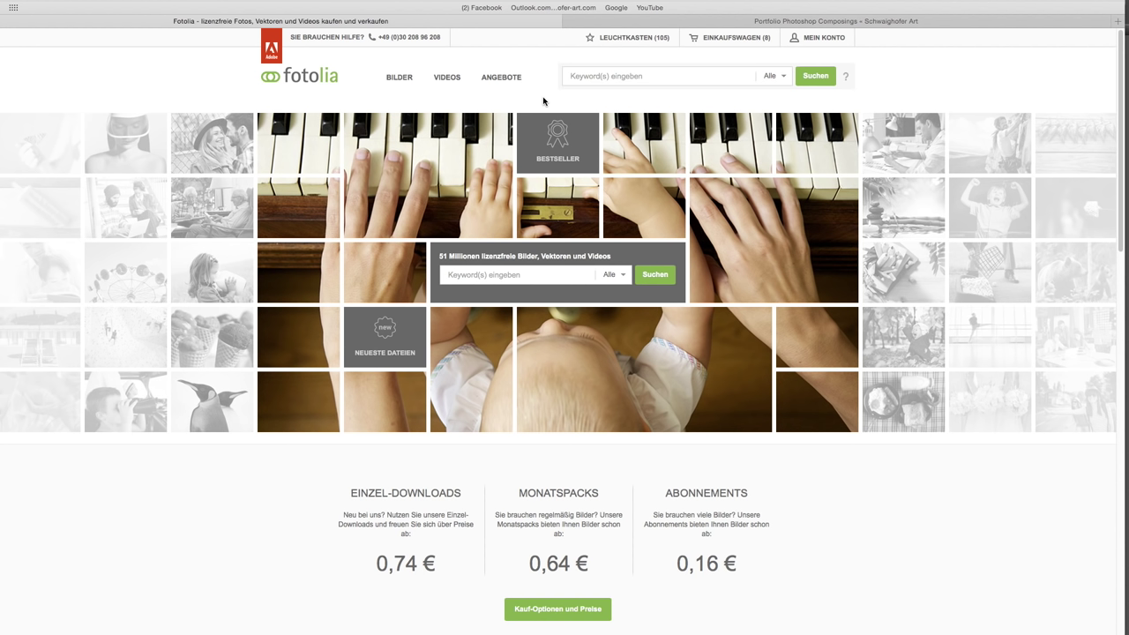
- From the portfolio home page, open the 'Photoshop Tutorial: Fast & Furious' product page (19,90 €)
{"action": "left_click", "coordinate": [678, 22]}
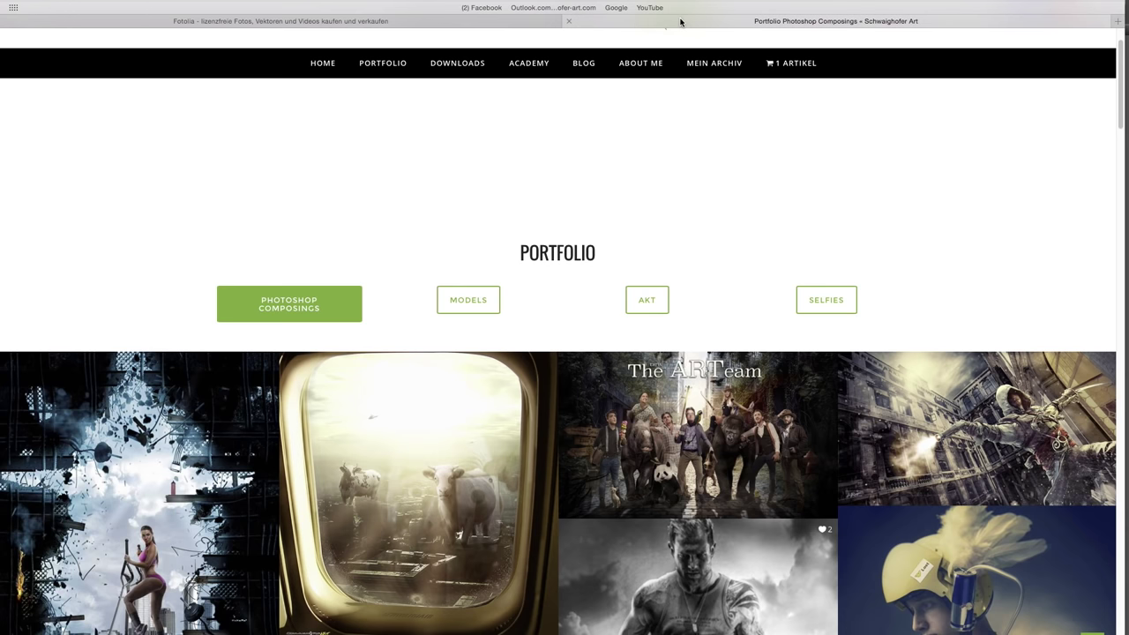
{"action": "left_click", "coordinate": [320, 64]}
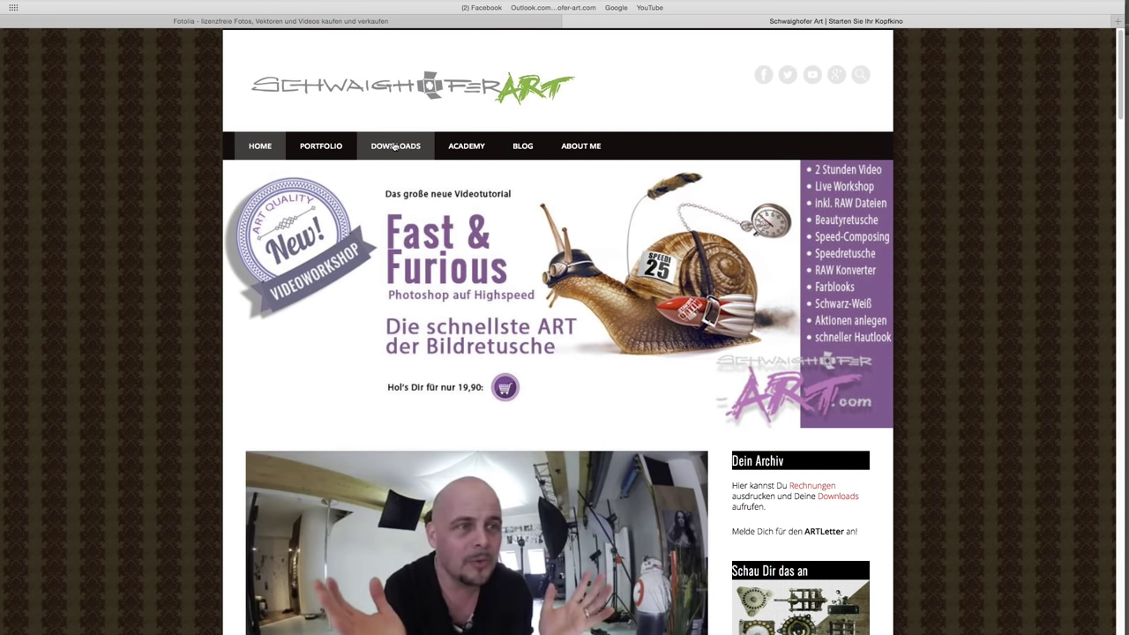
{"action": "left_click", "coordinate": [591, 275]}
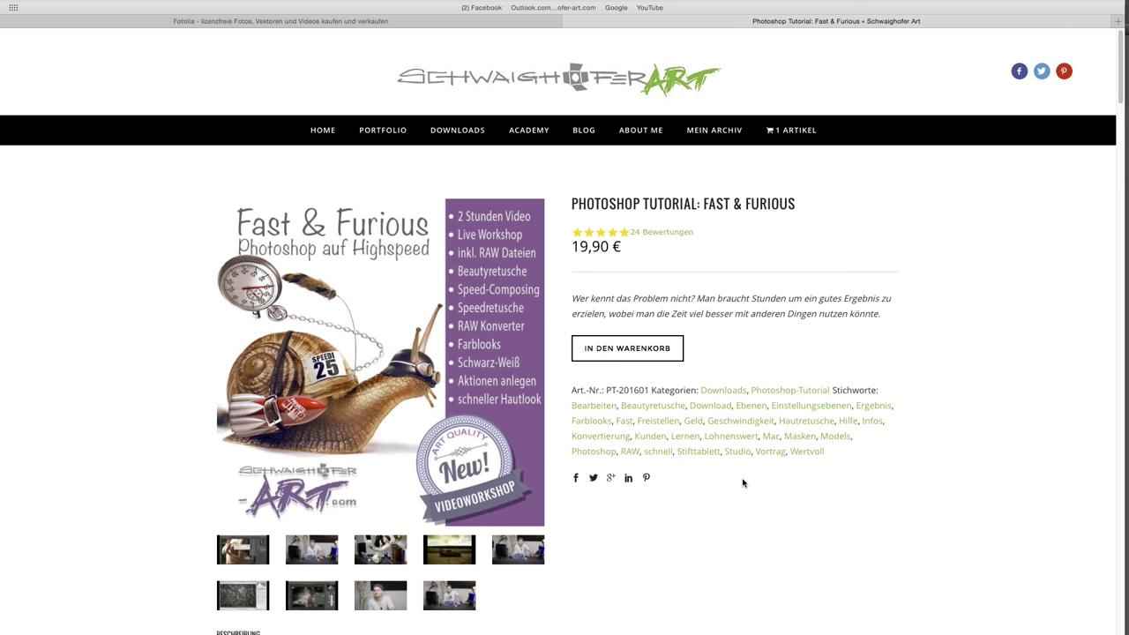
{"action": "scroll", "coordinate": [742, 483], "scroll_direction": "down", "scroll_amount": 5}
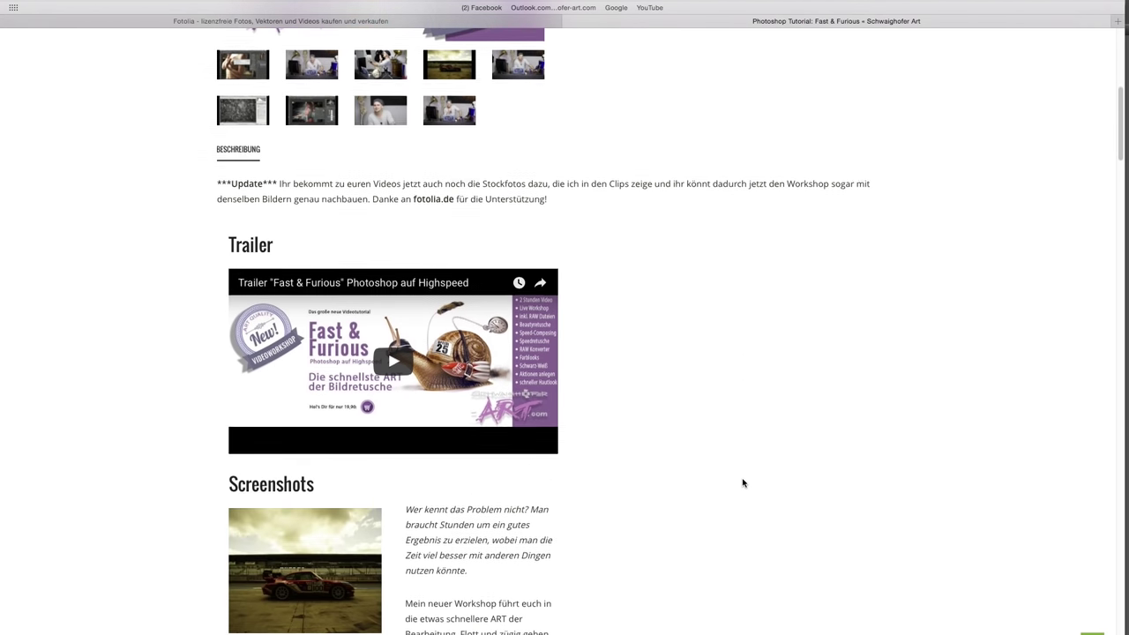
{"action": "scroll", "coordinate": [743, 483], "scroll_direction": "down", "scroll_amount": 3}
{"action": "scroll", "coordinate": [743, 483], "scroll_direction": "down", "scroll_amount": 1}
{"action": "scroll", "coordinate": [743, 482], "scroll_direction": "down", "scroll_amount": 1}
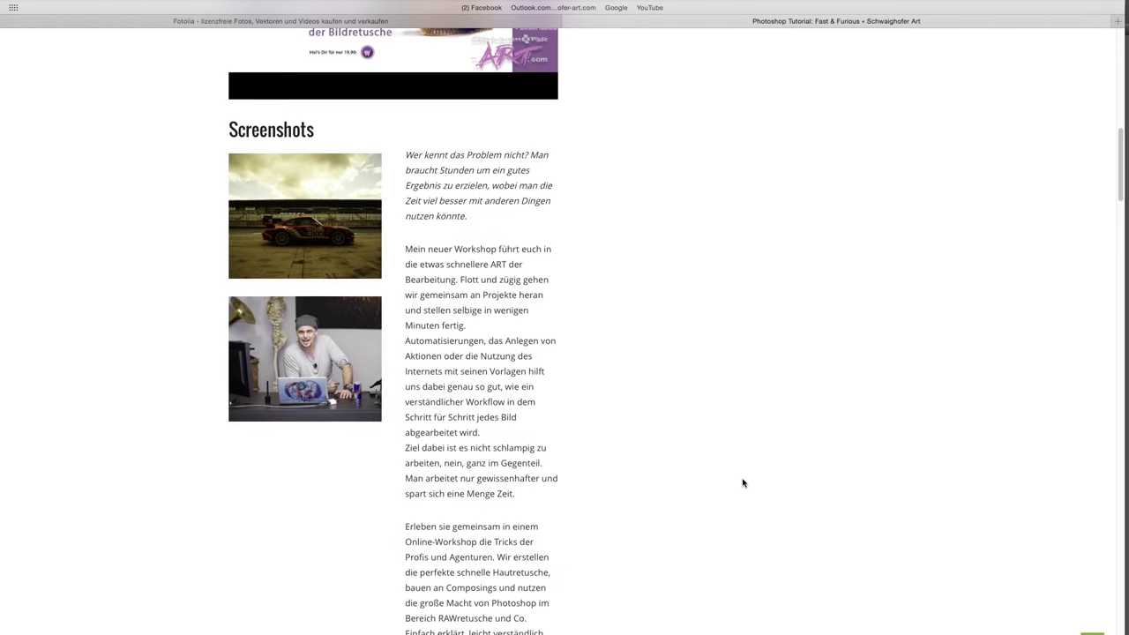
{"action": "scroll", "coordinate": [743, 482], "scroll_direction": "down", "scroll_amount": 5}
{"action": "scroll", "coordinate": [743, 482], "scroll_direction": "down", "scroll_amount": 2}
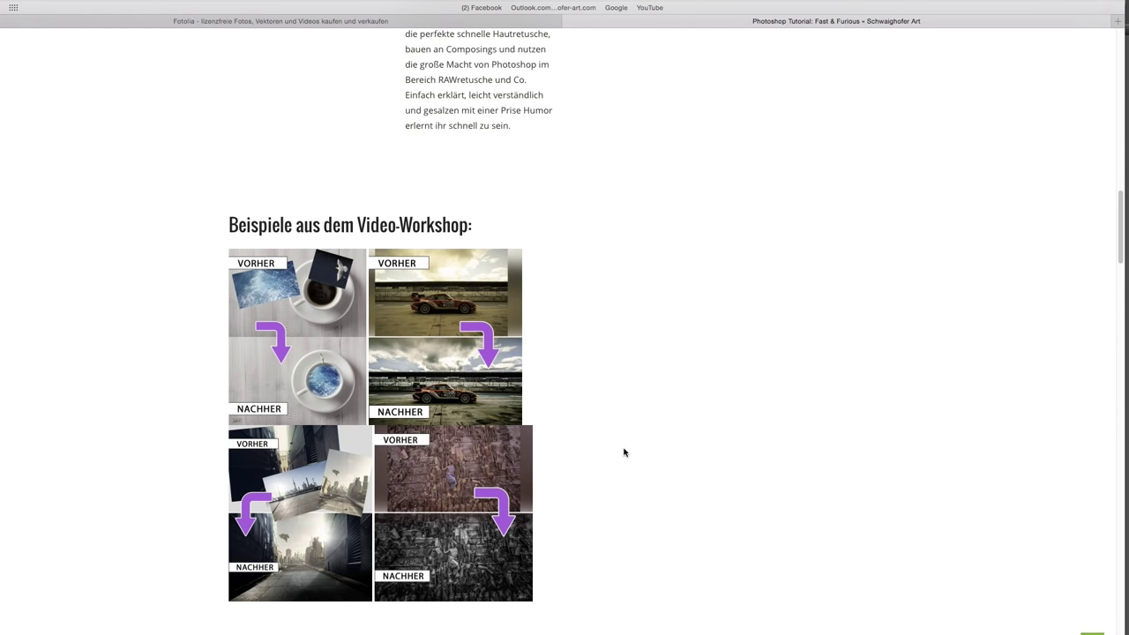
{"action": "scroll", "coordinate": [623, 452], "scroll_direction": "down", "scroll_amount": 3}
{"action": "scroll", "coordinate": [624, 452], "scroll_direction": "up", "scroll_amount": 5}
{"action": "scroll", "coordinate": [624, 453], "scroll_direction": "up", "scroll_amount": 2}
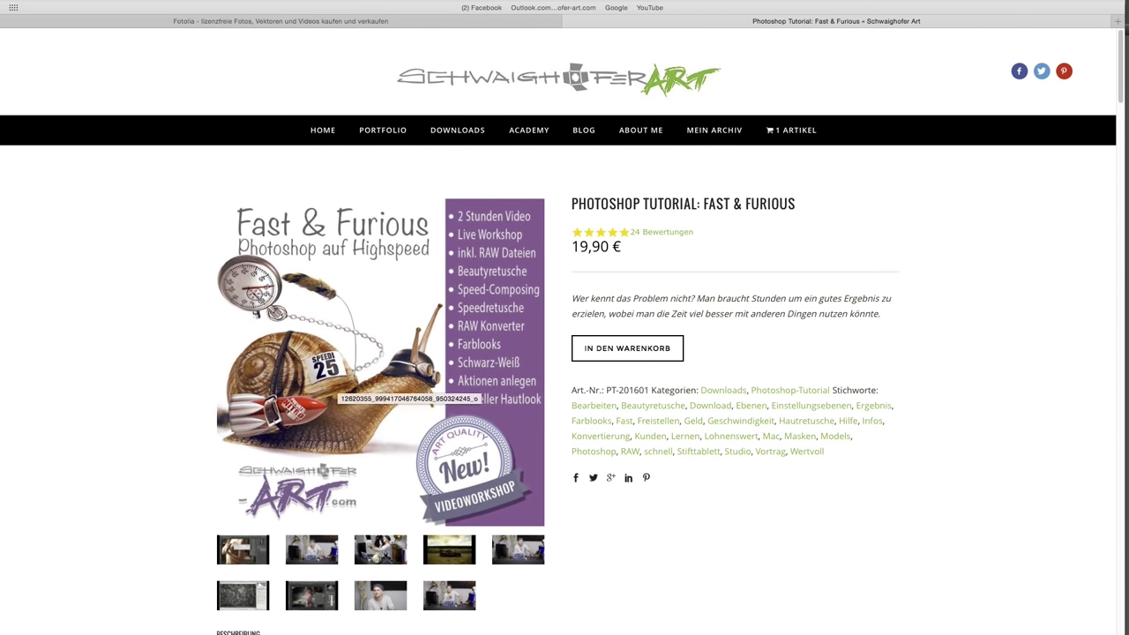
{"action": "mouse_move", "coordinate": [934, 629]}
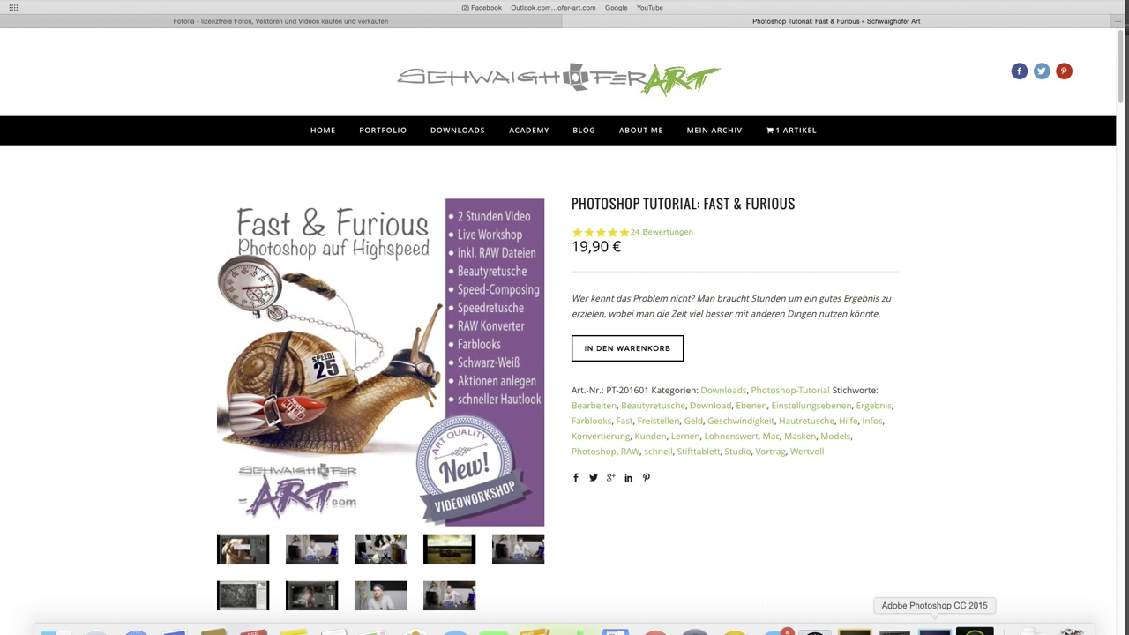
{"action": "left_click", "coordinate": [854, 628]}
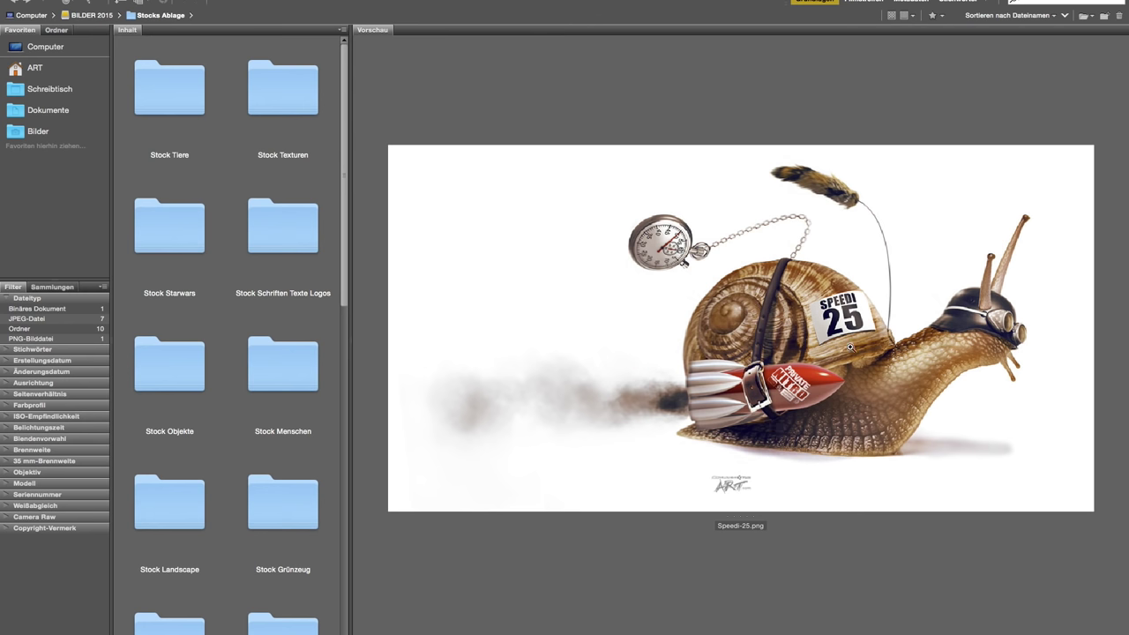
- Preview the goggled-helmet photo, then the stopwatch photo, from Bridge's Stocks Ablage folder
{"action": "scroll", "coordinate": [287, 353], "scroll_direction": "down", "scroll_amount": 10}
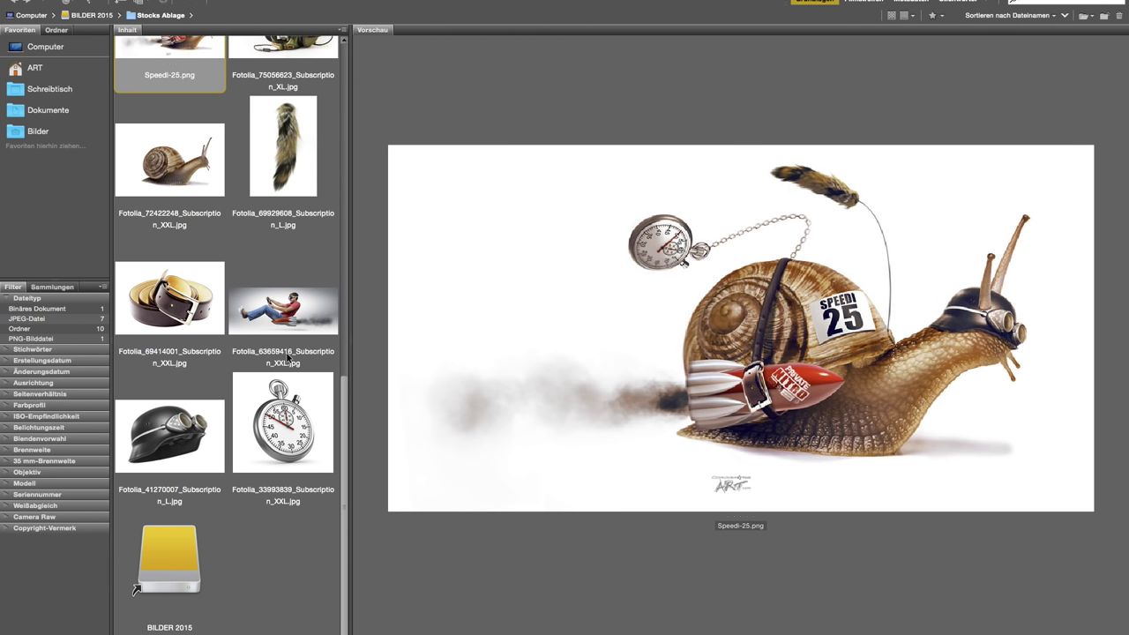
{"action": "scroll", "coordinate": [287, 352], "scroll_direction": "up", "scroll_amount": 5}
{"action": "scroll", "coordinate": [288, 358], "scroll_direction": "down", "scroll_amount": 2}
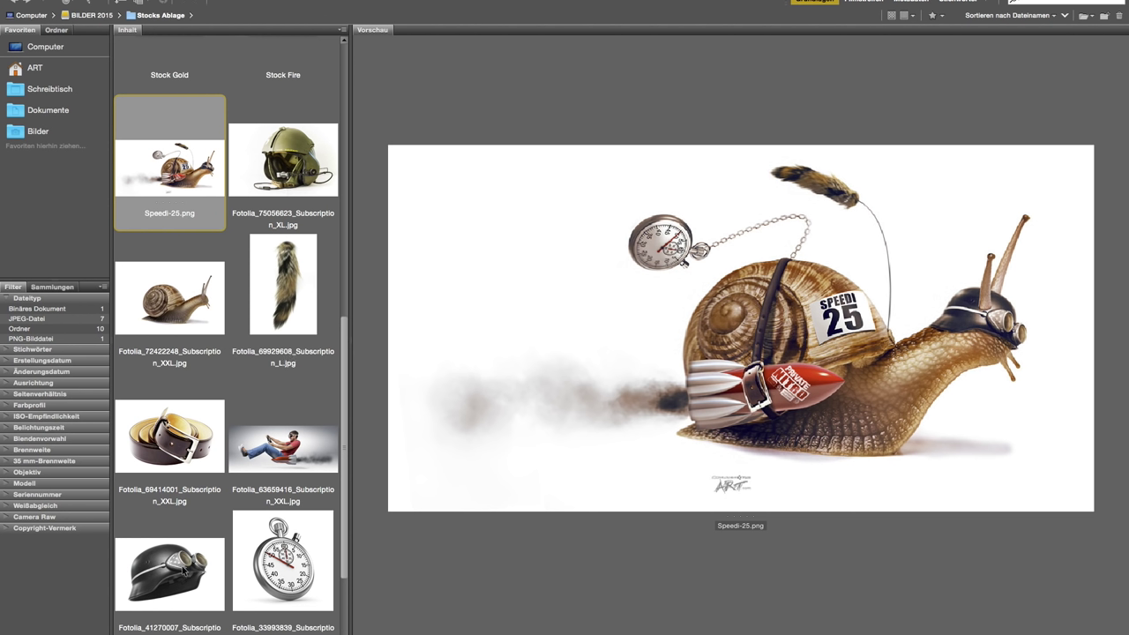
{"action": "left_click", "coordinate": [183, 570]}
{"action": "left_click", "coordinate": [284, 568]}
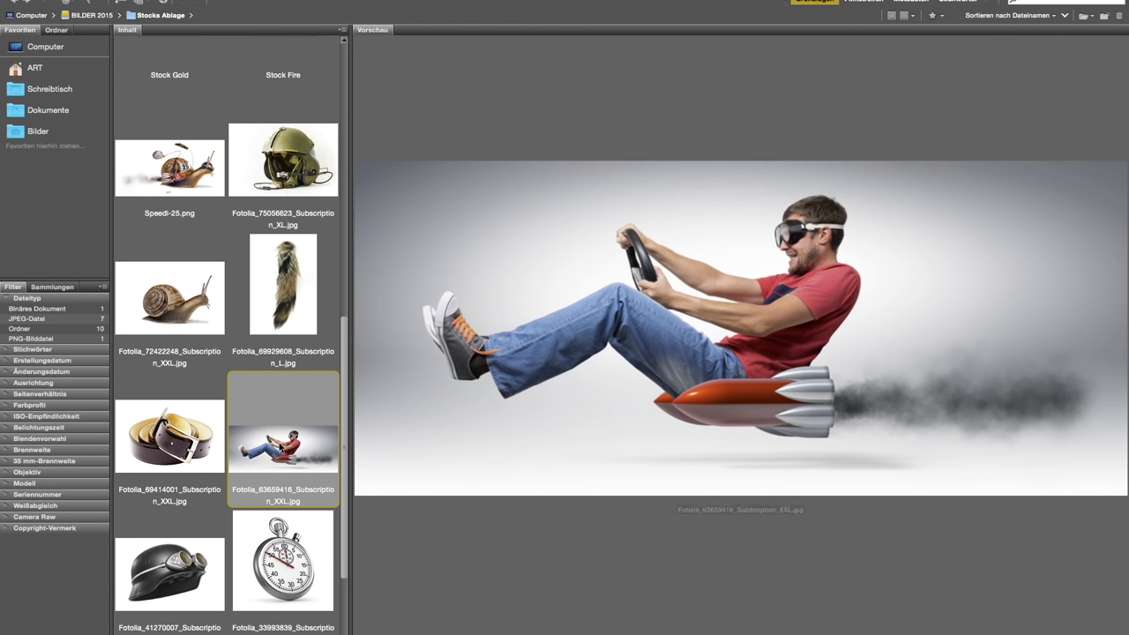
- Preview the seated-driver, belt, fox-tail, snail and goggled-helmet stock photos in turn
{"action": "left_click", "coordinate": [281, 447]}
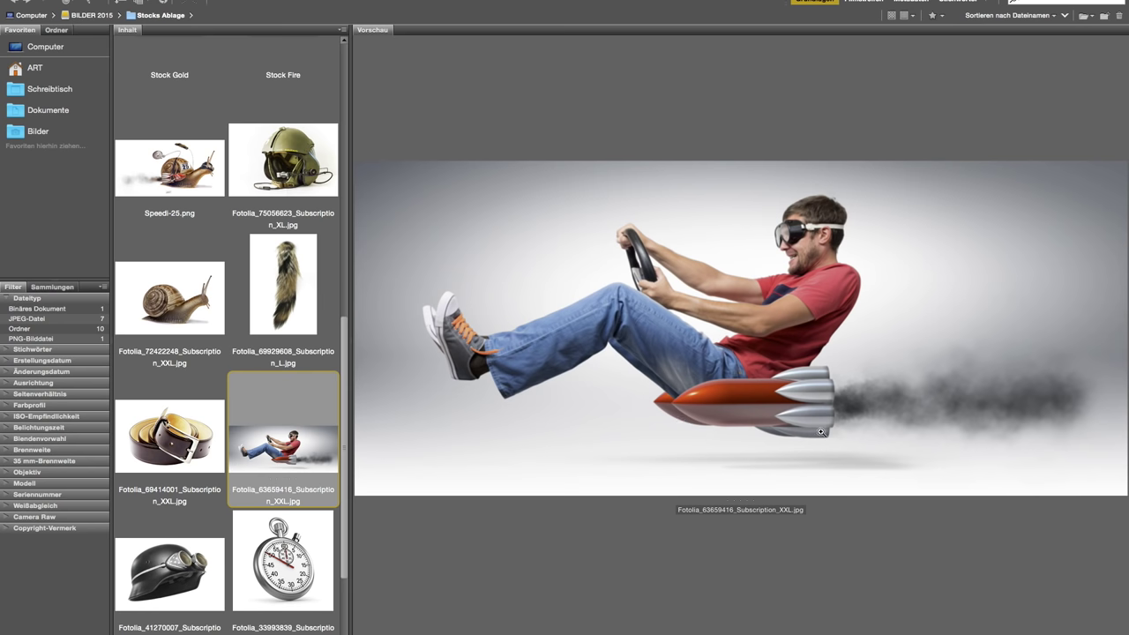
{"action": "left_click", "coordinate": [182, 434]}
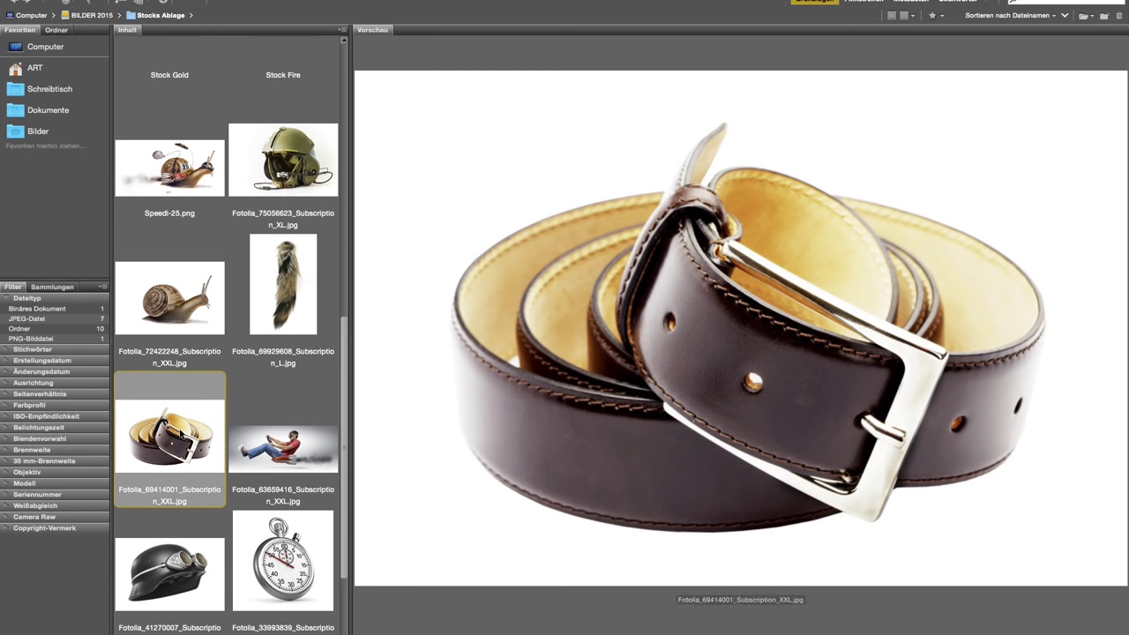
{"action": "left_click", "coordinate": [283, 283]}
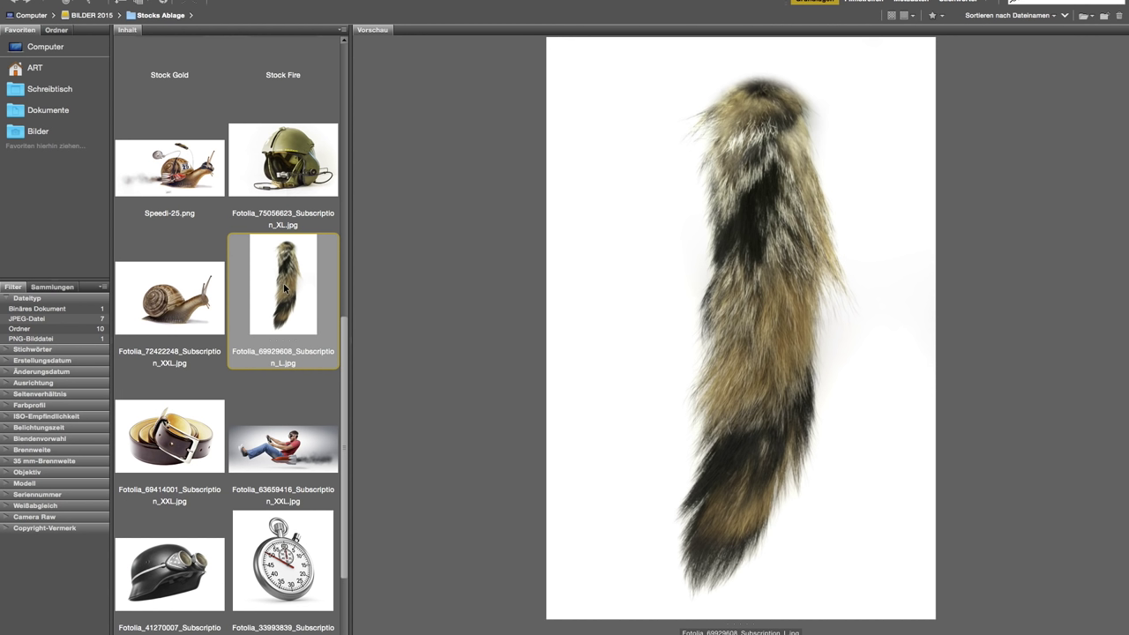
{"action": "left_click", "coordinate": [186, 301]}
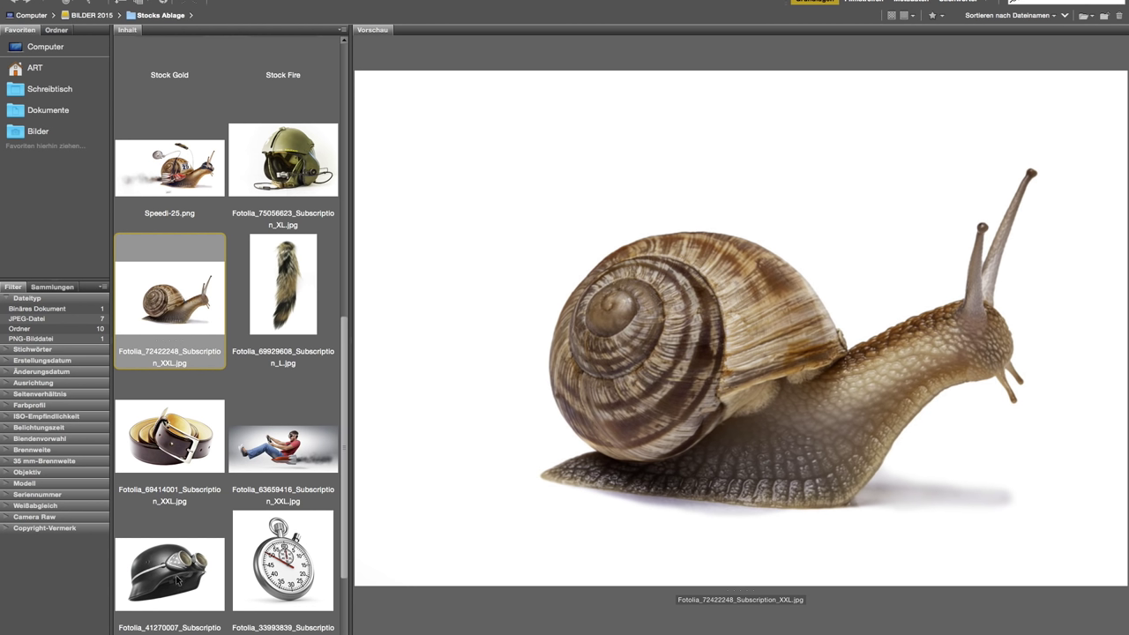
{"action": "left_click", "coordinate": [178, 579]}
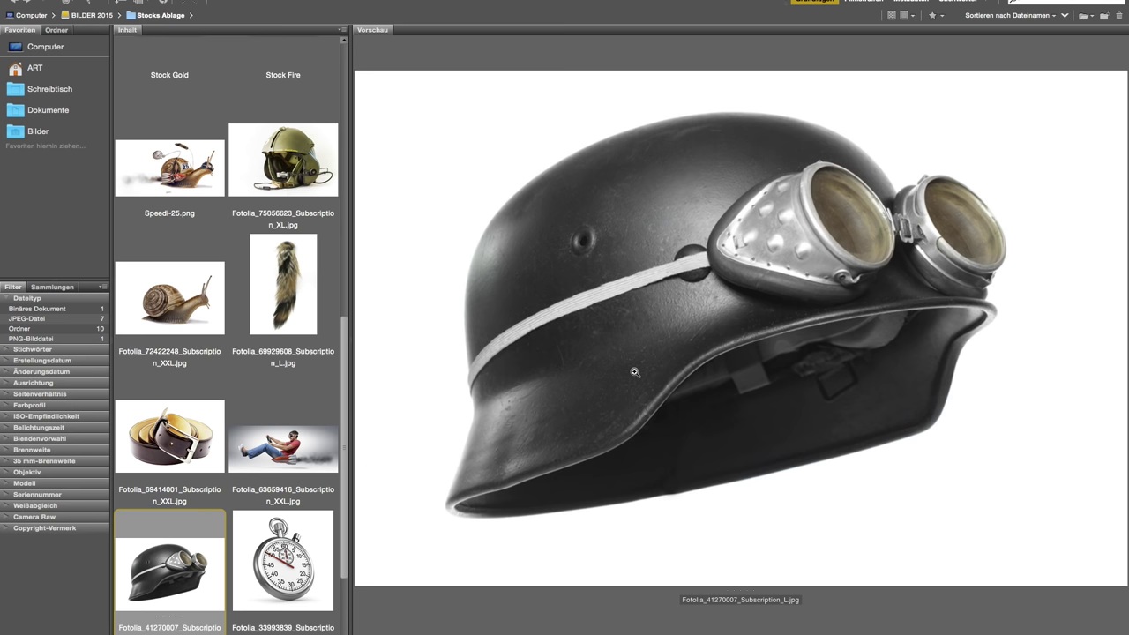
{"action": "key", "text": "ctrl+Up"}
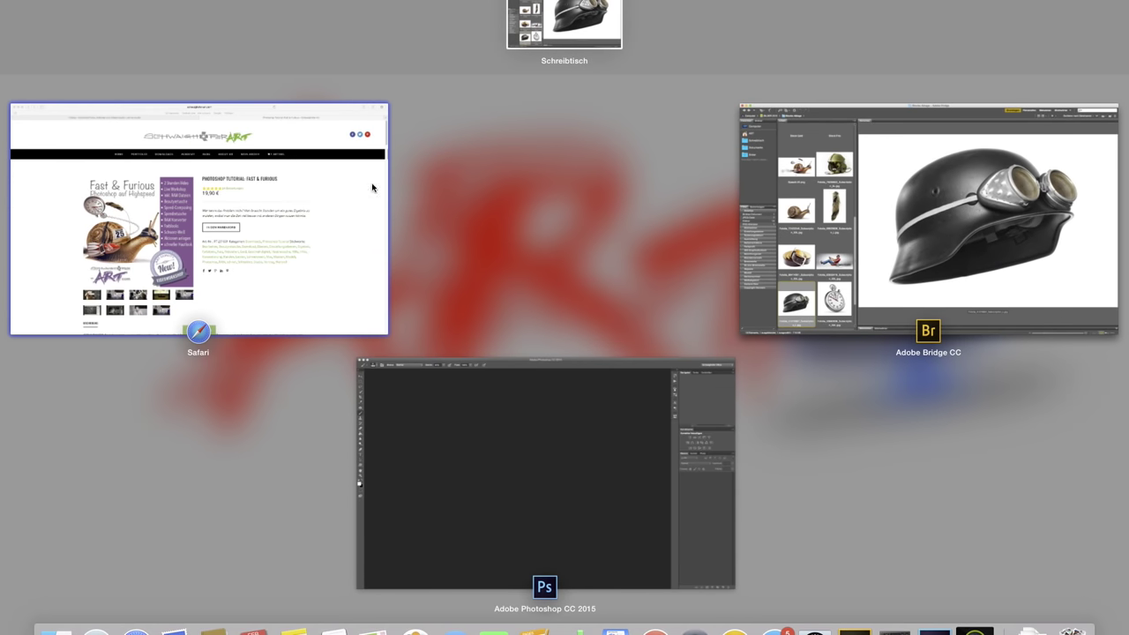
- Bring Safari forward on the Fotolia home page and enter 'Schnecke' in its search field
{"action": "left_click", "coordinate": [321, 209]}
{"action": "left_click", "coordinate": [307, 21]}
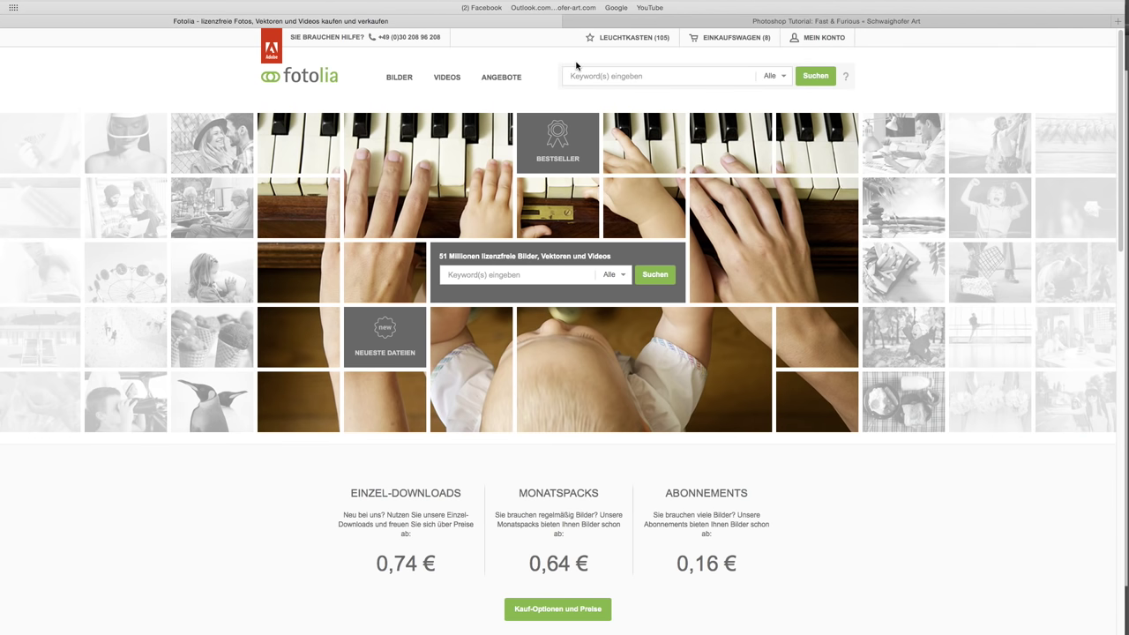
{"action": "left_click", "coordinate": [613, 77]}
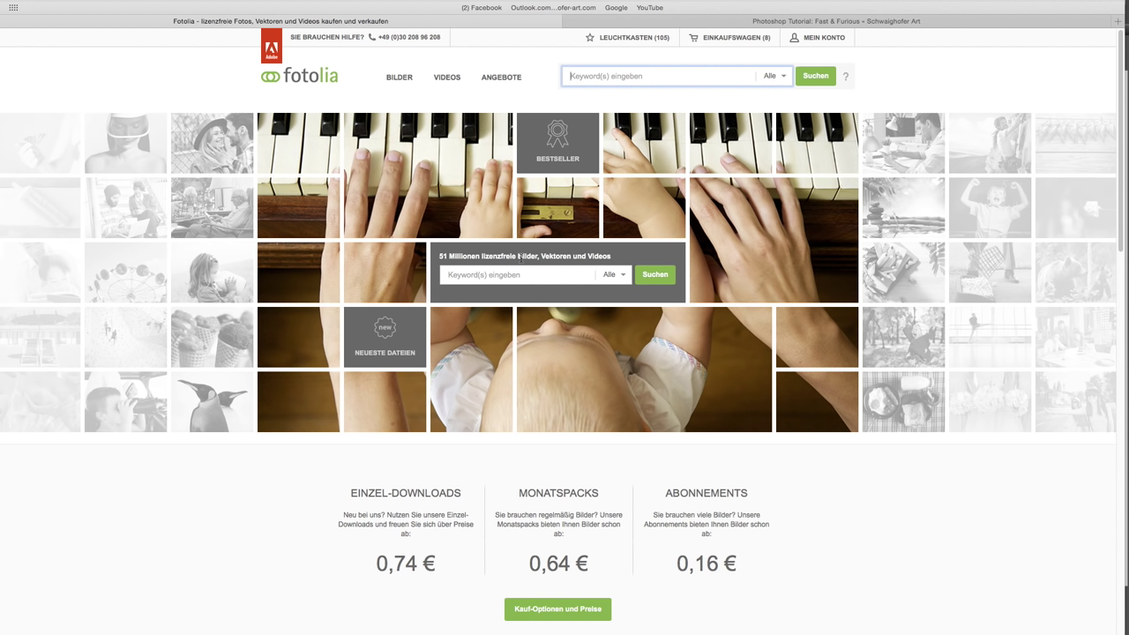
{"action": "type", "text": "Schnecke"}
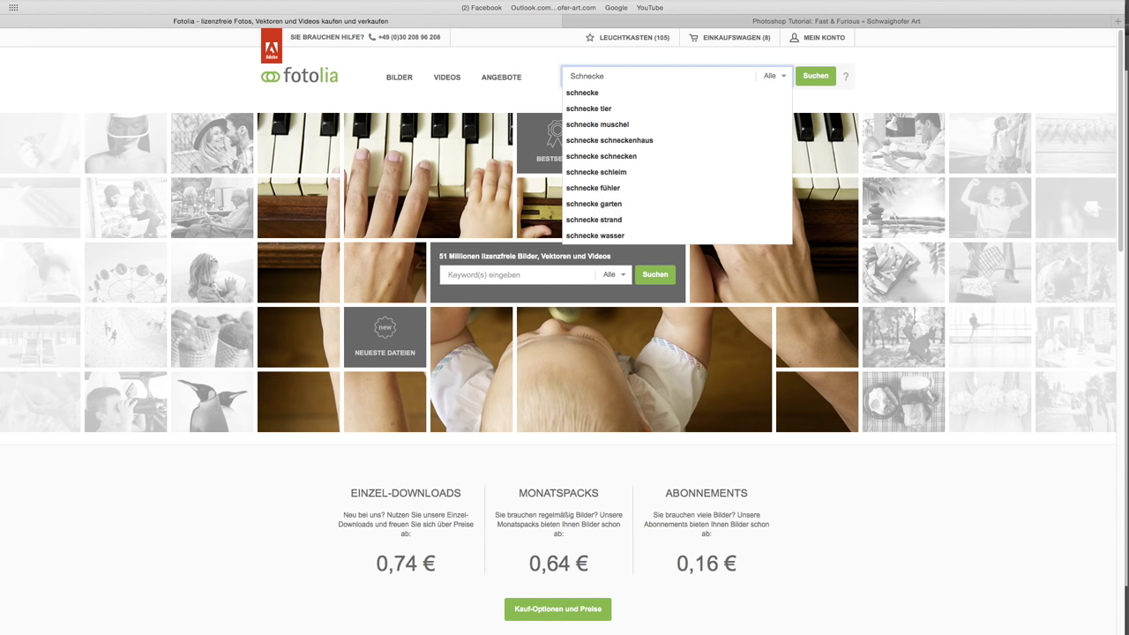
- Search Fotolia for 'Schnecke' and open the 'snail on the white background' photo (#72422248)
{"action": "key", "text": "Return"}
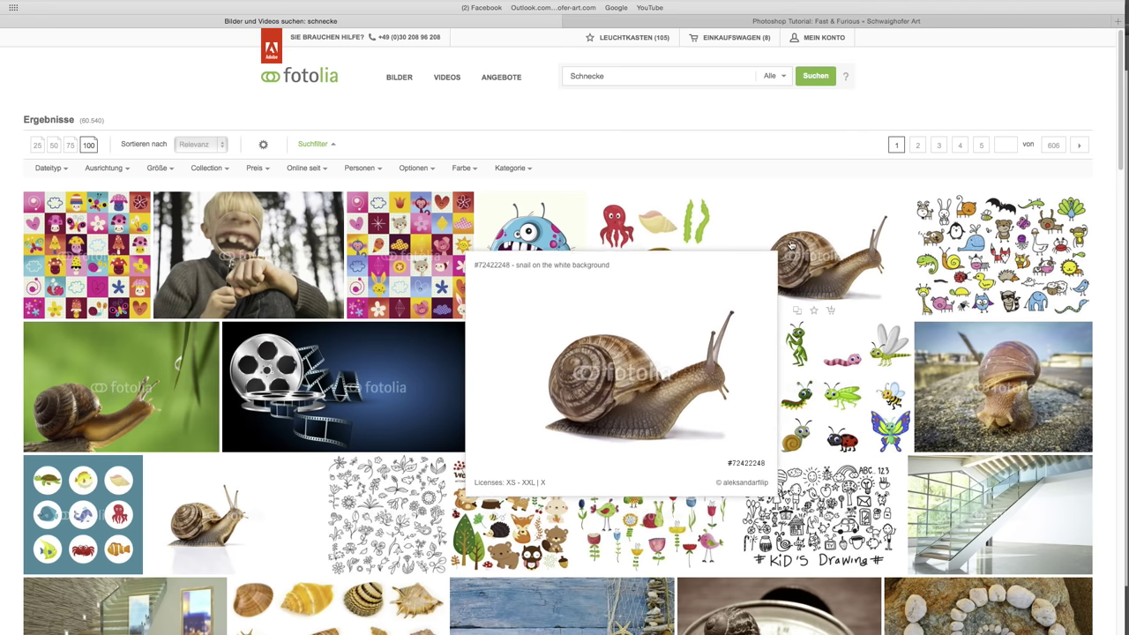
{"action": "scroll", "coordinate": [775, 327], "scroll_direction": "down", "scroll_amount": 3}
{"action": "scroll", "coordinate": [776, 327], "scroll_direction": "down", "scroll_amount": 1}
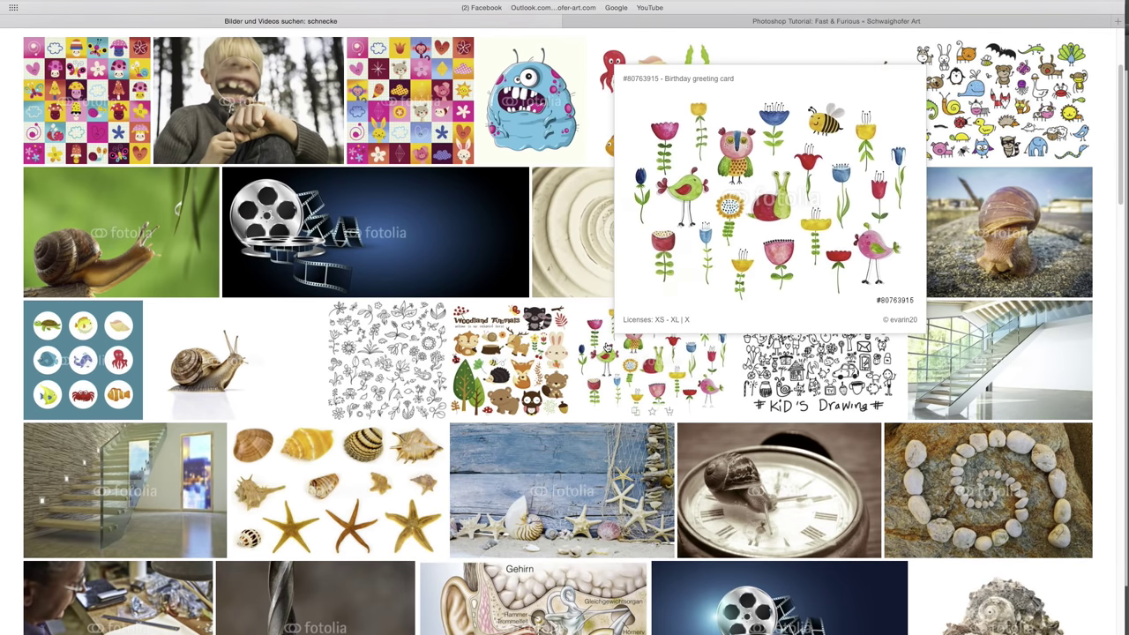
{"action": "scroll", "coordinate": [855, 353], "scroll_direction": "down", "scroll_amount": 2}
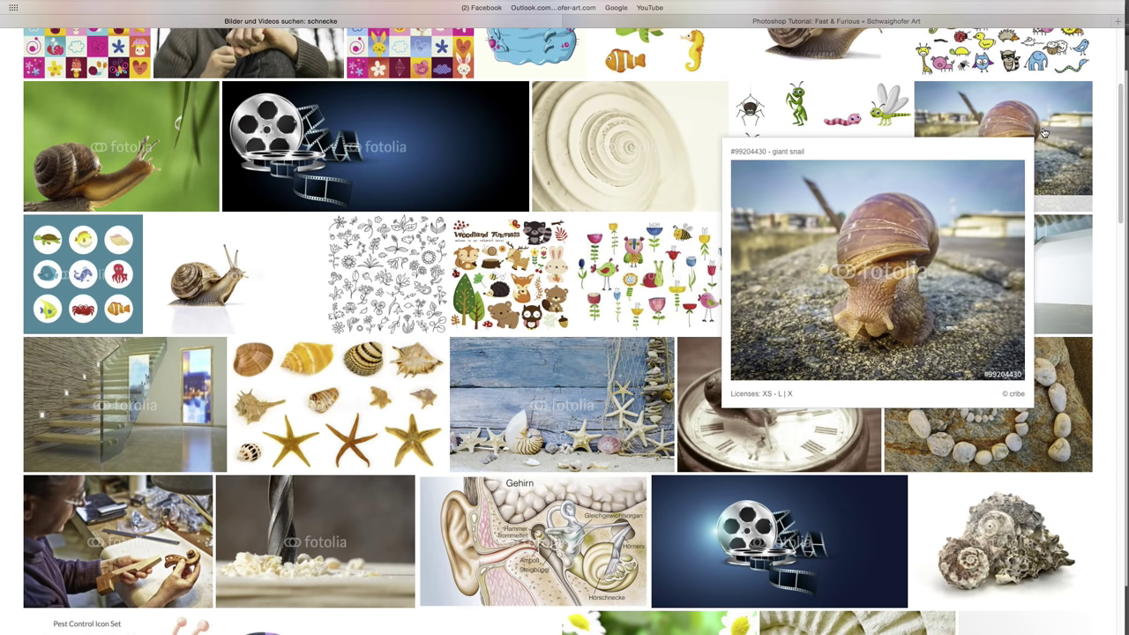
{"action": "scroll", "coordinate": [1043, 132], "scroll_direction": "up", "scroll_amount": 3}
{"action": "scroll", "coordinate": [852, 71], "scroll_direction": "up", "scroll_amount": 1}
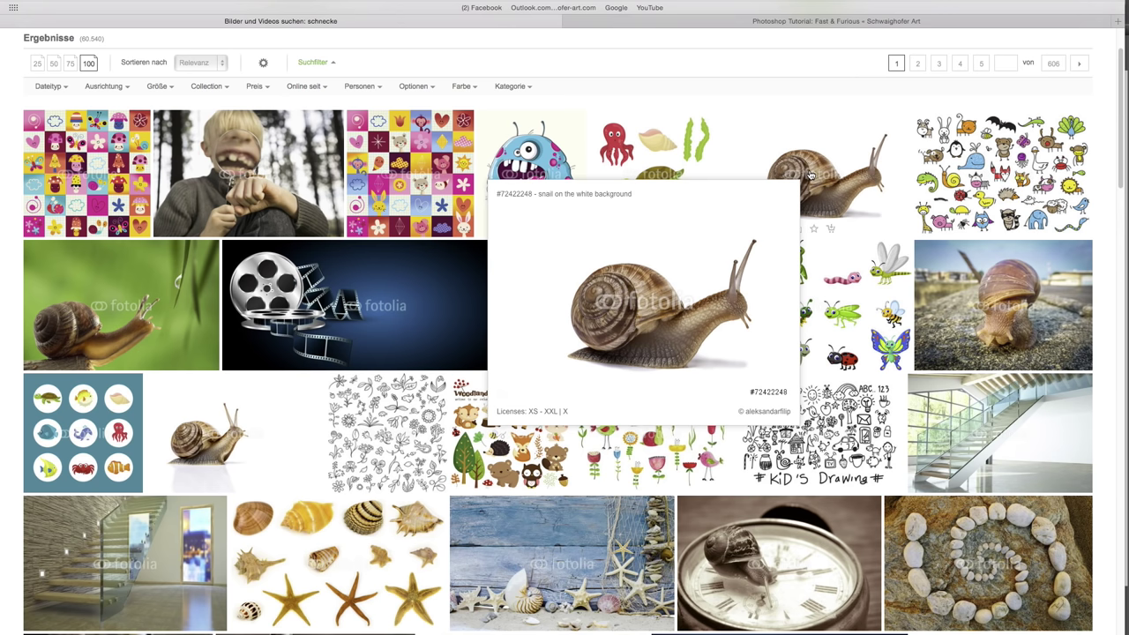
{"action": "left_click", "coordinate": [811, 174]}
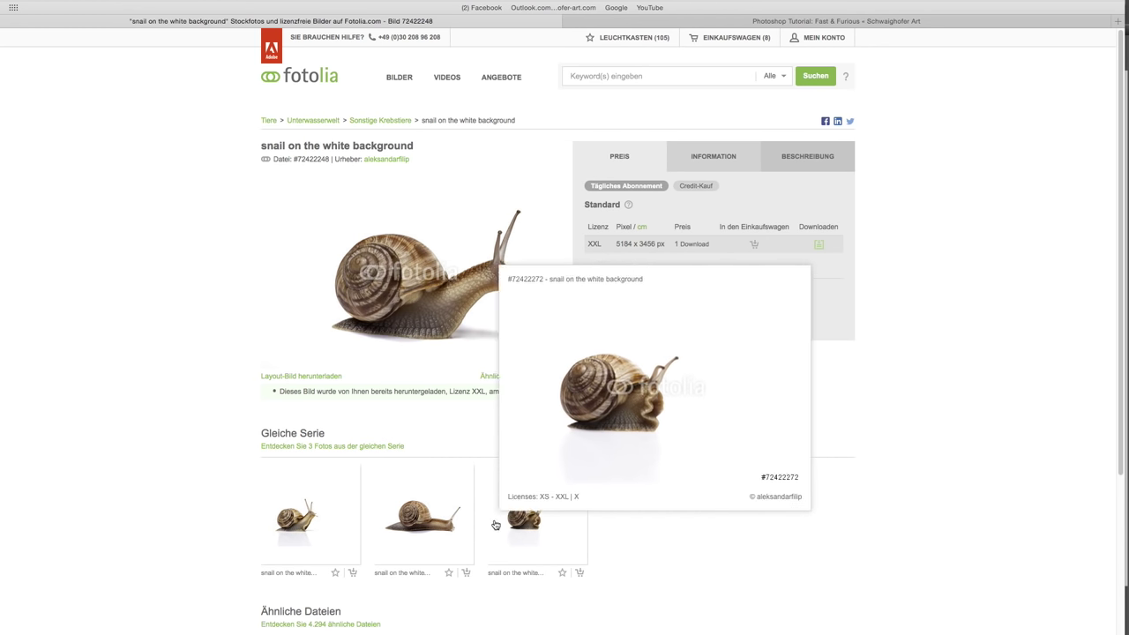
{"action": "left_click", "coordinate": [368, 447]}
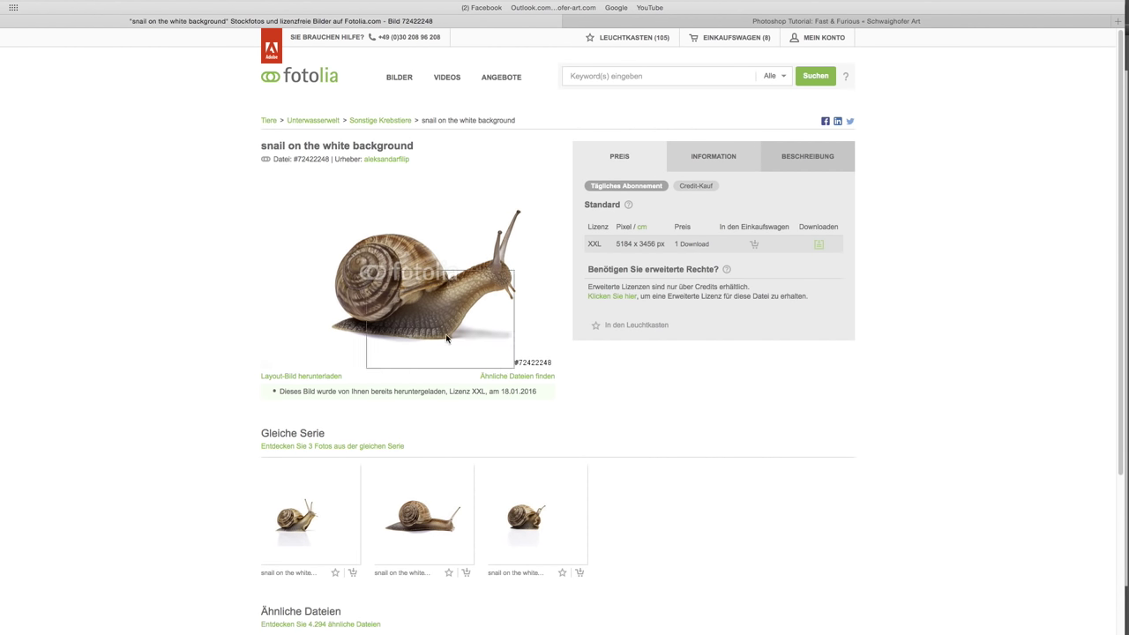
{"action": "left_click", "coordinate": [515, 378]}
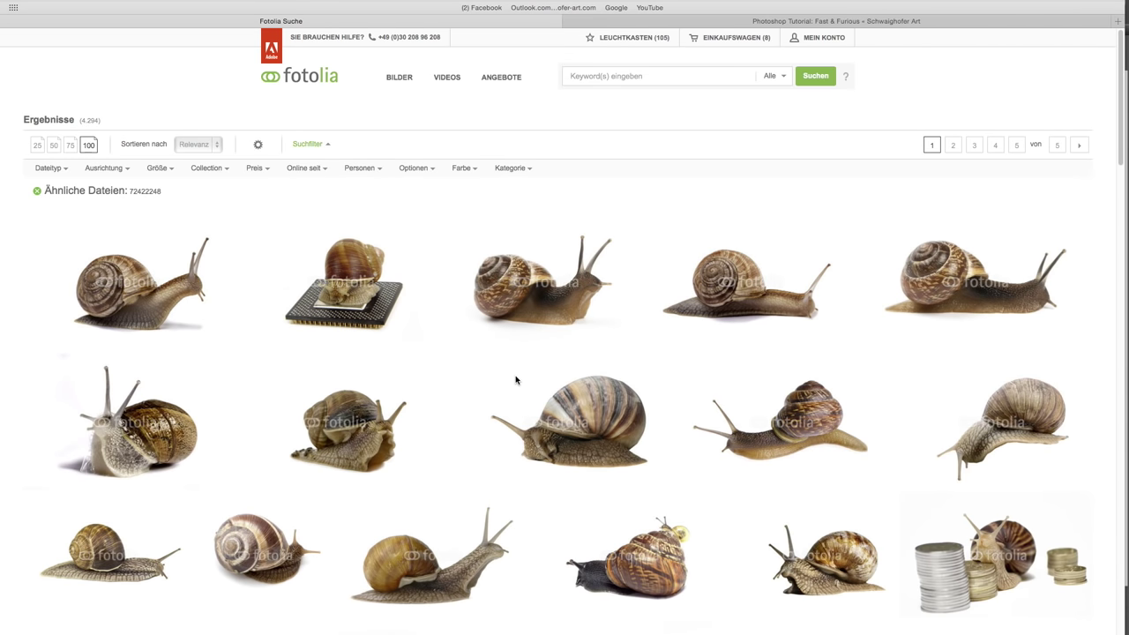
{"action": "scroll", "coordinate": [516, 381], "scroll_direction": "down", "scroll_amount": 1}
{"action": "scroll", "coordinate": [516, 380], "scroll_direction": "down", "scroll_amount": 2}
{"action": "scroll", "coordinate": [516, 380], "scroll_direction": "down", "scroll_amount": 2}
{"action": "scroll", "coordinate": [516, 380], "scroll_direction": "down", "scroll_amount": 2}
{"action": "scroll", "coordinate": [516, 380], "scroll_direction": "down", "scroll_amount": 1}
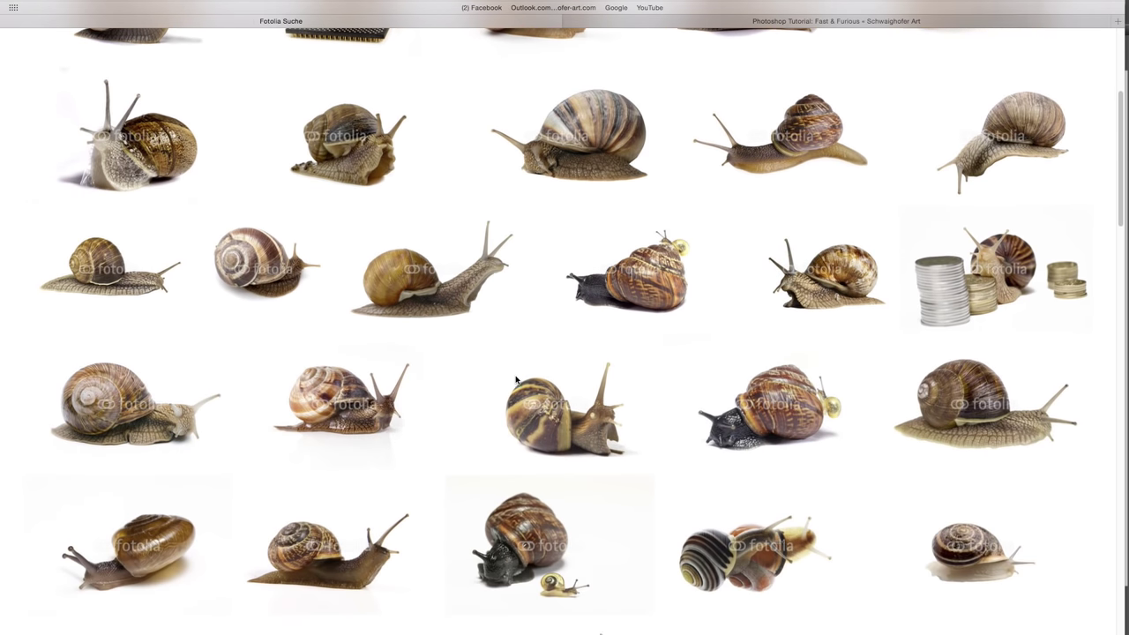
{"action": "scroll", "coordinate": [516, 380], "scroll_direction": "down", "scroll_amount": 2}
{"action": "scroll", "coordinate": [516, 380], "scroll_direction": "down", "scroll_amount": 2}
{"action": "scroll", "coordinate": [516, 380], "scroll_direction": "down", "scroll_amount": 1}
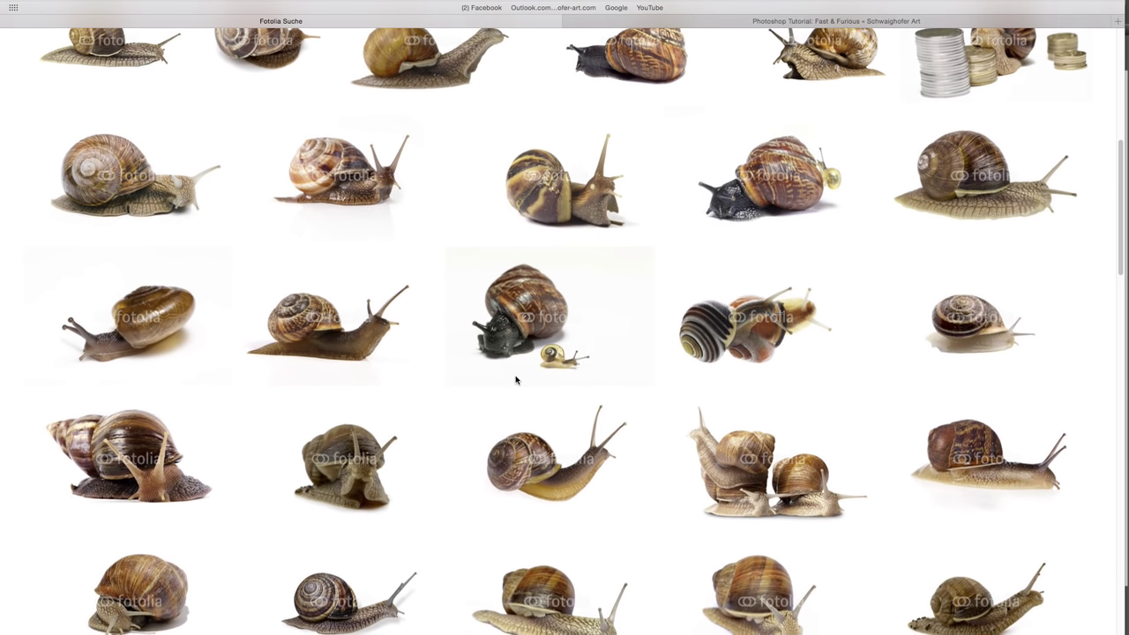
{"action": "scroll", "coordinate": [516, 380], "scroll_direction": "down", "scroll_amount": 2}
{"action": "scroll", "coordinate": [516, 380], "scroll_direction": "down", "scroll_amount": 2}
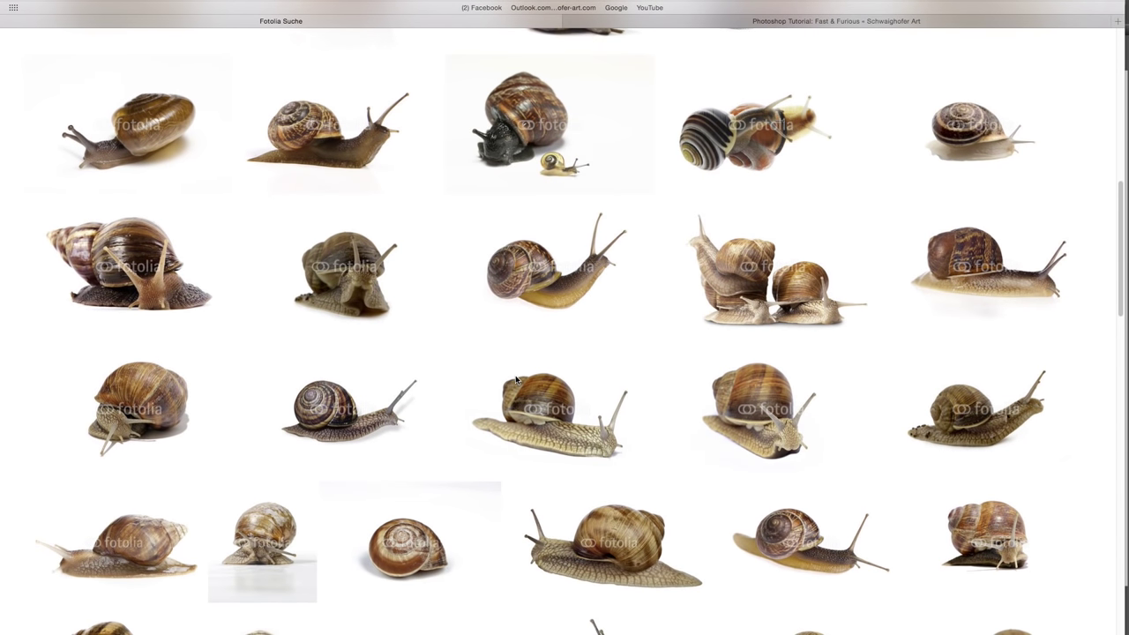
{"action": "mouse_move", "coordinate": [977, 409]}
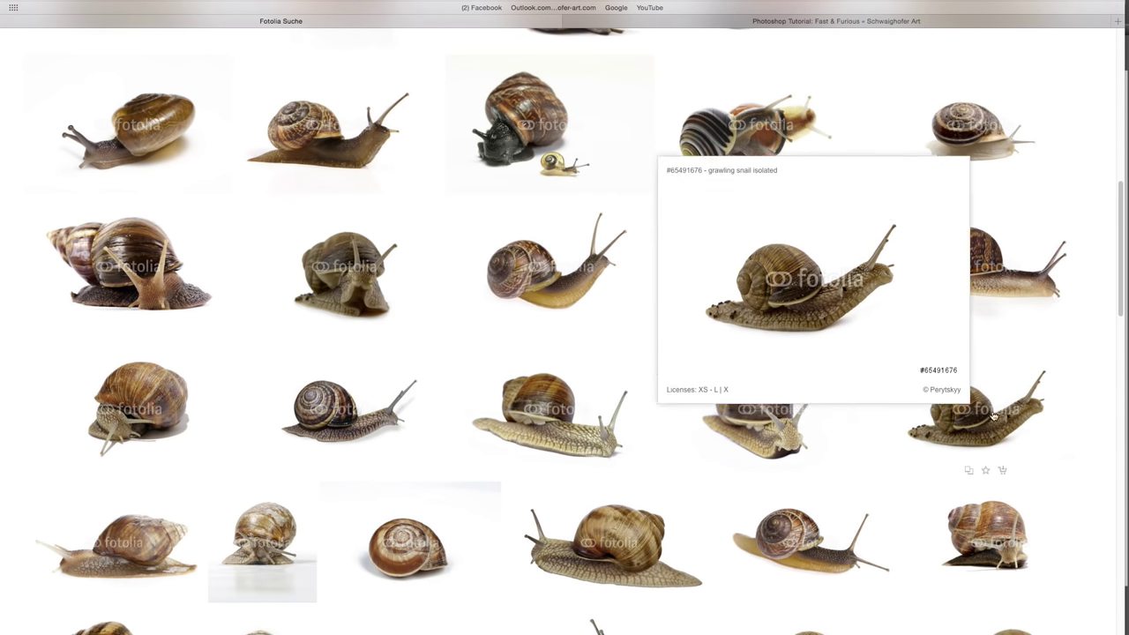
{"action": "scroll", "coordinate": [1069, 445], "scroll_direction": "down", "scroll_amount": 5}
{"action": "scroll", "coordinate": [1069, 445], "scroll_direction": "down", "scroll_amount": 4}
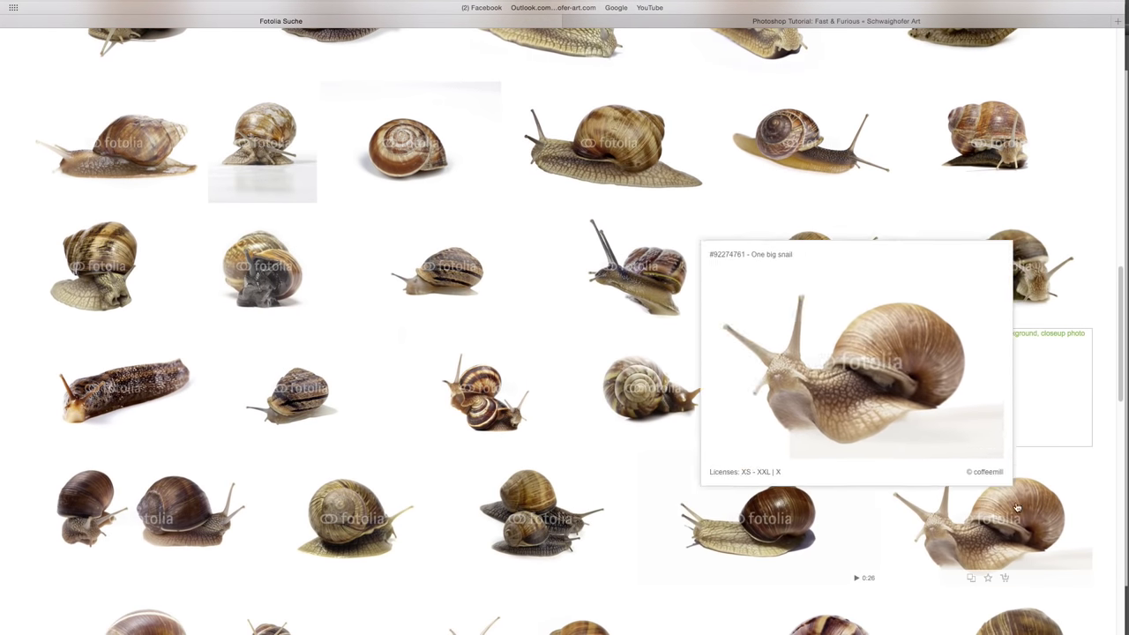
{"action": "scroll", "coordinate": [1076, 525], "scroll_direction": "down", "scroll_amount": 5}
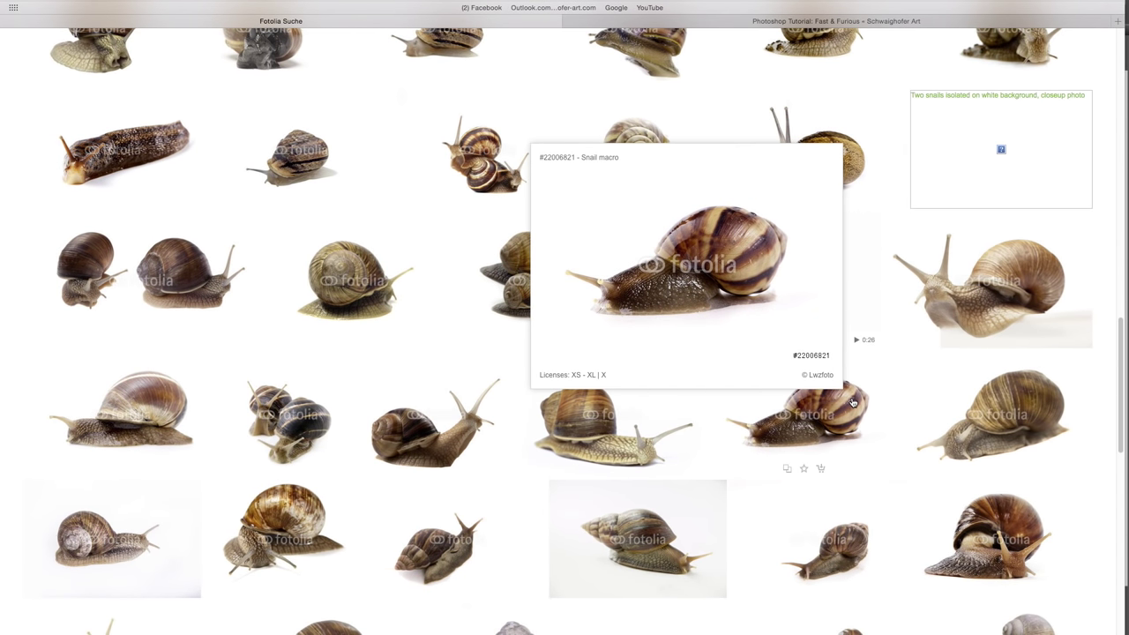
{"action": "mouse_move", "coordinate": [750, 273]}
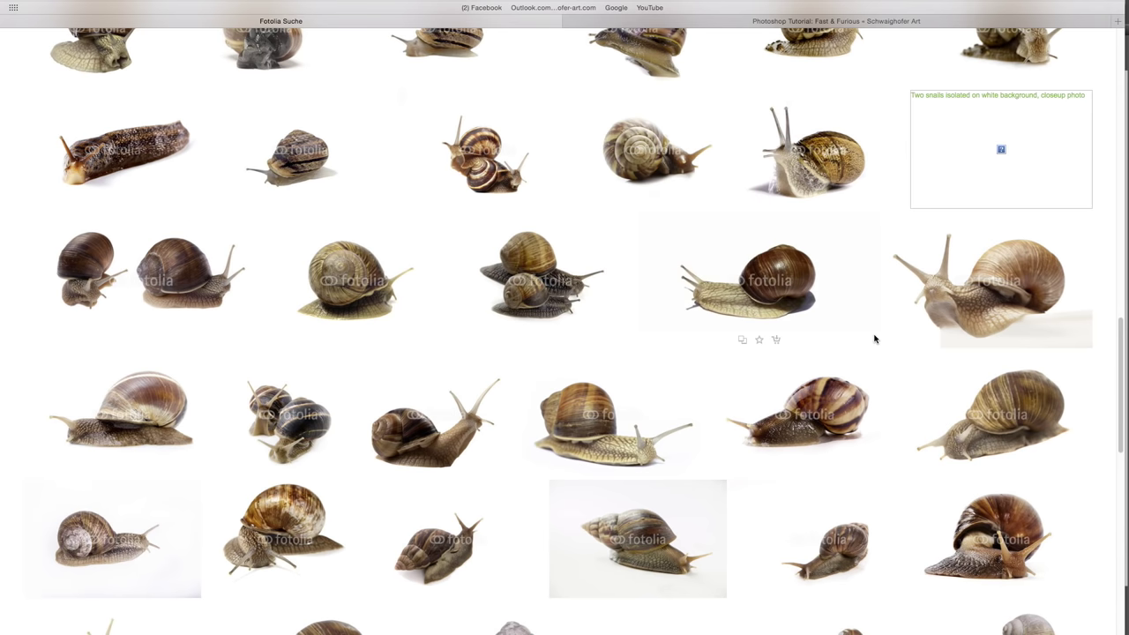
{"action": "scroll", "coordinate": [874, 338], "scroll_direction": "down", "scroll_amount": 3}
{"action": "scroll", "coordinate": [874, 339], "scroll_direction": "down", "scroll_amount": 6}
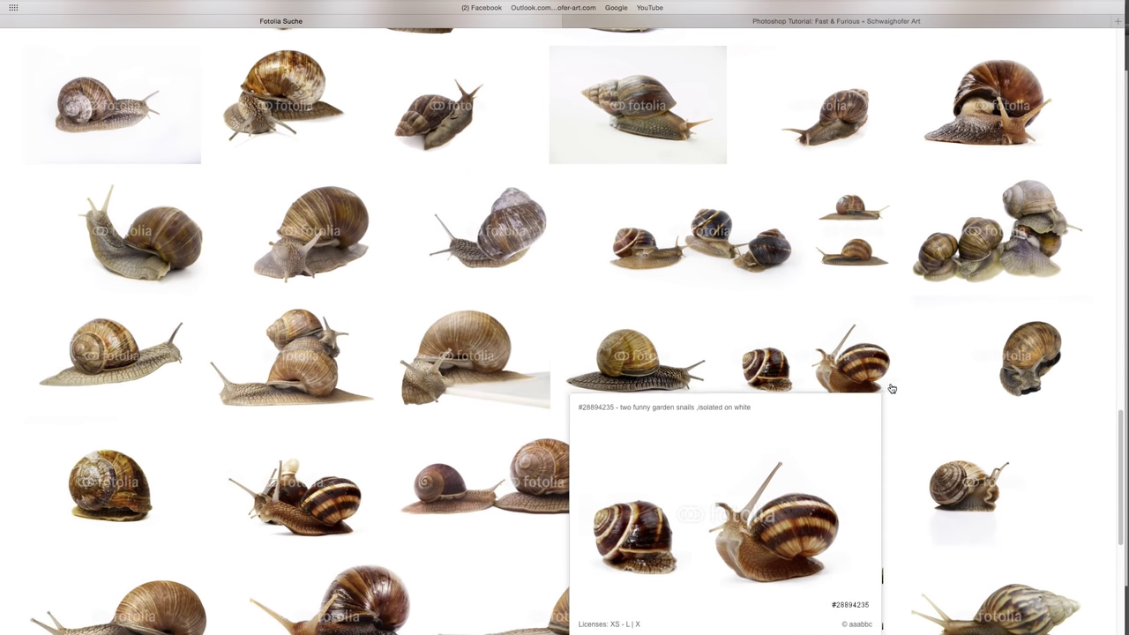
{"action": "scroll", "coordinate": [891, 379], "scroll_direction": "down", "scroll_amount": 4}
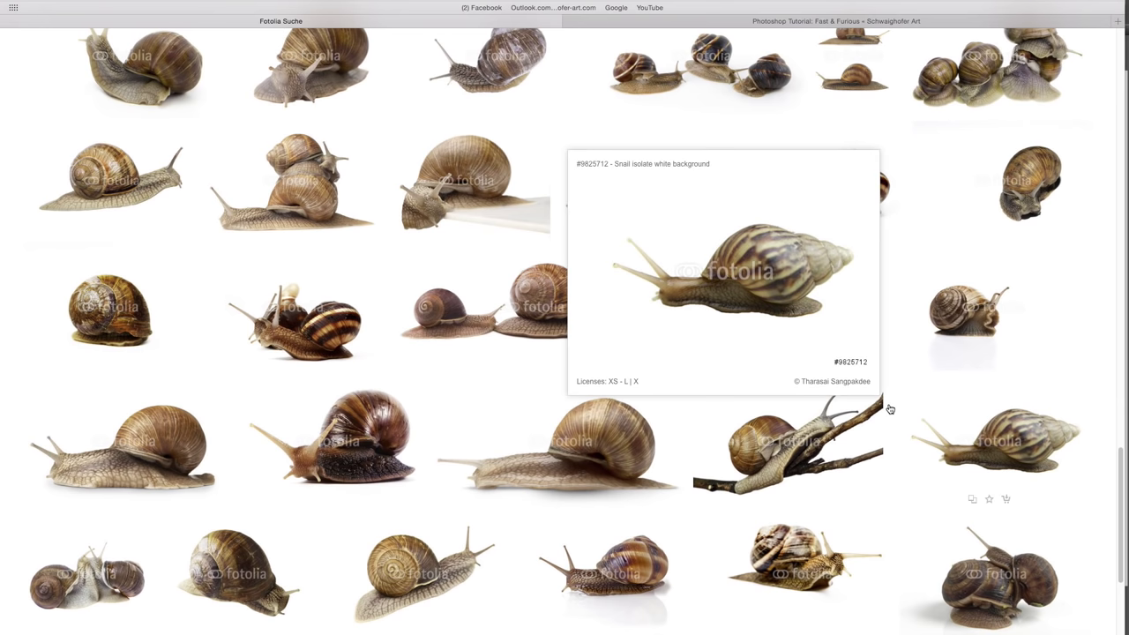
{"action": "scroll", "coordinate": [889, 406], "scroll_direction": "down", "scroll_amount": 5}
{"action": "scroll", "coordinate": [887, 407], "scroll_direction": "down", "scroll_amount": 2}
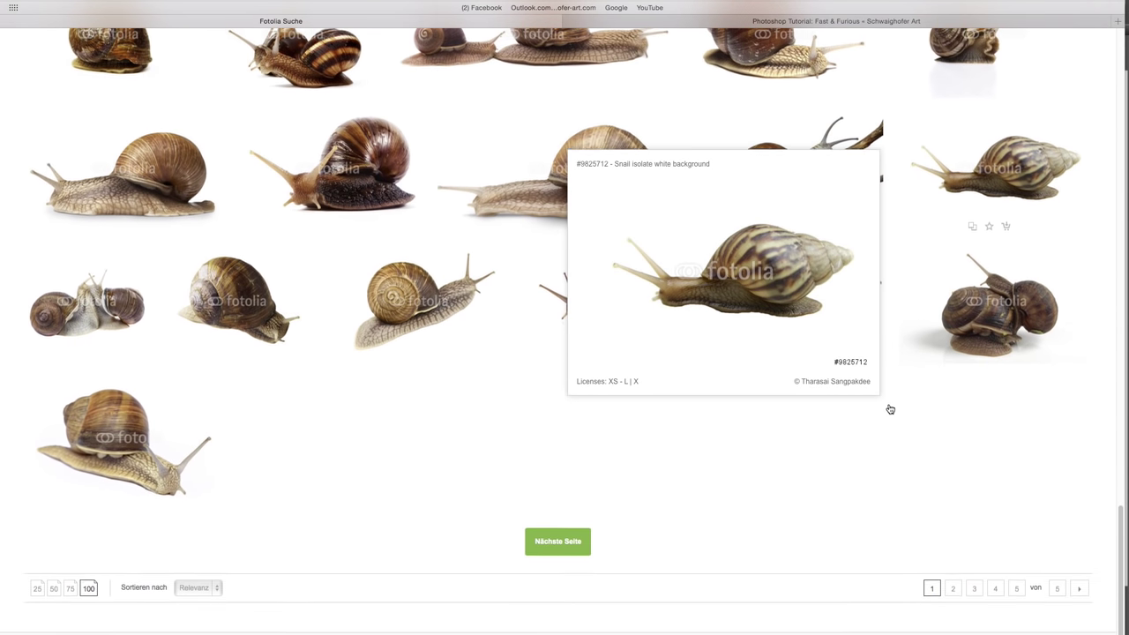
{"action": "scroll", "coordinate": [826, 472], "scroll_direction": "down", "scroll_amount": 5}
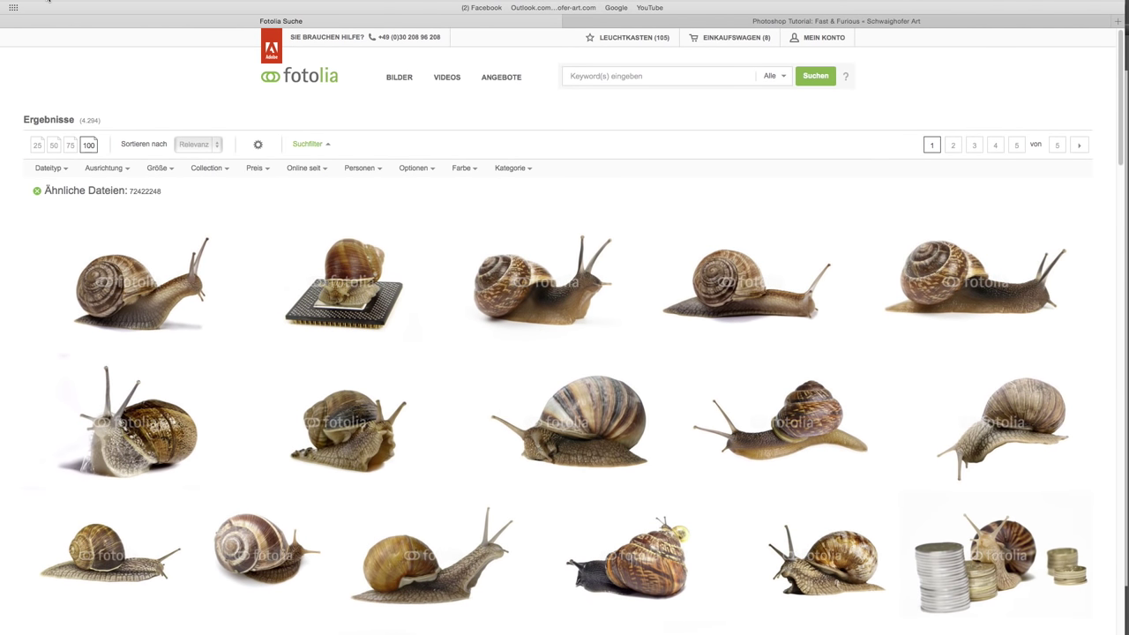
{"action": "key", "text": "super+bracketleft"}
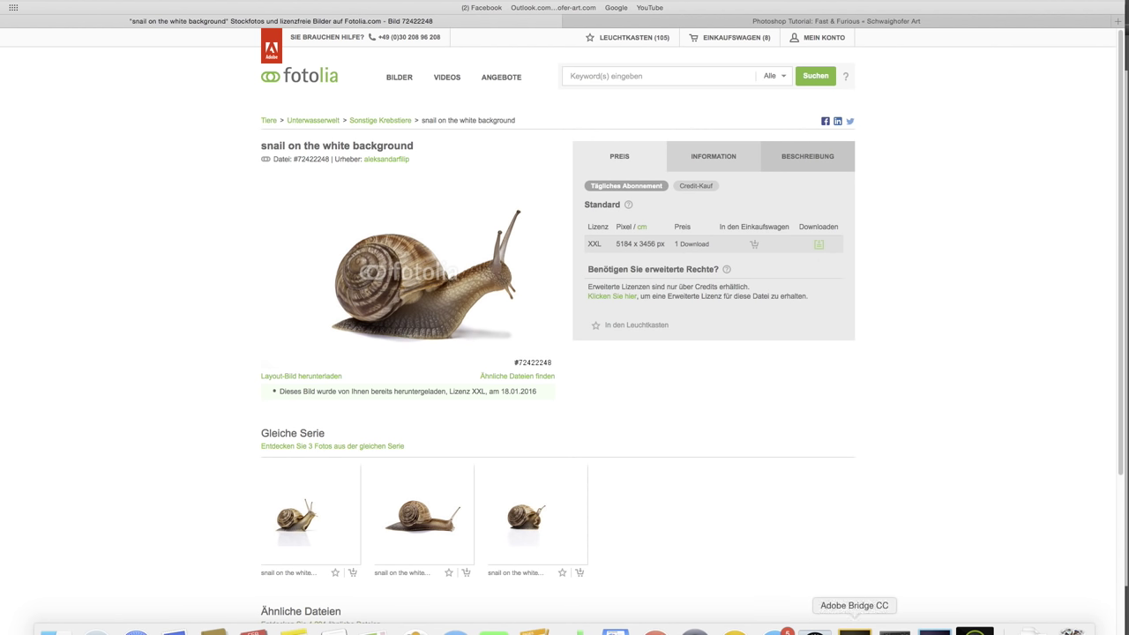
- Open the snail, fox-tail, belt, rocket-racer, helmet and stopwatch photos in Photoshop CC 2015
{"action": "left_click", "coordinate": [766, 615]}
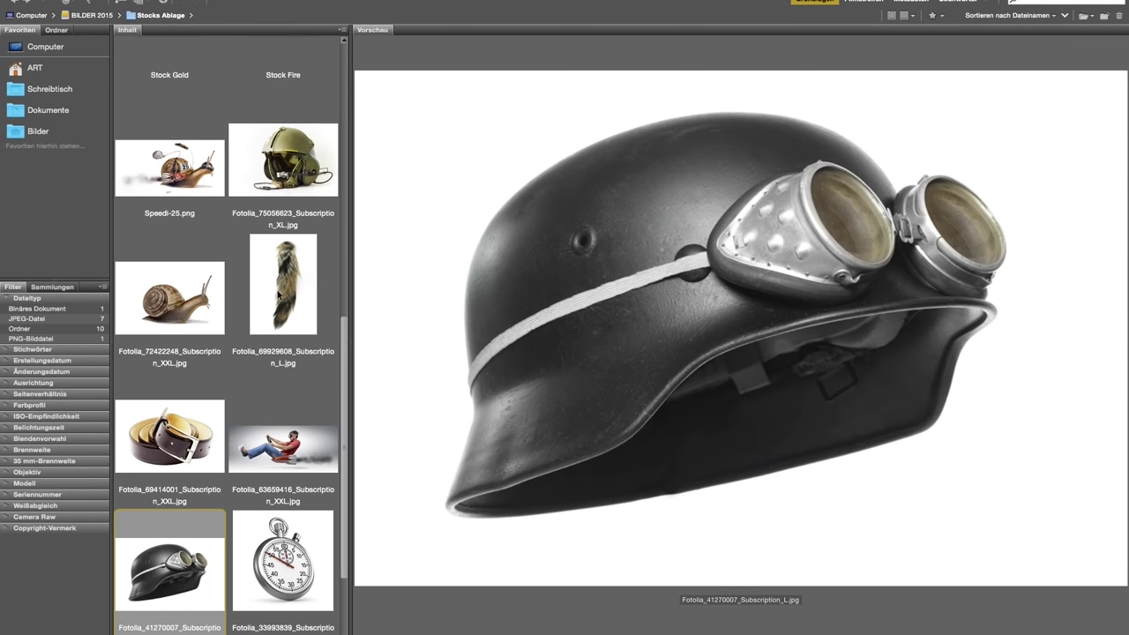
{"action": "left_click", "coordinate": [192, 286]}
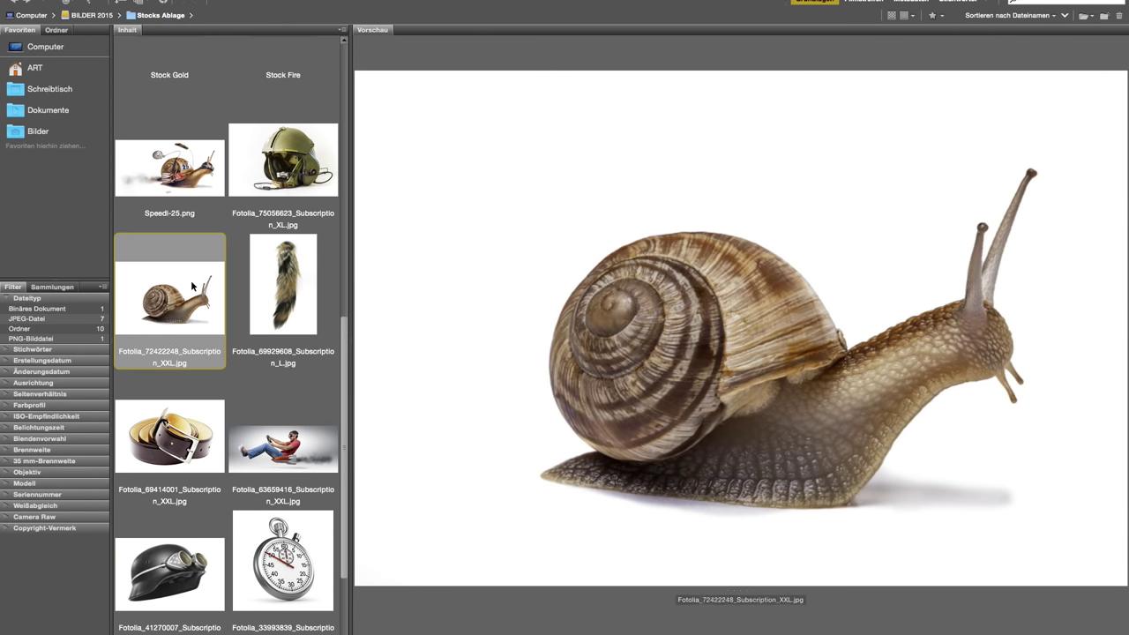
{"action": "left_click", "coordinate": [265, 282], "text": "shift"}
{"action": "left_click", "coordinate": [189, 445], "text": "shift"}
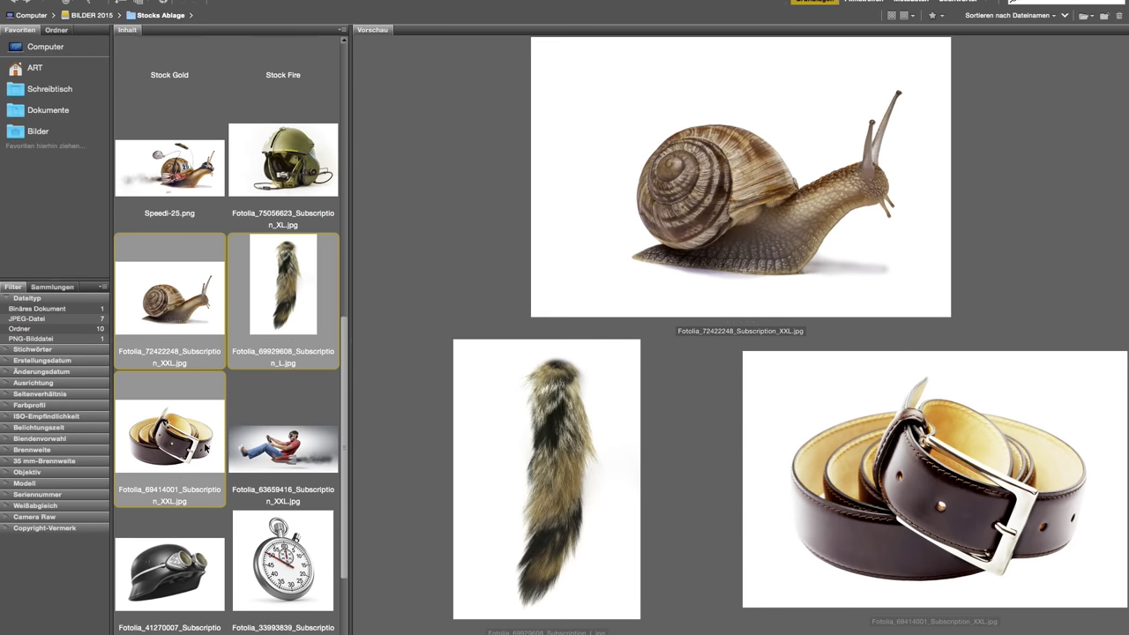
{"action": "left_click", "coordinate": [256, 447], "text": "shift"}
{"action": "left_click", "coordinate": [194, 561], "text": "shift"}
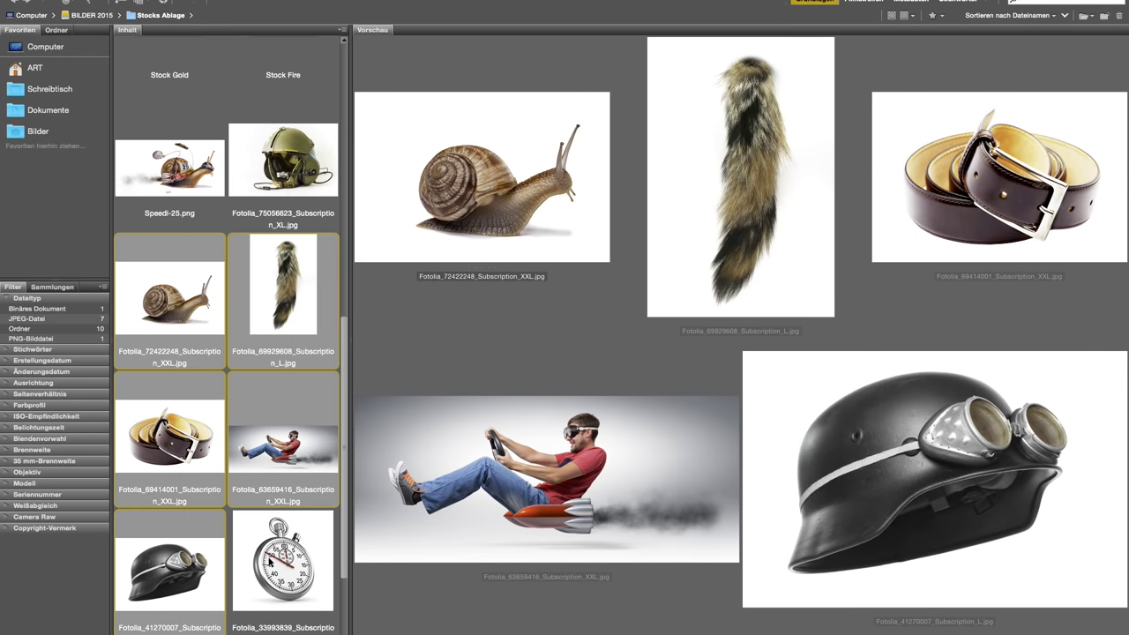
{"action": "left_click", "coordinate": [283, 561], "text": "shift"}
{"action": "scroll", "coordinate": [268, 557], "scroll_direction": "down", "scroll_amount": 3}
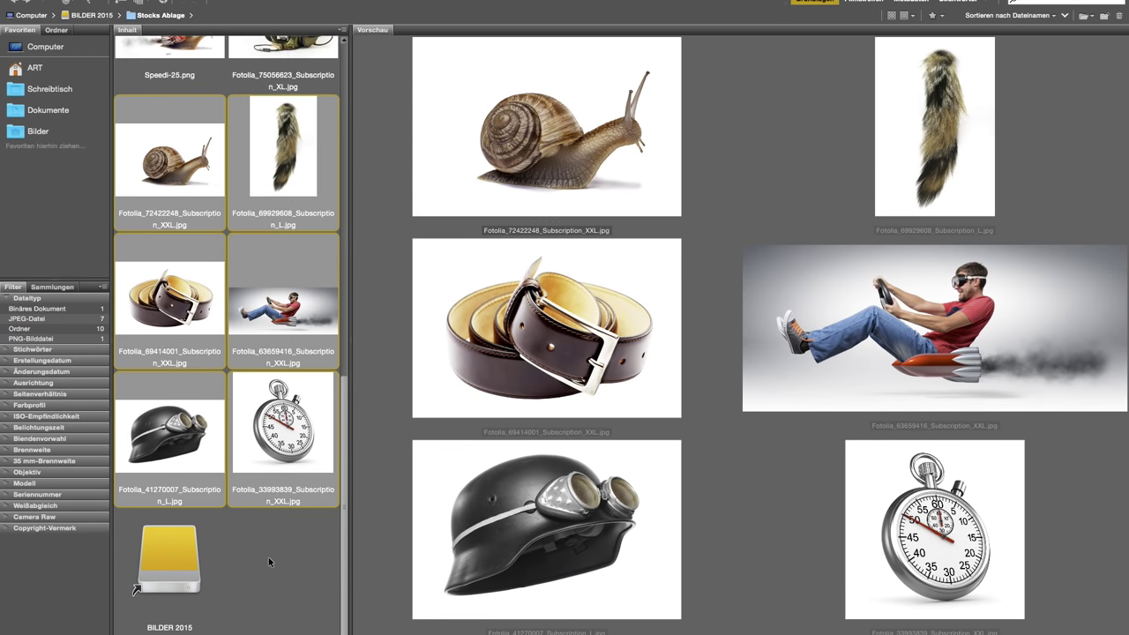
{"action": "right_click", "coordinate": [196, 456]}
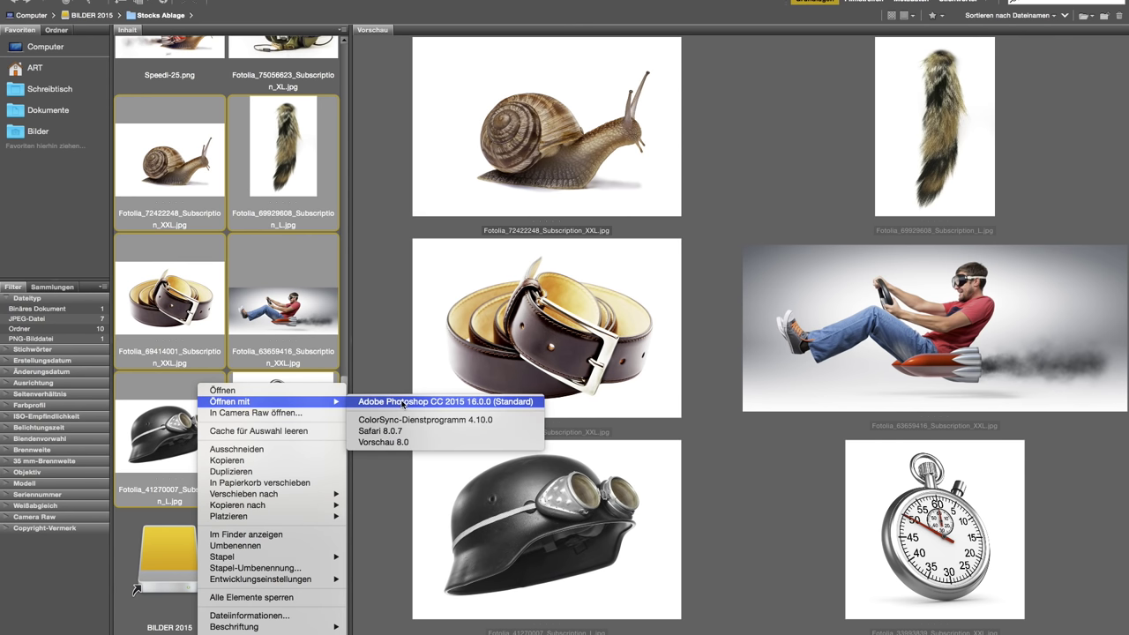
{"action": "left_click", "coordinate": [399, 404]}
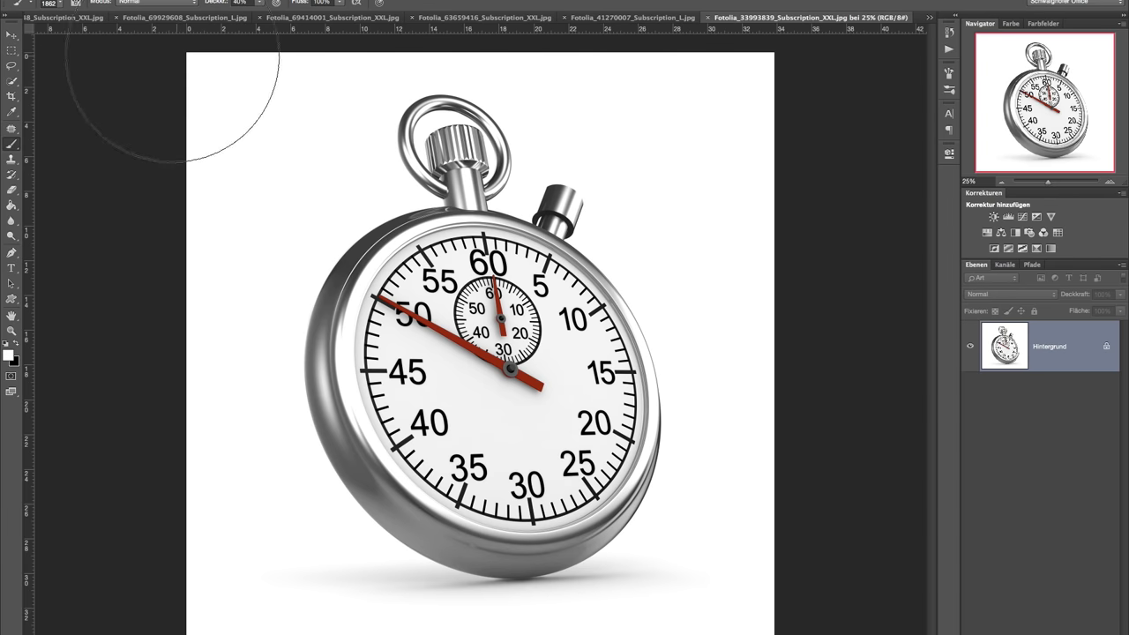
- Check the snail, fox-tail, belt, rocket-car and helmet documents, then pick the Move tool
{"action": "left_click", "coordinate": [88, 17]}
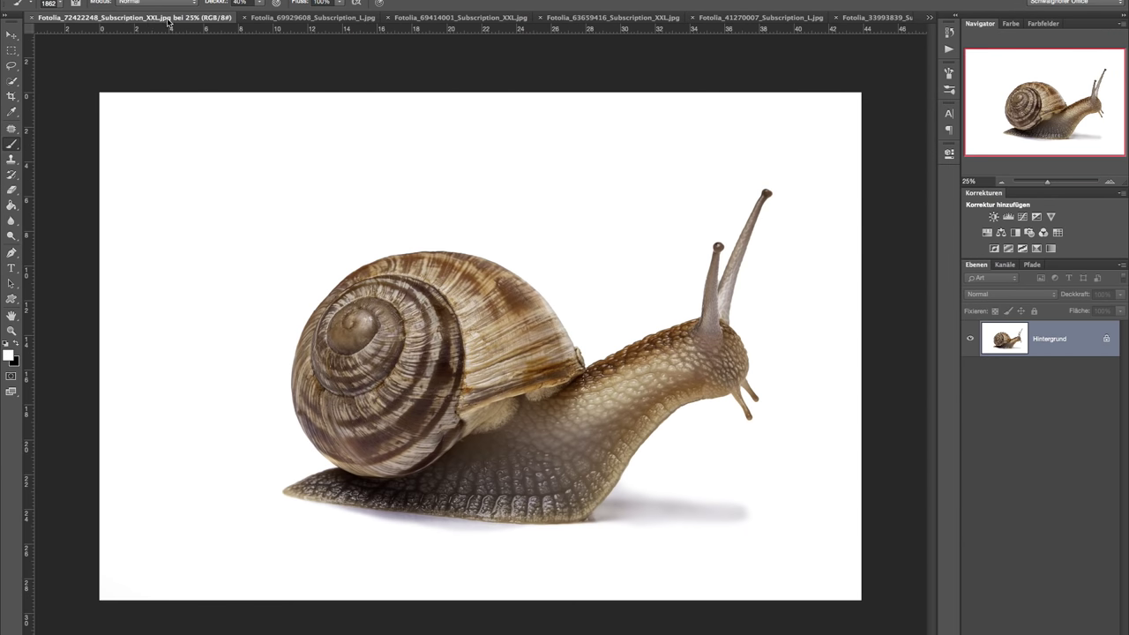
{"action": "left_click", "coordinate": [272, 18]}
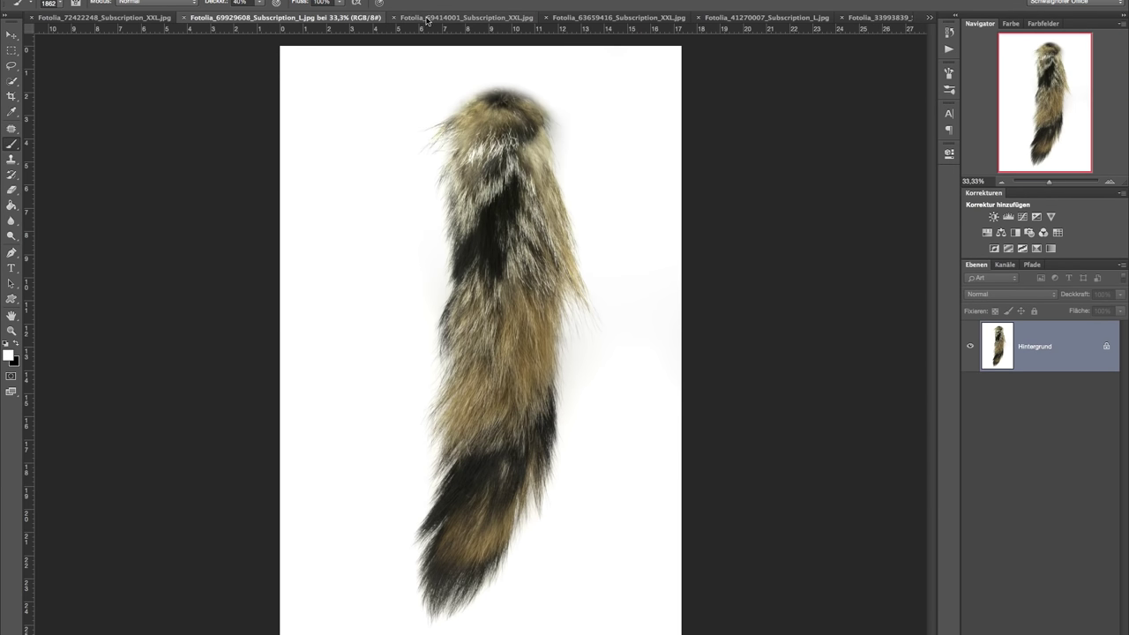
{"action": "left_click", "coordinate": [459, 17]}
{"action": "left_click", "coordinate": [581, 17]}
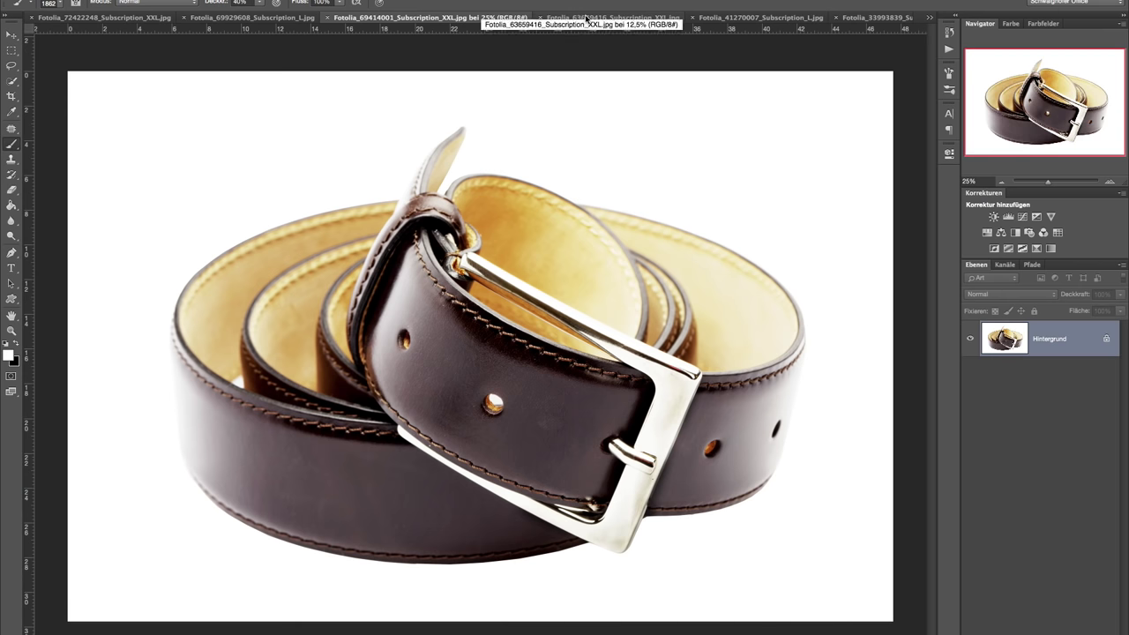
{"action": "left_click", "coordinate": [719, 19]}
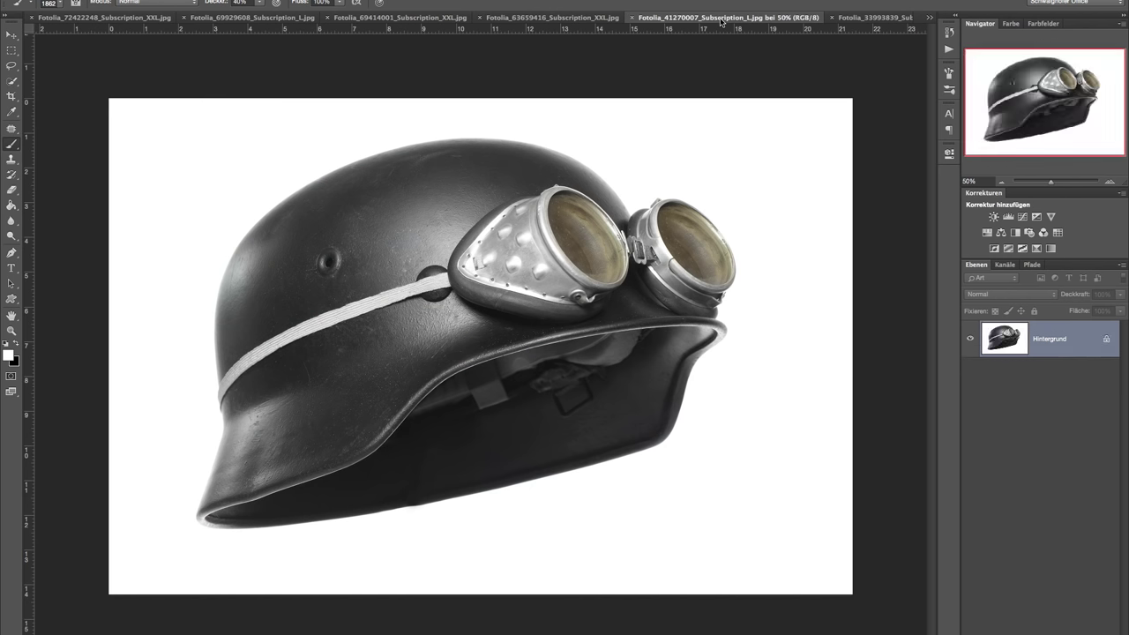
{"action": "left_click", "coordinate": [16, 38]}
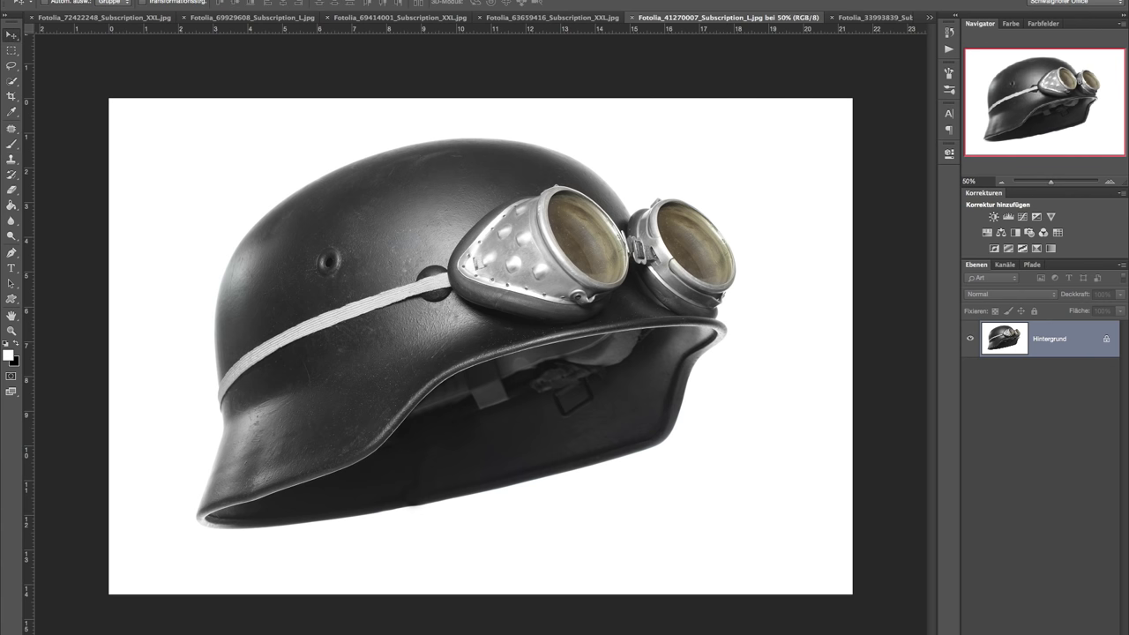
{"action": "left_click", "coordinate": [854, 630]}
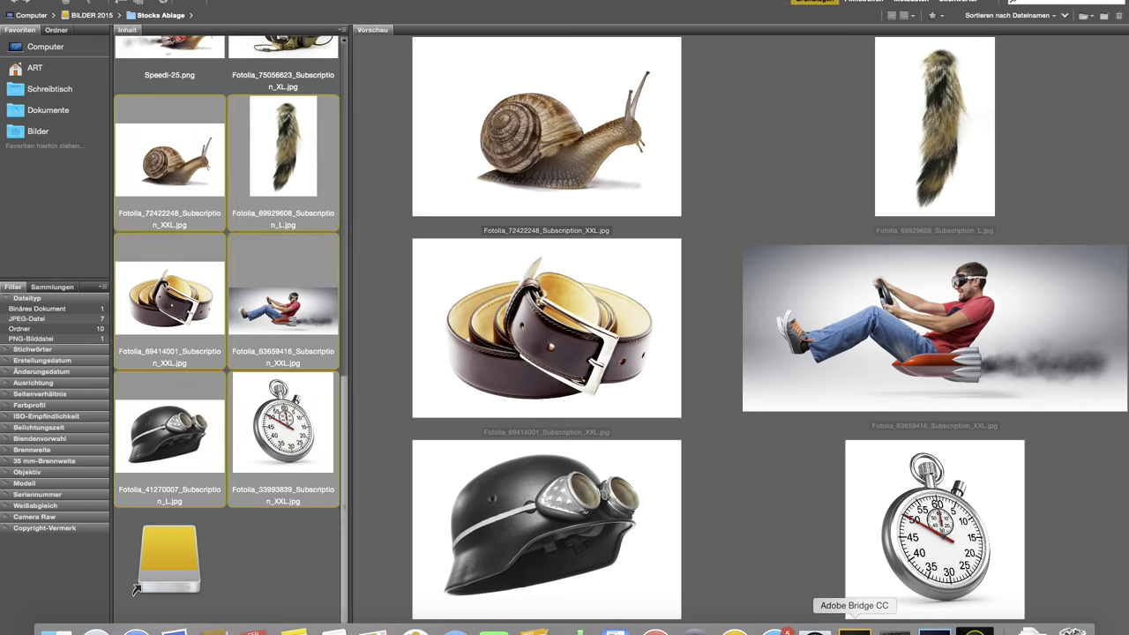
- Clear the thumbnail selection in Bridge and return to the helmet photo in Photoshop
{"action": "left_click", "coordinate": [288, 567]}
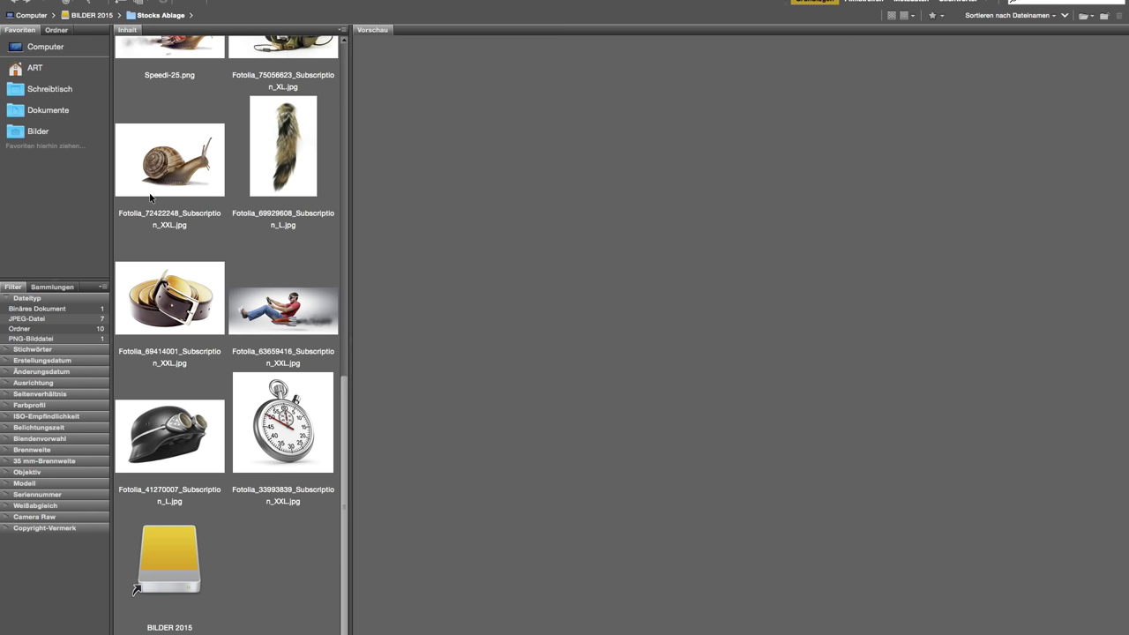
{"action": "key", "text": "ctrl+Up"}
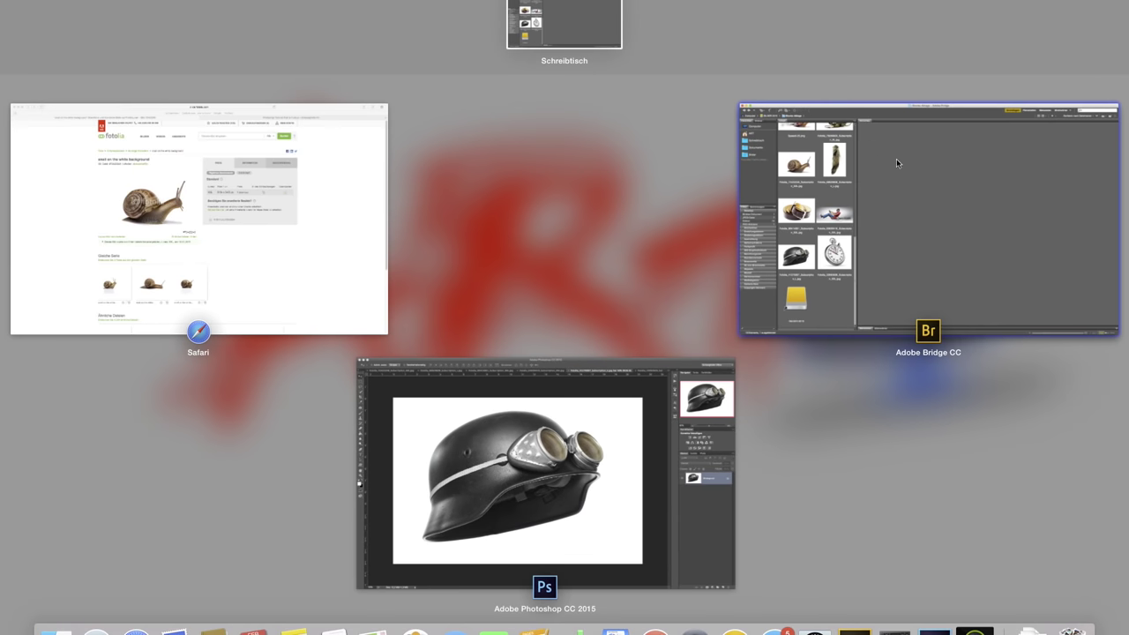
{"action": "left_click", "coordinate": [917, 172]}
{"action": "key", "text": "super+Tab"}
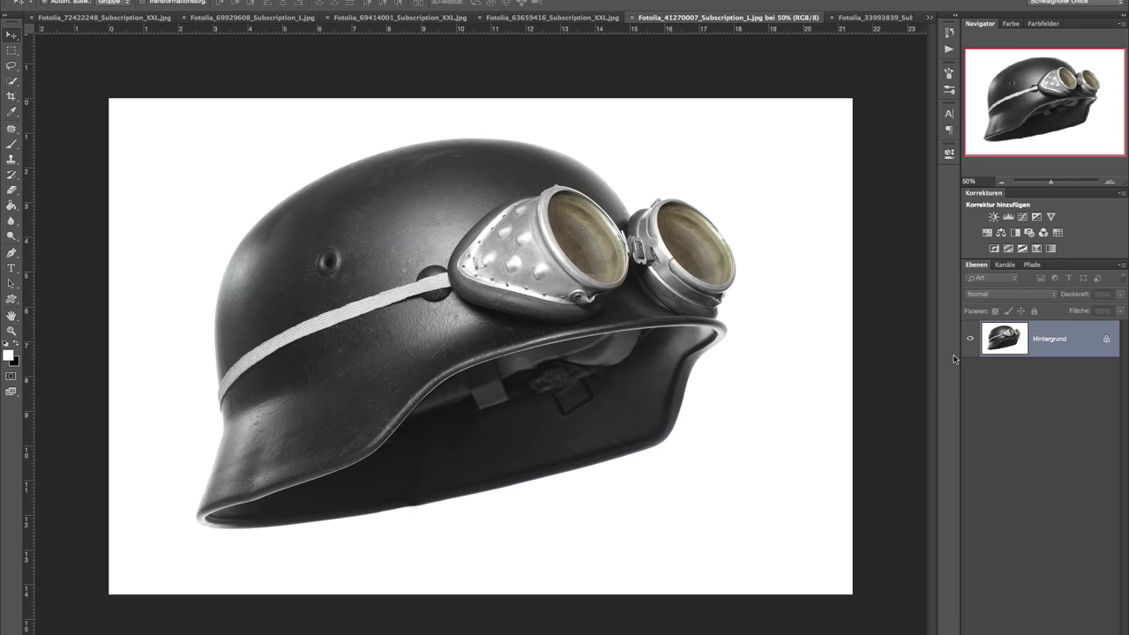
- Duplicate the helmet layer and start a Focus Area selection
{"action": "key", "text": "ctrl+j"}
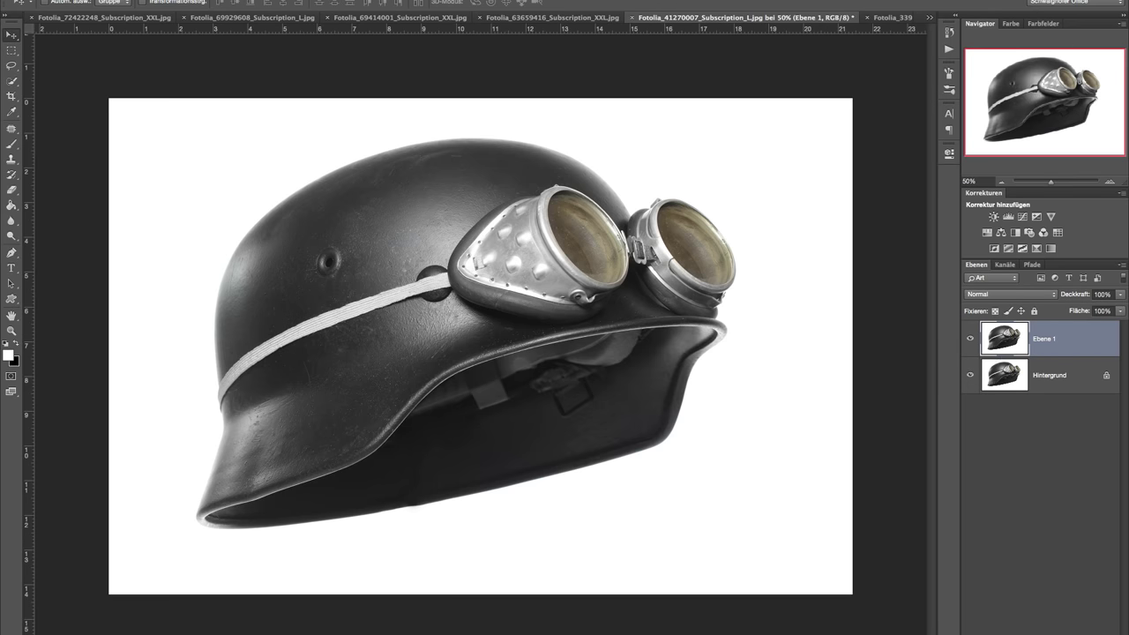
{"action": "left_click", "coordinate": [295, 0]}
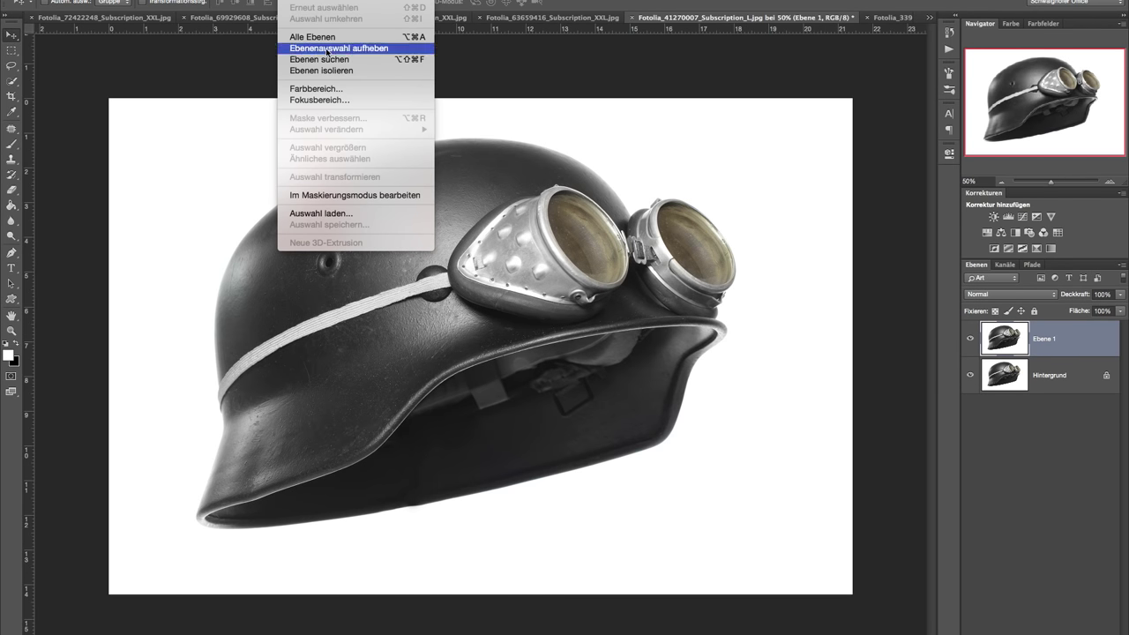
{"action": "left_click", "coordinate": [333, 99]}
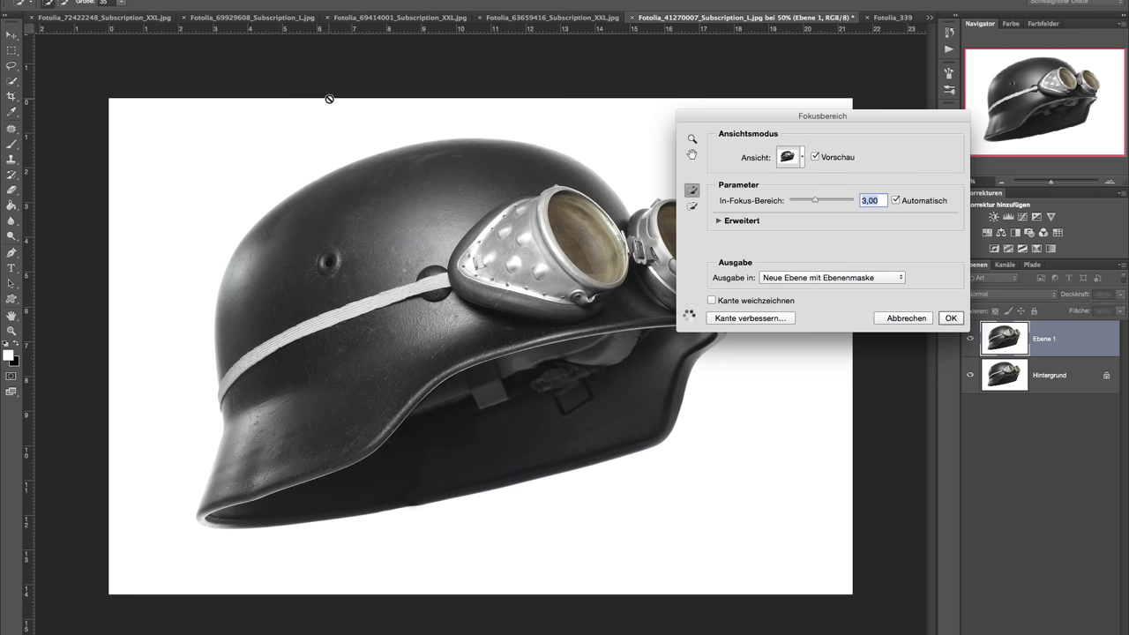
{"action": "left_click_drag", "start_coordinate": [810, 117], "coordinate": [897, 129]}
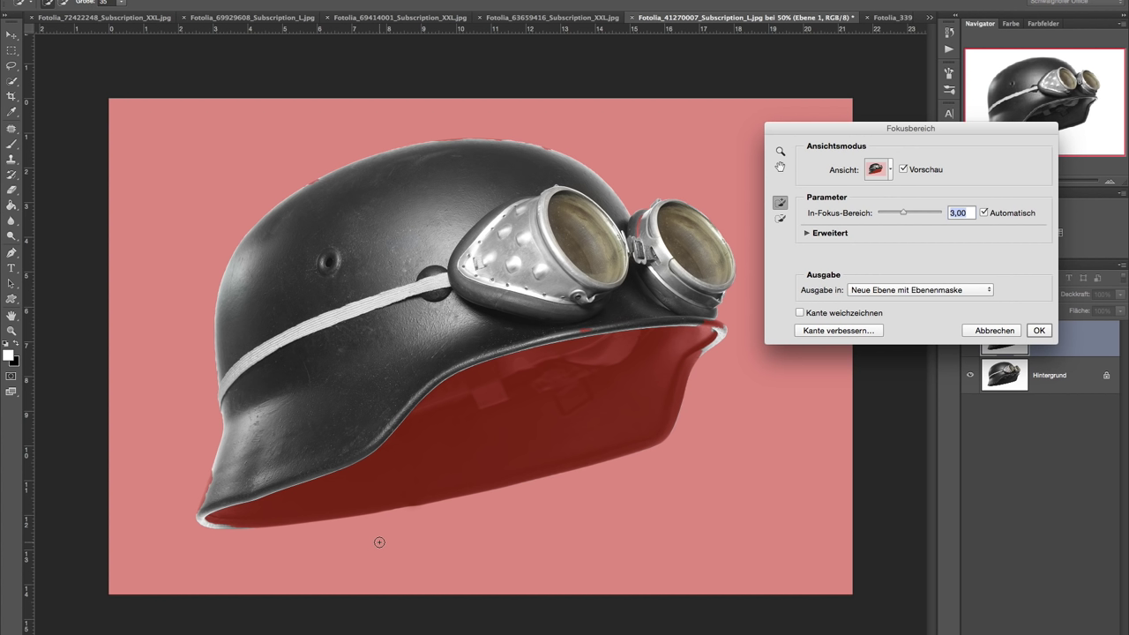
- Add the brim, its tips and the dark underside to the focus-area selection
{"action": "key", "text": "alt"}
{"action": "left_click_drag", "start_coordinate": [429, 444], "coordinate": [635, 362]}
{"action": "left_click_drag", "start_coordinate": [534, 444], "coordinate": [688, 340]}
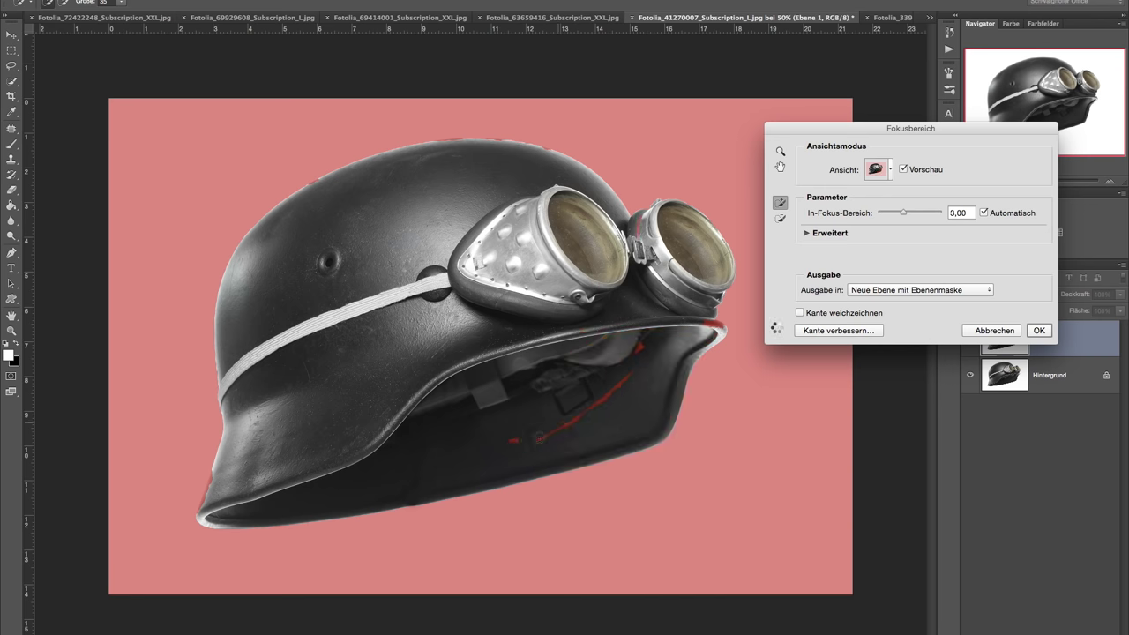
{"action": "left_click_drag", "start_coordinate": [618, 390], "coordinate": [511, 441]}
{"action": "left_click", "coordinate": [716, 330]}
{"action": "left_click", "coordinate": [209, 489]}
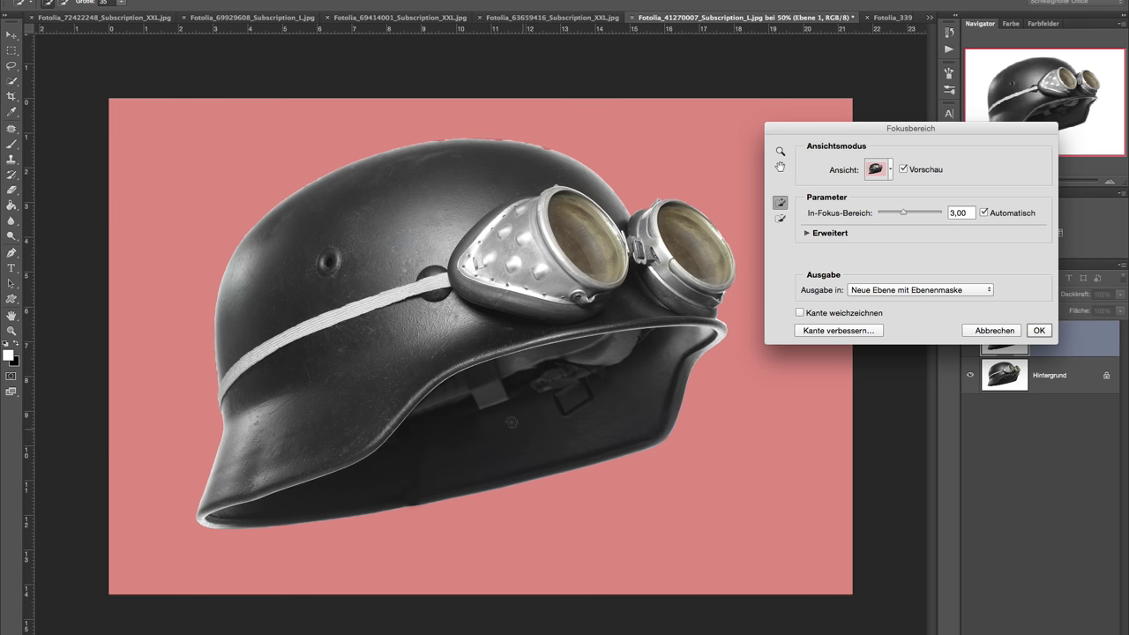
- Refine the helmet mask (Weiche Kante 0,4, Kontrast 27, Kante verschieben -9) to a new layer and hide the background
{"action": "left_click", "coordinate": [834, 331]}
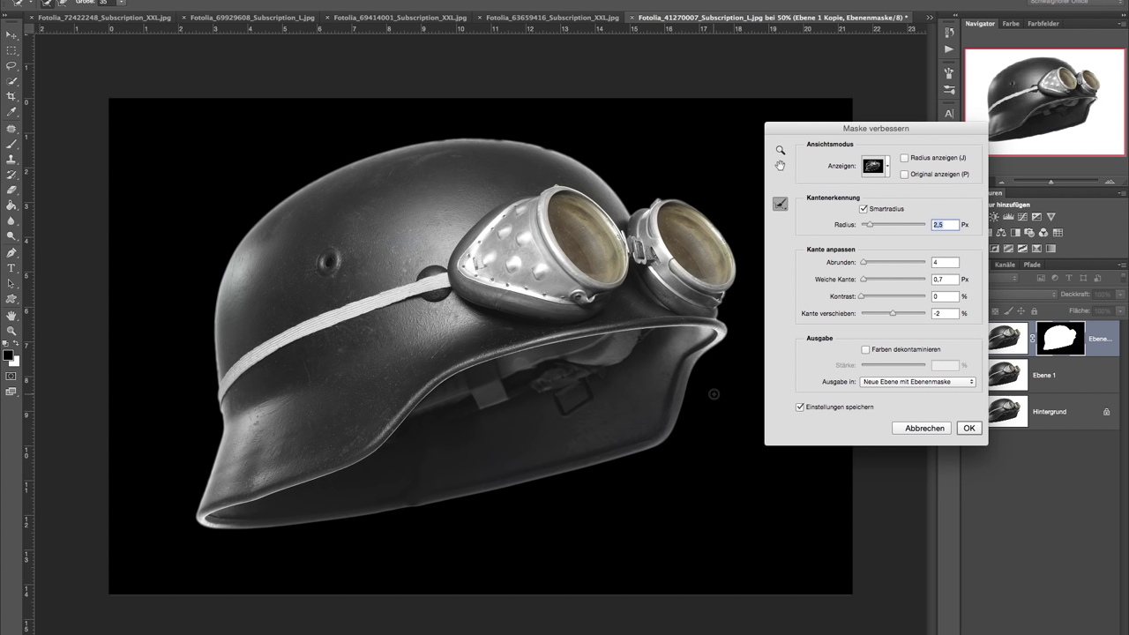
{"action": "left_click_drag", "start_coordinate": [845, 280], "coordinate": [835, 281]}
{"action": "left_click_drag", "start_coordinate": [833, 282], "coordinate": [835, 283]}
{"action": "left_click", "coordinate": [834, 282]}
{"action": "left_click", "coordinate": [547, 143]}
{"action": "left_click_drag", "start_coordinate": [546, 139], "coordinate": [410, 141]}
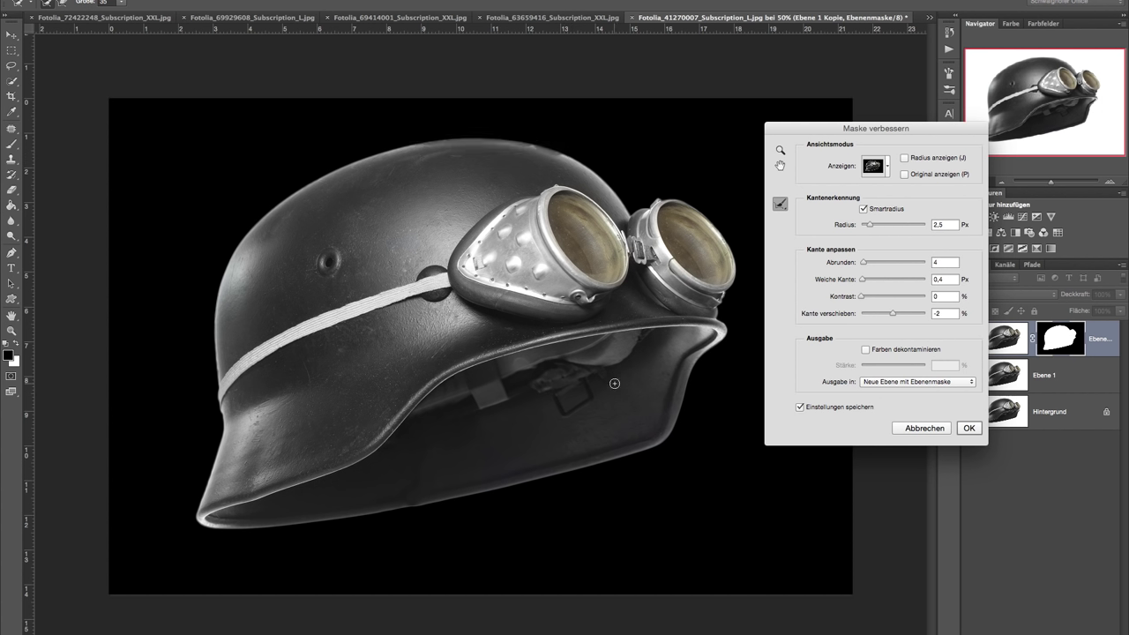
{"action": "mouse_move", "coordinate": [893, 315]}
{"action": "left_mouse_down"}
{"action": "mouse_move", "coordinate": [877, 316]}
{"action": "mouse_move", "coordinate": [891, 316]}
{"action": "mouse_move", "coordinate": [881, 296]}
{"action": "left_mouse_up"}
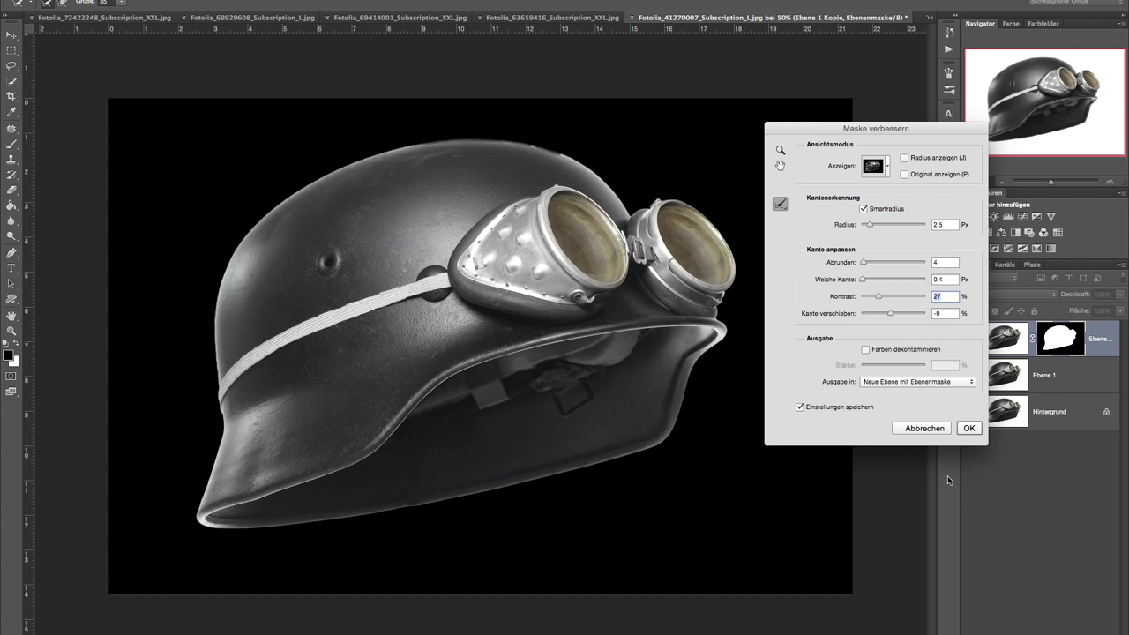
{"action": "left_click", "coordinate": [967, 428]}
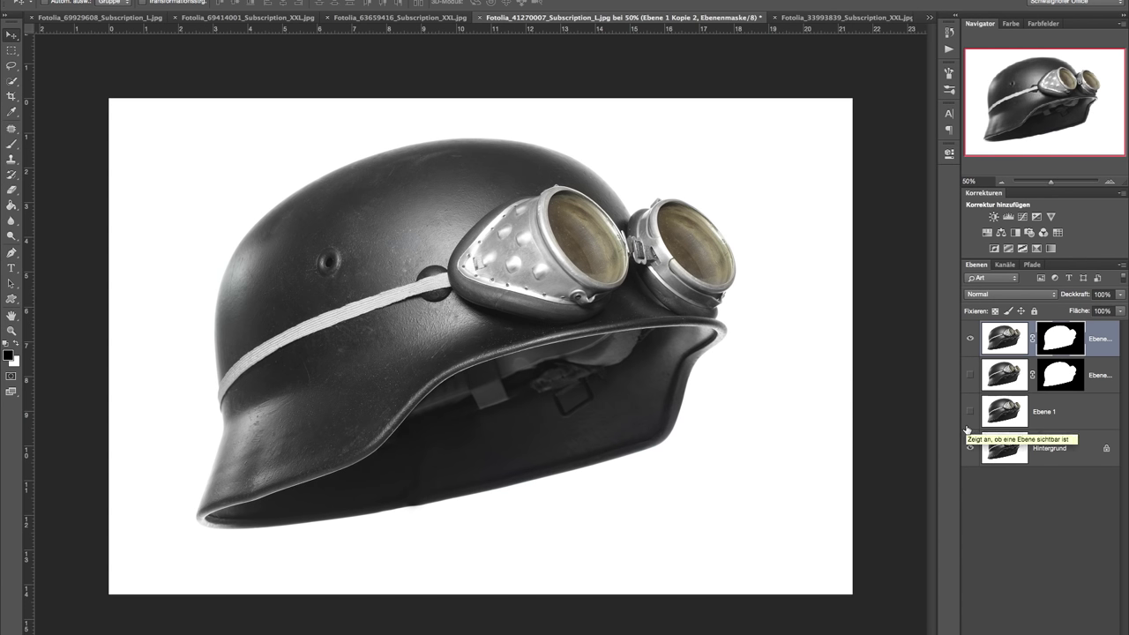
{"action": "left_click", "coordinate": [971, 448]}
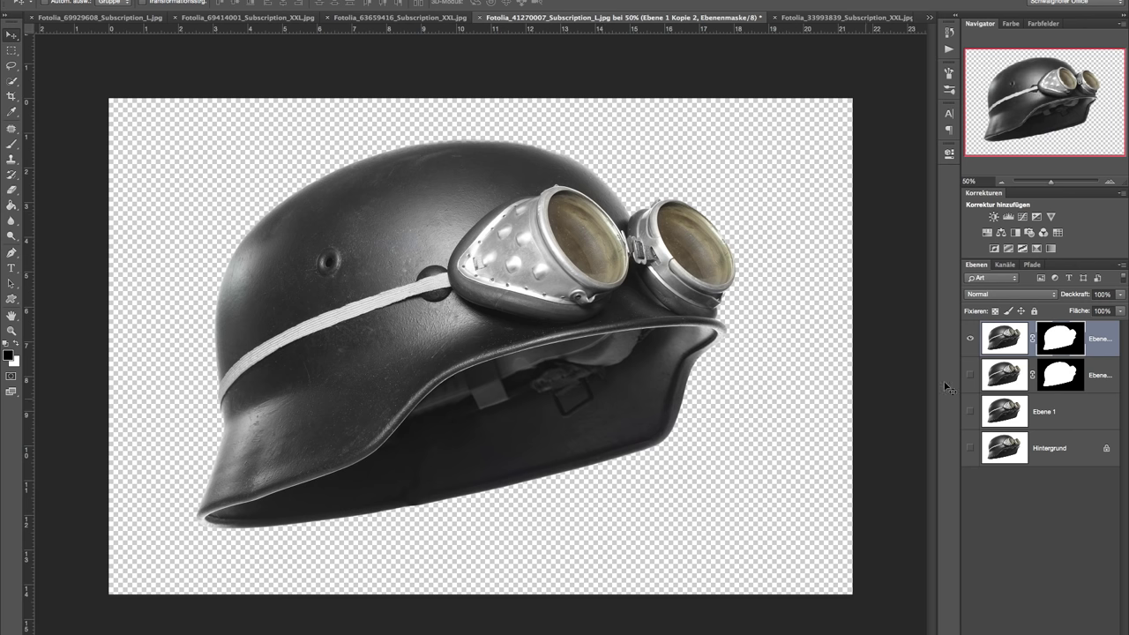
- View the helmet's layer mask alone, zoomed in on the helmet's top edge
{"action": "left_click", "coordinate": [1058, 338], "text": "alt"}
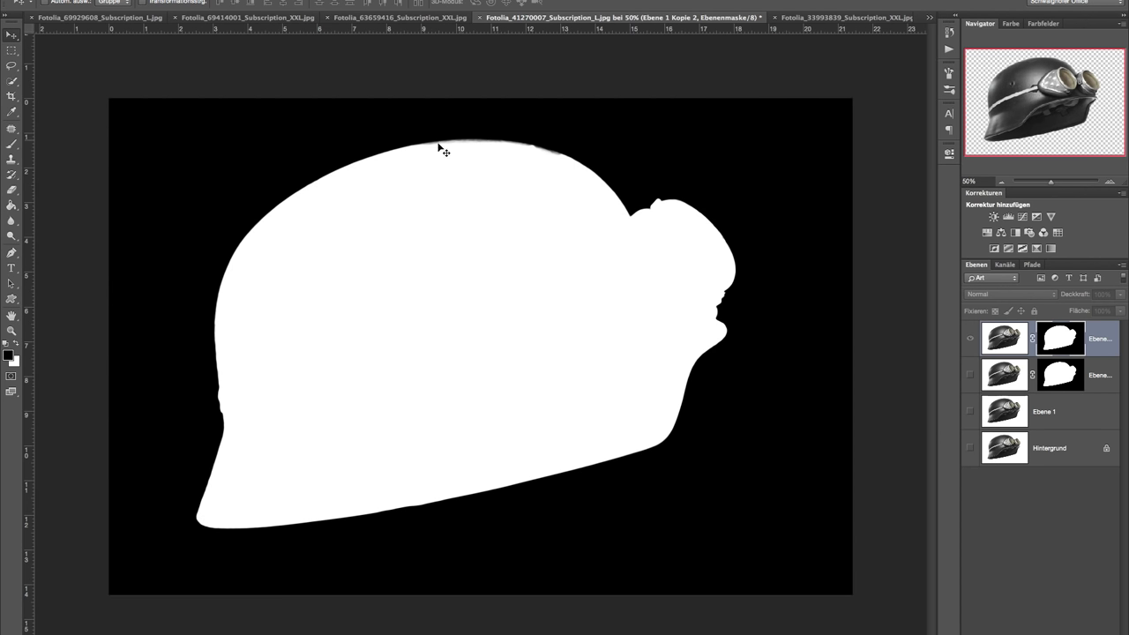
{"action": "left_click_drag", "start_coordinate": [1051, 182], "coordinate": [1063, 183]}
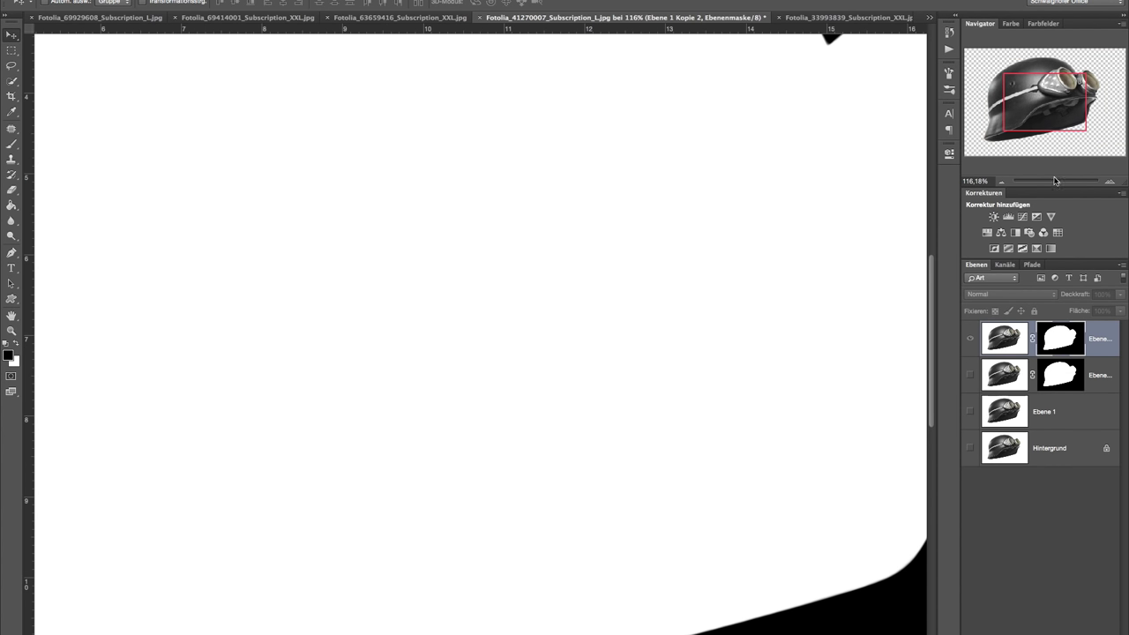
{"action": "left_click_drag", "start_coordinate": [1052, 126], "coordinate": [1054, 73]}
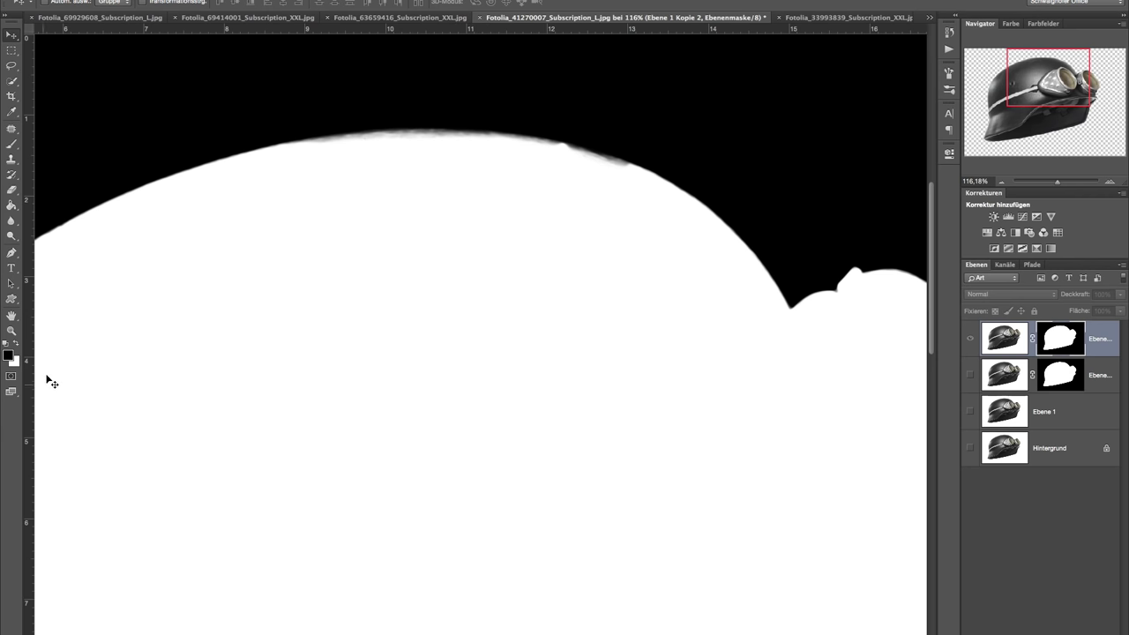
- Select the Brush with white as foreground and shrink it to 28 px
{"action": "left_click", "coordinate": [13, 145]}
{"action": "left_click", "coordinate": [18, 343]}
{"action": "left_click_drag", "start_coordinate": [367, 201], "coordinate": [306, 218]}
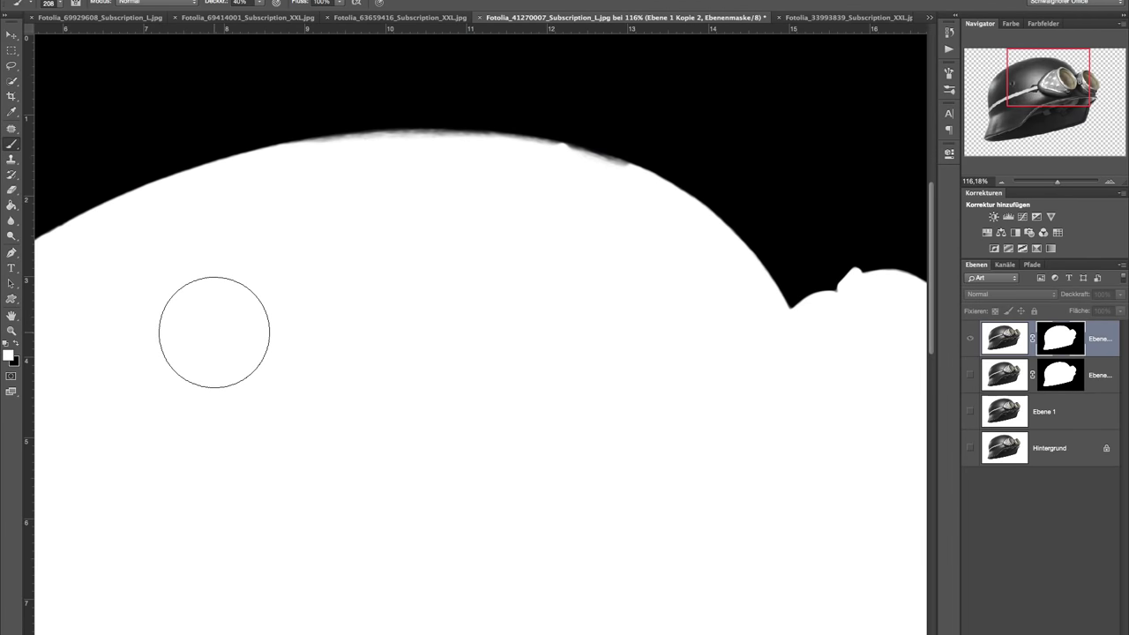
{"action": "left_click_drag", "start_coordinate": [424, 162], "coordinate": [379, 212]}
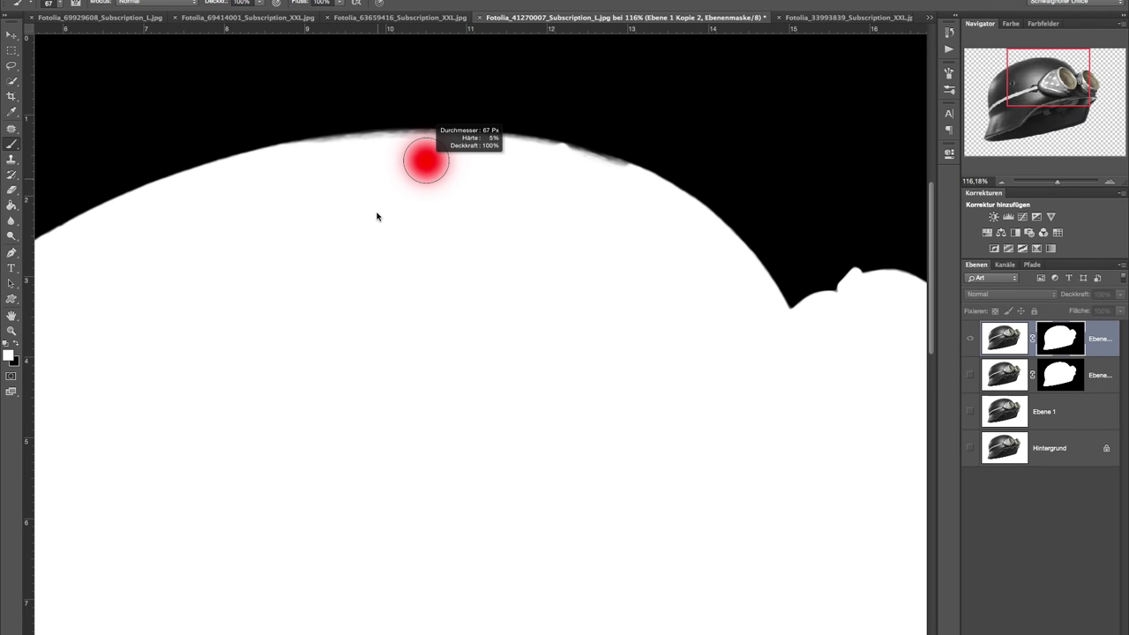
{"action": "mouse_move", "coordinate": [355, 167]}
{"action": "left_mouse_down"}
{"action": "mouse_move", "coordinate": [321, 159]}
{"action": "mouse_move", "coordinate": [504, 149]}
{"action": "mouse_move", "coordinate": [432, 142]}
{"action": "mouse_move", "coordinate": [544, 152]}
{"action": "left_mouse_up"}
- Select the Dodge tool with its range set to Lichter
{"action": "left_click", "coordinate": [12, 236]}
{"action": "left_click", "coordinate": [19, 238]}
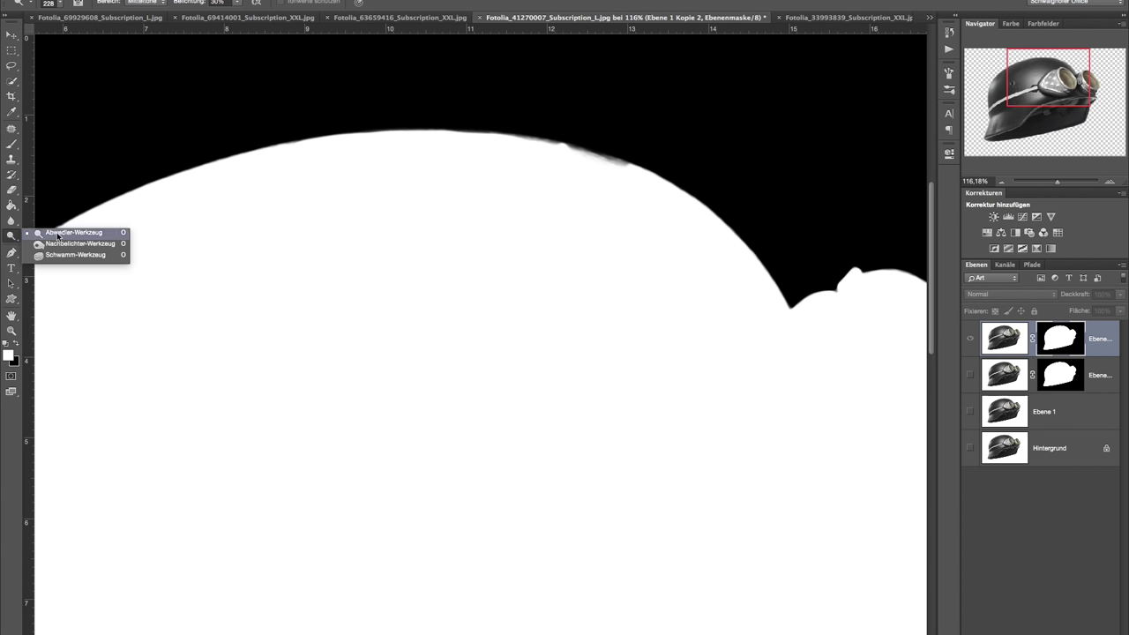
{"action": "left_click", "coordinate": [145, 3]}
{"action": "left_click", "coordinate": [151, 9]}
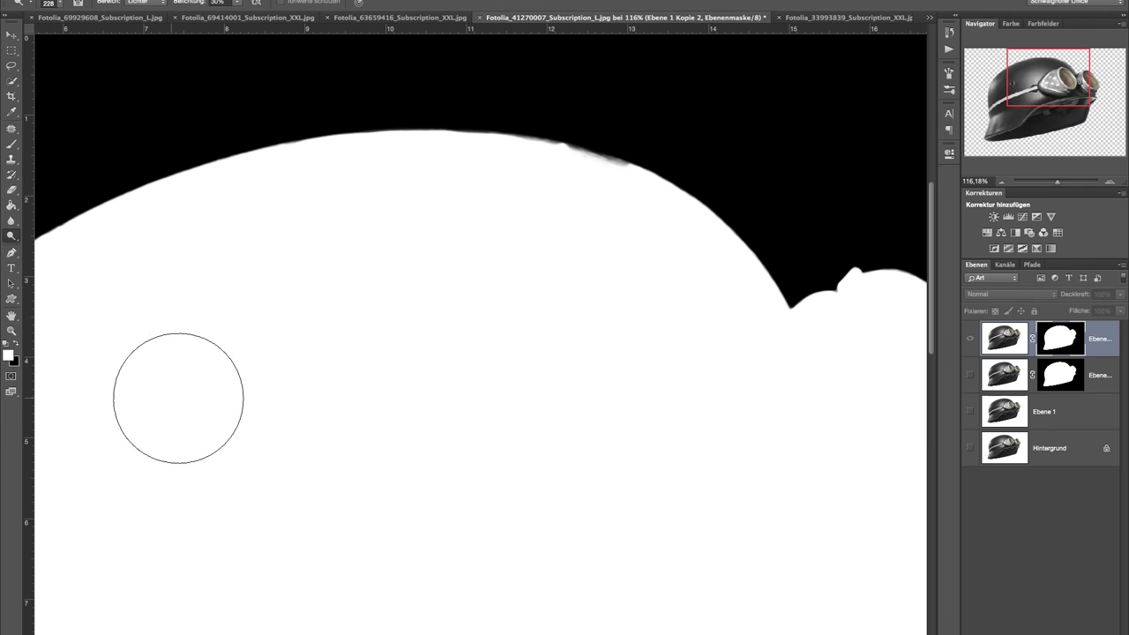
- Undo the first stroke, dodge along the mask's top edge, then brush it smooth
{"action": "key", "text": "ctrl+z"}
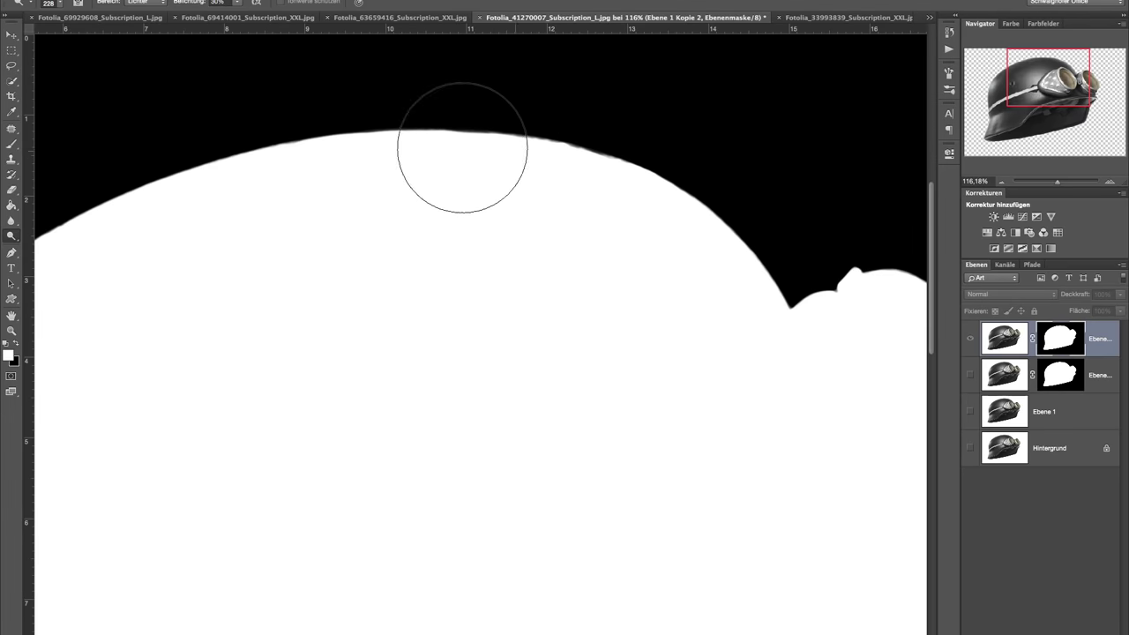
{"action": "left_click_drag", "start_coordinate": [401, 166], "coordinate": [620, 179]}
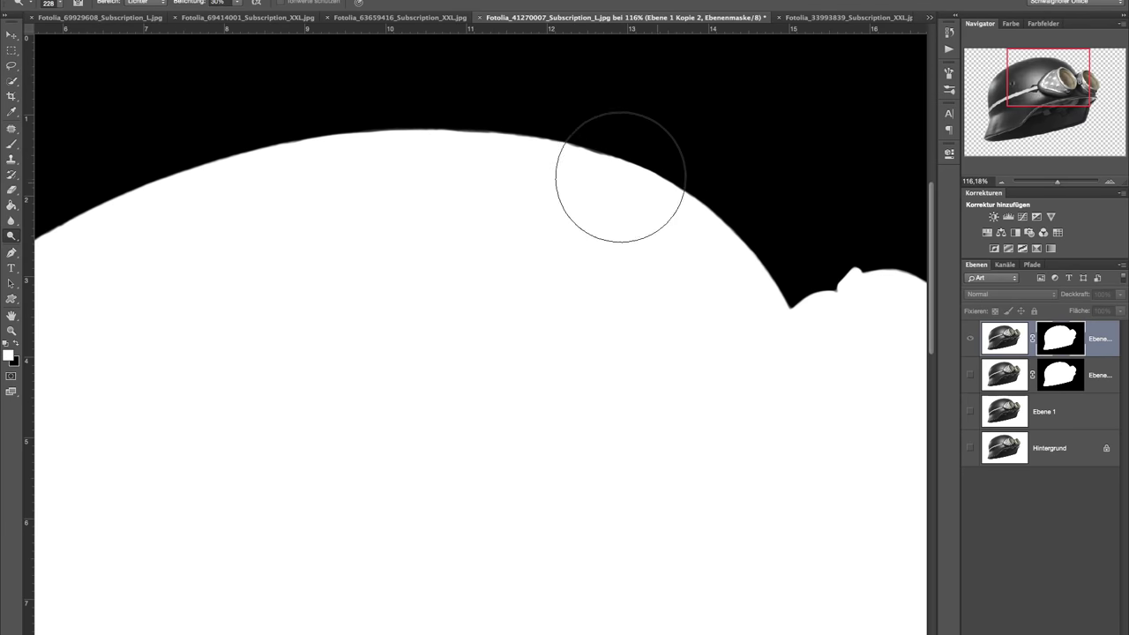
{"action": "left_click", "coordinate": [12, 143]}
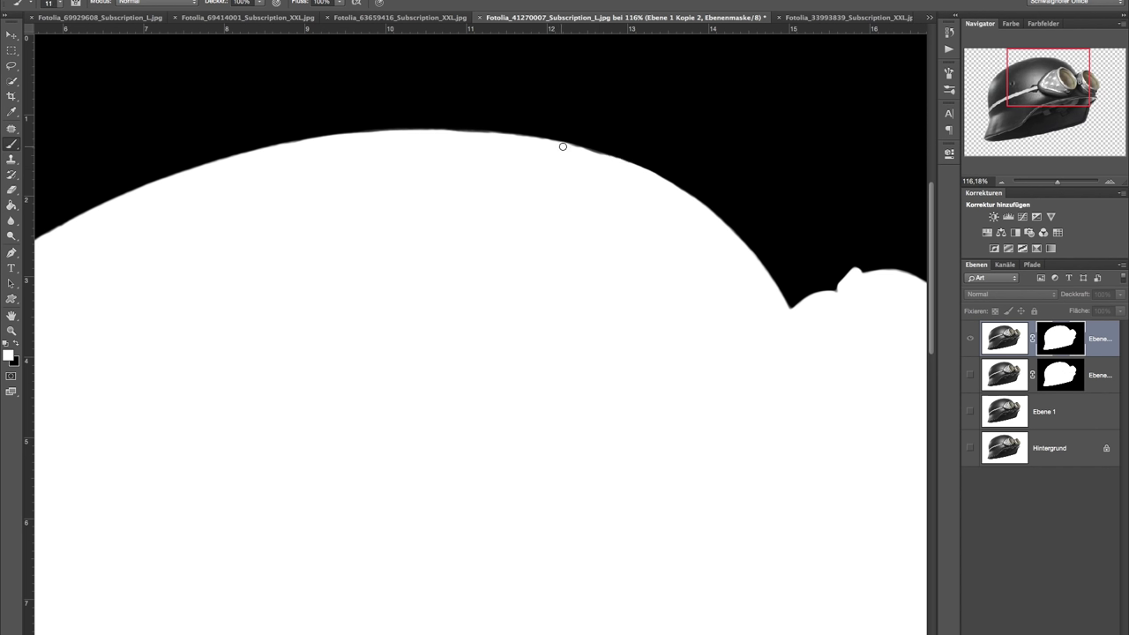
{"action": "left_click_drag", "start_coordinate": [575, 149], "coordinate": [596, 155]}
- Draw a closed Pen path following the curved top edge of the helmet mask
{"action": "left_click", "coordinate": [11, 254]}
{"action": "left_click", "coordinate": [341, 133]}
{"action": "left_click", "coordinate": [689, 196]}
{"action": "left_click_drag", "start_coordinate": [689, 196], "coordinate": [821, 288]}
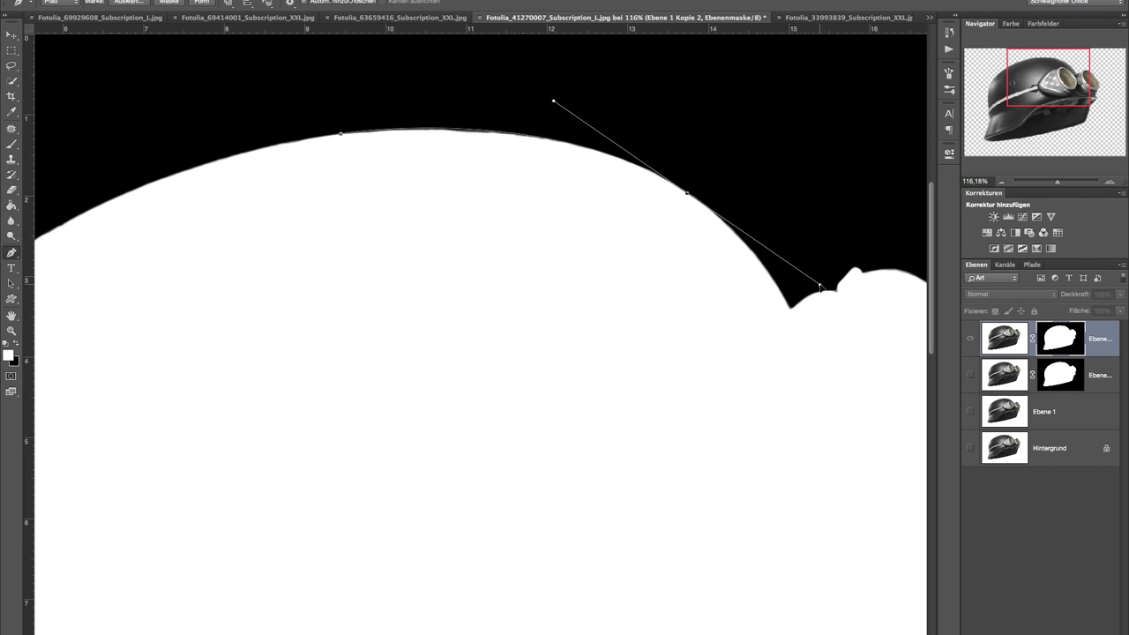
{"action": "left_click", "coordinate": [682, 321]}
{"action": "left_click_drag", "start_coordinate": [414, 394], "coordinate": [380, 378]}
{"action": "left_click", "coordinate": [305, 302]}
{"action": "left_click", "coordinate": [250, 230]}
{"action": "left_click", "coordinate": [340, 133]}
- Turn the path into a 0,3 px feathered selection, paint it with the Brush, then deselect
{"action": "right_click", "coordinate": [494, 203]}
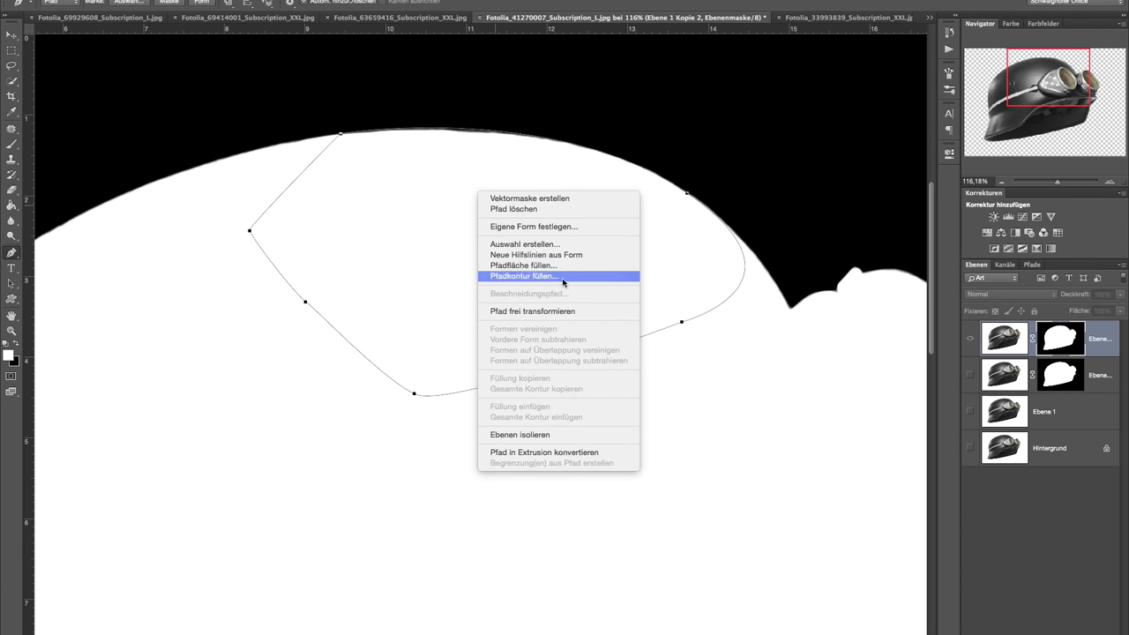
{"action": "left_click", "coordinate": [559, 246]}
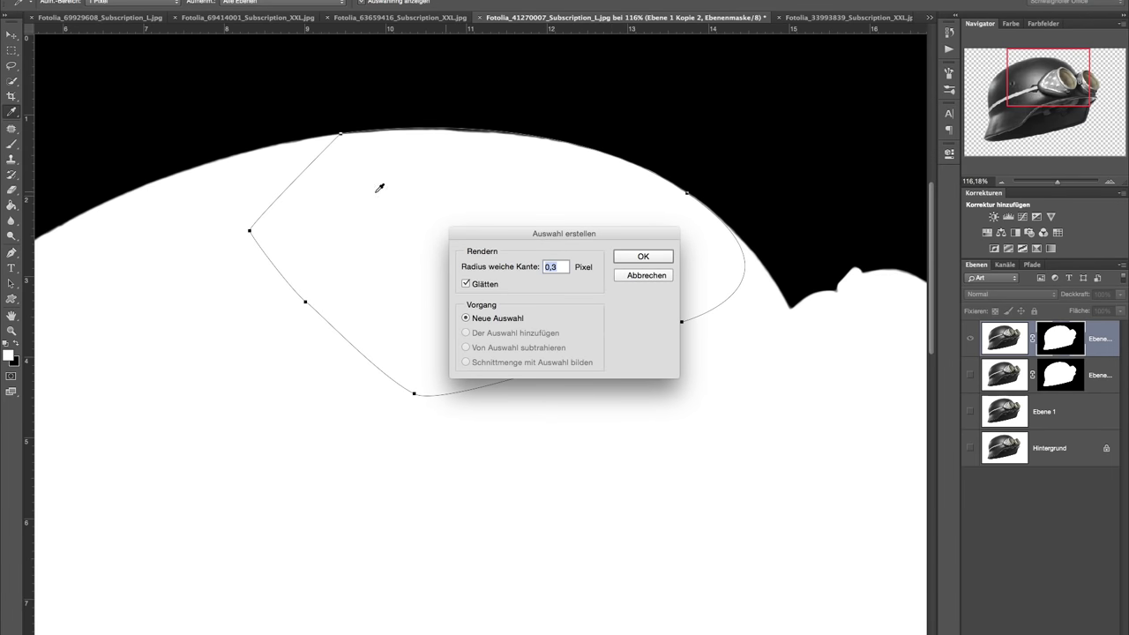
{"action": "left_click", "coordinate": [635, 259]}
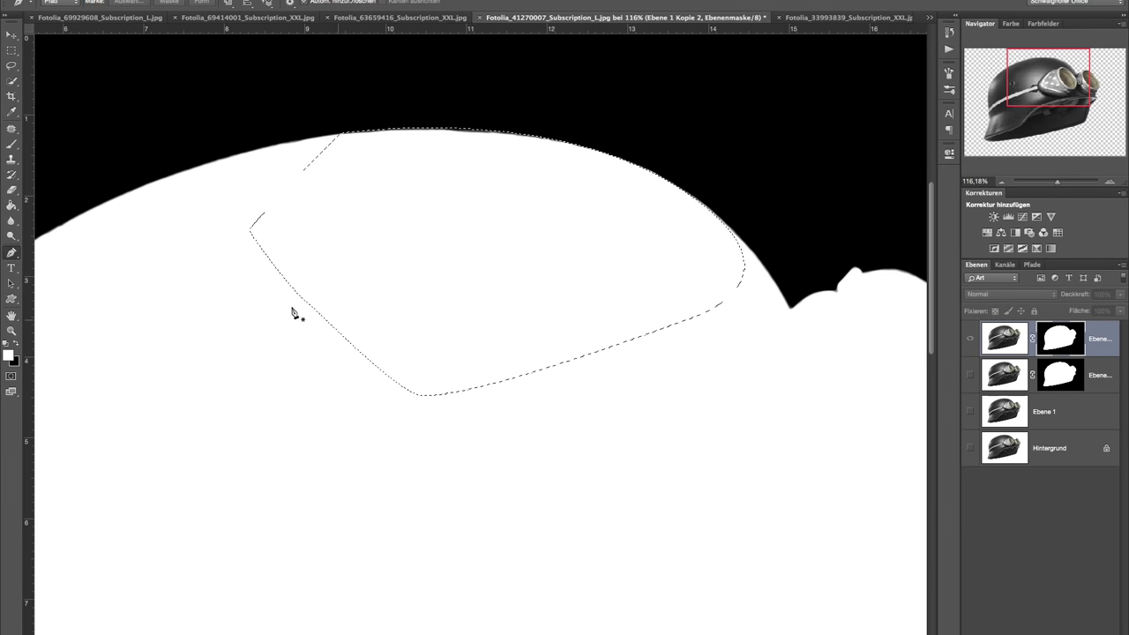
{"action": "left_click", "coordinate": [13, 144]}
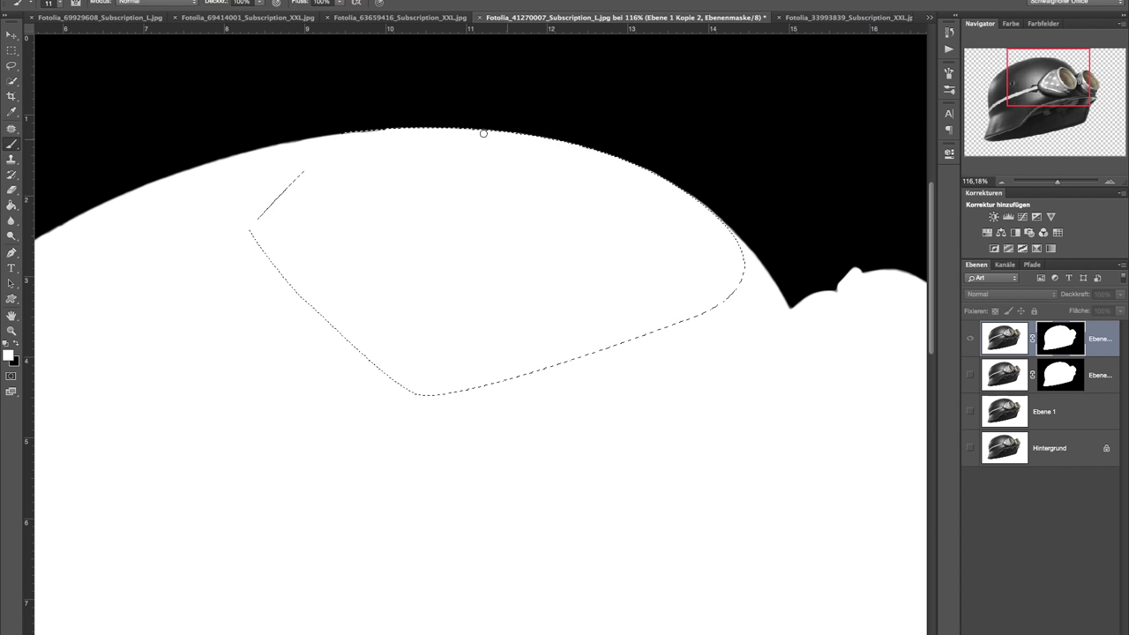
{"action": "key", "text": "ctrl+d"}
- Show the helmet image, zoom out, and drag the helmet layer toward the snail document's tab
{"action": "left_click", "coordinate": [969, 339]}
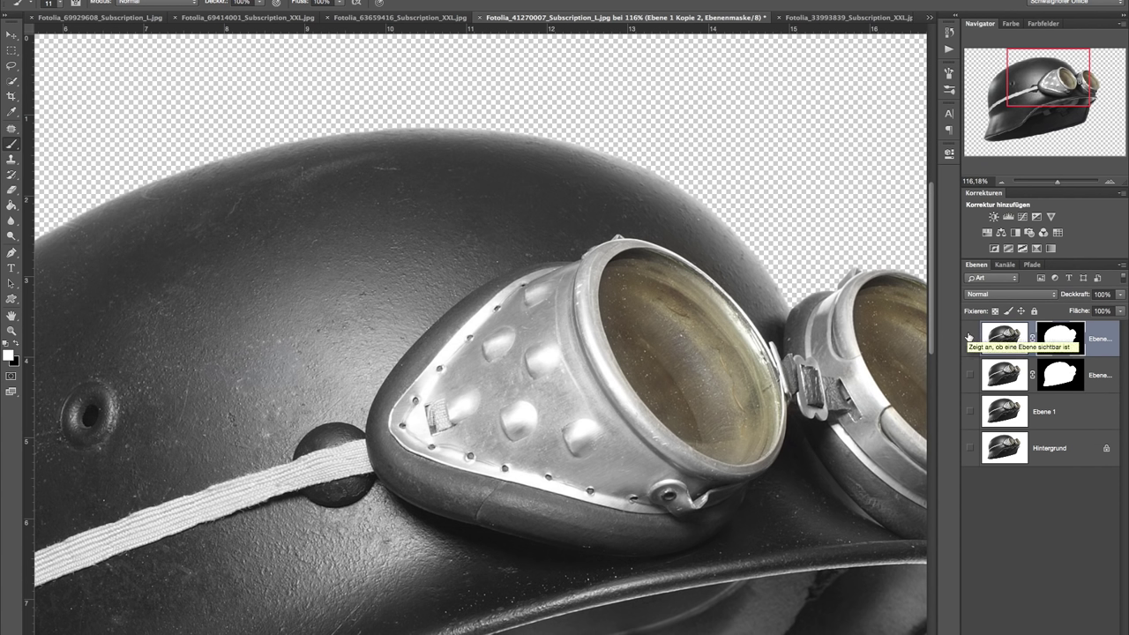
{"action": "key", "text": "ctrl+minus"}
{"action": "key", "text": "ctrl+minus"}
{"action": "key", "text": "ctrl+minus"}
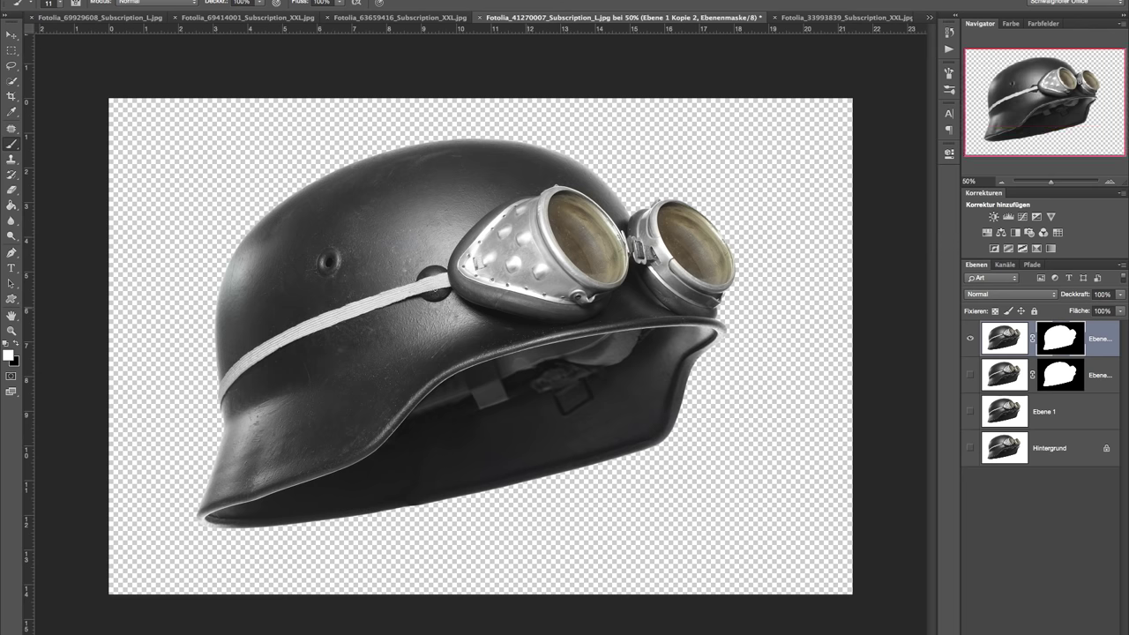
{"action": "left_click", "coordinate": [14, 43]}
{"action": "mouse_move", "coordinate": [431, 166]}
{"action": "left_mouse_down"}
{"action": "mouse_move", "coordinate": [437, 191]}
{"action": "mouse_move", "coordinate": [156, 21]}
{"action": "left_mouse_up"}
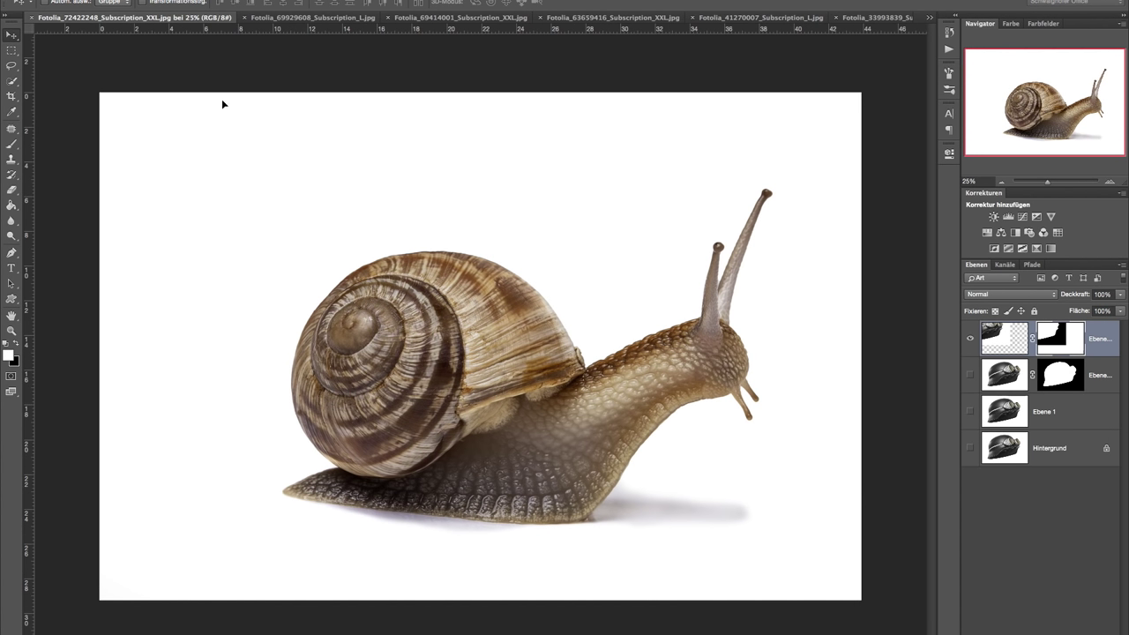
- Place the helmet on the snail's shell, then close the helmet document with Nicht speichern
{"action": "left_click_drag", "start_coordinate": [157, 17], "coordinate": [423, 238]}
{"action": "left_click_drag", "start_coordinate": [478, 310], "coordinate": [557, 279]}
{"action": "left_click", "coordinate": [671, 16]}
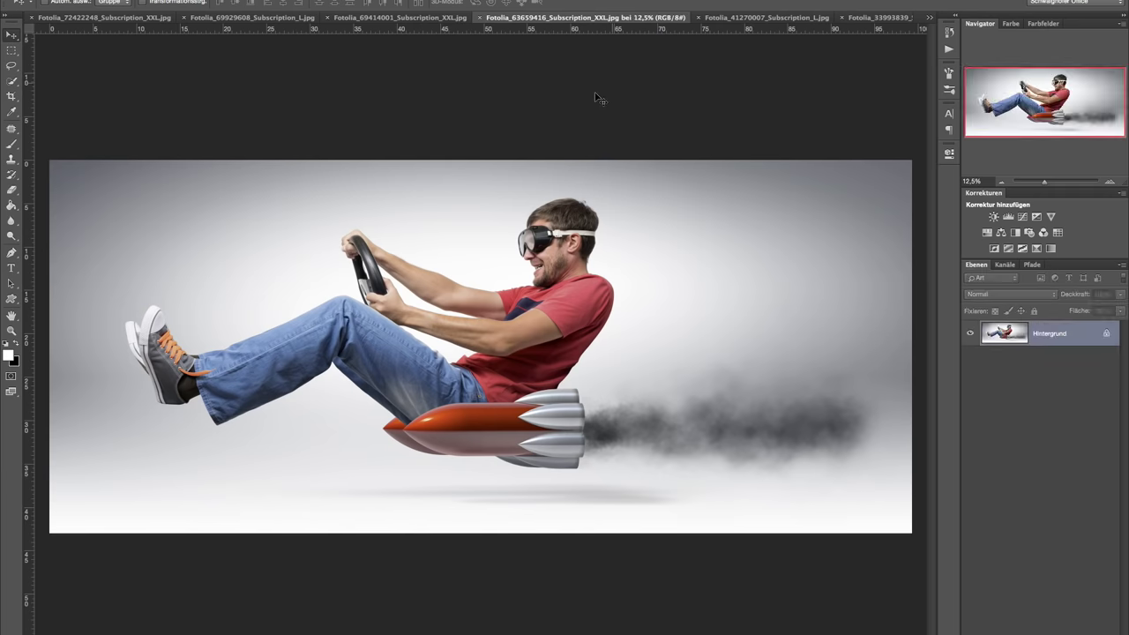
{"action": "left_click", "coordinate": [723, 19]}
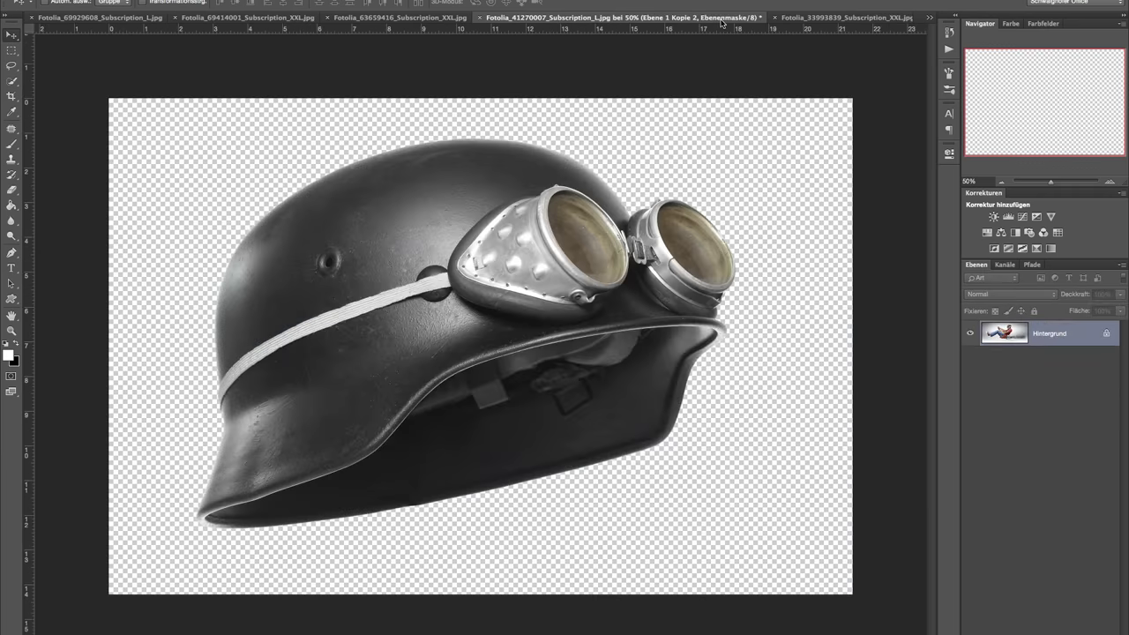
{"action": "left_click", "coordinate": [479, 17]}
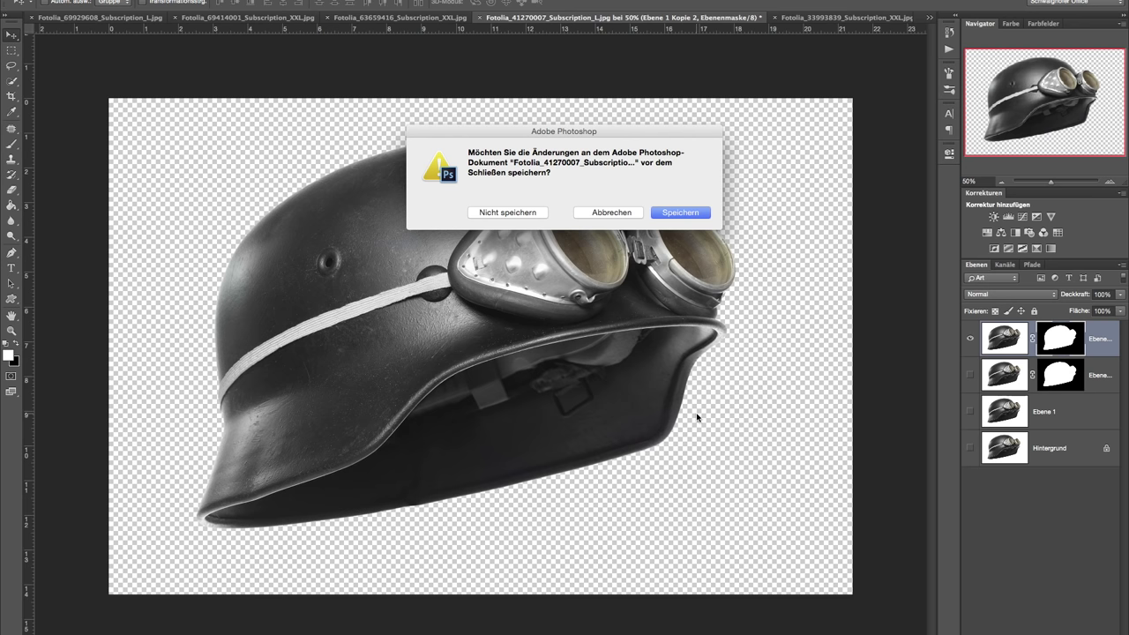
{"action": "left_click", "coordinate": [529, 212]}
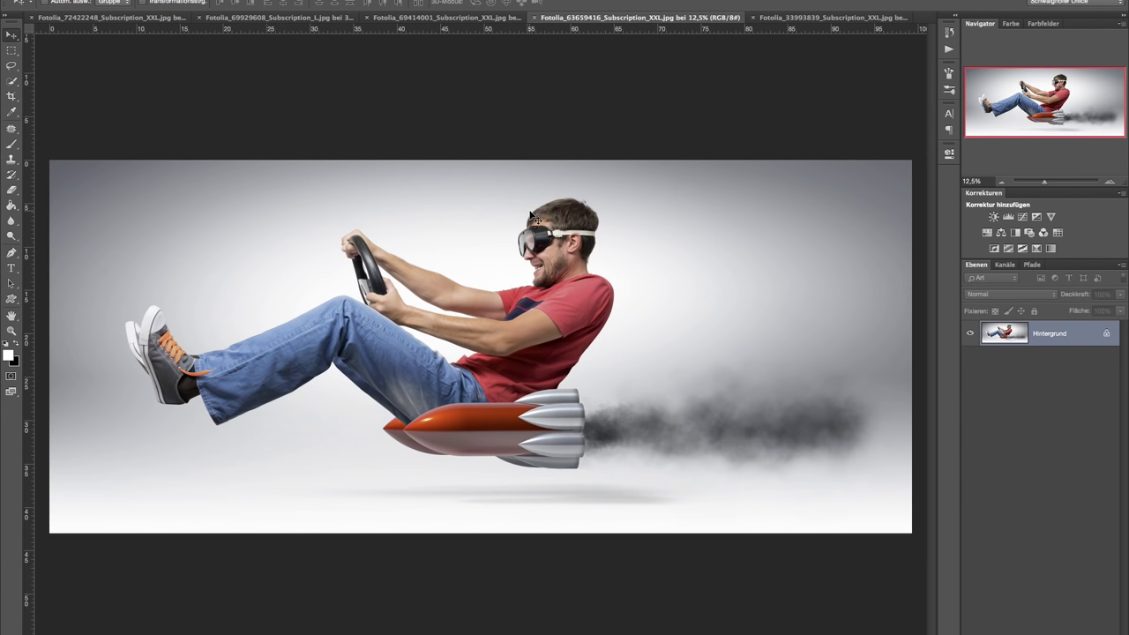
- Return to the snail document and view the helmet layer's mask on its own
{"action": "left_click", "coordinate": [277, 17]}
{"action": "left_click", "coordinate": [406, 18]}
{"action": "left_click", "coordinate": [168, 18]}
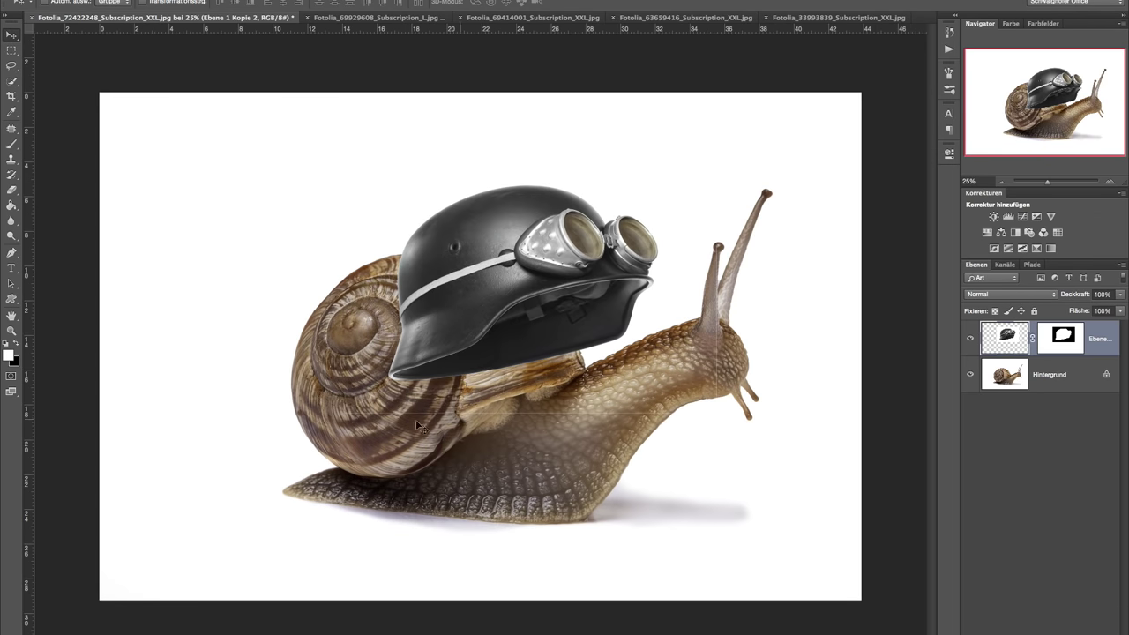
{"action": "left_click", "coordinate": [1052, 341], "text": "alt"}
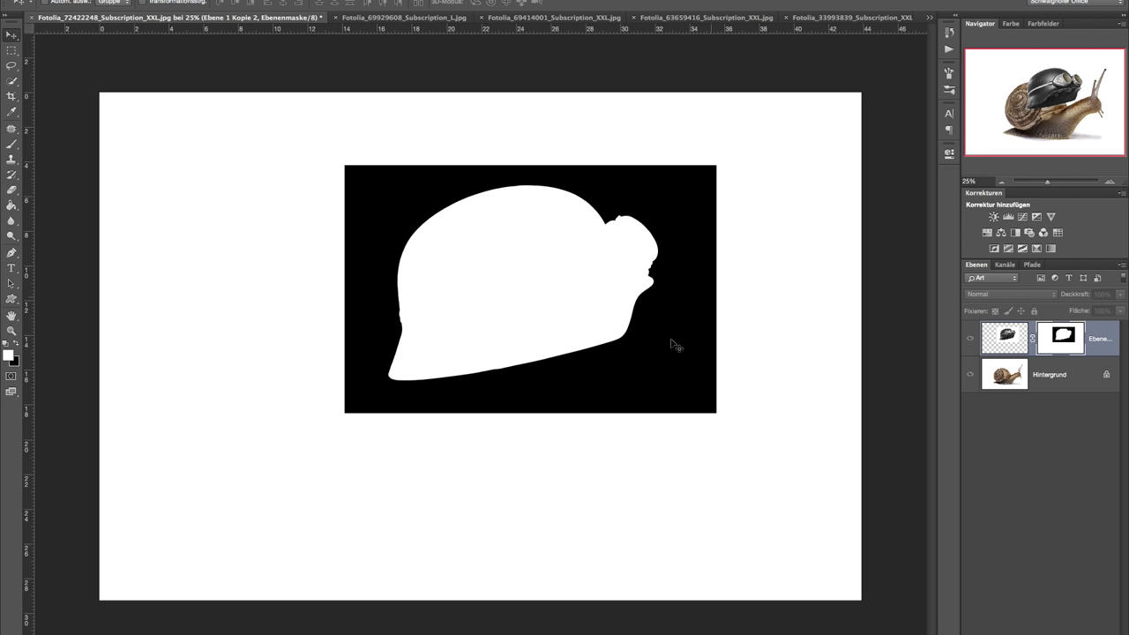
- Fill the mask's white surround with black using the Paint Bucket, then inspect it zoomed in
{"action": "left_click", "coordinate": [11, 205]}
{"action": "left_click", "coordinate": [15, 343]}
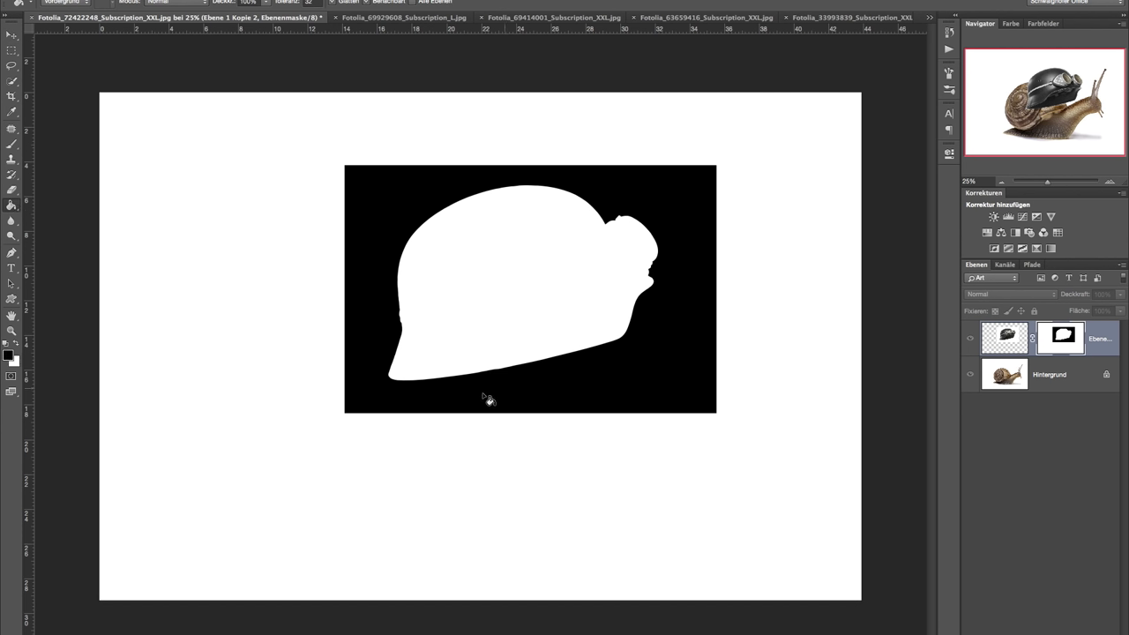
{"action": "left_click", "coordinate": [526, 449]}
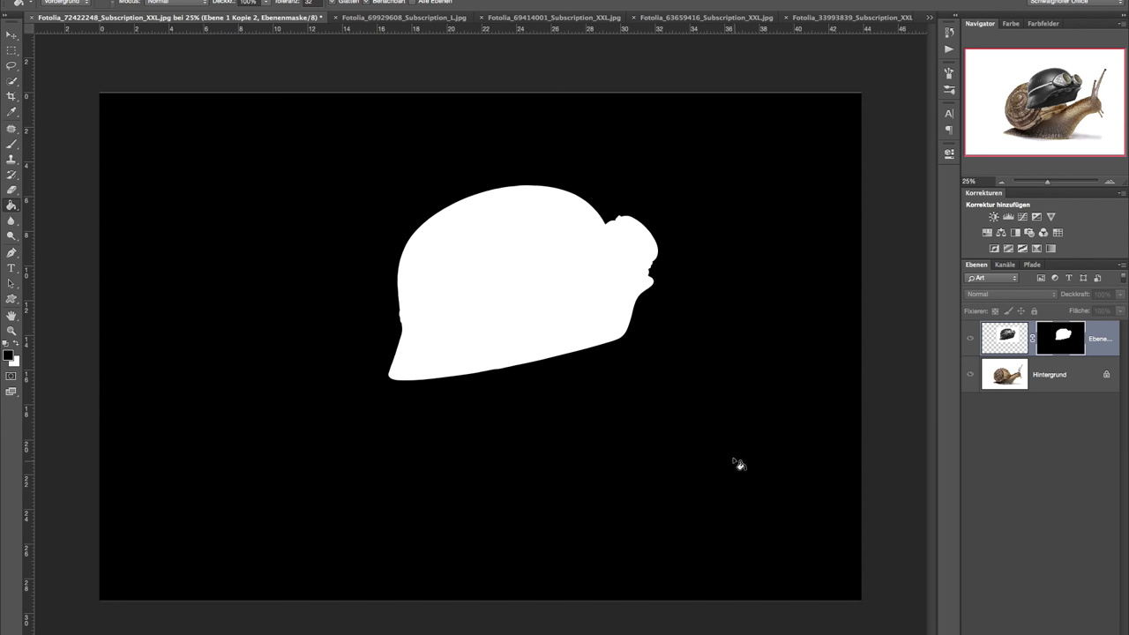
{"action": "left_click", "coordinate": [1109, 182]}
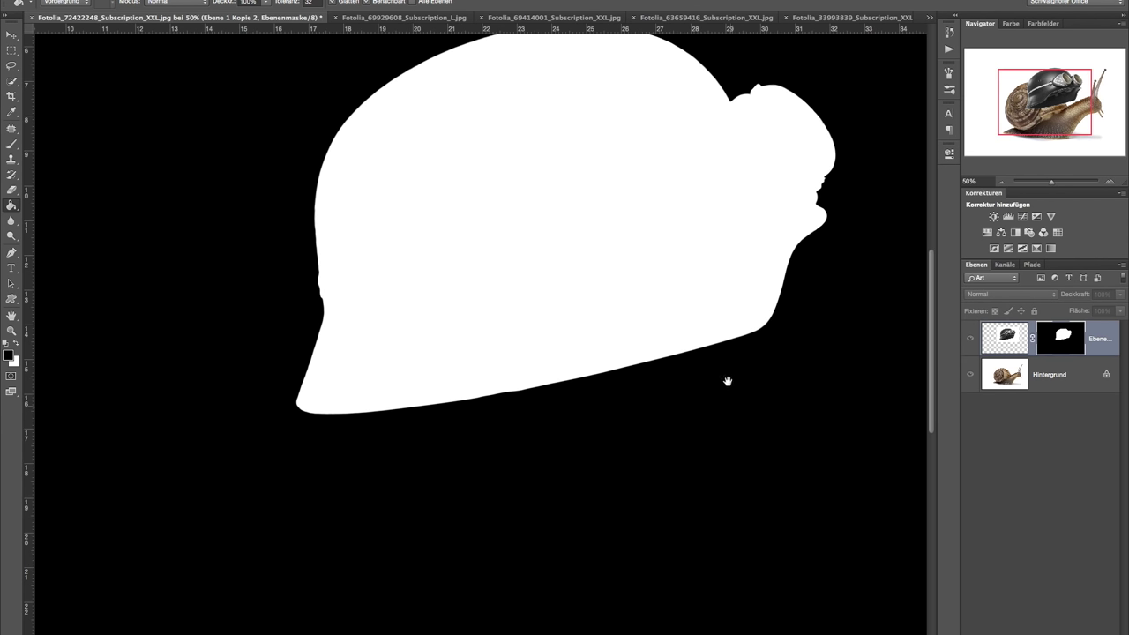
{"action": "scroll", "coordinate": [728, 398], "scroll_direction": "down", "scroll_amount": 5}
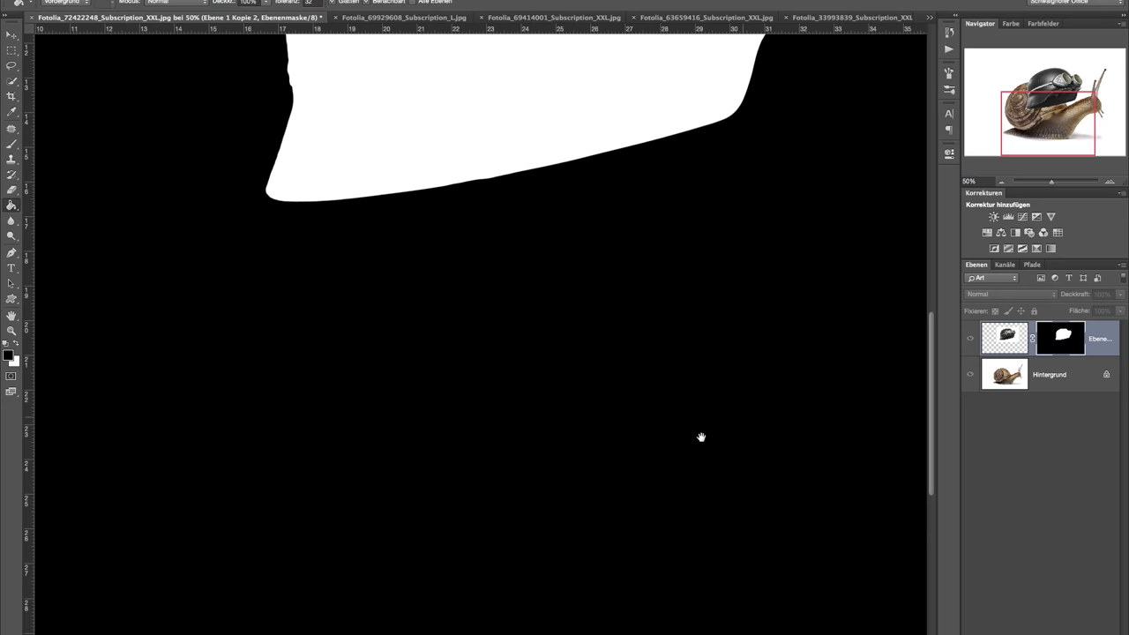
{"action": "left_click_drag", "start_coordinate": [700, 436], "coordinate": [582, 554]}
{"action": "left_click_drag", "start_coordinate": [701, 215], "coordinate": [686, 513]}
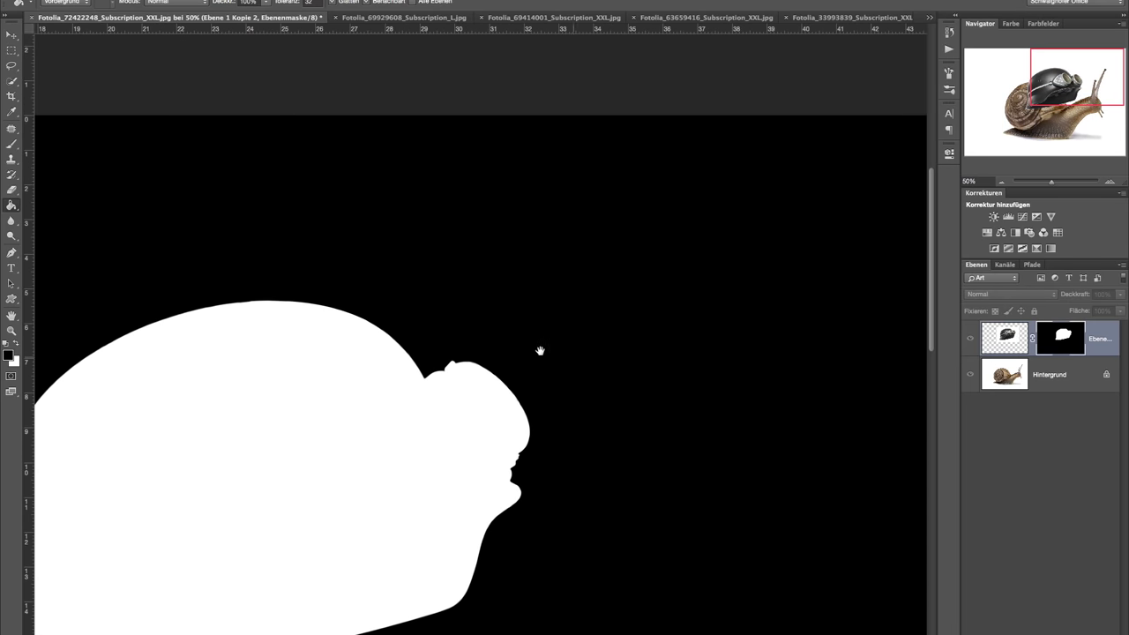
{"action": "left_click_drag", "start_coordinate": [540, 351], "coordinate": [826, 351]}
{"action": "left_click_drag", "start_coordinate": [589, 448], "coordinate": [685, 448]}
{"action": "left_click_drag", "start_coordinate": [615, 392], "coordinate": [602, 299]}
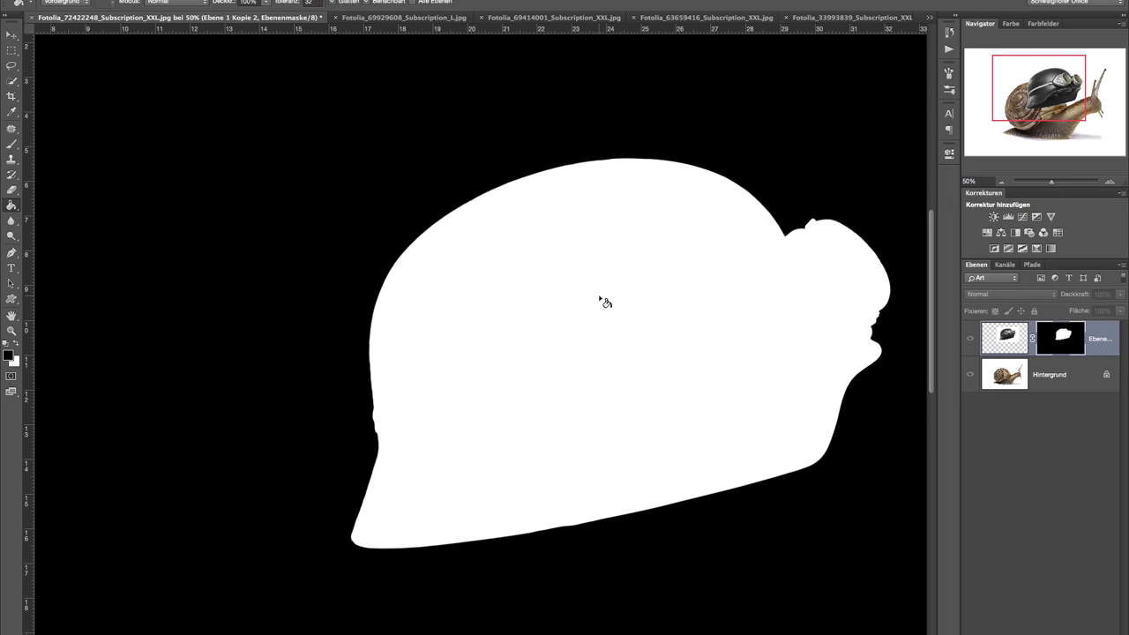
- Show the composite image again and zoom out to the whole snail
{"action": "left_click", "coordinate": [969, 339]}
{"action": "mouse_move", "coordinate": [443, 544]}
{"action": "left_mouse_down"}
{"action": "mouse_move", "coordinate": [450, 484]}
{"action": "mouse_move", "coordinate": [426, 289]}
{"action": "left_mouse_up"}
{"action": "key", "text": "ctrl+minus"}
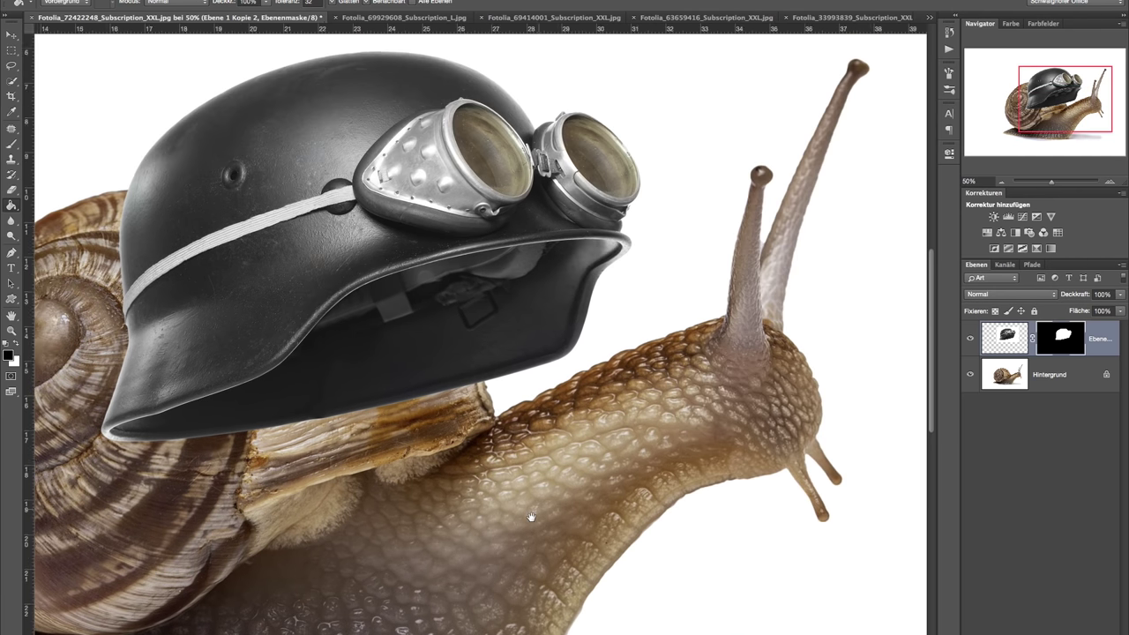
{"action": "left_click", "coordinate": [991, 182]}
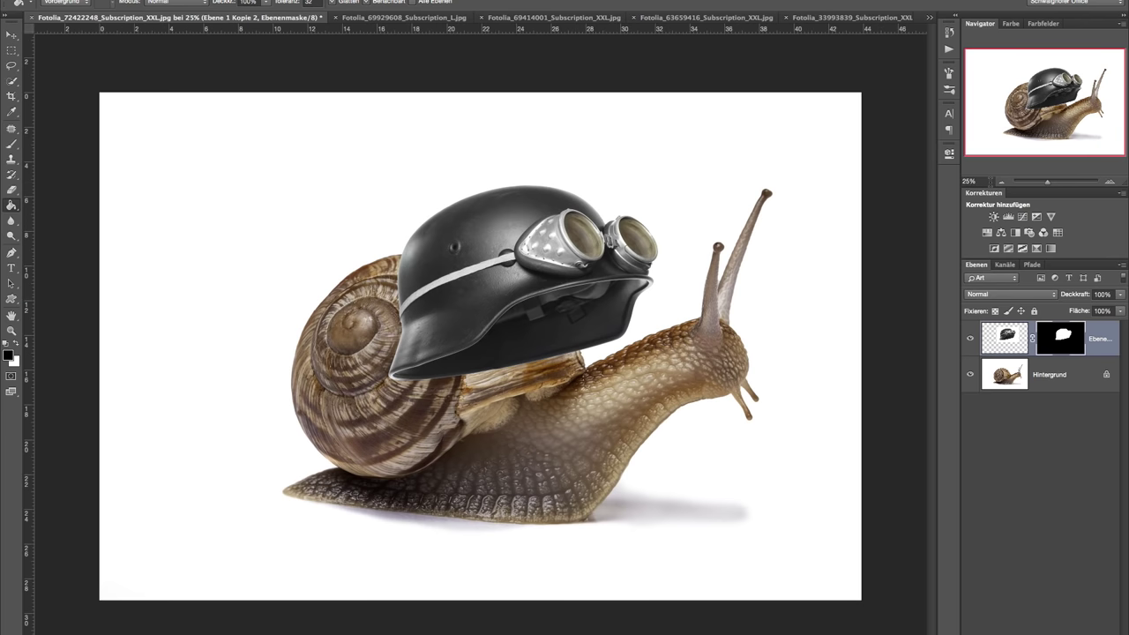
{"action": "key", "text": "ctrl+t"}
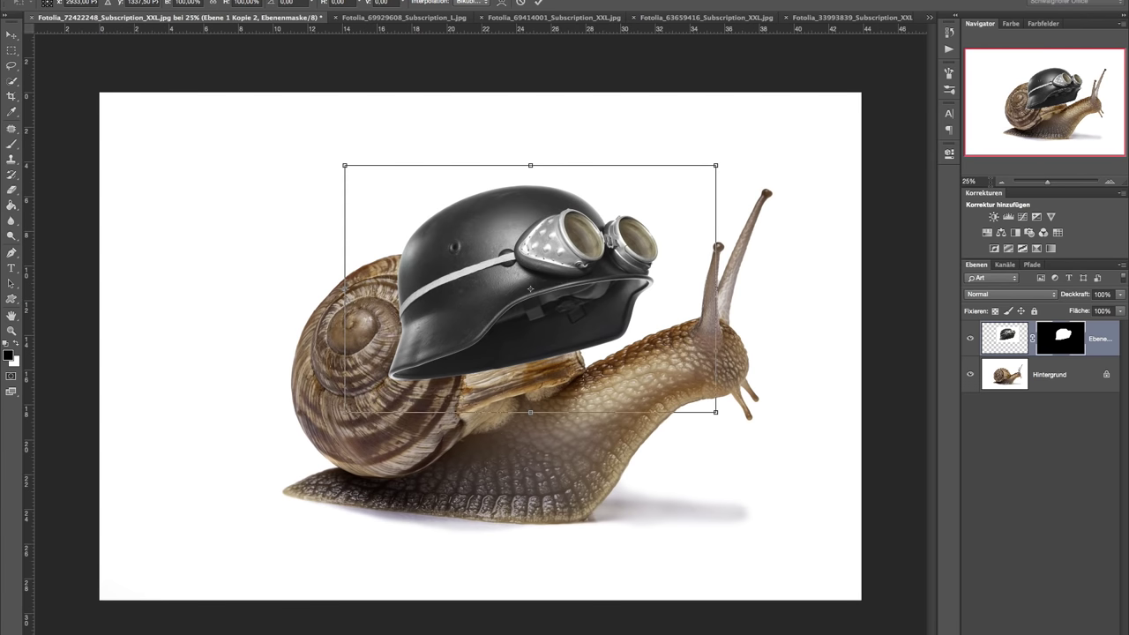
- Move the helmet over the snail's head and lower the layer opacity to 70%
{"action": "mouse_move", "coordinate": [590, 329]}
{"action": "left_mouse_down"}
{"action": "mouse_move", "coordinate": [761, 315]}
{"action": "mouse_move", "coordinate": [763, 345]}
{"action": "left_mouse_up"}
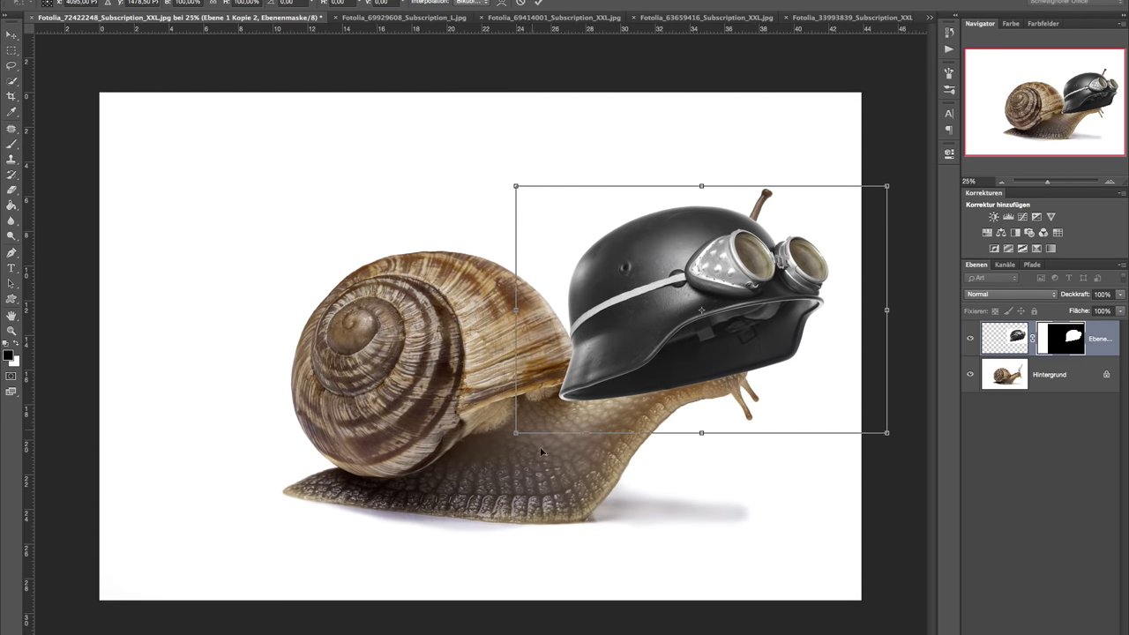
{"action": "left_click_drag", "start_coordinate": [1080, 298], "coordinate": [1067, 301]}
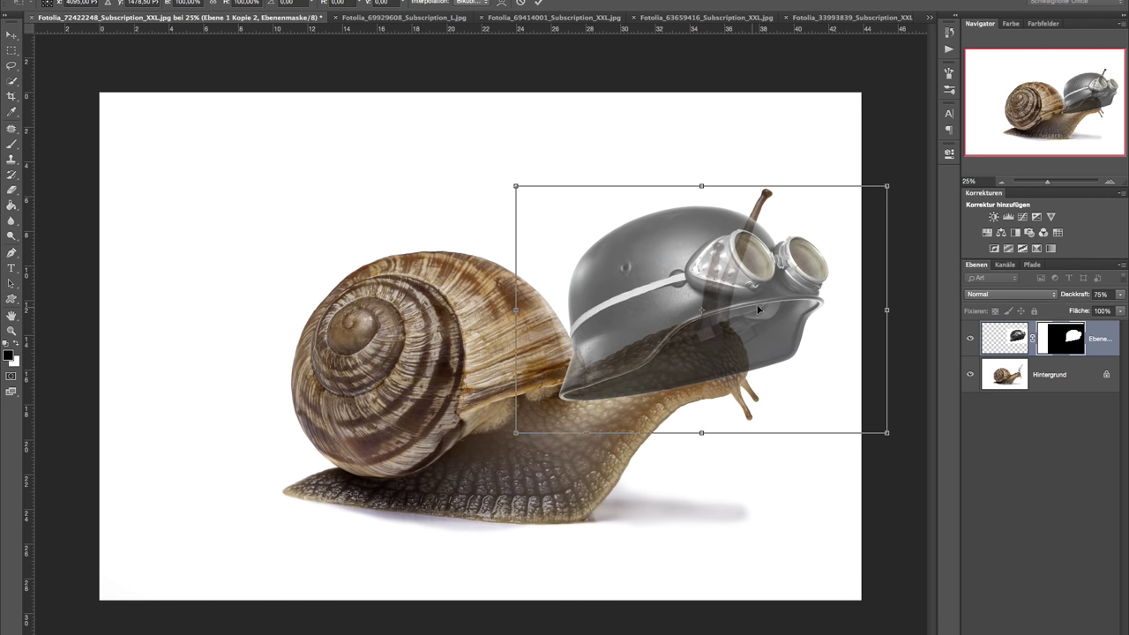
{"action": "left_click_drag", "start_coordinate": [759, 301], "coordinate": [732, 337]}
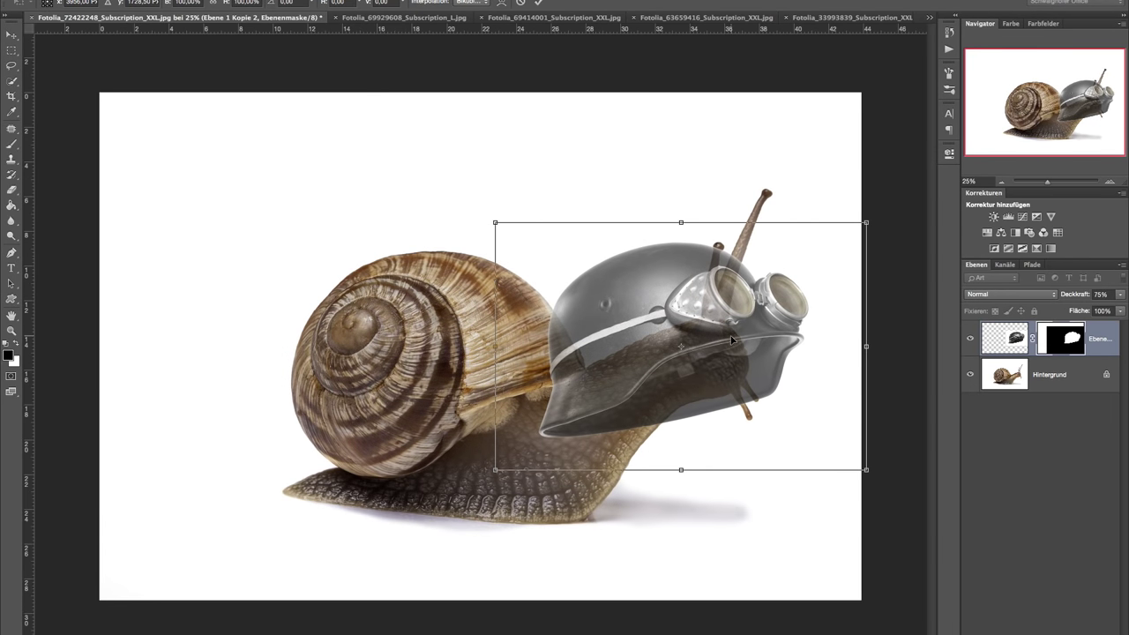
{"action": "left_click_drag", "start_coordinate": [1080, 296], "coordinate": [1078, 295]}
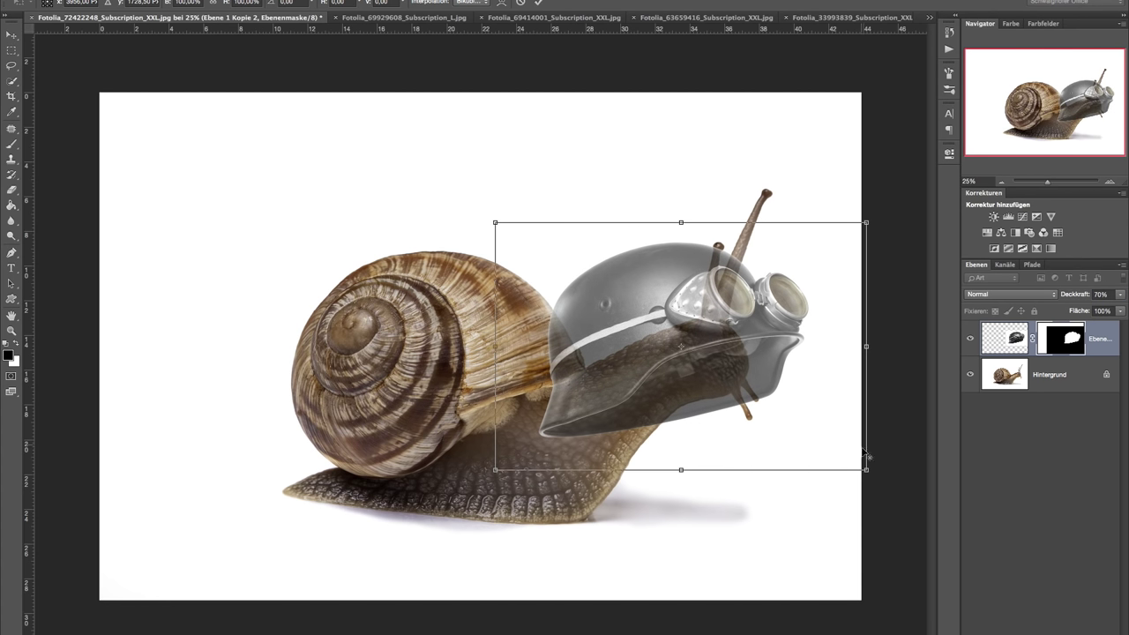
- Shrink and rotate the helmet clockwise to fit onto the snail's head
{"action": "left_click_drag", "start_coordinate": [865, 469], "coordinate": [806, 415]}
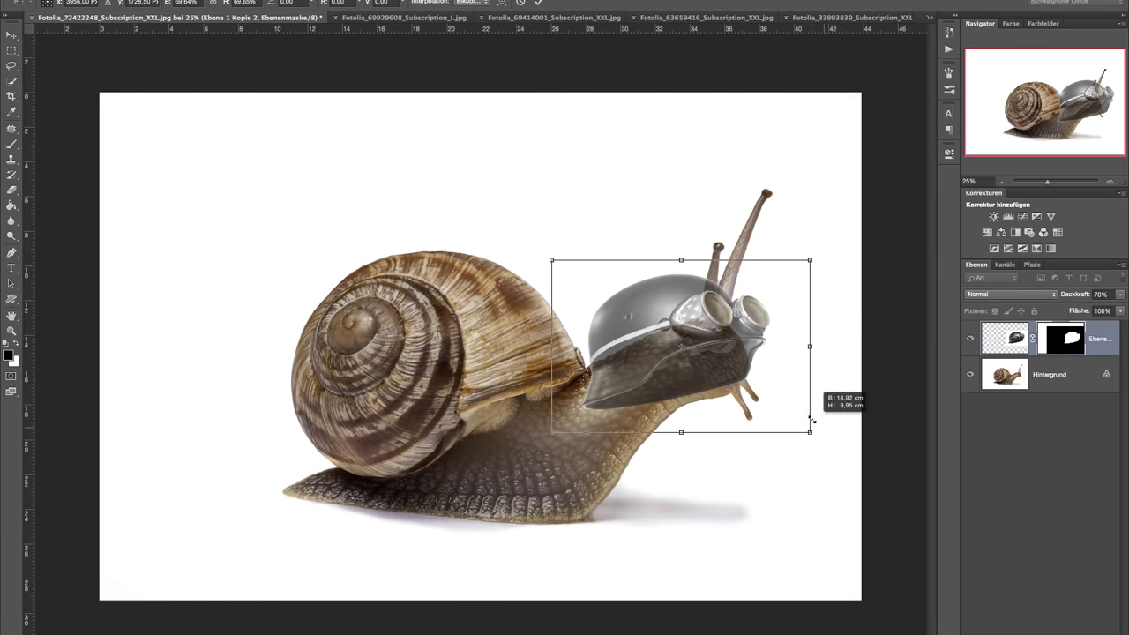
{"action": "mouse_move", "coordinate": [852, 363]}
{"action": "left_mouse_down"}
{"action": "mouse_move", "coordinate": [858, 381]}
{"action": "mouse_move", "coordinate": [796, 363]}
{"action": "mouse_move", "coordinate": [787, 447]}
{"action": "mouse_move", "coordinate": [764, 441]}
{"action": "left_mouse_up"}
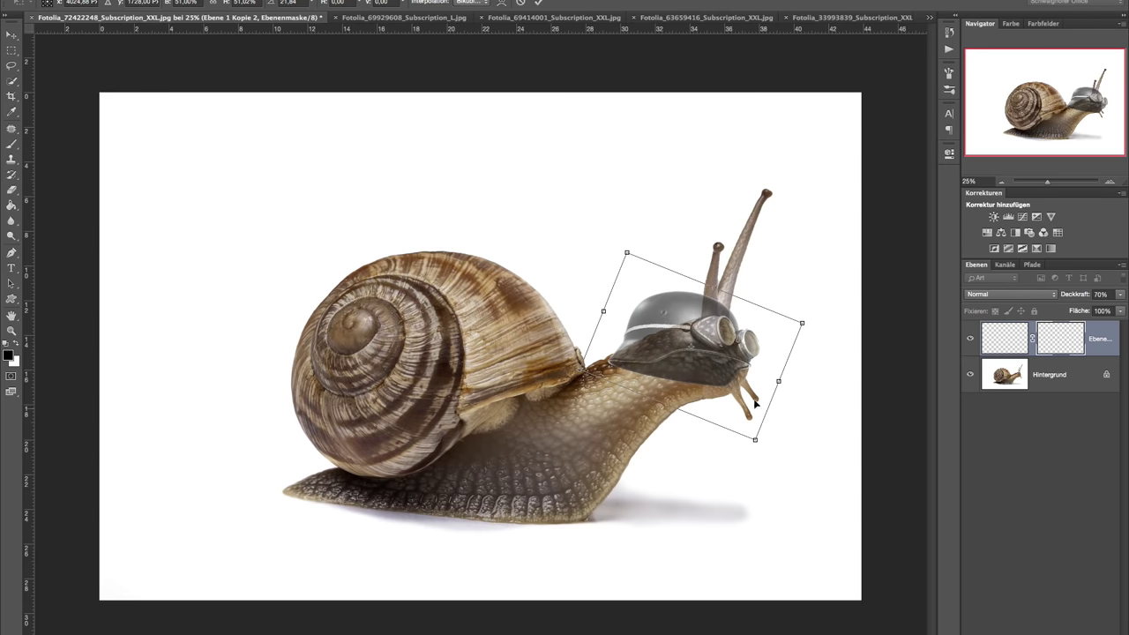
{"action": "mouse_move", "coordinate": [766, 392]}
{"action": "left_mouse_down"}
{"action": "mouse_move", "coordinate": [818, 433]}
{"action": "mouse_move", "coordinate": [816, 424]}
{"action": "left_mouse_up"}
{"action": "left_click_drag", "start_coordinate": [754, 396], "coordinate": [746, 380]}
- Nudge the helmet down and right, commit the transform, and restore 100% opacity
{"action": "key", "text": "shift+Down"}
{"action": "key", "text": "shift+Down"}
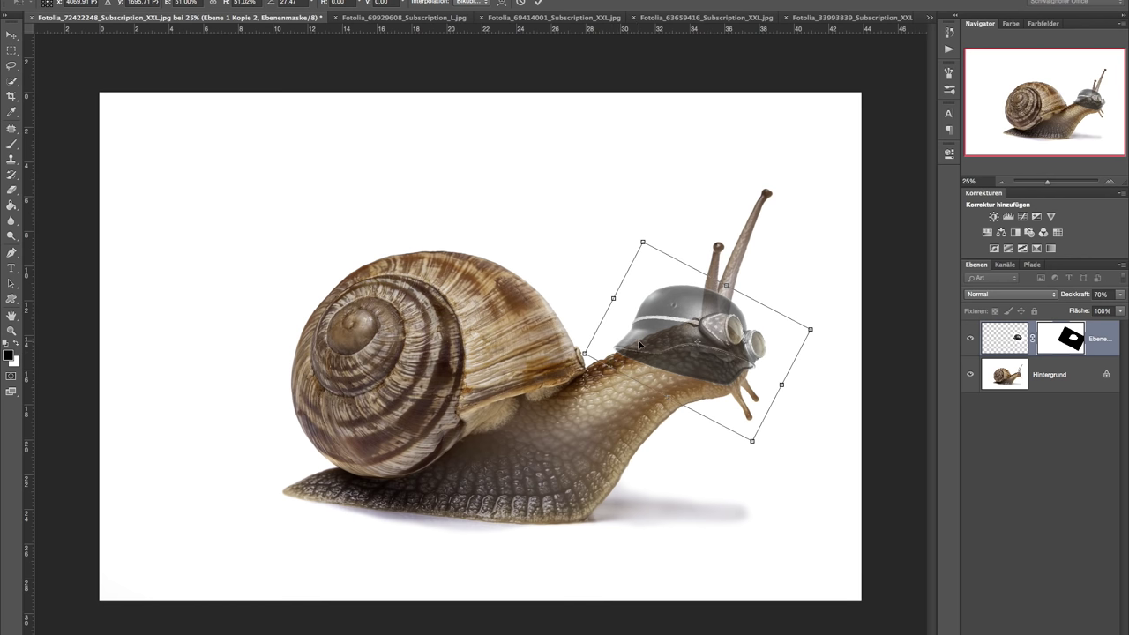
{"action": "key", "text": "Down"}
{"action": "key", "text": "Down"}
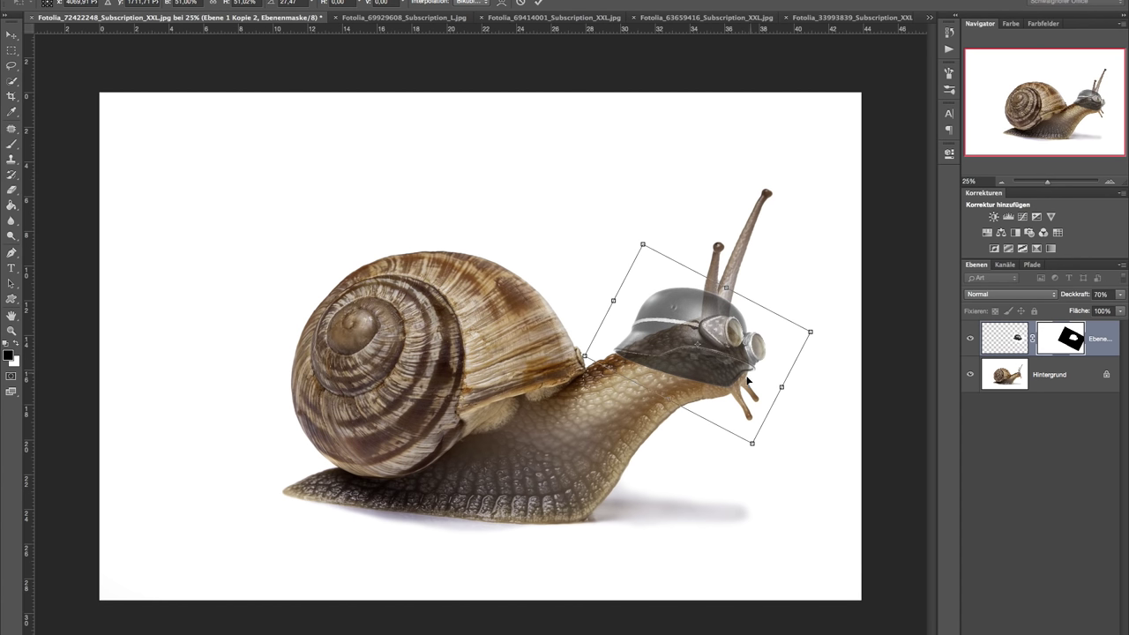
{"action": "key", "text": "Right"}
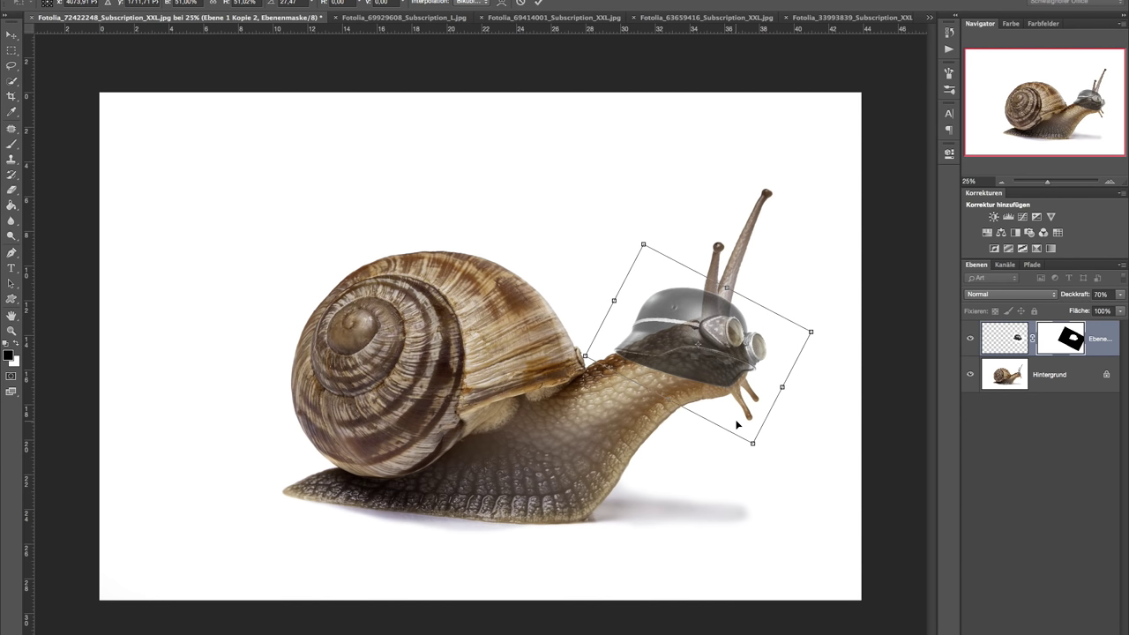
{"action": "key", "text": "Return"}
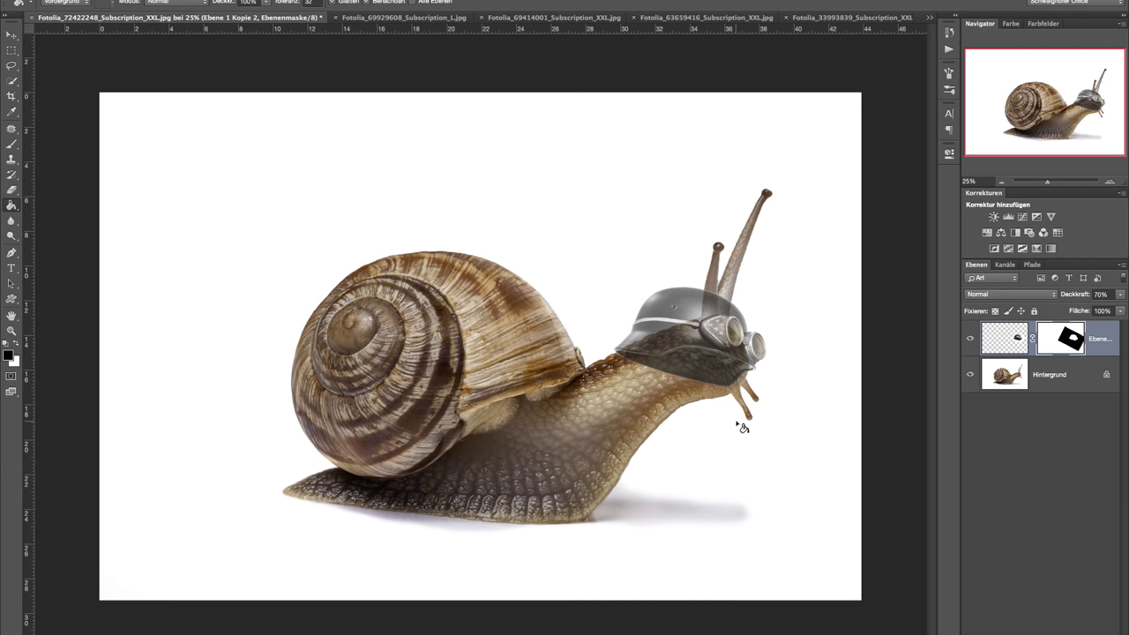
{"action": "left_click_drag", "start_coordinate": [1071, 294], "coordinate": [1127, 302]}
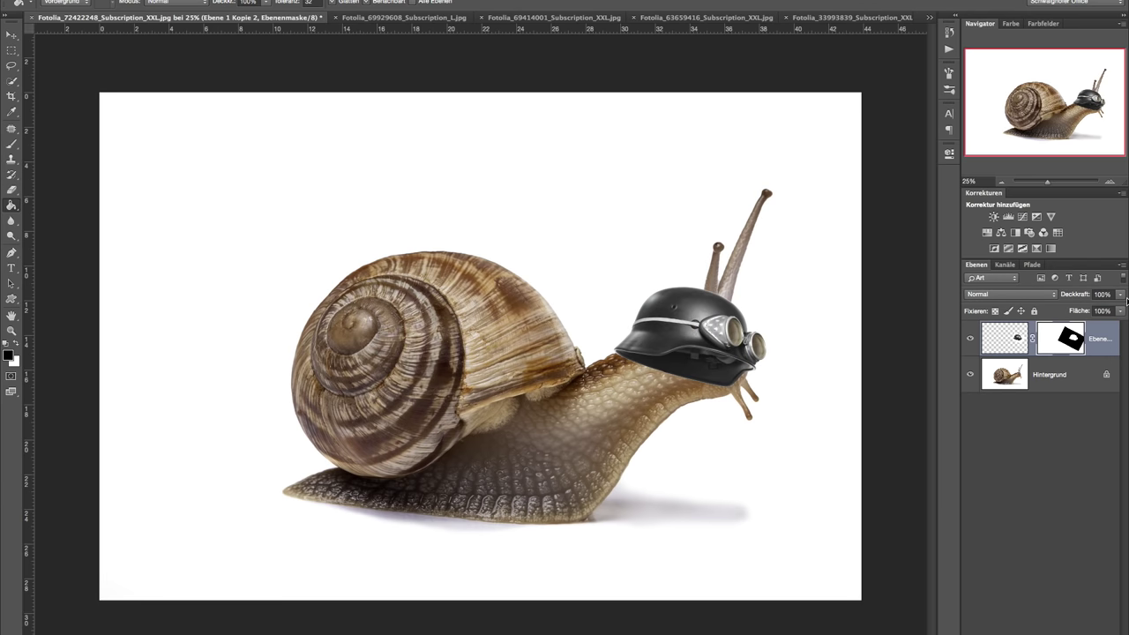
- Compare the snail with and without the helmet, then zoom in with the helmet semi-transparent
{"action": "double_click", "coordinate": [971, 339]}
{"action": "double_click", "coordinate": [971, 339]}
{"action": "left_click", "coordinate": [971, 339]}
{"action": "double_click", "coordinate": [971, 339]}
{"action": "key", "text": "ctrl+plus"}
{"action": "key", "text": "ctrl+plus"}
{"action": "left_click_drag", "start_coordinate": [792, 470], "coordinate": [483, 436]}
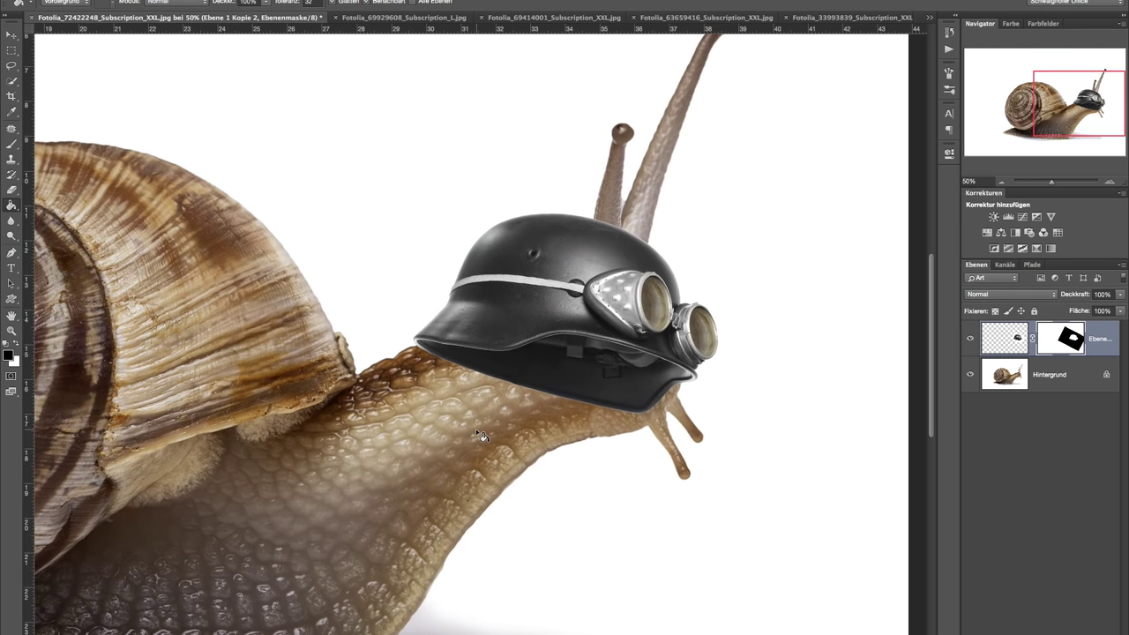
{"action": "mouse_move", "coordinate": [1079, 298]}
{"action": "left_mouse_down"}
{"action": "mouse_move", "coordinate": [1068, 299]}
{"action": "mouse_move", "coordinate": [1077, 296]}
{"action": "left_mouse_up"}
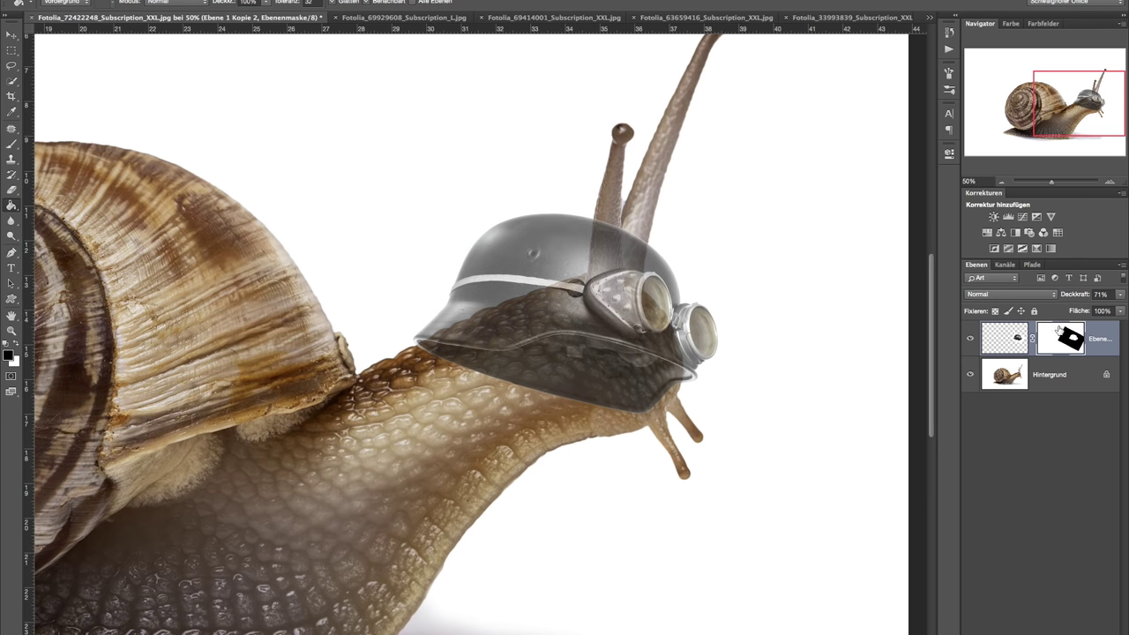
- With a 47 px brush at 39% opacity, mask the helmet black over the left eyestalk
{"action": "left_click", "coordinate": [13, 146]}
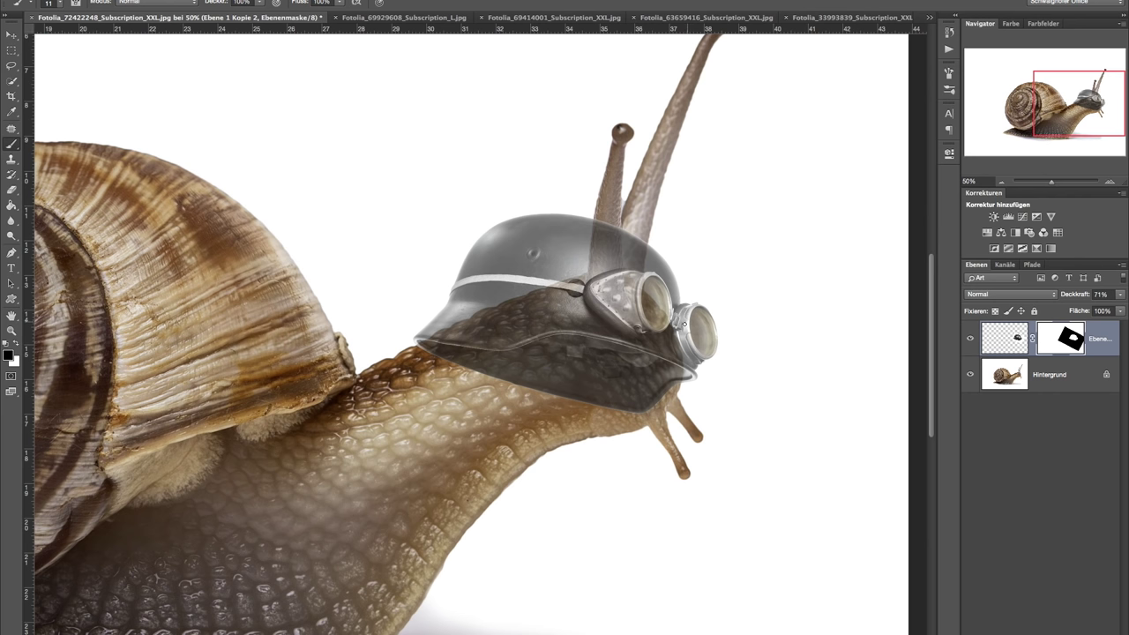
{"action": "left_click_drag", "start_coordinate": [686, 322], "coordinate": [714, 322]}
{"action": "left_click_drag", "start_coordinate": [1077, 299], "coordinate": [1075, 296]}
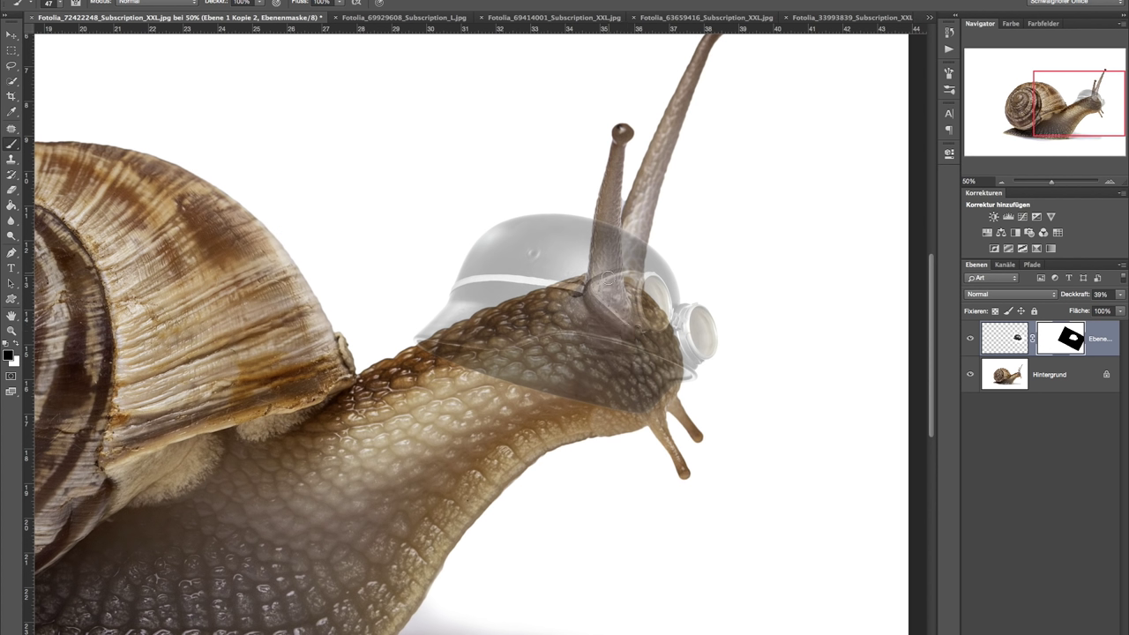
{"action": "key", "text": "x"}
{"action": "left_click_drag", "start_coordinate": [605, 226], "coordinate": [609, 240]}
{"action": "key", "text": "x"}
{"action": "left_click_drag", "start_coordinate": [609, 223], "coordinate": [599, 256]}
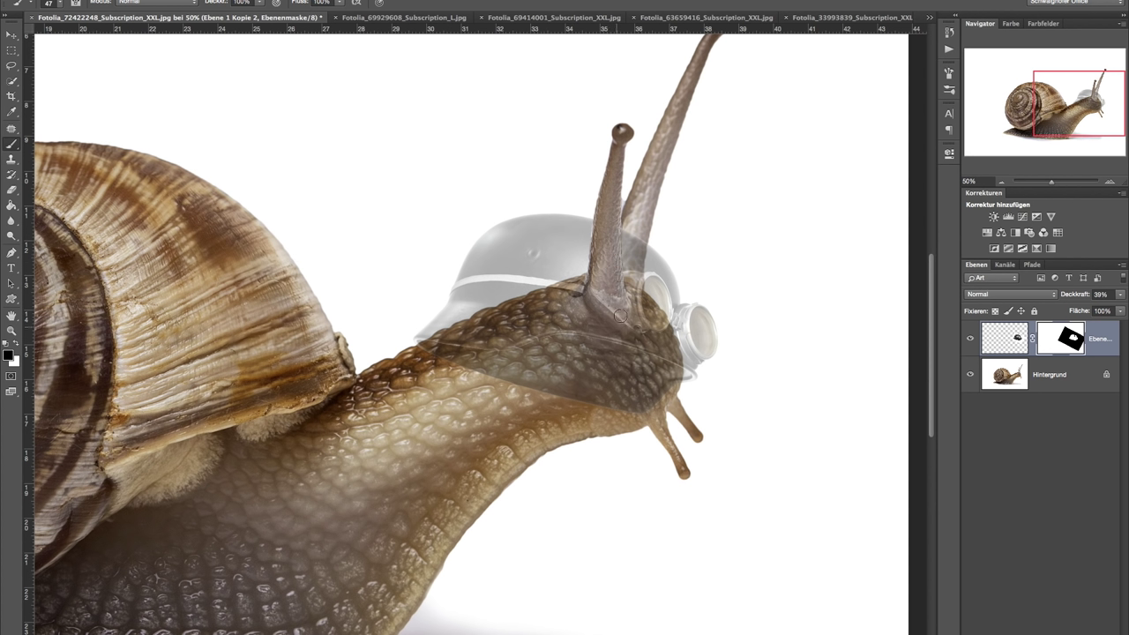
- Restore the goggle strap in white with a 25 px brush, then reset opacity to 100%
{"action": "left_click_drag", "start_coordinate": [608, 270], "coordinate": [601, 270]}
{"action": "mouse_move", "coordinate": [1067, 297]}
{"action": "left_mouse_down"}
{"action": "mouse_move", "coordinate": [1082, 296]}
{"action": "mouse_move", "coordinate": [1067, 289]}
{"action": "left_mouse_up"}
{"action": "key", "text": "x"}
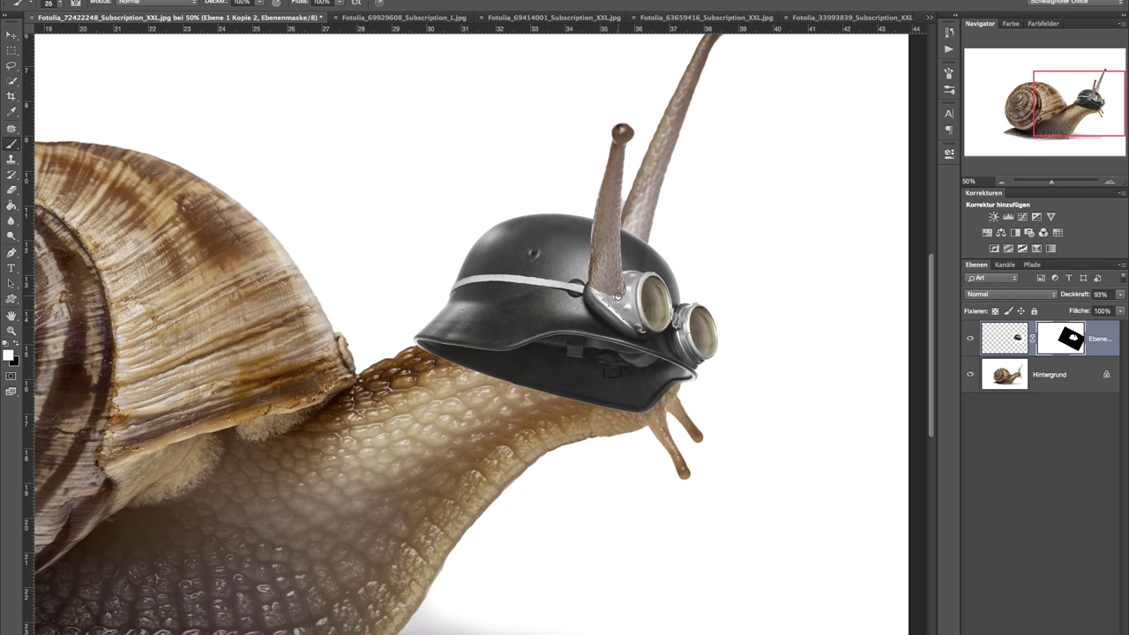
{"action": "mouse_move", "coordinate": [613, 289]}
{"action": "left_mouse_down"}
{"action": "mouse_move", "coordinate": [597, 289]}
{"action": "mouse_move", "coordinate": [629, 275]}
{"action": "left_mouse_up"}
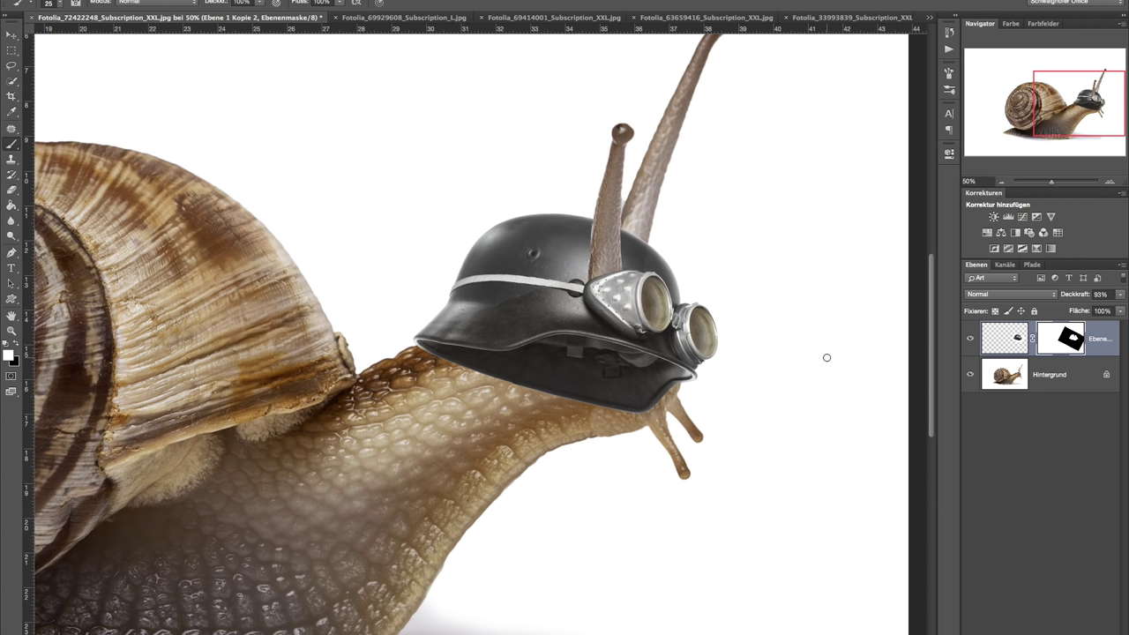
{"action": "key", "text": "x"}
{"action": "key", "text": "x"}
{"action": "left_click_drag", "start_coordinate": [1081, 294], "coordinate": [1099, 294]}
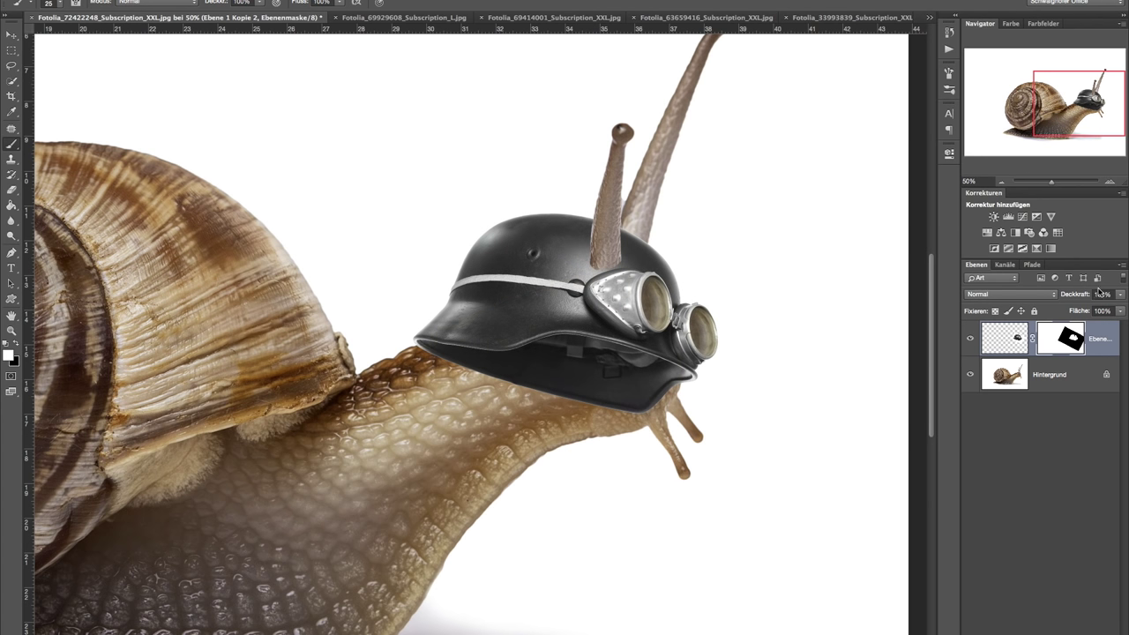
{"action": "double_click", "coordinate": [1002, 180]}
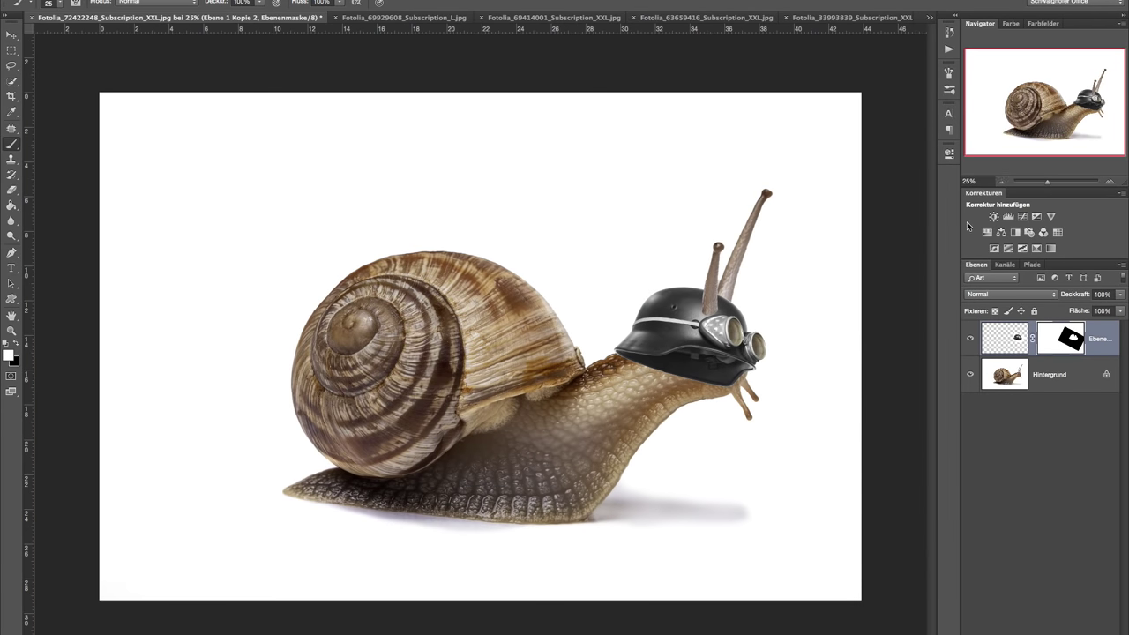
- At 66.67% zoom, paint black on the helmet mask along the lower rim and its shadow
{"action": "left_click", "coordinate": [1109, 181]}
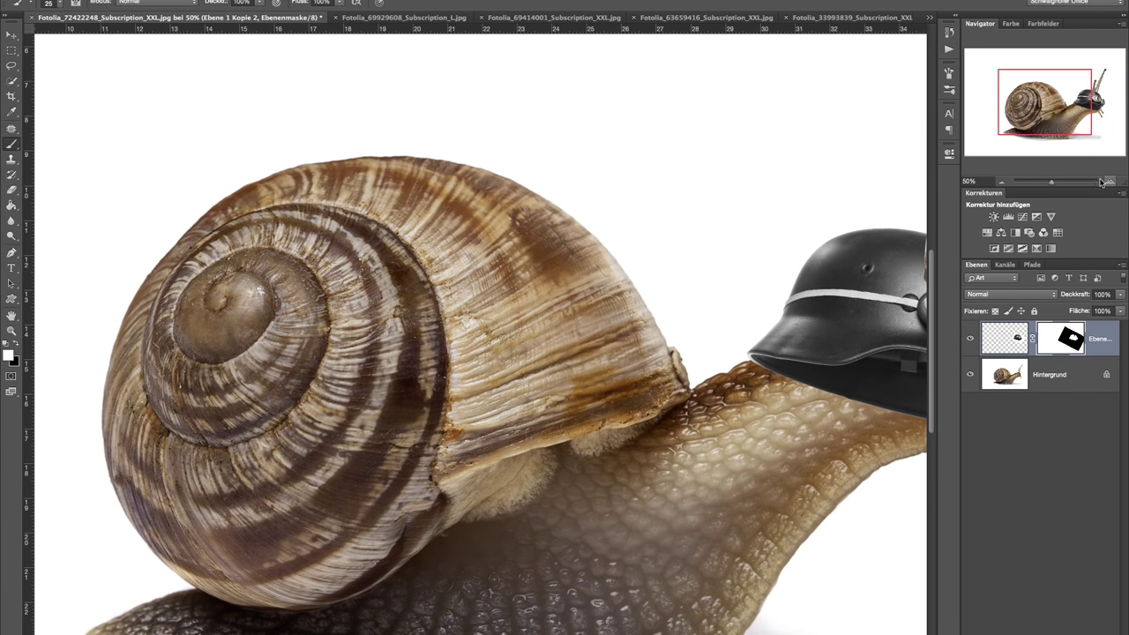
{"action": "scroll", "coordinate": [730, 394], "scroll_direction": "right", "scroll_amount": 5}
{"action": "key", "text": "ctrl+plus"}
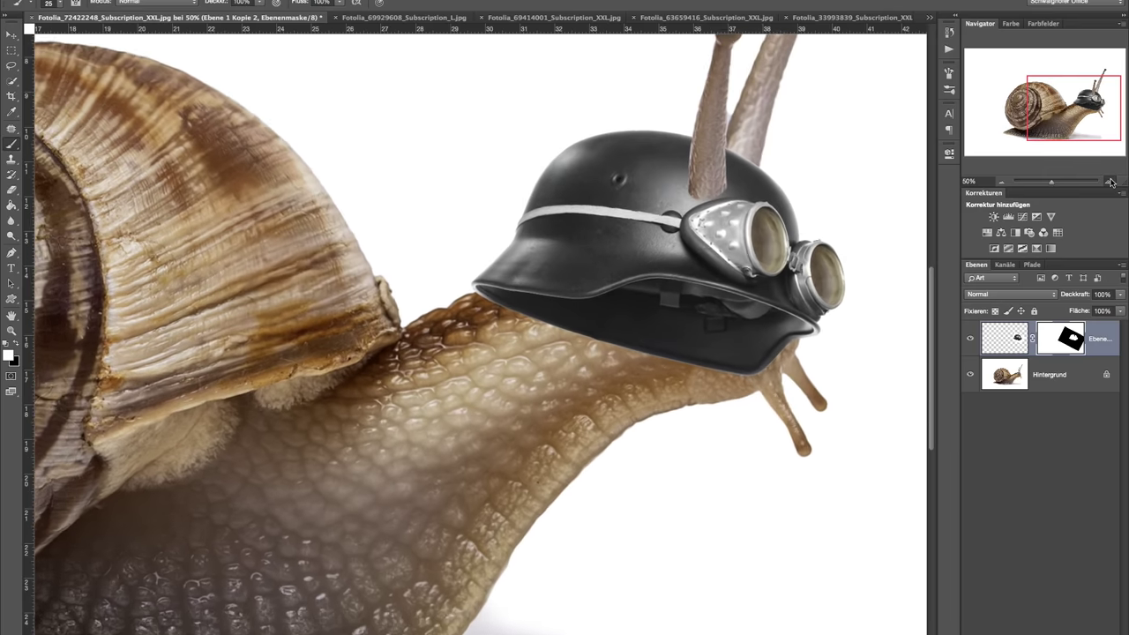
{"action": "left_click_drag", "start_coordinate": [675, 363], "coordinate": [713, 350]}
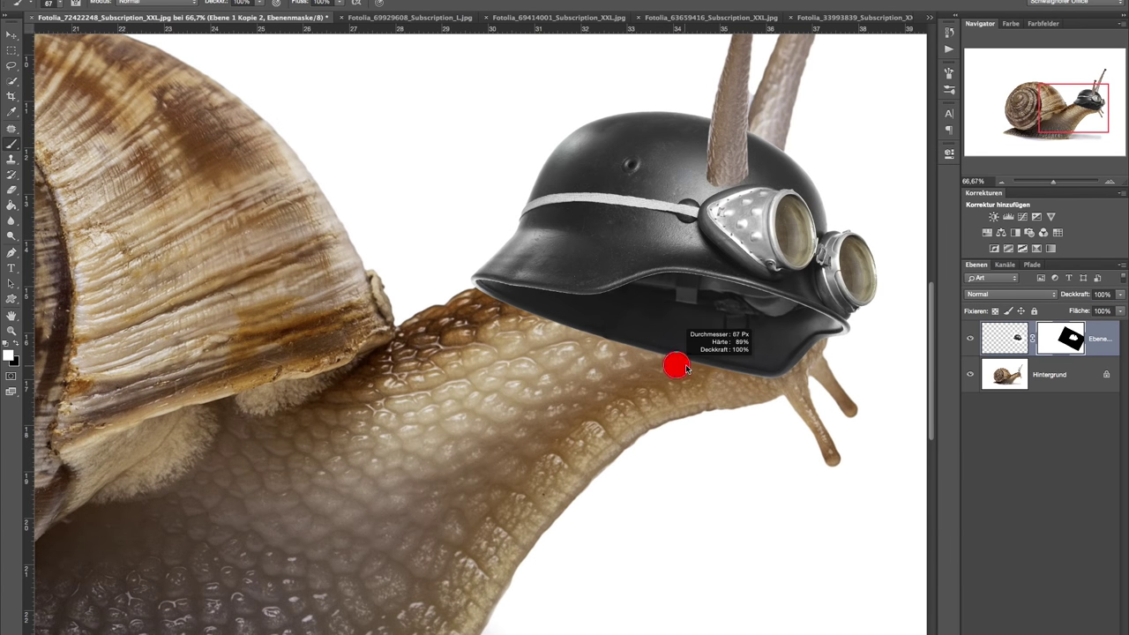
{"action": "key", "text": "x"}
{"action": "mouse_move", "coordinate": [635, 357]}
{"action": "left_mouse_down"}
{"action": "mouse_move", "coordinate": [738, 376]}
{"action": "mouse_move", "coordinate": [774, 346]}
{"action": "mouse_move", "coordinate": [657, 328]}
{"action": "left_mouse_up"}
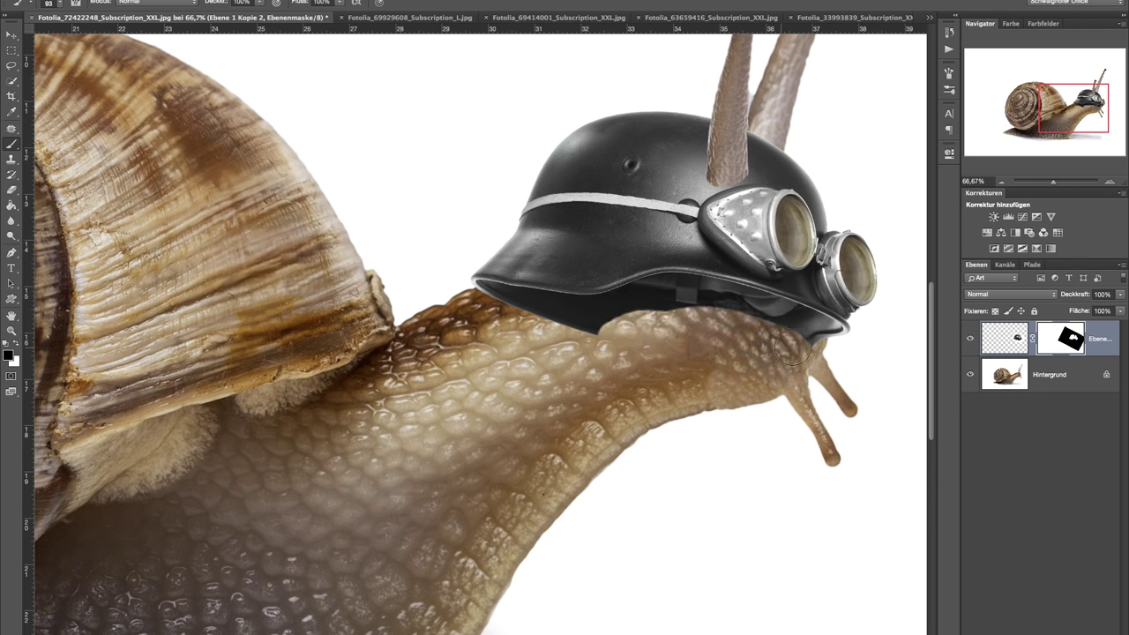
{"action": "mouse_move", "coordinate": [805, 344]}
{"action": "left_mouse_down"}
{"action": "mouse_move", "coordinate": [637, 306]}
{"action": "mouse_move", "coordinate": [565, 328]}
{"action": "left_mouse_up"}
{"action": "mouse_move", "coordinate": [570, 327]}
{"action": "left_mouse_down"}
{"action": "mouse_move", "coordinate": [619, 317]}
{"action": "mouse_move", "coordinate": [543, 320]}
{"action": "left_mouse_up"}
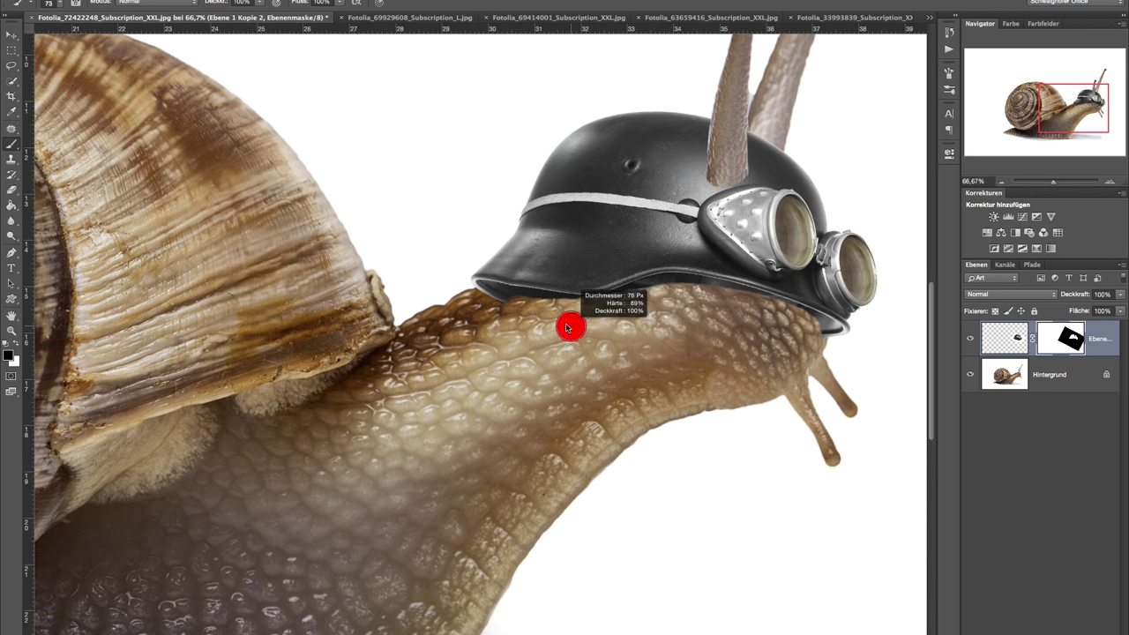
{"action": "left_click_drag", "start_coordinate": [484, 296], "coordinate": [515, 299]}
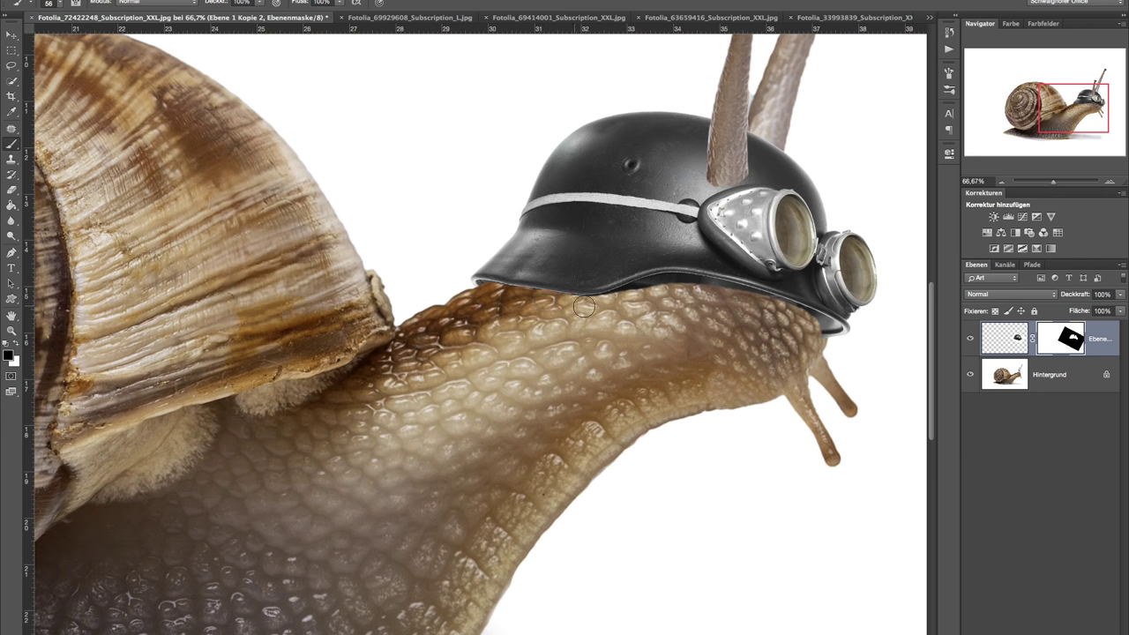
{"action": "left_click", "coordinate": [1111, 181]}
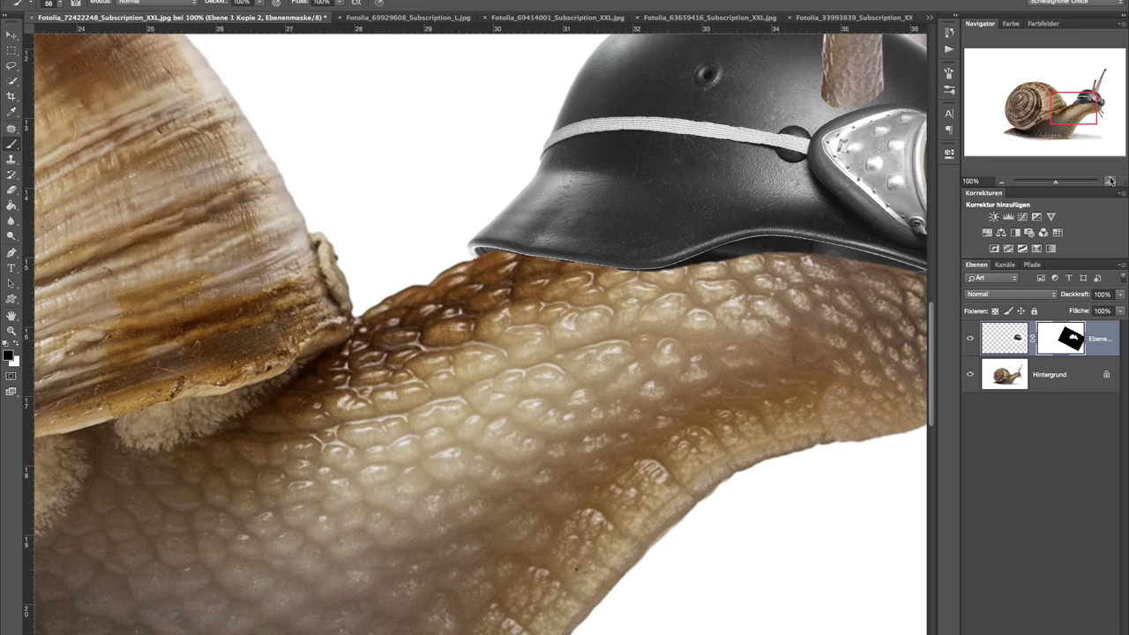
{"action": "left_click", "coordinate": [17, 256]}
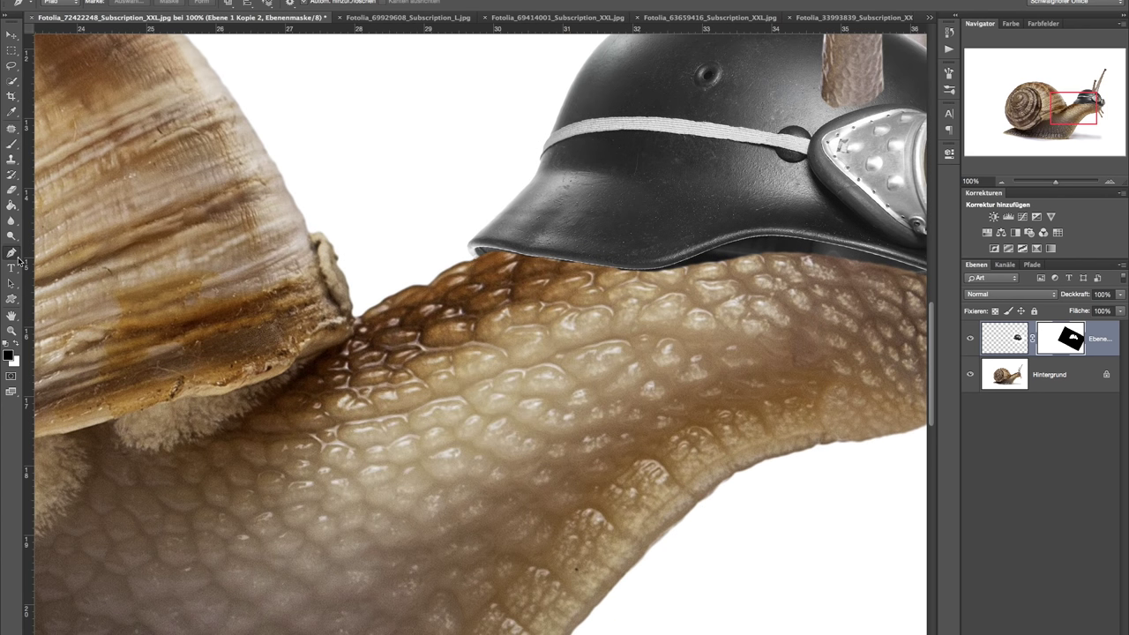
- Trace a Pen path along the helmet's lower brim, undoing two misplaced anchors
{"action": "left_click", "coordinate": [487, 257]}
{"action": "left_click", "coordinate": [627, 271]}
{"action": "left_click", "coordinate": [689, 259]}
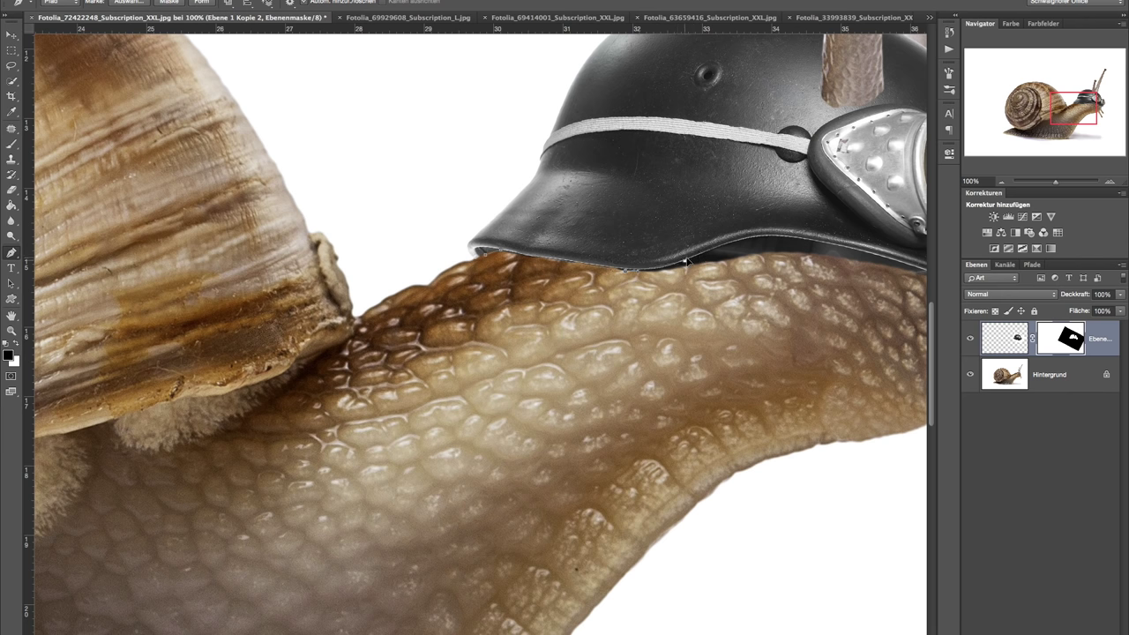
{"action": "left_click", "coordinate": [779, 238]}
{"action": "left_click_drag", "start_coordinate": [805, 242], "coordinate": [679, 304]}
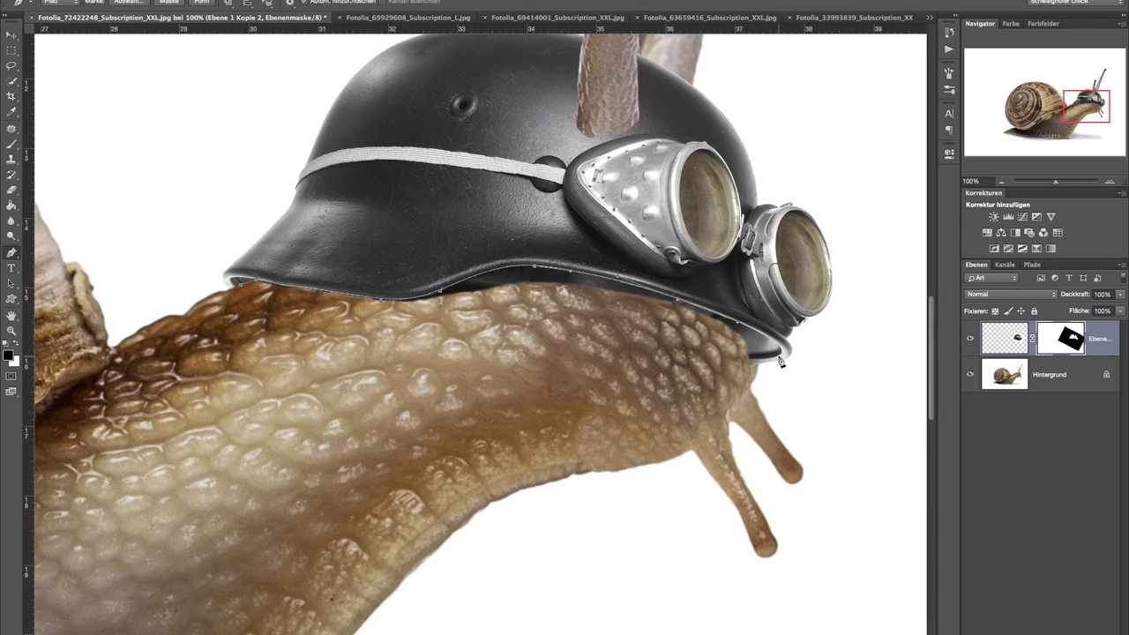
{"action": "left_click_drag", "start_coordinate": [780, 360], "coordinate": [759, 369]}
{"action": "left_click", "coordinate": [760, 365], "text": "alt"}
{"action": "left_click", "coordinate": [949, 33]}
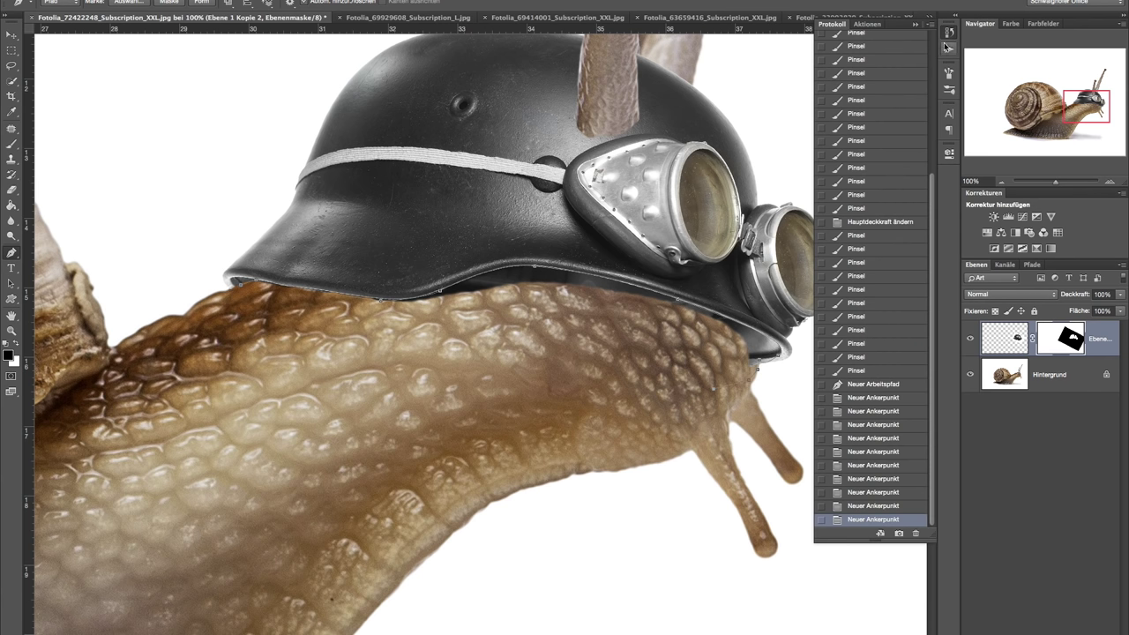
{"action": "left_click", "coordinate": [866, 478]}
{"action": "left_click", "coordinate": [866, 466]}
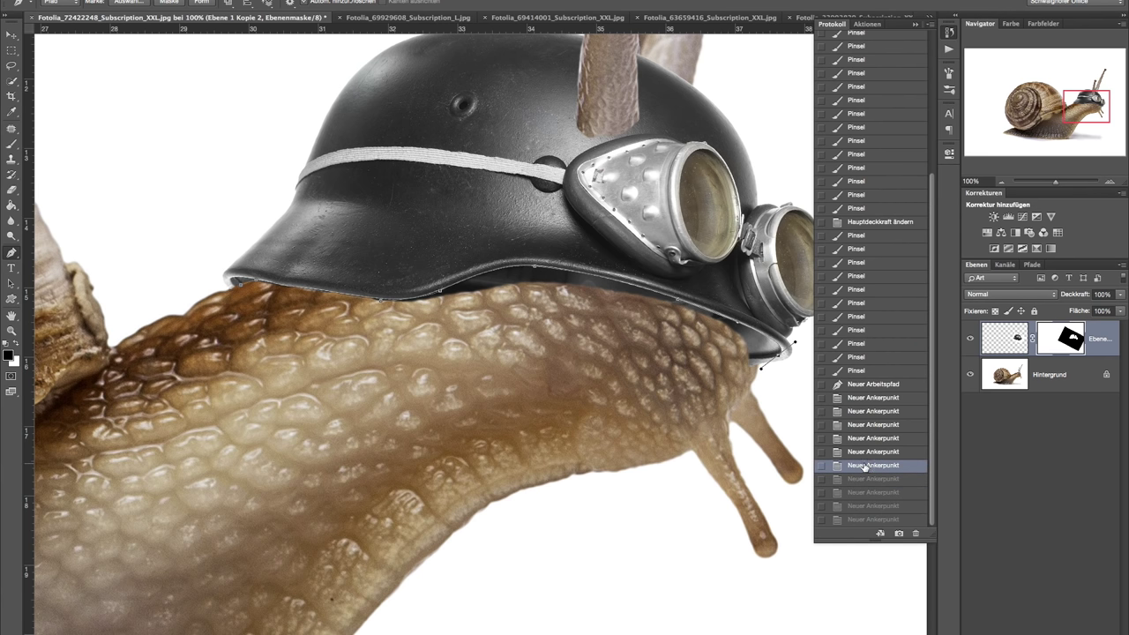
{"action": "left_click", "coordinate": [914, 25]}
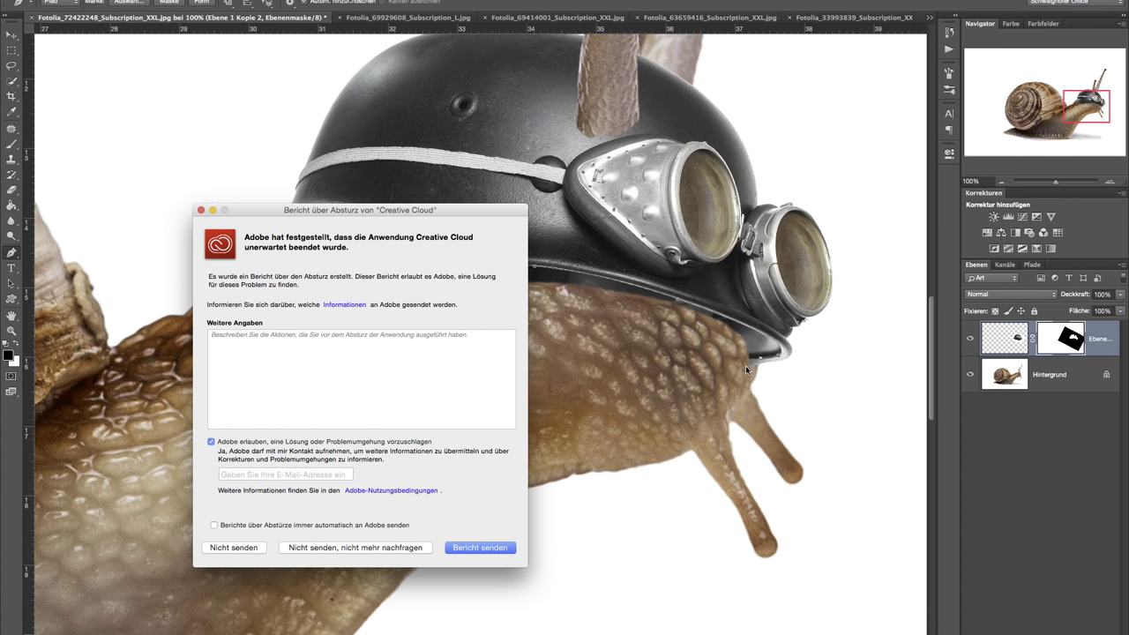
- Close the path across the neck, make a 0,3 px feathered selection, and fill it black on the mask
{"action": "left_click", "coordinate": [260, 549]}
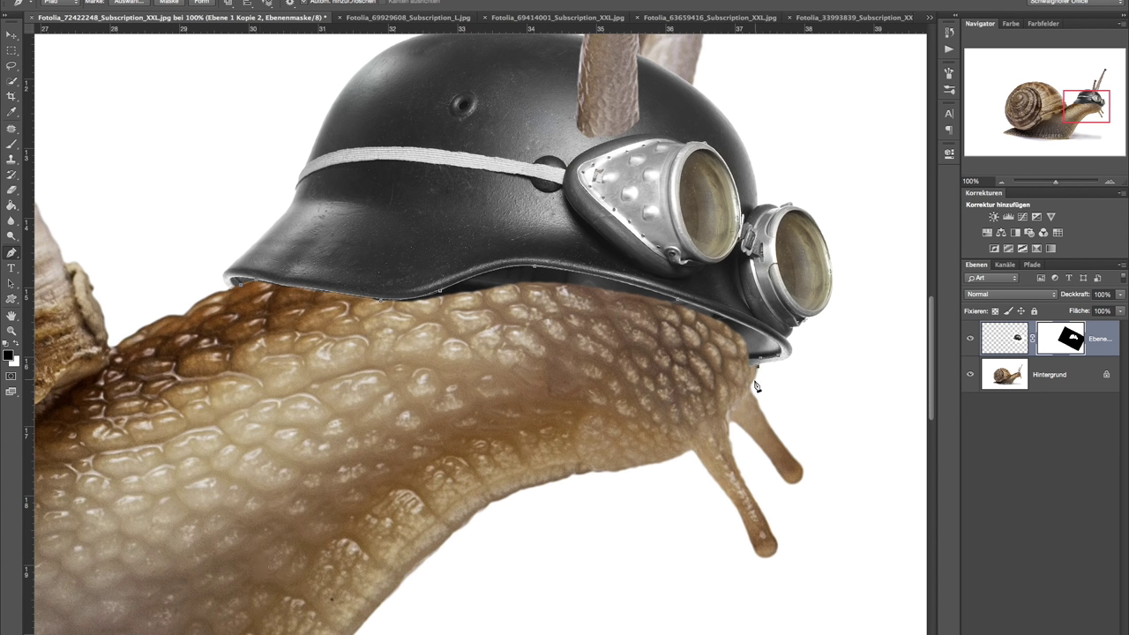
{"action": "left_click_drag", "start_coordinate": [447, 402], "coordinate": [310, 402]}
{"action": "right_click", "coordinate": [568, 315]}
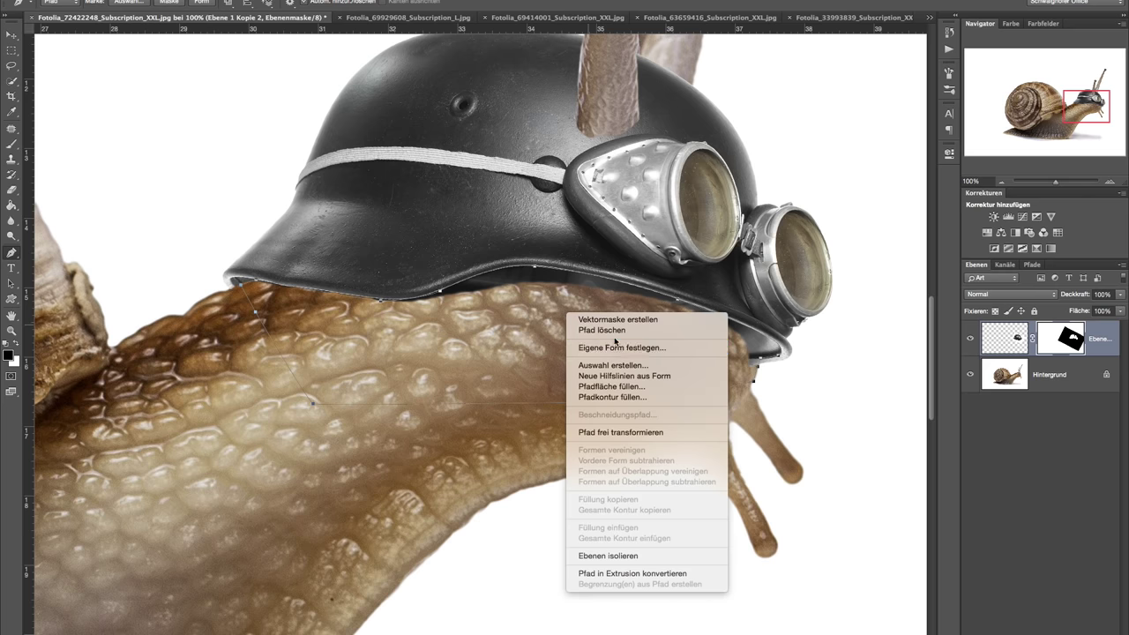
{"action": "left_click", "coordinate": [637, 367]}
{"action": "left_click", "coordinate": [643, 255]}
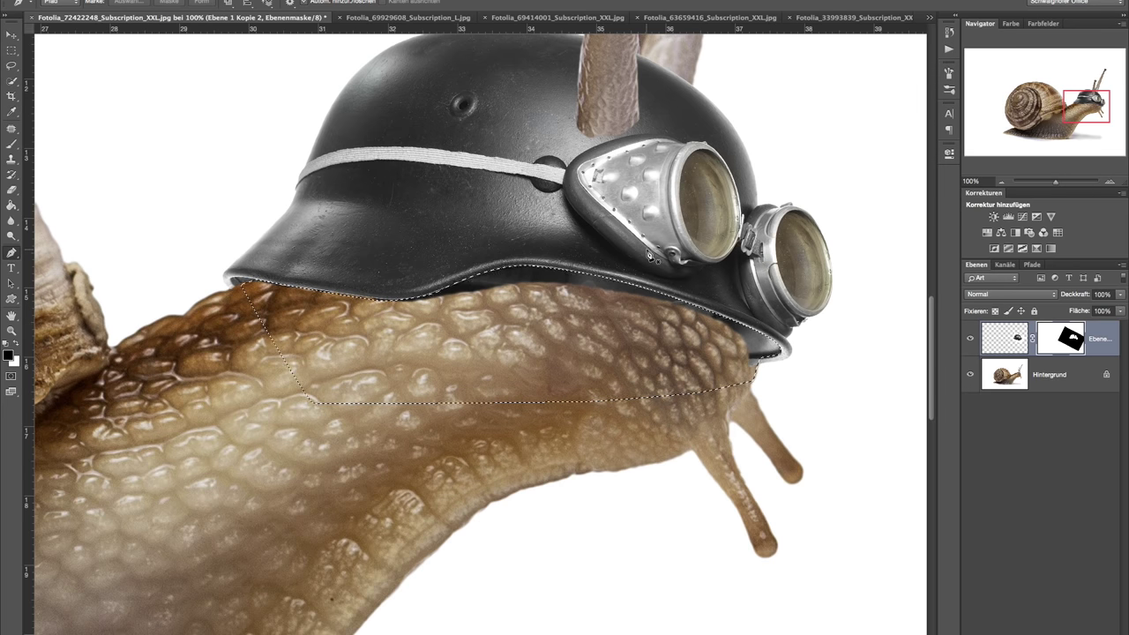
{"action": "key", "text": "alt+BackSpace"}
{"action": "key", "text": "ctrl+d"}
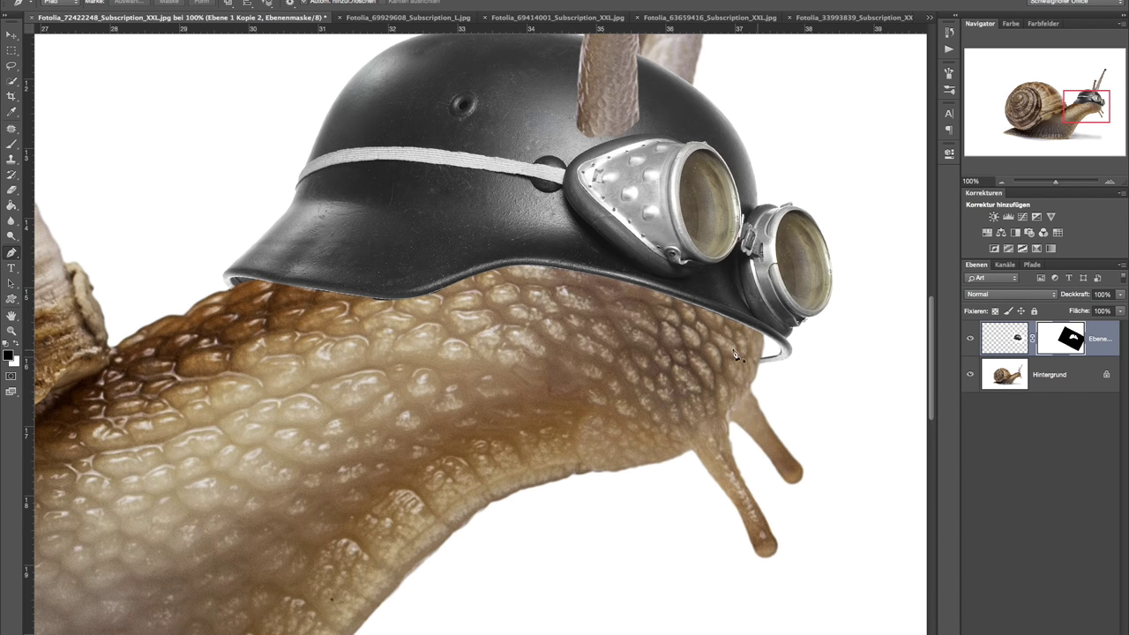
{"action": "left_click", "coordinate": [13, 147]}
- Touch up the brim edge with a 17 px white brush, then zoom out and compare with the helmet hidden
{"action": "key", "text": "x"}
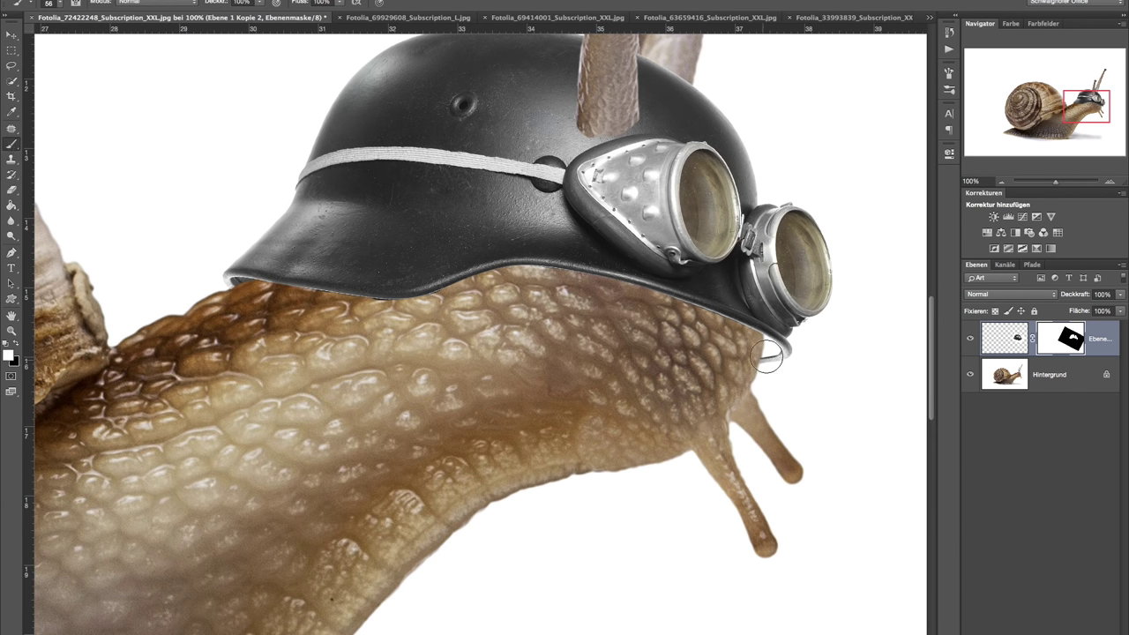
{"action": "left_click_drag", "start_coordinate": [798, 351], "coordinate": [774, 351]}
{"action": "left_click_drag", "start_coordinate": [769, 337], "coordinate": [775, 353]}
{"action": "left_click_drag", "start_coordinate": [1057, 187], "coordinate": [1046, 183]}
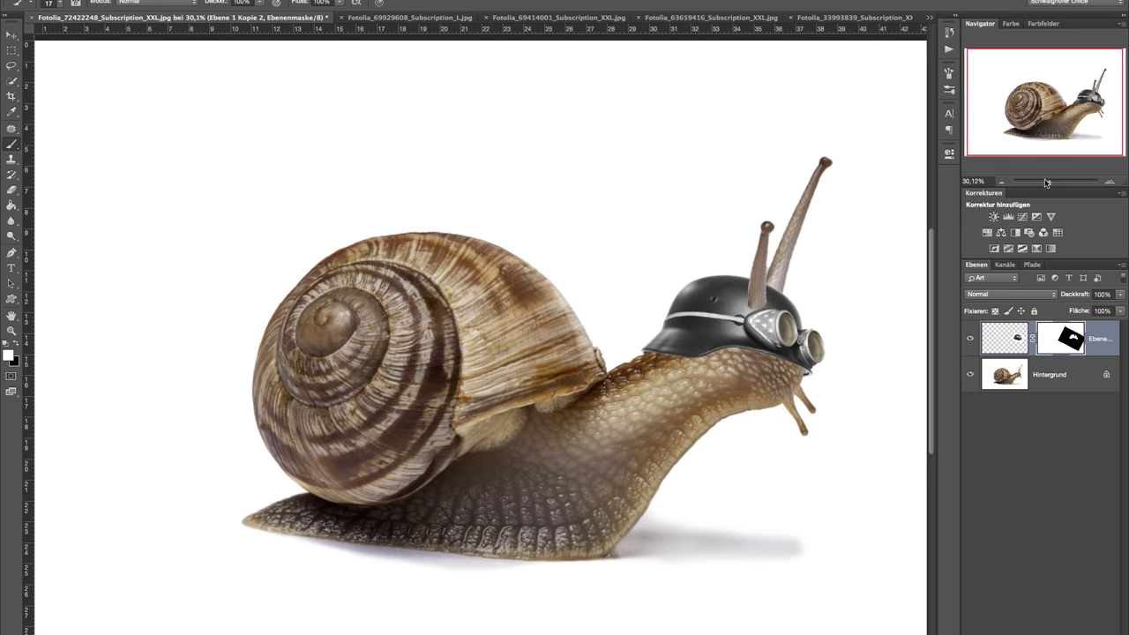
{"action": "left_click", "coordinate": [970, 339]}
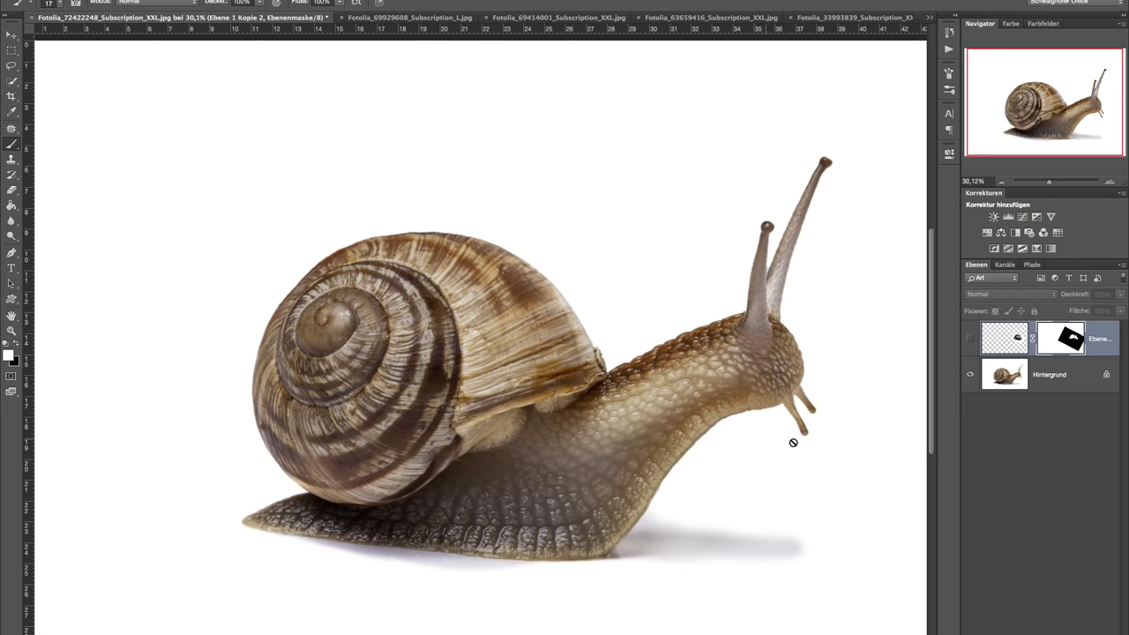
{"action": "left_click", "coordinate": [970, 338]}
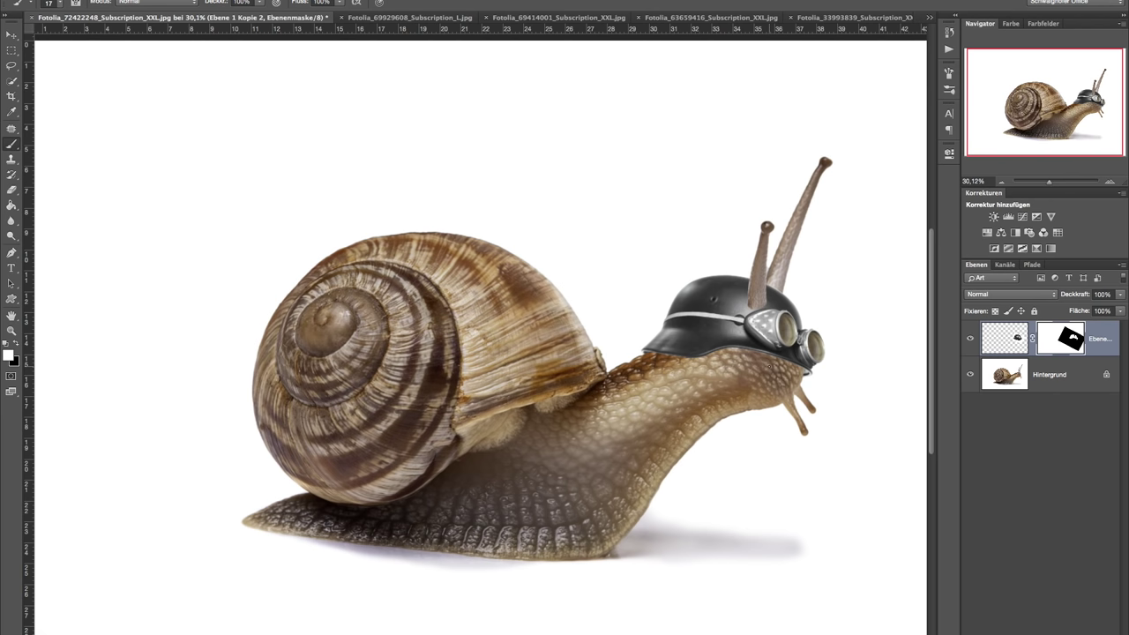
- Duplicate Hintergrund and add a Levels layer with output 0–97, midtones 0,72, and an inverted black mask
{"action": "left_click", "coordinate": [1074, 367]}
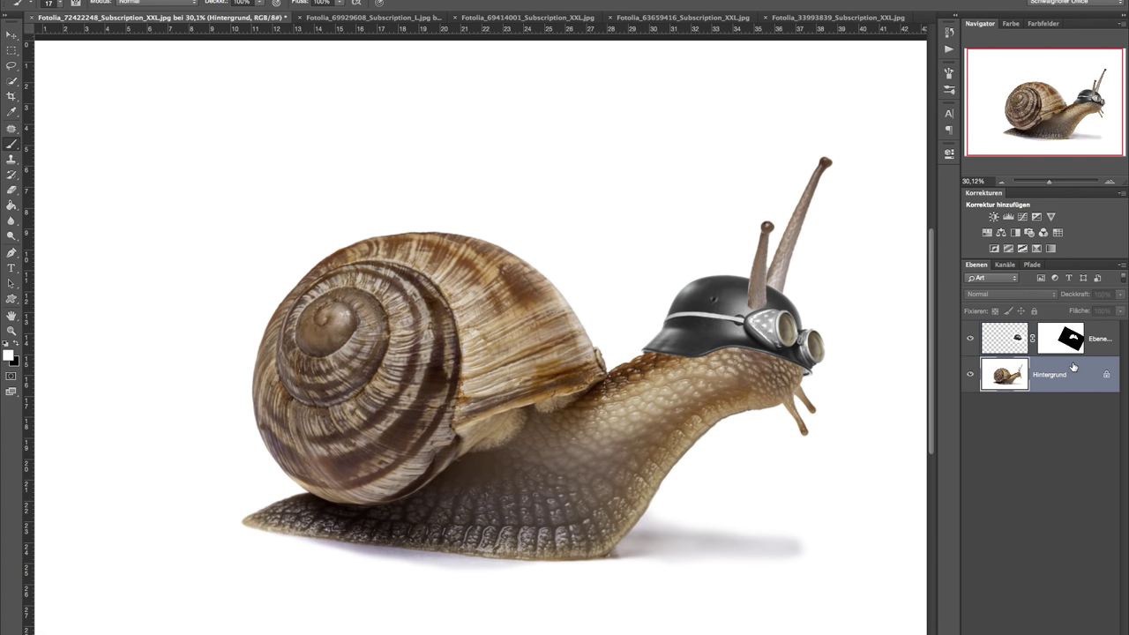
{"action": "key", "text": "ctrl+j"}
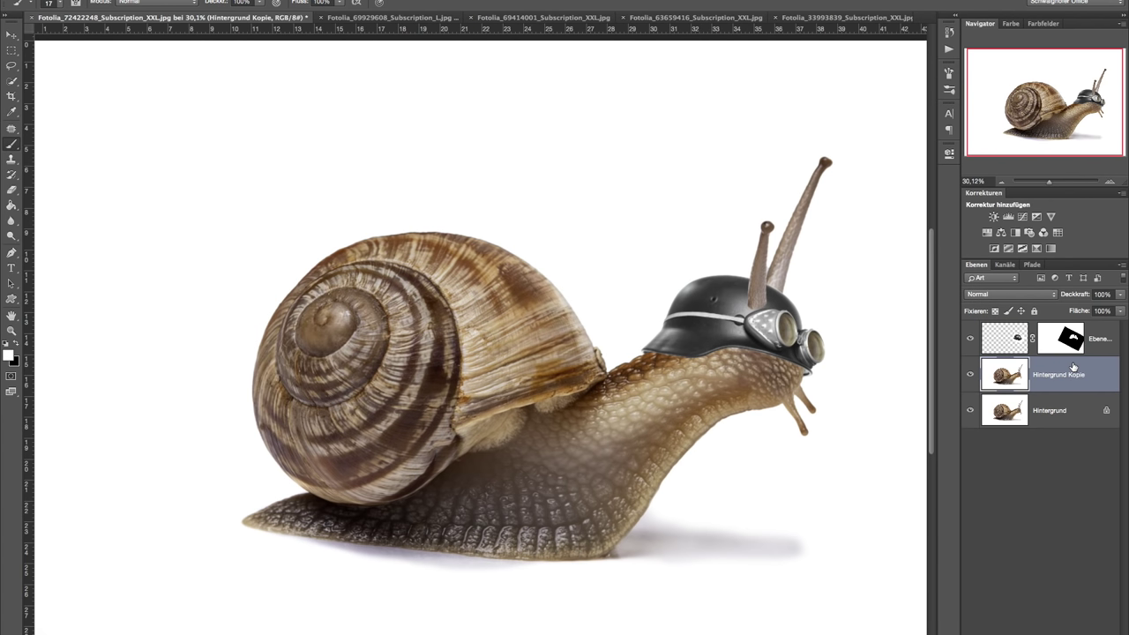
{"action": "left_click", "coordinate": [1008, 217]}
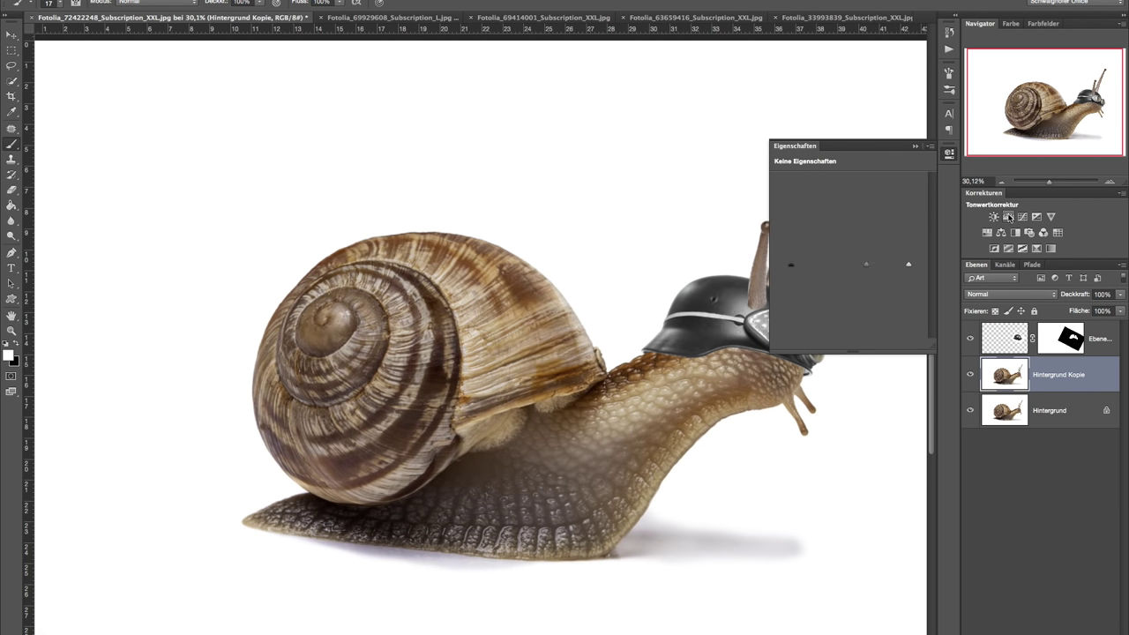
{"action": "left_click_drag", "start_coordinate": [909, 300], "coordinate": [838, 303]}
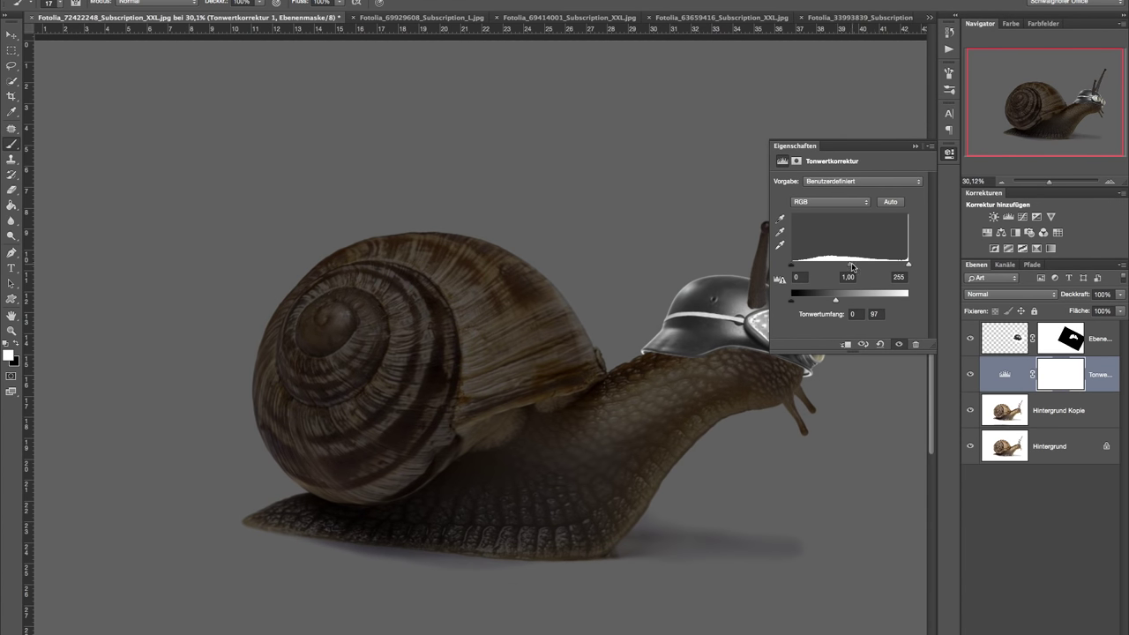
{"action": "left_click_drag", "start_coordinate": [851, 266], "coordinate": [862, 267]}
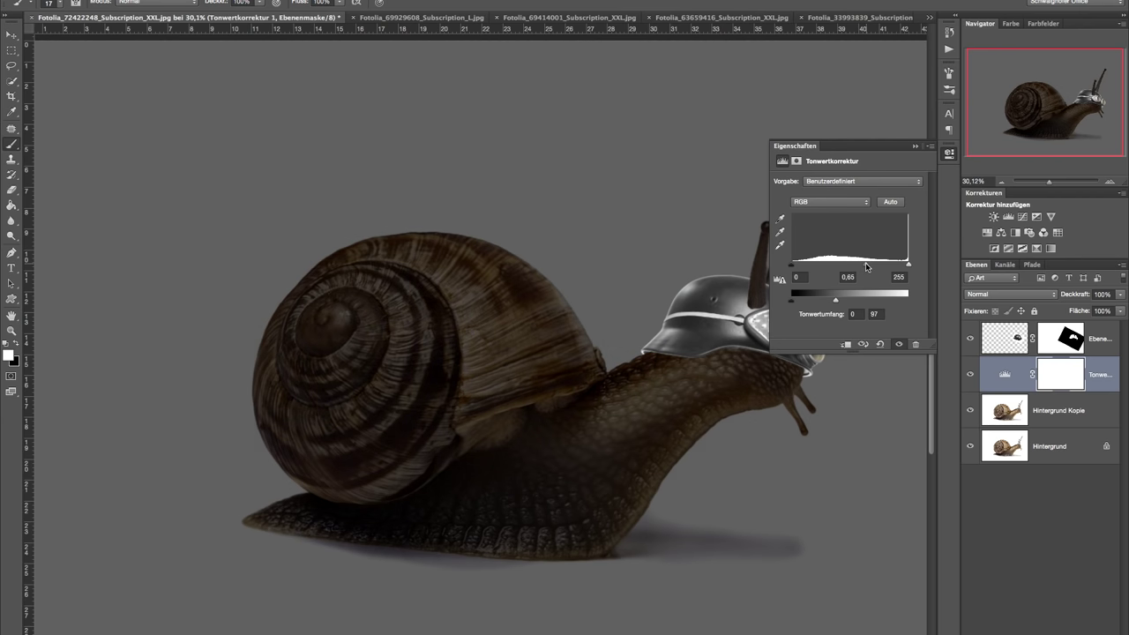
{"action": "left_click", "coordinate": [915, 147]}
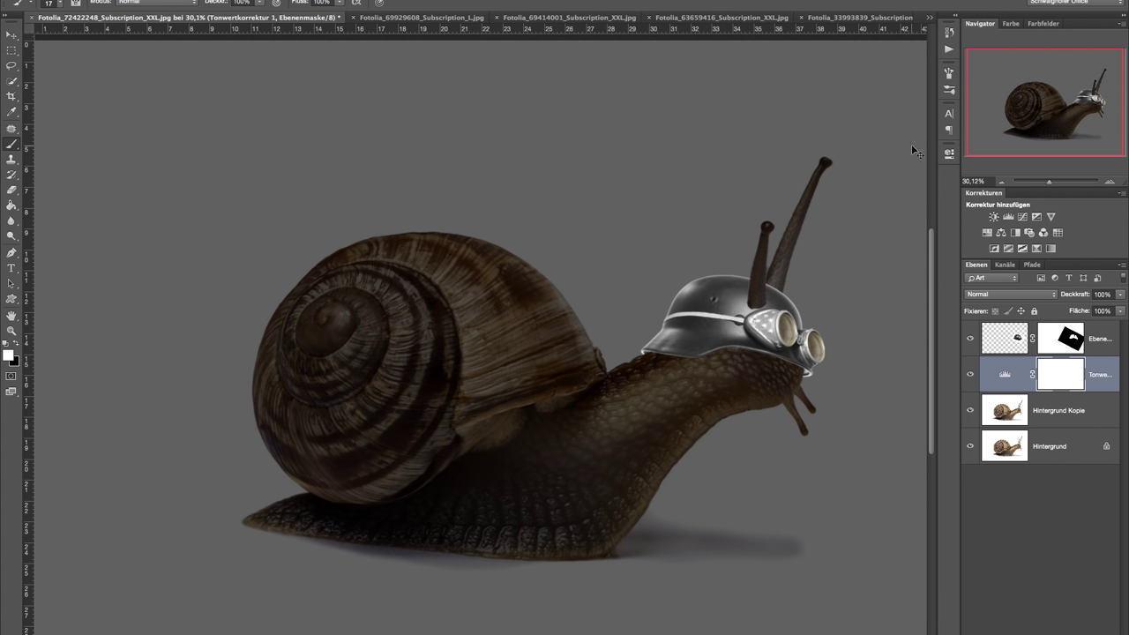
{"action": "key", "text": "ctrl+i"}
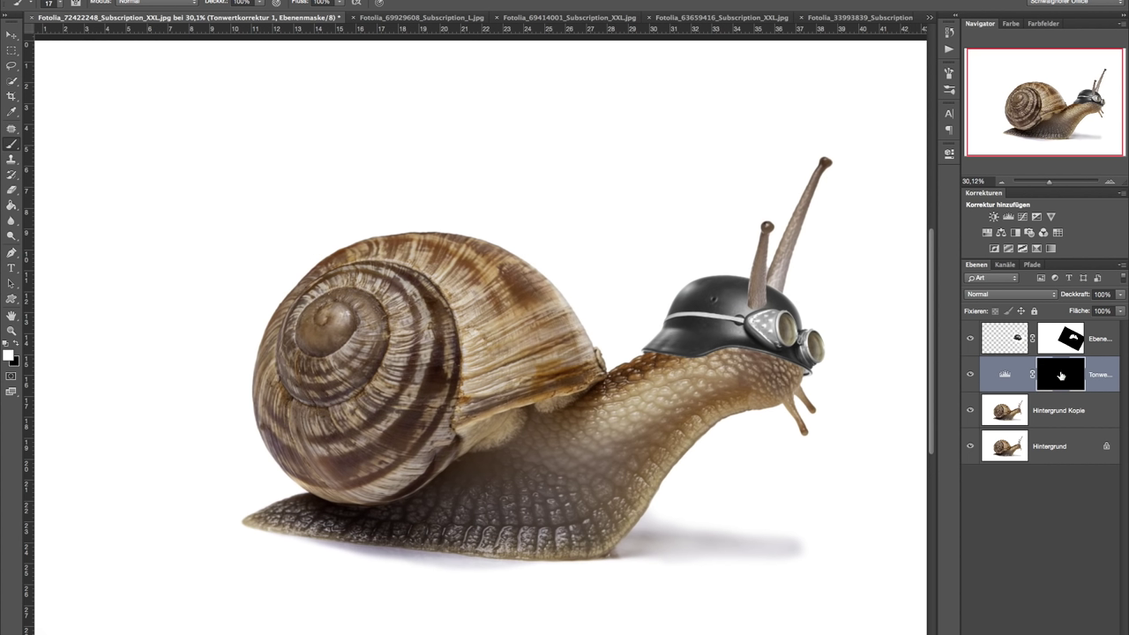
- Paint white shading on the Levels mask along the helmet's lower edge with a 69–106 px brush
{"action": "left_click", "coordinate": [1108, 181]}
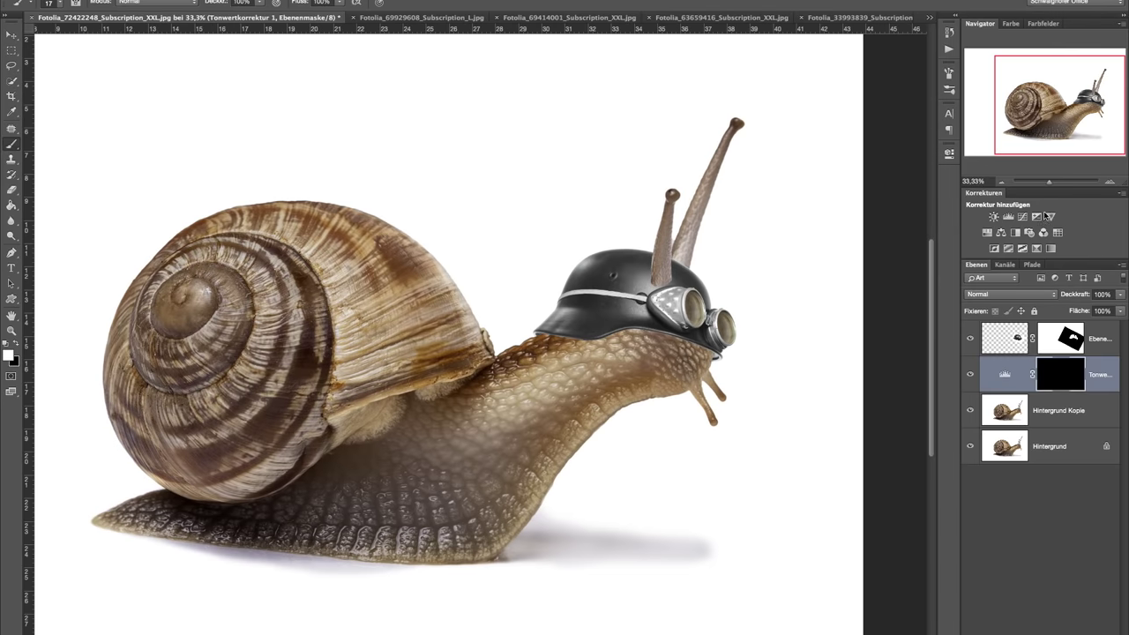
{"action": "left_click", "coordinate": [1110, 181]}
{"action": "left_click", "coordinate": [1110, 181]}
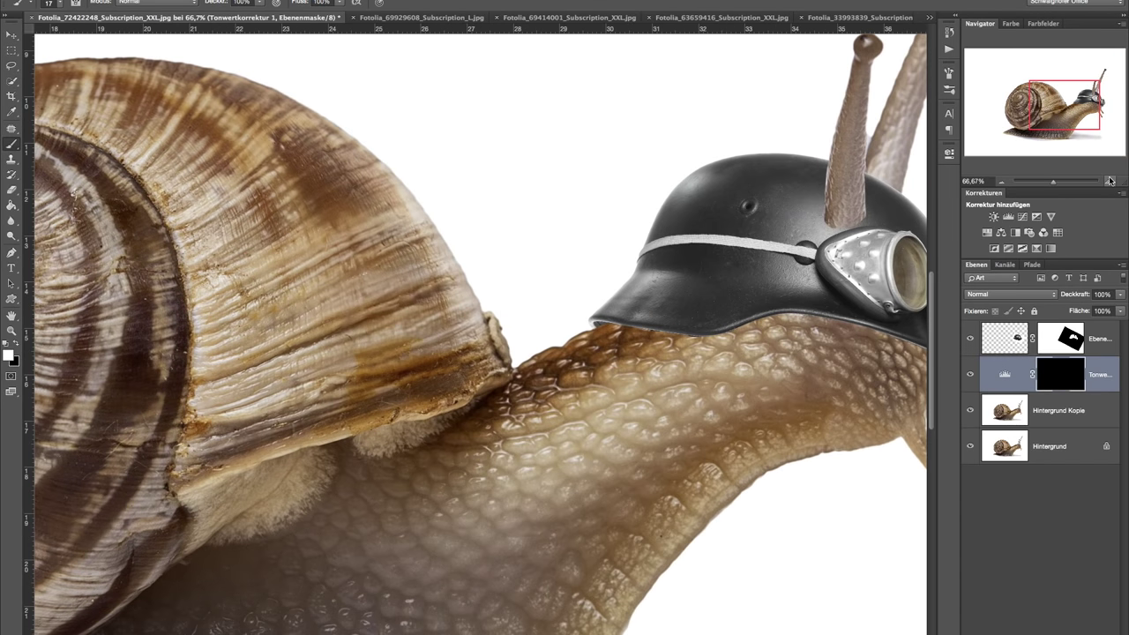
{"action": "mouse_move", "coordinate": [703, 346]}
{"action": "left_mouse_down"}
{"action": "mouse_move", "coordinate": [711, 325]}
{"action": "mouse_move", "coordinate": [625, 319]}
{"action": "left_mouse_up"}
{"action": "mouse_move", "coordinate": [625, 319]}
{"action": "left_mouse_down"}
{"action": "mouse_move", "coordinate": [698, 327]}
{"action": "mouse_move", "coordinate": [783, 309]}
{"action": "left_mouse_up"}
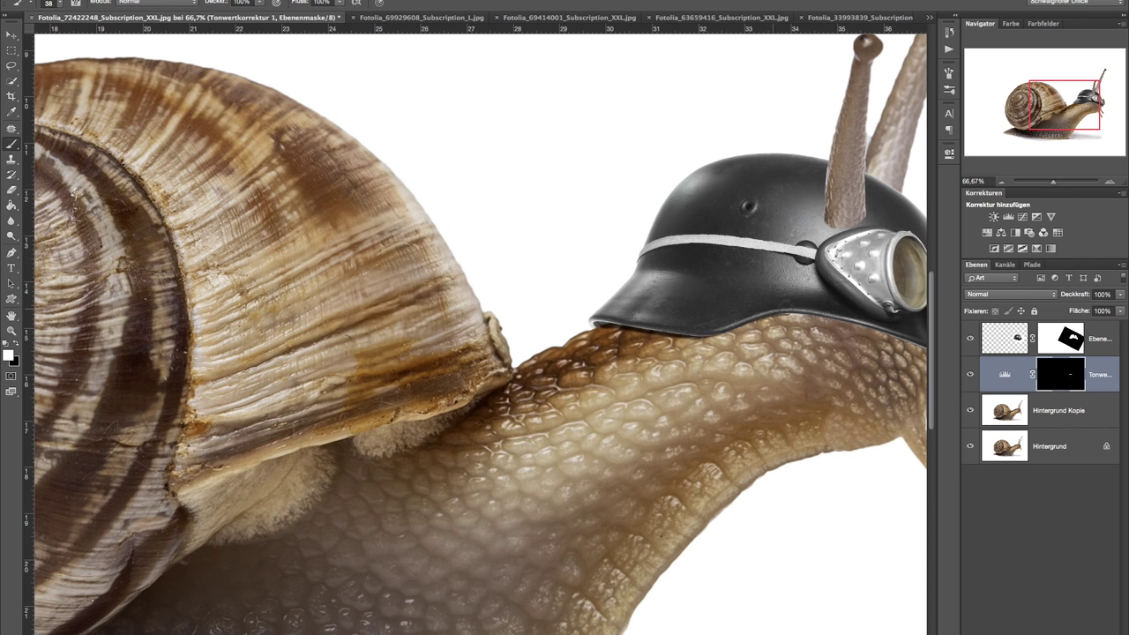
{"action": "left_click_drag", "start_coordinate": [803, 365], "coordinate": [663, 336]}
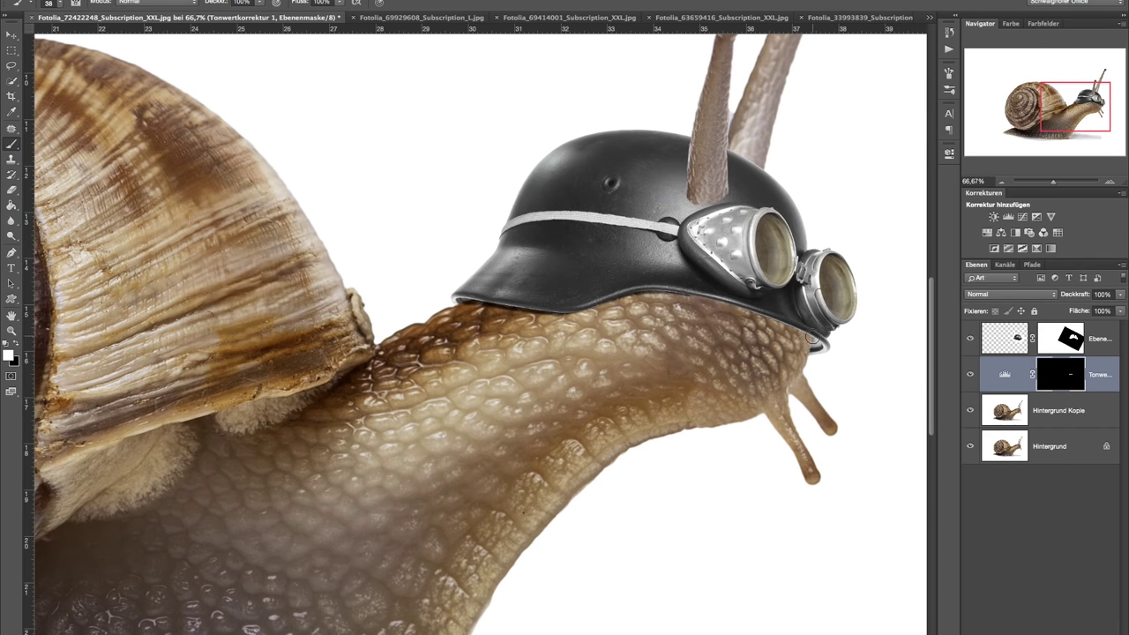
{"action": "left_click_drag", "start_coordinate": [812, 339], "coordinate": [810, 323]}
{"action": "left_click_drag", "start_coordinate": [752, 300], "coordinate": [818, 336]}
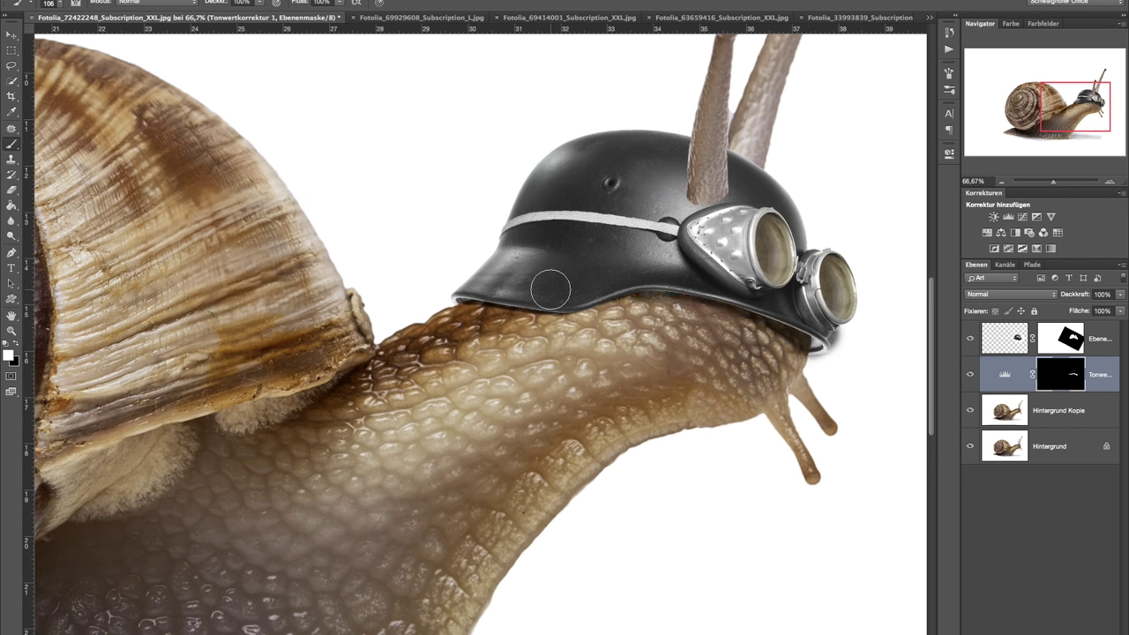
- Remove stray shading near the goggles and brim tip in black, then compare before and after
{"action": "key", "text": "x"}
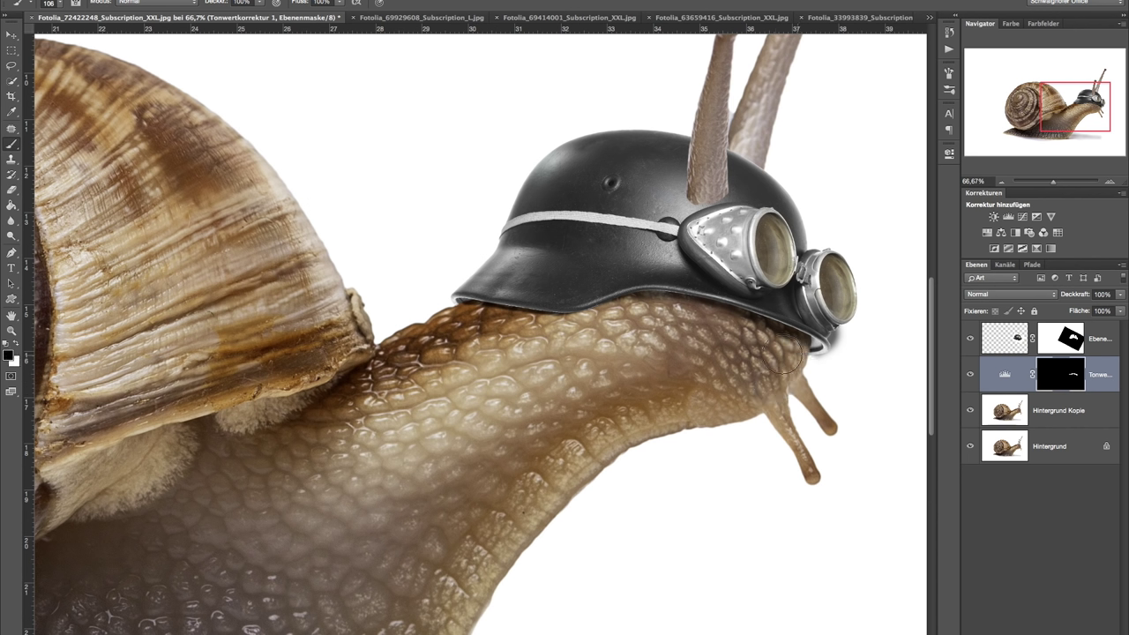
{"action": "mouse_move", "coordinate": [834, 373]}
{"action": "left_mouse_down"}
{"action": "mouse_move", "coordinate": [839, 353]}
{"action": "mouse_move", "coordinate": [825, 372]}
{"action": "left_mouse_up"}
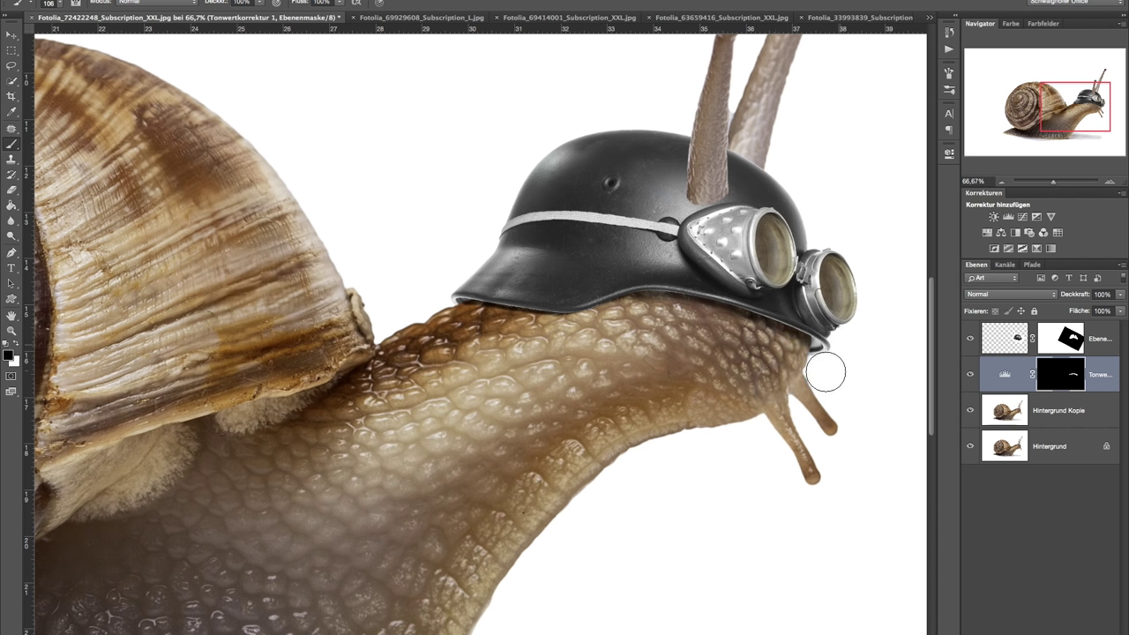
{"action": "key", "text": "x"}
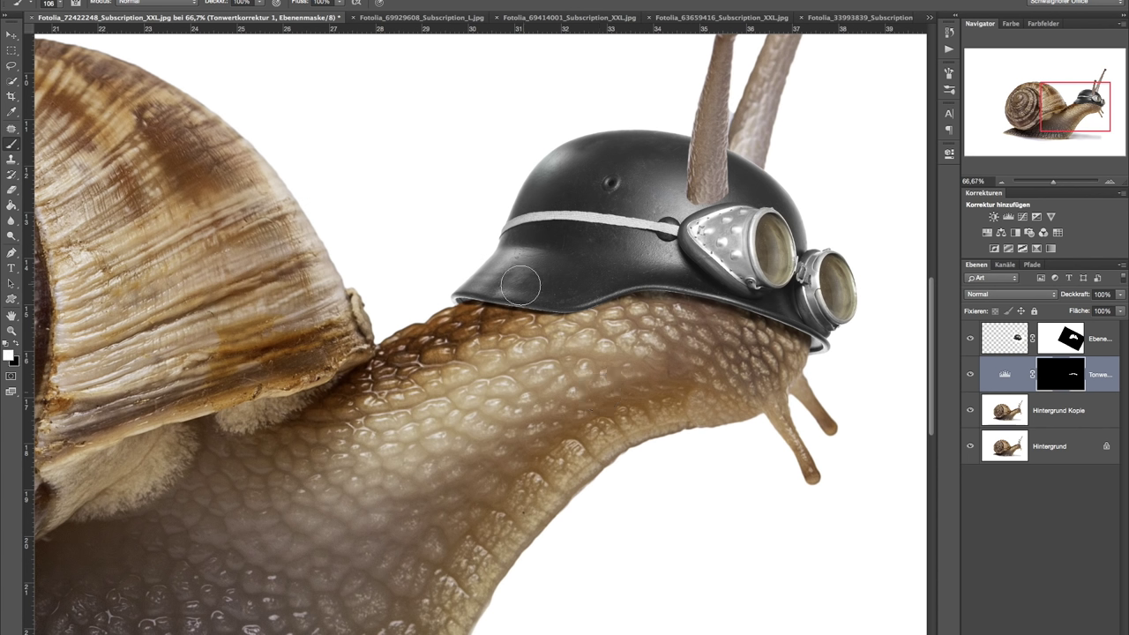
{"action": "left_click_drag", "start_coordinate": [489, 281], "coordinate": [470, 284]}
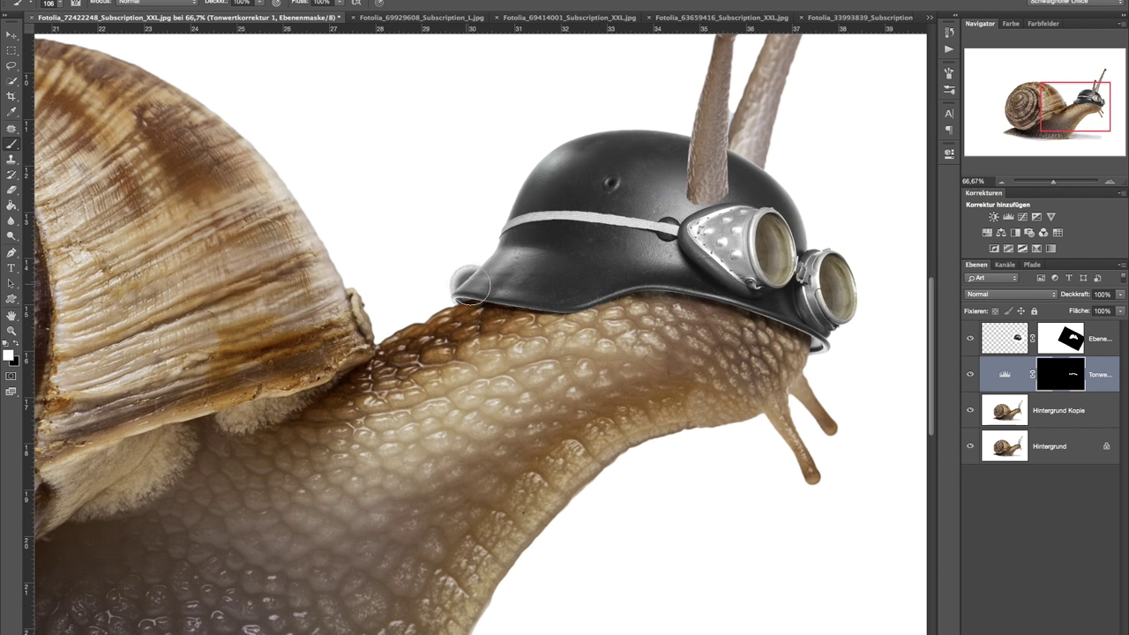
{"action": "key", "text": "x"}
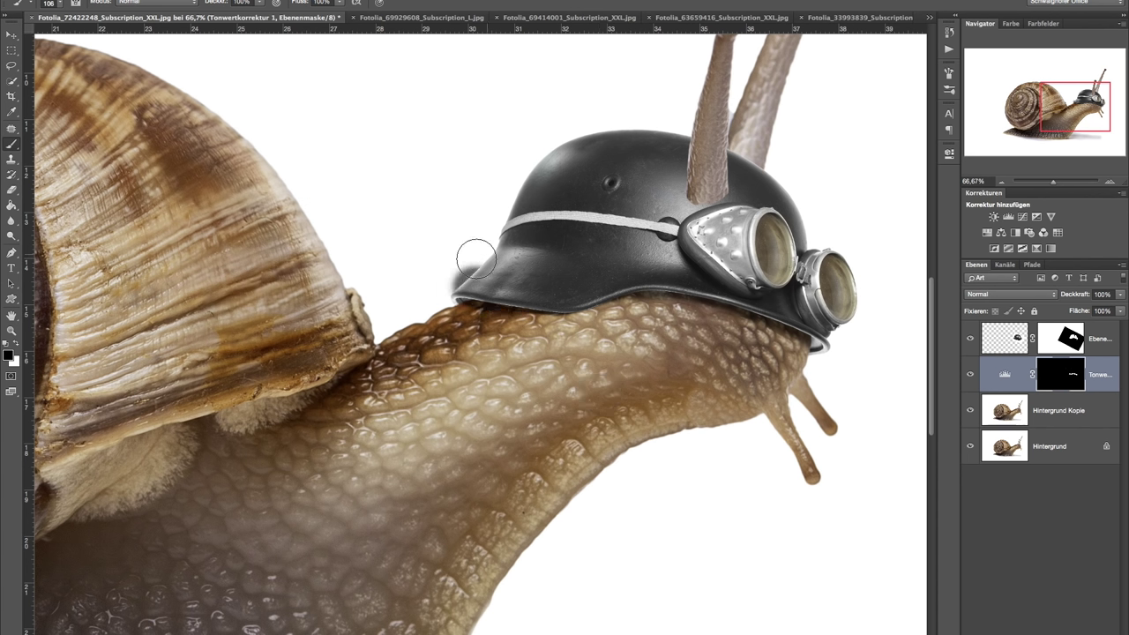
{"action": "left_click_drag", "start_coordinate": [476, 257], "coordinate": [449, 270]}
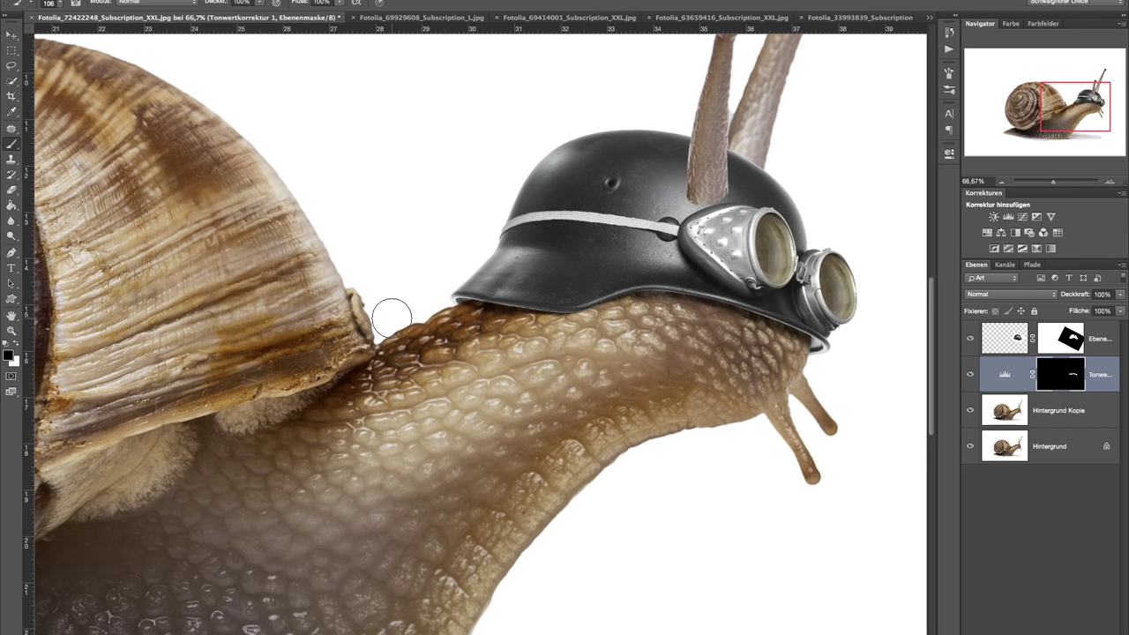
{"action": "left_click", "coordinate": [970, 375]}
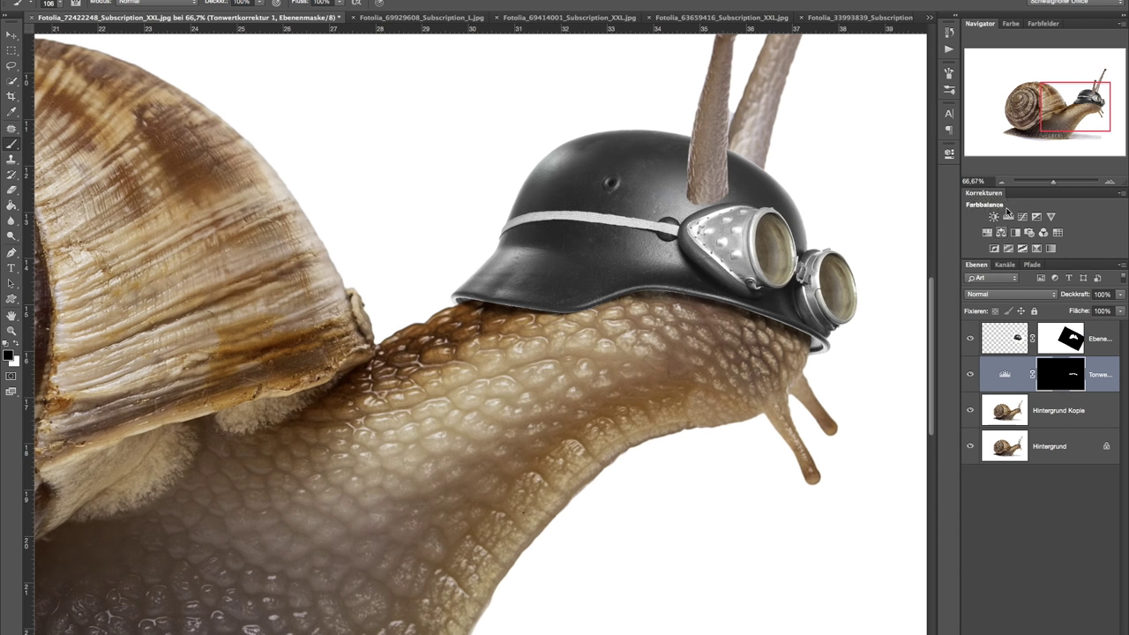
{"action": "left_click", "coordinate": [999, 182]}
- Lighten the shading by setting the Tonwertkorrektur layer's midtone to 0,97
{"action": "left_click", "coordinate": [970, 375]}
{"action": "left_click", "coordinate": [971, 375]}
{"action": "double_click", "coordinate": [1006, 375]}
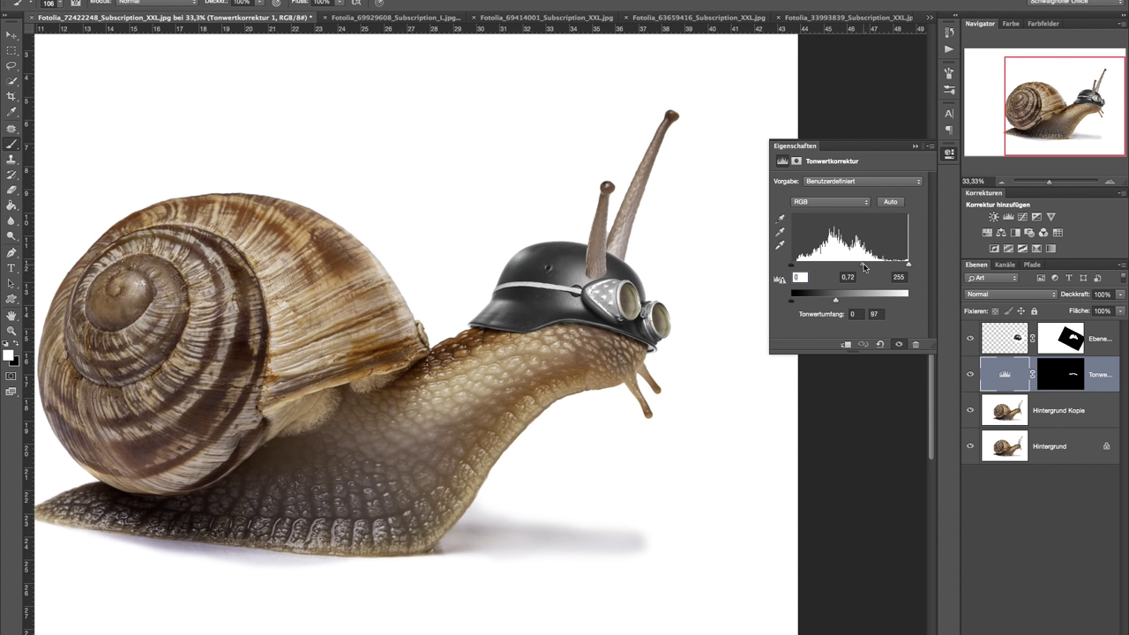
{"action": "left_click_drag", "start_coordinate": [859, 266], "coordinate": [849, 269]}
{"action": "left_click", "coordinate": [914, 146]}
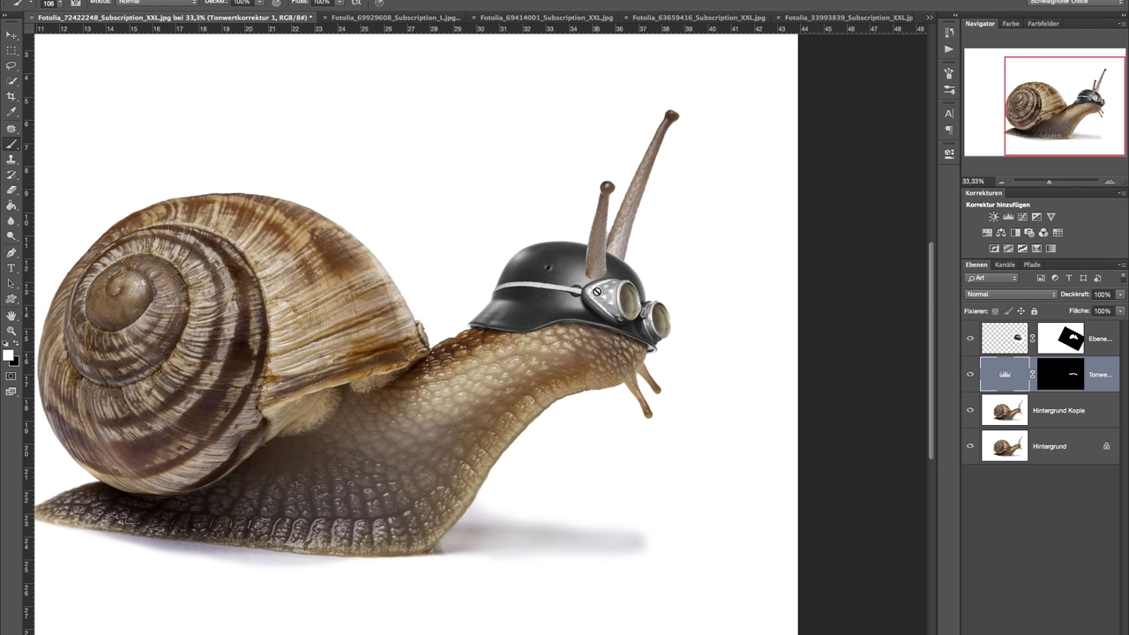
- Add a Levels adjustment with output 0–135 clipped to the helmet layer
{"action": "left_click", "coordinate": [1094, 327]}
{"action": "left_click", "coordinate": [1008, 217]}
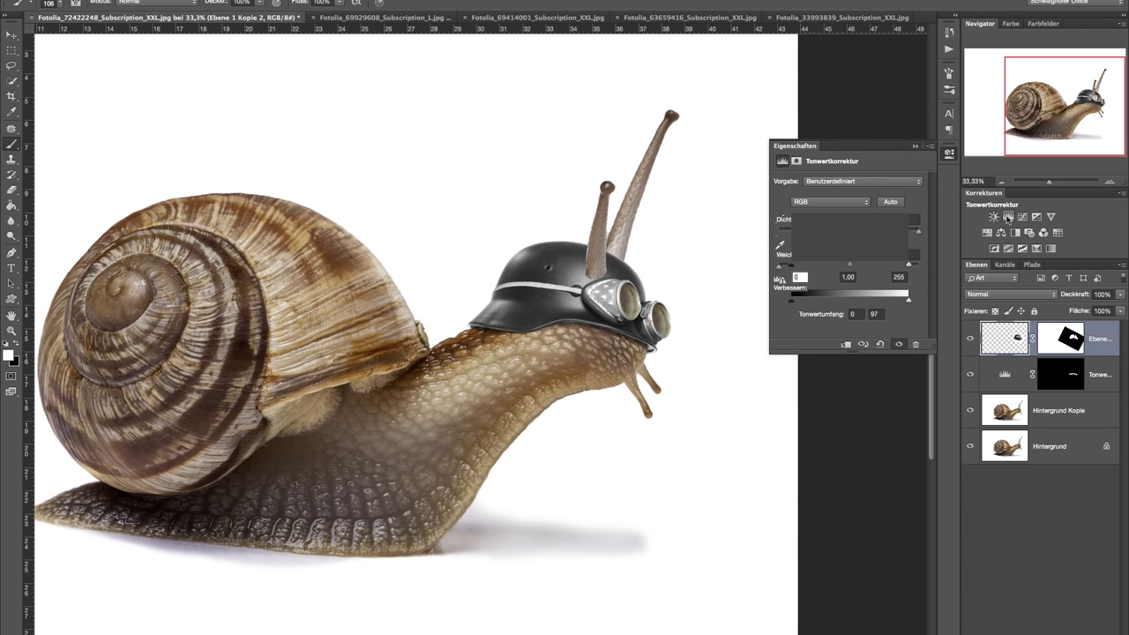
{"action": "left_click_drag", "start_coordinate": [909, 300], "coordinate": [853, 301]}
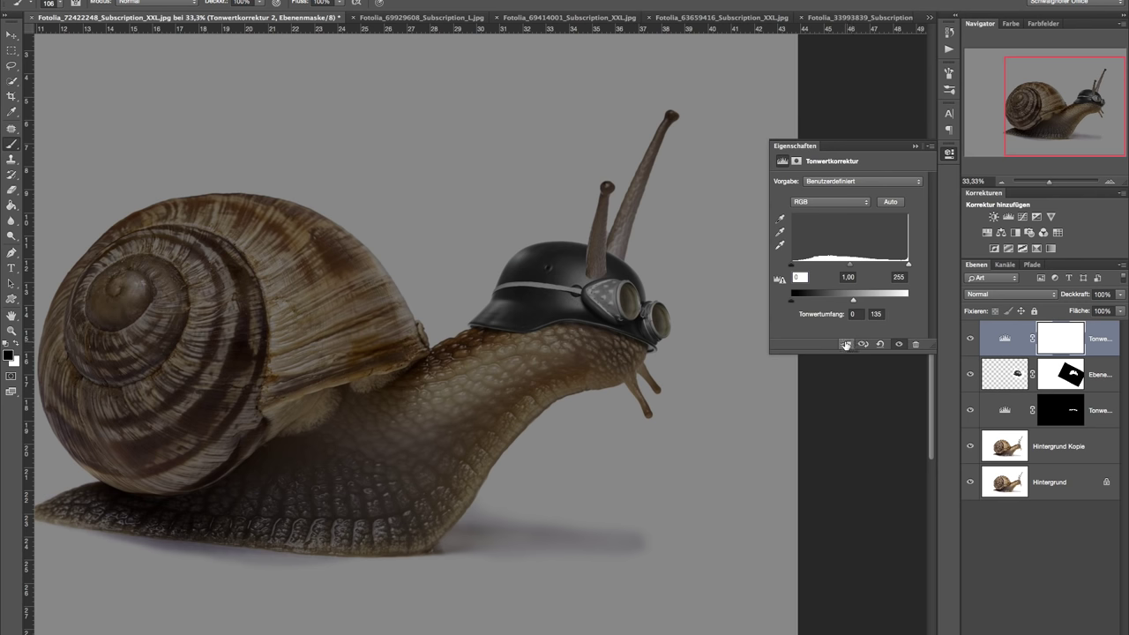
{"action": "left_click", "coordinate": [846, 345]}
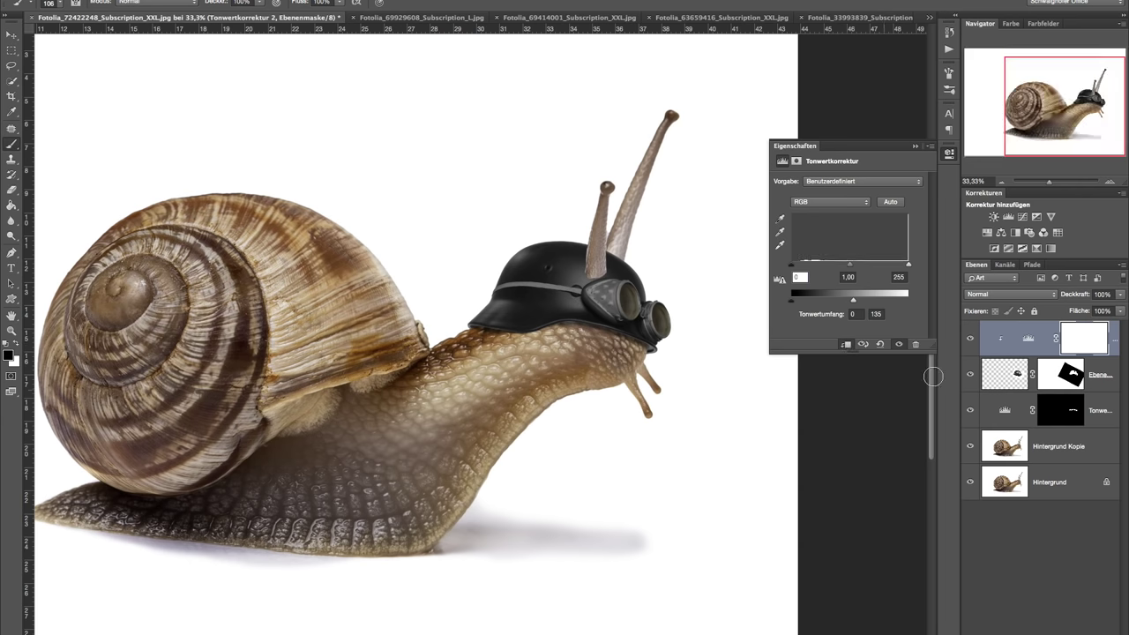
{"action": "left_click", "coordinate": [848, 346]}
- Rename the helmet layer to 'Helm'
{"action": "double_click", "coordinate": [1099, 376]}
{"action": "type", "text": "He"}
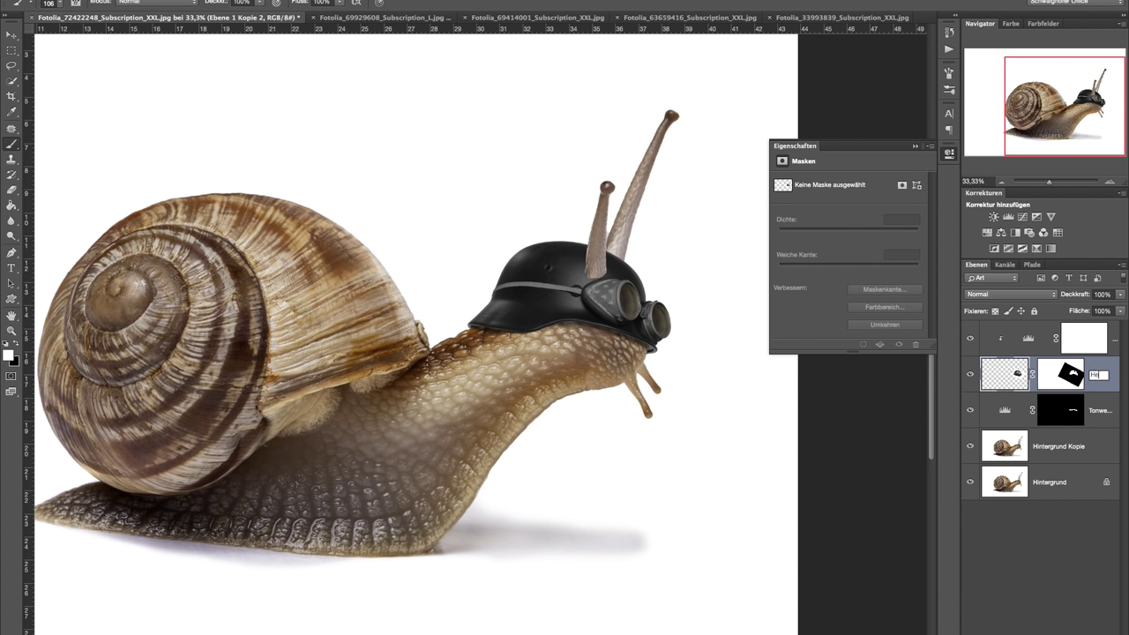
{"action": "type", "text": "lm"}
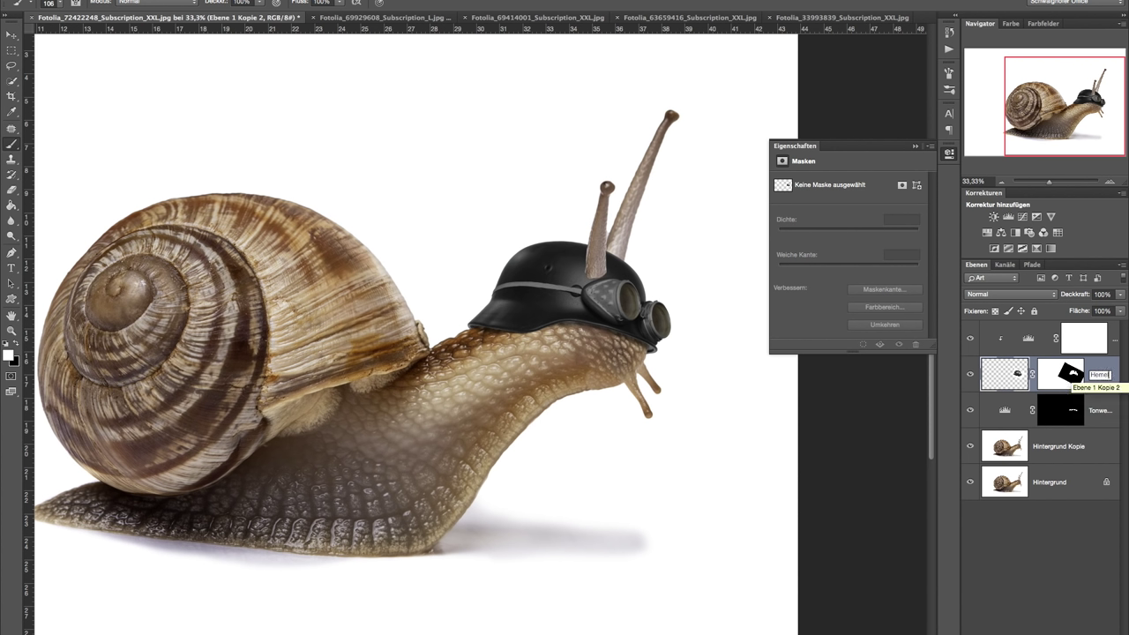
{"action": "key", "text": "BackSpace"}
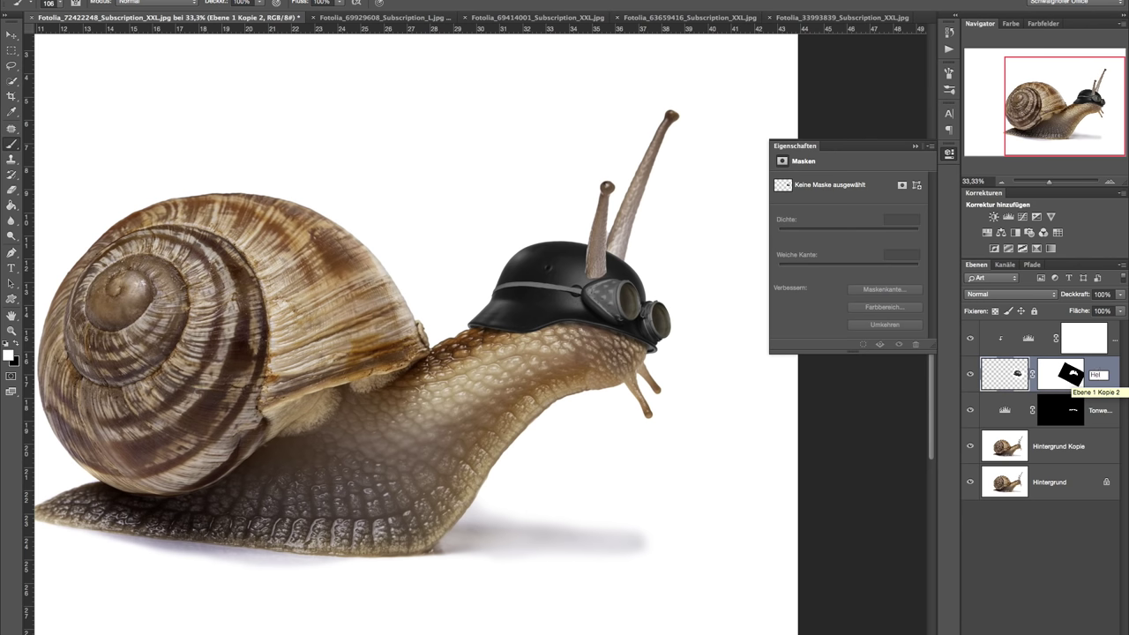
{"action": "key", "text": "Return"}
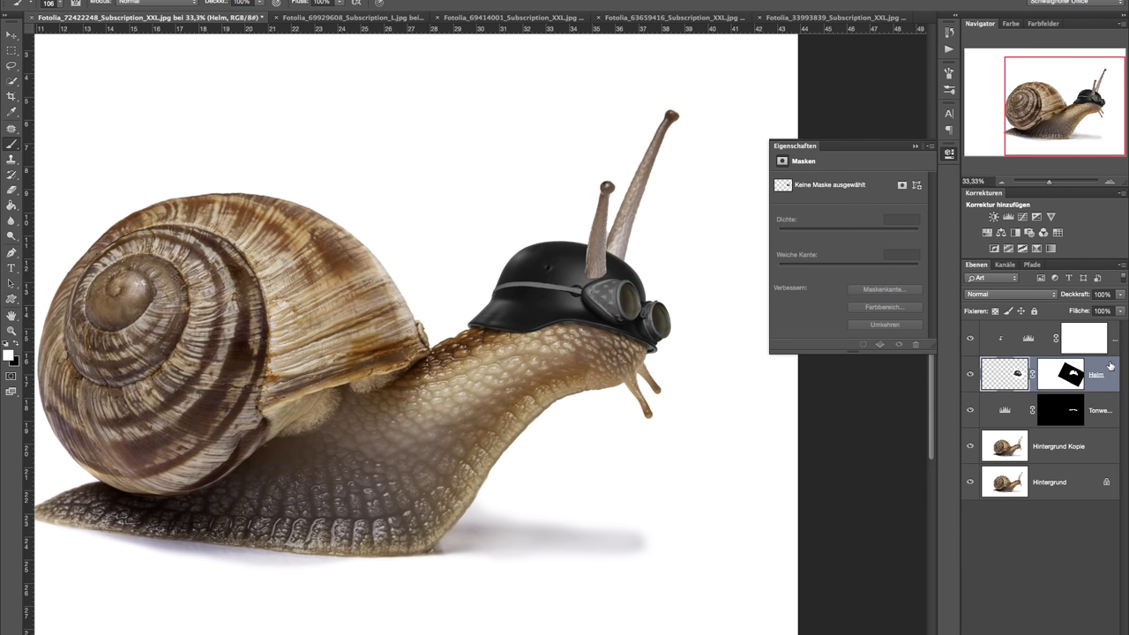
{"action": "left_click", "coordinate": [1016, 334]}
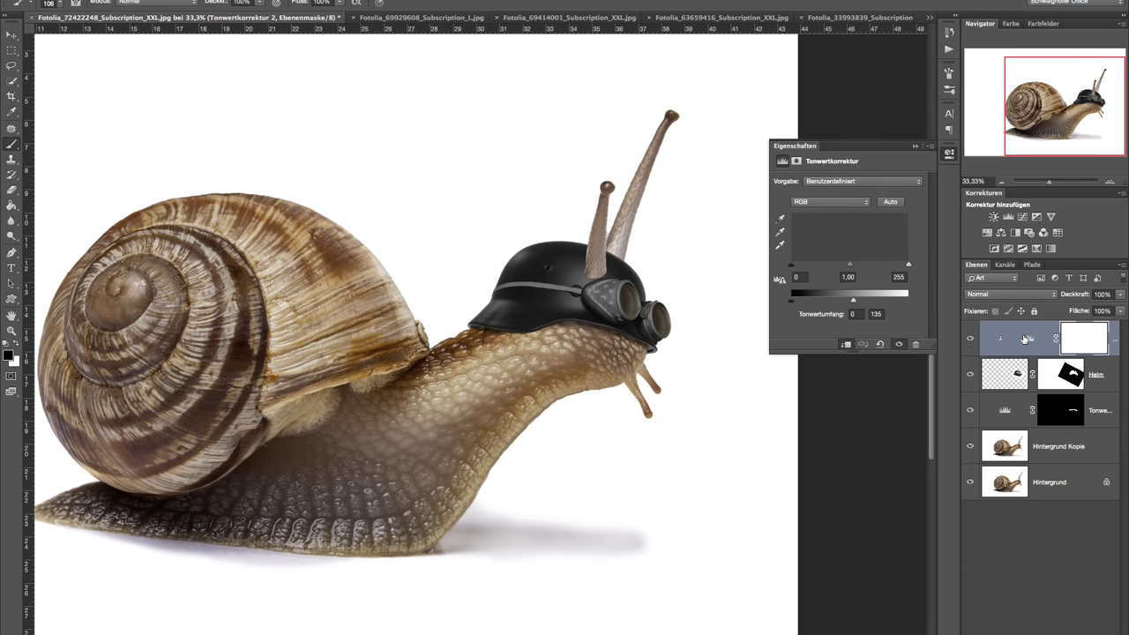
- Invert the helmet Levels mask and paint darkening back onto a helmet spot, sparing the goggles
{"action": "left_click", "coordinate": [1070, 339]}
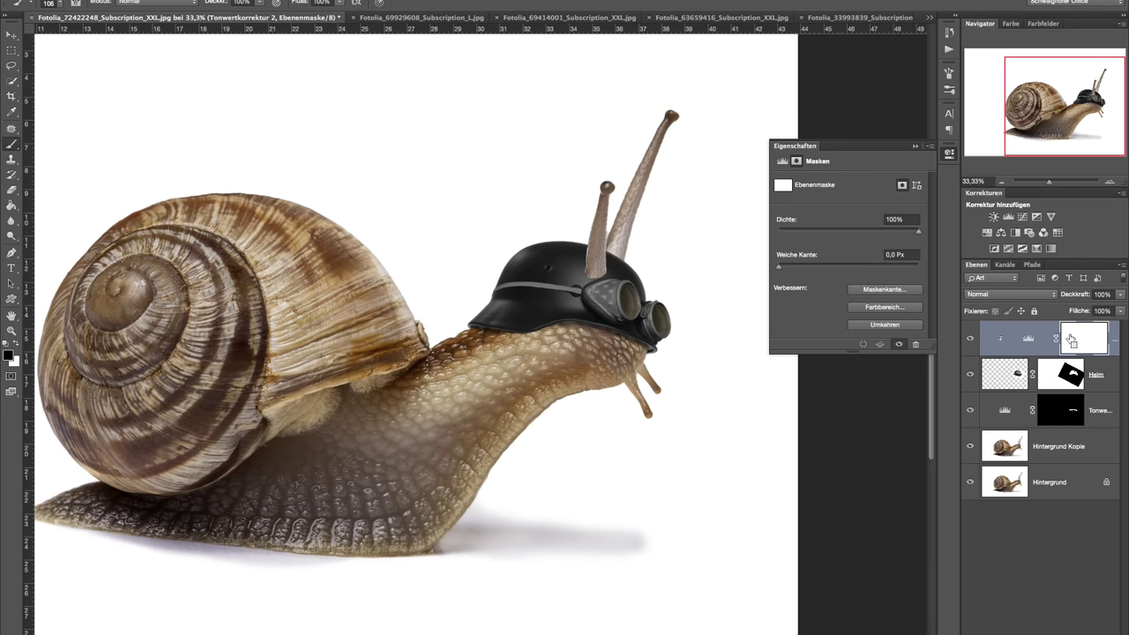
{"action": "key", "text": "ctrl+i"}
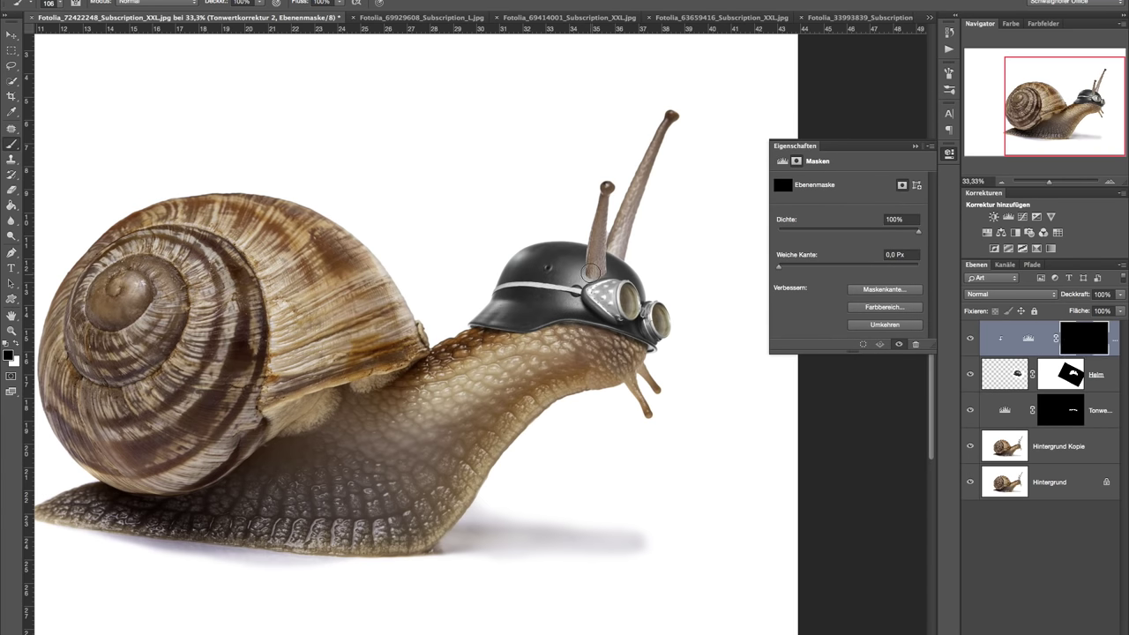
{"action": "left_click_drag", "start_coordinate": [586, 269], "coordinate": [627, 122]}
{"action": "mouse_move", "coordinate": [589, 284]}
{"action": "left_mouse_down"}
{"action": "mouse_move", "coordinate": [503, 318]}
{"action": "mouse_move", "coordinate": [616, 309]}
{"action": "mouse_move", "coordinate": [648, 339]}
{"action": "mouse_move", "coordinate": [632, 323]}
{"action": "left_mouse_up"}
{"action": "key", "text": "x"}
{"action": "left_click", "coordinate": [589, 291]}
{"action": "key", "text": "x"}
- Refine the mask, alternating white and black to shade the lower-left brim and near the left goggle
{"action": "key", "text": "x"}
{"action": "key", "text": "x"}
{"action": "left_click_drag", "start_coordinate": [622, 293], "coordinate": [567, 260]}
{"action": "key", "text": "x"}
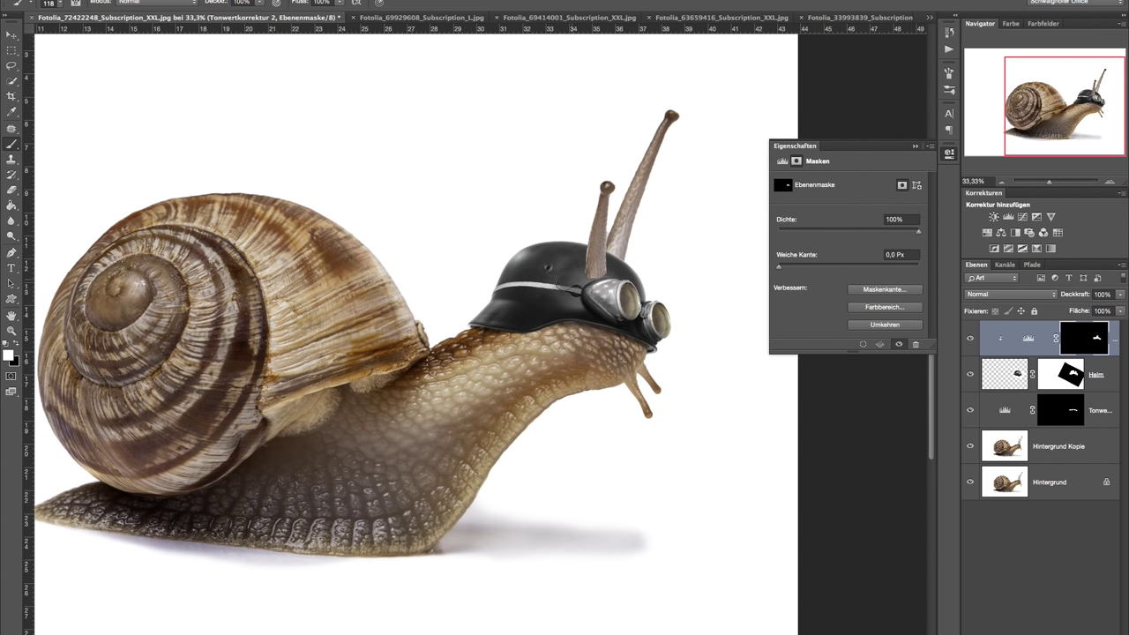
{"action": "key", "text": "x"}
{"action": "left_click_drag", "start_coordinate": [546, 279], "coordinate": [570, 255]}
{"action": "key", "text": "x"}
{"action": "mouse_move", "coordinate": [610, 279]}
{"action": "left_mouse_down"}
{"action": "mouse_move", "coordinate": [589, 284]}
{"action": "mouse_move", "coordinate": [621, 295]}
{"action": "left_mouse_up"}
{"action": "key", "text": "x"}
{"action": "key", "text": "x"}
{"action": "mouse_move", "coordinate": [543, 300]}
{"action": "left_mouse_down"}
{"action": "mouse_move", "coordinate": [526, 319]}
{"action": "mouse_move", "coordinate": [476, 326]}
{"action": "mouse_move", "coordinate": [505, 314]}
{"action": "left_mouse_up"}
{"action": "key", "text": "x"}
{"action": "key", "text": "x"}
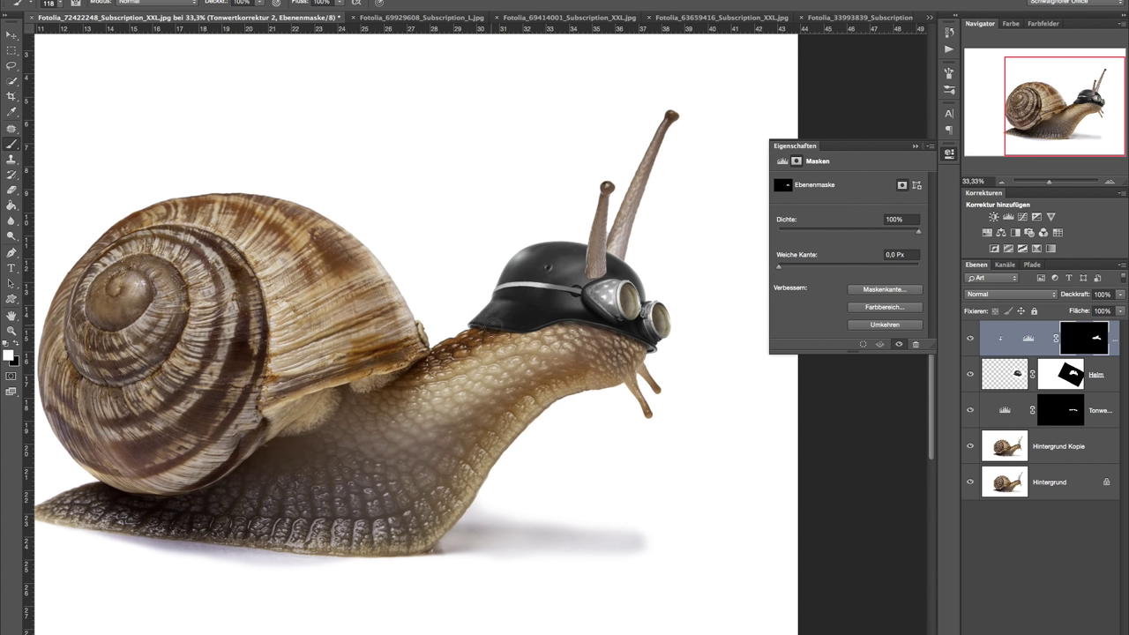
{"action": "key", "text": "x"}
{"action": "key", "text": "x"}
{"action": "key", "text": "x"}
{"action": "key", "text": "x"}
{"action": "key", "text": "x"}
{"action": "key", "text": "x"}
{"action": "key", "text": "x"}
{"action": "key", "text": "x"}
{"action": "key", "text": "x"}
{"action": "key", "text": "x"}
{"action": "mouse_move", "coordinate": [565, 251]}
{"action": "left_mouse_down"}
{"action": "mouse_move", "coordinate": [524, 256]}
{"action": "mouse_move", "coordinate": [574, 266]}
{"action": "left_mouse_up"}
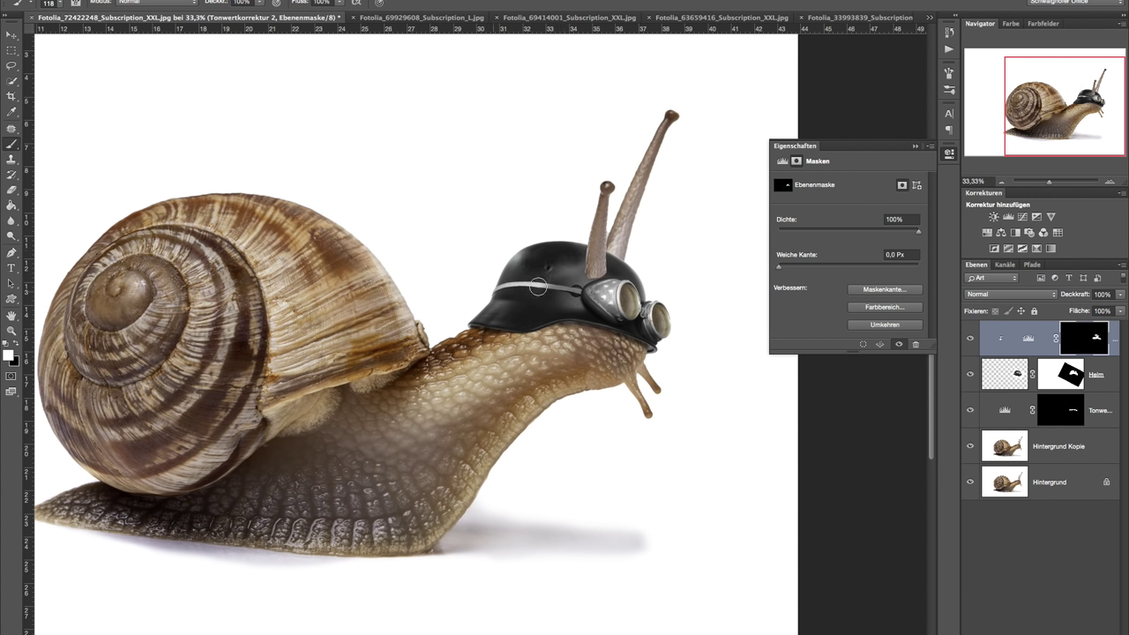
{"action": "key", "text": "x"}
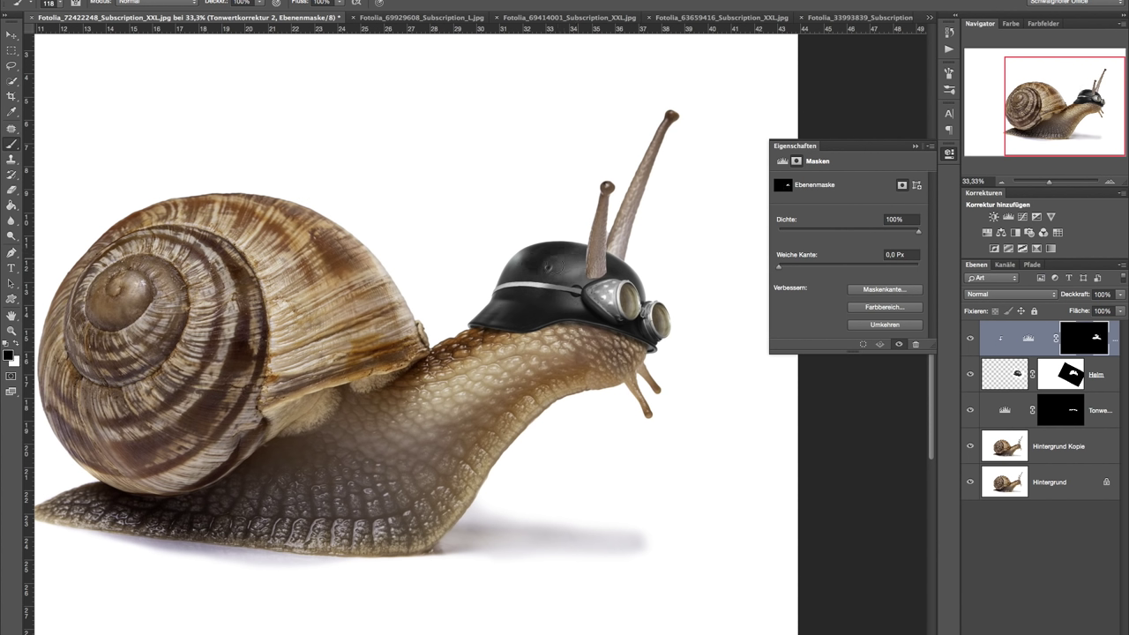
{"action": "left_click_drag", "start_coordinate": [526, 257], "coordinate": [530, 268]}
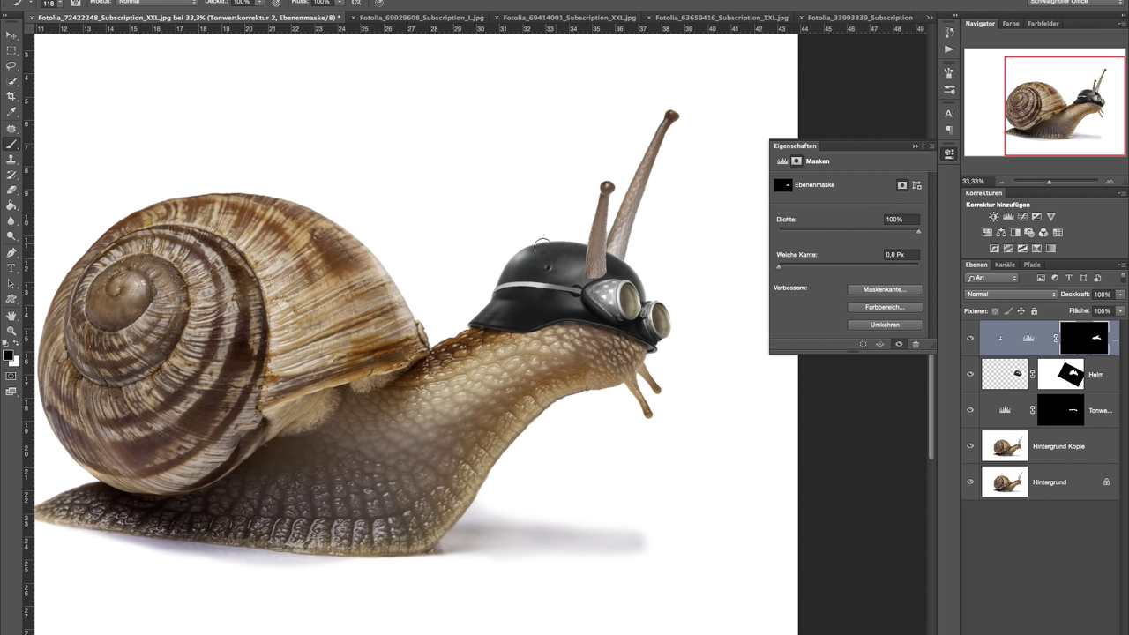
{"action": "left_click", "coordinate": [1064, 441]}
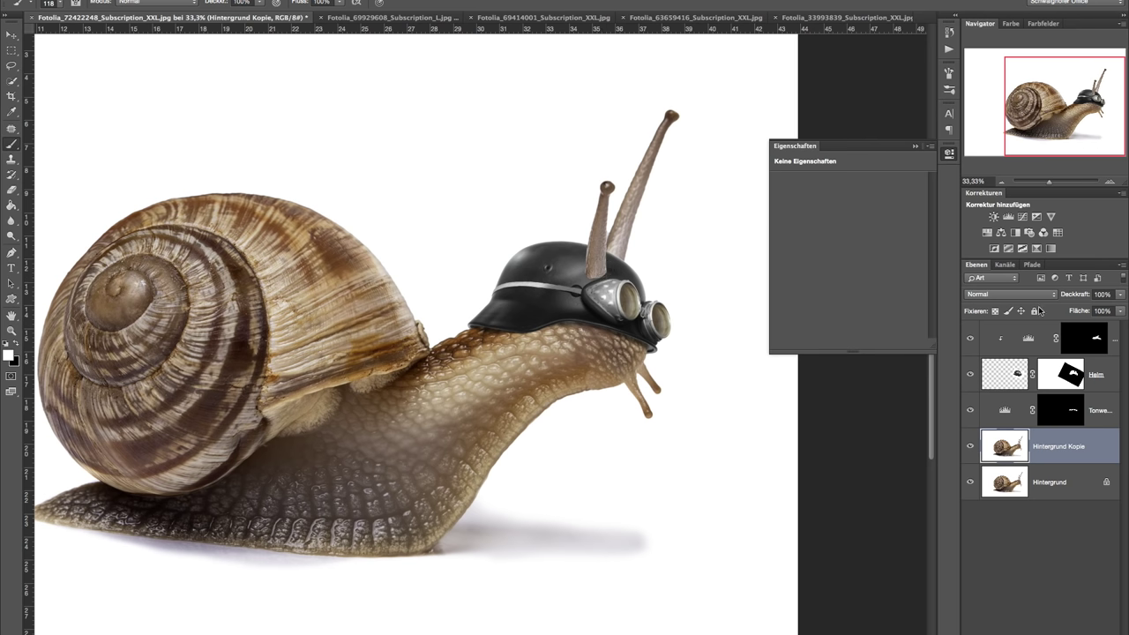
- Add a Levels layer above Hintergrund Kopie with lowered white output and an inverted mask
{"action": "left_click", "coordinate": [1008, 216]}
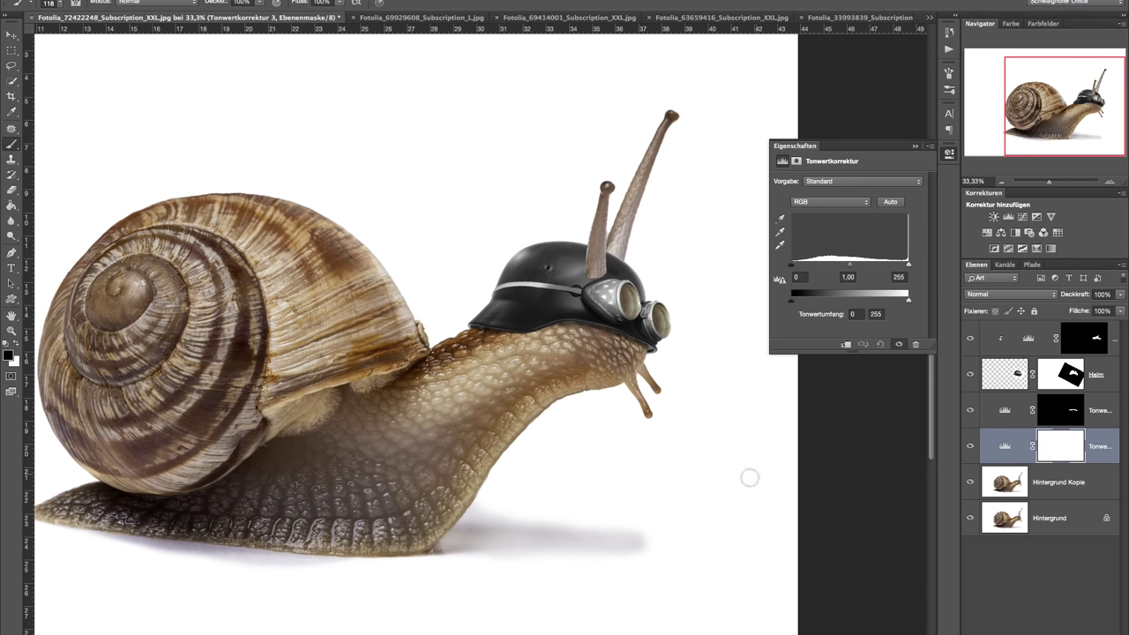
{"action": "left_click_drag", "start_coordinate": [908, 301], "coordinate": [837, 302]}
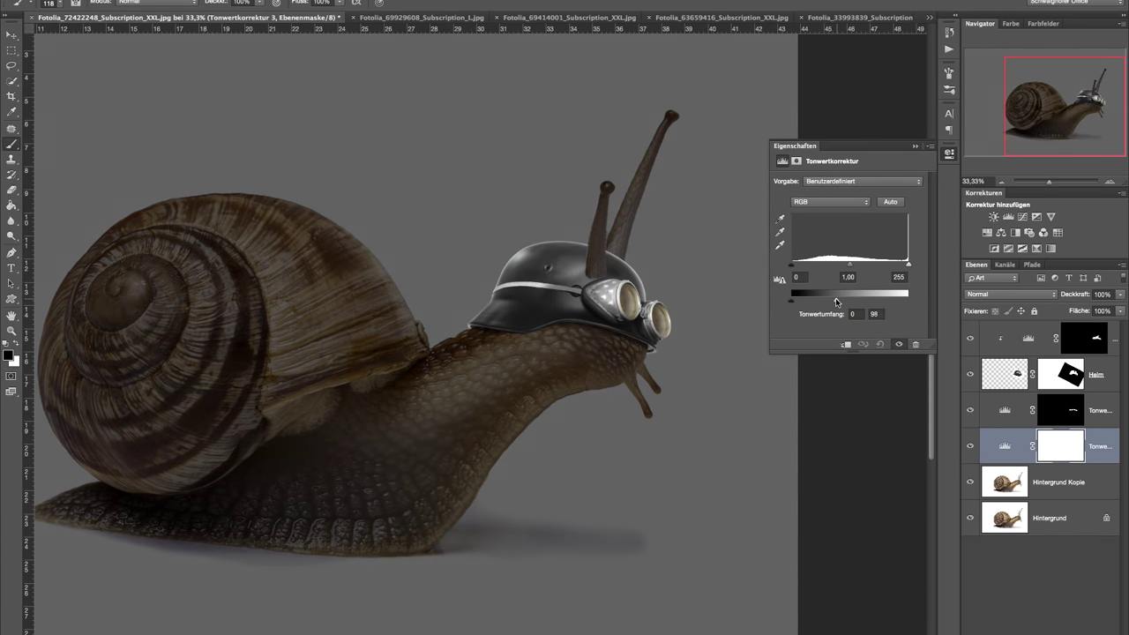
{"action": "left_click", "coordinate": [915, 145]}
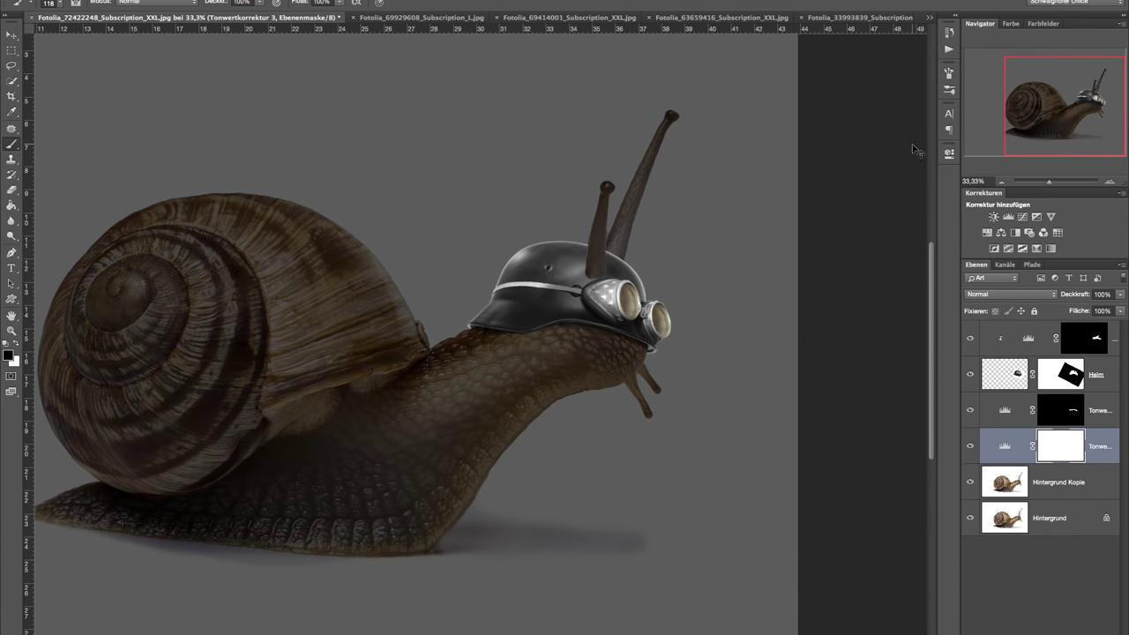
{"action": "key", "text": "ctrl+i"}
- Paint a white shadow under the helmet on that mask and set the layer opacity to 71%
{"action": "left_click_drag", "start_coordinate": [599, 273], "coordinate": [593, 280]}
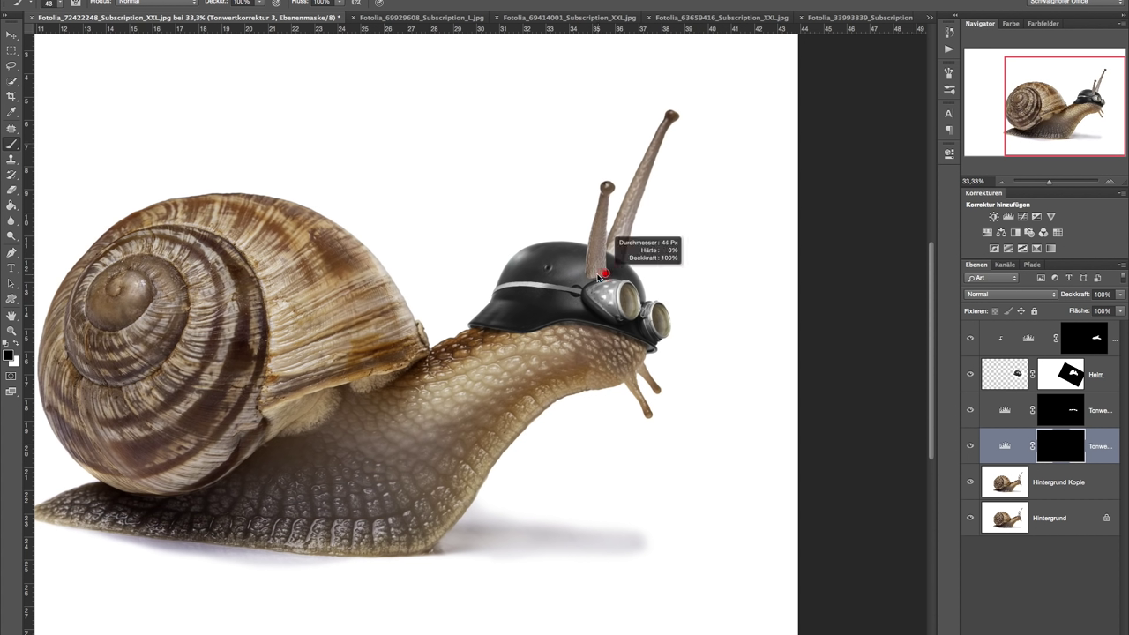
{"action": "left_click_drag", "start_coordinate": [593, 279], "coordinate": [597, 281]}
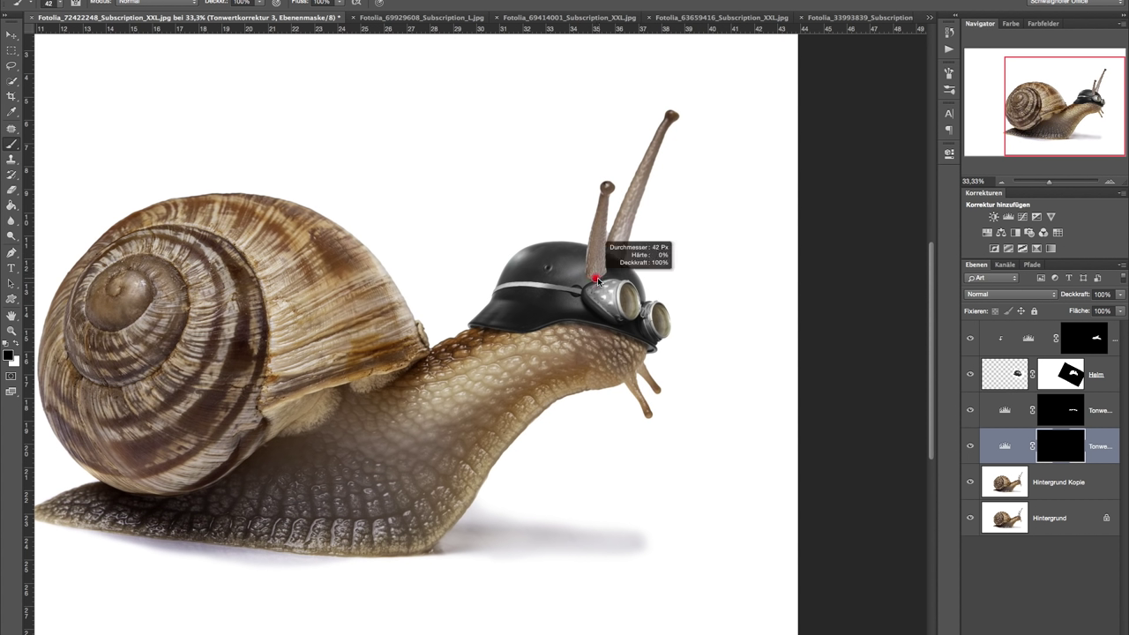
{"action": "key", "text": "x"}
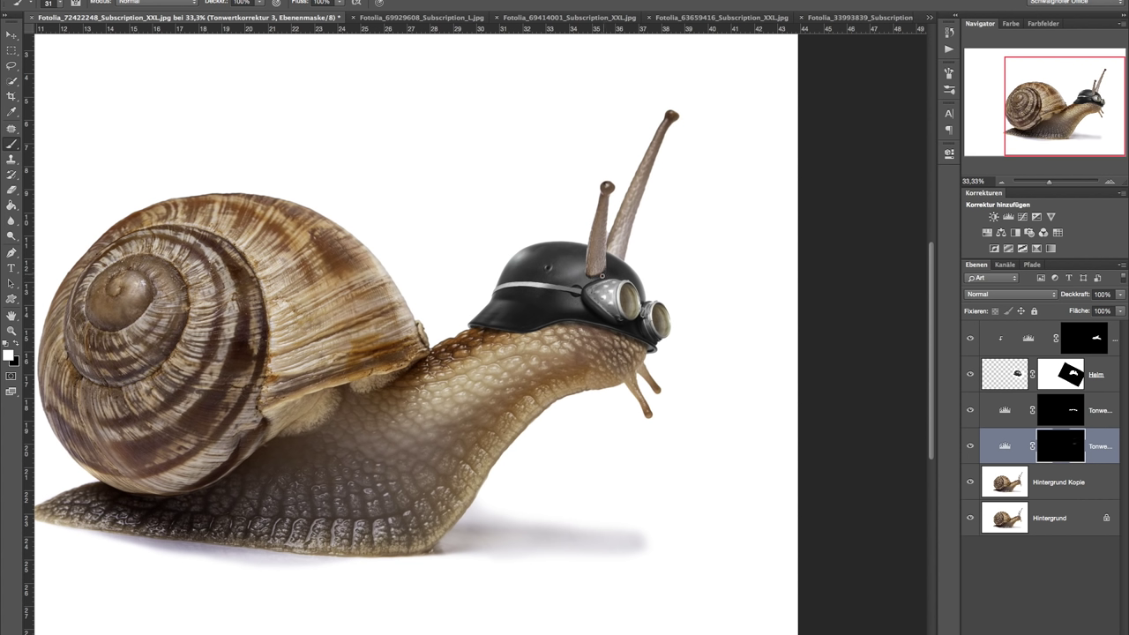
{"action": "left_click_drag", "start_coordinate": [613, 273], "coordinate": [635, 273]}
{"action": "left_click_drag", "start_coordinate": [1083, 295], "coordinate": [1069, 297]}
{"action": "key", "text": "x"}
{"action": "left_click", "coordinate": [999, 182]}
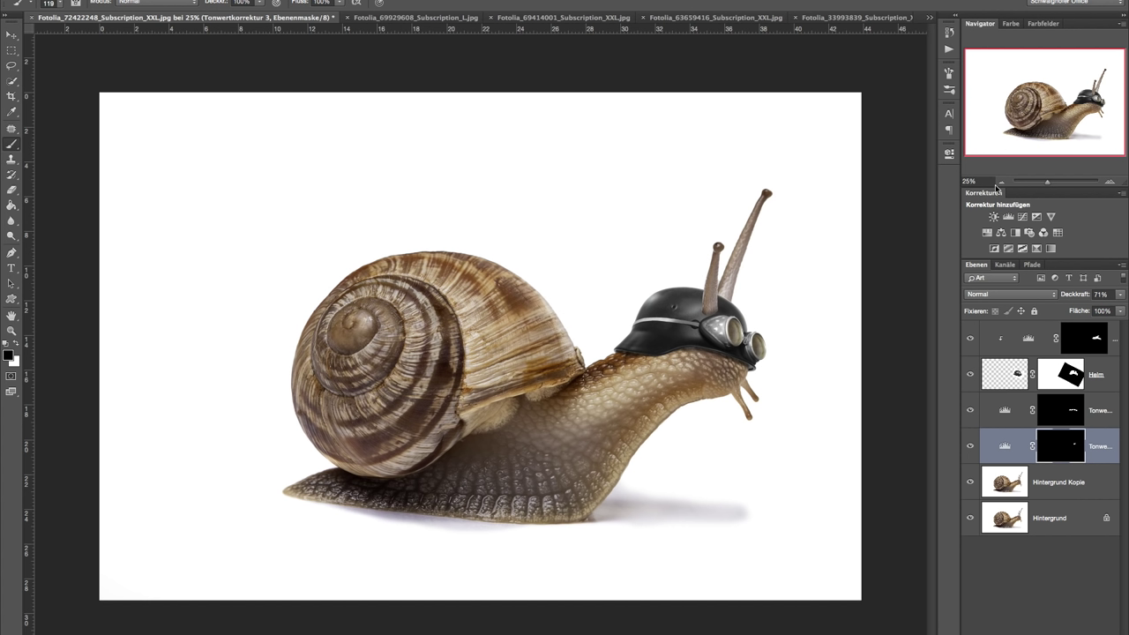
- Compare the image with tonal corrections off, then select the helmet and both Tonwertkorrektur layers
{"action": "left_click", "coordinate": [1014, 405]}
{"action": "left_click", "coordinate": [970, 411]}
{"action": "left_click", "coordinate": [970, 448]}
{"action": "left_click", "coordinate": [969, 448]}
{"action": "left_click", "coordinate": [991, 457]}
{"action": "left_click", "coordinate": [1008, 332], "text": "shift"}
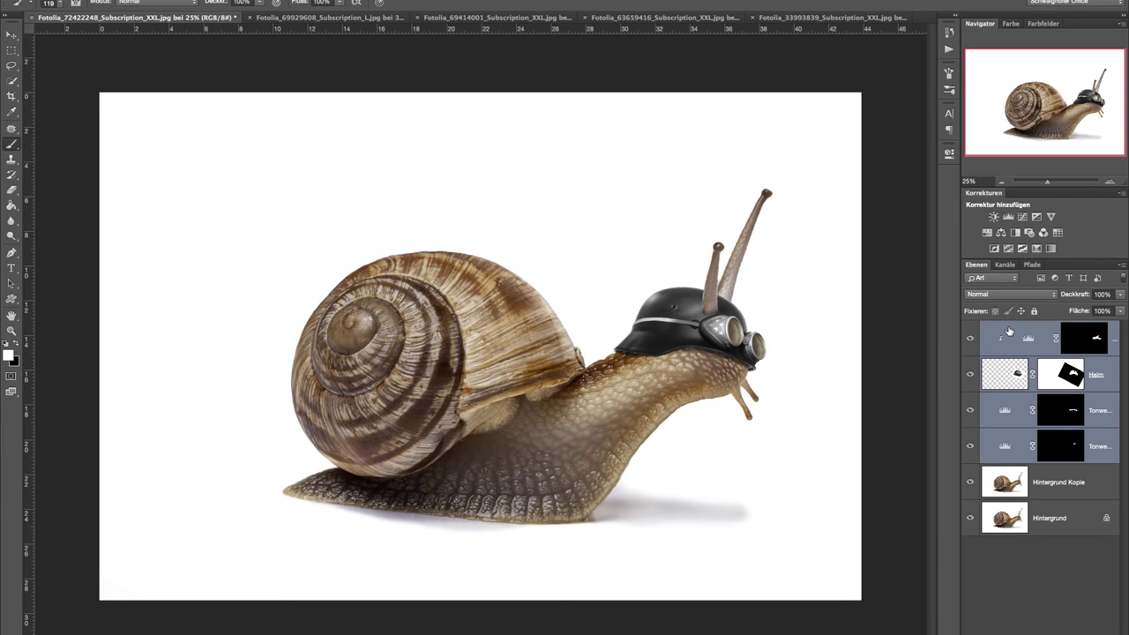
- Group the selected layers and name the group 'Helm'
{"action": "key", "text": "ctrl+g"}
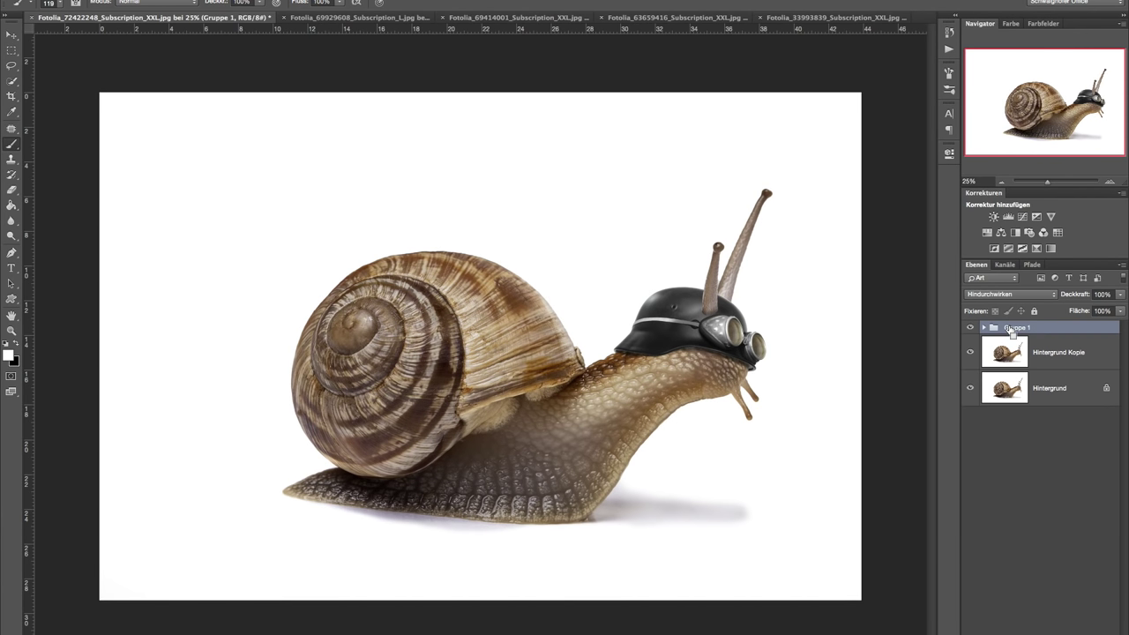
{"action": "double_click", "coordinate": [1017, 327]}
{"action": "type", "text": "Helm"}
{"action": "key", "text": "Return"}
- Toggle the Hintergrund Kopie and helmet visibility to check the Helm group
{"action": "right_click", "coordinate": [1071, 329]}
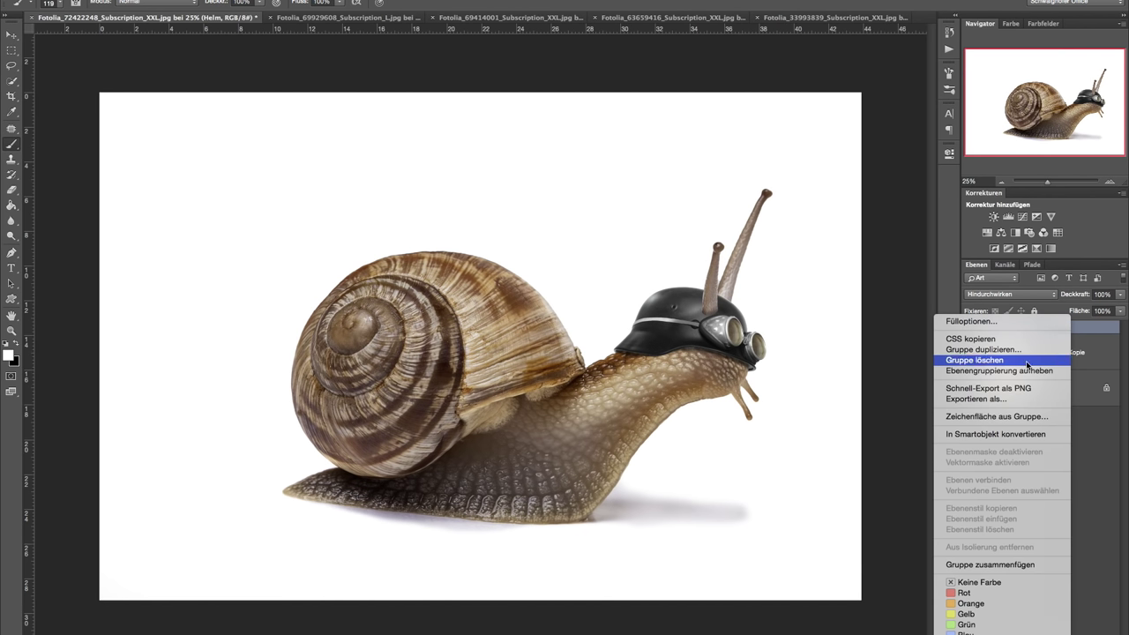
{"action": "left_click", "coordinate": [980, 627]}
{"action": "left_click", "coordinate": [970, 352]}
{"action": "left_click", "coordinate": [972, 328]}
{"action": "left_click", "coordinate": [970, 352]}
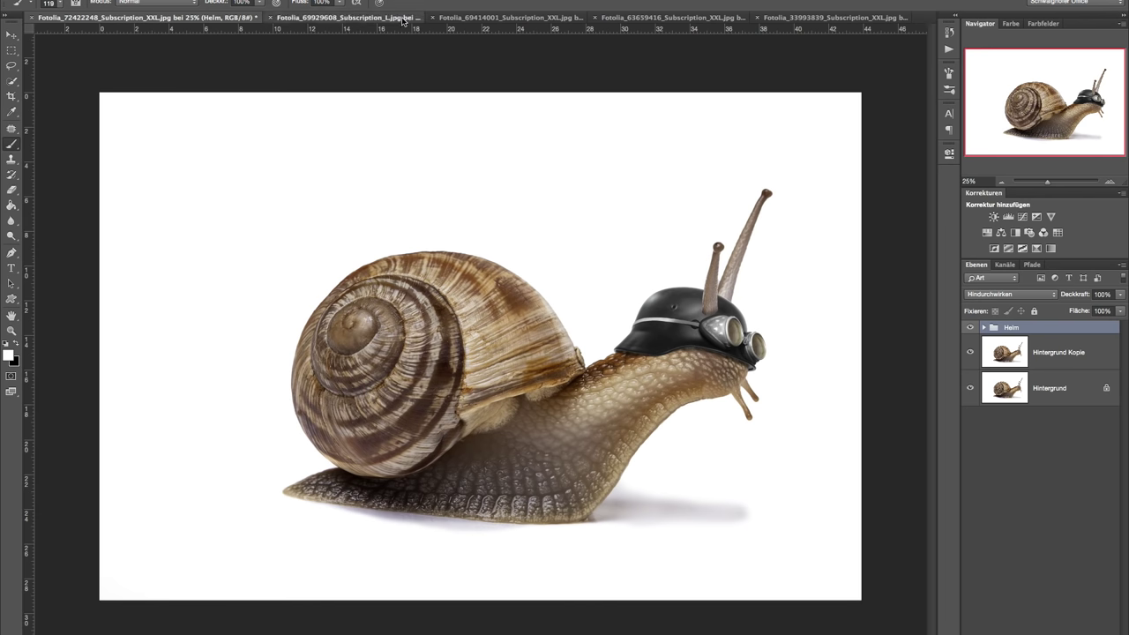
- Browse the open image tabs and settle on the rocket-driver photo
{"action": "left_click", "coordinate": [335, 17]}
{"action": "left_click", "coordinate": [492, 17]}
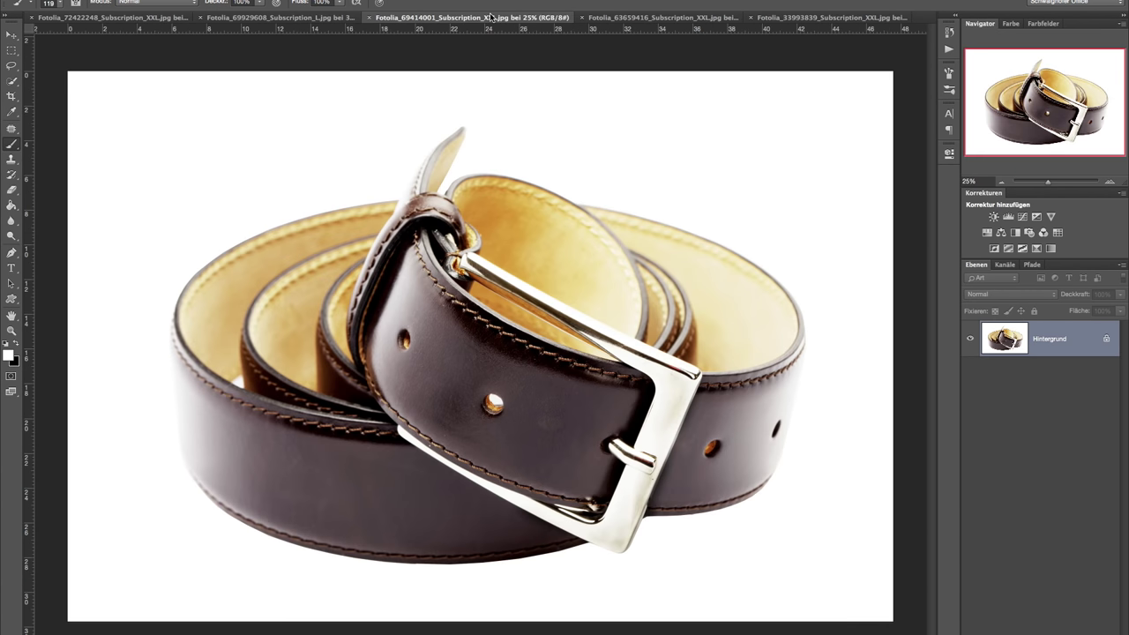
{"action": "left_click", "coordinate": [651, 17]}
{"action": "left_click", "coordinate": [776, 18]}
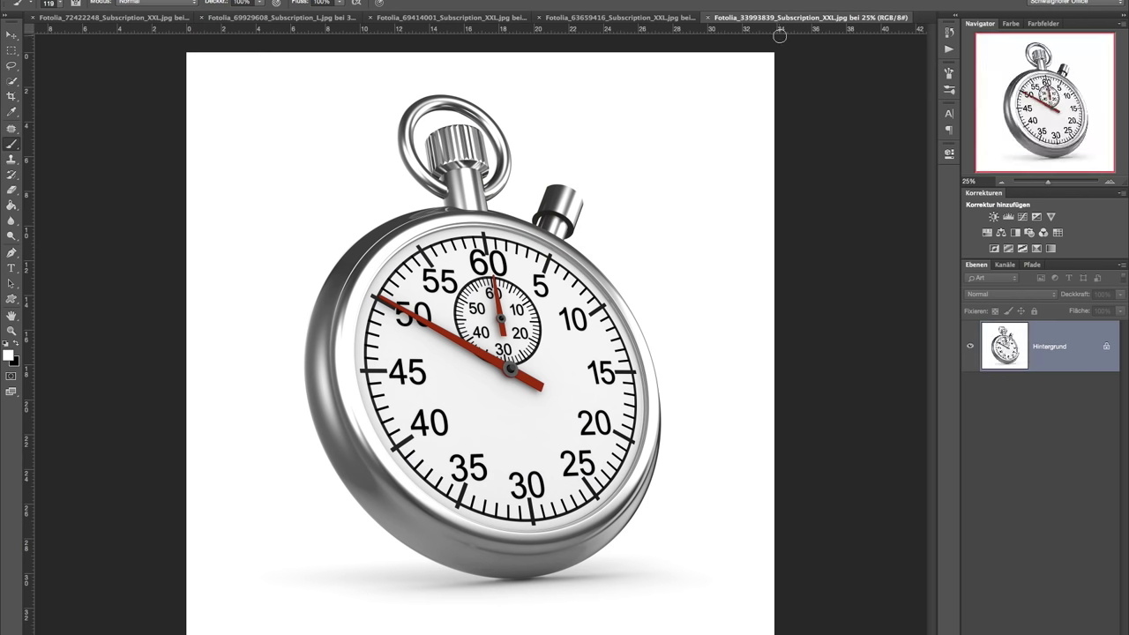
{"action": "left_click", "coordinate": [652, 18]}
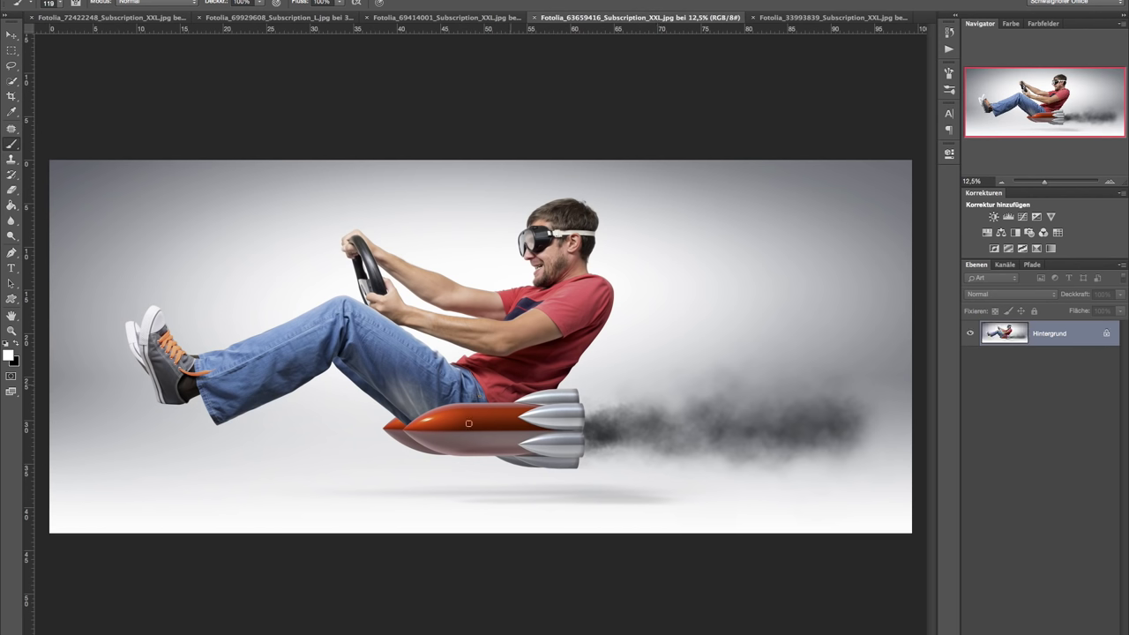
- Lasso the rocket and smoke, copy them to a new layer, and drag it onto the snail document
{"action": "left_click", "coordinate": [15, 66]}
{"action": "left_click_drag", "start_coordinate": [576, 479], "coordinate": [618, 411]}
{"action": "mouse_move", "coordinate": [520, 479]}
{"action": "left_mouse_down"}
{"action": "mouse_move", "coordinate": [842, 493]}
{"action": "mouse_move", "coordinate": [900, 379]}
{"action": "mouse_move", "coordinate": [754, 329]}
{"action": "mouse_move", "coordinate": [542, 390]}
{"action": "mouse_move", "coordinate": [455, 399]}
{"action": "mouse_move", "coordinate": [402, 426]}
{"action": "mouse_move", "coordinate": [421, 452]}
{"action": "mouse_move", "coordinate": [468, 468]}
{"action": "left_mouse_up"}
{"action": "left_click_drag", "start_coordinate": [515, 475], "coordinate": [529, 480]}
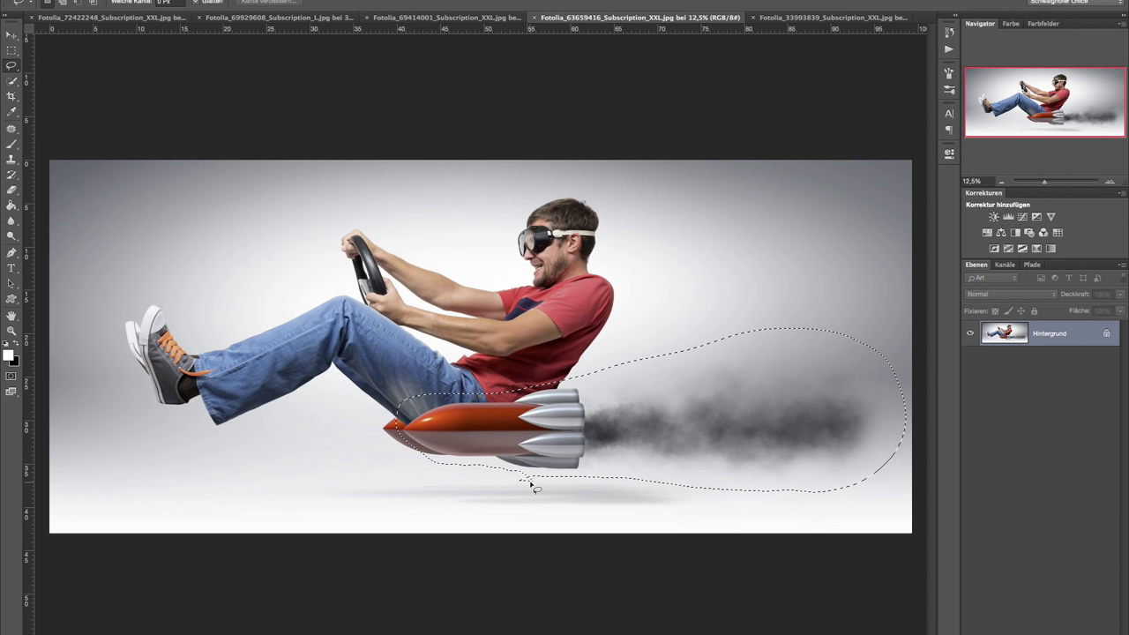
{"action": "key", "text": "ctrl+j"}
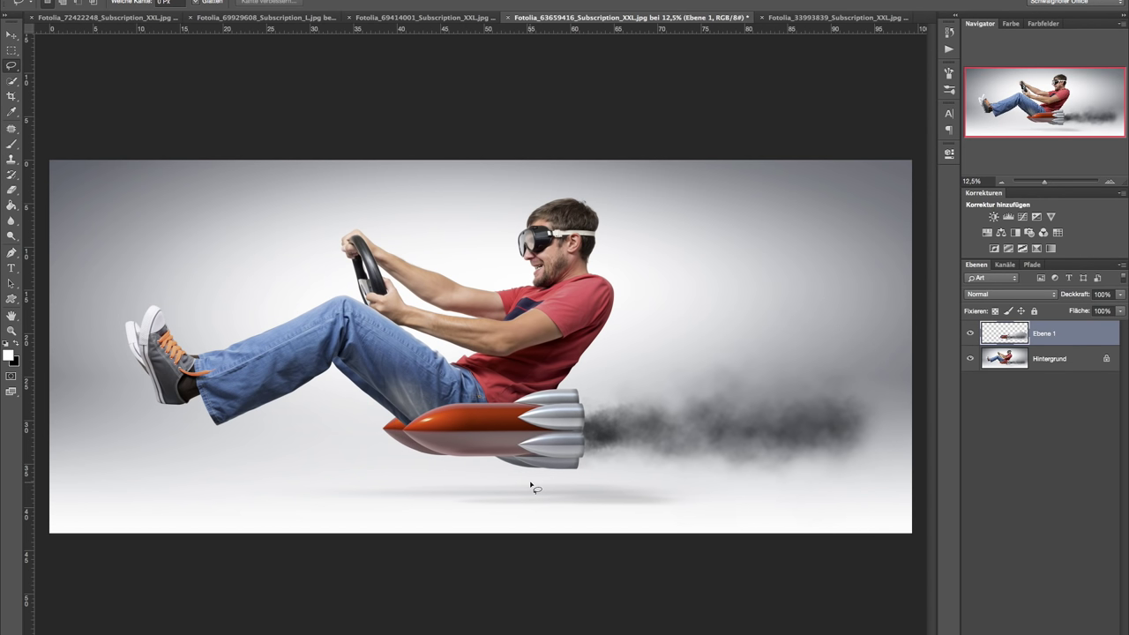
{"action": "left_click", "coordinate": [14, 38]}
{"action": "left_click_drag", "start_coordinate": [499, 427], "coordinate": [155, 17]}
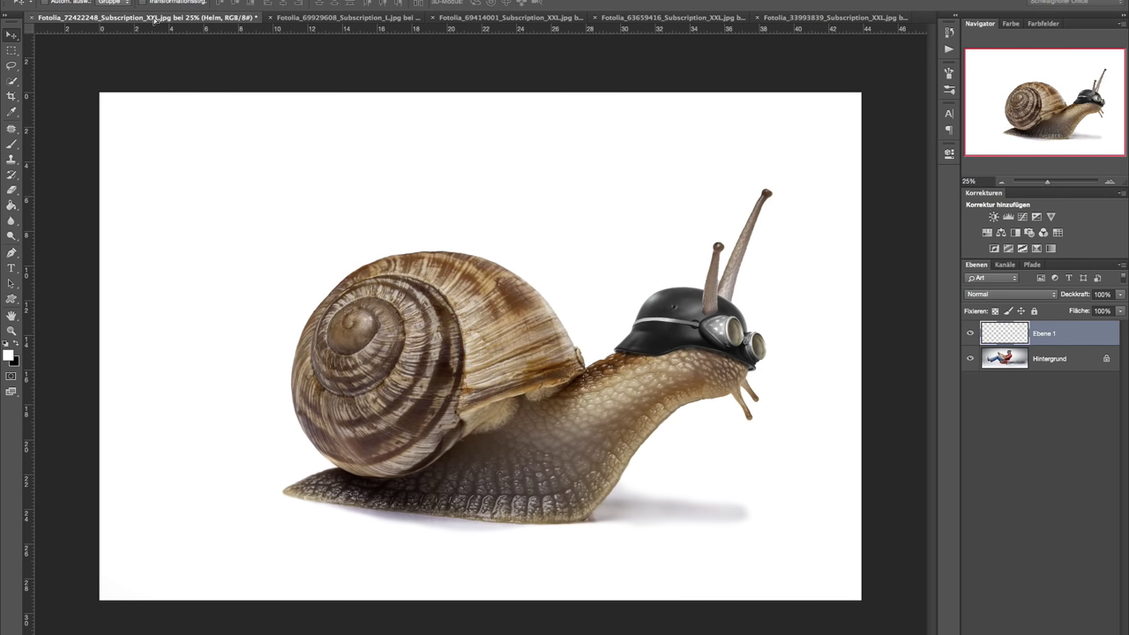
- Drop the rocket into the snail image and mirror it horizontally
{"action": "left_click_drag", "start_coordinate": [328, 300], "coordinate": [386, 360]}
{"action": "key", "text": "ctrl+t"}
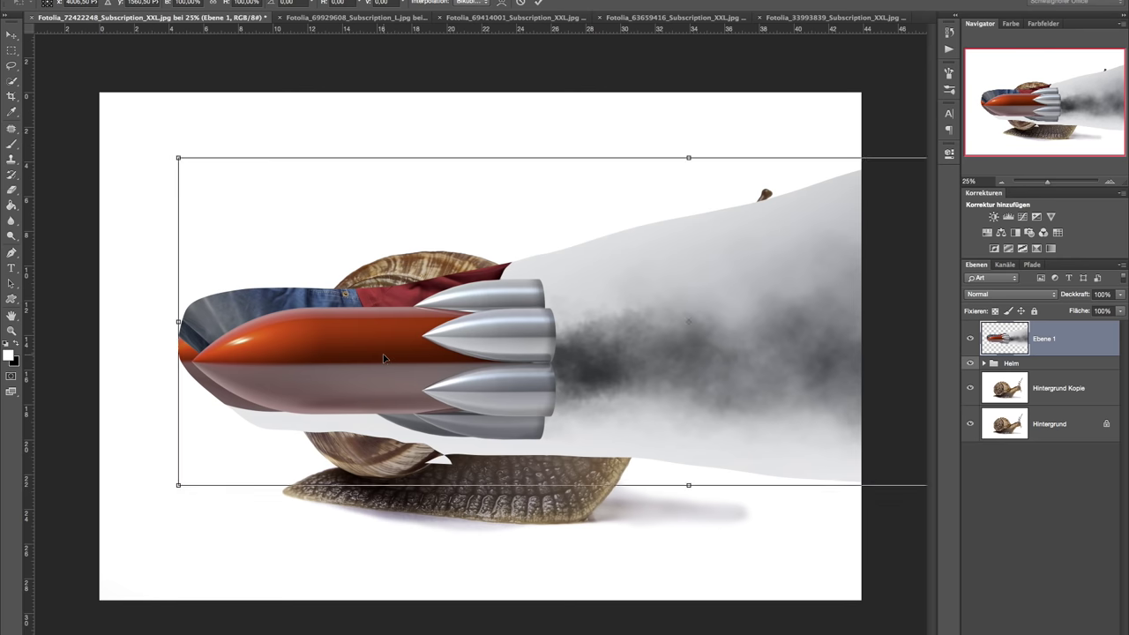
{"action": "right_click", "coordinate": [644, 326]}
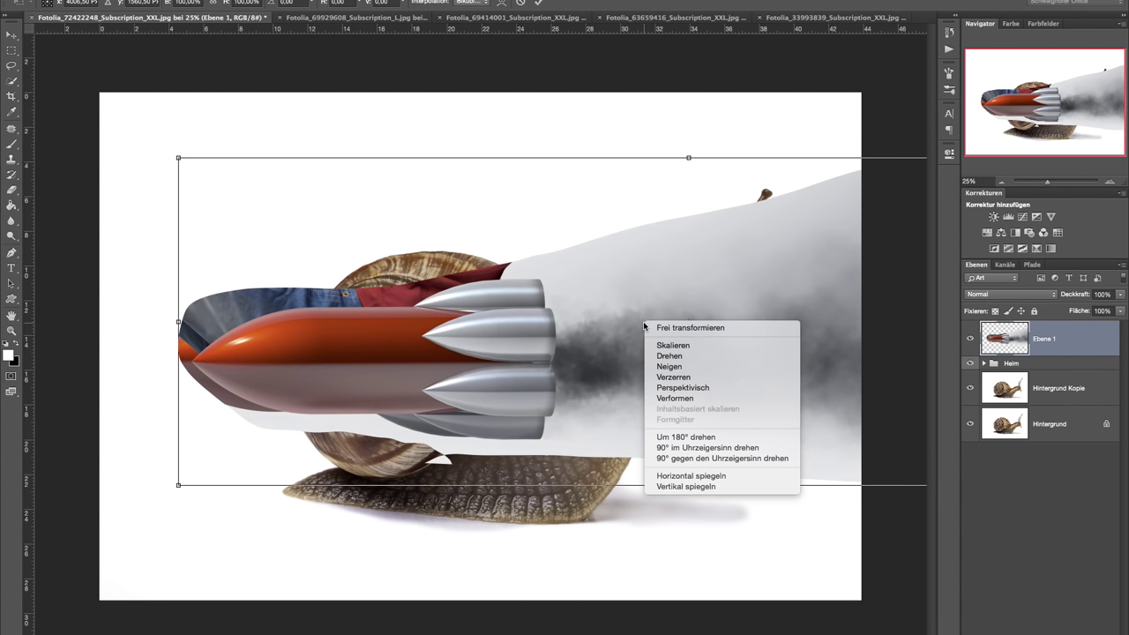
{"action": "left_click", "coordinate": [706, 476]}
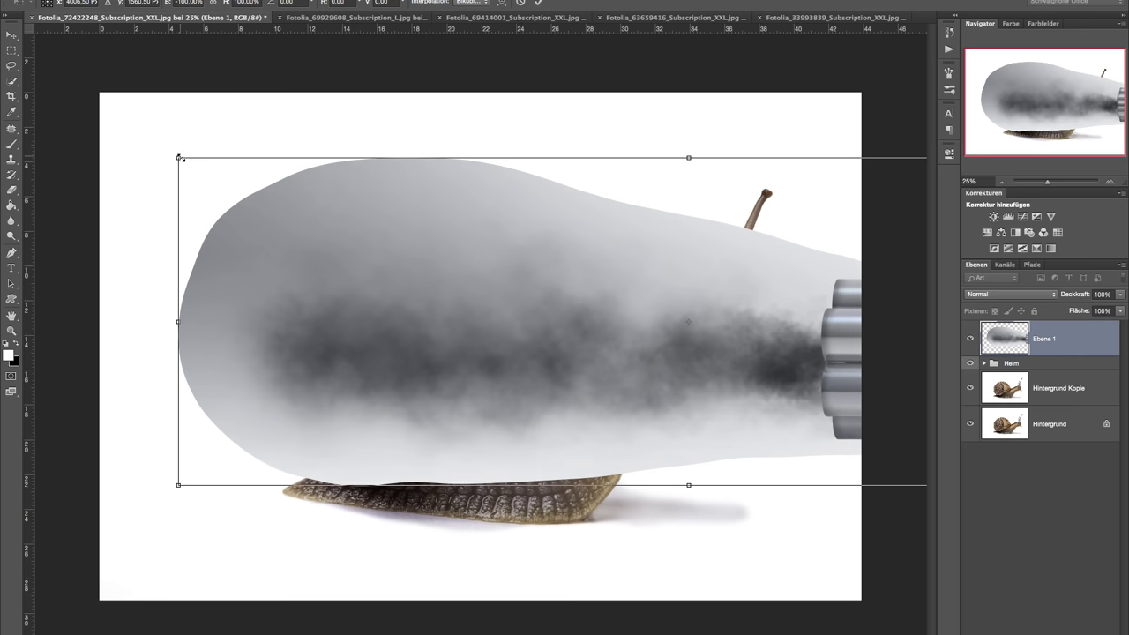
{"action": "left_click_drag", "start_coordinate": [180, 157], "coordinate": [517, 255]}
- Scale and position the rocket against the snail's shell, then restore 100% opacity
{"action": "mouse_move", "coordinate": [590, 338]}
{"action": "left_mouse_down"}
{"action": "mouse_move", "coordinate": [652, 350]}
{"action": "mouse_move", "coordinate": [362, 453]}
{"action": "left_mouse_up"}
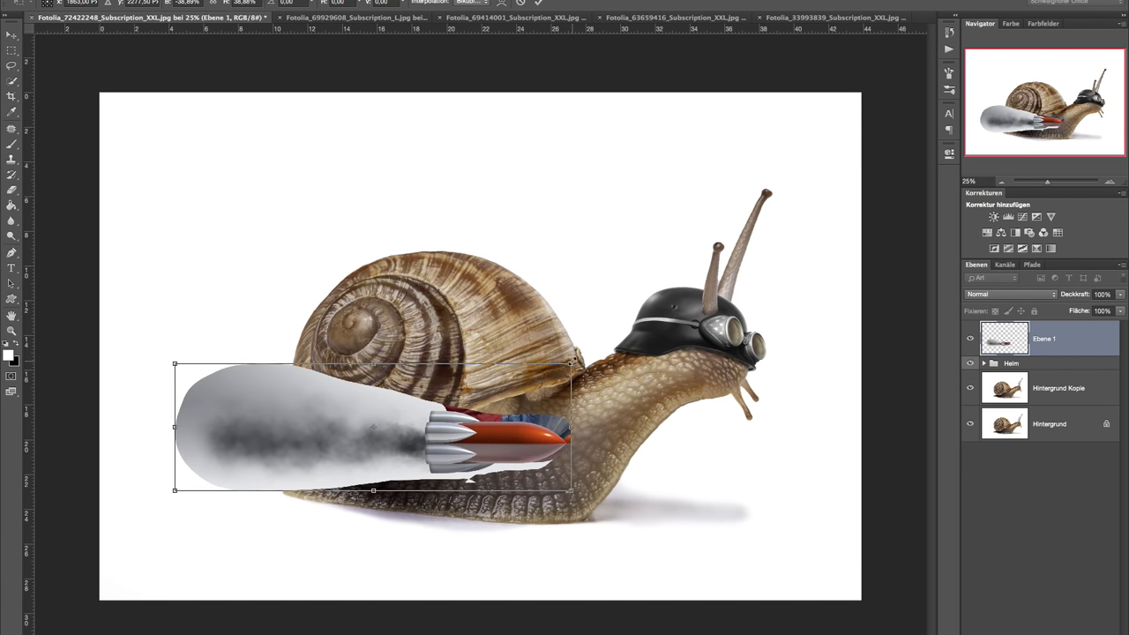
{"action": "left_click_drag", "start_coordinate": [572, 362], "coordinate": [530, 375]}
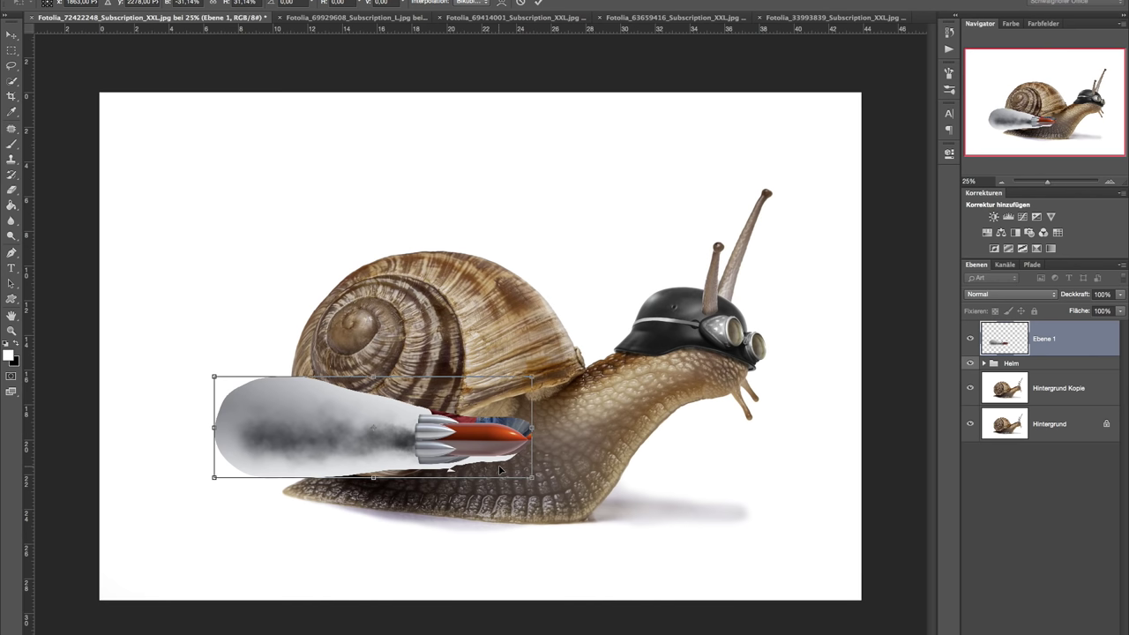
{"action": "left_click_drag", "start_coordinate": [532, 374], "coordinate": [574, 344]}
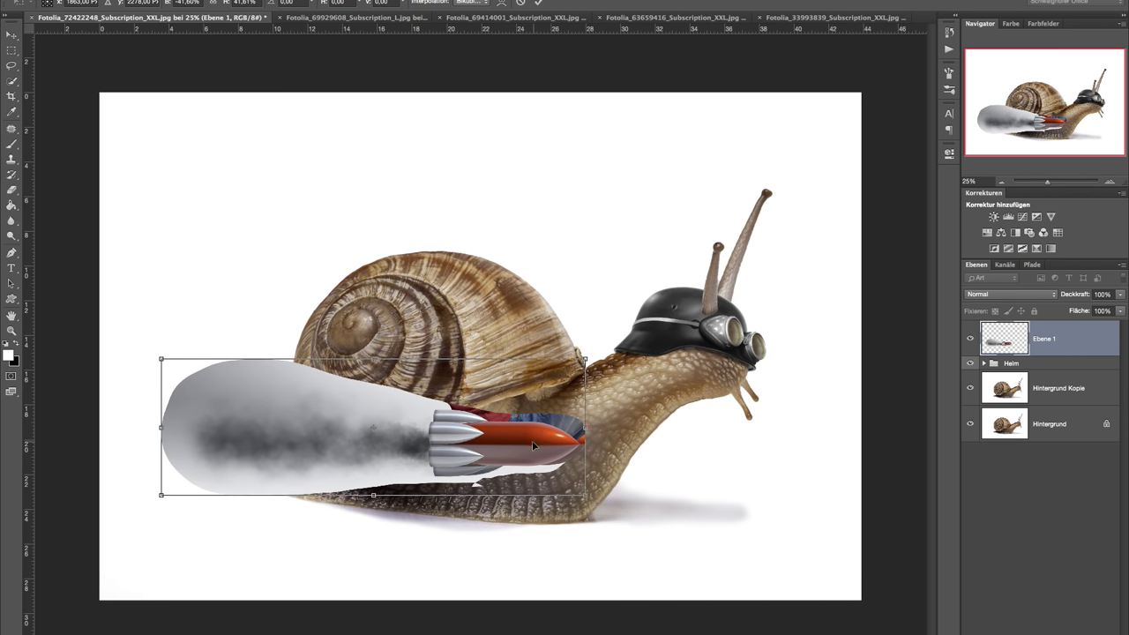
{"action": "left_click_drag", "start_coordinate": [532, 445], "coordinate": [455, 449]}
{"action": "left_click_drag", "start_coordinate": [1062, 301], "coordinate": [1035, 282]}
{"action": "left_click_drag", "start_coordinate": [518, 364], "coordinate": [528, 360]}
{"action": "mouse_move", "coordinate": [478, 449]}
{"action": "left_mouse_down"}
{"action": "mouse_move", "coordinate": [438, 450]}
{"action": "mouse_move", "coordinate": [518, 453]}
{"action": "left_mouse_up"}
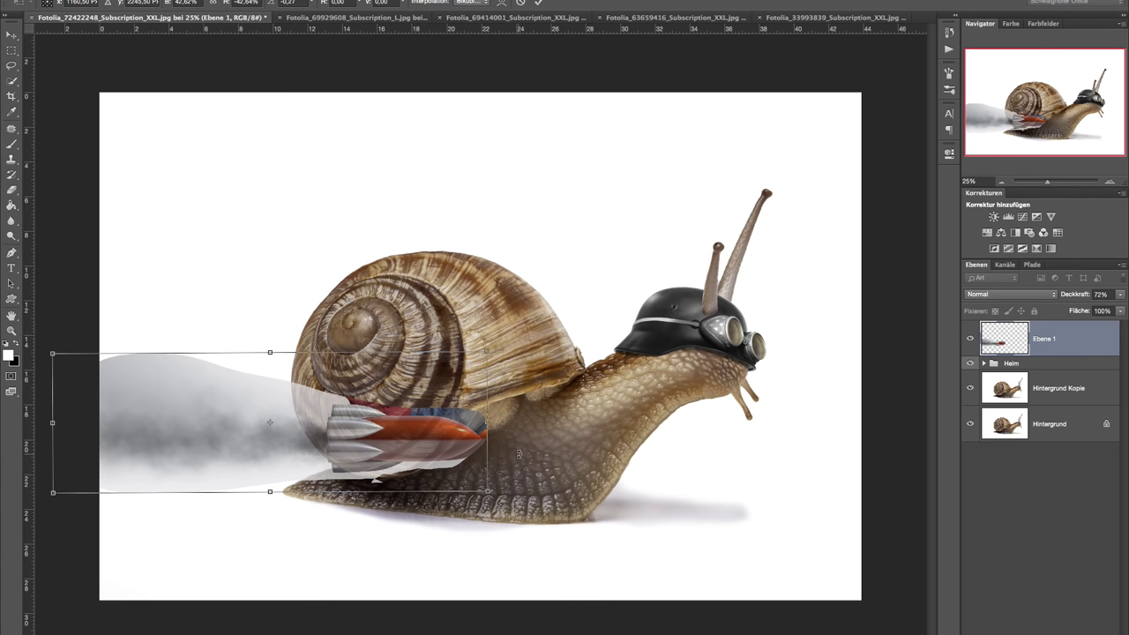
{"action": "left_click_drag", "start_coordinate": [488, 351], "coordinate": [493, 349]}
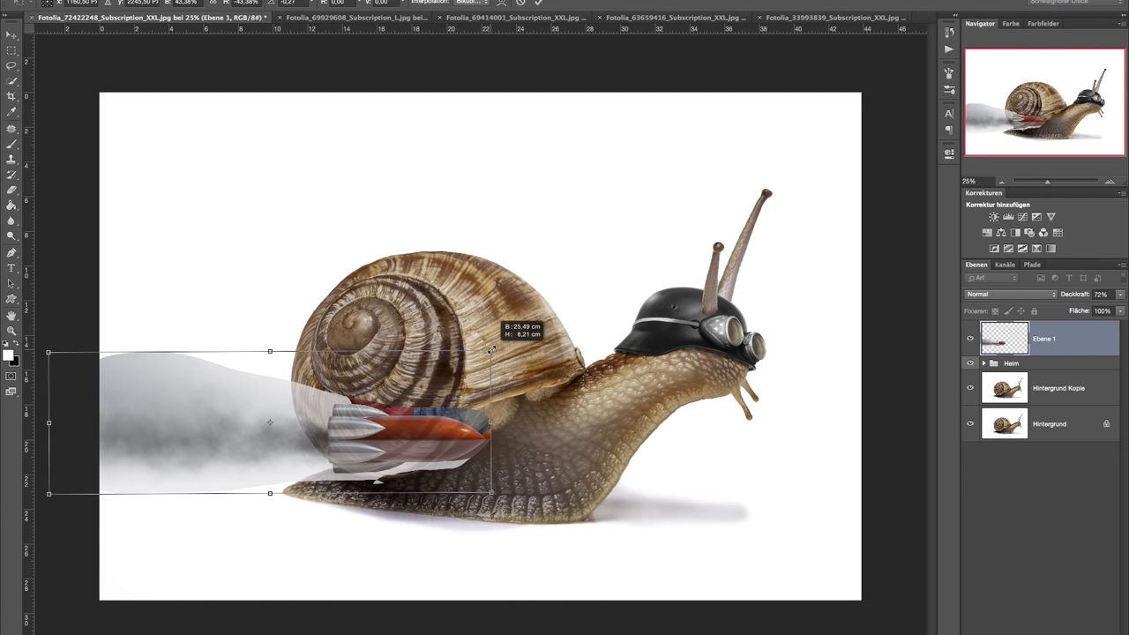
{"action": "left_click_drag", "start_coordinate": [461, 434], "coordinate": [448, 434]}
{"action": "key", "text": "Return"}
{"action": "left_click_drag", "start_coordinate": [1072, 295], "coordinate": [1118, 299]}
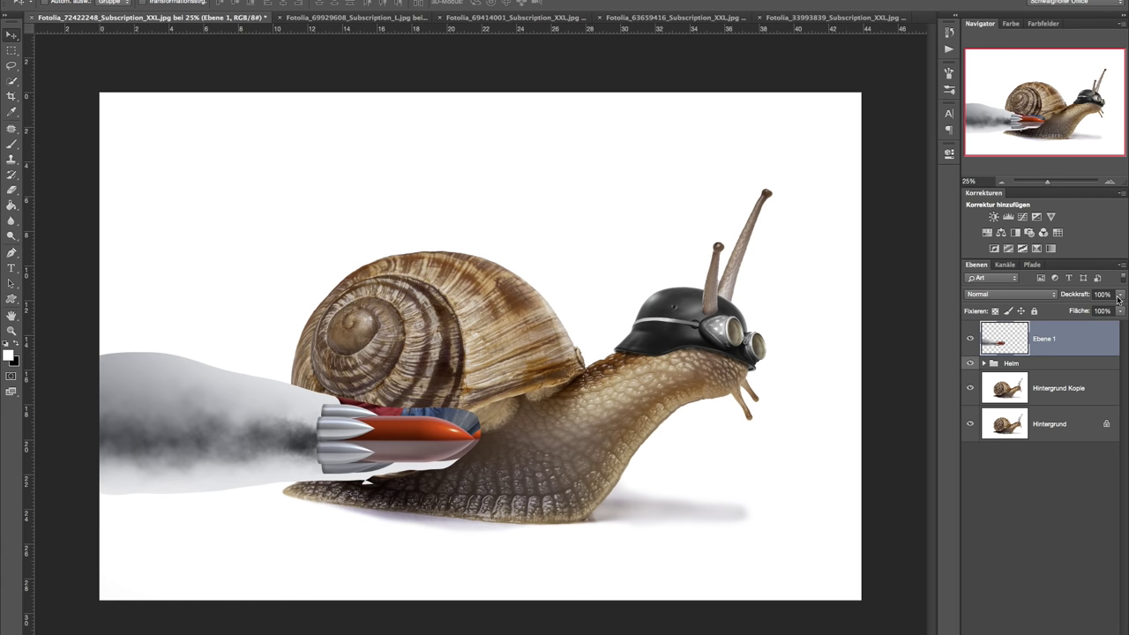
{"action": "left_click", "coordinate": [1111, 181]}
- Zoom to 100% and trace the rocket's lower edge with the Pen tool
{"action": "left_click", "coordinate": [1110, 181]}
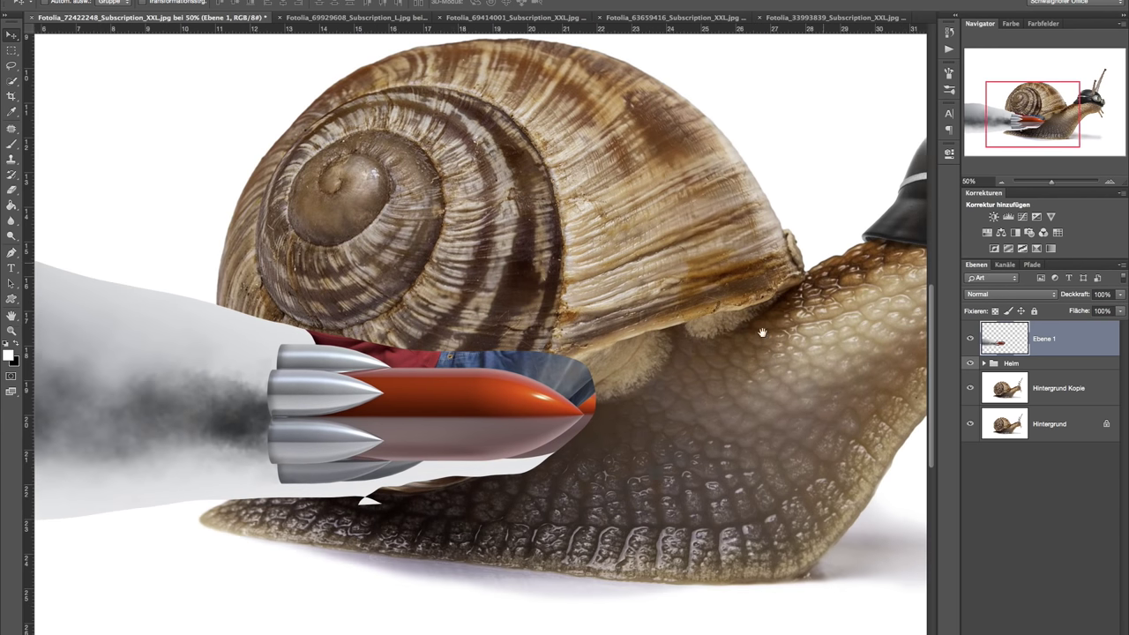
{"action": "left_click_drag", "start_coordinate": [704, 350], "coordinate": [813, 280]}
{"action": "left_click", "coordinate": [1111, 181]}
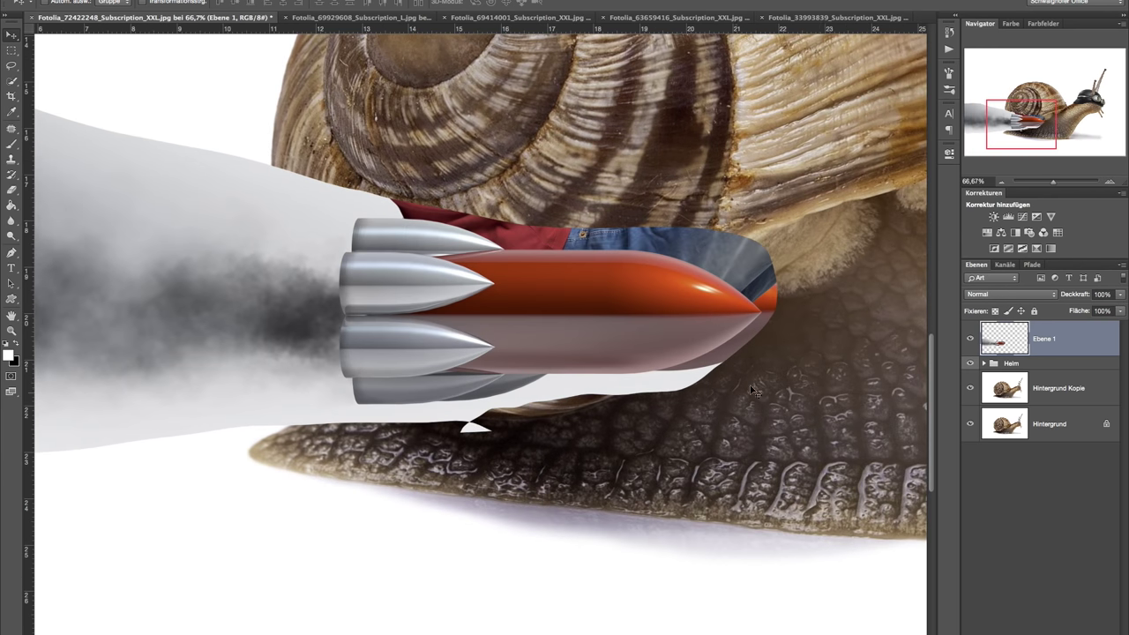
{"action": "left_click", "coordinate": [1105, 181]}
{"action": "left_click", "coordinate": [17, 253]}
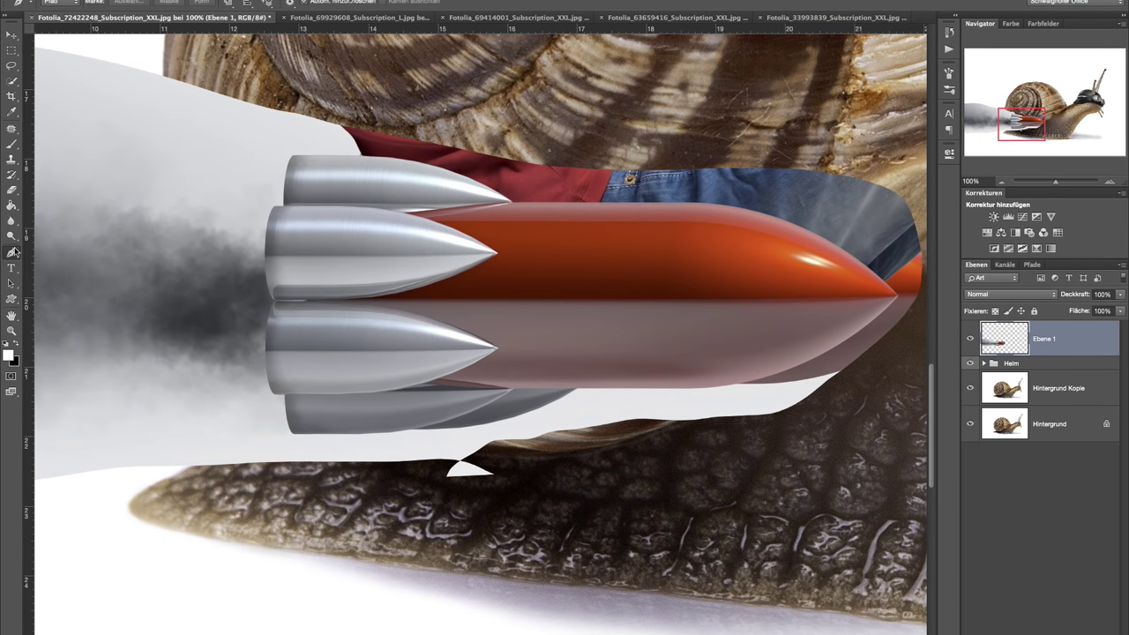
{"action": "left_click", "coordinate": [293, 433]}
{"action": "left_click", "coordinate": [411, 431]}
{"action": "mouse_move", "coordinate": [600, 377]}
{"action": "left_mouse_down"}
{"action": "mouse_move", "coordinate": [659, 338]}
{"action": "mouse_move", "coordinate": [654, 349]}
{"action": "left_mouse_up"}
{"action": "left_click", "coordinate": [706, 389]}
- Continue the path around the rocket's nose and along its top edge
{"action": "left_click_drag", "start_coordinate": [899, 303], "coordinate": [894, 199]}
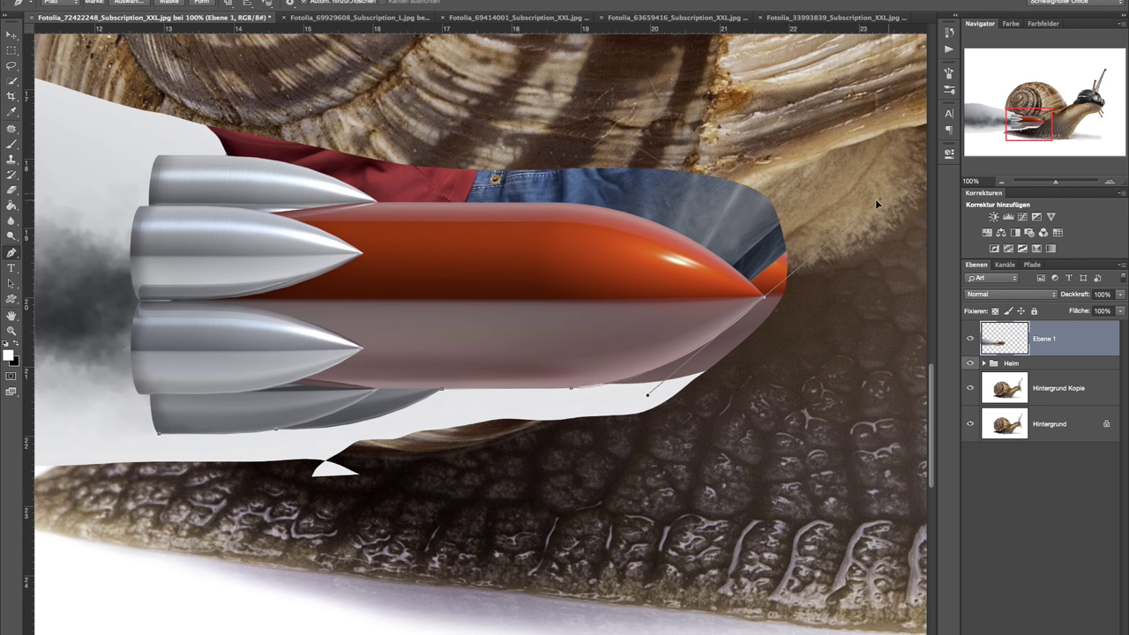
{"action": "left_click_drag", "start_coordinate": [893, 199], "coordinate": [849, 218]}
{"action": "left_click", "coordinate": [764, 294], "text": "alt"}
{"action": "left_click_drag", "start_coordinate": [497, 214], "coordinate": [437, 199]}
{"action": "left_click_drag", "start_coordinate": [437, 199], "coordinate": [445, 197]}
{"action": "left_click", "coordinate": [565, 206]}
{"action": "left_click", "coordinate": [380, 207]}
{"action": "left_click_drag", "start_coordinate": [240, 158], "coordinate": [158, 159]}
- Trace around the smoke trail and bring the path back to its starting point
{"action": "left_click_drag", "start_coordinate": [227, 239], "coordinate": [675, 312]}
{"action": "mouse_move", "coordinate": [609, 232]}
{"action": "left_mouse_down"}
{"action": "mouse_move", "coordinate": [410, 89]}
{"action": "mouse_move", "coordinate": [472, 82]}
{"action": "left_mouse_up"}
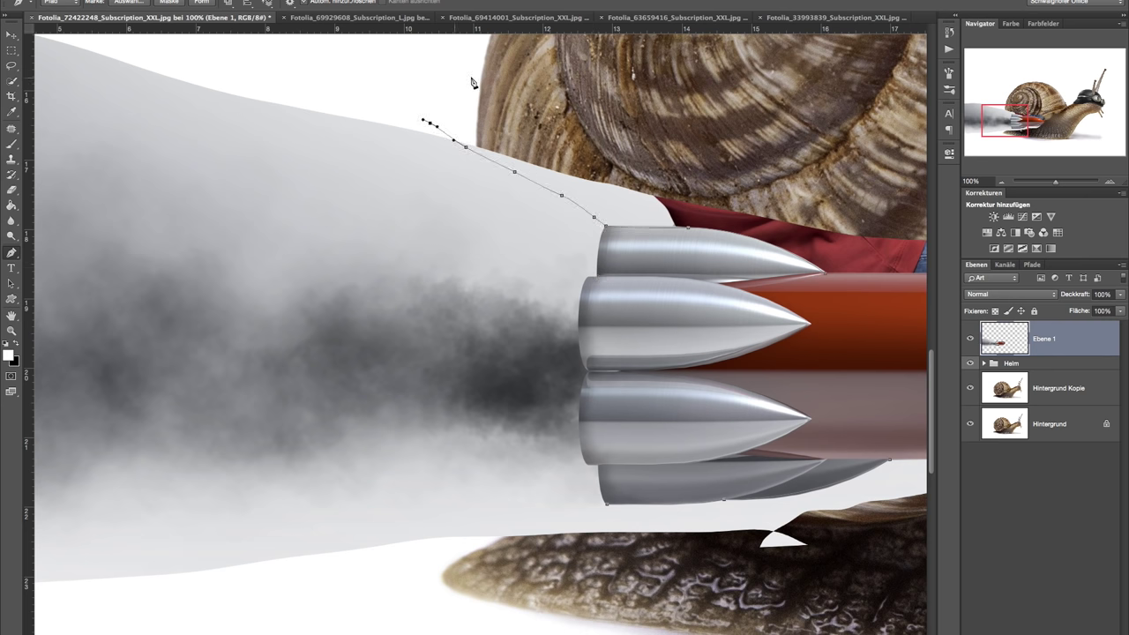
{"action": "left_click_drag", "start_coordinate": [758, 345], "coordinate": [485, 382]}
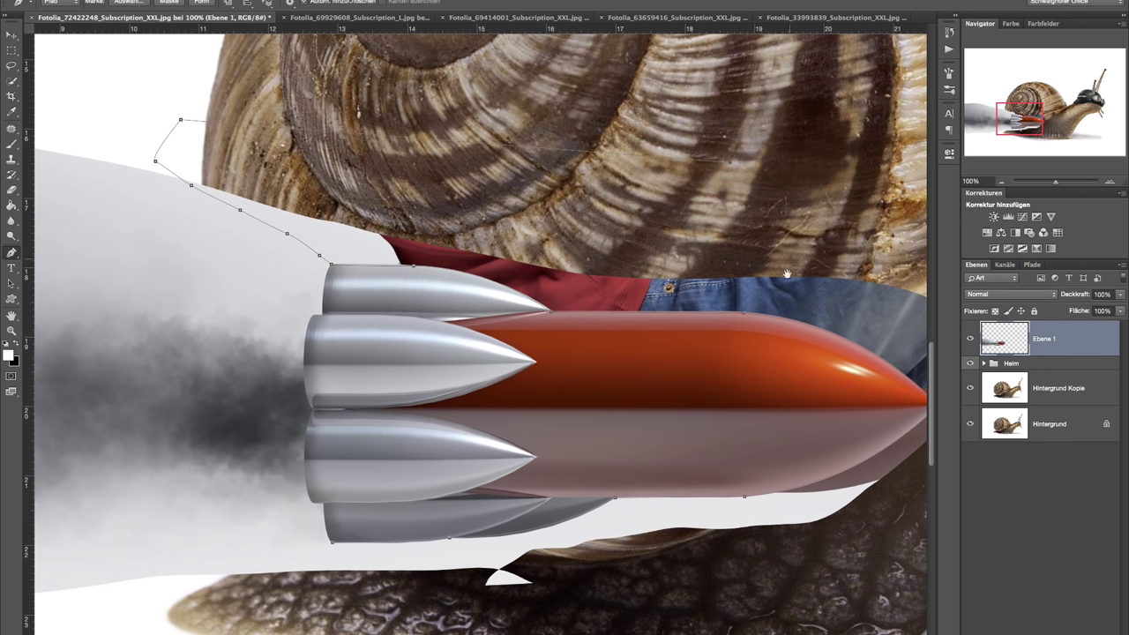
{"action": "left_click_drag", "start_coordinate": [787, 273], "coordinate": [491, 269]}
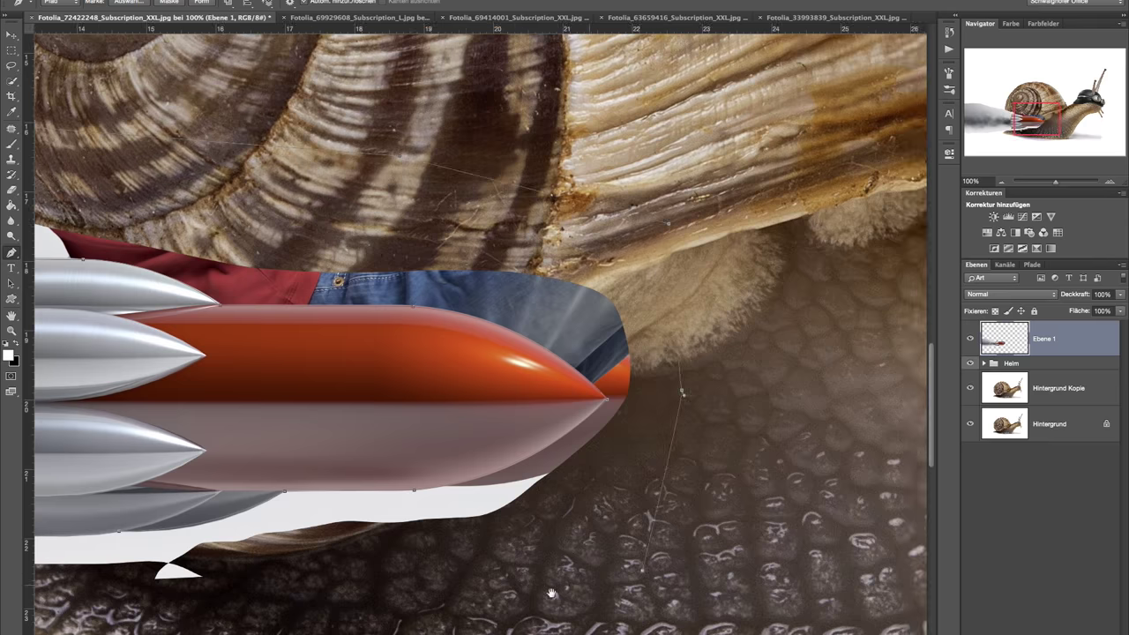
{"action": "mouse_move", "coordinate": [551, 594]}
{"action": "left_mouse_down"}
{"action": "mouse_move", "coordinate": [842, 453]}
{"action": "mouse_move", "coordinate": [920, 391]}
{"action": "left_mouse_up"}
{"action": "left_click", "coordinate": [237, 431]}
{"action": "left_click", "coordinate": [176, 405]}
{"action": "left_click", "coordinate": [371, 327]}
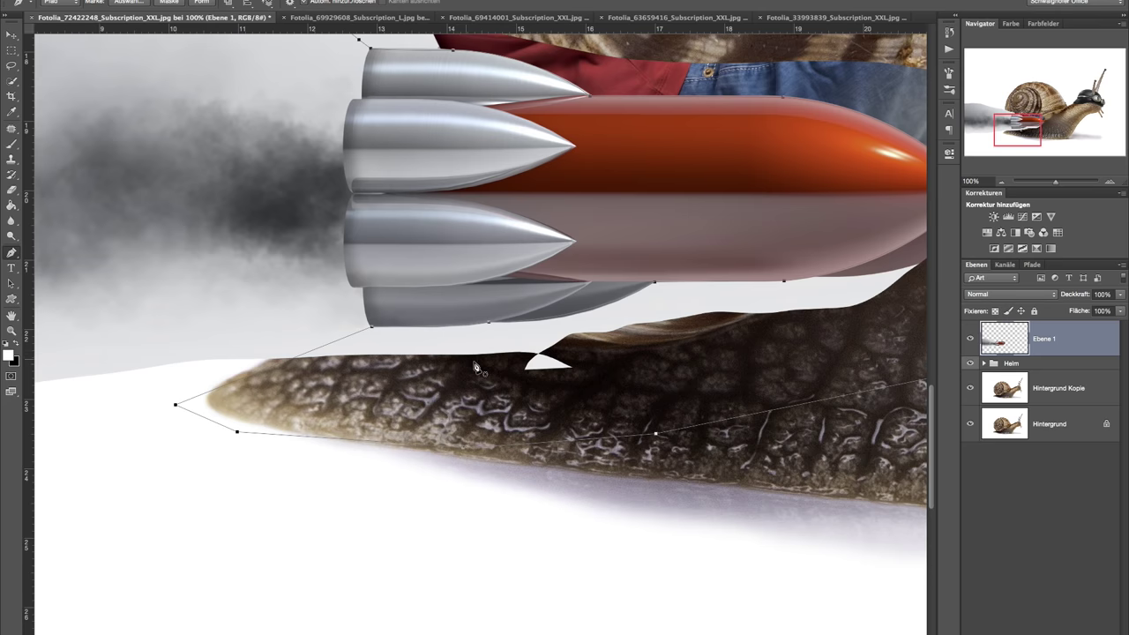
{"action": "right_click", "coordinate": [470, 358]}
{"action": "left_click", "coordinate": [561, 412]}
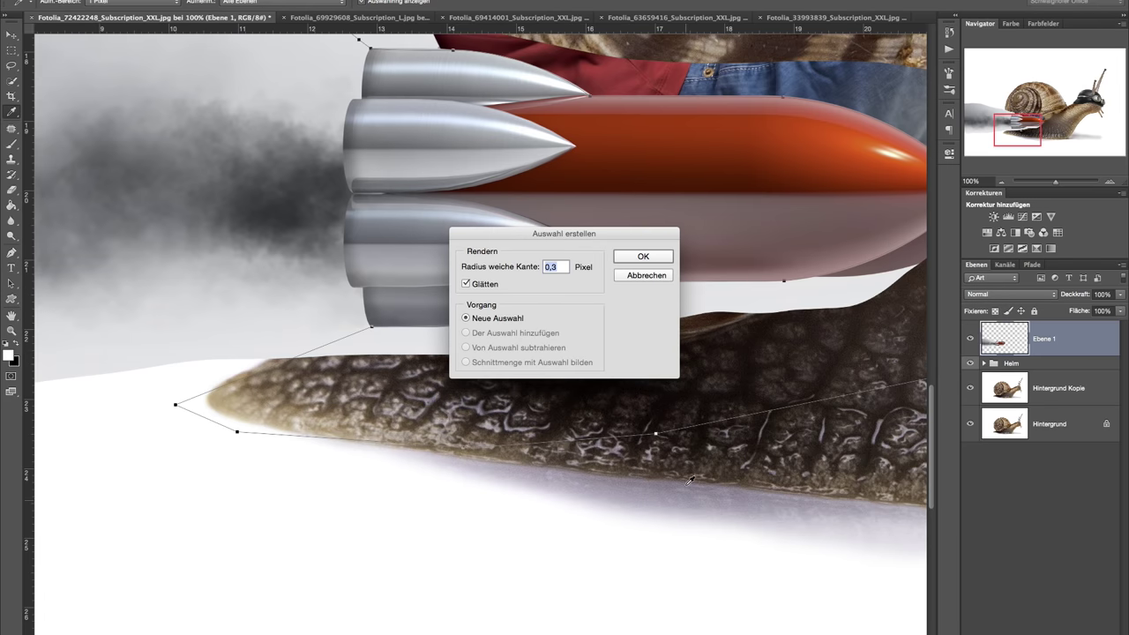
{"action": "left_click", "coordinate": [641, 256]}
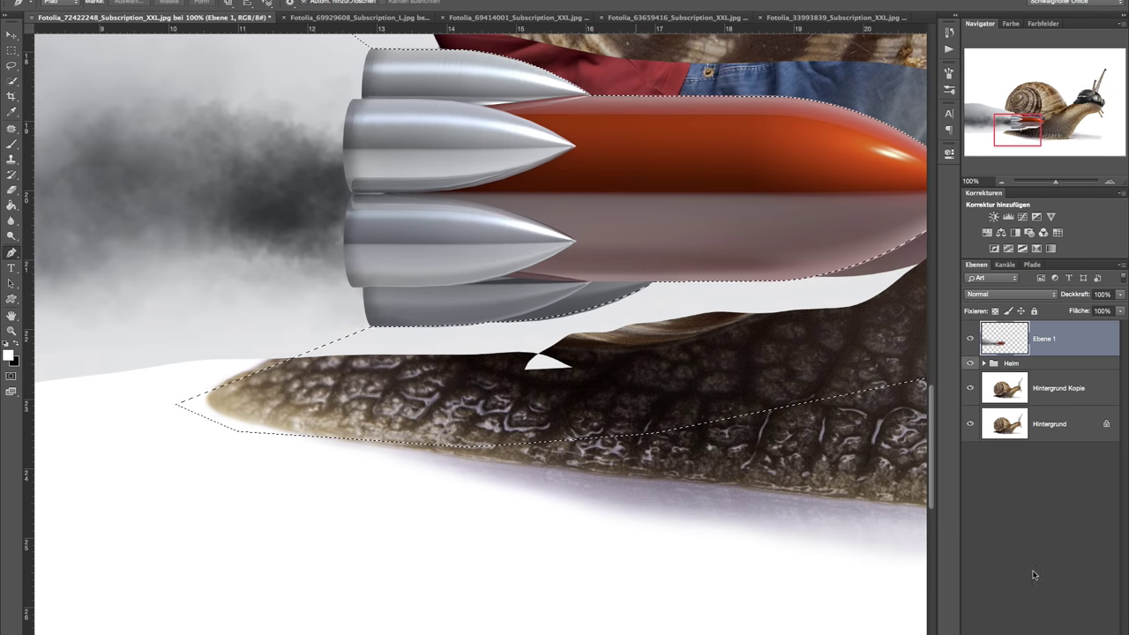
{"action": "left_click", "coordinate": [999, 182]}
{"action": "left_click", "coordinate": [1000, 181]}
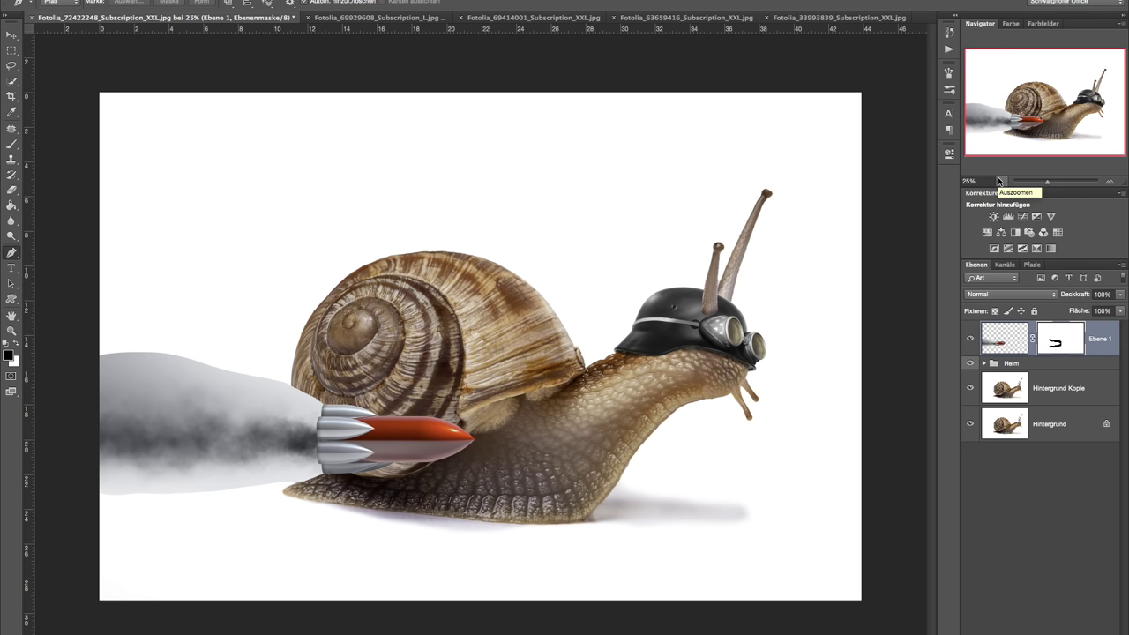
{"action": "left_click", "coordinate": [1109, 183]}
{"action": "left_click", "coordinate": [1109, 183]}
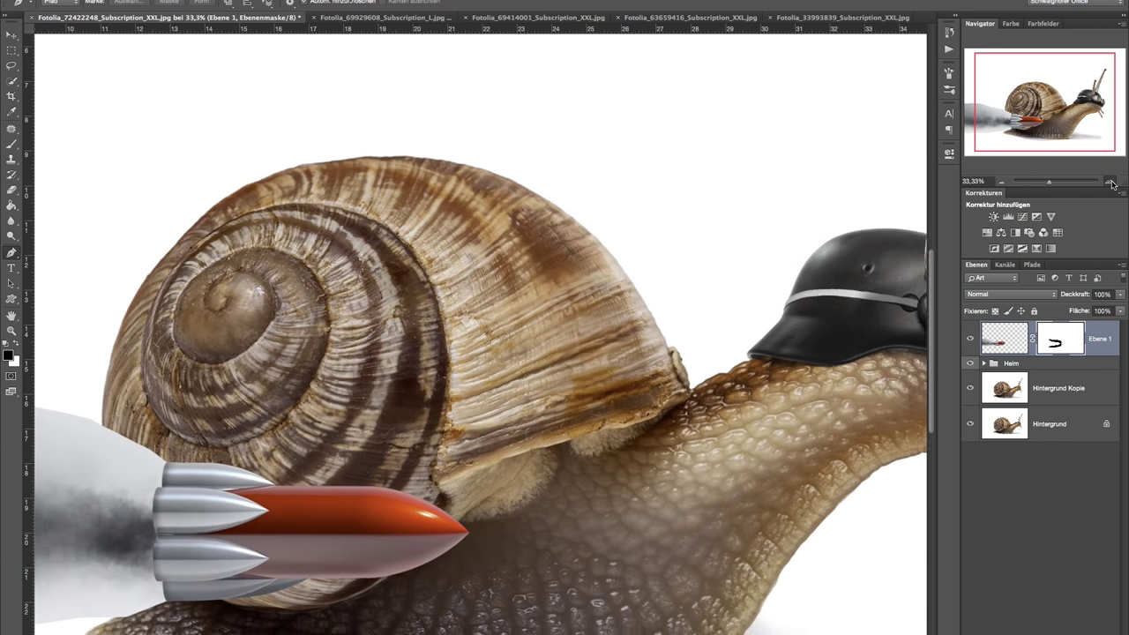
{"action": "left_click_drag", "start_coordinate": [541, 456], "coordinate": [926, 247]}
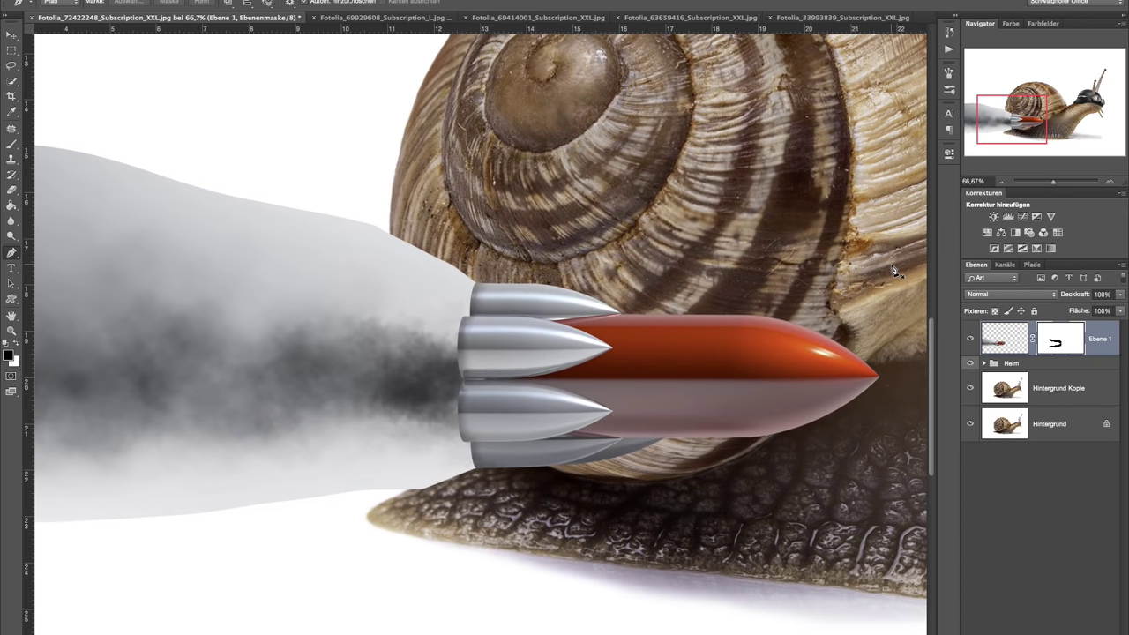
- Select the smoke trail with the Quick Selection tool at brush size 44
{"action": "left_click", "coordinate": [16, 83]}
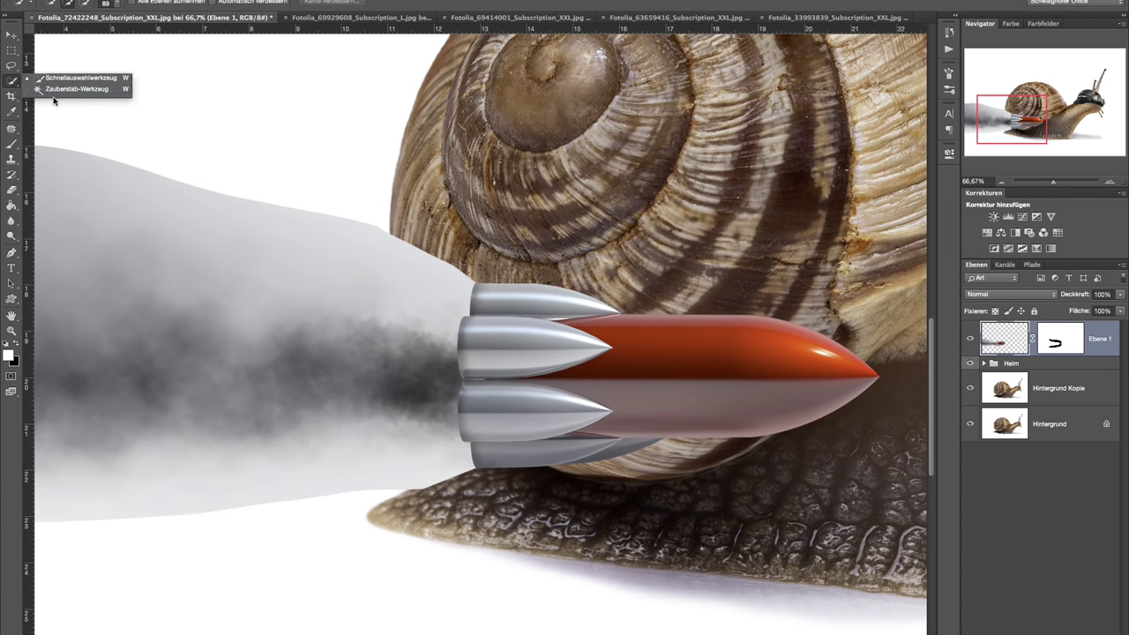
{"action": "left_click_drag", "start_coordinate": [411, 376], "coordinate": [392, 375]}
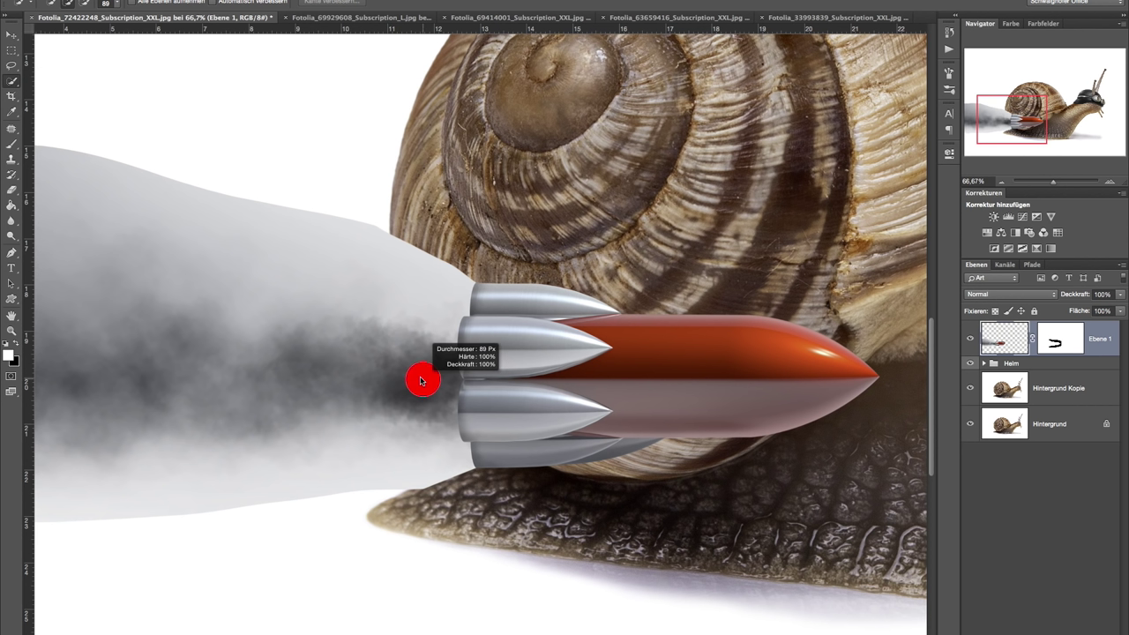
{"action": "left_click_drag", "start_coordinate": [438, 453], "coordinate": [489, 436]}
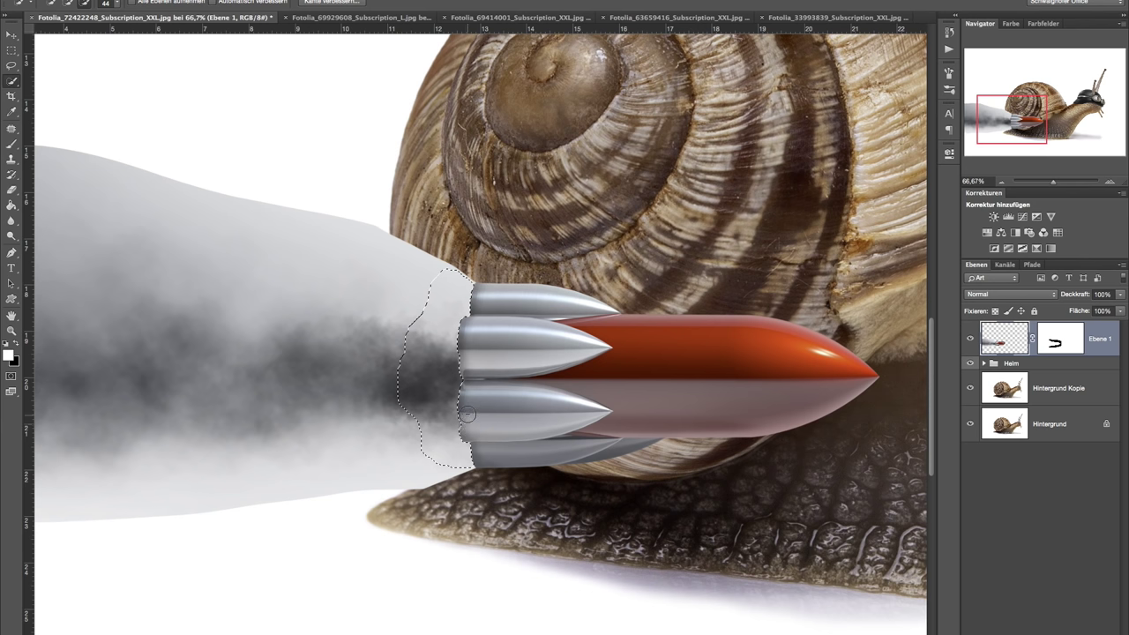
{"action": "left_click_drag", "start_coordinate": [393, 369], "coordinate": [365, 503]}
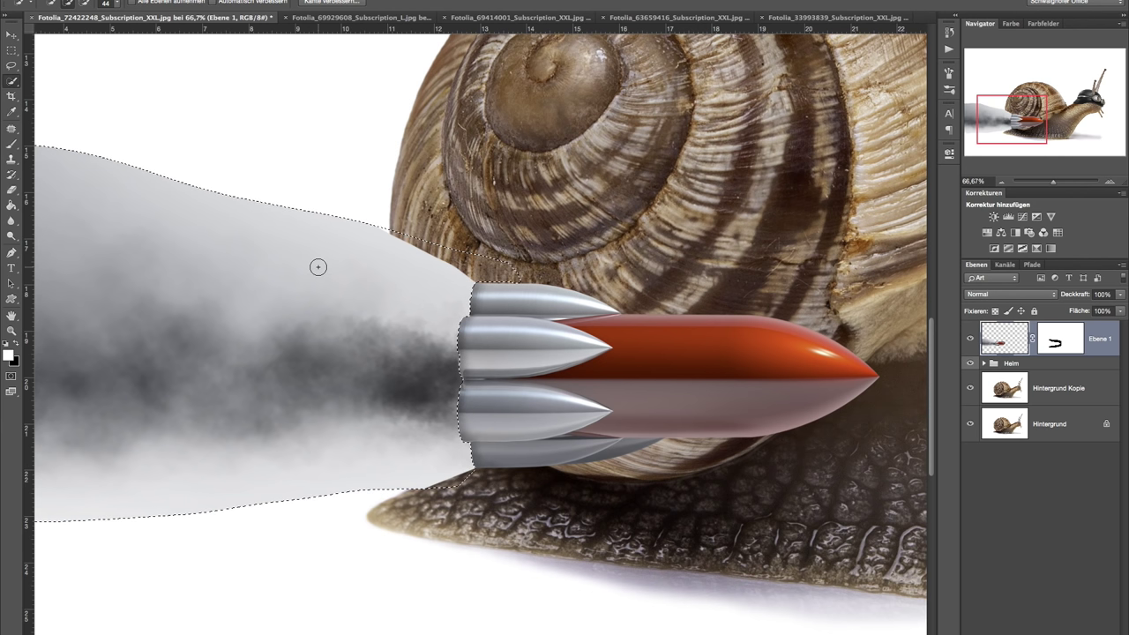
{"action": "left_click_drag", "start_coordinate": [595, 508], "coordinate": [728, 499]}
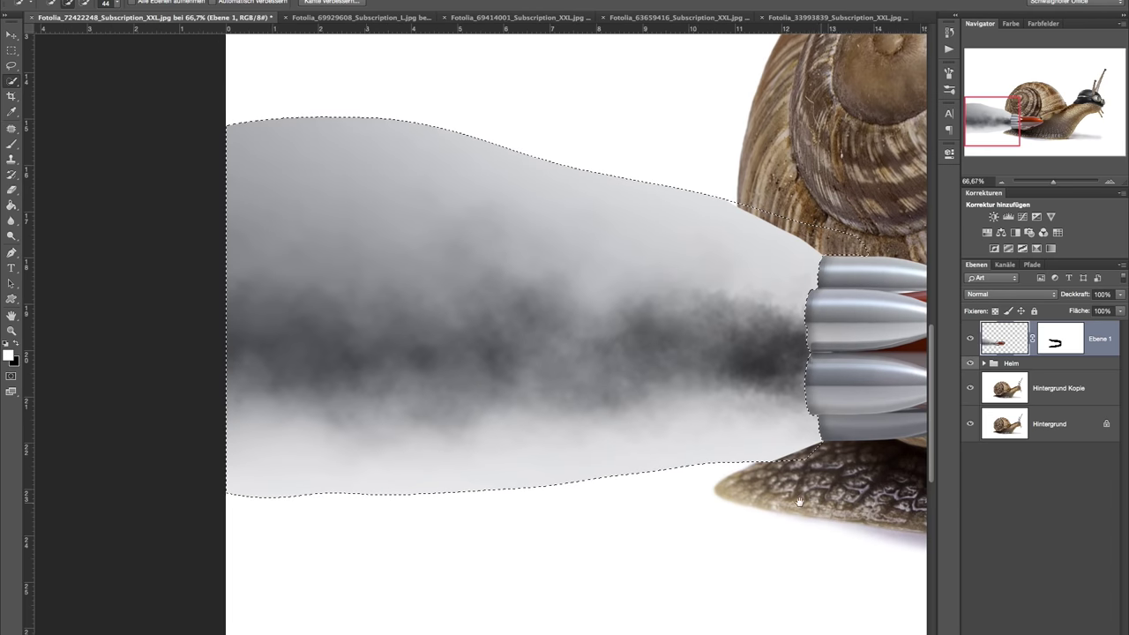
- Fill the smoke selection with black on Ebene 1's mask, deselect, and inspect the mask
{"action": "left_click", "coordinate": [1062, 338]}
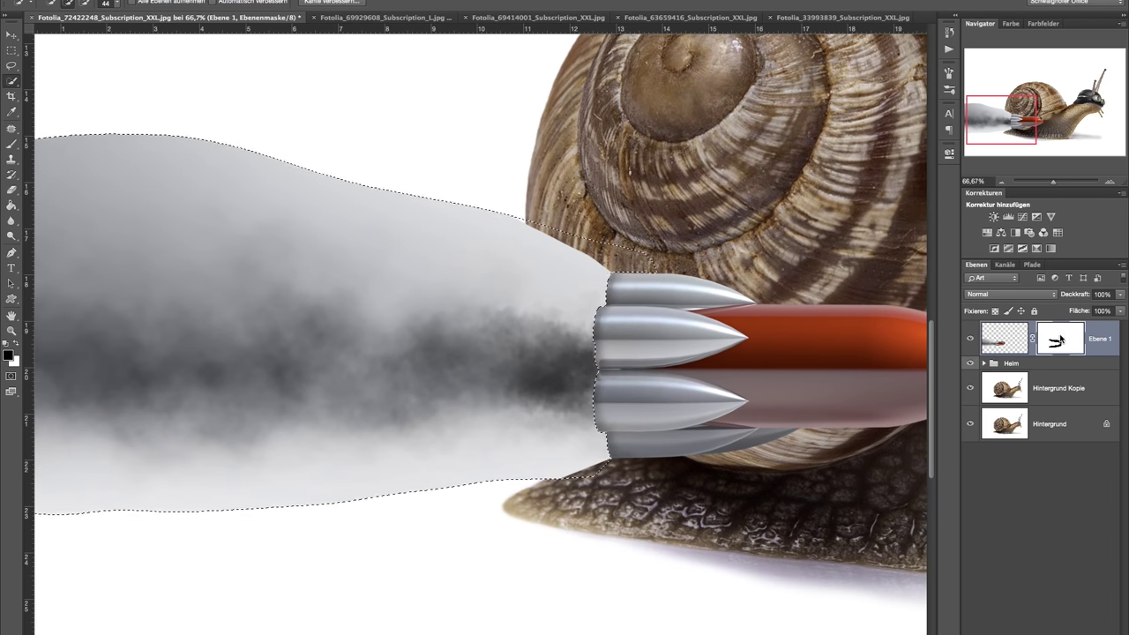
{"action": "key", "text": "alt+BackSpace"}
{"action": "key", "text": "ctrl+d"}
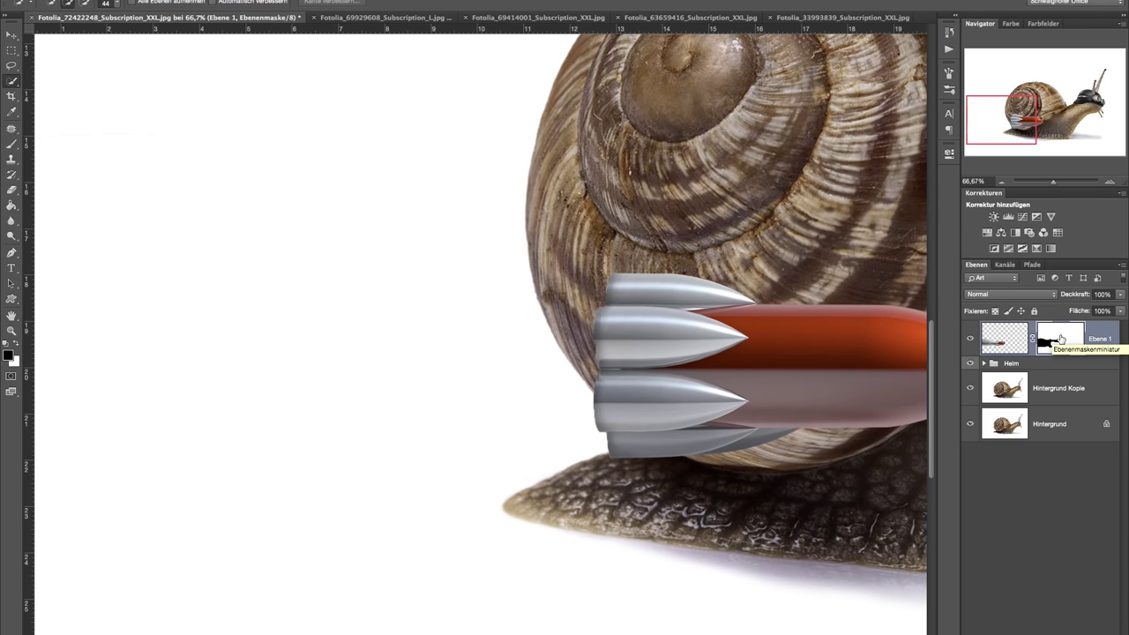
{"action": "left_click", "coordinate": [1061, 338], "text": "alt"}
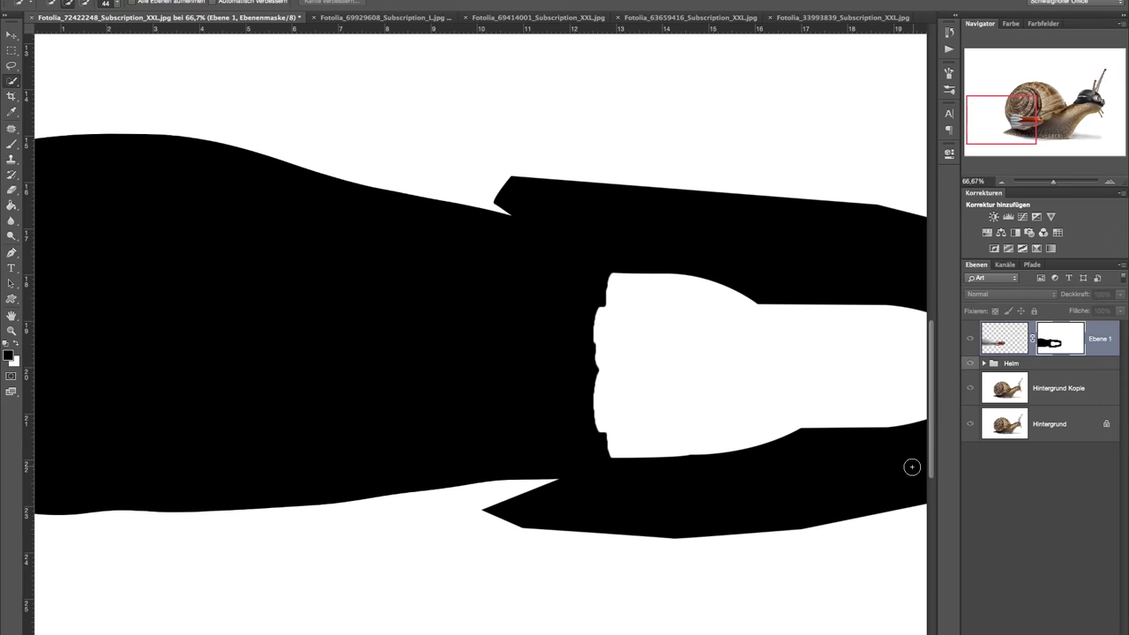
{"action": "left_click_drag", "start_coordinate": [784, 477], "coordinate": [574, 496]}
{"action": "left_click", "coordinate": [1043, 341], "text": "alt"}
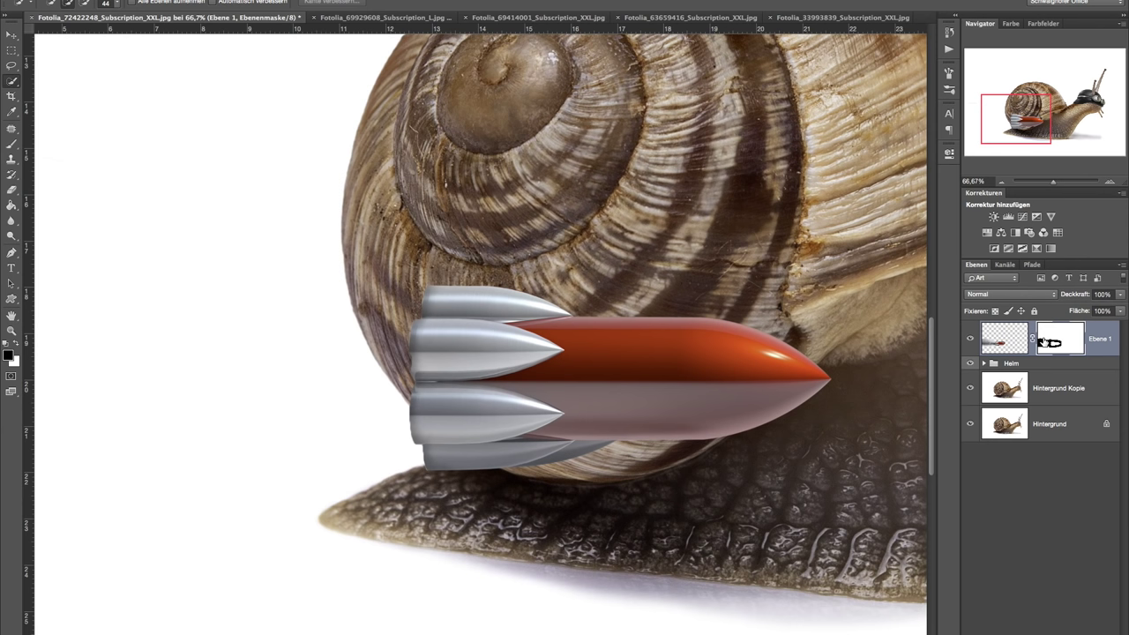
{"action": "left_click", "coordinate": [1109, 178]}
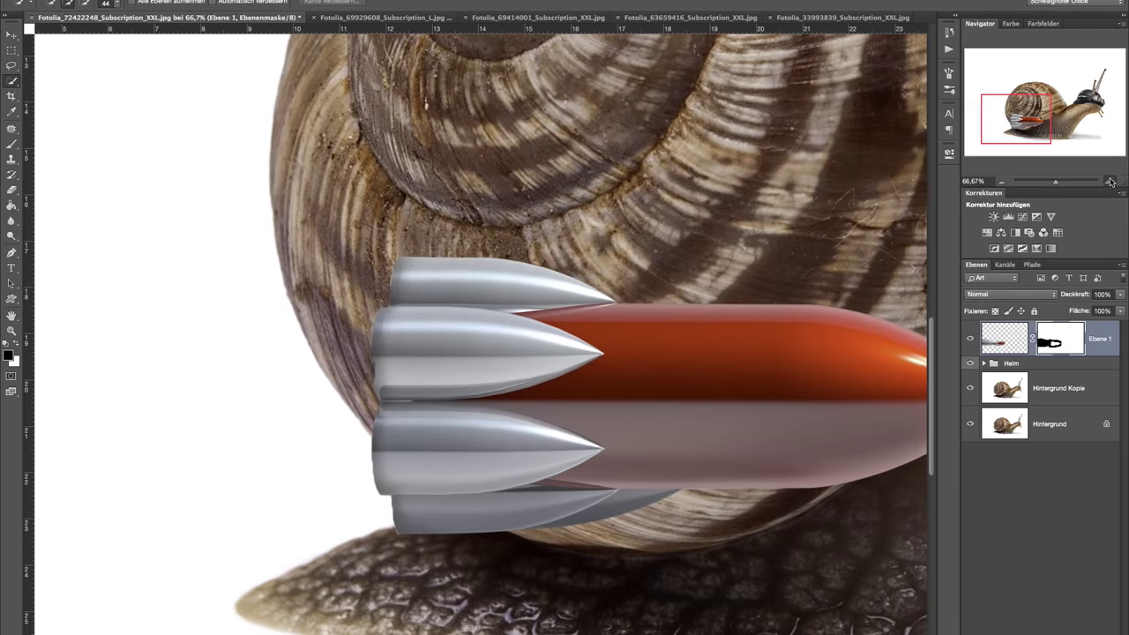
{"action": "key", "text": "ctrl+plus"}
- Paint white on the mask to restore the lower fin's left edge
{"action": "left_click", "coordinate": [11, 143]}
{"action": "mouse_move", "coordinate": [497, 239]}
{"action": "left_mouse_down"}
{"action": "mouse_move", "coordinate": [463, 248]}
{"action": "mouse_move", "coordinate": [437, 227]}
{"action": "left_mouse_up"}
{"action": "key", "text": "x"}
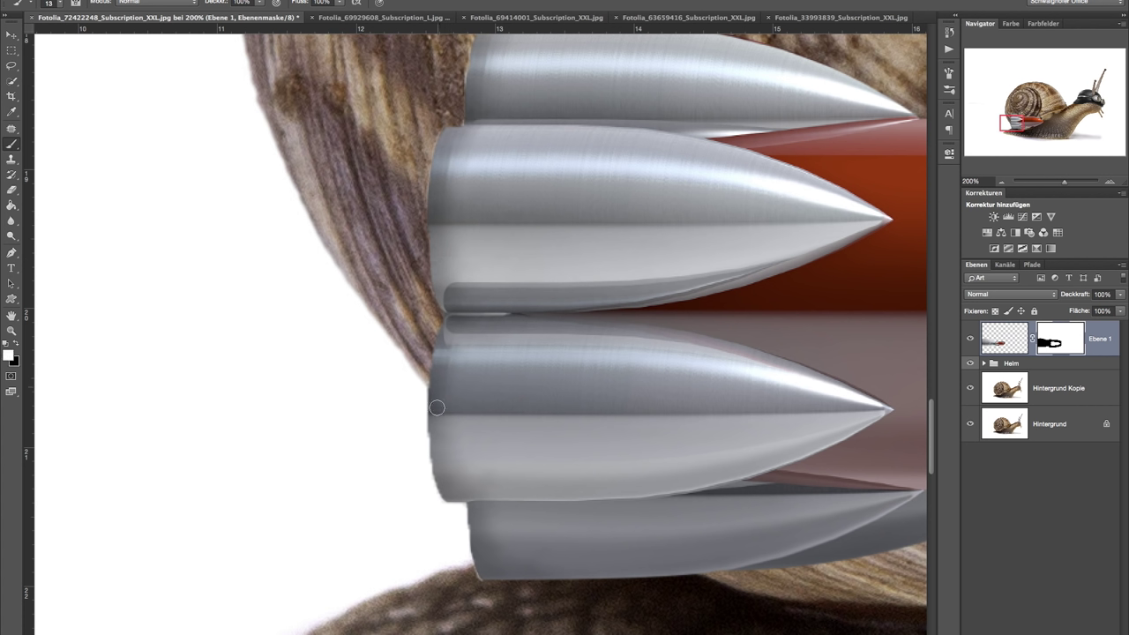
{"action": "left_click_drag", "start_coordinate": [438, 466], "coordinate": [442, 339]}
{"action": "left_click_drag", "start_coordinate": [487, 567], "coordinate": [473, 529]}
{"action": "key", "text": "x"}
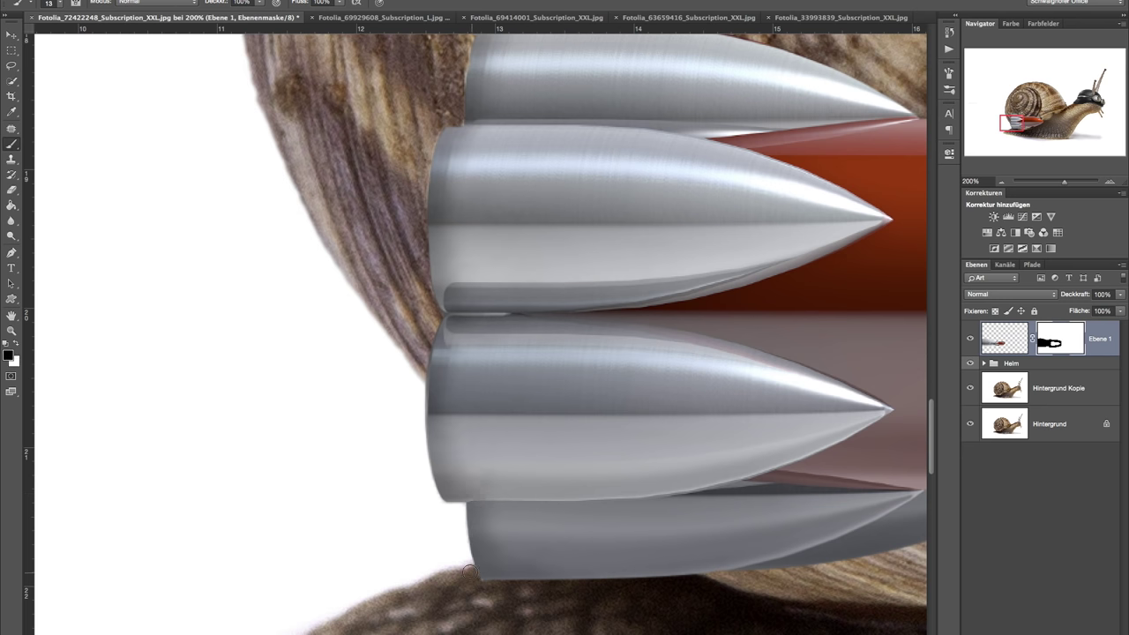
- Zoom out to shell and rocket, enlarge the brush to 390, and select Hintergrund Kopie
{"action": "left_click_drag", "start_coordinate": [542, 294], "coordinate": [542, 429]}
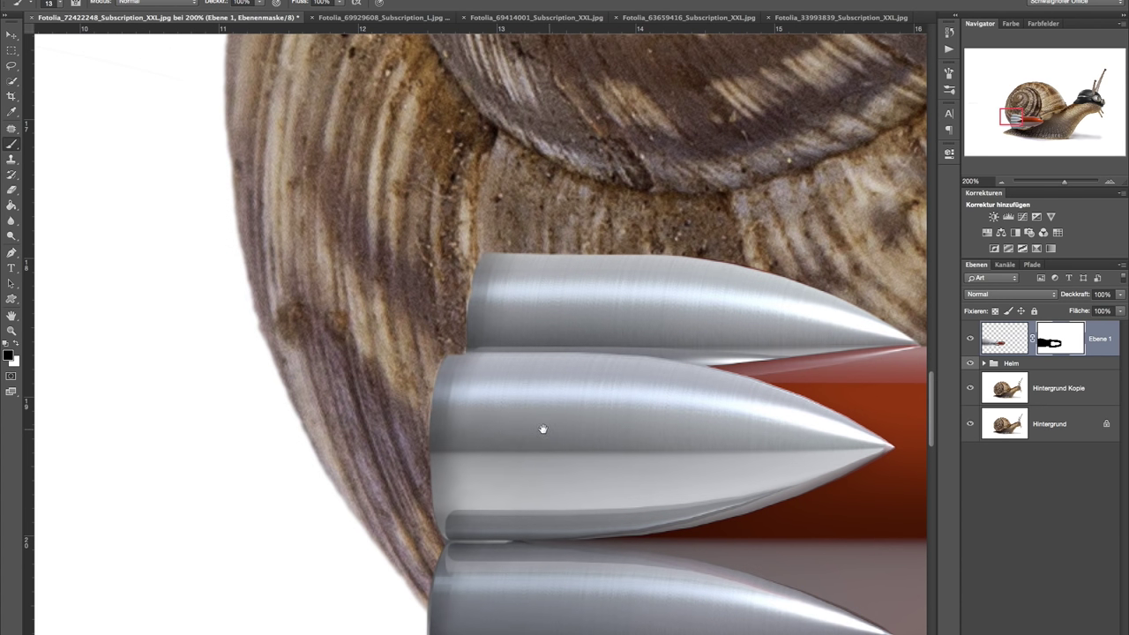
{"action": "left_click", "coordinate": [1001, 181]}
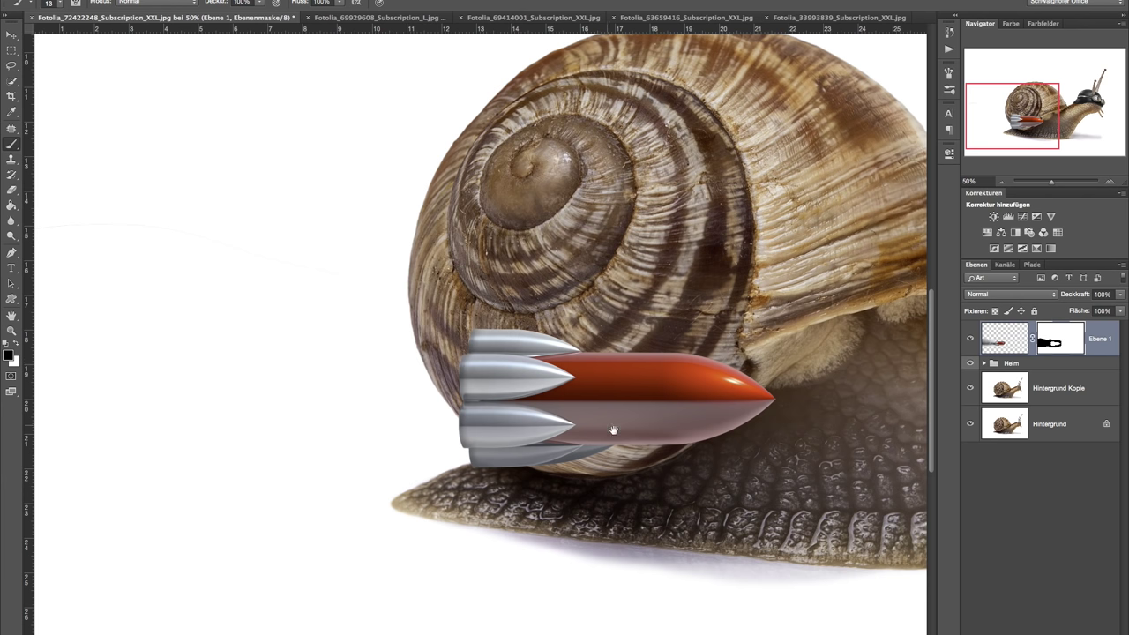
{"action": "left_click_drag", "start_coordinate": [605, 427], "coordinate": [825, 440]}
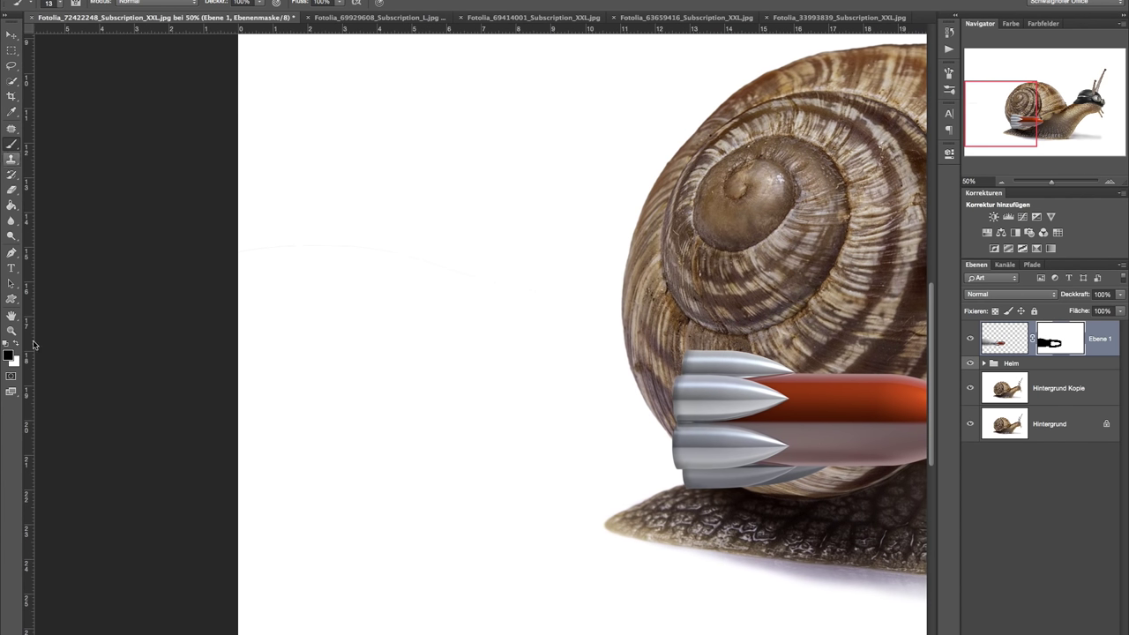
{"action": "left_click_drag", "start_coordinate": [449, 318], "coordinate": [586, 314]}
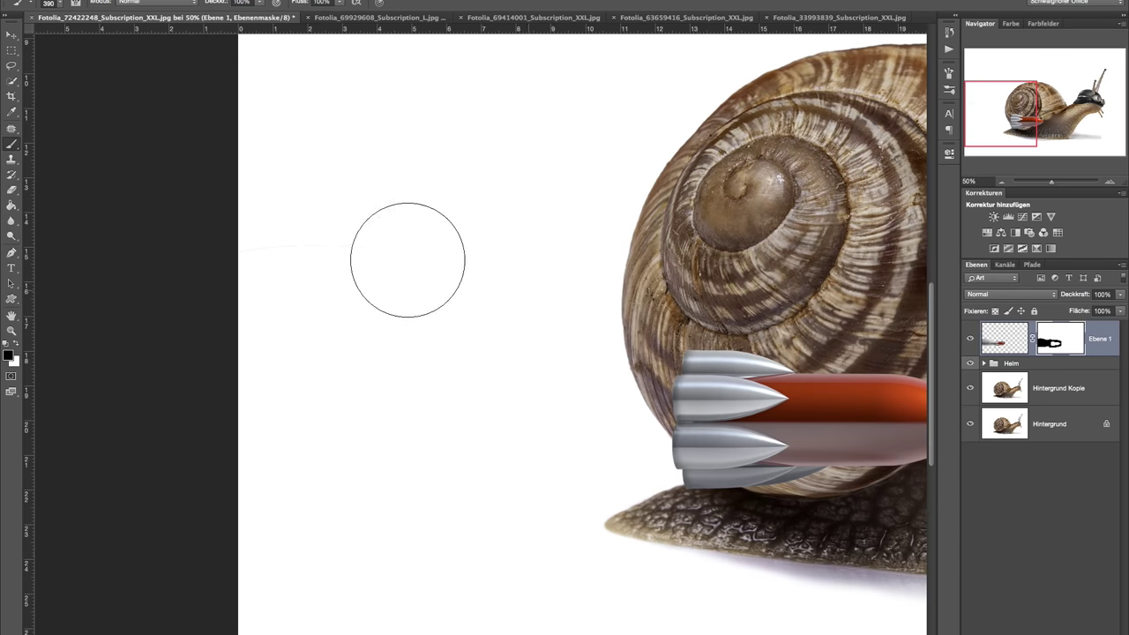
{"action": "scroll", "coordinate": [587, 335], "scroll_direction": "down", "scroll_amount": 5}
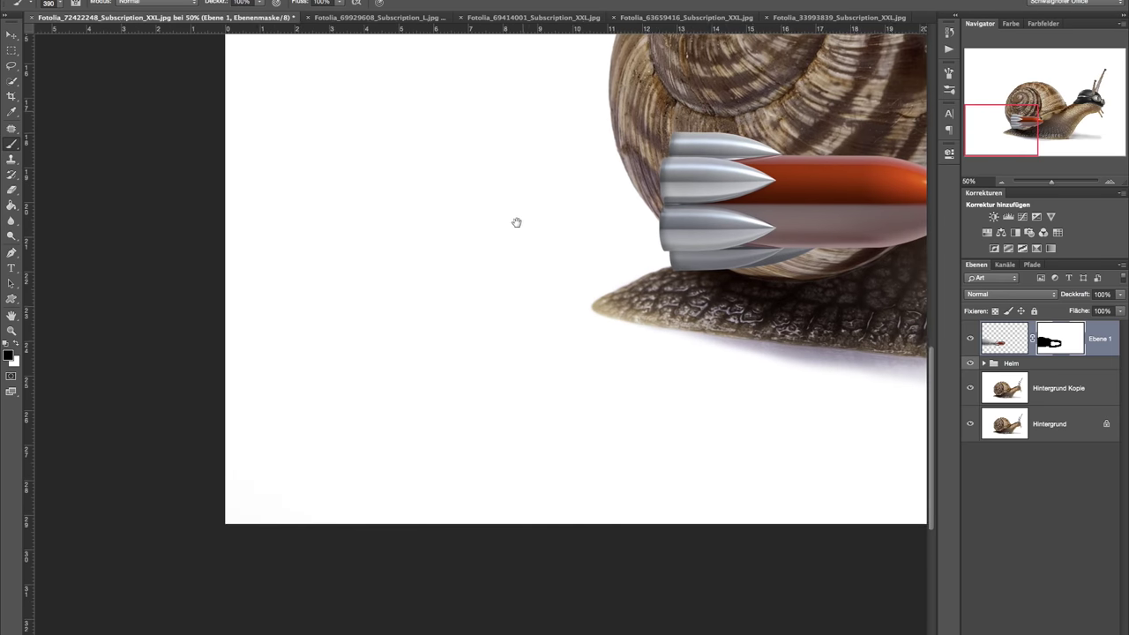
{"action": "left_click_drag", "start_coordinate": [552, 315], "coordinate": [238, 521]}
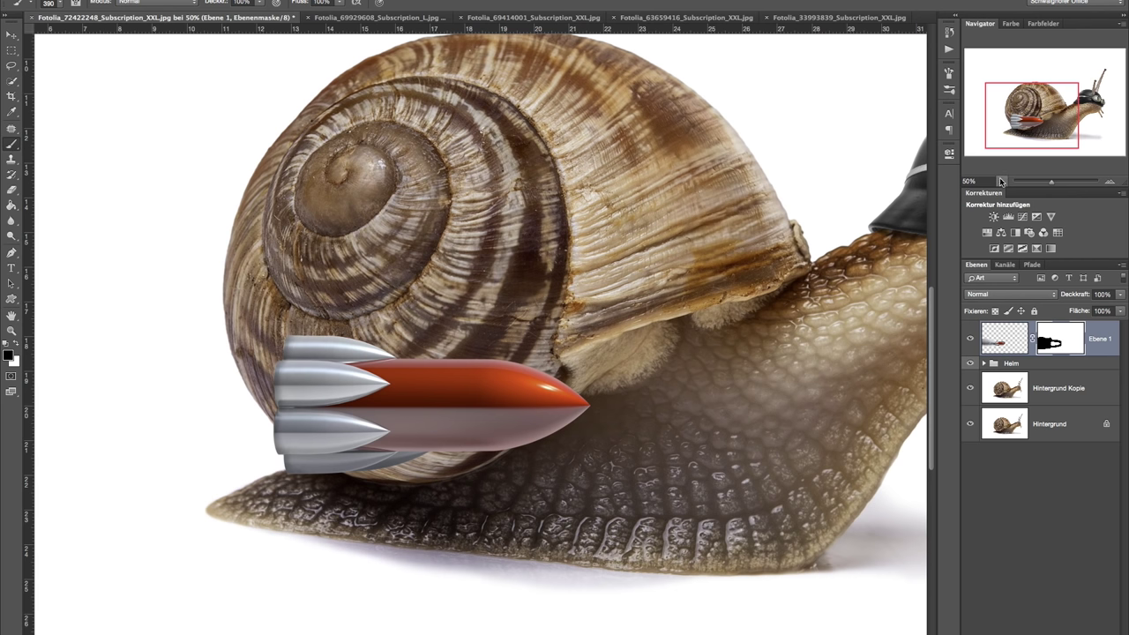
{"action": "left_click", "coordinate": [1006, 390]}
- Copy the lassoed upper snail shell onto Ebene 2 at the top of the layer stack
{"action": "key", "text": "l"}
{"action": "left_click_drag", "start_coordinate": [607, 130], "coordinate": [611, 137]}
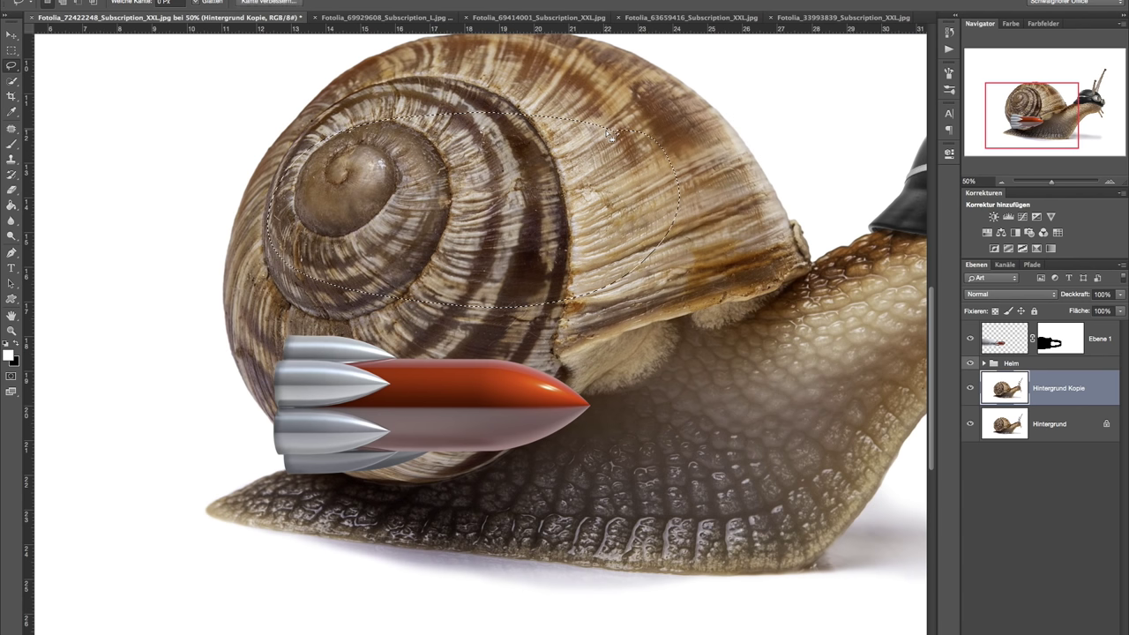
{"action": "key", "text": "ctrl+j"}
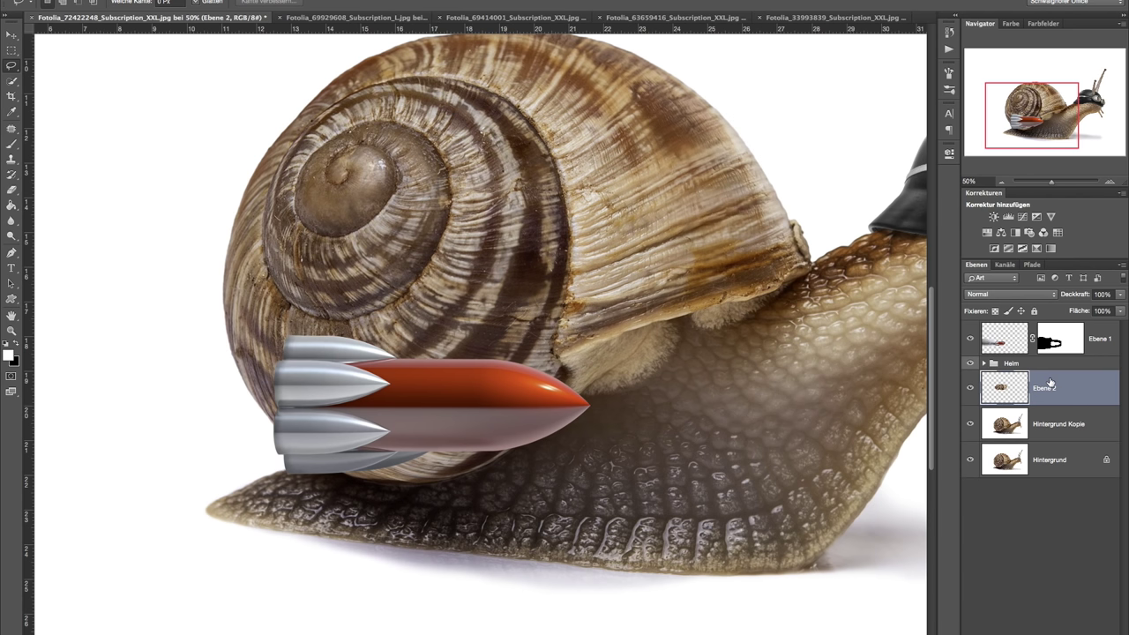
{"action": "left_click_drag", "start_coordinate": [1049, 381], "coordinate": [1050, 325]}
{"action": "left_click_drag", "start_coordinate": [1048, 324], "coordinate": [1045, 316]}
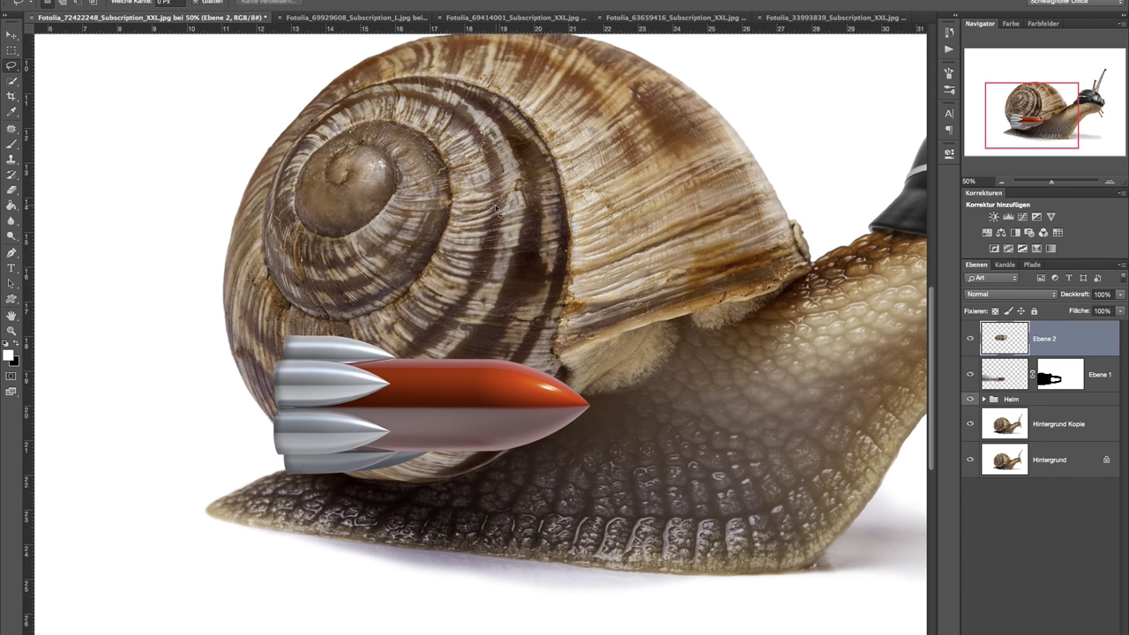
- Move the shell copy down over the snail and flip it horizontally
{"action": "left_click_drag", "start_coordinate": [497, 226], "coordinate": [499, 284]}
{"action": "key", "text": "v"}
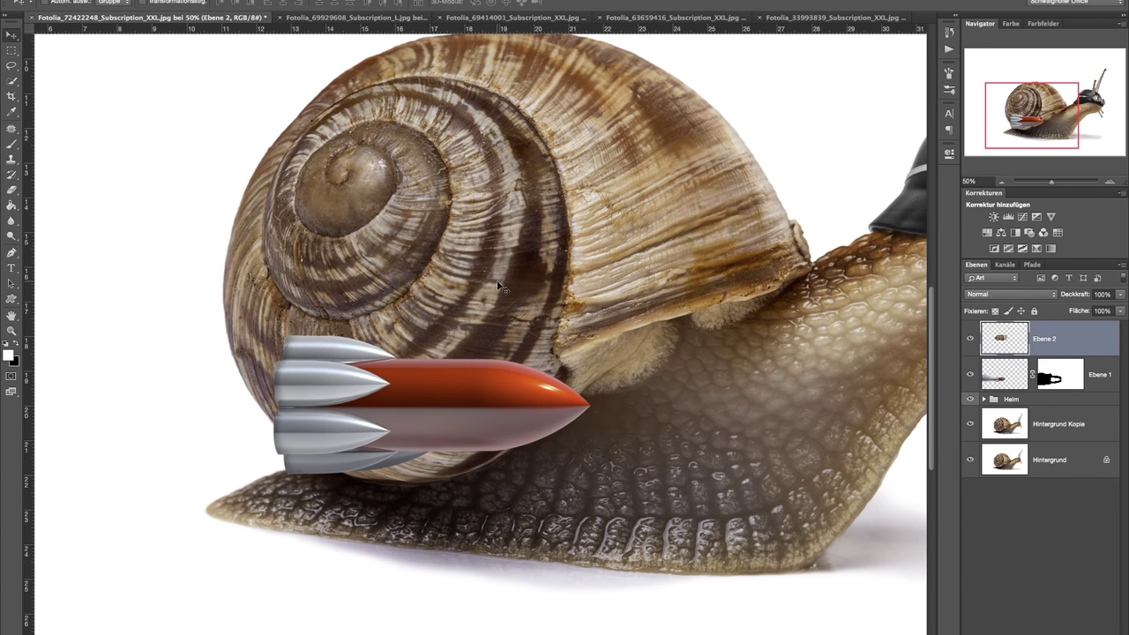
{"action": "left_click_drag", "start_coordinate": [461, 197], "coordinate": [459, 365]}
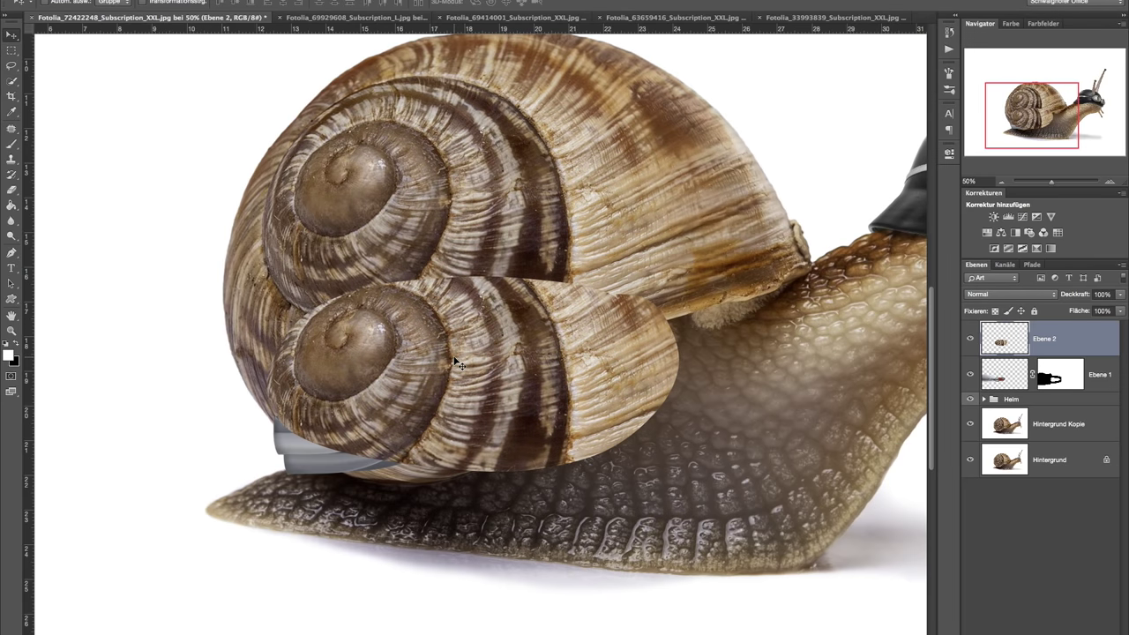
{"action": "key", "text": "ctrl+t"}
{"action": "right_click", "coordinate": [551, 340]}
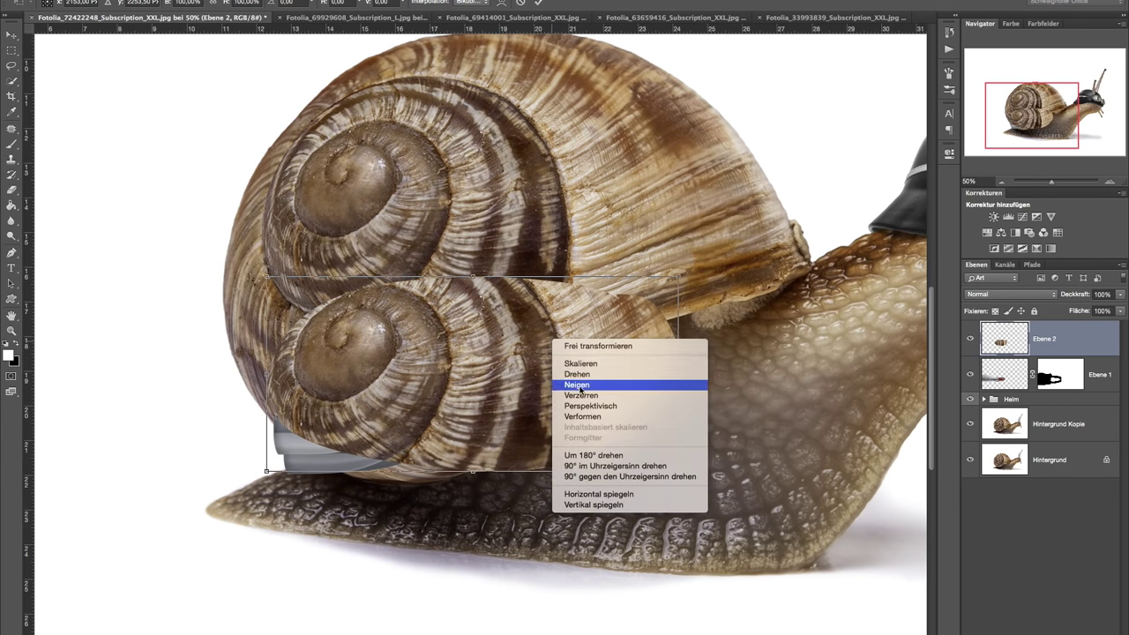
{"action": "left_click", "coordinate": [607, 506]}
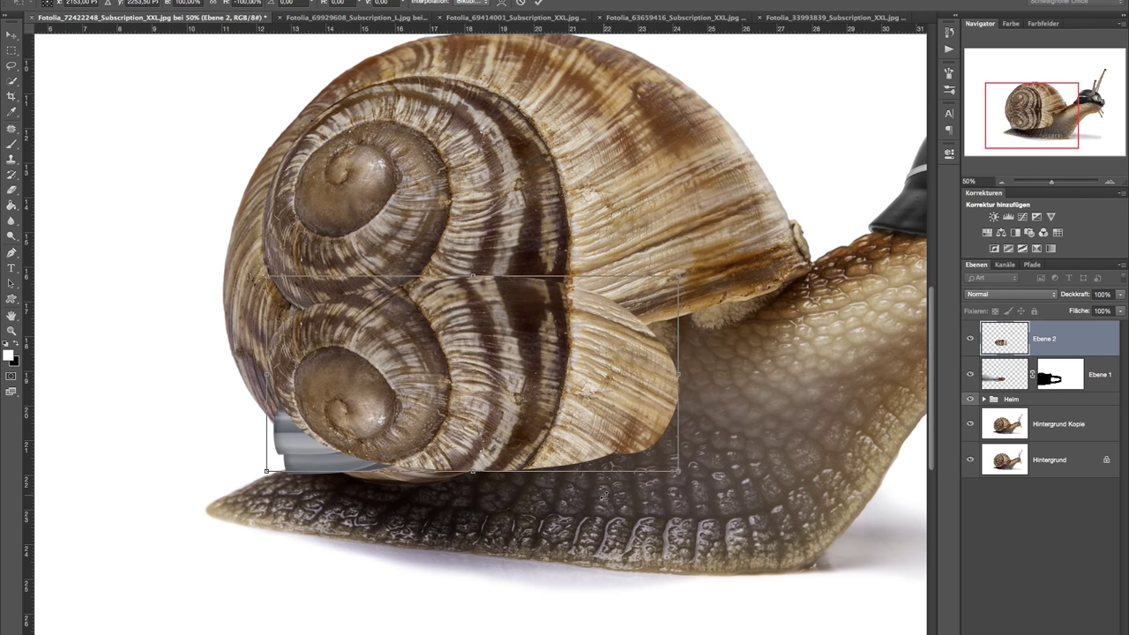
{"action": "mouse_move", "coordinate": [509, 357]}
{"action": "left_mouse_down"}
{"action": "mouse_move", "coordinate": [491, 225]}
{"action": "mouse_move", "coordinate": [484, 351]}
{"action": "left_mouse_up"}
{"action": "key", "text": "Return"}
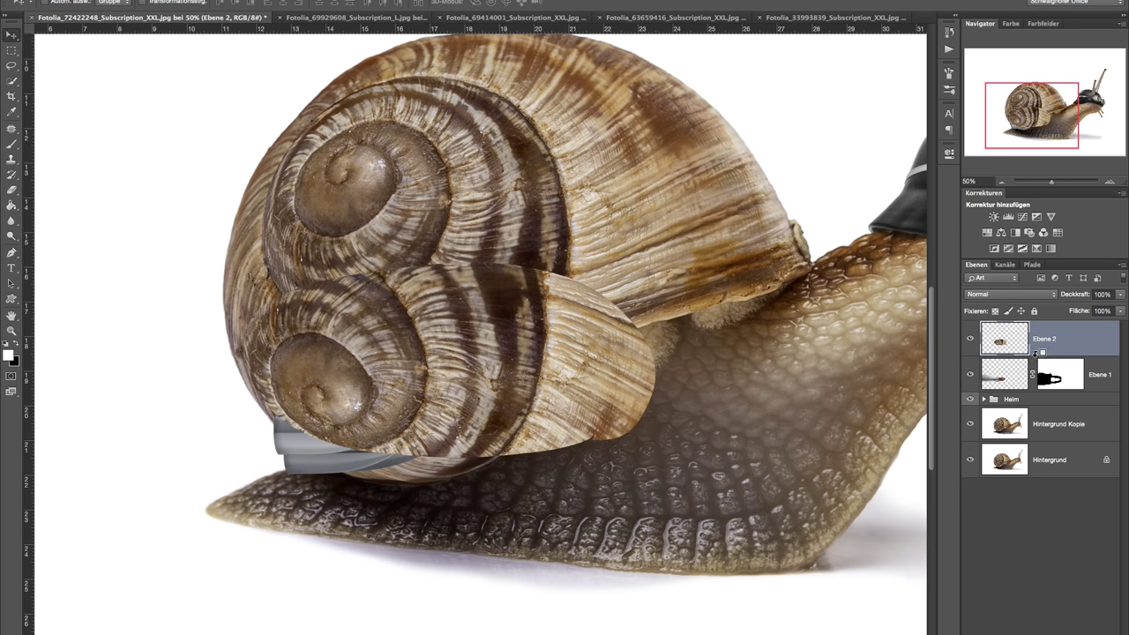
- Clip Ebene 2 to the rocket layer and test its opacity, resetting to 100%
{"action": "left_click", "coordinate": [1035, 357], "text": "alt"}
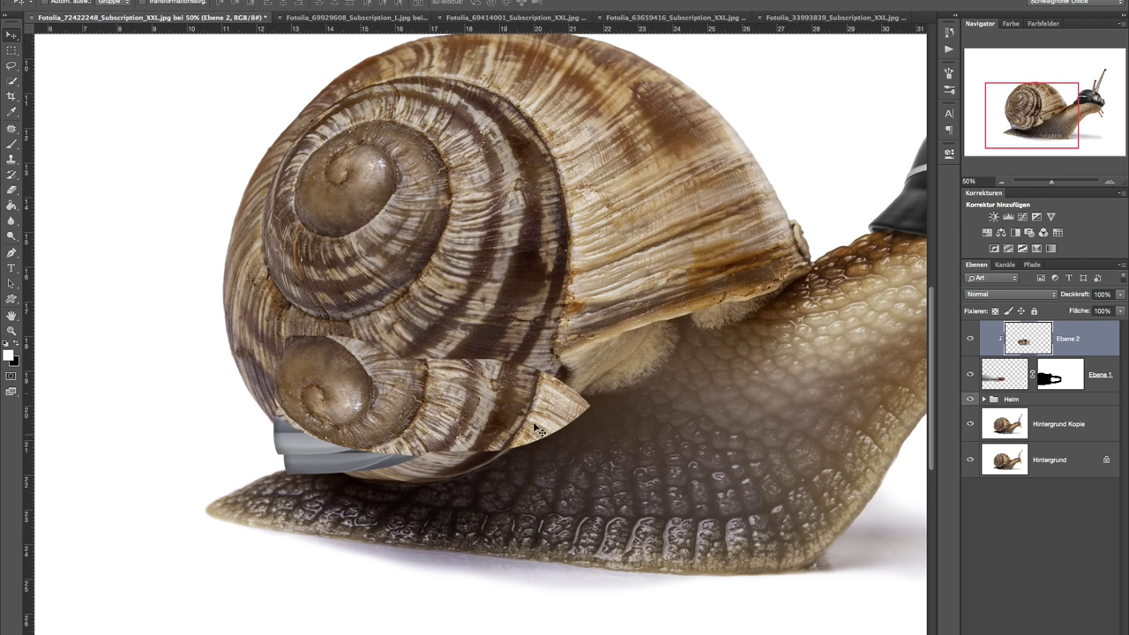
{"action": "left_click_drag", "start_coordinate": [1074, 293], "coordinate": [1072, 299]}
{"action": "left_click_drag", "start_coordinate": [1076, 297], "coordinate": [1079, 298]}
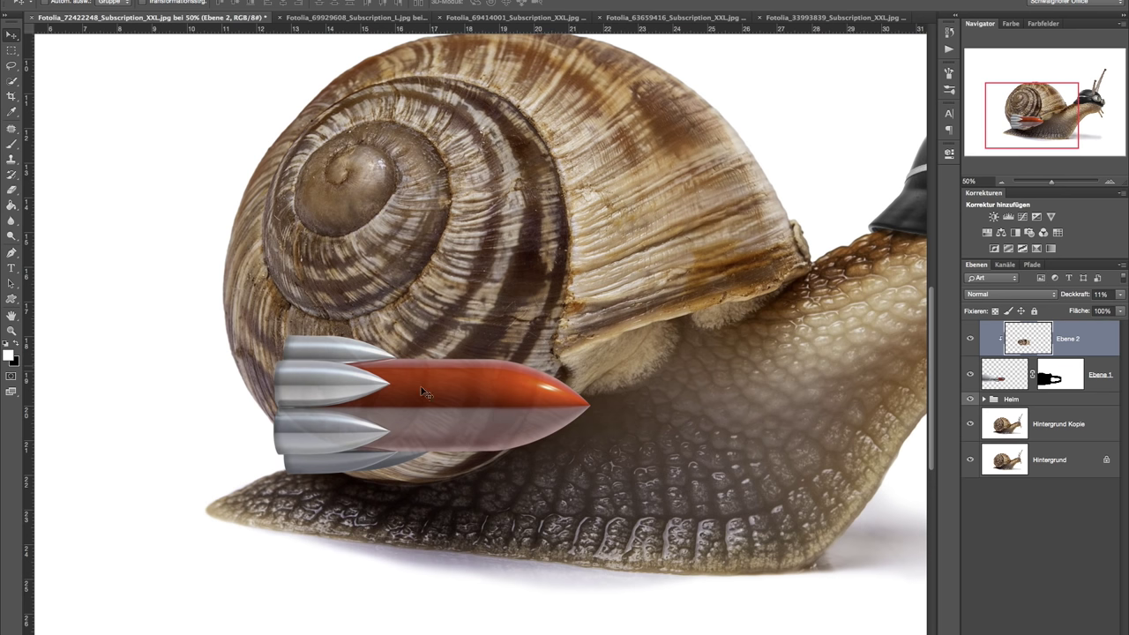
{"action": "key", "text": "0"}
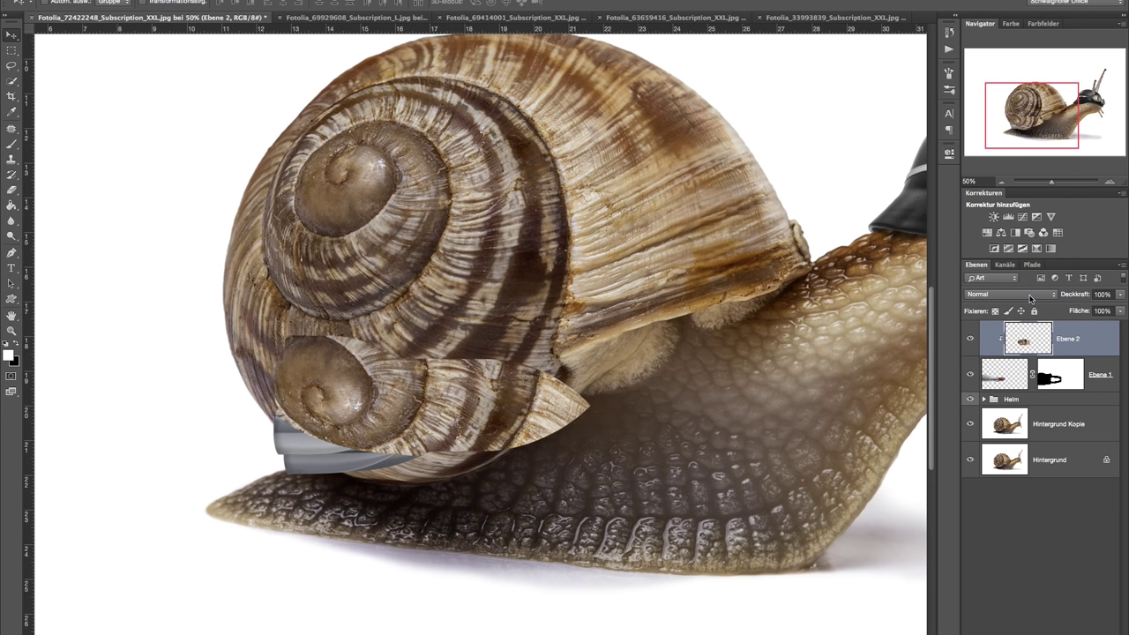
- Try Negativ multiplizieren and Ineinanderkopieren, settling on Weiches Licht at 53% opacity
{"action": "left_click", "coordinate": [1028, 295]}
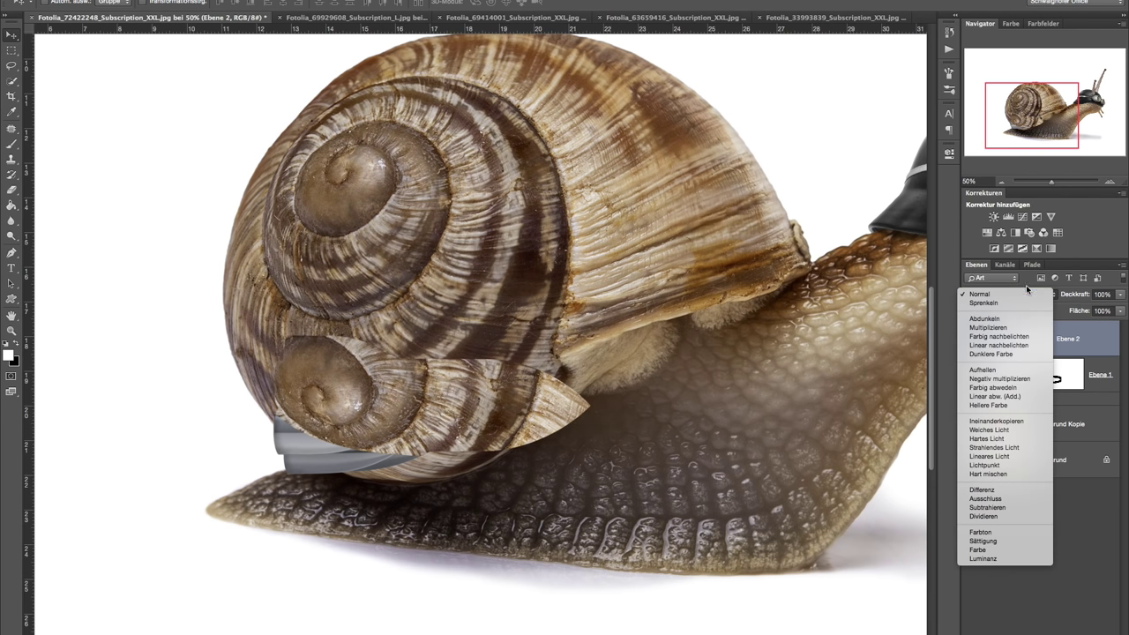
{"action": "left_click", "coordinate": [990, 429]}
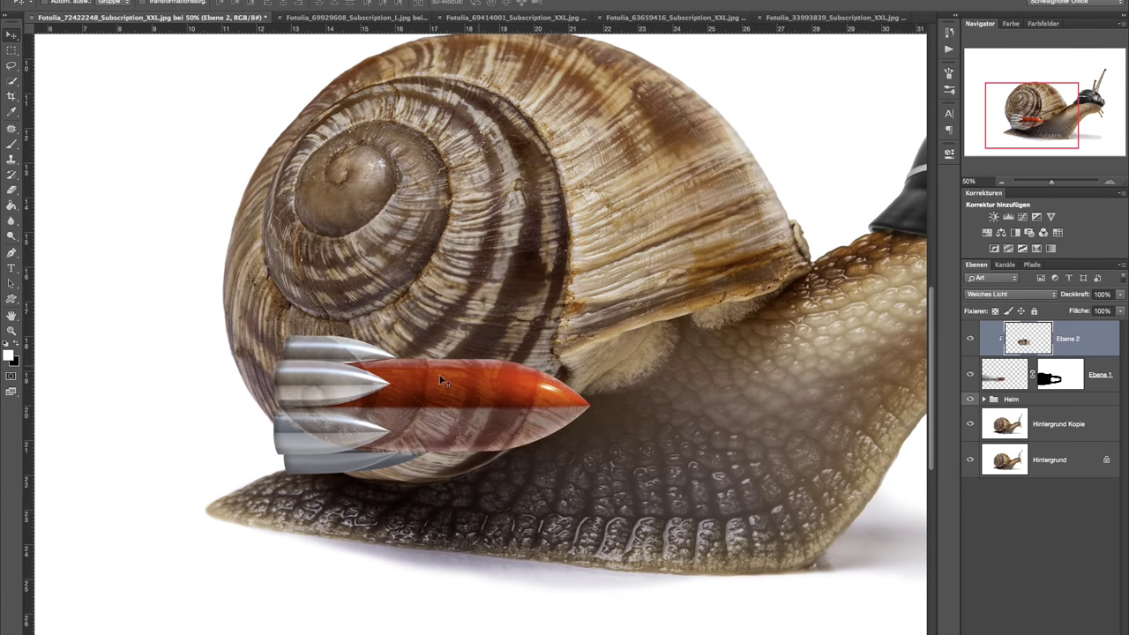
{"action": "left_click", "coordinate": [1019, 294]}
{"action": "left_click", "coordinate": [1000, 245]}
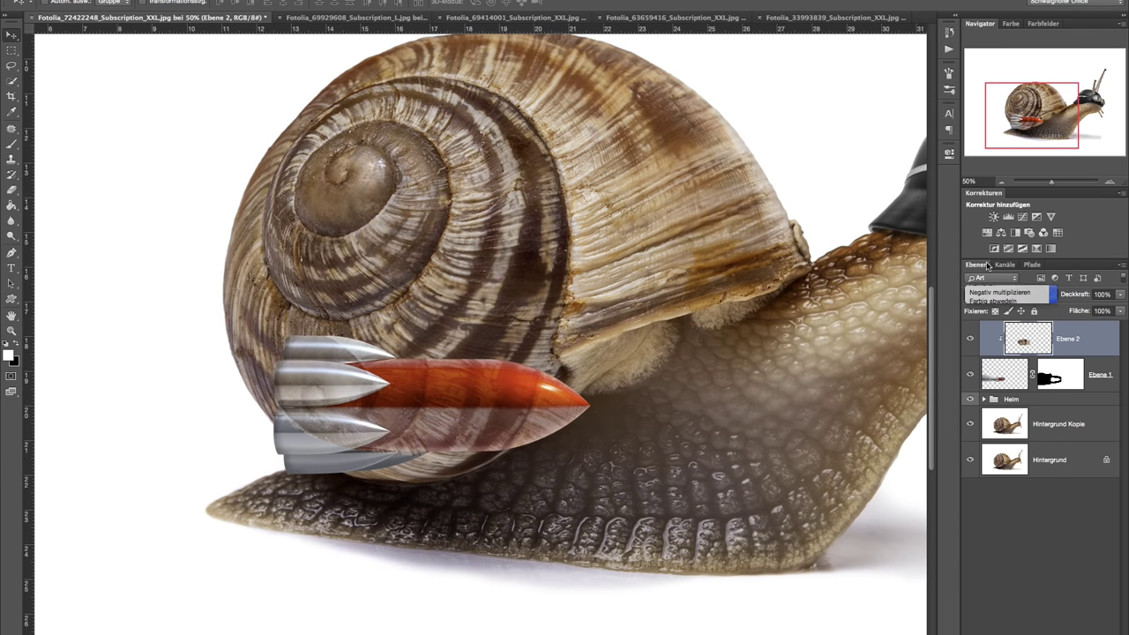
{"action": "left_click", "coordinate": [1019, 295]}
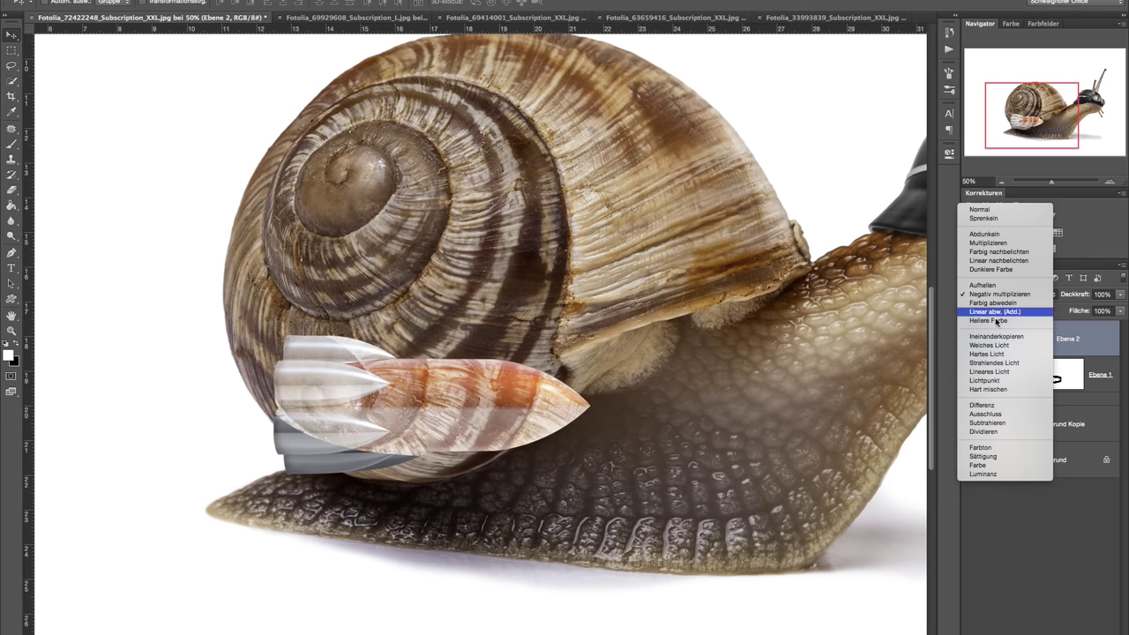
{"action": "left_click", "coordinate": [993, 336]}
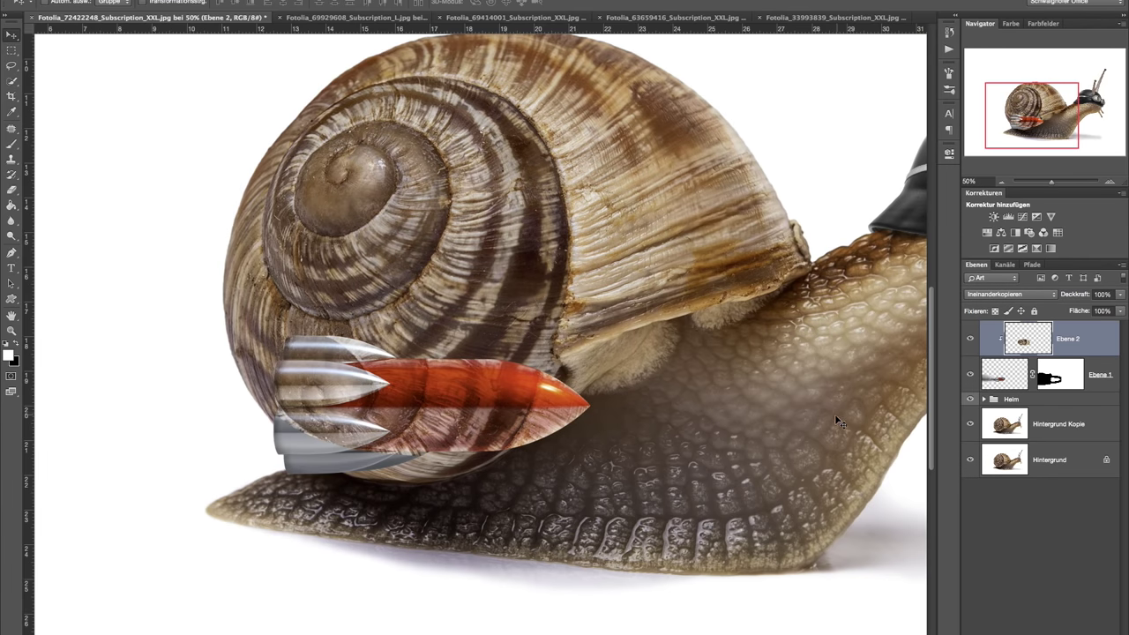
{"action": "left_click", "coordinate": [1011, 294]}
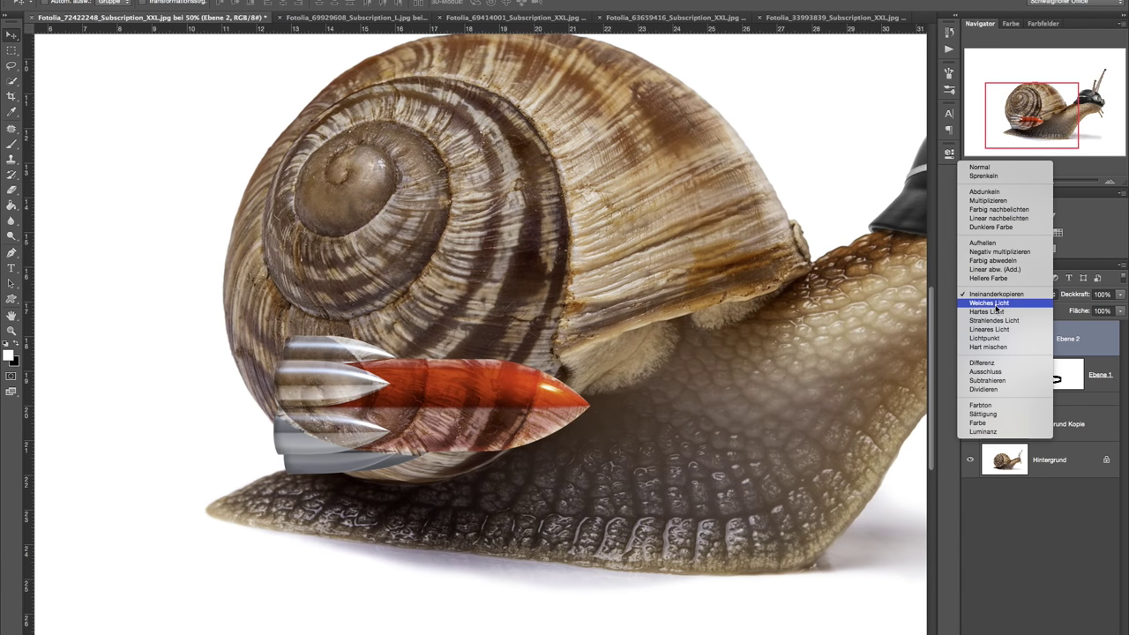
{"action": "left_click", "coordinate": [998, 306]}
{"action": "left_click_drag", "start_coordinate": [1082, 298], "coordinate": [1075, 297]}
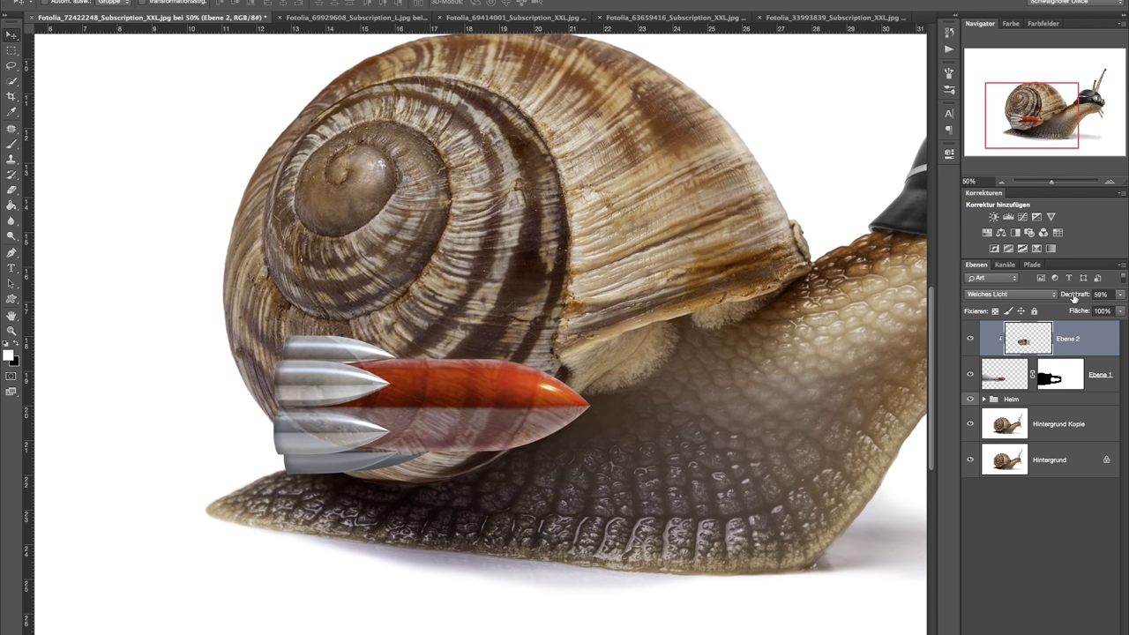
{"action": "left_click_drag", "start_coordinate": [1080, 298], "coordinate": [1075, 298]}
- Add an inverted black mask to Ebene 2 and set up a 235 px white brush
{"action": "left_click", "coordinate": [1020, 628]}
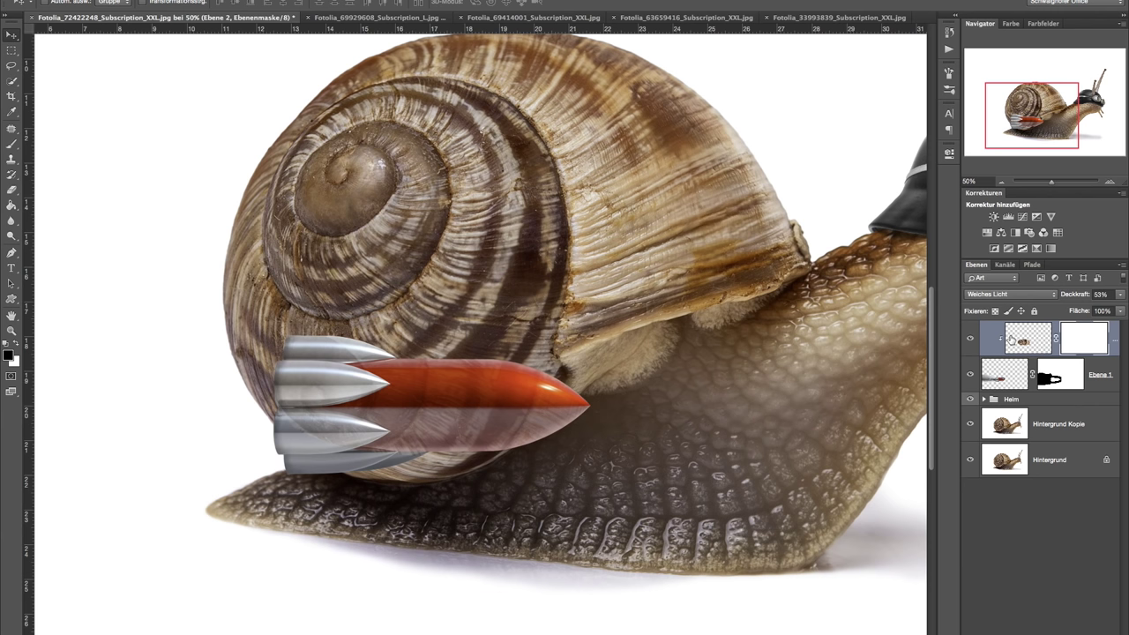
{"action": "key", "text": "ctrl+i"}
{"action": "left_click", "coordinate": [18, 149]}
{"action": "key", "text": "x"}
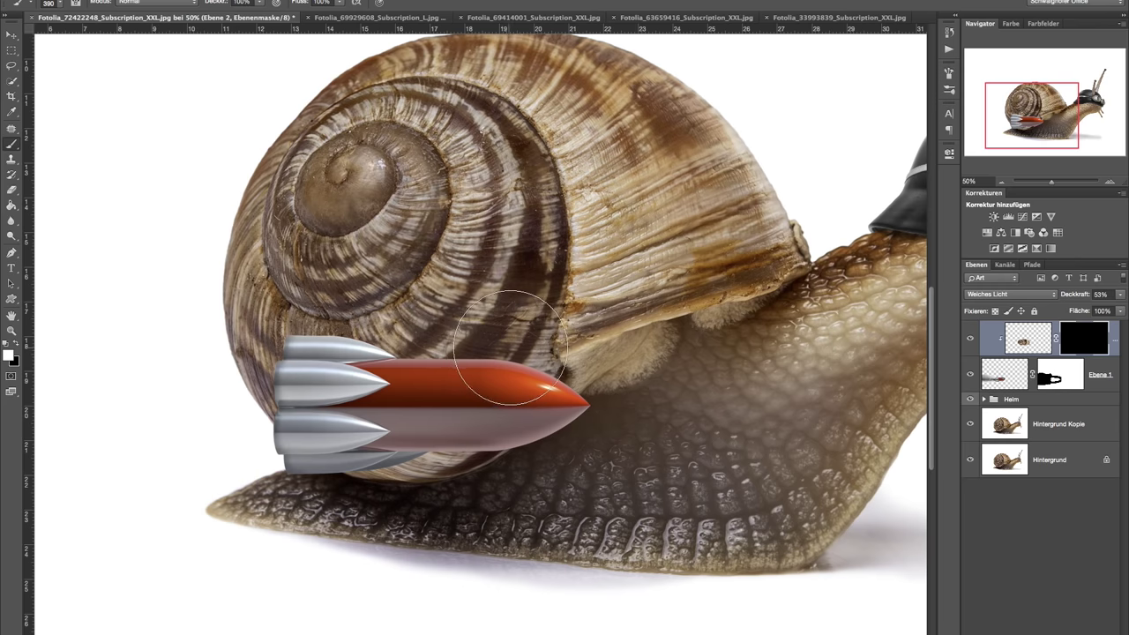
{"action": "left_click_drag", "start_coordinate": [506, 346], "coordinate": [480, 143]}
- Paint white over the rocket and its underside to reveal the shell grain
{"action": "left_click_drag", "start_coordinate": [529, 362], "coordinate": [569, 368]}
{"action": "left_click_drag", "start_coordinate": [379, 377], "coordinate": [582, 357]}
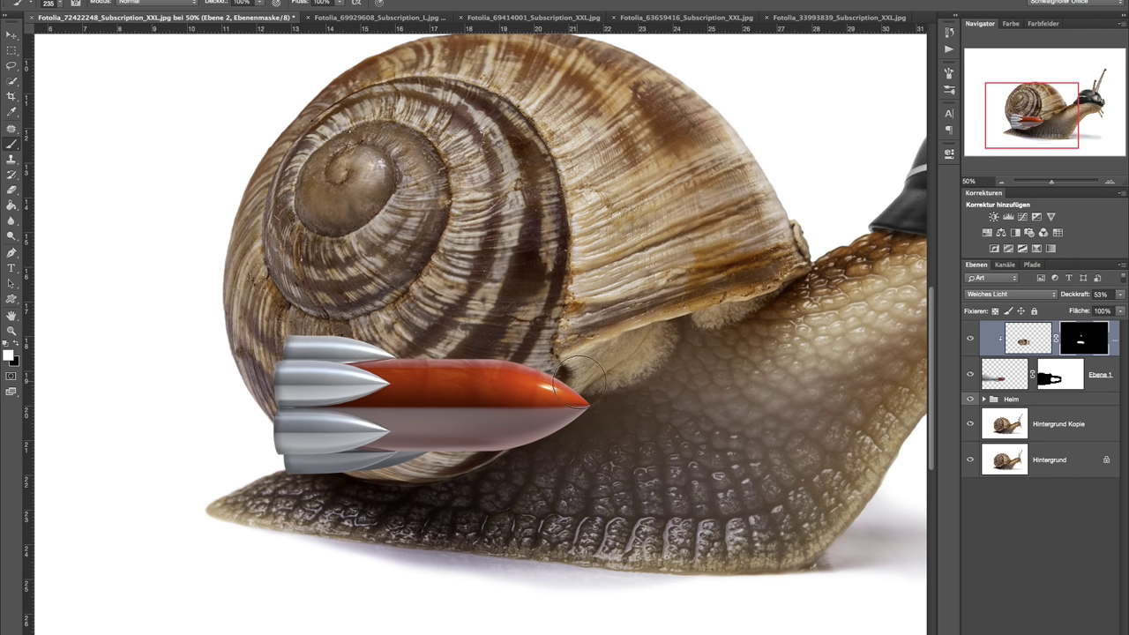
{"action": "key", "text": "x"}
{"action": "key", "text": "x"}
{"action": "key", "text": "x"}
{"action": "key", "text": "x"}
{"action": "key", "text": "x"}
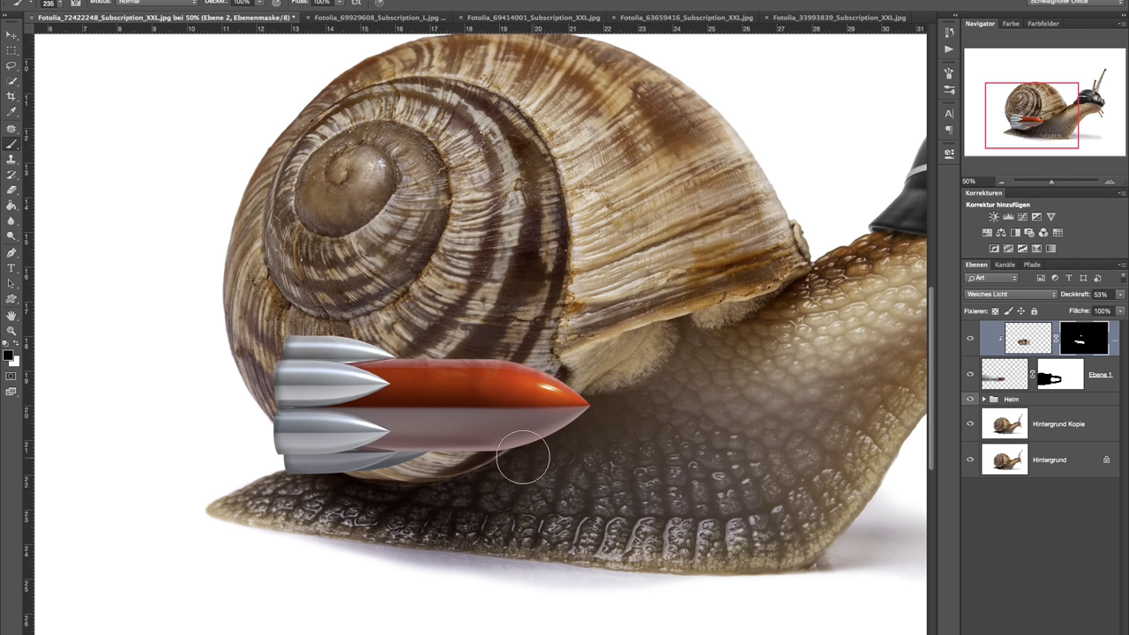
{"action": "key", "text": "x"}
{"action": "mouse_move", "coordinate": [534, 463]}
{"action": "left_mouse_down"}
{"action": "mouse_move", "coordinate": [467, 465]}
{"action": "mouse_move", "coordinate": [494, 462]}
{"action": "left_mouse_up"}
{"action": "key", "text": "x"}
{"action": "left_click", "coordinate": [1002, 181]}
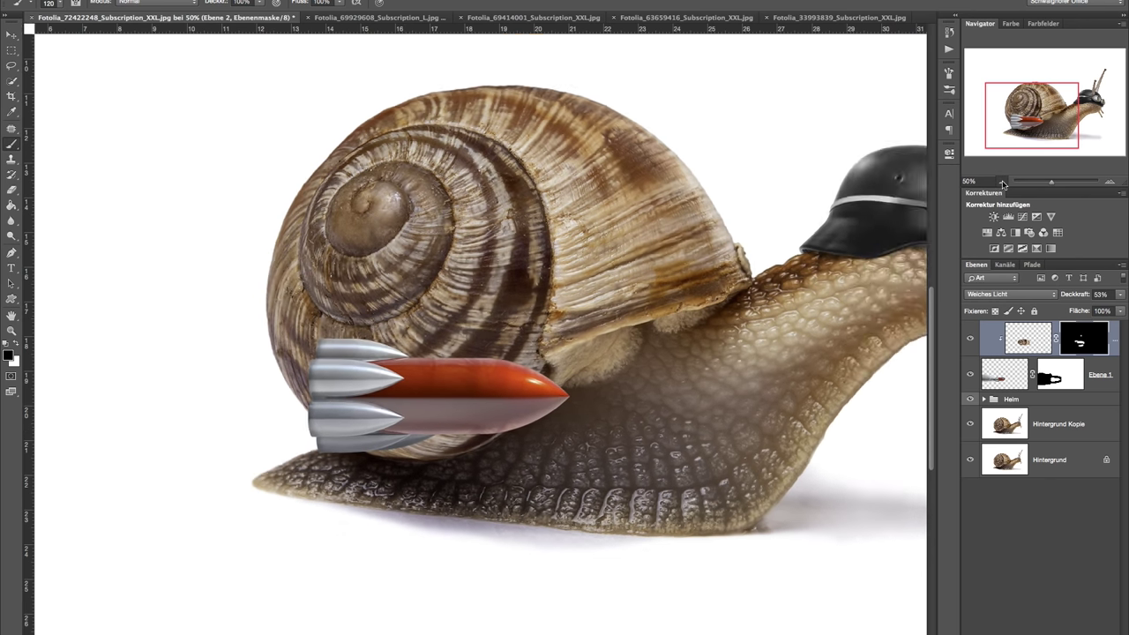
- Zoom in on the rocket and rename its layer Ebene 1 to Rakete
{"action": "left_click", "coordinate": [1108, 182]}
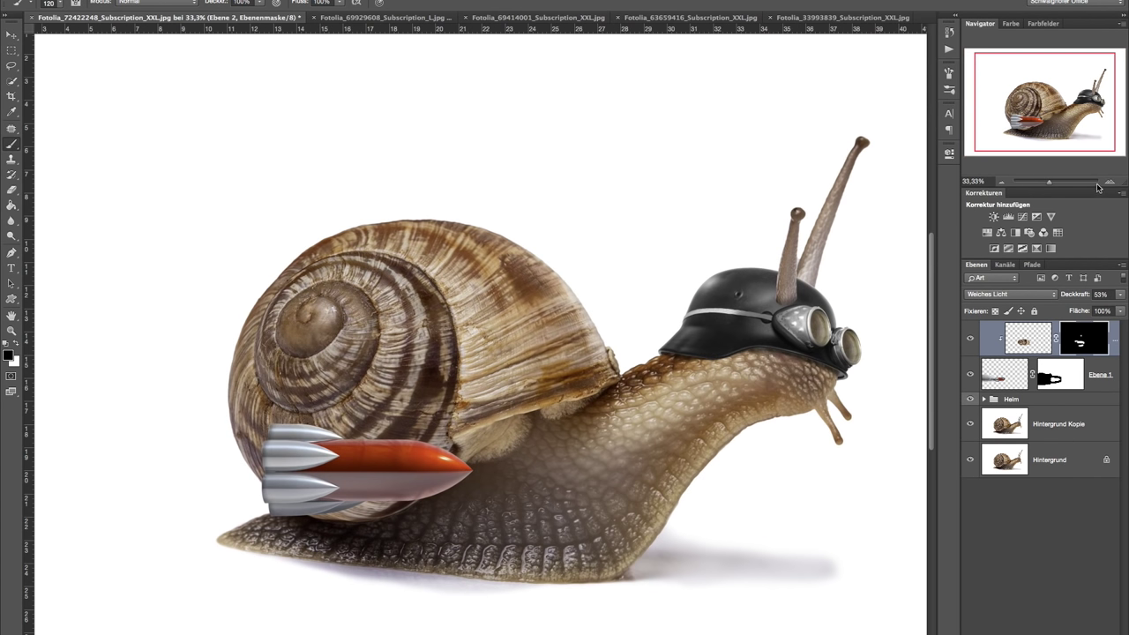
{"action": "key", "text": "ctrl+plus"}
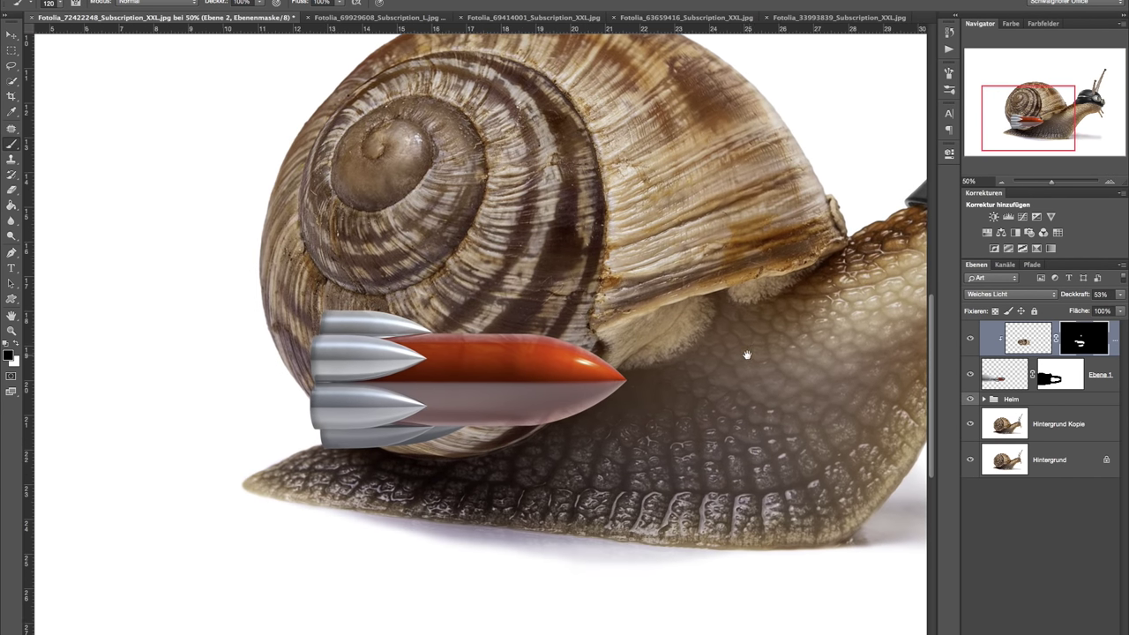
{"action": "left_click", "coordinate": [1092, 371]}
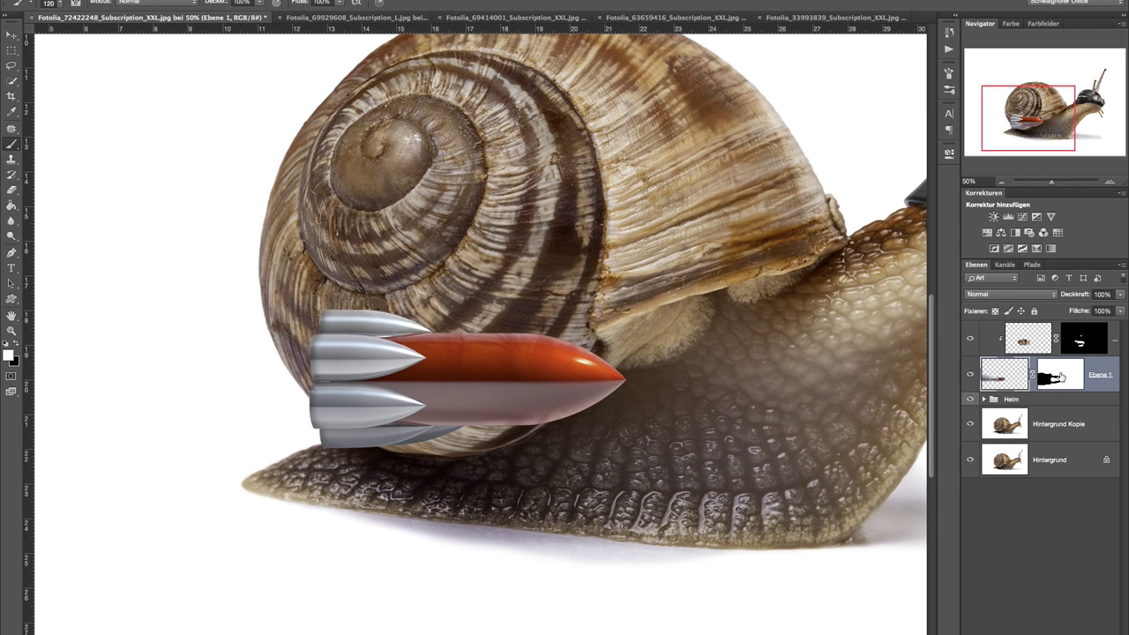
{"action": "double_click", "coordinate": [1100, 375]}
{"action": "type", "text": "Rakete"}
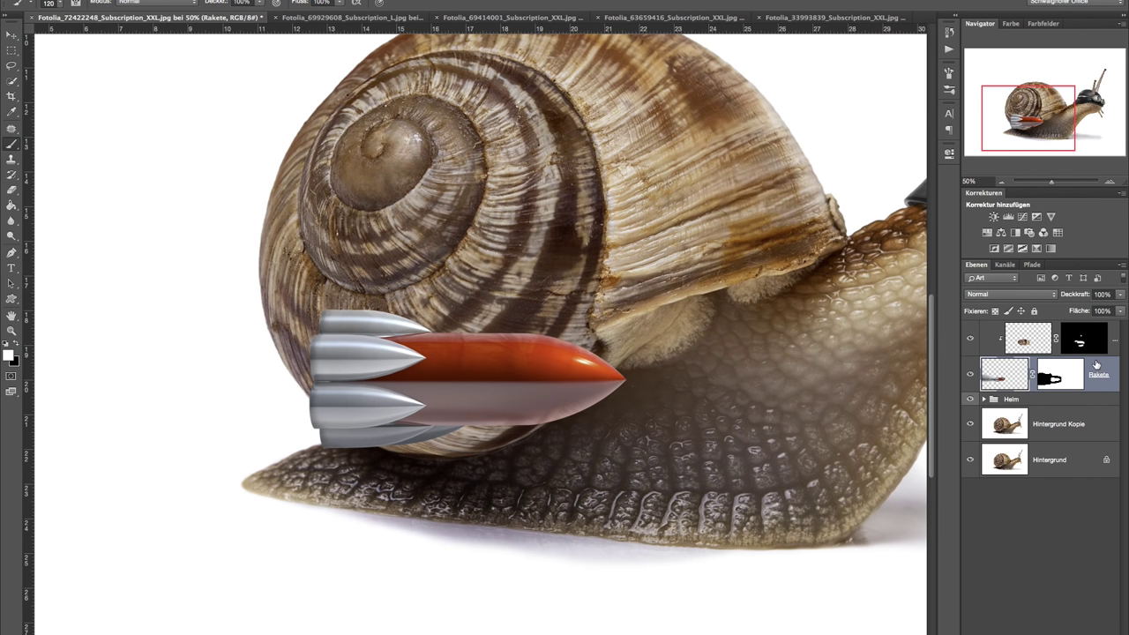
- Add a clipped Levels adjustment with output white at 148 and invert its mask
{"action": "left_click", "coordinate": [1008, 218]}
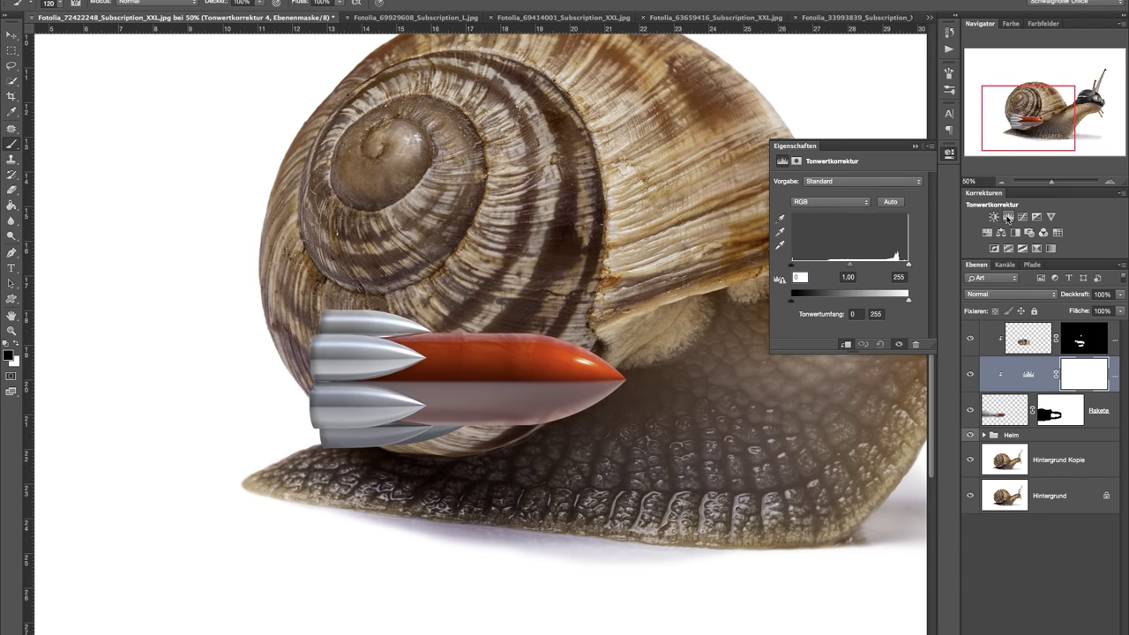
{"action": "left_click_drag", "start_coordinate": [908, 299], "coordinate": [861, 301]}
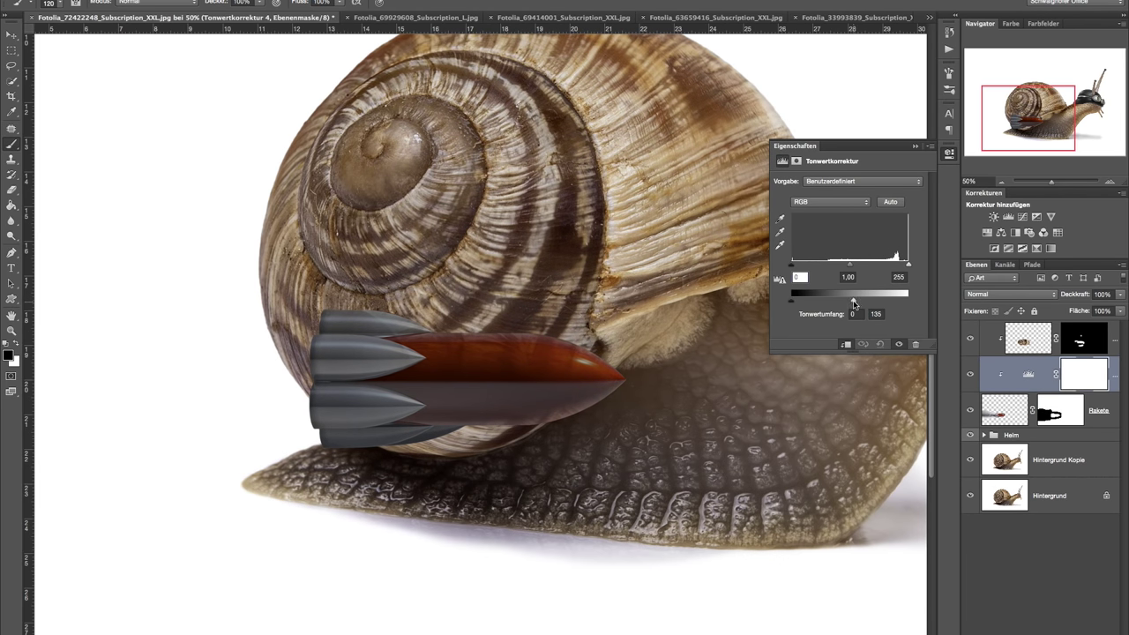
{"action": "left_click_drag", "start_coordinate": [858, 303], "coordinate": [866, 295]}
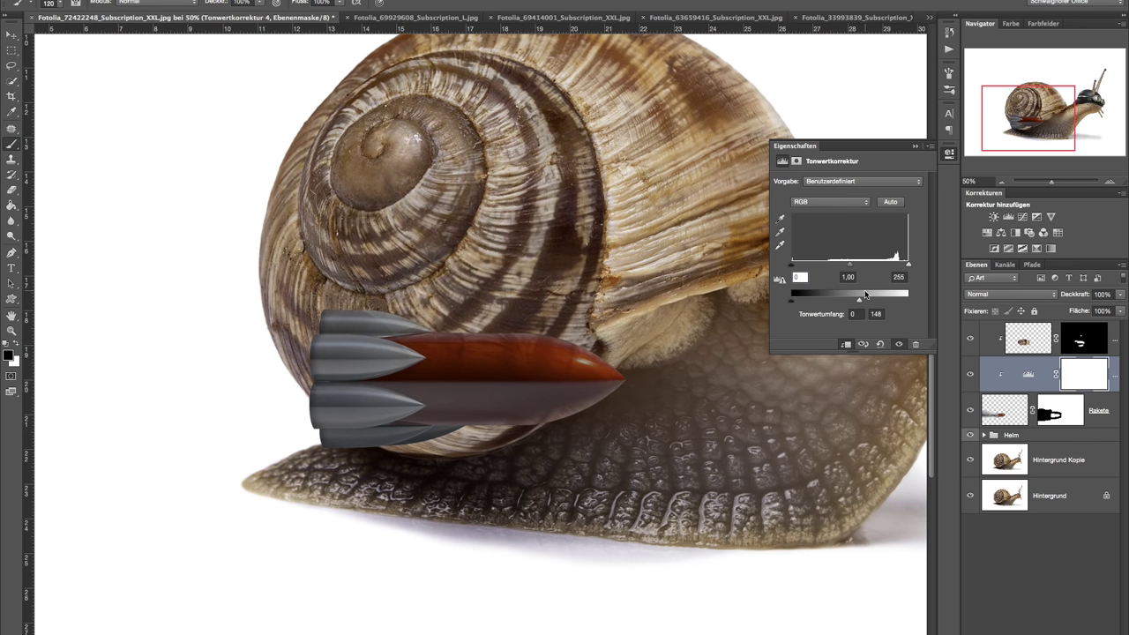
{"action": "left_click", "coordinate": [915, 147]}
{"action": "key", "text": "ctrl+i"}
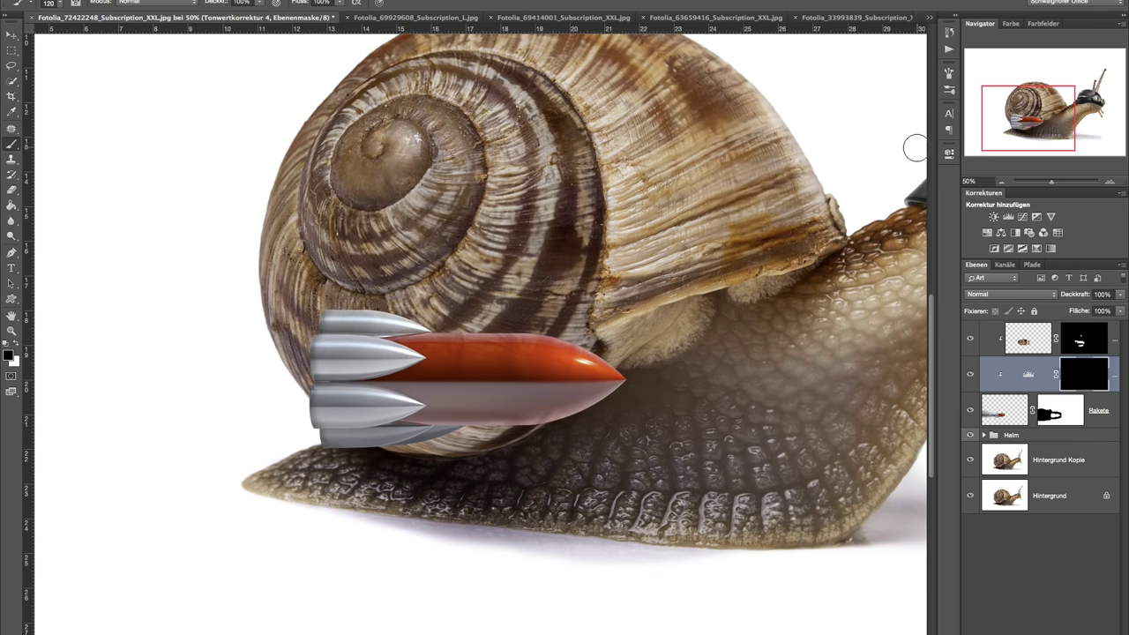
- Paint white on the Levels mask with 240 and 78 px brushes to darken the lower fin
{"action": "key", "text": "x"}
{"action": "mouse_move", "coordinate": [524, 403]}
{"action": "left_mouse_down"}
{"action": "mouse_move", "coordinate": [565, 414]}
{"action": "mouse_move", "coordinate": [425, 454]}
{"action": "mouse_move", "coordinate": [379, 407]}
{"action": "mouse_move", "coordinate": [529, 404]}
{"action": "mouse_move", "coordinate": [599, 361]}
{"action": "mouse_move", "coordinate": [500, 362]}
{"action": "left_mouse_up"}
{"action": "key", "text": "x"}
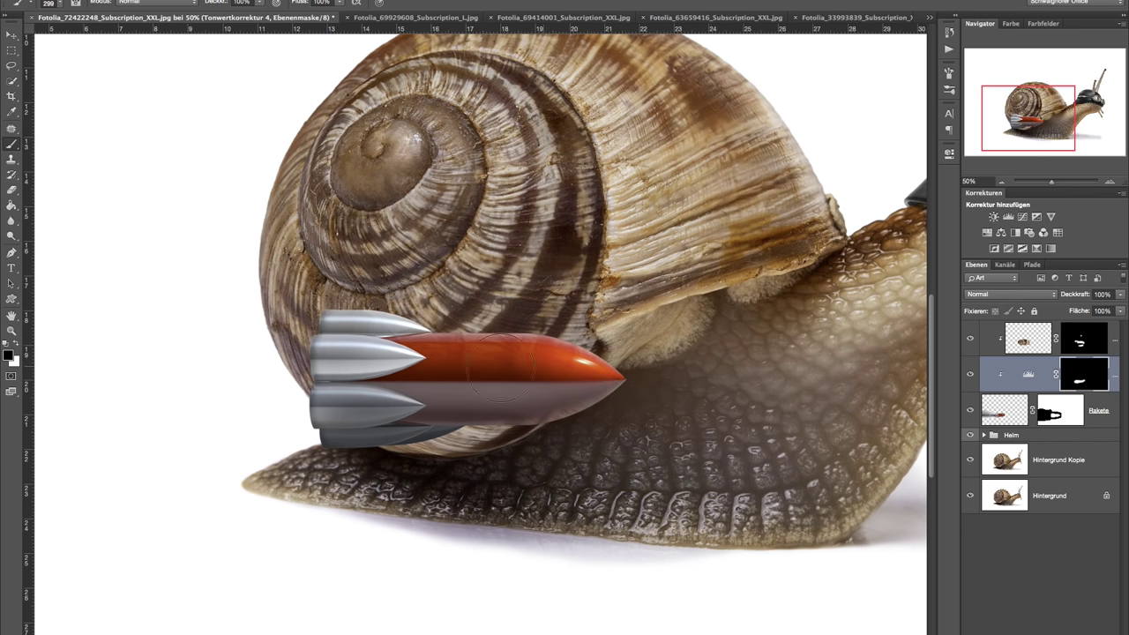
{"action": "mouse_move", "coordinate": [409, 358]}
{"action": "left_mouse_down"}
{"action": "mouse_move", "coordinate": [370, 376]}
{"action": "mouse_move", "coordinate": [435, 355]}
{"action": "mouse_move", "coordinate": [320, 328]}
{"action": "mouse_move", "coordinate": [432, 318]}
{"action": "mouse_move", "coordinate": [319, 319]}
{"action": "mouse_move", "coordinate": [430, 325]}
{"action": "left_mouse_up"}
{"action": "key", "text": "x"}
{"action": "key", "text": "x"}
- Shade and partly restore the rocket's upper body with a 192 px brush on the mask
{"action": "key", "text": "x"}
{"action": "key", "text": "x"}
{"action": "key", "text": "x"}
{"action": "mouse_move", "coordinate": [408, 412]}
{"action": "left_mouse_down"}
{"action": "mouse_move", "coordinate": [326, 416]}
{"action": "mouse_move", "coordinate": [416, 407]}
{"action": "left_mouse_up"}
{"action": "key", "text": "x"}
{"action": "mouse_move", "coordinate": [326, 406]}
{"action": "left_mouse_down"}
{"action": "mouse_move", "coordinate": [419, 404]}
{"action": "mouse_move", "coordinate": [394, 429]}
{"action": "mouse_move", "coordinate": [423, 422]}
{"action": "mouse_move", "coordinate": [388, 434]}
{"action": "left_mouse_up"}
{"action": "key", "text": "x"}
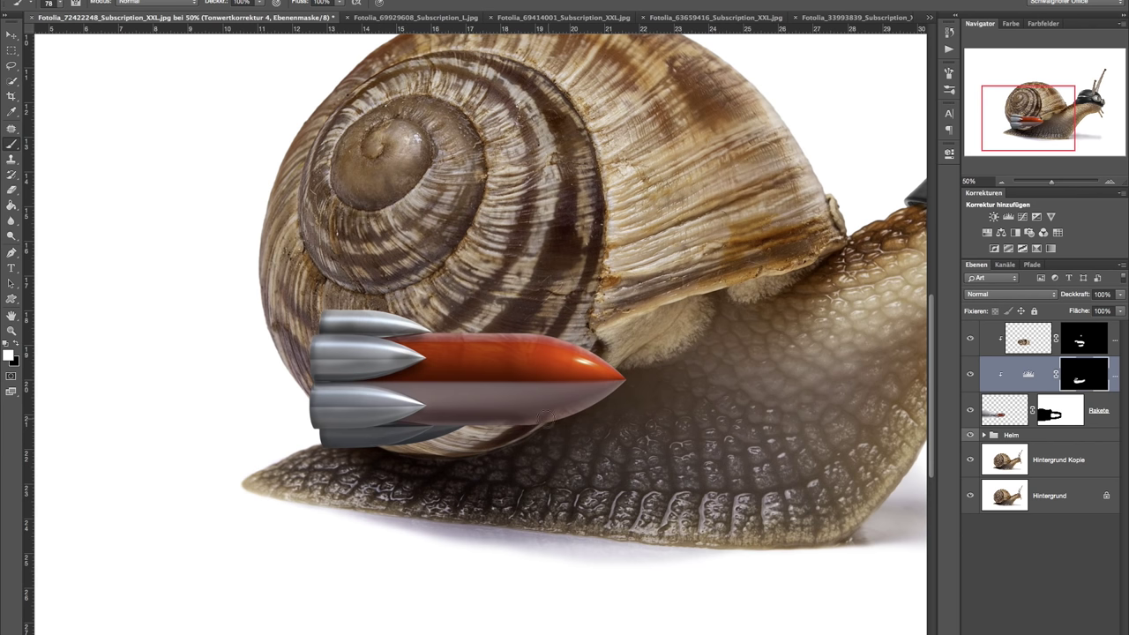
{"action": "left_click_drag", "start_coordinate": [504, 378], "coordinate": [580, 367]}
{"action": "left_click_drag", "start_coordinate": [463, 381], "coordinate": [609, 369]}
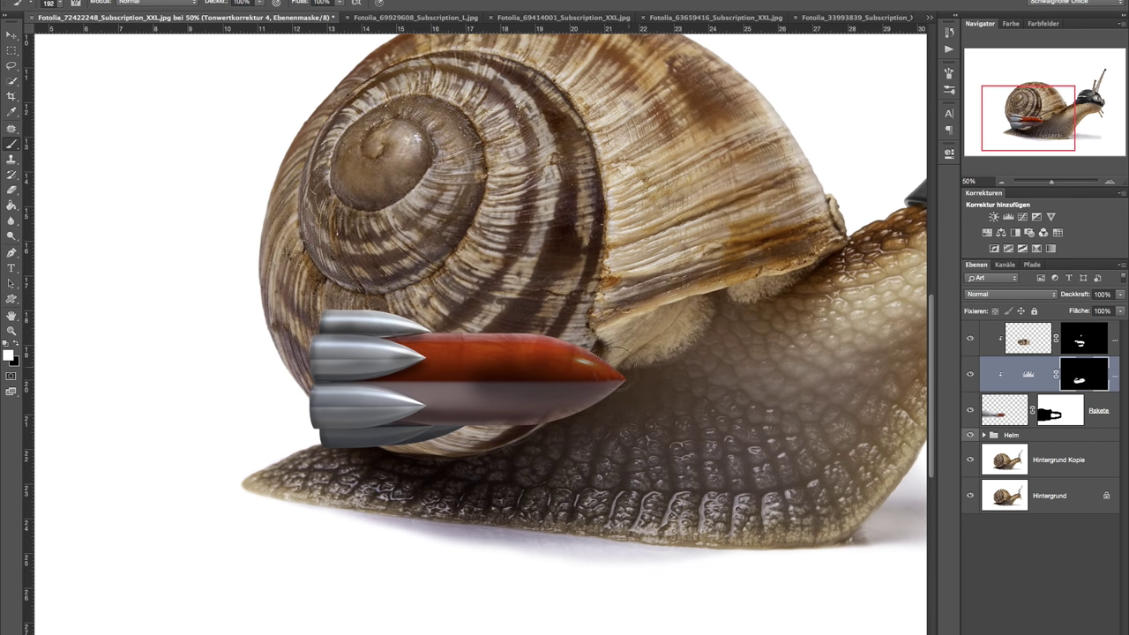
{"action": "key", "text": "x"}
{"action": "left_click_drag", "start_coordinate": [517, 373], "coordinate": [605, 370]}
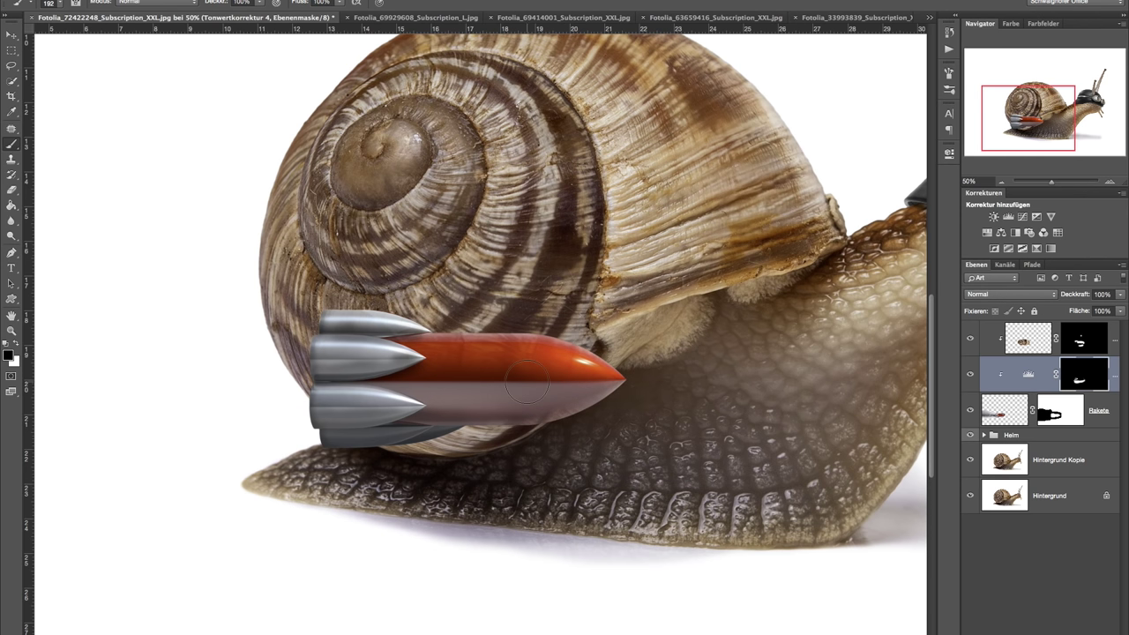
{"action": "left_click", "coordinate": [1023, 341]}
- Lower the shell-texture layer opacity to 38% and toggle it to compare
{"action": "left_click_drag", "start_coordinate": [1084, 296], "coordinate": [1077, 298]}
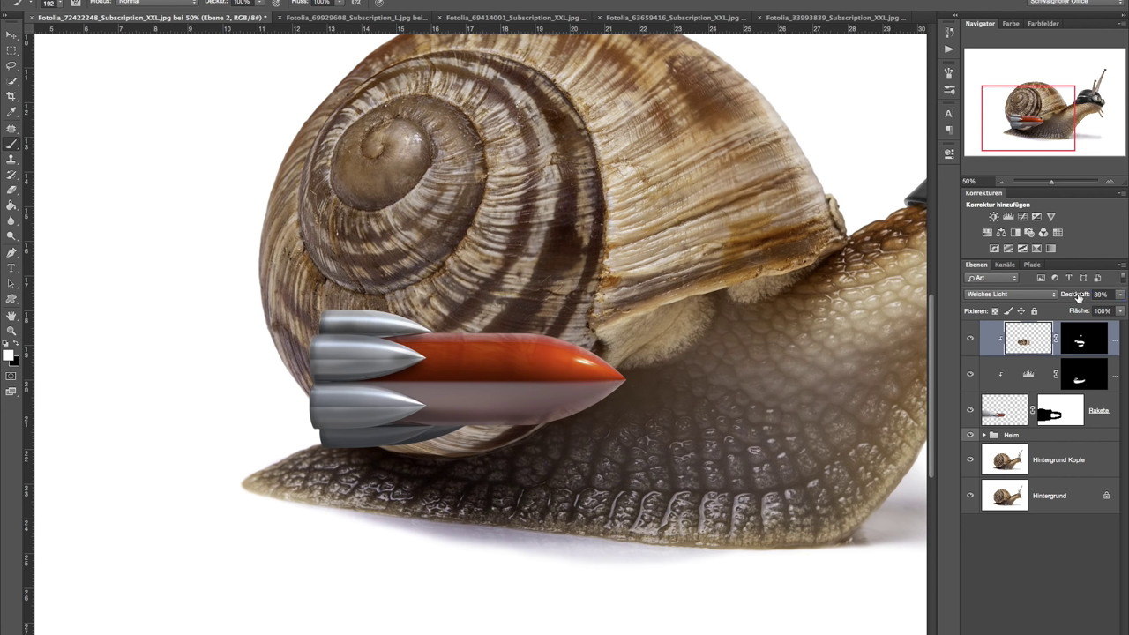
{"action": "key", "text": "Return"}
{"action": "left_click", "coordinate": [972, 338]}
{"action": "left_click", "coordinate": [971, 339]}
{"action": "left_click", "coordinate": [971, 339]}
{"action": "left_click", "coordinate": [971, 339]}
- Add a Levels adjustment above the Helm group, then delete it again
{"action": "left_click", "coordinate": [1014, 408]}
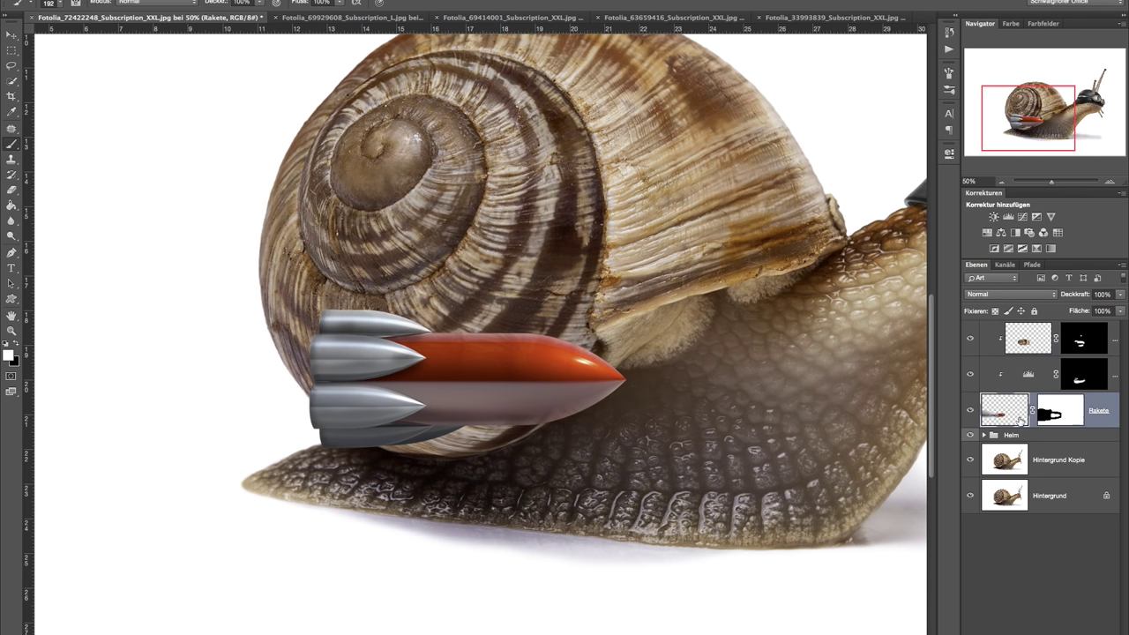
{"action": "left_click", "coordinate": [1056, 434]}
{"action": "left_click", "coordinate": [1009, 216]}
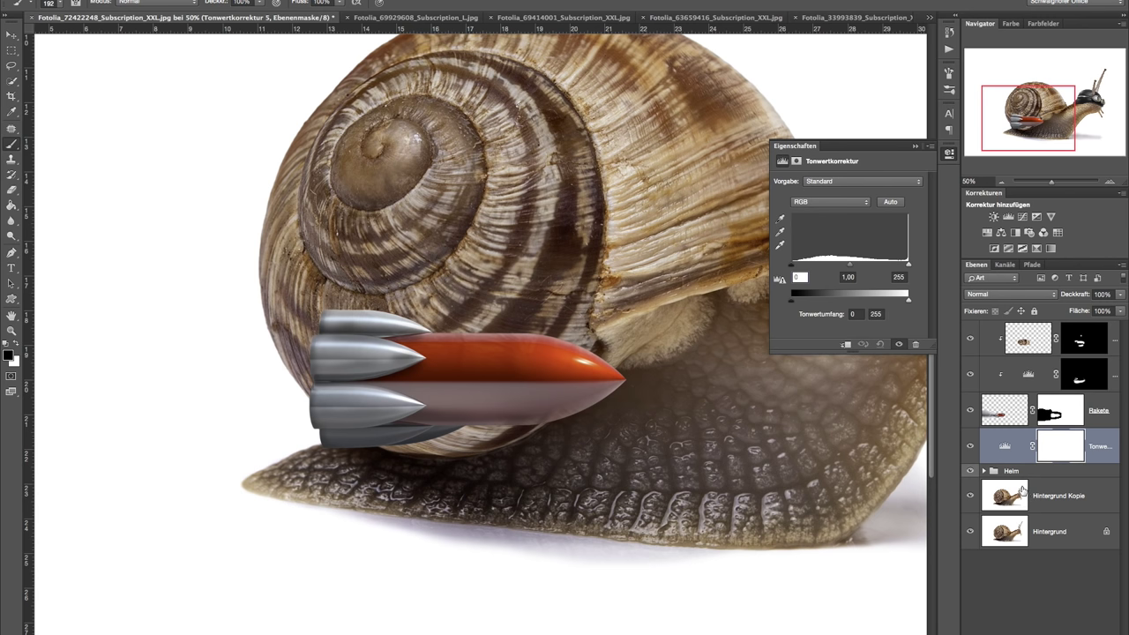
{"action": "key", "text": "Delete"}
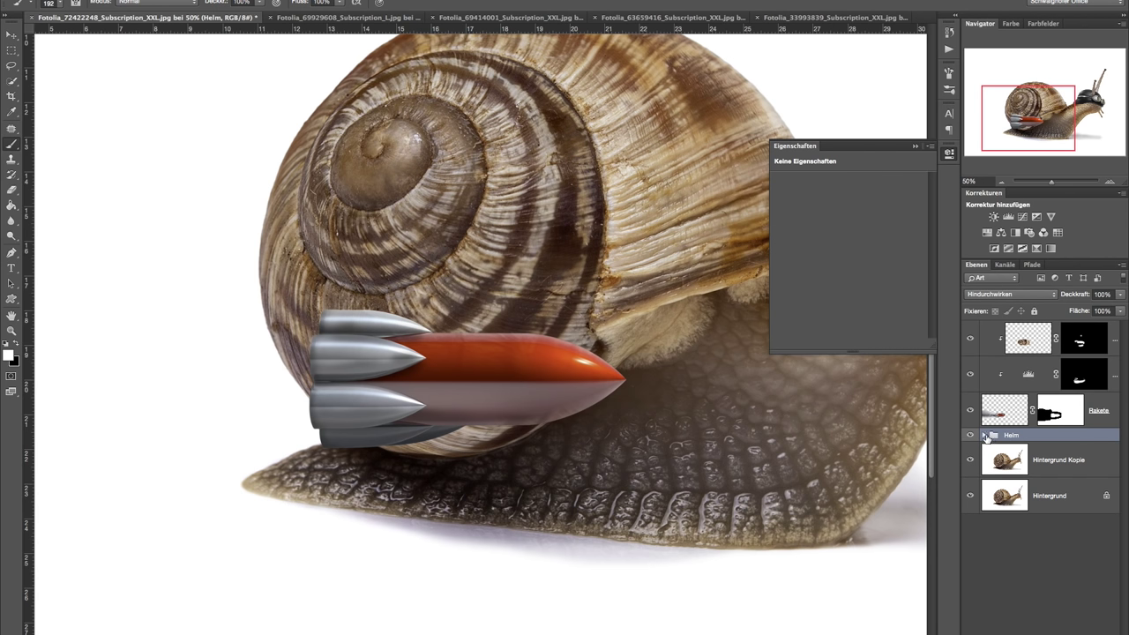
- Expand the Helm group, show rulers, and toggle its Levels adjustments to compare their effect
{"action": "left_click", "coordinate": [986, 435]}
{"action": "left_click", "coordinate": [998, 567]}
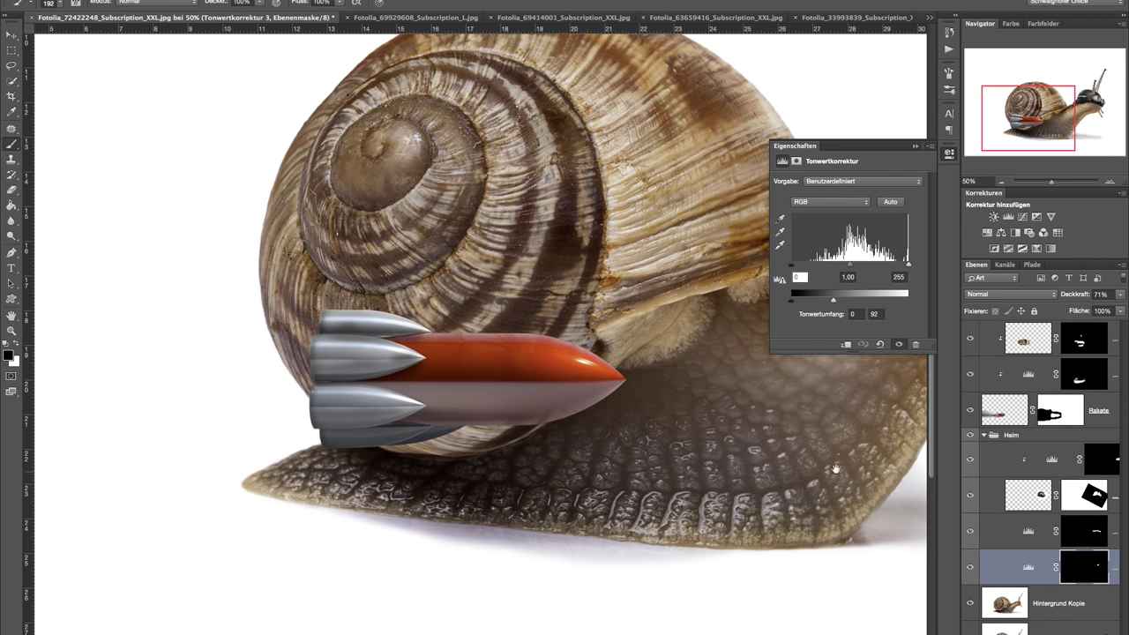
{"action": "left_click_drag", "start_coordinate": [843, 478], "coordinate": [401, 450]}
{"action": "key", "text": "ctrl+r"}
{"action": "left_click", "coordinate": [971, 568]}
{"action": "left_click", "coordinate": [997, 530]}
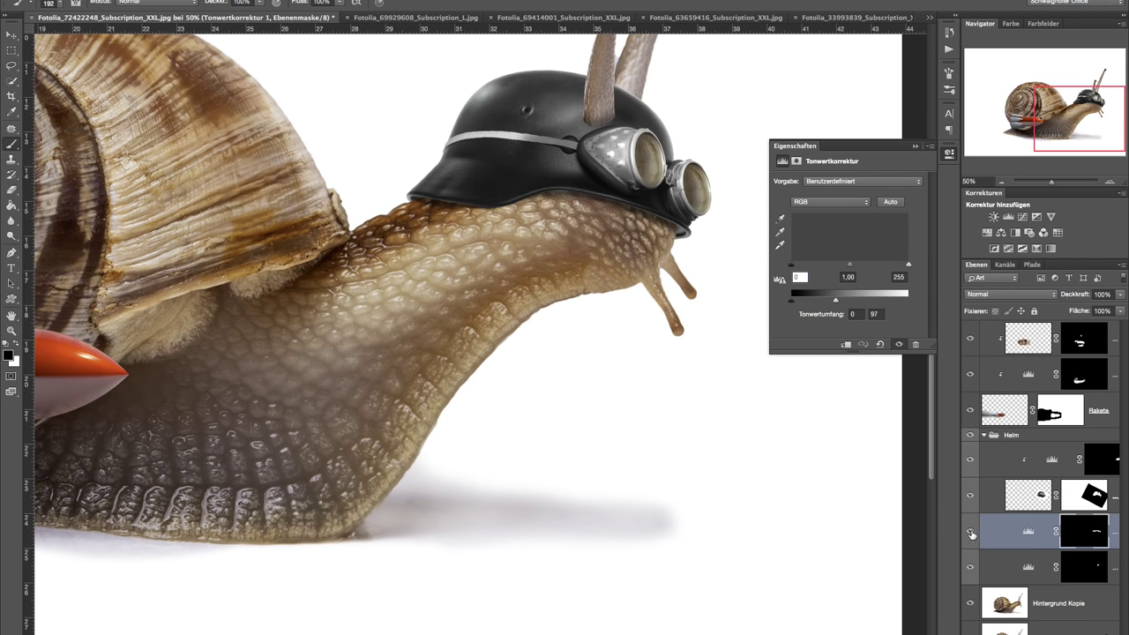
{"action": "left_click", "coordinate": [971, 531]}
{"action": "left_click", "coordinate": [971, 531]}
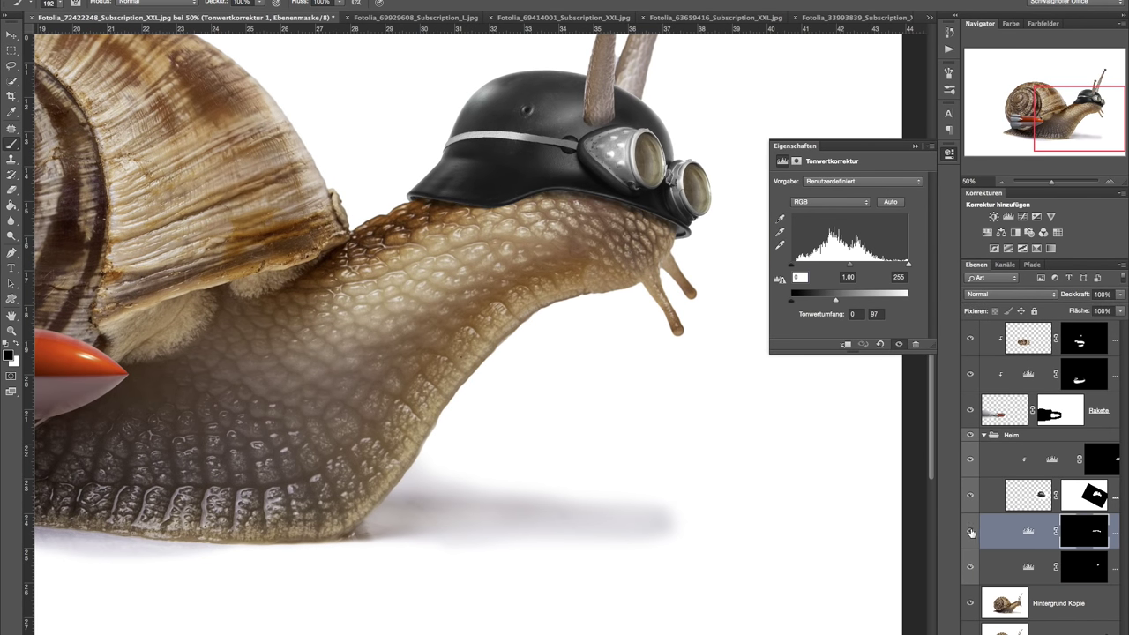
- Paint soft mask strokes under the rocket and lower the adjustment's opacity to 89%
{"action": "left_click", "coordinate": [915, 146]}
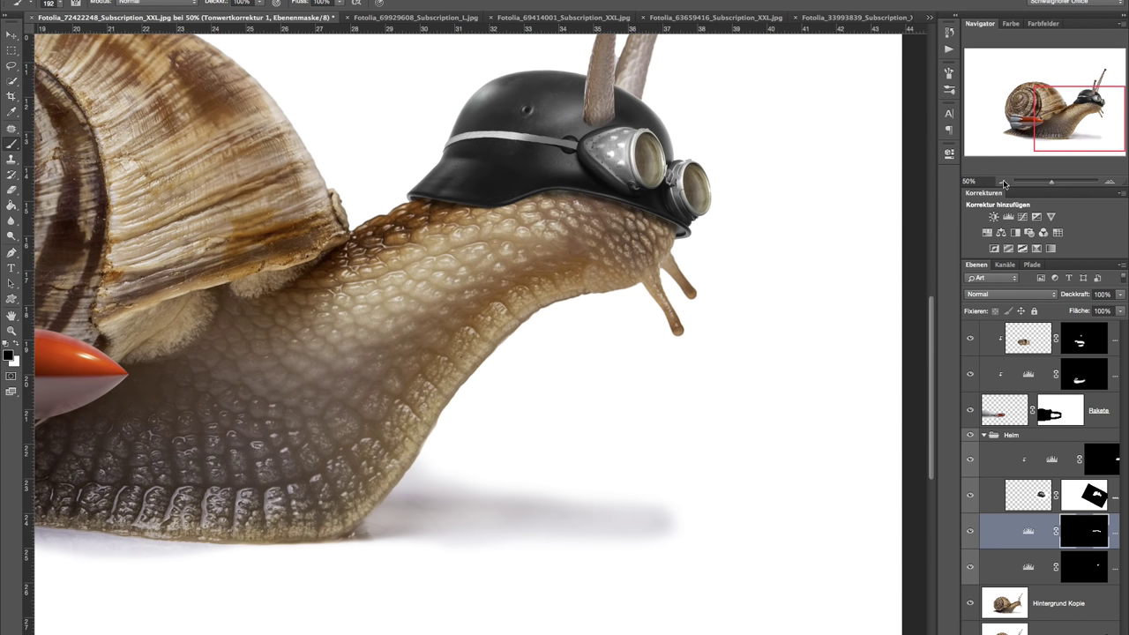
{"action": "left_click", "coordinate": [1002, 182]}
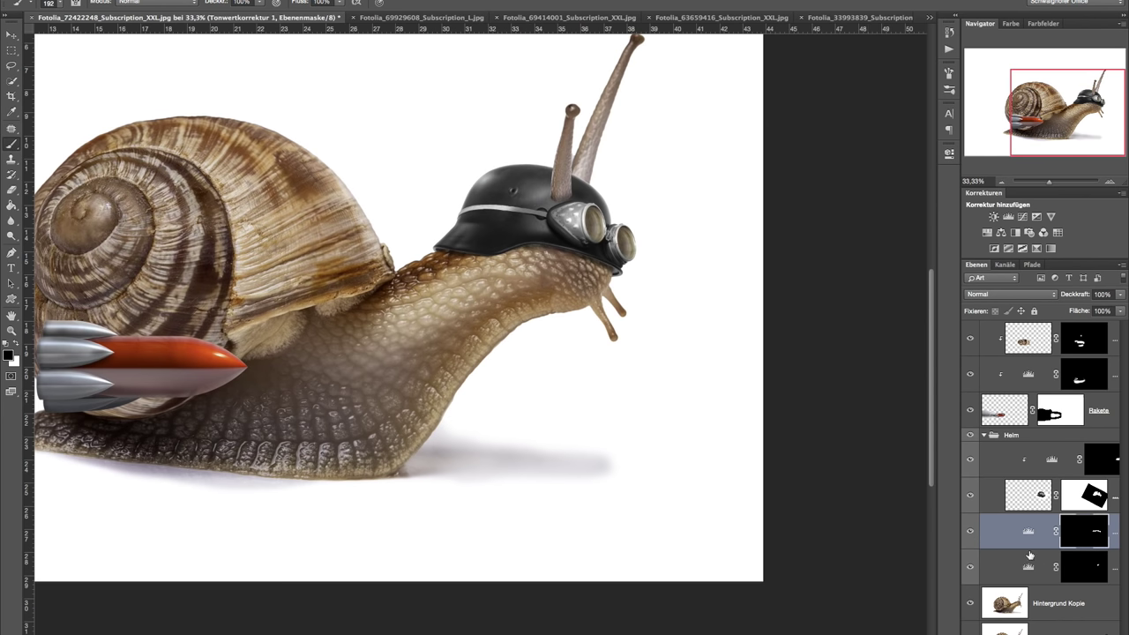
{"action": "left_click_drag", "start_coordinate": [404, 398], "coordinate": [554, 398]}
{"action": "left_click", "coordinate": [1109, 182]}
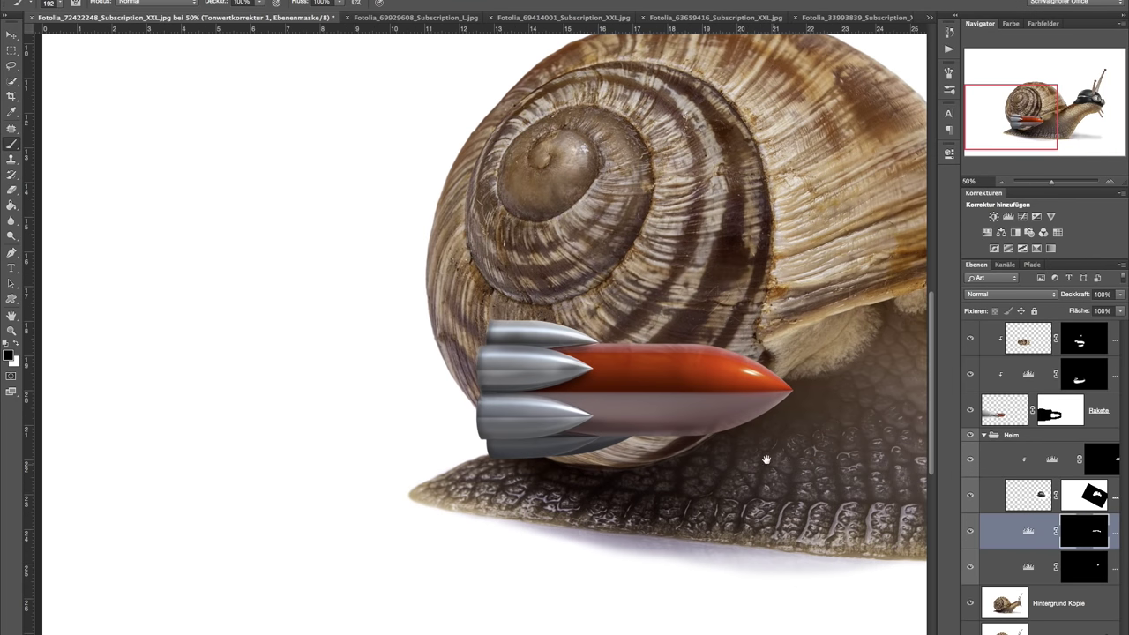
{"action": "left_click_drag", "start_coordinate": [767, 460], "coordinate": [672, 435]}
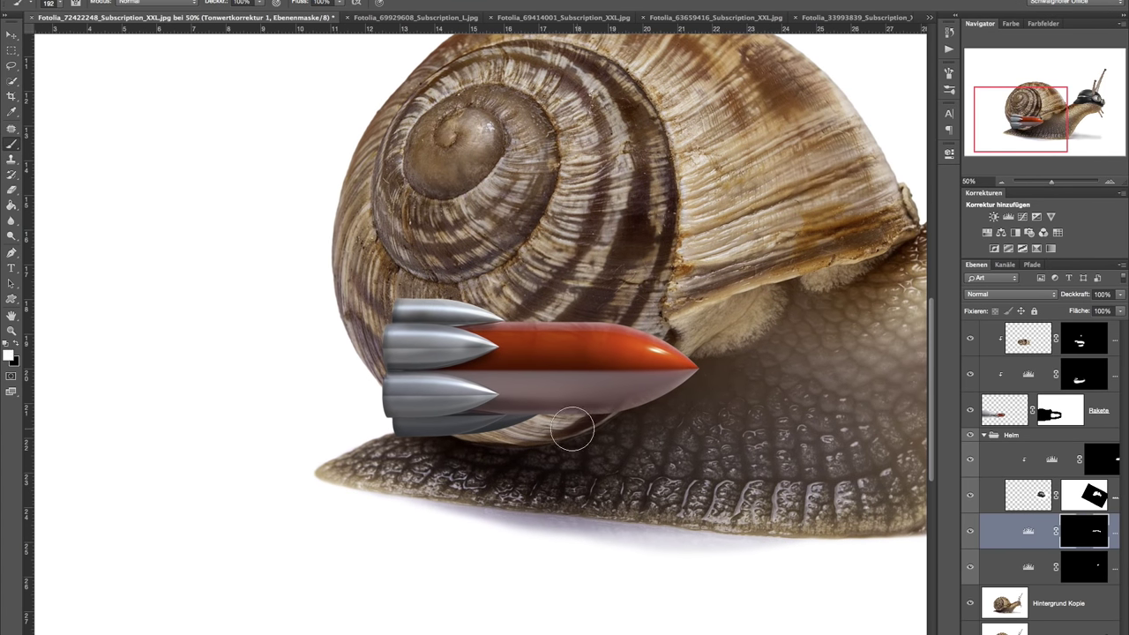
{"action": "mouse_move", "coordinate": [598, 426]}
{"action": "left_mouse_down"}
{"action": "mouse_move", "coordinate": [564, 415]}
{"action": "mouse_move", "coordinate": [496, 435]}
{"action": "left_mouse_up"}
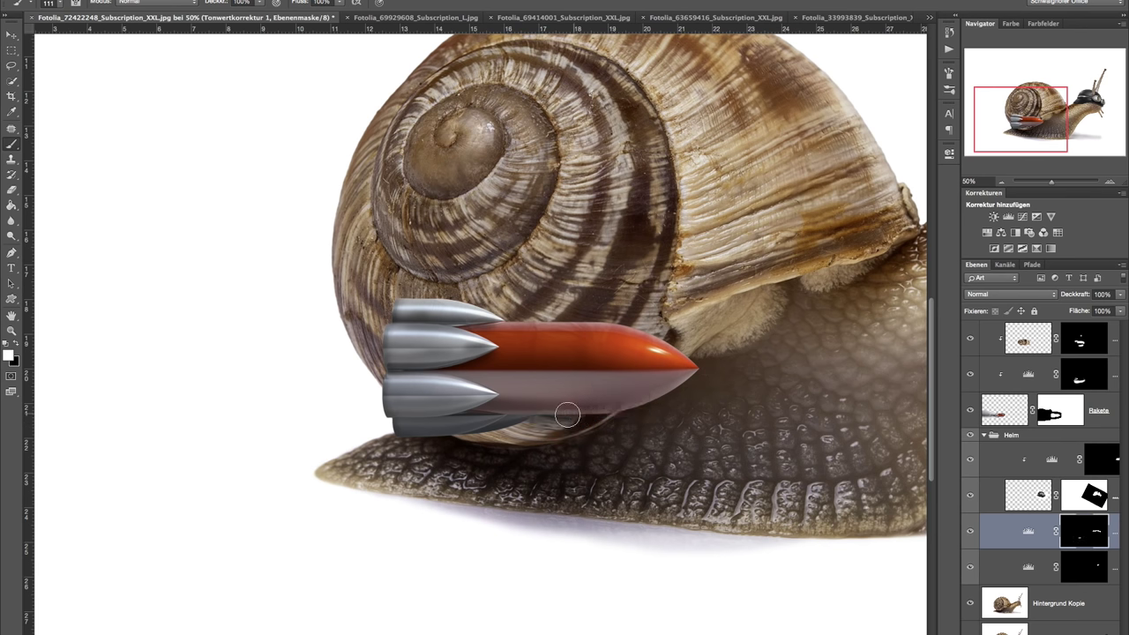
{"action": "left_click_drag", "start_coordinate": [560, 429], "coordinate": [652, 393]}
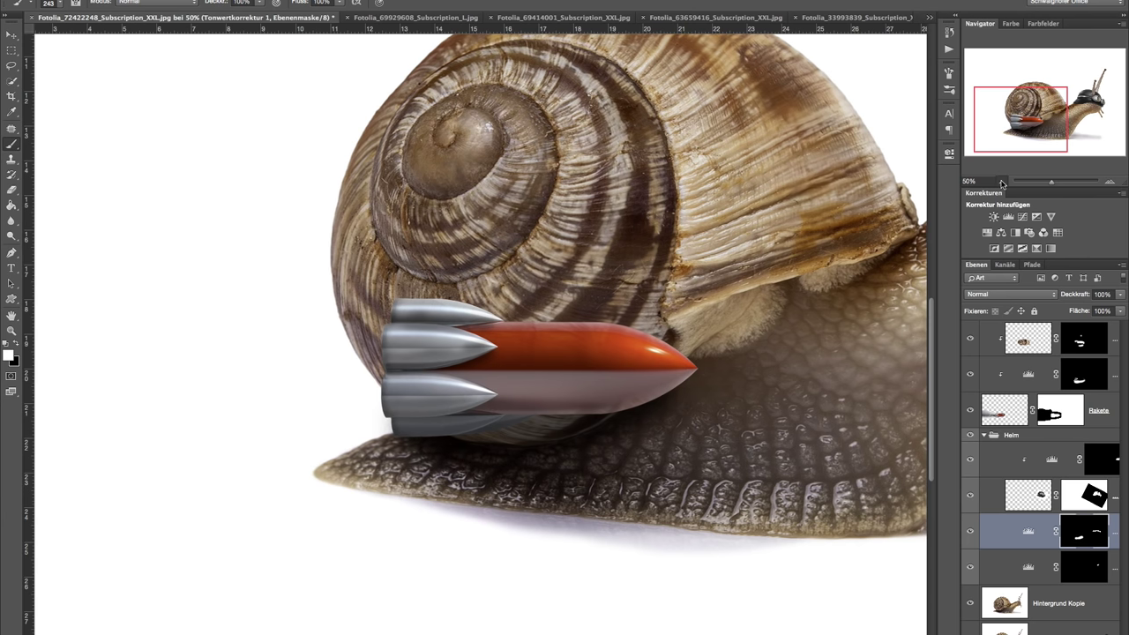
{"action": "left_click", "coordinate": [1001, 181]}
{"action": "left_click", "coordinate": [1001, 180]}
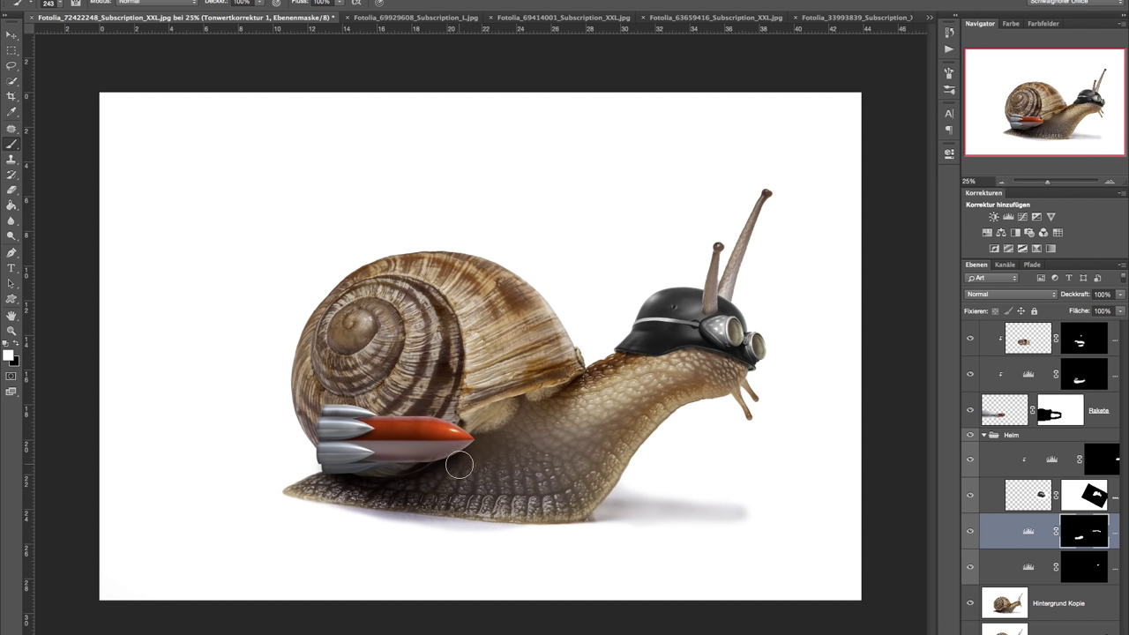
{"action": "left_click_drag", "start_coordinate": [1083, 296], "coordinate": [1076, 297]}
{"action": "left_click", "coordinate": [983, 437]}
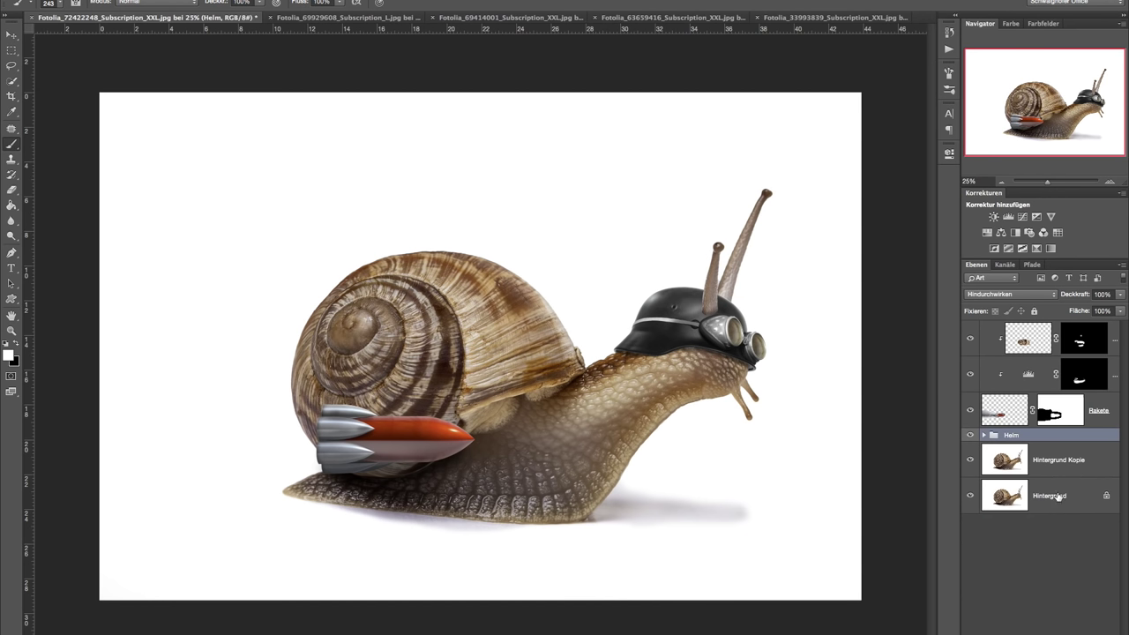
- With the Helm group selected, create a new empty layer and name it Rauch
{"action": "left_click", "coordinate": [1107, 408]}
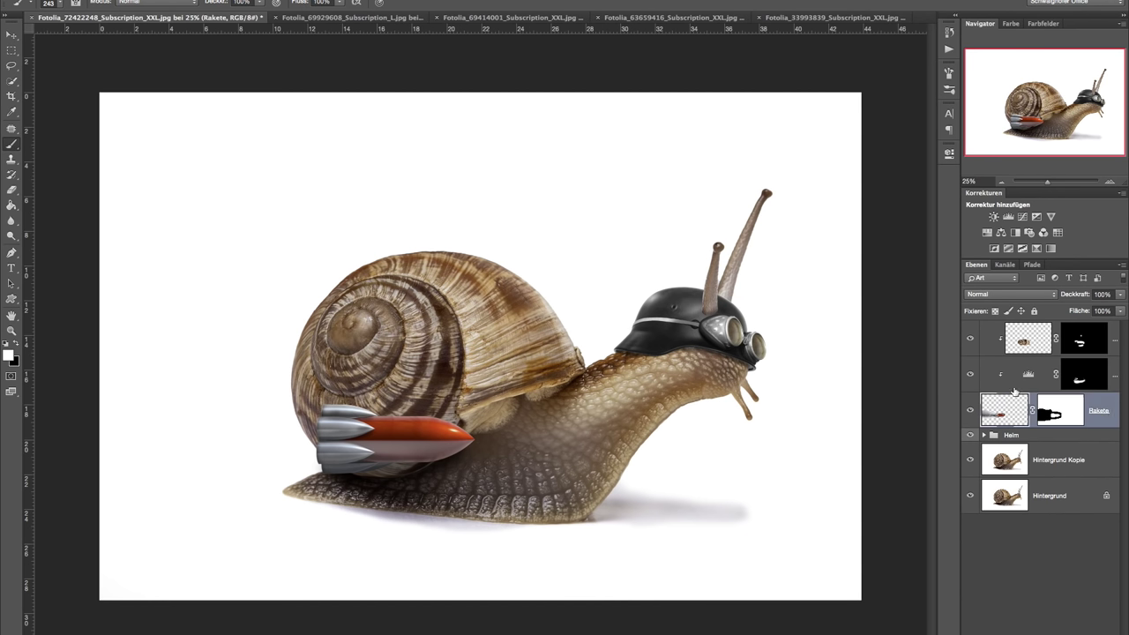
{"action": "left_click", "coordinate": [992, 332]}
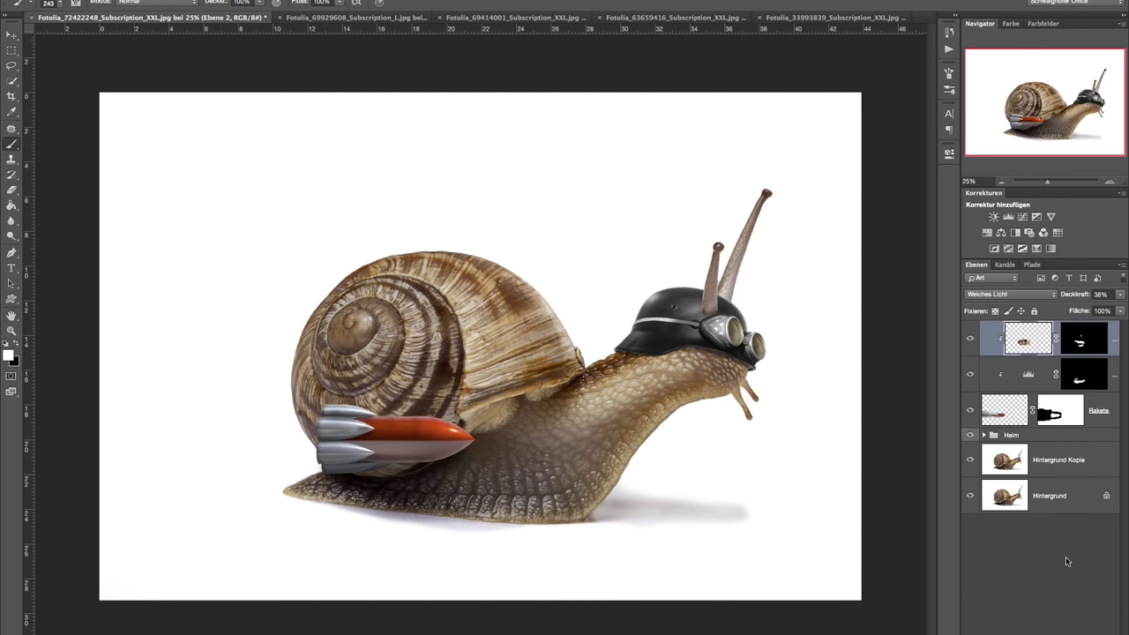
{"action": "left_click", "coordinate": [1060, 437]}
{"action": "key", "text": "ctrl+shift+alt+n"}
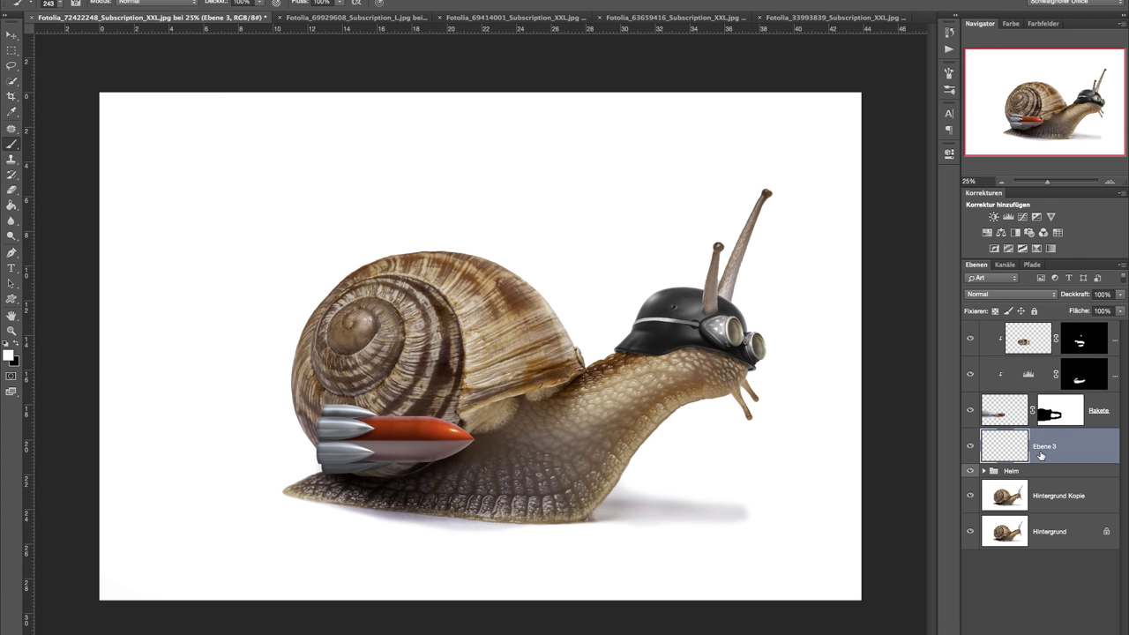
{"action": "double_click", "coordinate": [1044, 446]}
{"action": "type", "text": "Rauch"}
{"action": "key", "text": "Return"}
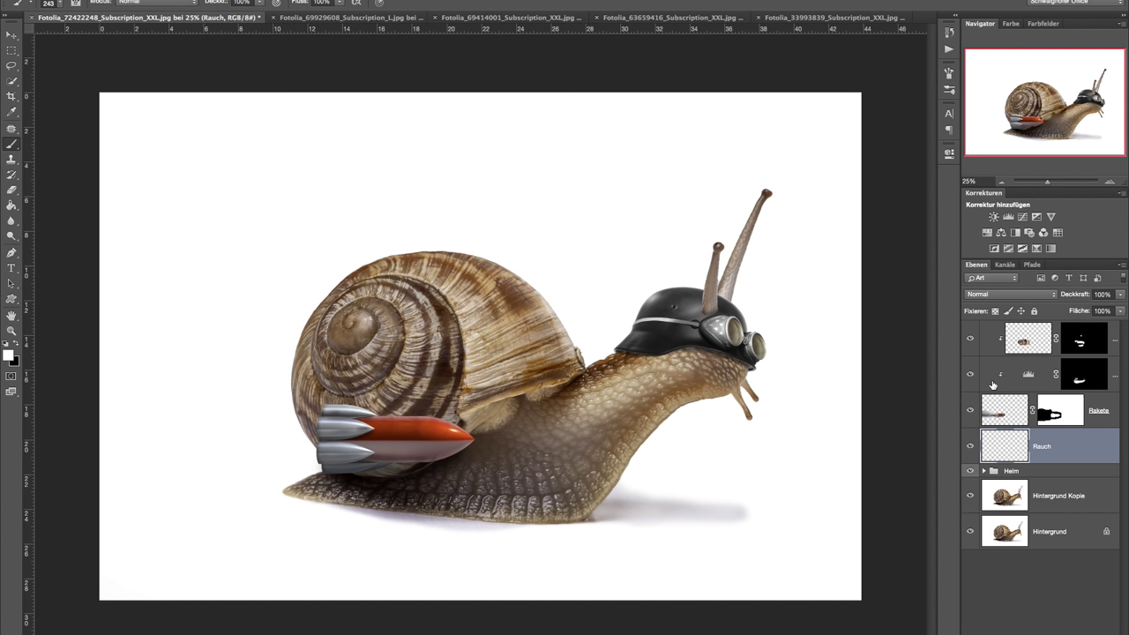
- Try black smoke with an enlarged cloud brush, then revert it through History
{"action": "left_click", "coordinate": [20, 347]}
{"action": "right_click", "coordinate": [527, 218]}
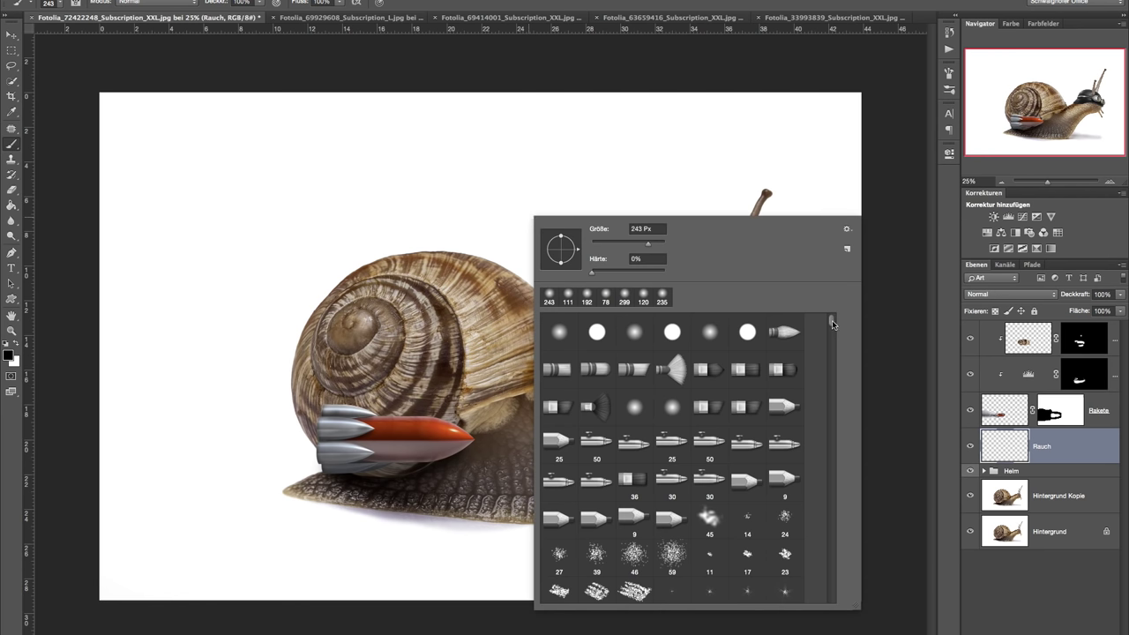
{"action": "left_click_drag", "start_coordinate": [831, 326], "coordinate": [829, 610]}
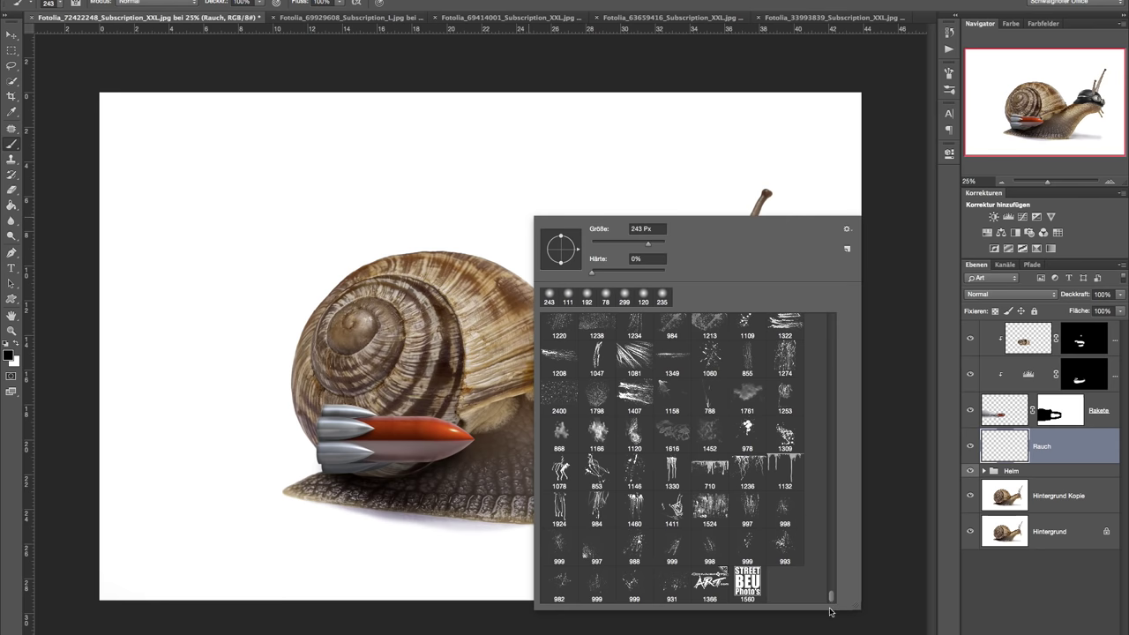
{"action": "left_click_drag", "start_coordinate": [833, 598], "coordinate": [834, 529]}
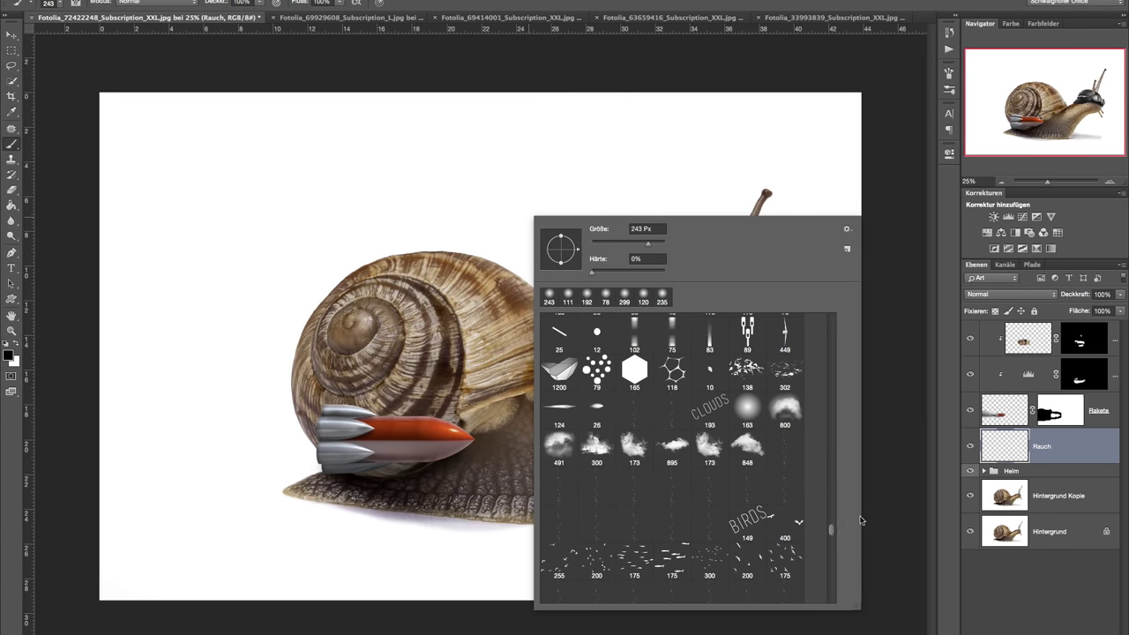
{"action": "left_click", "coordinate": [710, 447]}
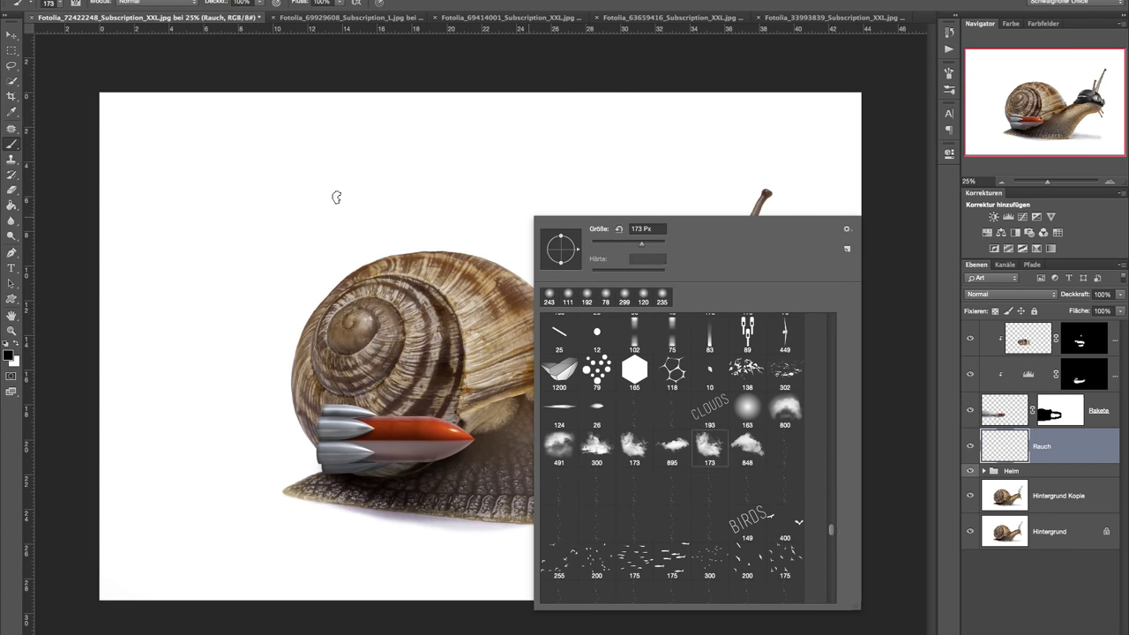
{"action": "left_click_drag", "start_coordinate": [337, 197], "coordinate": [390, 204]}
{"action": "left_click_drag", "start_coordinate": [255, 203], "coordinate": [589, 180]}
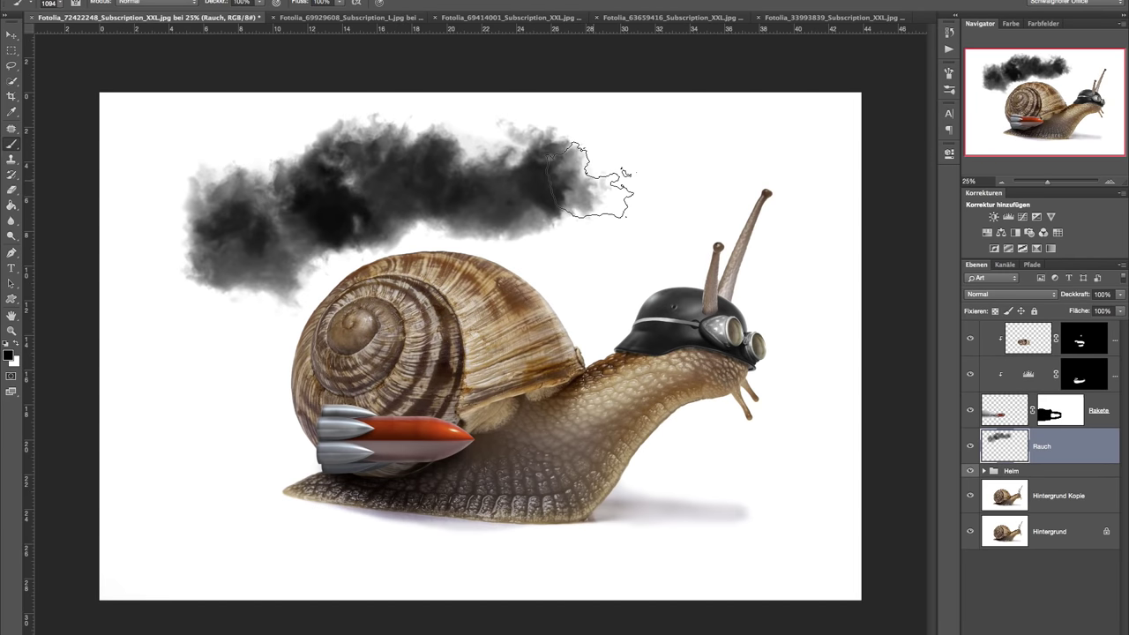
{"action": "left_click", "coordinate": [947, 35]}
{"action": "left_click", "coordinate": [882, 484]}
- Switch to the 2033 smoke brush, testing and undoing a grey stroke above the shell
{"action": "right_click", "coordinate": [606, 232]}
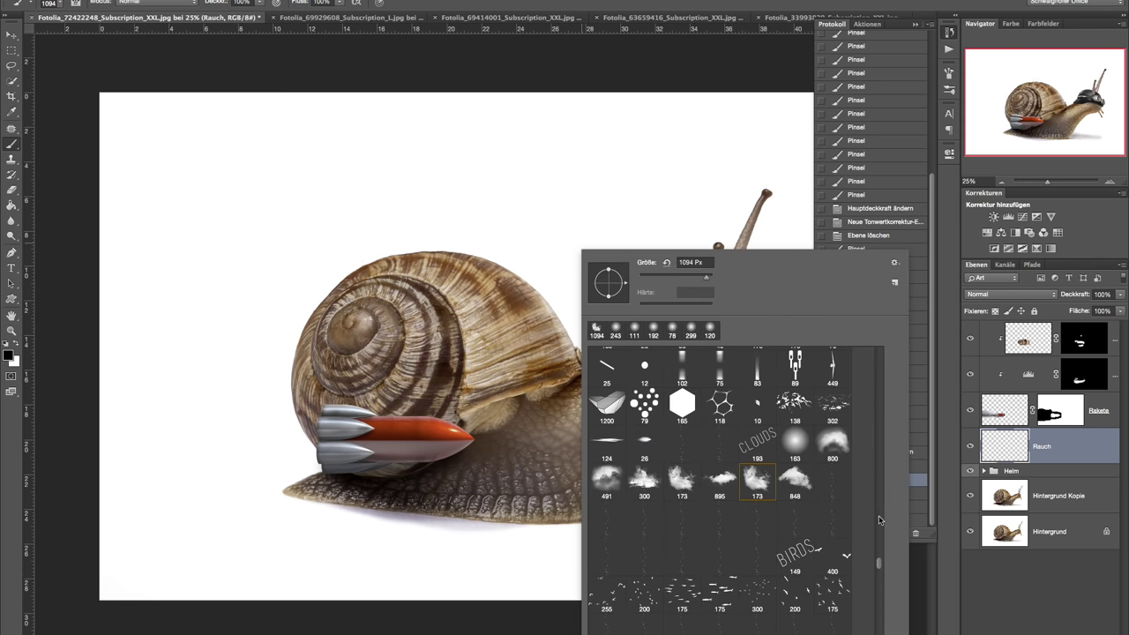
{"action": "scroll", "coordinate": [878, 564], "scroll_direction": "down", "scroll_amount": 5}
{"action": "scroll", "coordinate": [880, 554], "scroll_direction": "down", "scroll_amount": 5}
{"action": "scroll", "coordinate": [880, 550], "scroll_direction": "down", "scroll_amount": 5}
{"action": "scroll", "coordinate": [881, 553], "scroll_direction": "down", "scroll_amount": 5}
{"action": "scroll", "coordinate": [881, 553], "scroll_direction": "down", "scroll_amount": 5}
{"action": "scroll", "coordinate": [881, 535], "scroll_direction": "down", "scroll_amount": 5}
{"action": "scroll", "coordinate": [882, 529], "scroll_direction": "down", "scroll_amount": 5}
{"action": "left_click_drag", "start_coordinate": [883, 524], "coordinate": [884, 503]}
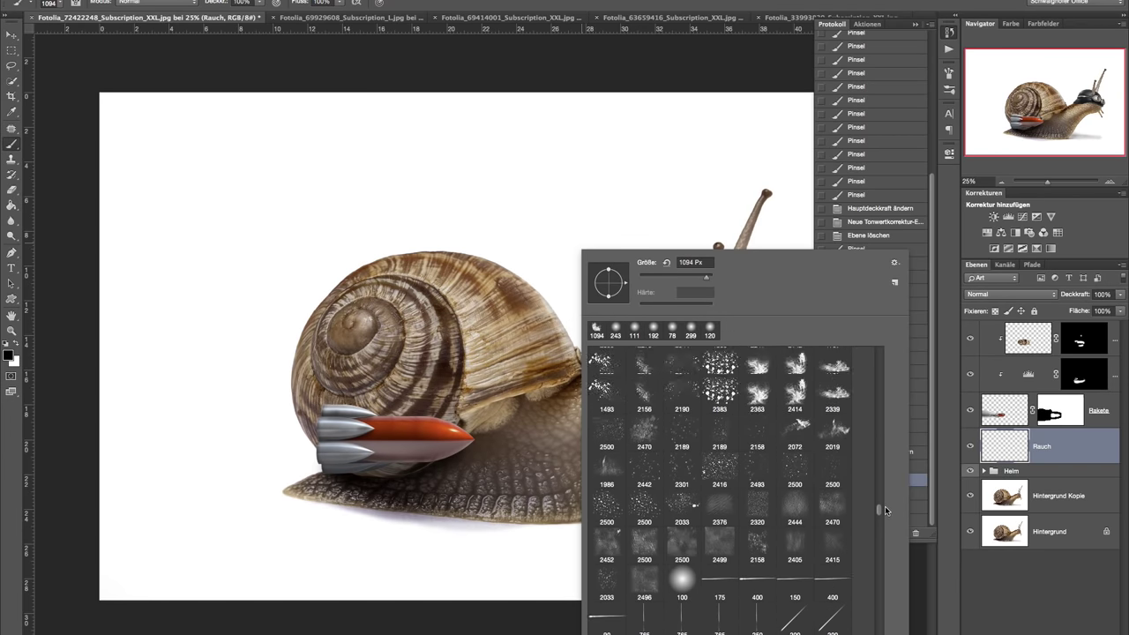
{"action": "left_click_drag", "start_coordinate": [885, 503], "coordinate": [882, 482]}
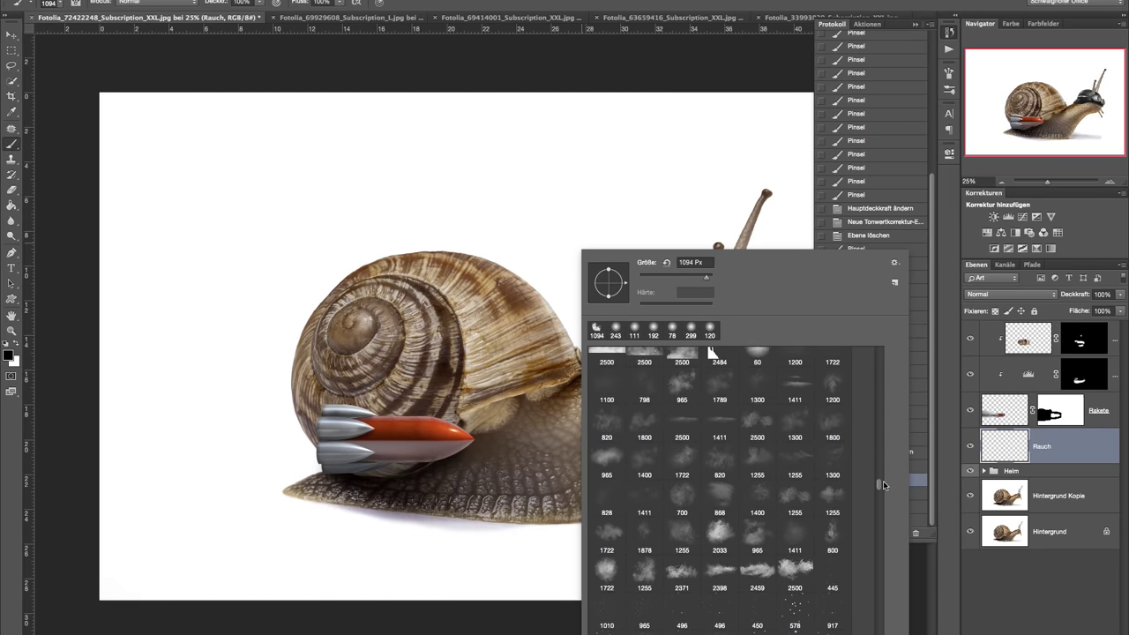
{"action": "left_click", "coordinate": [719, 524]}
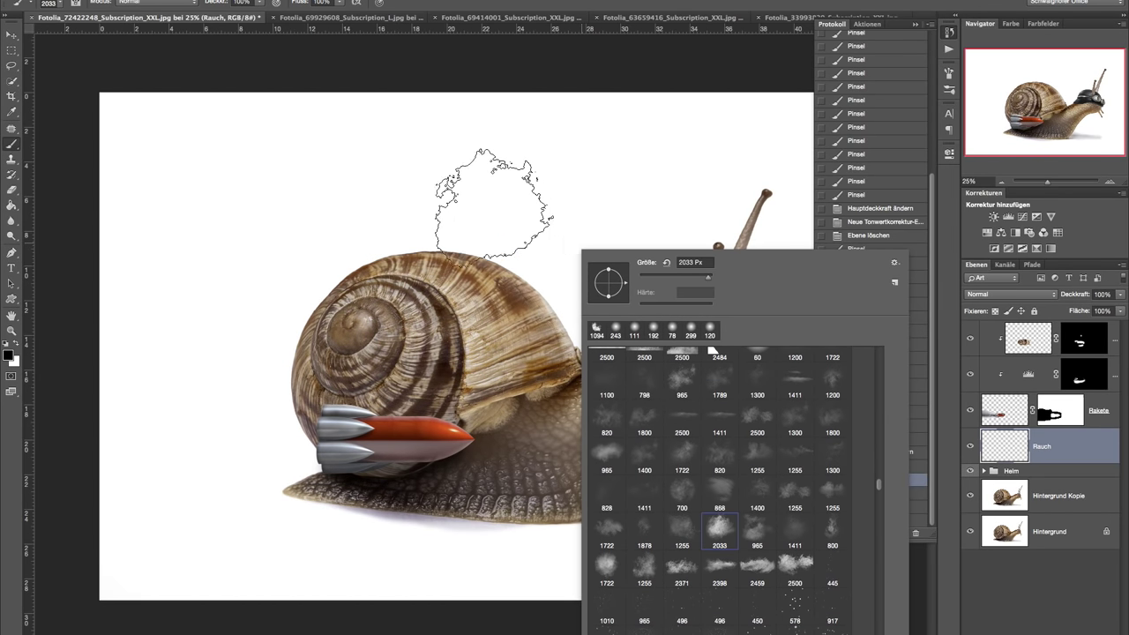
{"action": "left_click_drag", "start_coordinate": [504, 214], "coordinate": [192, 247]}
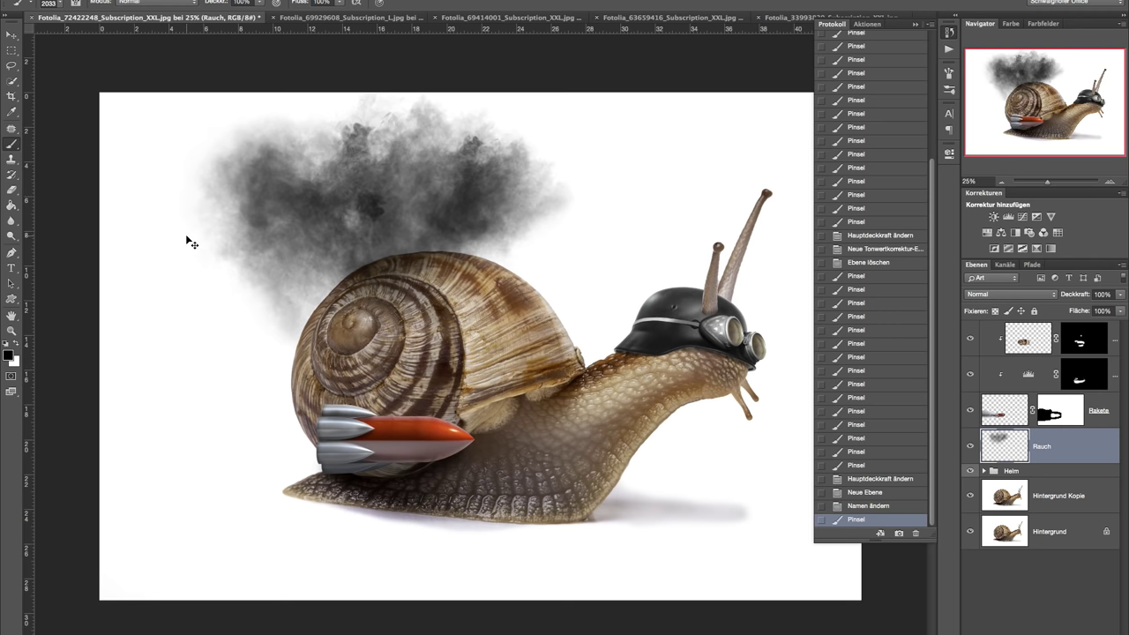
{"action": "key", "text": "ctrl+z"}
{"action": "left_click", "coordinate": [916, 30]}
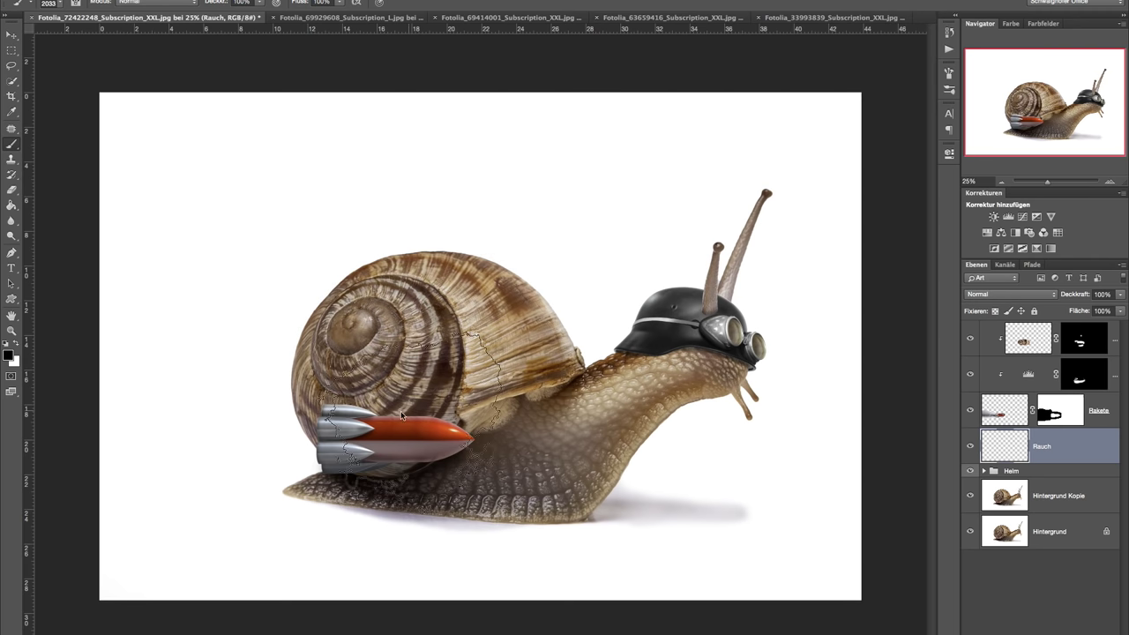
- Paint grey smoke with an 817 px brush trailing left behind the rocket
{"action": "left_click_drag", "start_coordinate": [441, 414], "coordinate": [370, 415]}
{"action": "left_click", "coordinate": [1113, 182]}
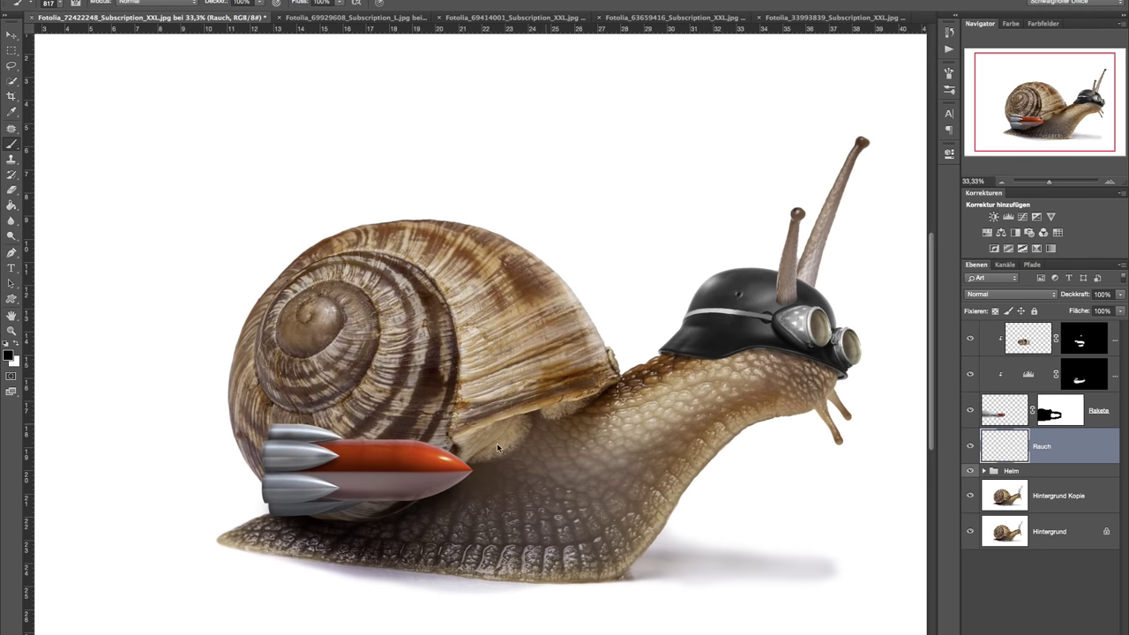
{"action": "left_click_drag", "start_coordinate": [719, 411], "coordinate": [1032, 351]}
{"action": "left_click_drag", "start_coordinate": [546, 415], "coordinate": [269, 437]}
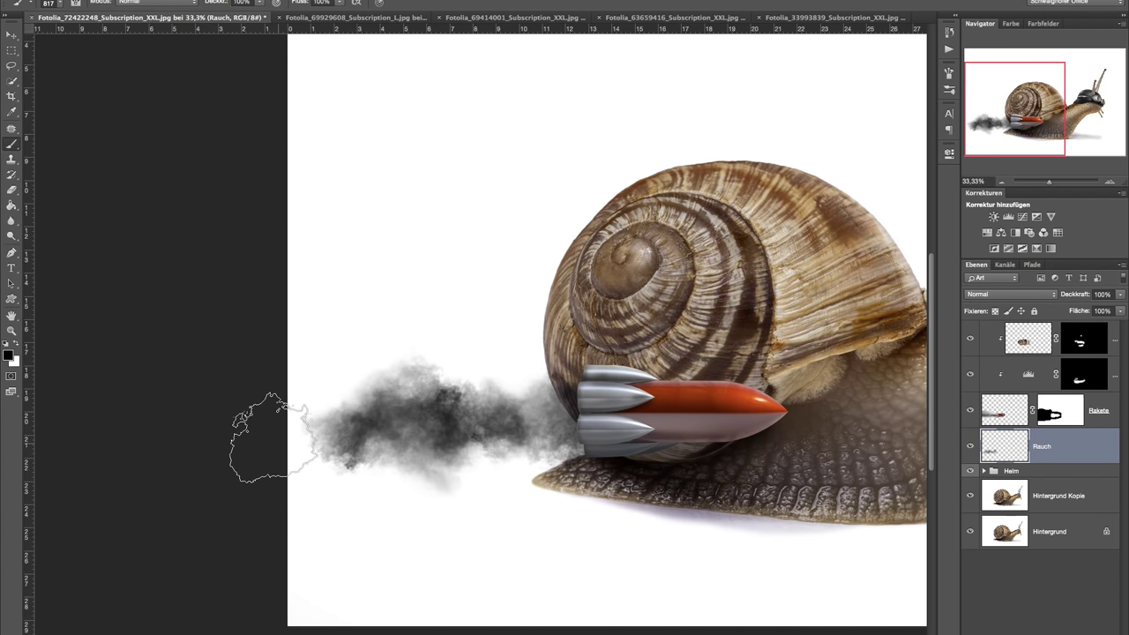
{"action": "left_click", "coordinate": [1000, 182]}
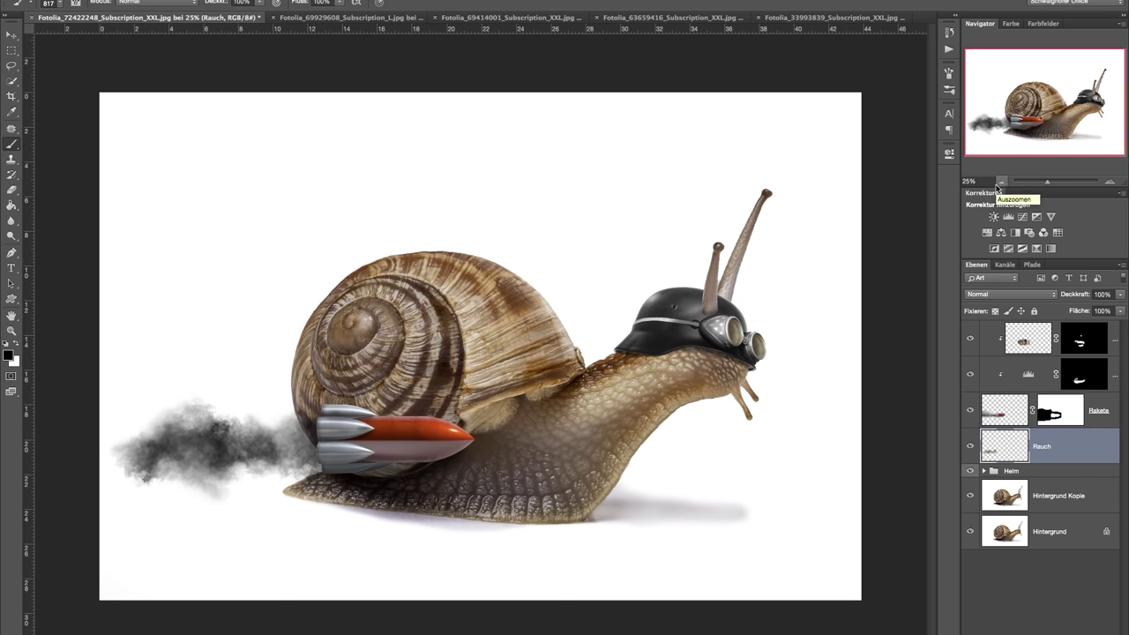
{"action": "left_click", "coordinate": [335, 0]}
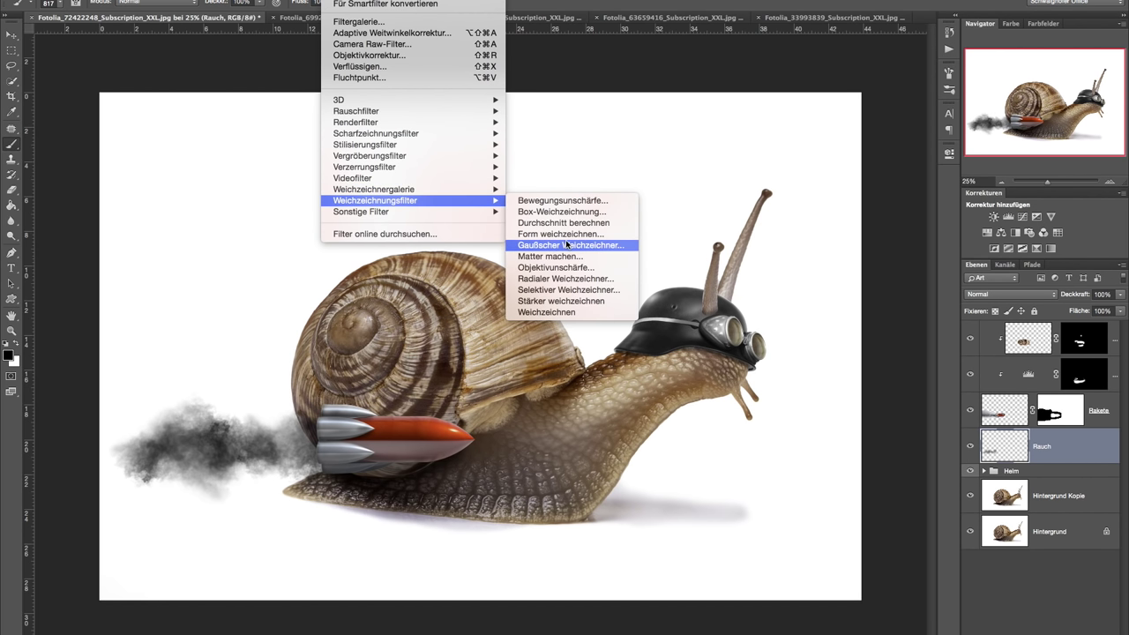
- Apply a Gaussian Blur with radius 2,1 to the smoke
{"action": "mouse_move", "coordinate": [375, 200]}
{"action": "left_click", "coordinate": [560, 245]}
{"action": "left_click_drag", "start_coordinate": [739, 394], "coordinate": [741, 393]}
{"action": "left_click", "coordinate": [870, 231]}
{"action": "key", "text": "b"}
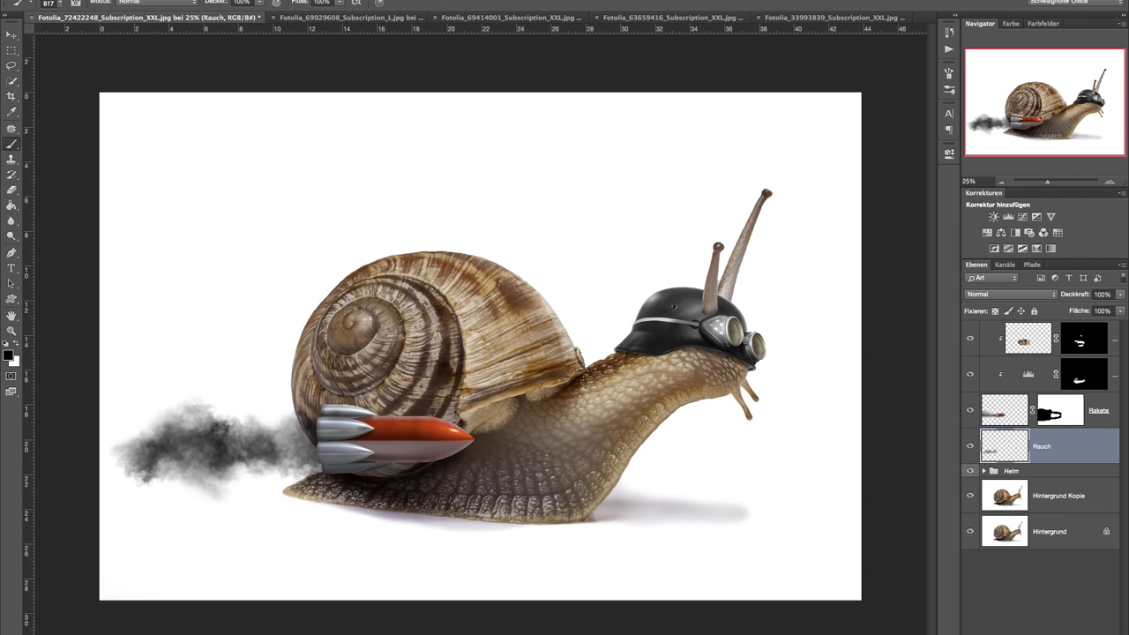
- Apply a Motion Blur with distance 79 pixels to the smoke
{"action": "left_click", "coordinate": [340, 1]}
{"action": "mouse_move", "coordinate": [374, 200]}
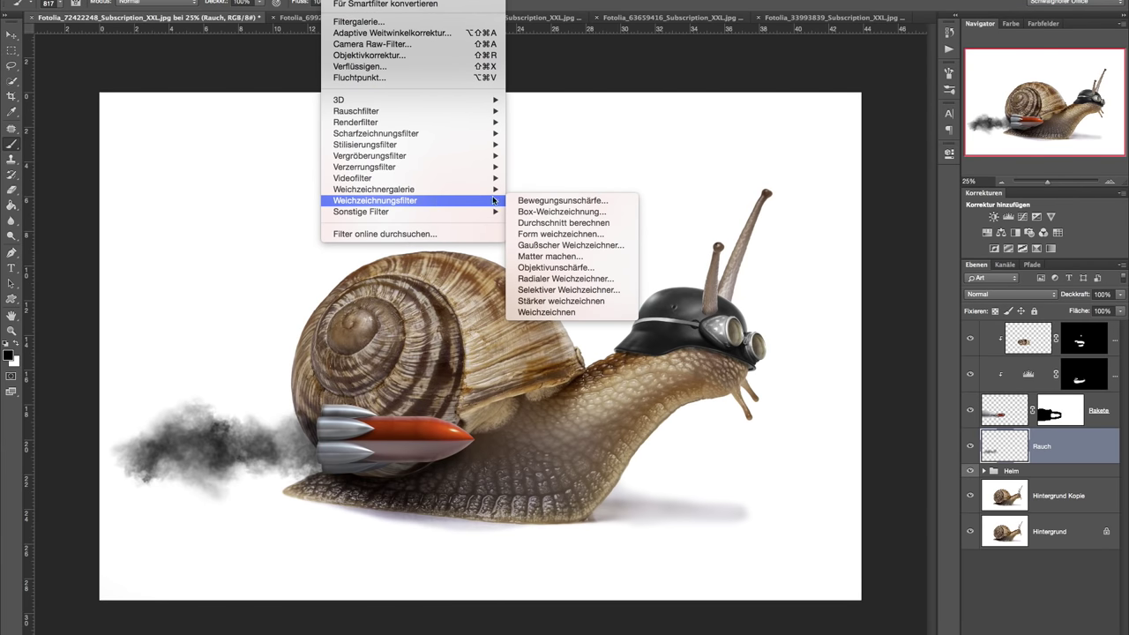
{"action": "left_click", "coordinate": [552, 200]}
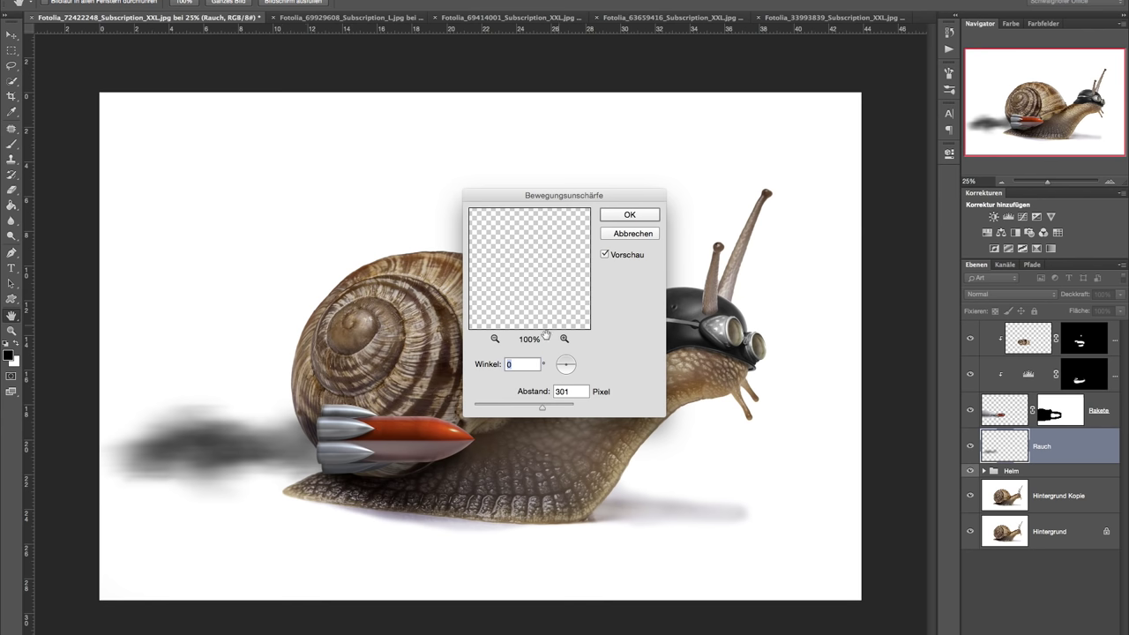
{"action": "left_click_drag", "start_coordinate": [522, 408], "coordinate": [483, 410]}
{"action": "left_click", "coordinate": [616, 217]}
{"action": "key", "text": "b"}
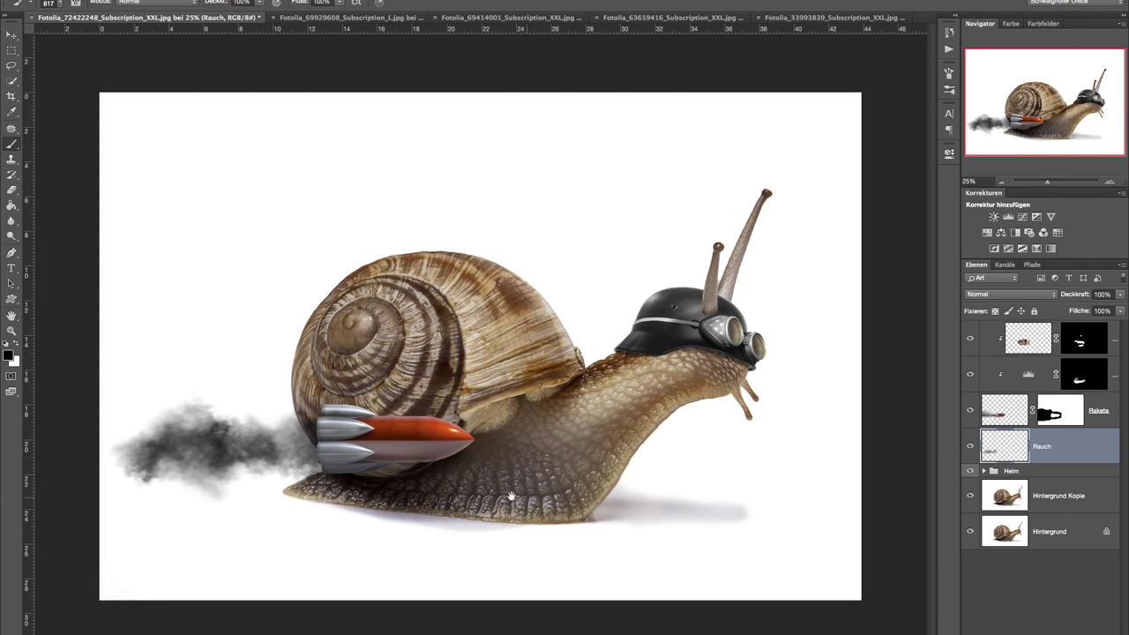
- Stretch the smoke further left with Free Transform and add a layer mask to Rauch
{"action": "key", "text": "ctrl+t"}
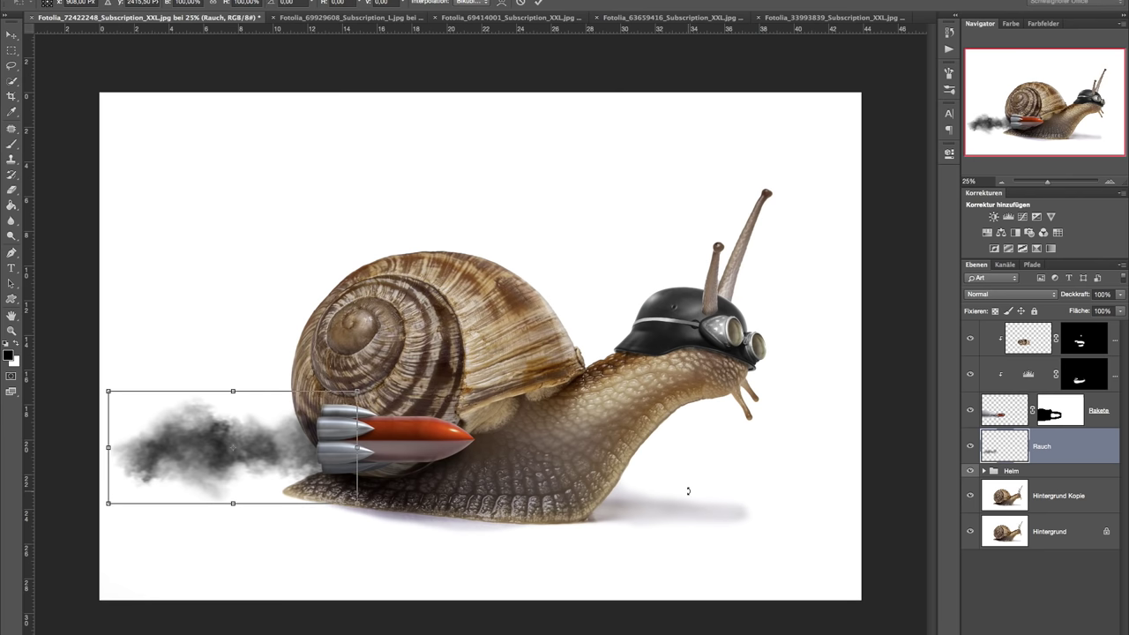
{"action": "left_click_drag", "start_coordinate": [108, 446], "coordinate": [37, 445]}
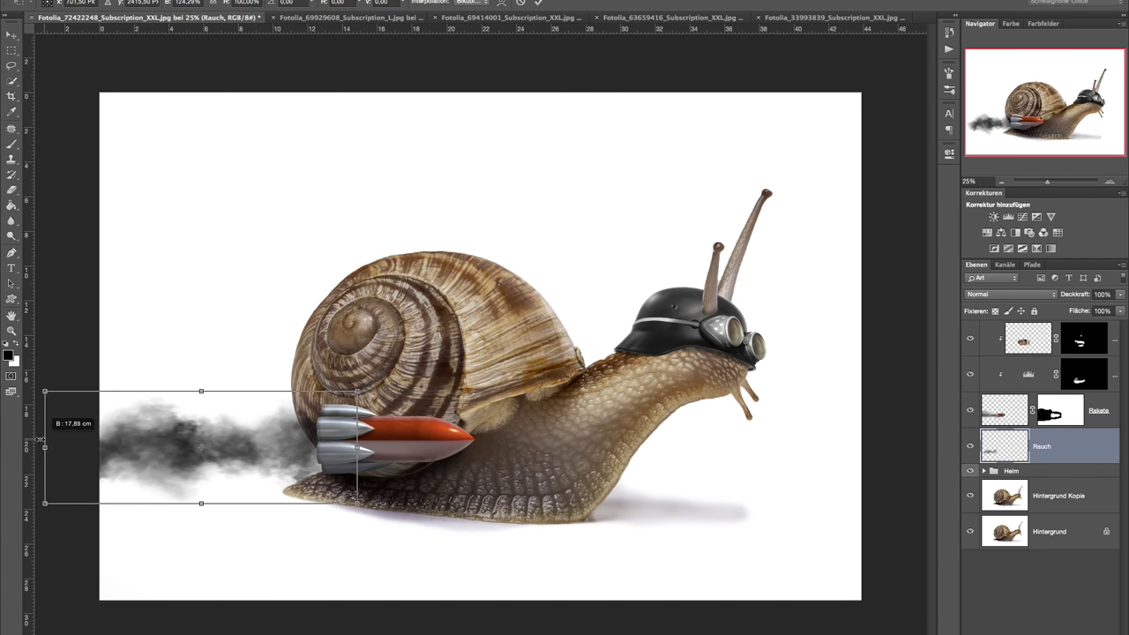
{"action": "key", "text": "Return"}
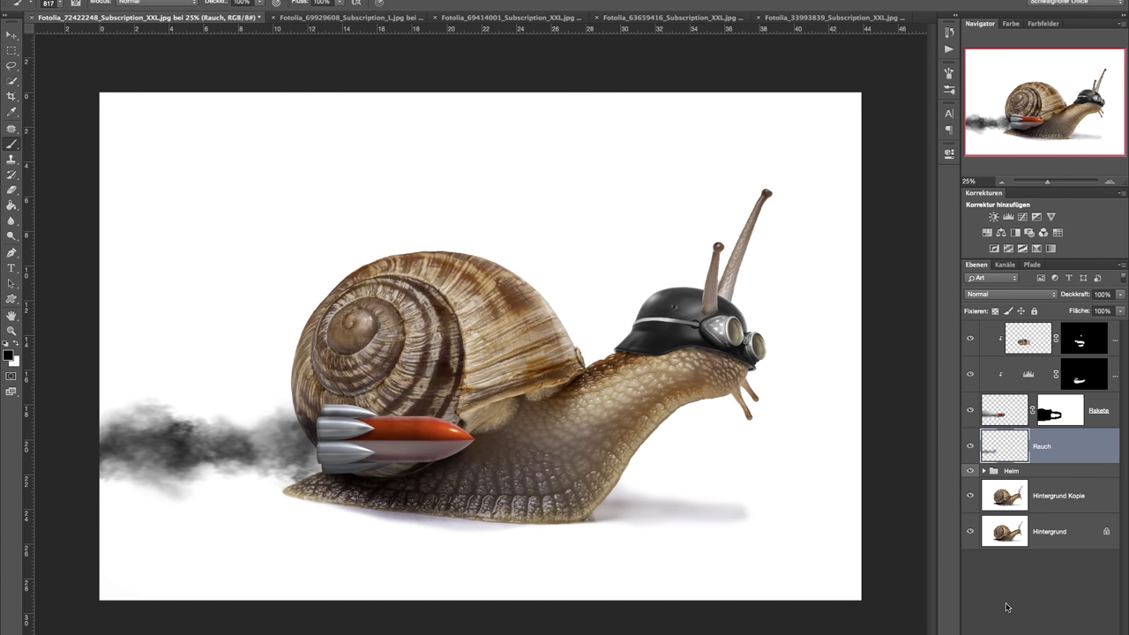
{"action": "key", "text": "ctrl+minus"}
- Paint black and low-opacity white on the Rauch mask so the smoke fades softly
{"action": "key", "text": "x"}
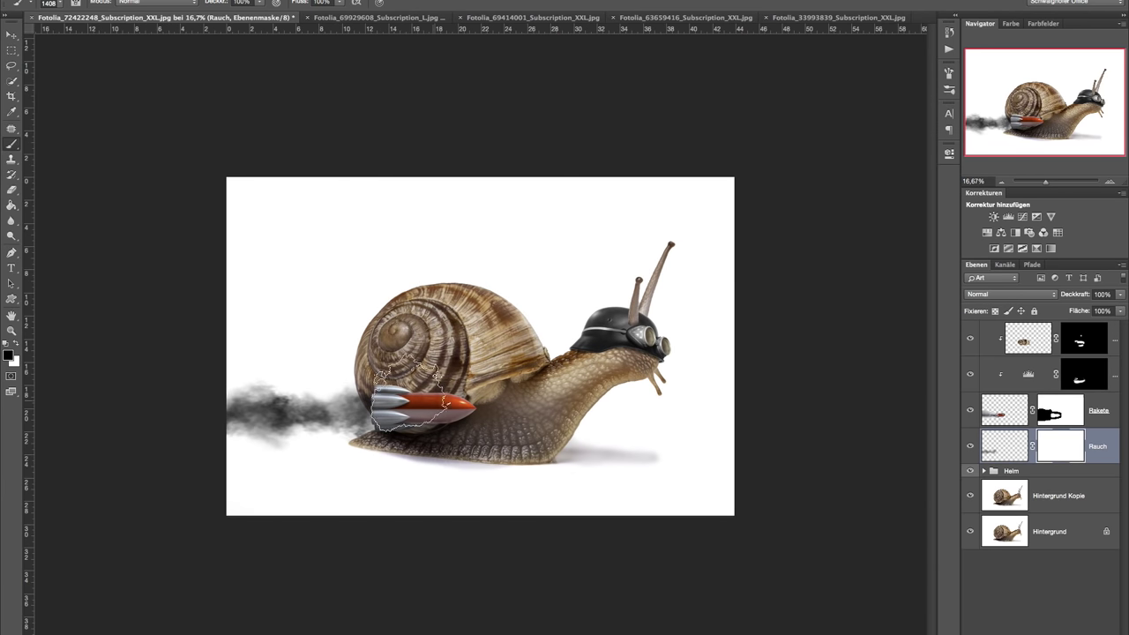
{"action": "left_click_drag", "start_coordinate": [277, 402], "coordinate": [248, 453]}
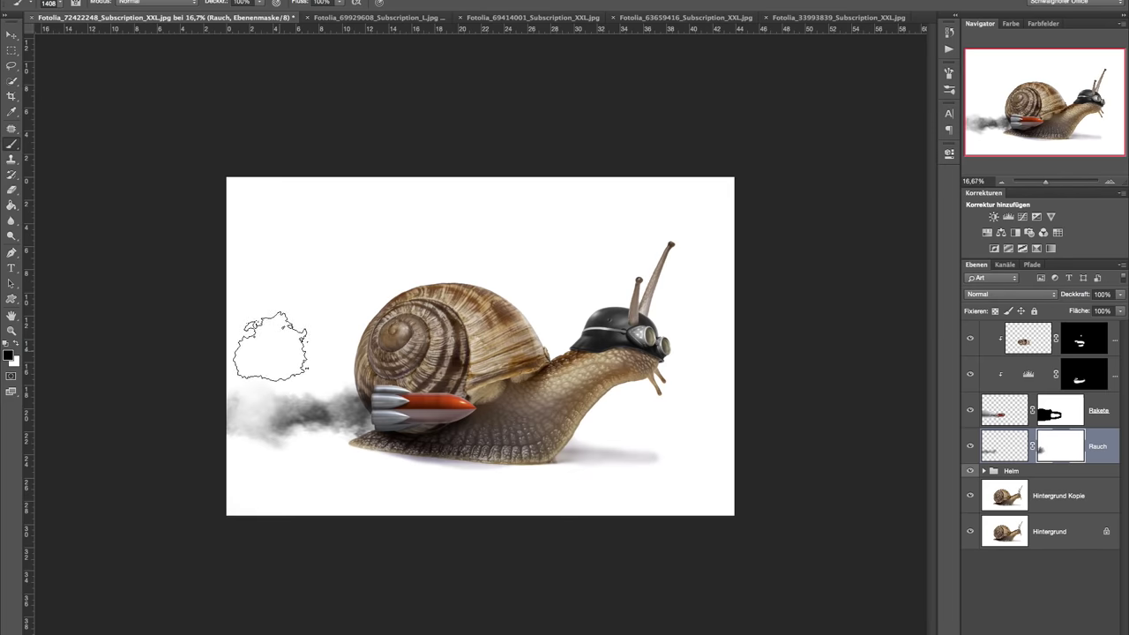
{"action": "mouse_move", "coordinate": [248, 453]}
{"action": "left_mouse_down"}
{"action": "mouse_move", "coordinate": [285, 433]}
{"action": "mouse_move", "coordinate": [259, 429]}
{"action": "mouse_move", "coordinate": [300, 384]}
{"action": "left_mouse_up"}
{"action": "key", "text": "x"}
{"action": "key", "text": "x"}
{"action": "mouse_move", "coordinate": [221, 4]}
{"action": "left_mouse_down"}
{"action": "mouse_move", "coordinate": [161, 23]}
{"action": "mouse_move", "coordinate": [228, 7]}
{"action": "left_mouse_up"}
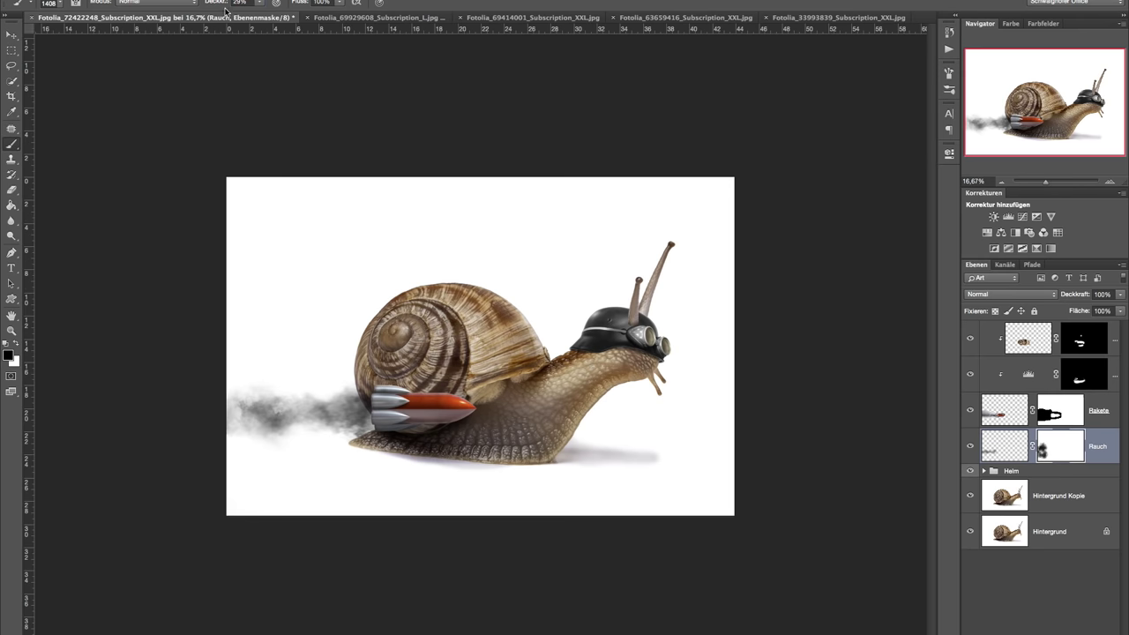
{"action": "mouse_move", "coordinate": [262, 389]}
{"action": "left_mouse_down"}
{"action": "mouse_move", "coordinate": [277, 381]}
{"action": "mouse_move", "coordinate": [267, 423]}
{"action": "left_mouse_up"}
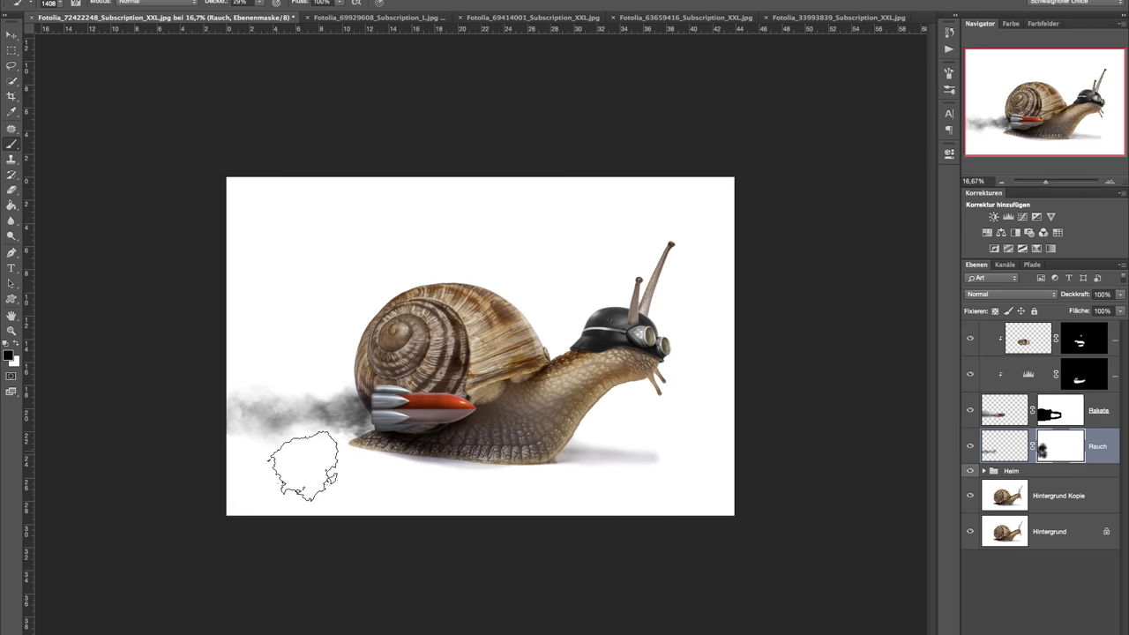
{"action": "left_click", "coordinate": [1109, 182]}
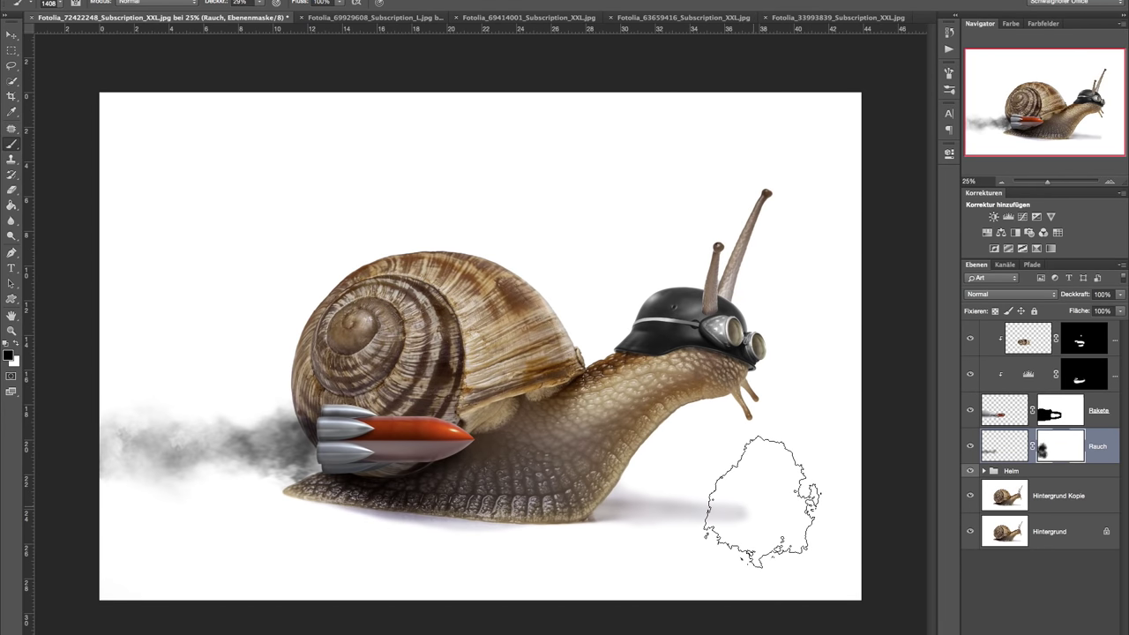
{"action": "key", "text": "f"}
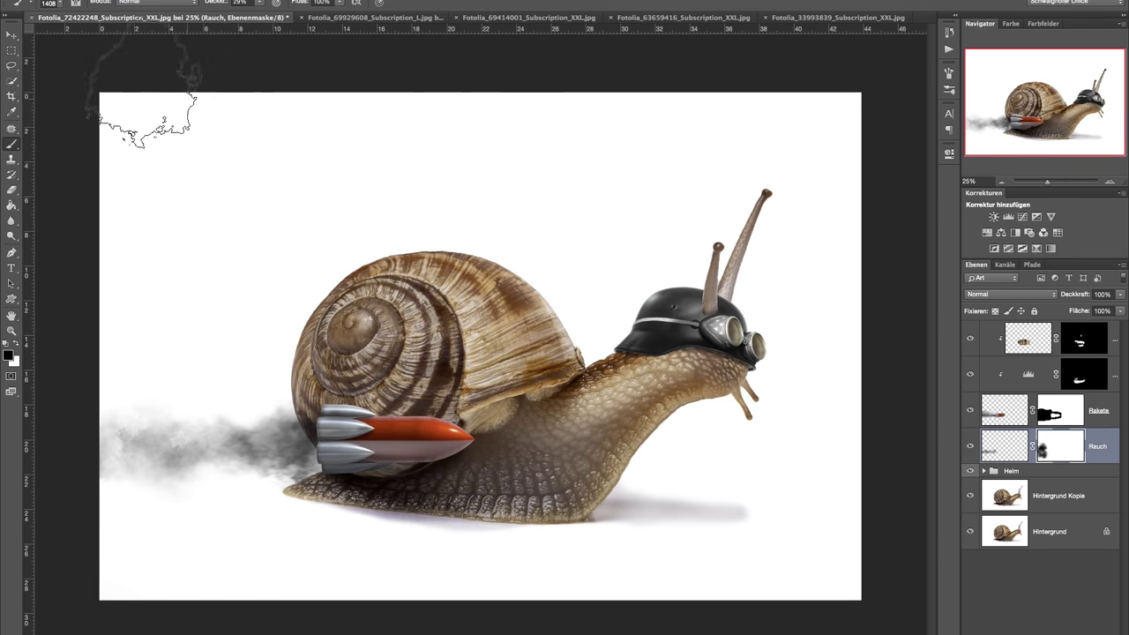
- Group the top layers through Rauch into a red-labelled group named Rakete
{"action": "left_click", "coordinate": [12, 35]}
{"action": "left_click", "coordinate": [14, 254]}
{"action": "left_click", "coordinate": [991, 336]}
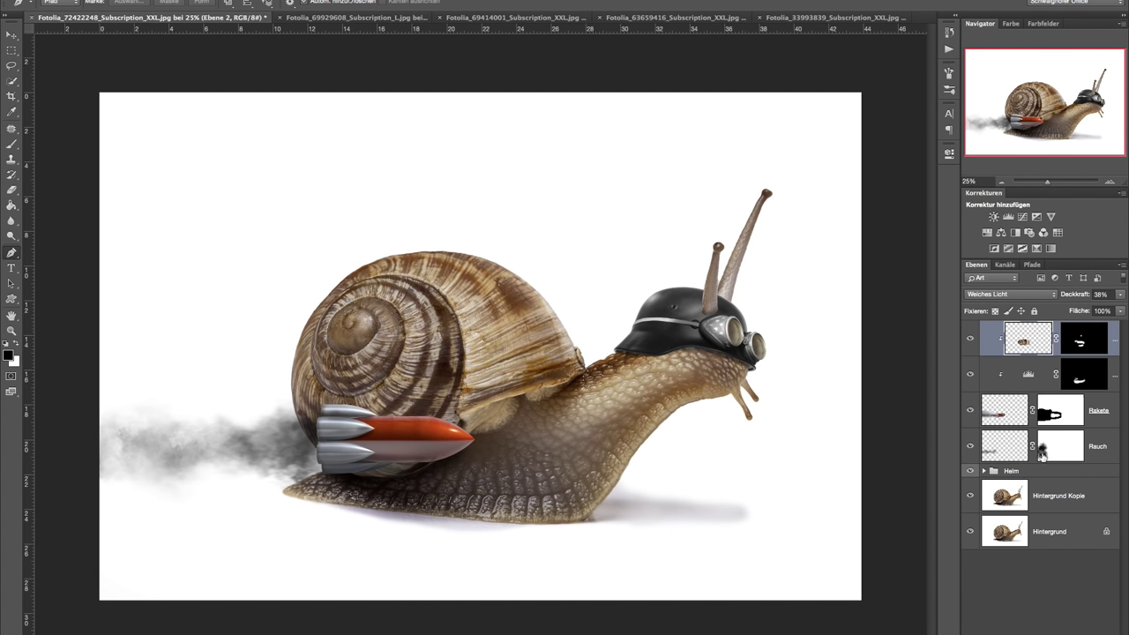
{"action": "left_click", "coordinate": [1099, 436], "text": "shift"}
{"action": "key", "text": "ctrl+g"}
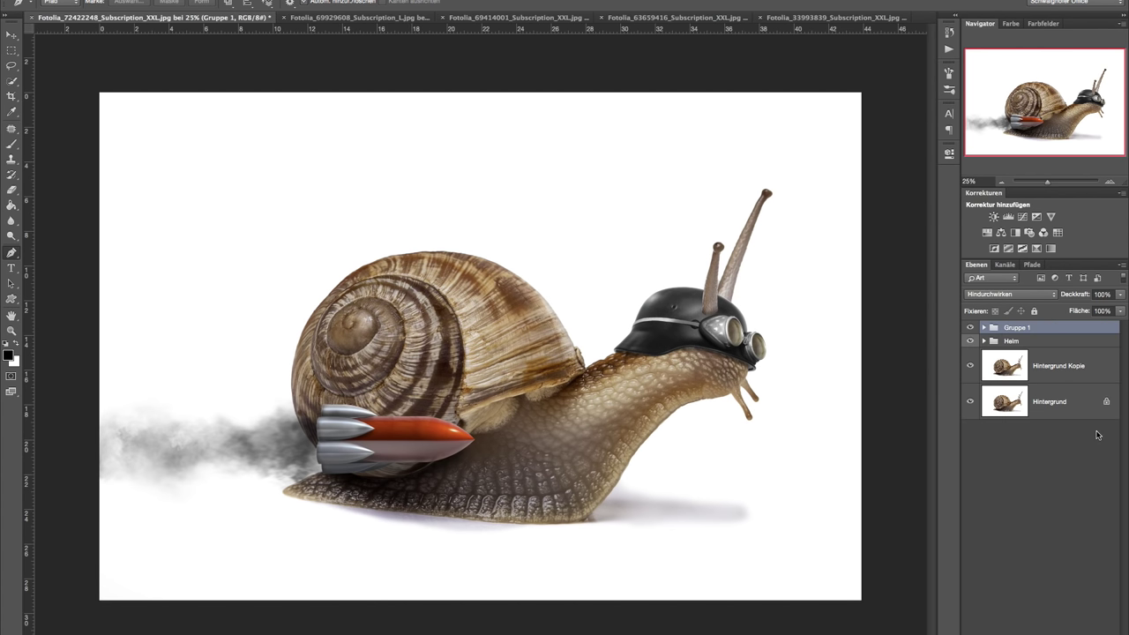
{"action": "double_click", "coordinate": [1013, 329]}
{"action": "type", "text": "R"}
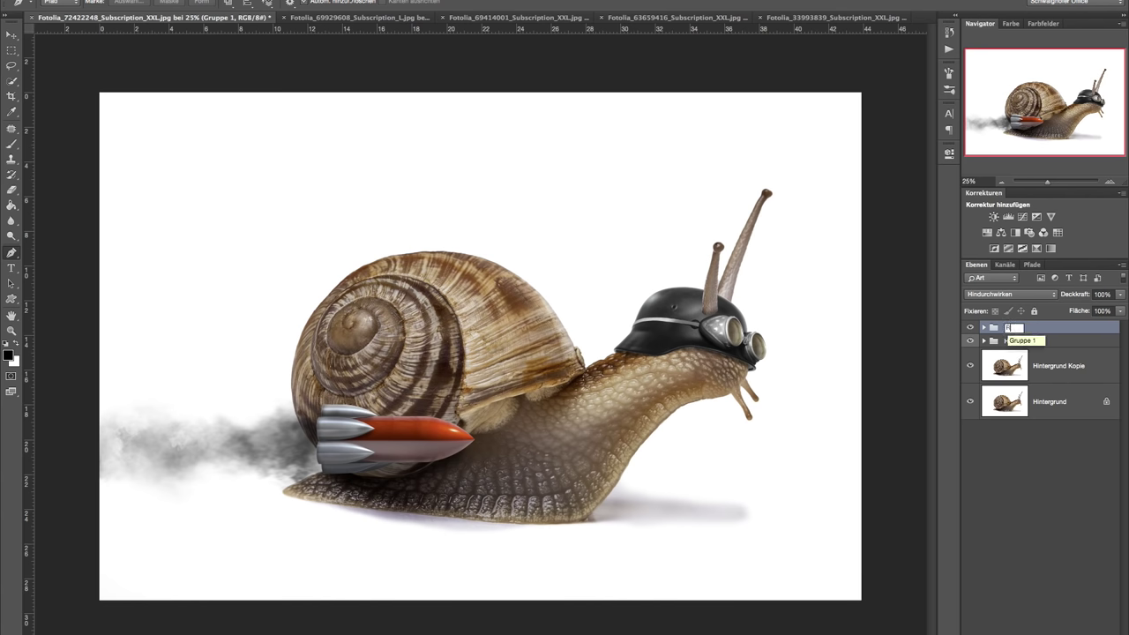
{"action": "key", "text": "Return"}
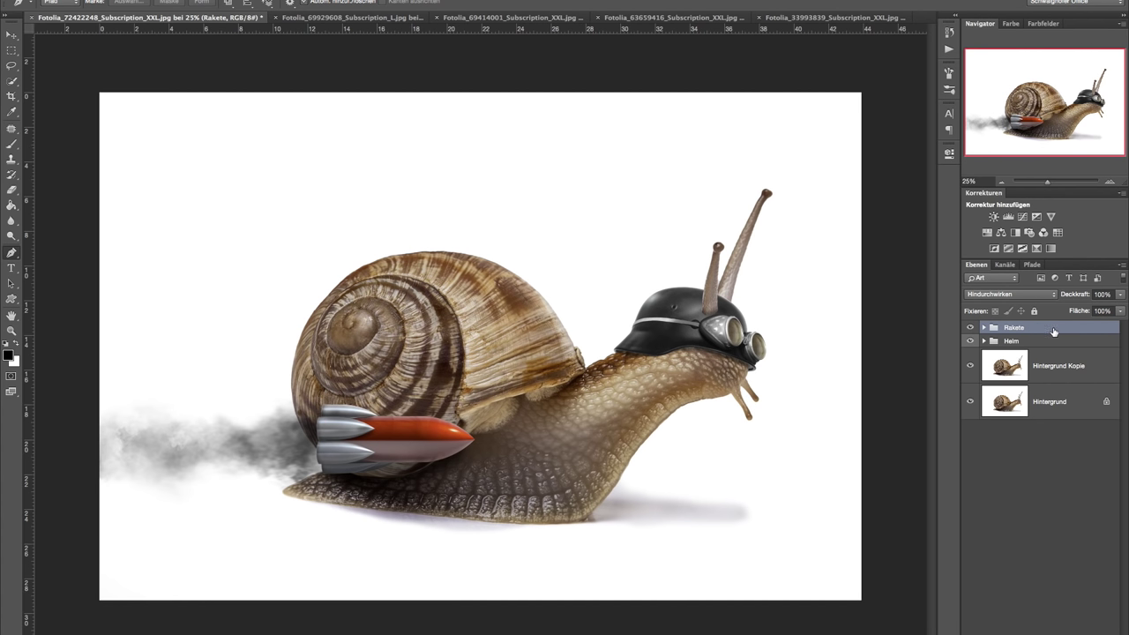
{"action": "right_click", "coordinate": [1014, 328]}
{"action": "left_click", "coordinate": [966, 591]}
- Add a new empty layer named FS above the group
{"action": "key", "text": "ctrl+shift+alt+n"}
{"action": "double_click", "coordinate": [1042, 339]}
{"action": "type", "text": "FS"}
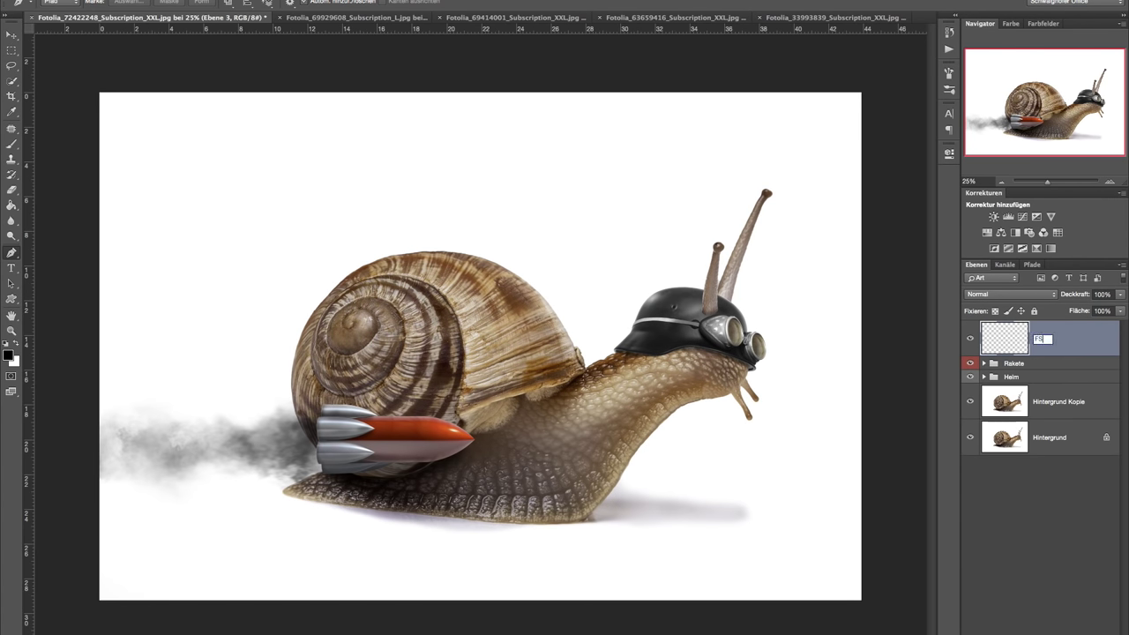
{"action": "key", "text": "Return"}
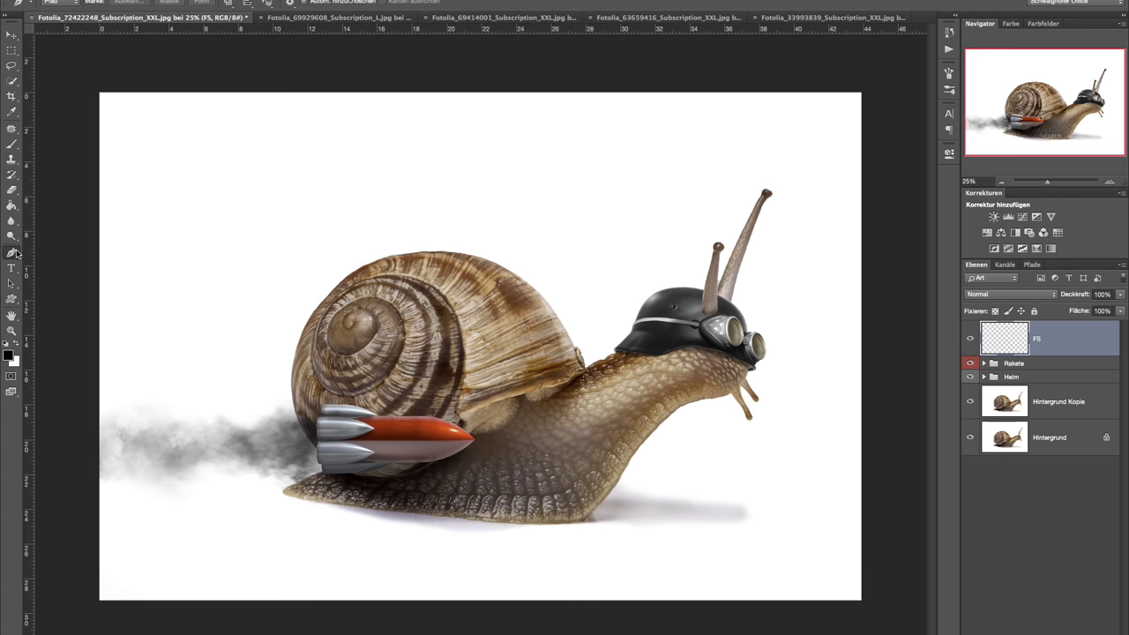
- Set up a hard round brush at 100% hardness and 19 px, undoing a test stroke
{"action": "right_click", "coordinate": [13, 256]}
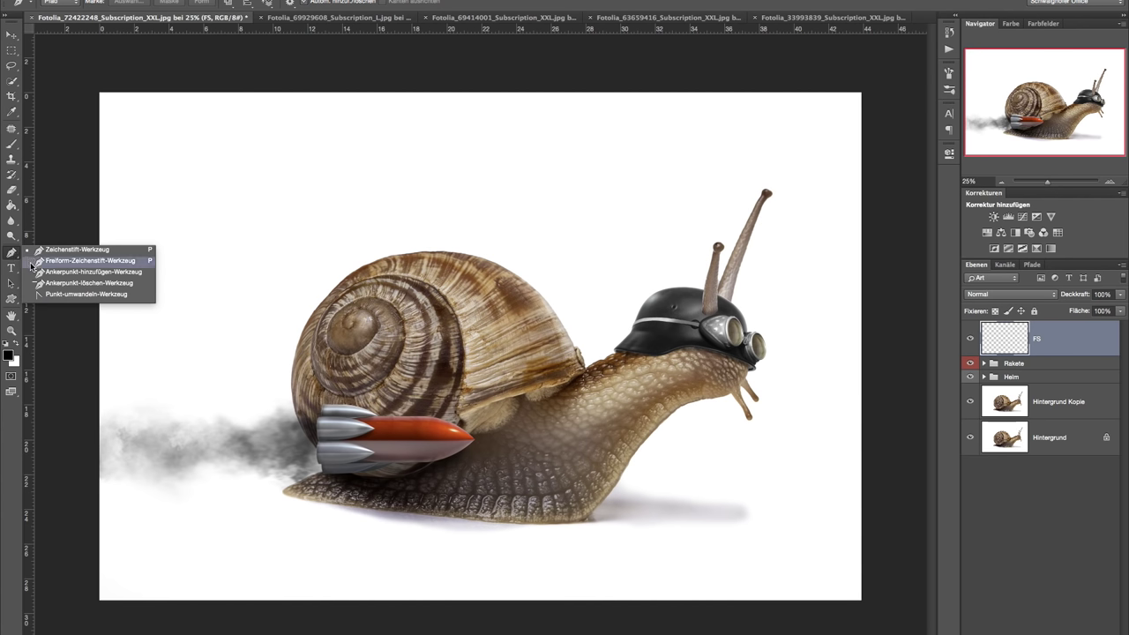
{"action": "left_click", "coordinate": [71, 250]}
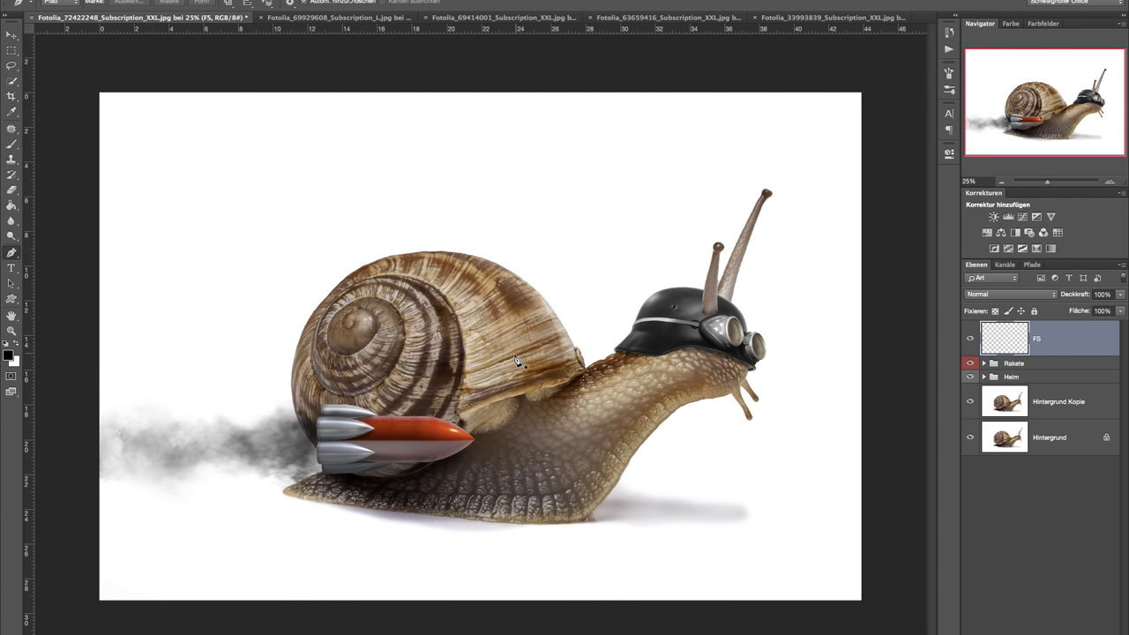
{"action": "left_click", "coordinate": [12, 143]}
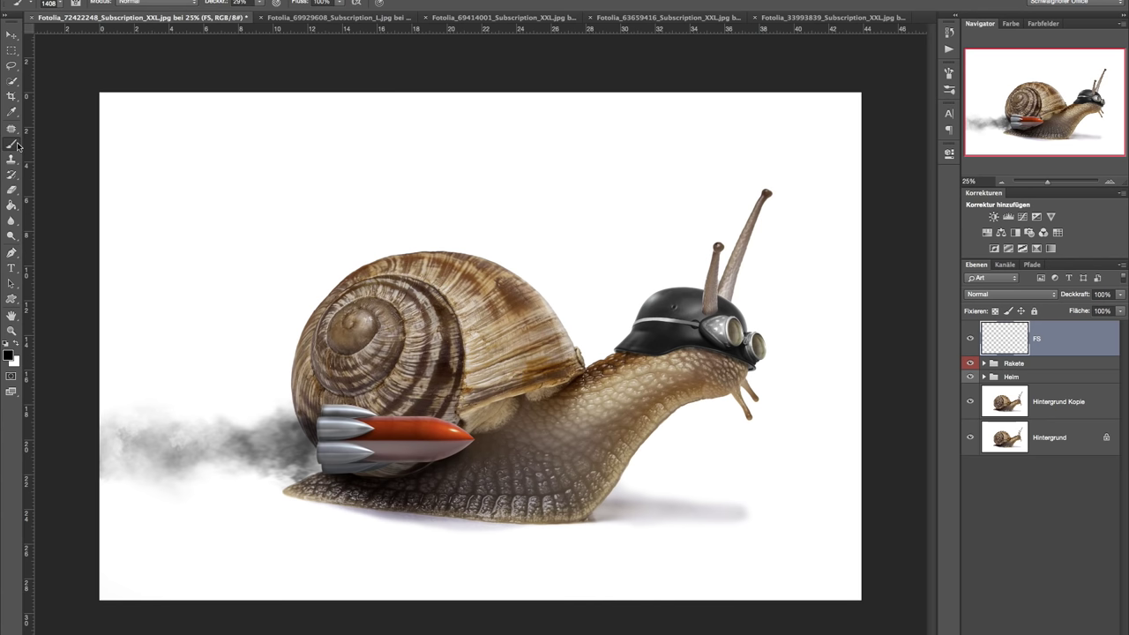
{"action": "right_click", "coordinate": [332, 205]}
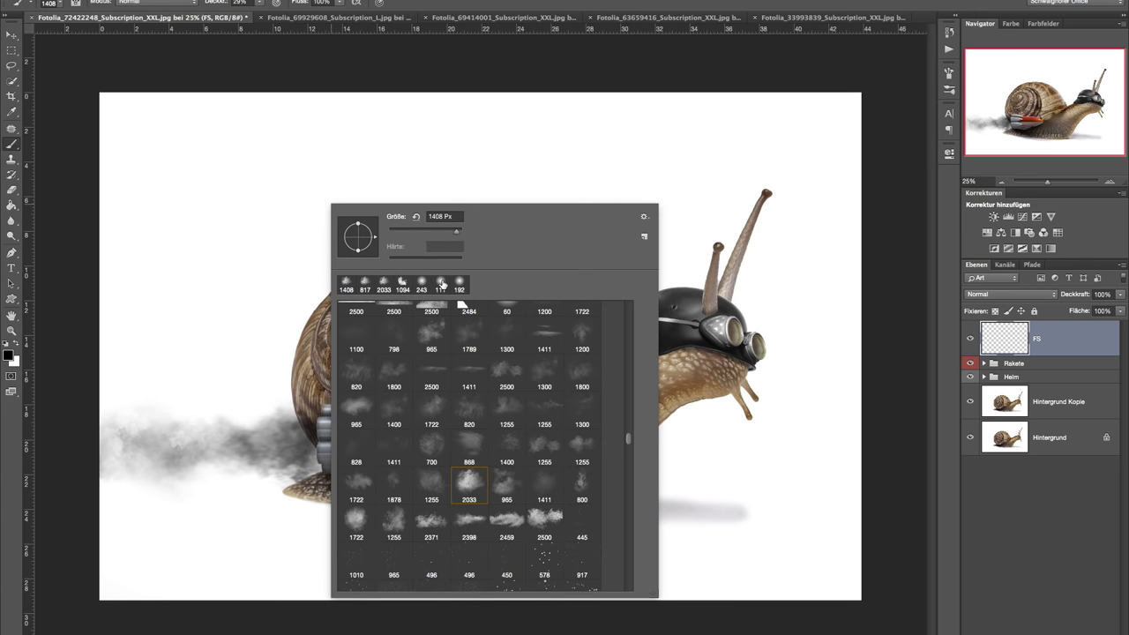
{"action": "left_click_drag", "start_coordinate": [630, 437], "coordinate": [636, 276]}
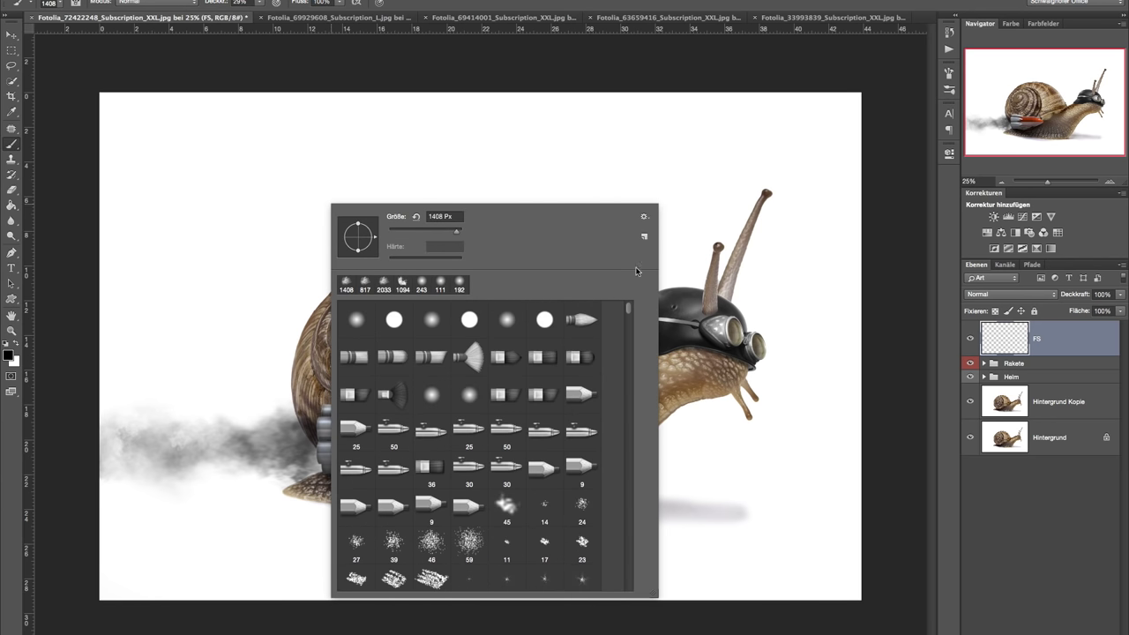
{"action": "left_click", "coordinate": [393, 321]}
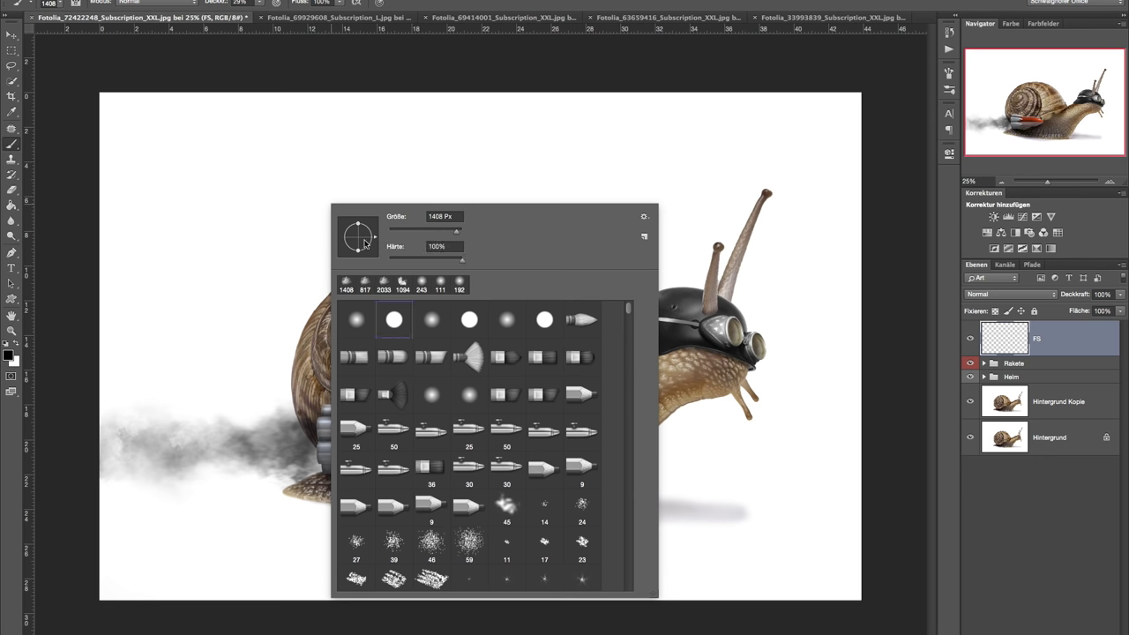
{"action": "left_click", "coordinate": [395, 262]}
{"action": "left_click_drag", "start_coordinate": [394, 260], "coordinate": [495, 252]}
{"action": "left_click", "coordinate": [394, 230]}
{"action": "left_click_drag", "start_coordinate": [300, 325], "coordinate": [293, 188]}
{"action": "key", "text": "ctrl+z"}
- Try brush sizes of 23 px and 15 px, undoing a trial antenna stroke
{"action": "right_click", "coordinate": [436, 188]}
{"action": "left_click", "coordinate": [499, 215]}
{"action": "type", "text": "23"}
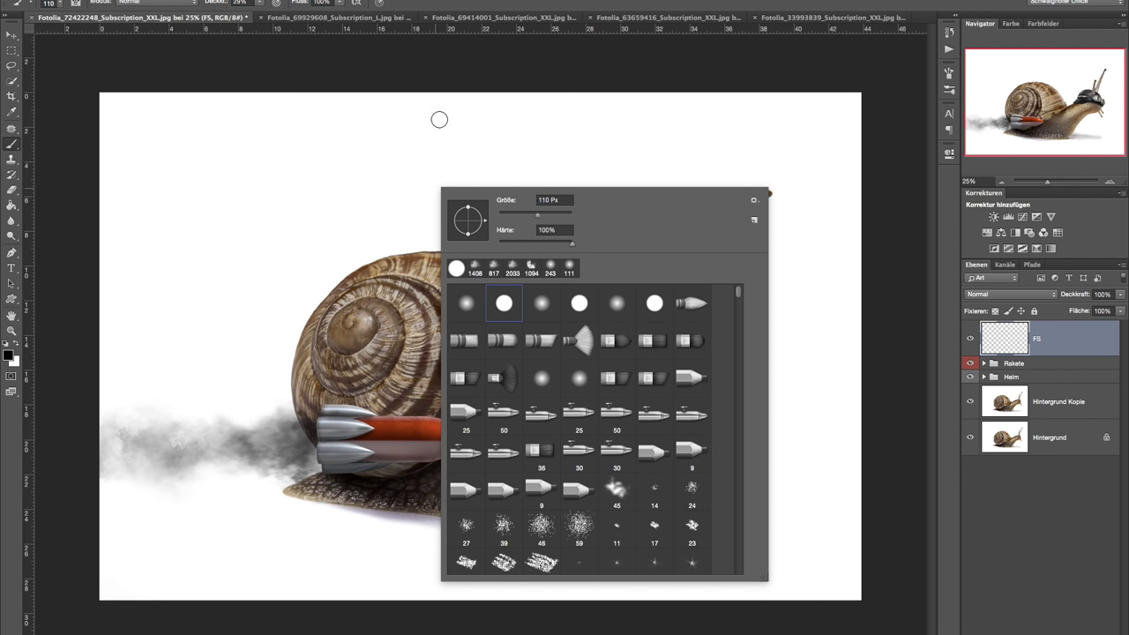
{"action": "key", "text": "Return"}
{"action": "type", "text": "15"}
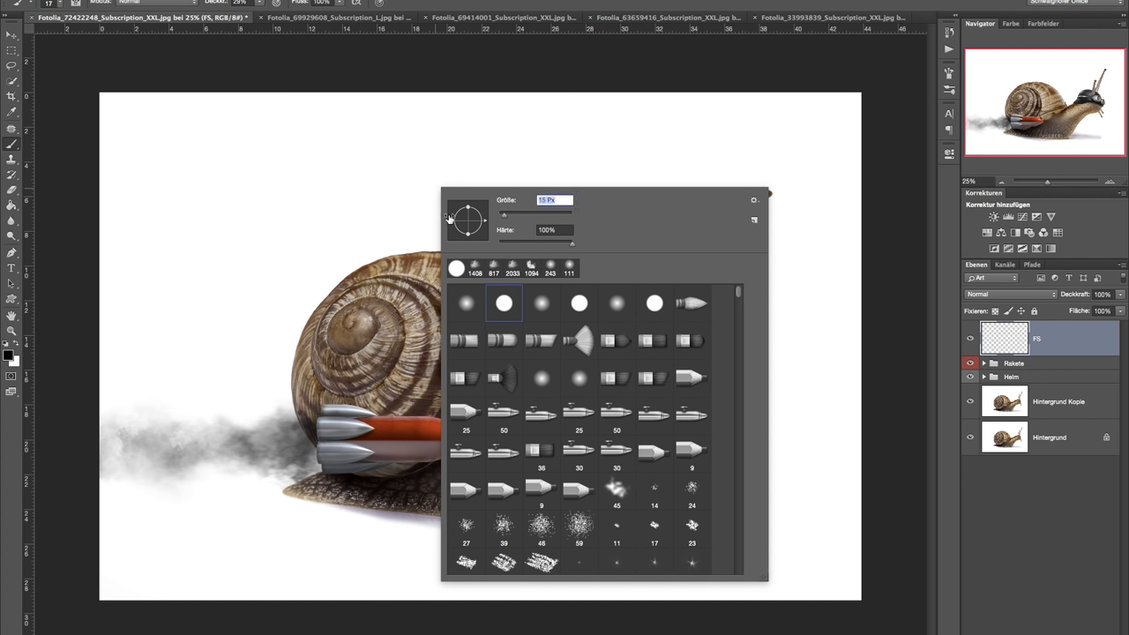
{"action": "key", "text": "Return"}
{"action": "left_click_drag", "start_coordinate": [392, 254], "coordinate": [441, 146]}
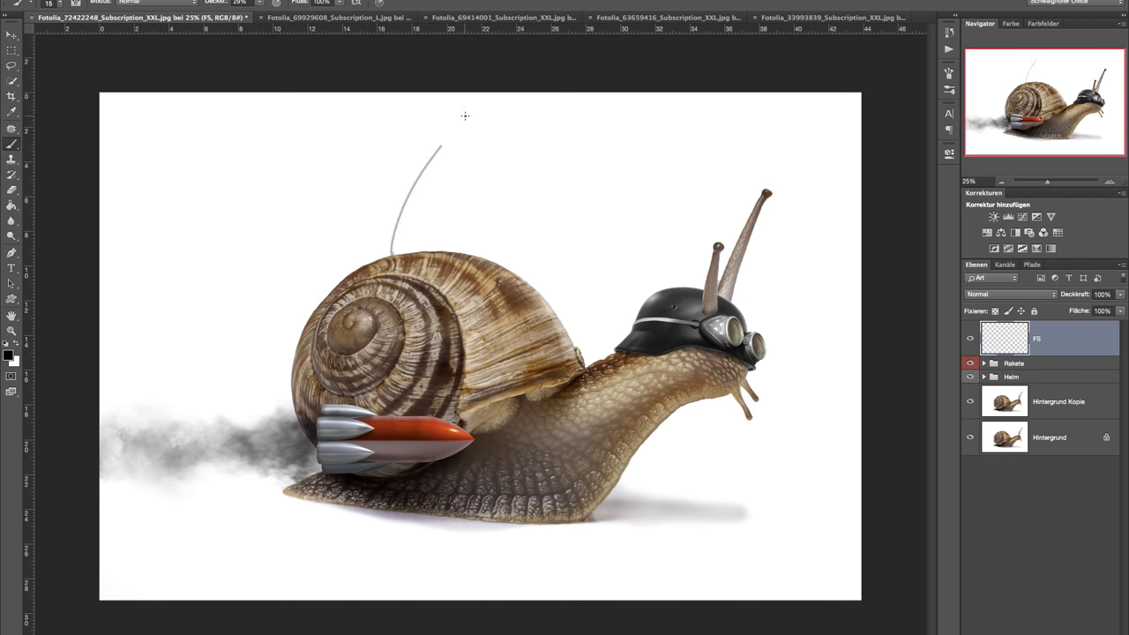
{"action": "key", "text": "ctrl+z"}
- Settle on an 11 px brush at 100% opacity, undoing the remaining trial antenna strokes
{"action": "right_click", "coordinate": [573, 229]}
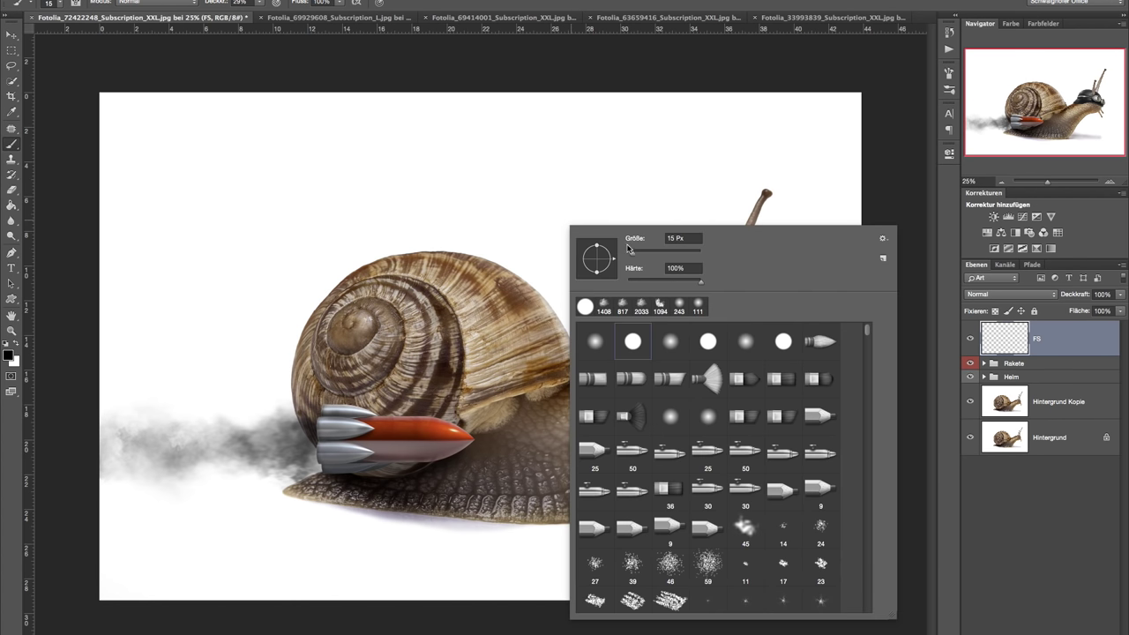
{"action": "left_click_drag", "start_coordinate": [635, 240], "coordinate": [630, 241]}
{"action": "left_click_drag", "start_coordinate": [489, 258], "coordinate": [582, 144]}
{"action": "key", "text": "ctrl+z"}
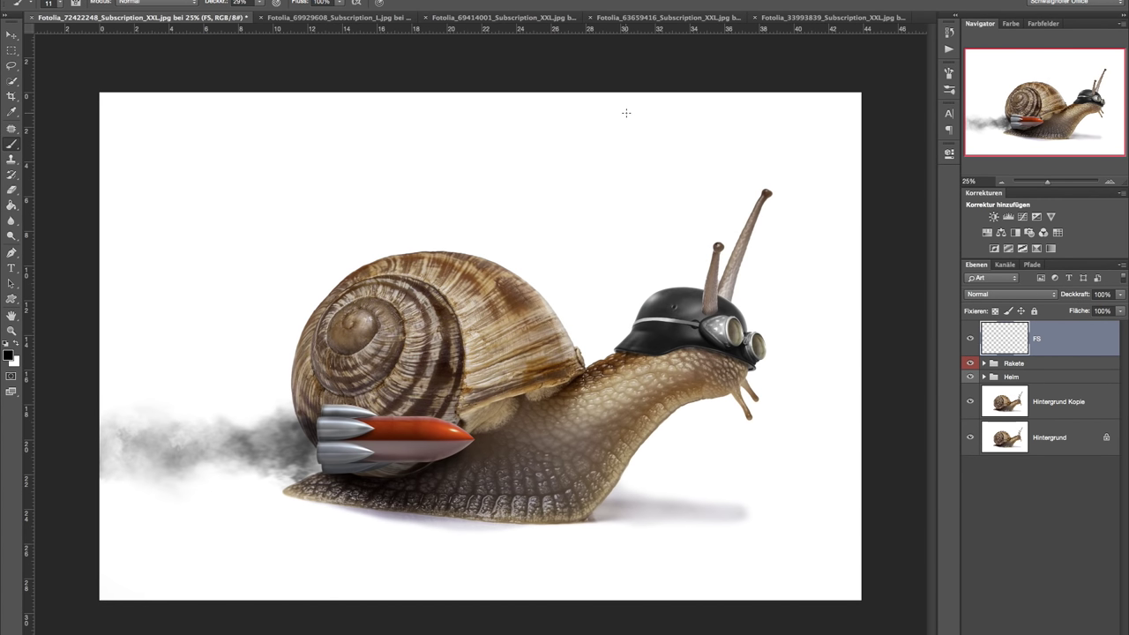
{"action": "key", "text": "0"}
{"action": "left_click_drag", "start_coordinate": [585, 367], "coordinate": [578, 198]}
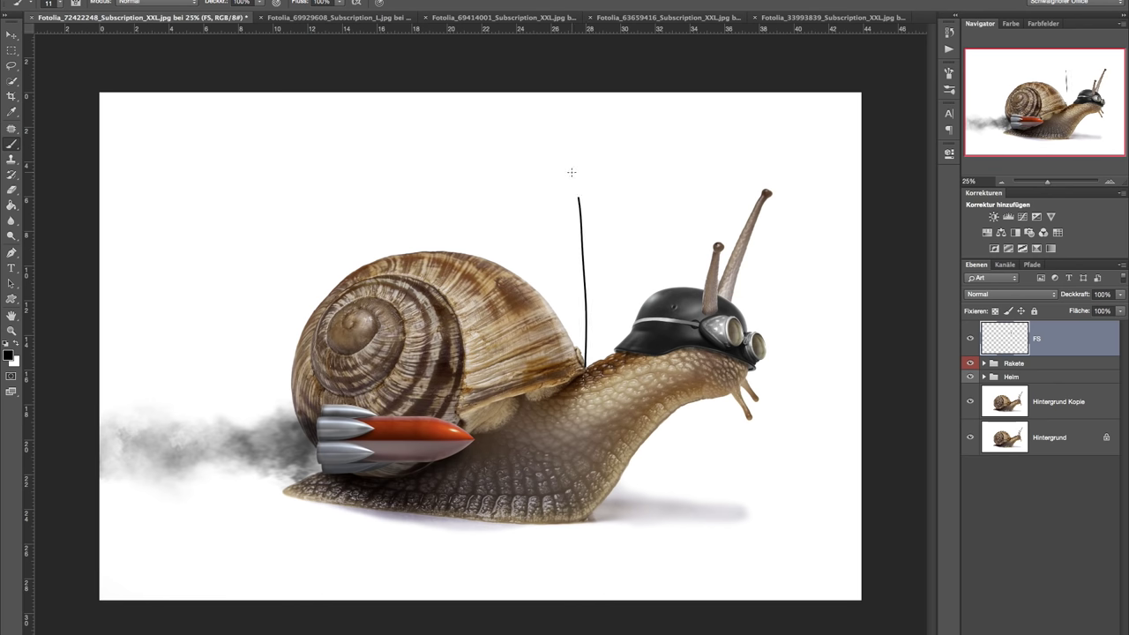
{"action": "key", "text": "ctrl+z"}
{"action": "right_click", "coordinate": [355, 189]}
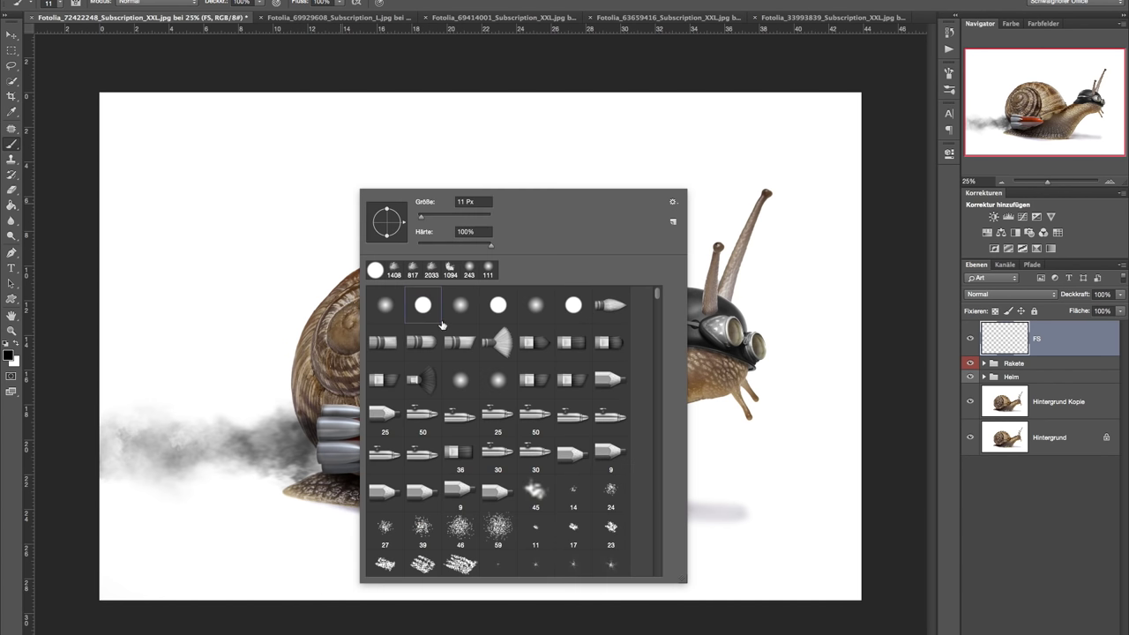
{"action": "left_click", "coordinate": [11, 251]}
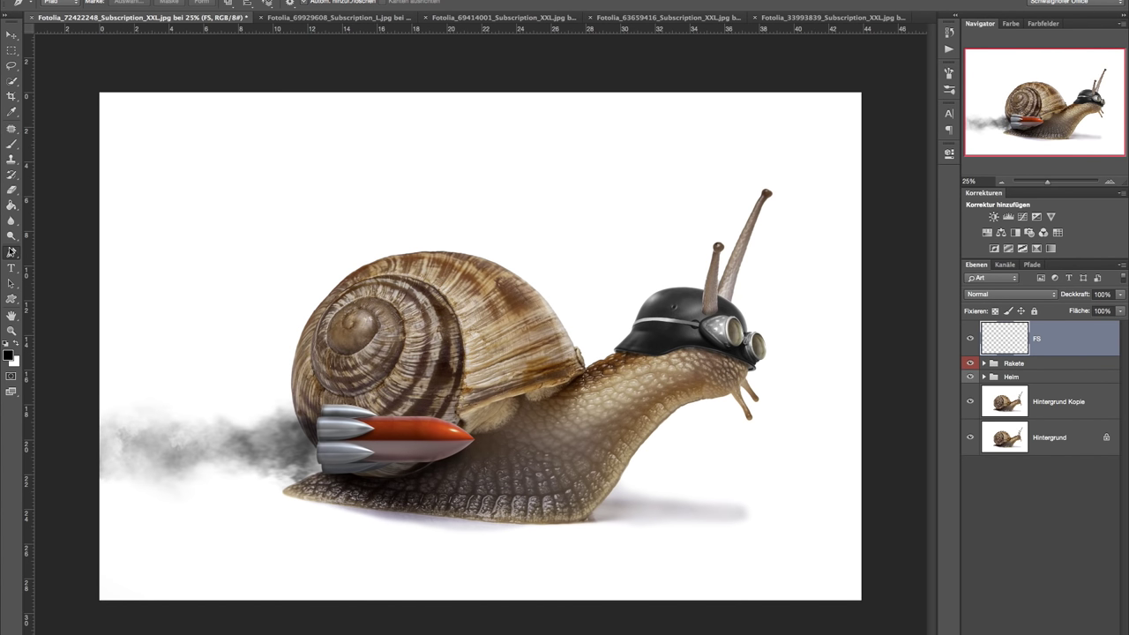
- Draw a curved pen path from the shell top up to the antenna tip
{"action": "left_click", "coordinate": [579, 353]}
{"action": "left_click", "coordinate": [508, 163]}
{"action": "mouse_move", "coordinate": [507, 162]}
{"action": "left_mouse_down"}
{"action": "mouse_move", "coordinate": [395, 118]}
{"action": "mouse_move", "coordinate": [417, 123]}
{"action": "left_mouse_up"}
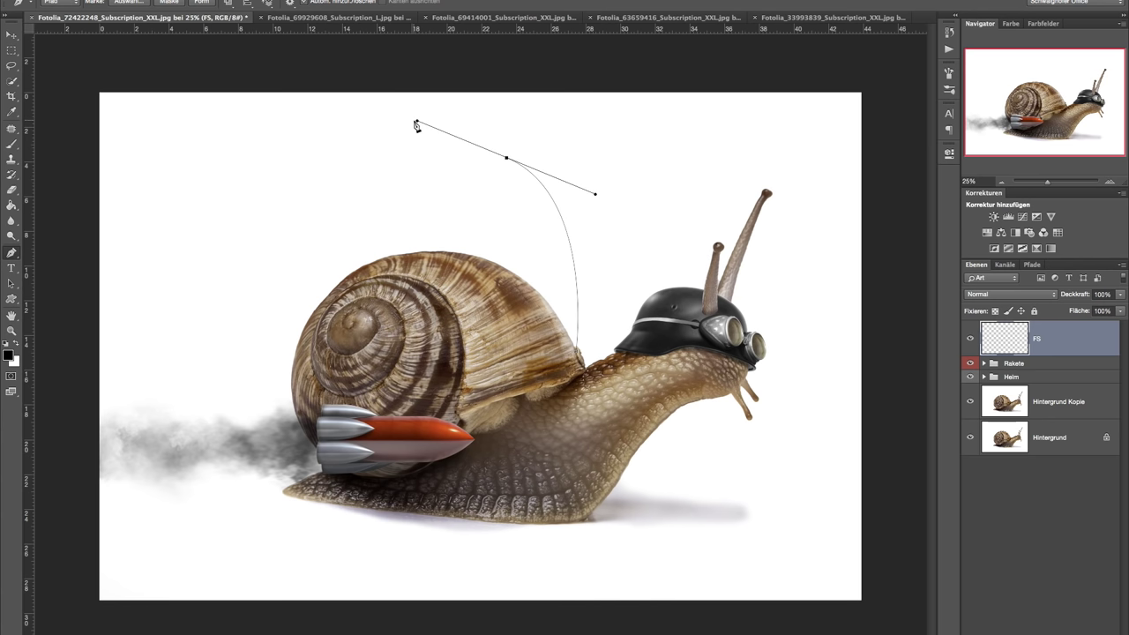
- Stroke the work path with the Brush via Pfadkontur füllen in the Paths panel
{"action": "left_click", "coordinate": [1033, 265]}
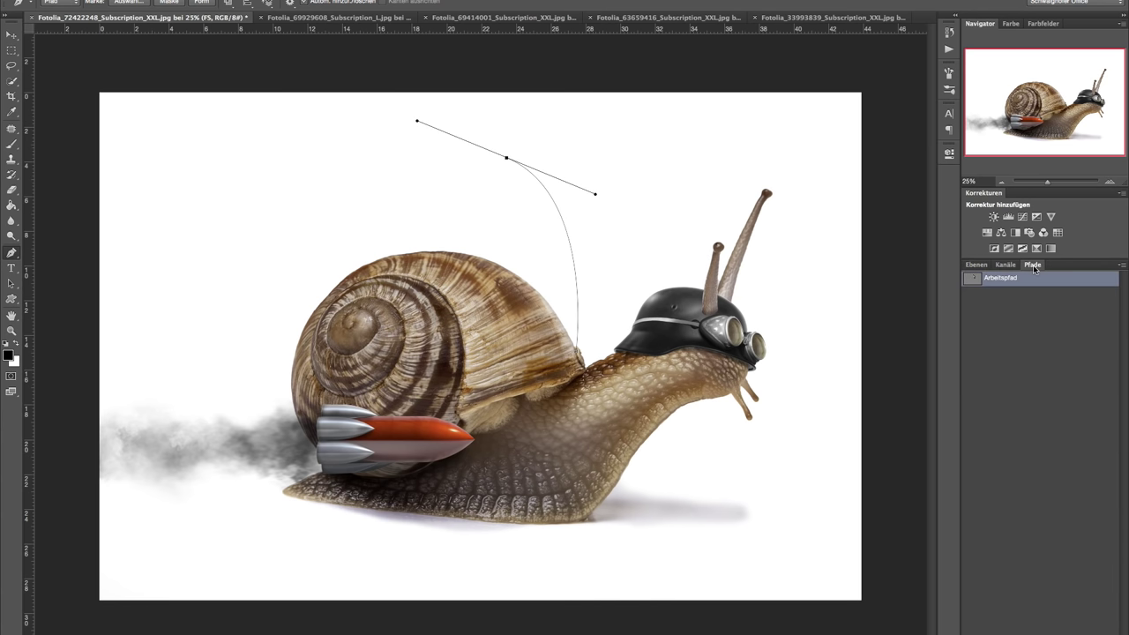
{"action": "left_click", "coordinate": [436, 0]}
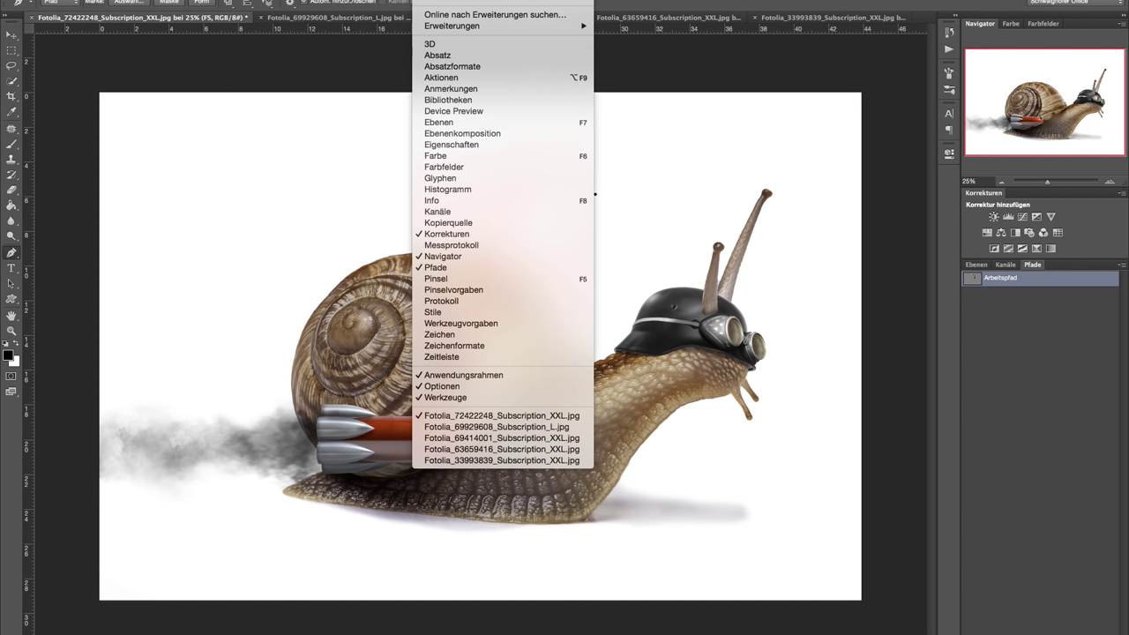
{"action": "left_click", "coordinate": [481, 268]}
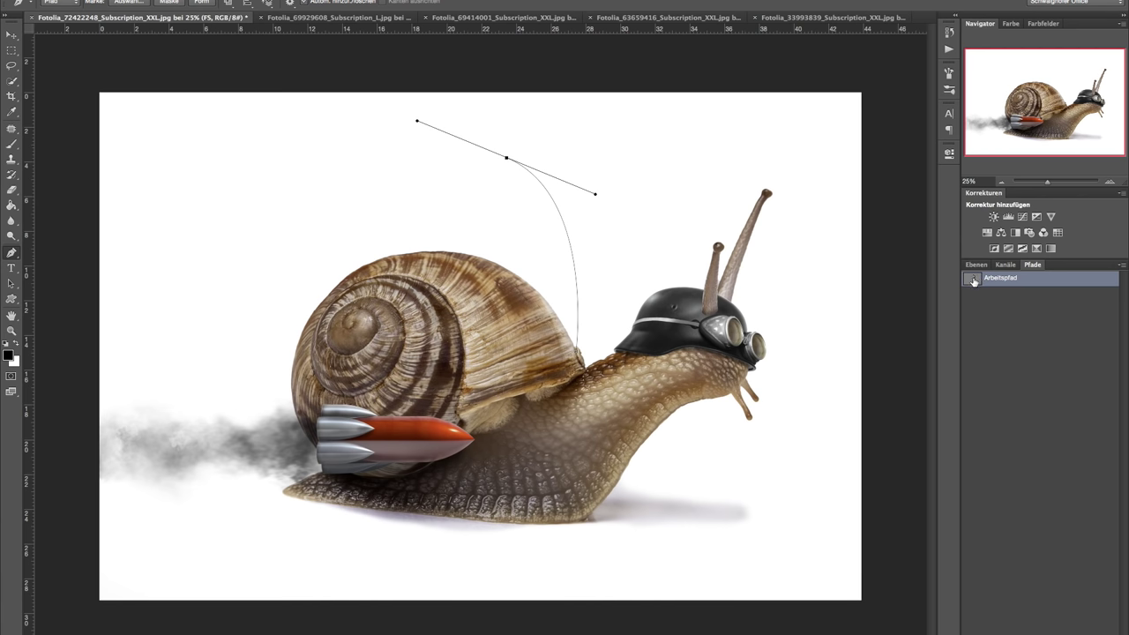
{"action": "right_click", "coordinate": [1013, 280]}
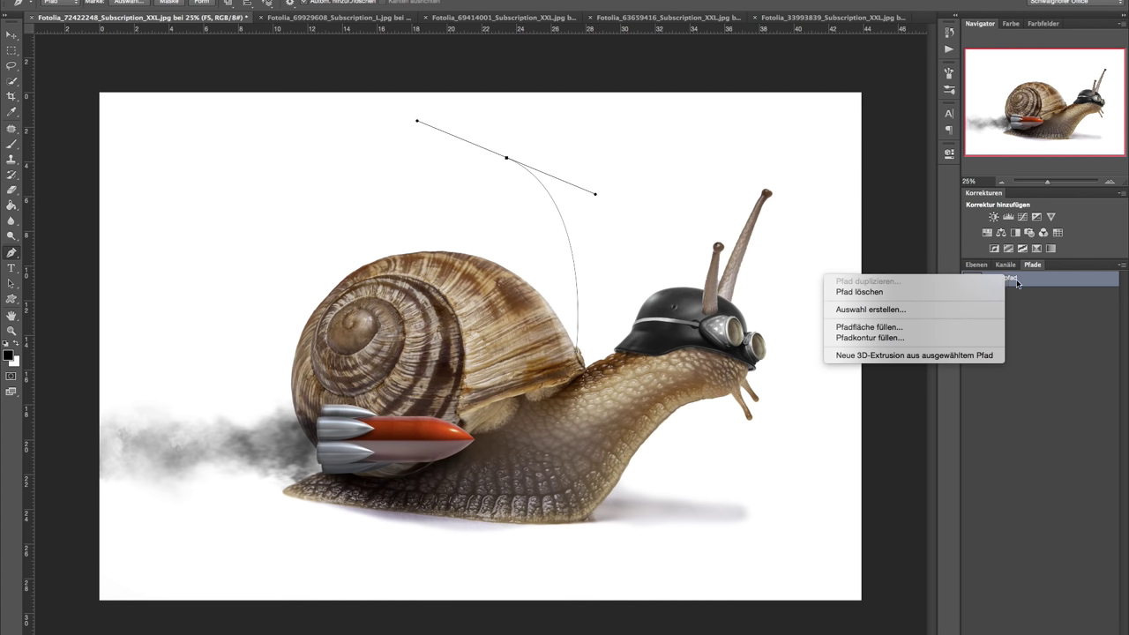
{"action": "left_click", "coordinate": [916, 339]}
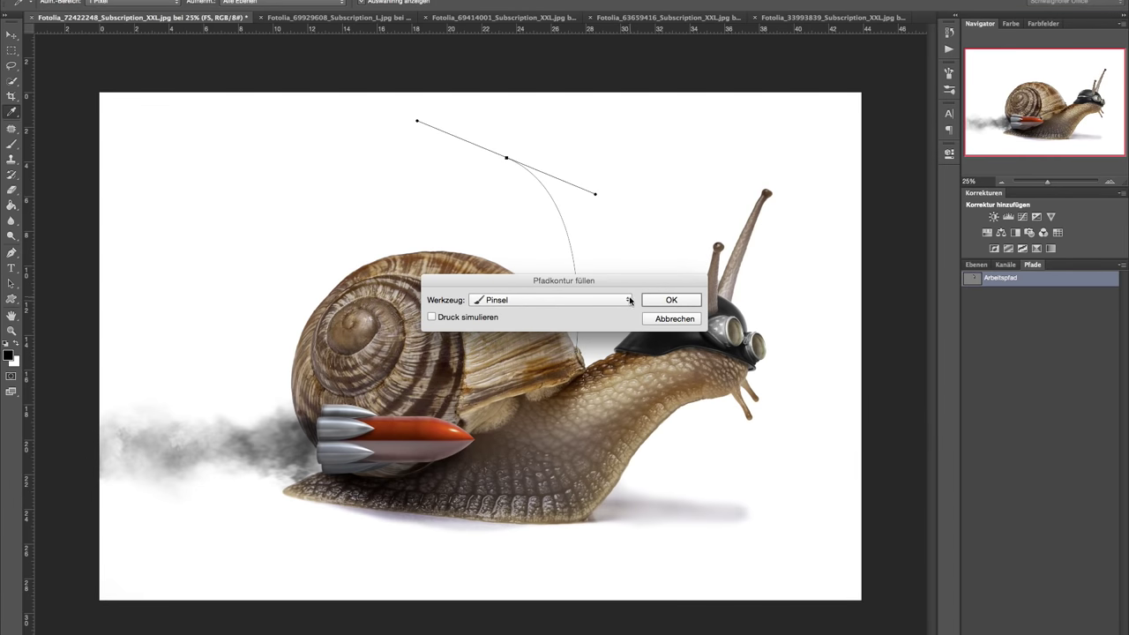
{"action": "left_click", "coordinate": [628, 302]}
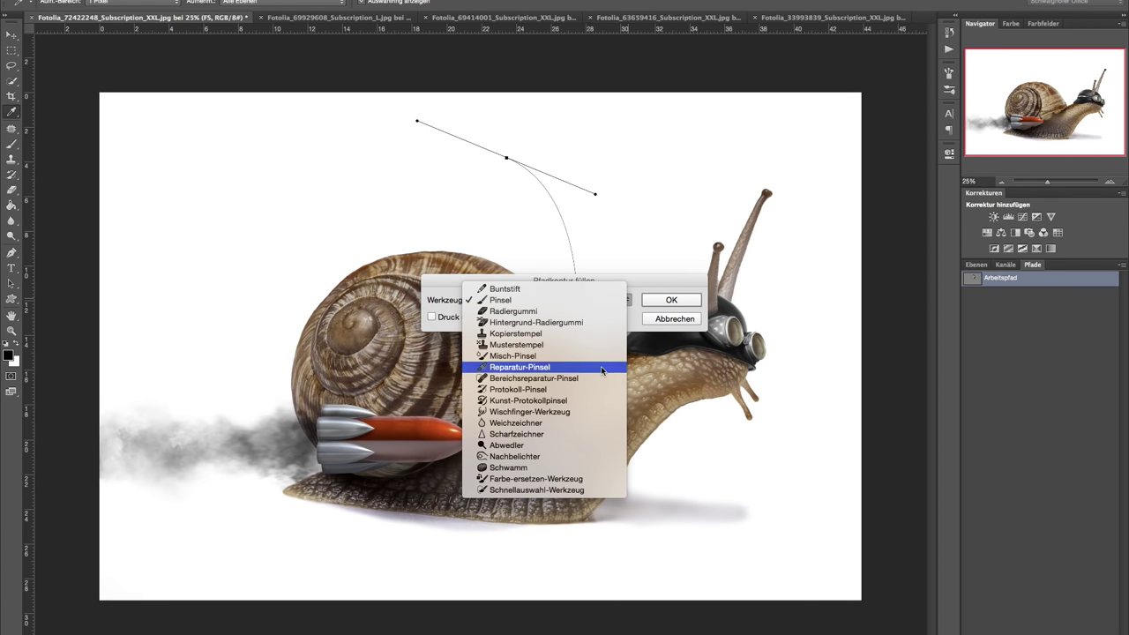
{"action": "left_click", "coordinate": [612, 304]}
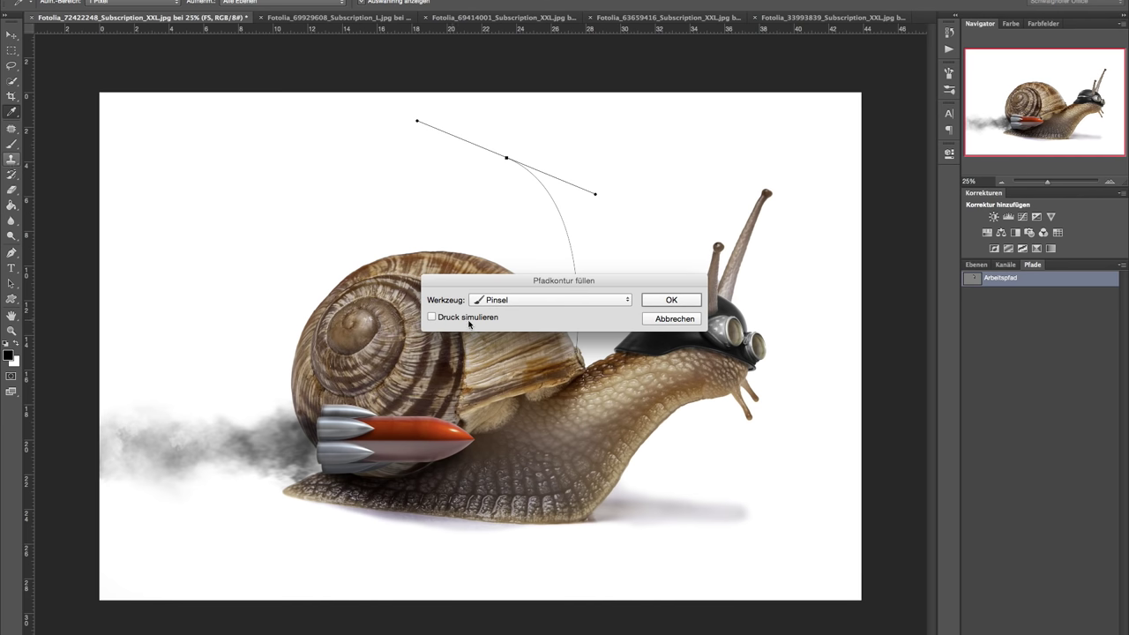
{"action": "left_click", "coordinate": [690, 304]}
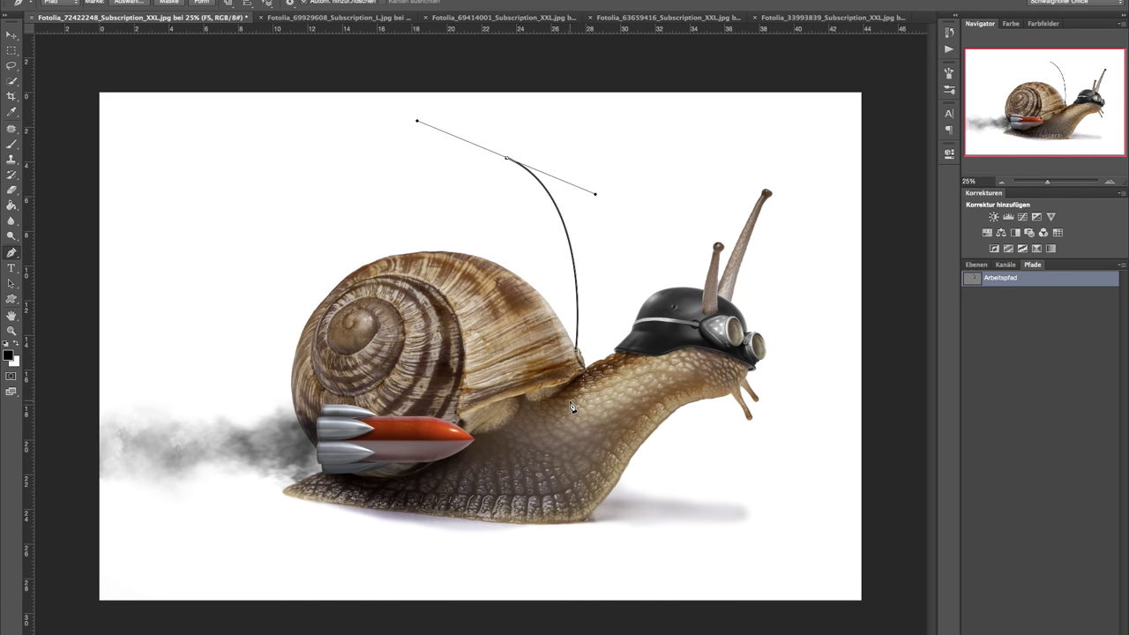
- Return to the Layers list and hide and deselect the work path
{"action": "left_click", "coordinate": [976, 265]}
{"action": "key", "text": "ctrl+h"}
{"action": "left_click", "coordinate": [1055, 329]}
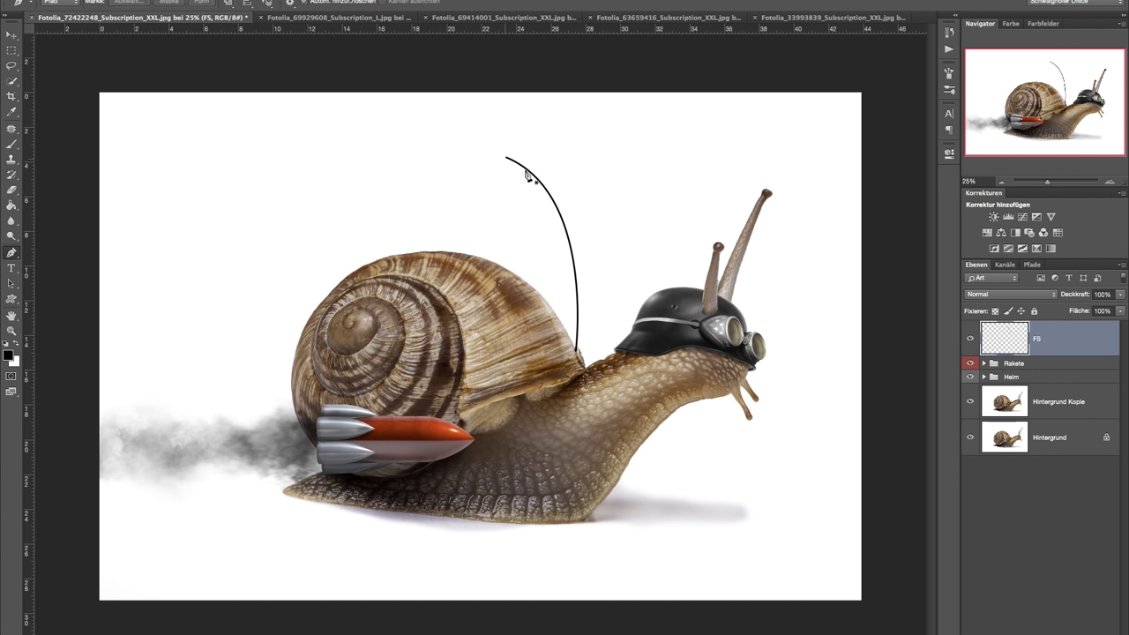
- Rotate the antenna about 8° around its base and zoom in on it
{"action": "left_click", "coordinate": [12, 37]}
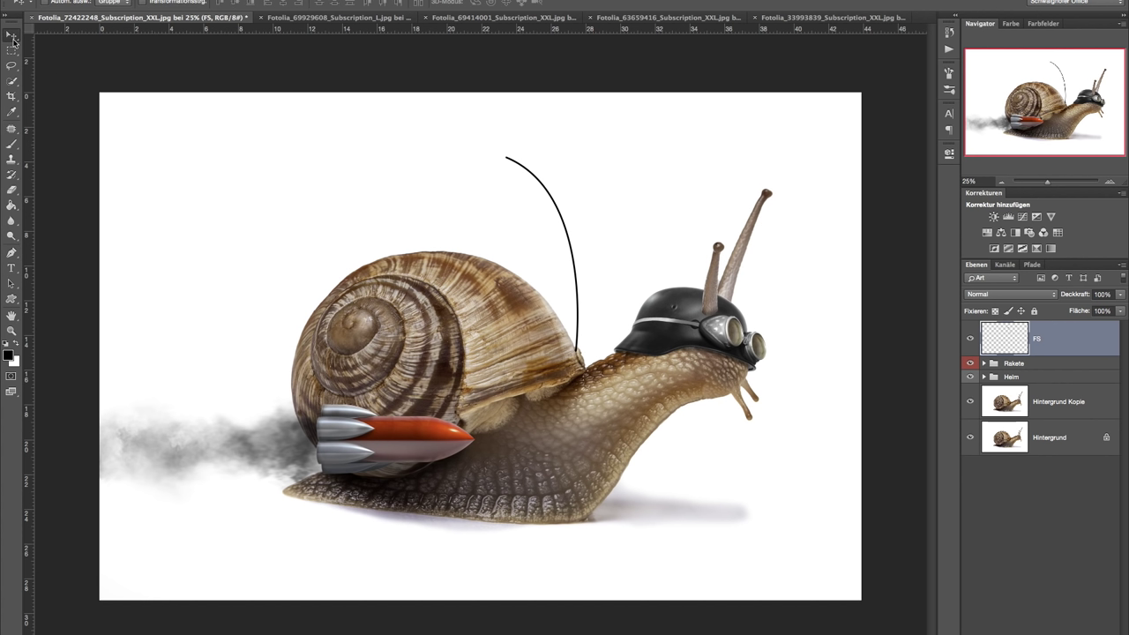
{"action": "key", "text": "ctrl+t"}
{"action": "left_click_drag", "start_coordinate": [542, 254], "coordinate": [577, 350]}
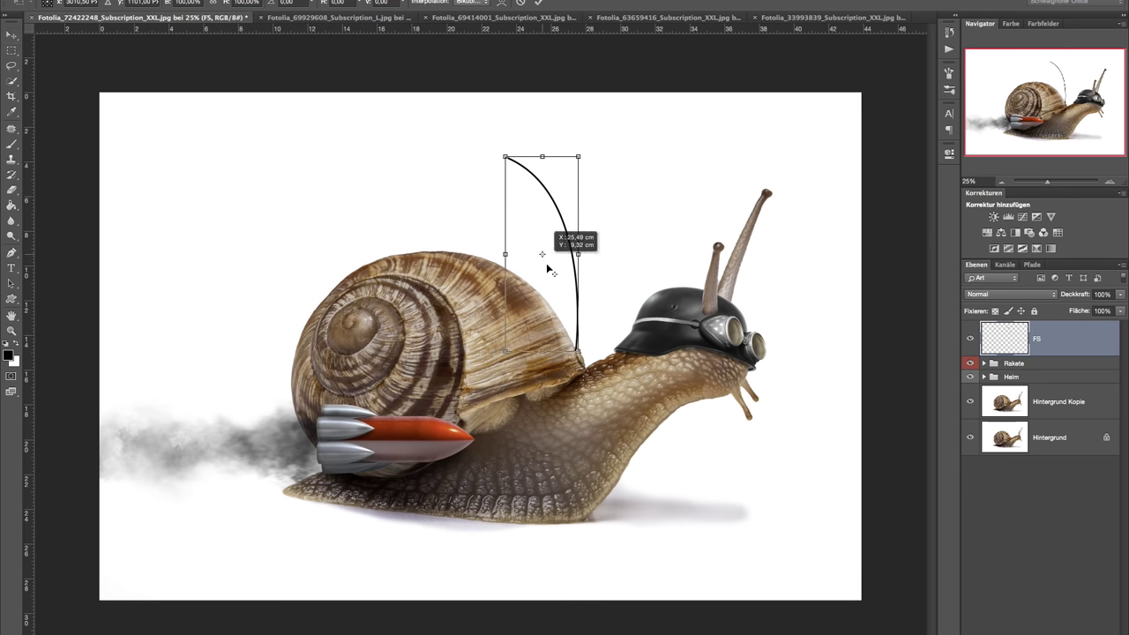
{"action": "mouse_move", "coordinate": [612, 155]}
{"action": "left_mouse_down"}
{"action": "mouse_move", "coordinate": [668, 206]}
{"action": "mouse_move", "coordinate": [615, 164]}
{"action": "mouse_move", "coordinate": [557, 156]}
{"action": "mouse_move", "coordinate": [574, 156]}
{"action": "left_mouse_up"}
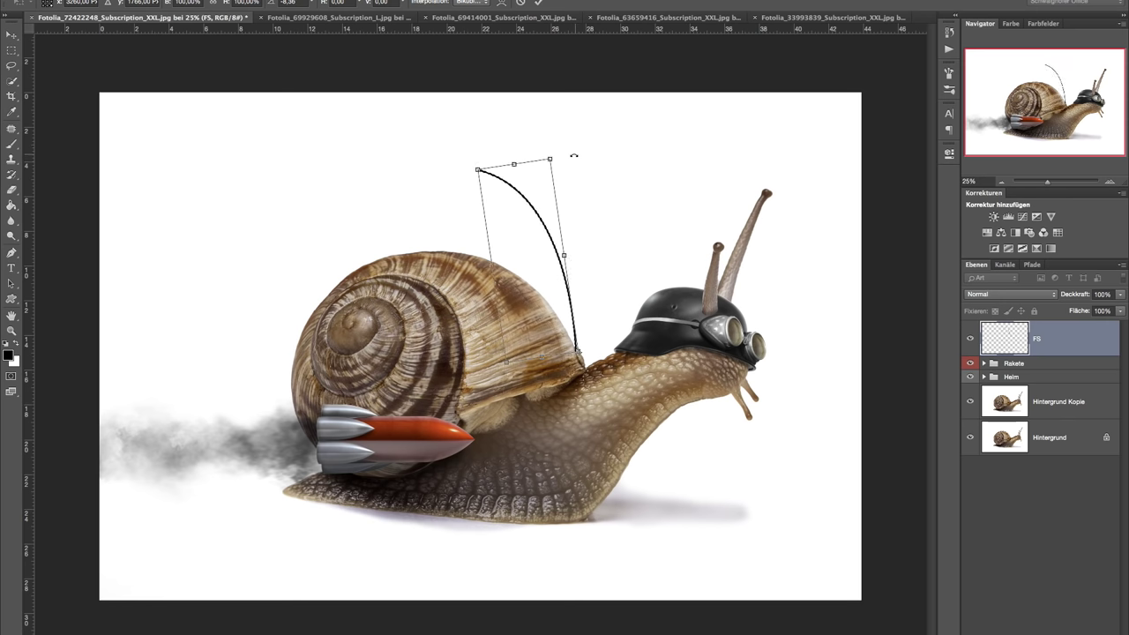
{"action": "key", "text": "Return"}
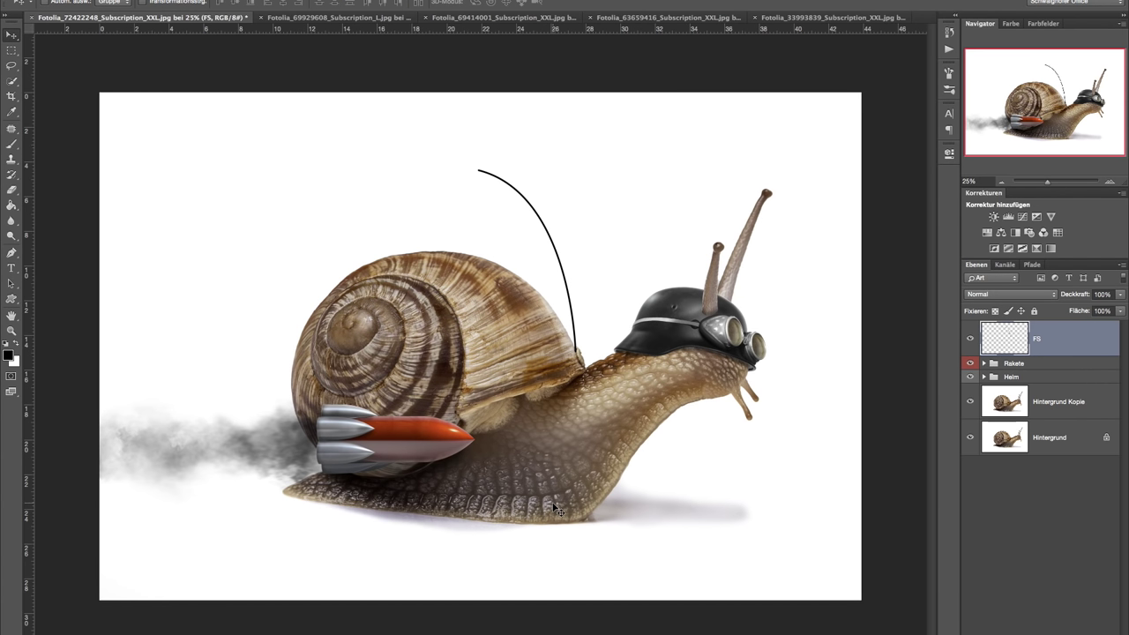
{"action": "key", "text": "ctrl+plus"}
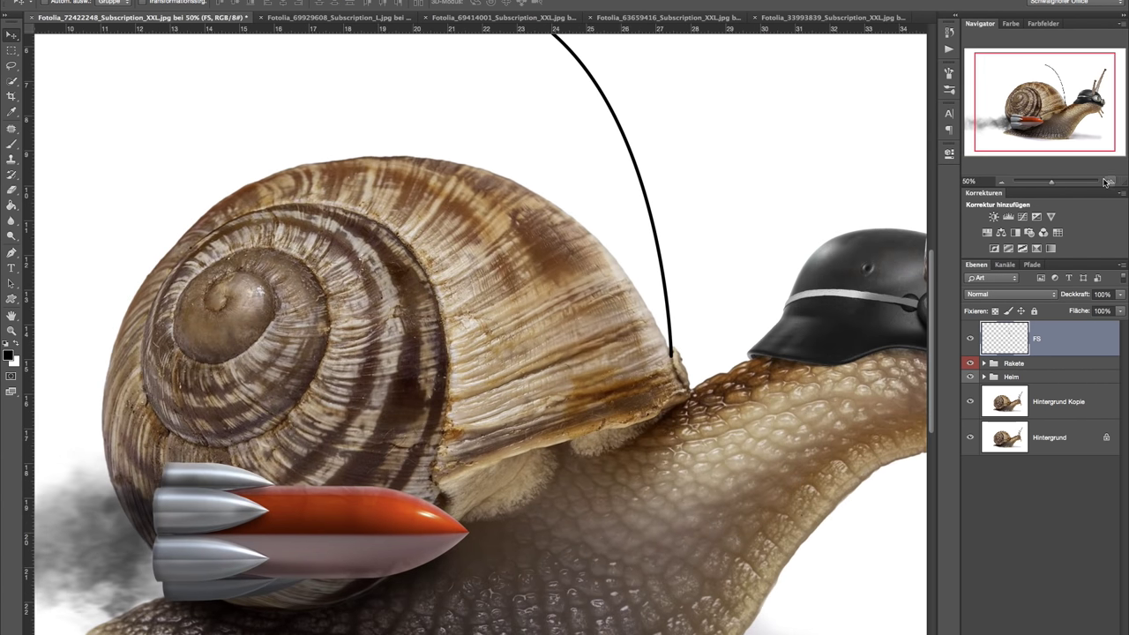
{"action": "key", "text": "ctrl+plus"}
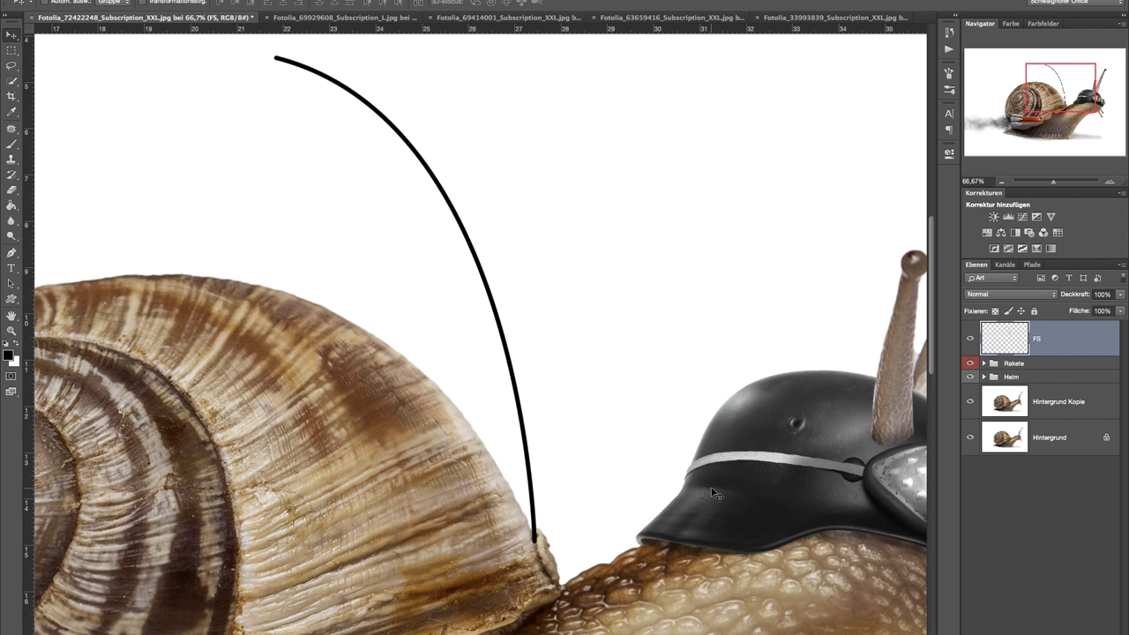
{"action": "double_click", "coordinate": [1083, 342]}
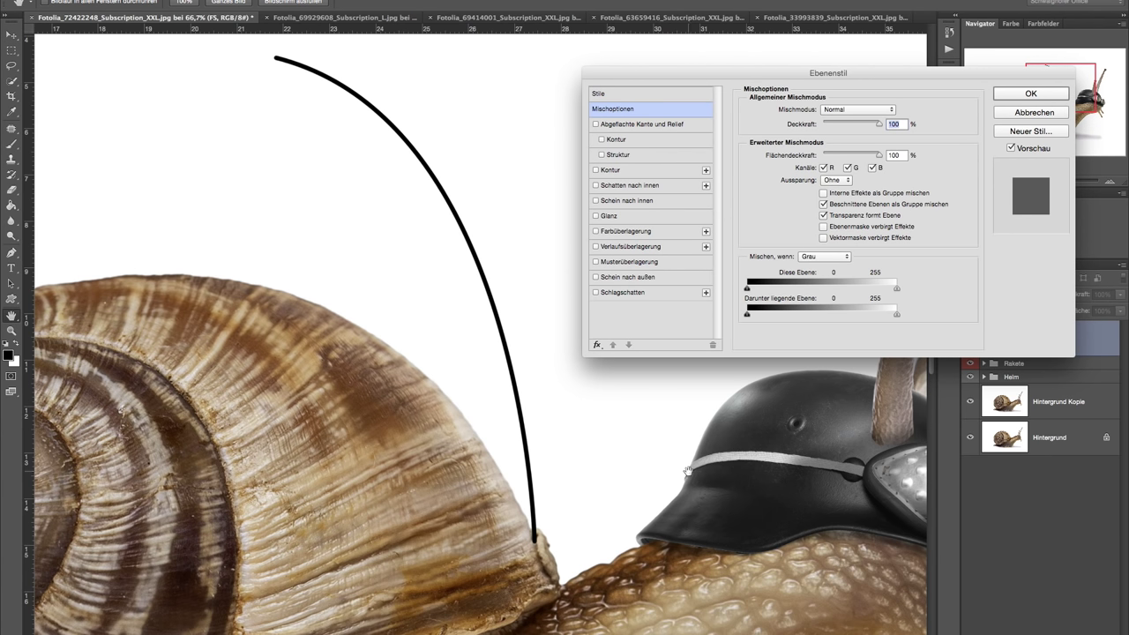
- Add Bevel and Emboss to the antenna, raise its shading opacity and choose a gloss contour
{"action": "left_click", "coordinate": [653, 126]}
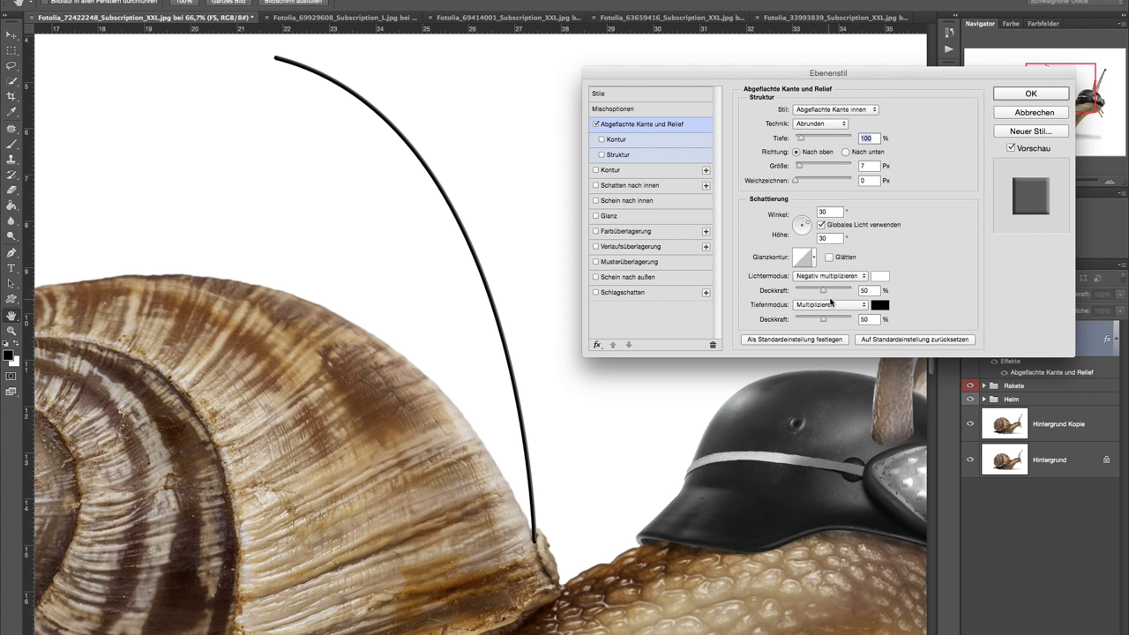
{"action": "left_click_drag", "start_coordinate": [824, 290], "coordinate": [843, 294]}
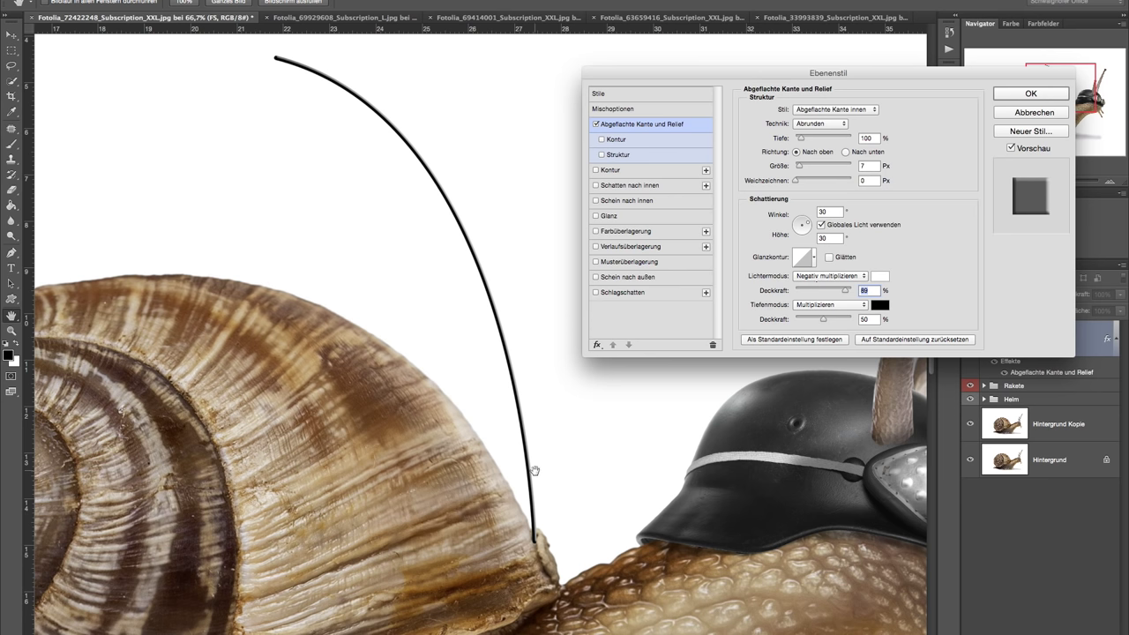
{"action": "left_click", "coordinate": [807, 261]}
{"action": "left_click", "coordinate": [763, 290]}
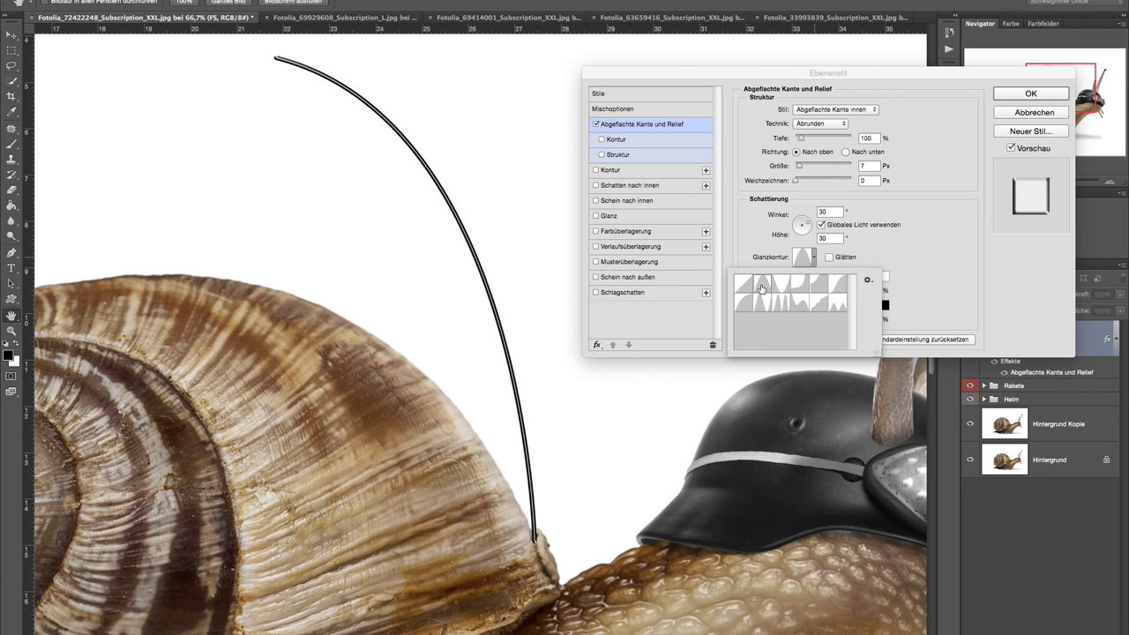
{"action": "left_click", "coordinate": [780, 291]}
{"action": "left_click", "coordinate": [800, 293]}
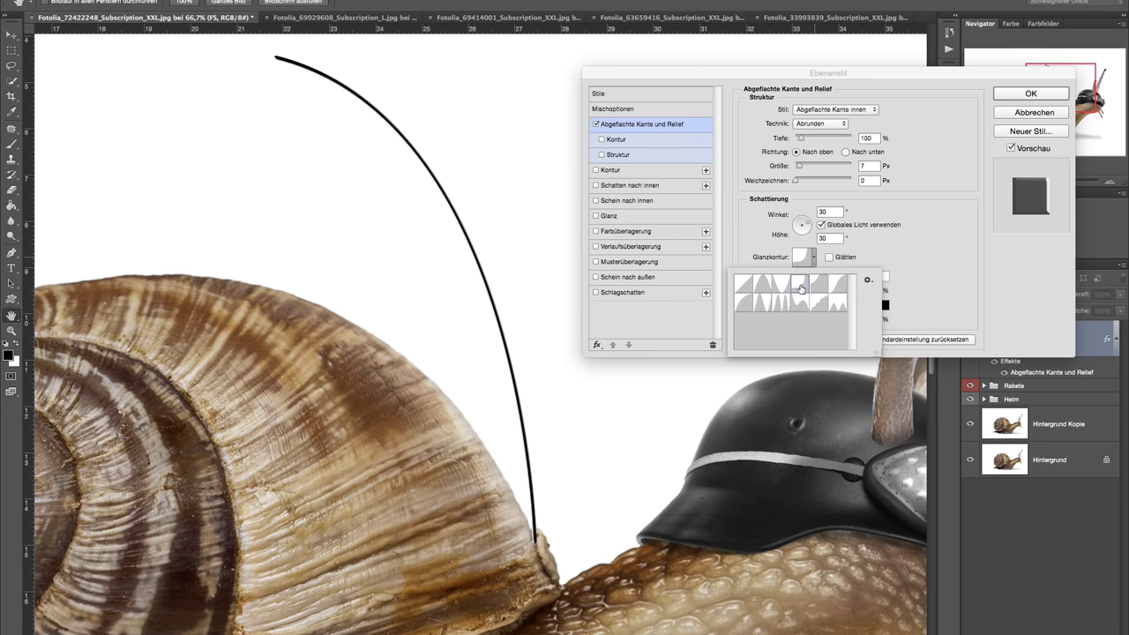
{"action": "left_click", "coordinate": [819, 284]}
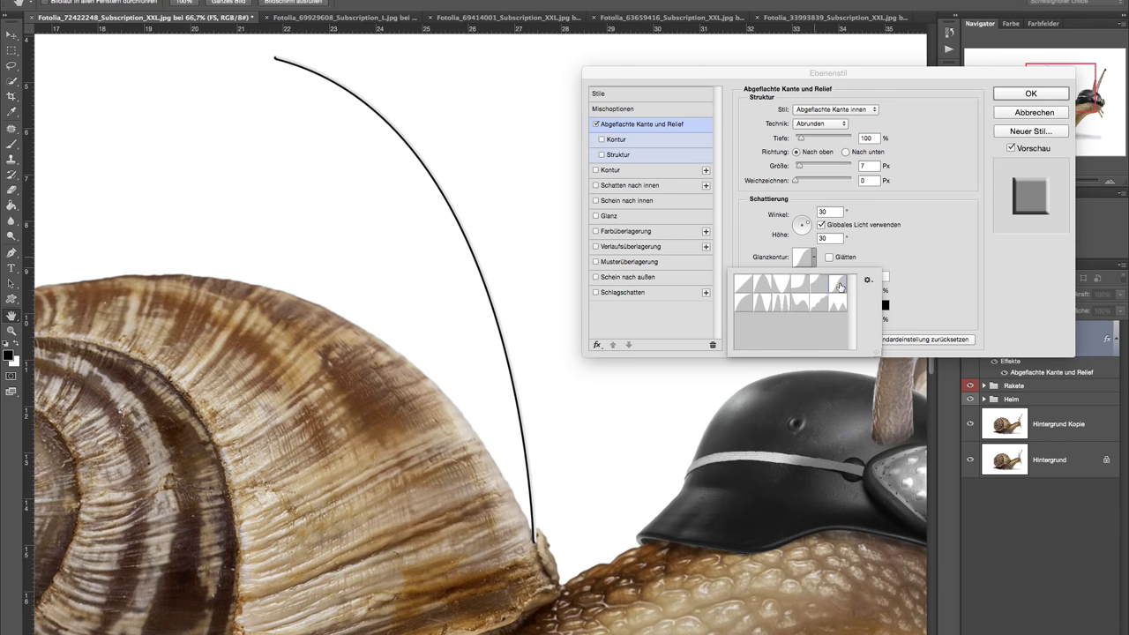
{"action": "left_click", "coordinate": [745, 303]}
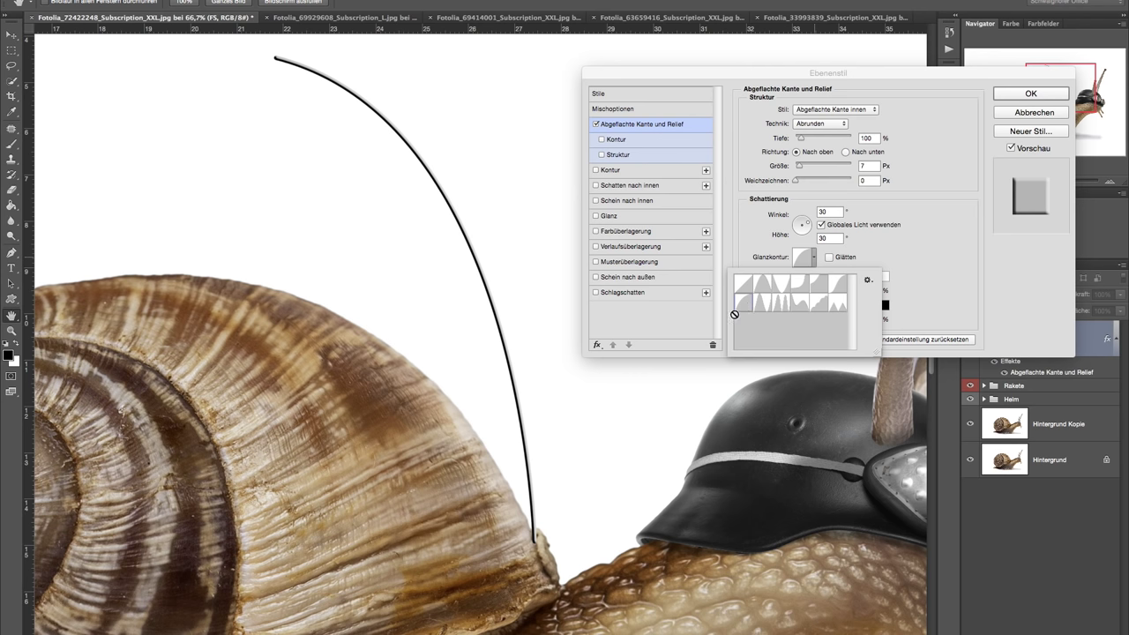
{"action": "left_click", "coordinate": [746, 333]}
- Make the bevel shadow grey in Normal mode, adjust shadow and highlight opacities, and apply
{"action": "left_click_drag", "start_coordinate": [823, 319], "coordinate": [839, 319]}
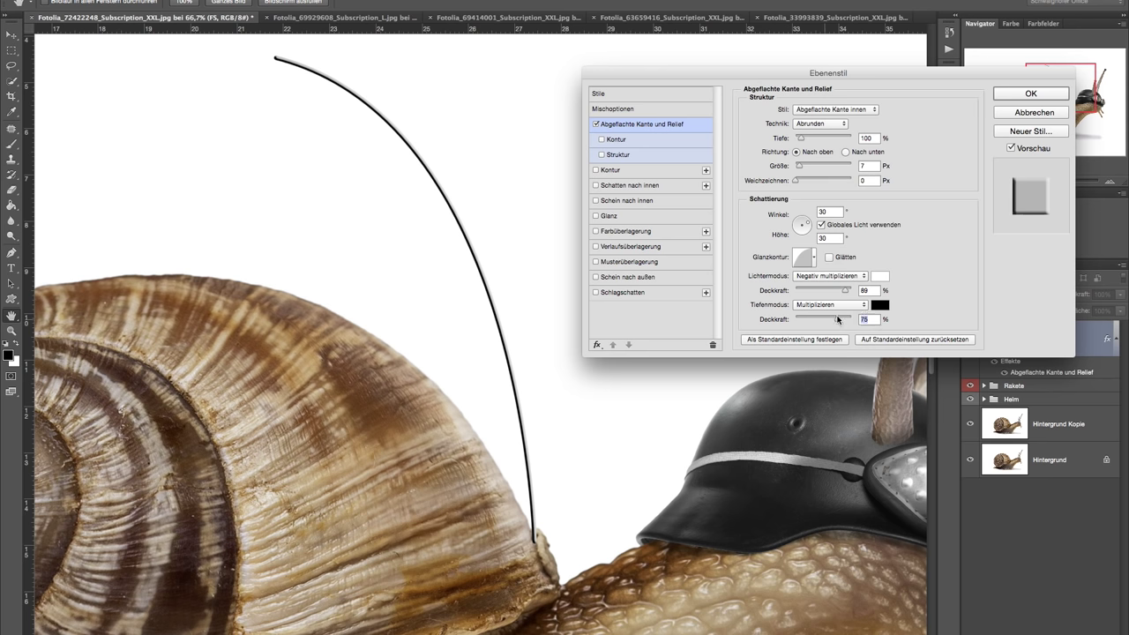
{"action": "left_click", "coordinate": [879, 305]}
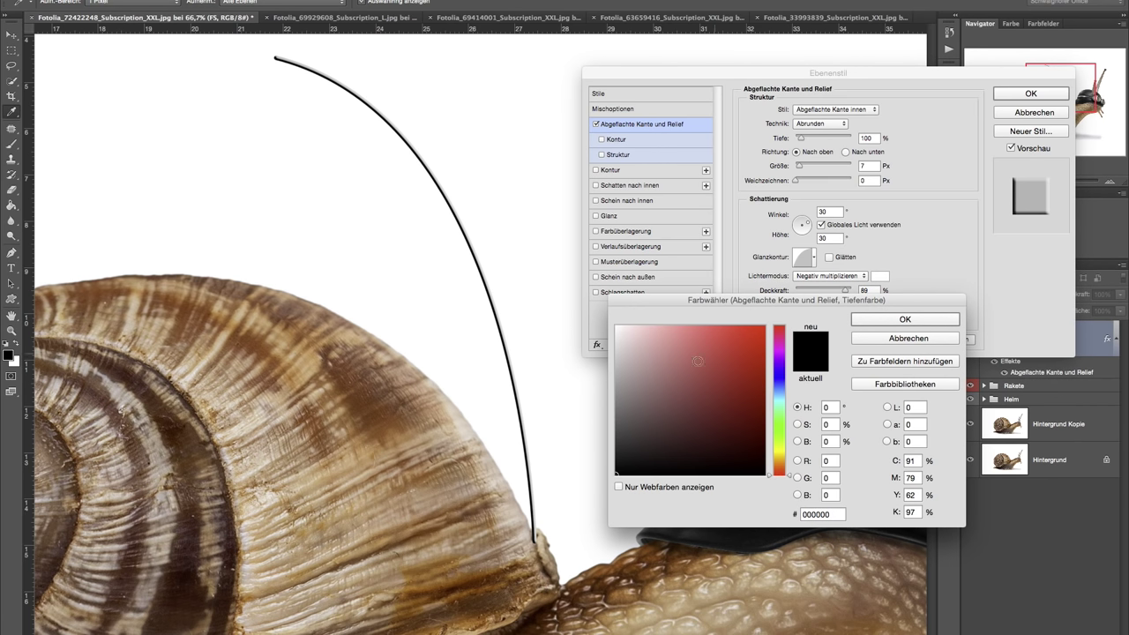
{"action": "left_click_drag", "start_coordinate": [620, 425], "coordinate": [630, 404]}
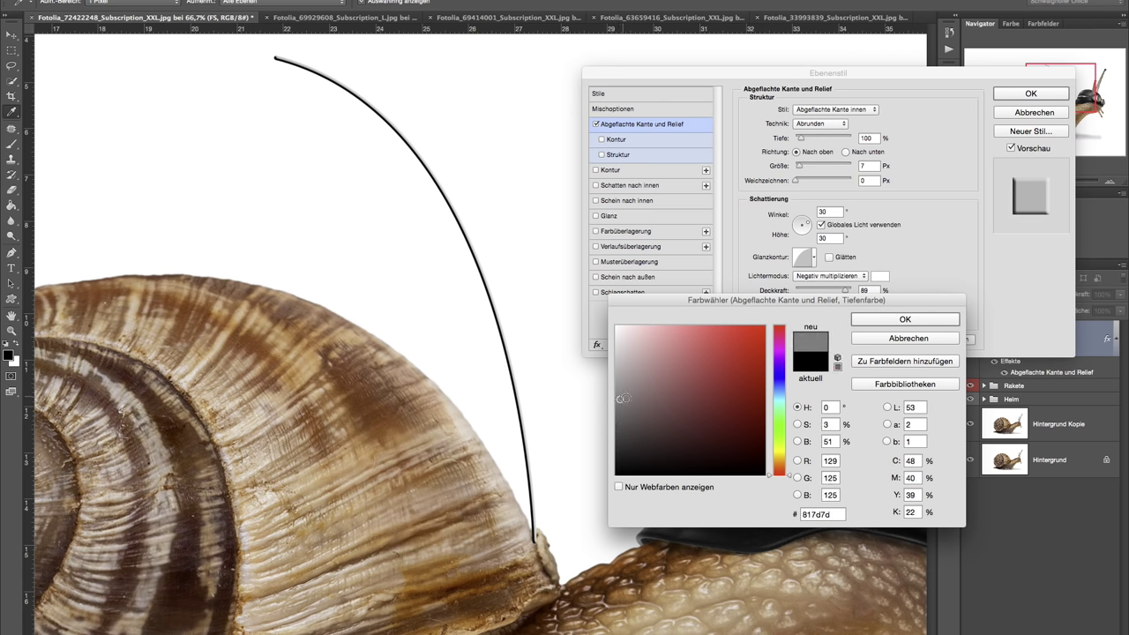
{"action": "left_click", "coordinate": [880, 320]}
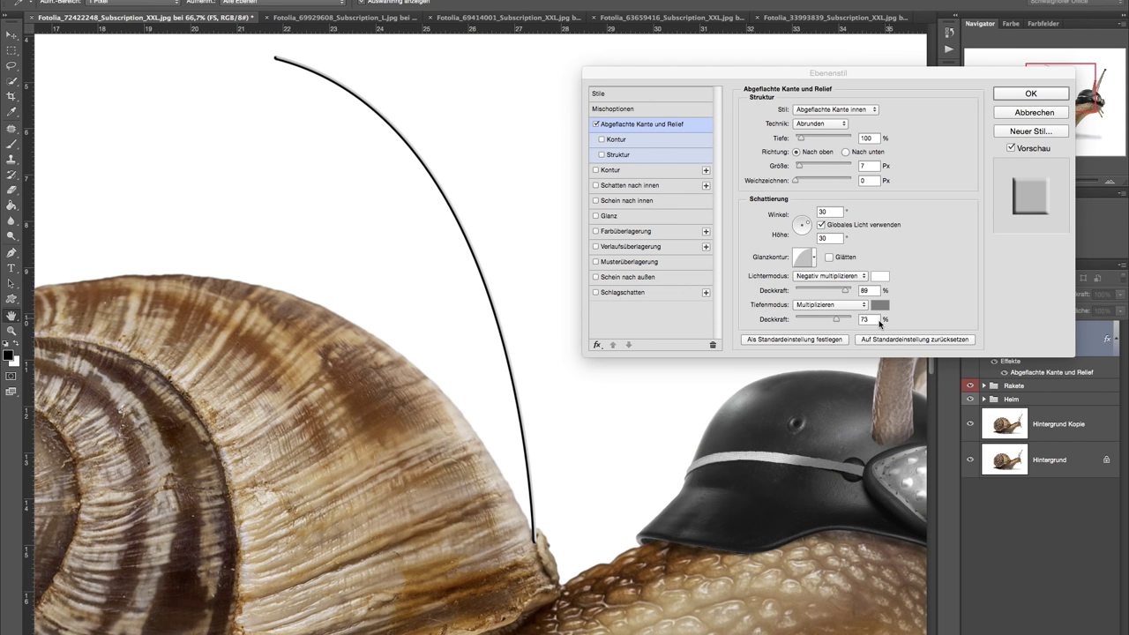
{"action": "left_click", "coordinate": [831, 304]}
{"action": "left_click", "coordinate": [819, 271]}
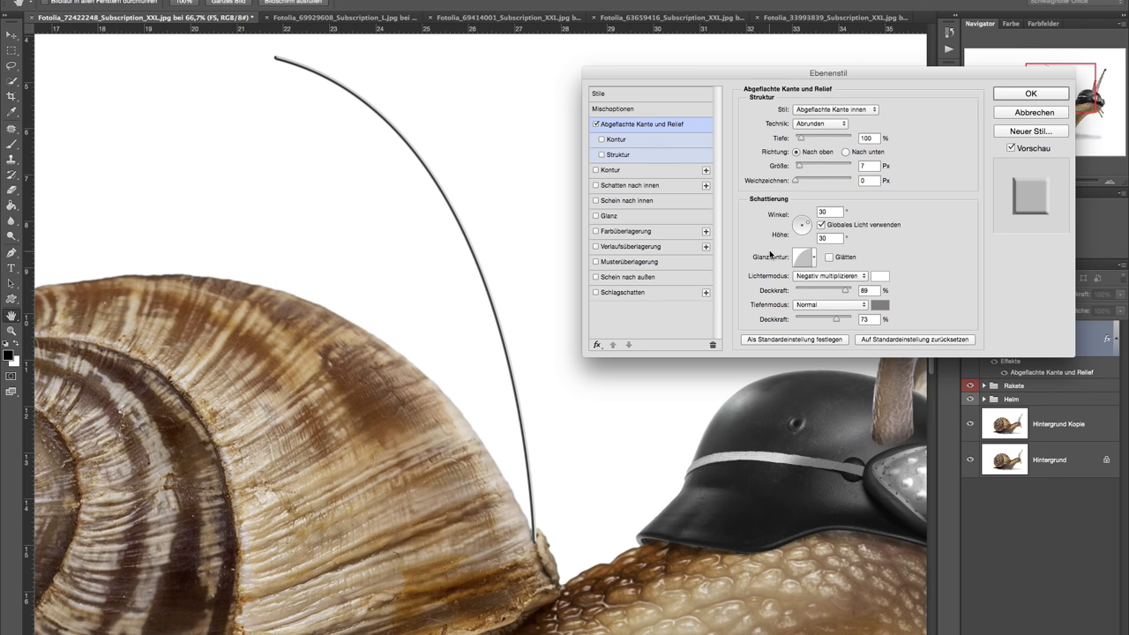
{"action": "mouse_move", "coordinate": [844, 291]}
{"action": "left_mouse_down"}
{"action": "mouse_move", "coordinate": [822, 292]}
{"action": "mouse_move", "coordinate": [828, 321]}
{"action": "mouse_move", "coordinate": [810, 321]}
{"action": "mouse_move", "coordinate": [817, 293]}
{"action": "mouse_move", "coordinate": [830, 292]}
{"action": "left_mouse_up"}
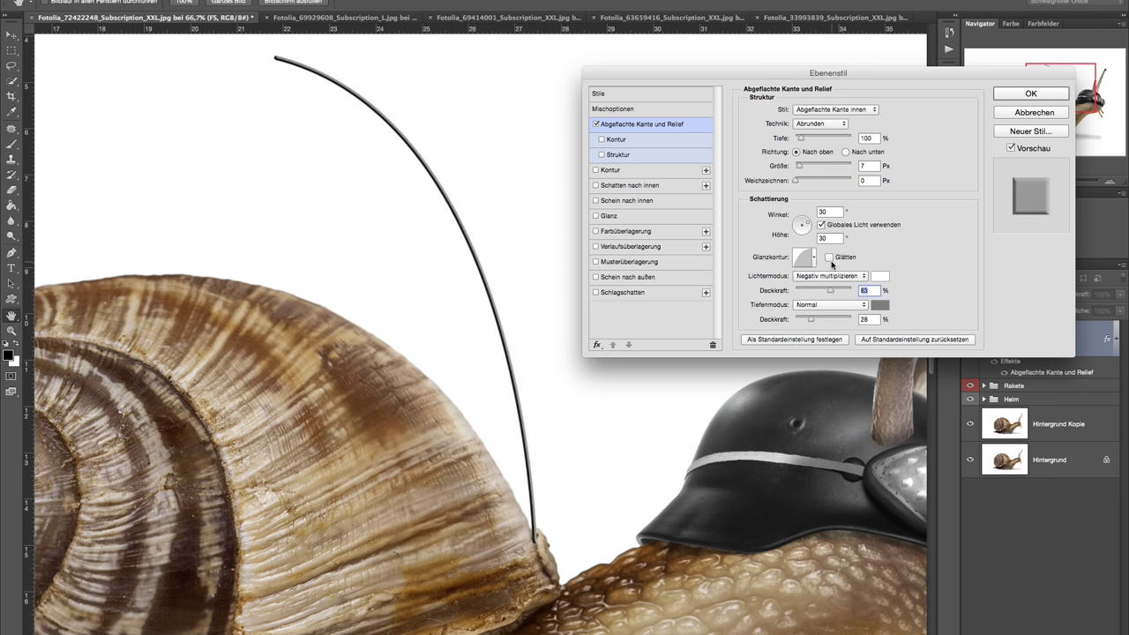
{"action": "left_click", "coordinate": [1028, 93]}
- Zoom out on the composite and bring the fox-tail image to the front
{"action": "key", "text": "ctrl+minus"}
{"action": "key", "text": "ctrl+minus"}
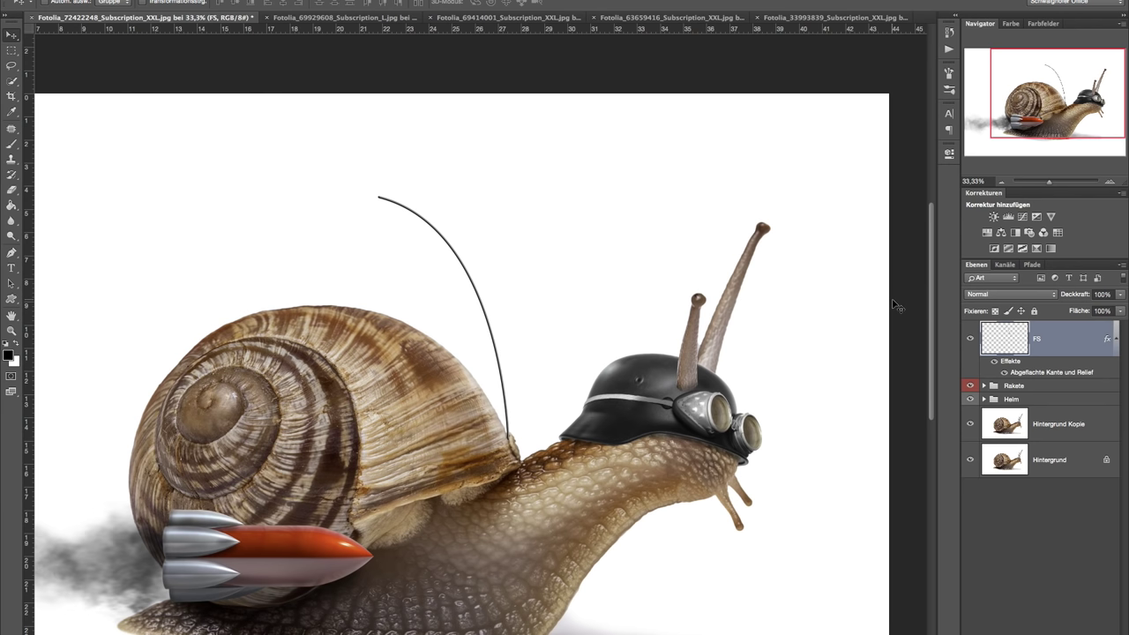
{"action": "left_click", "coordinate": [12, 188]}
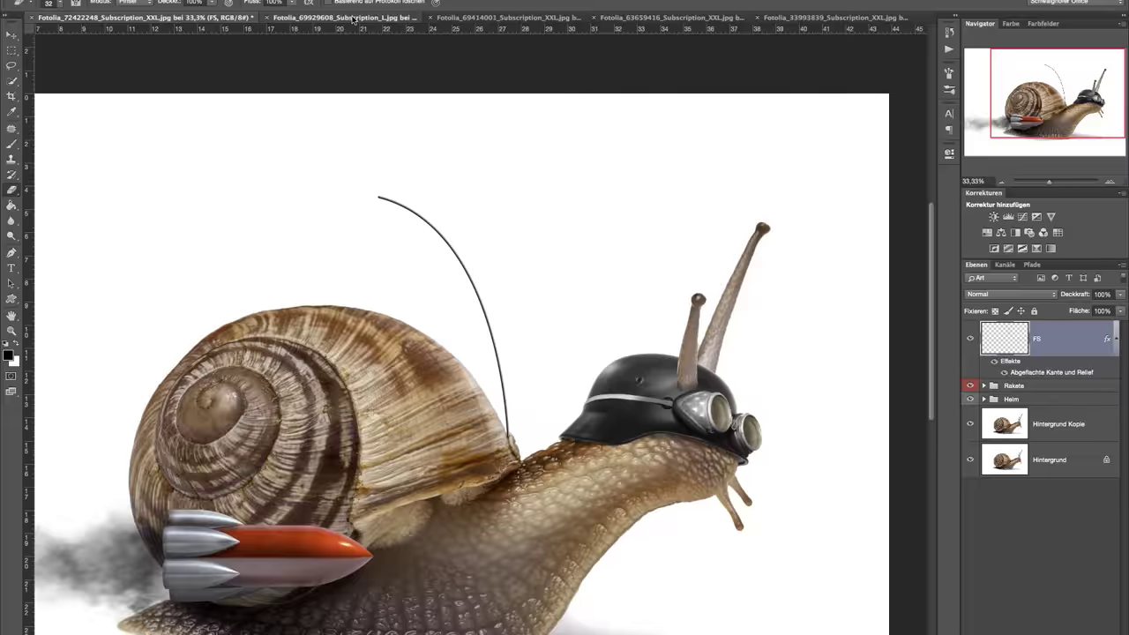
{"action": "left_click", "coordinate": [353, 17]}
{"action": "left_click", "coordinate": [12, 33]}
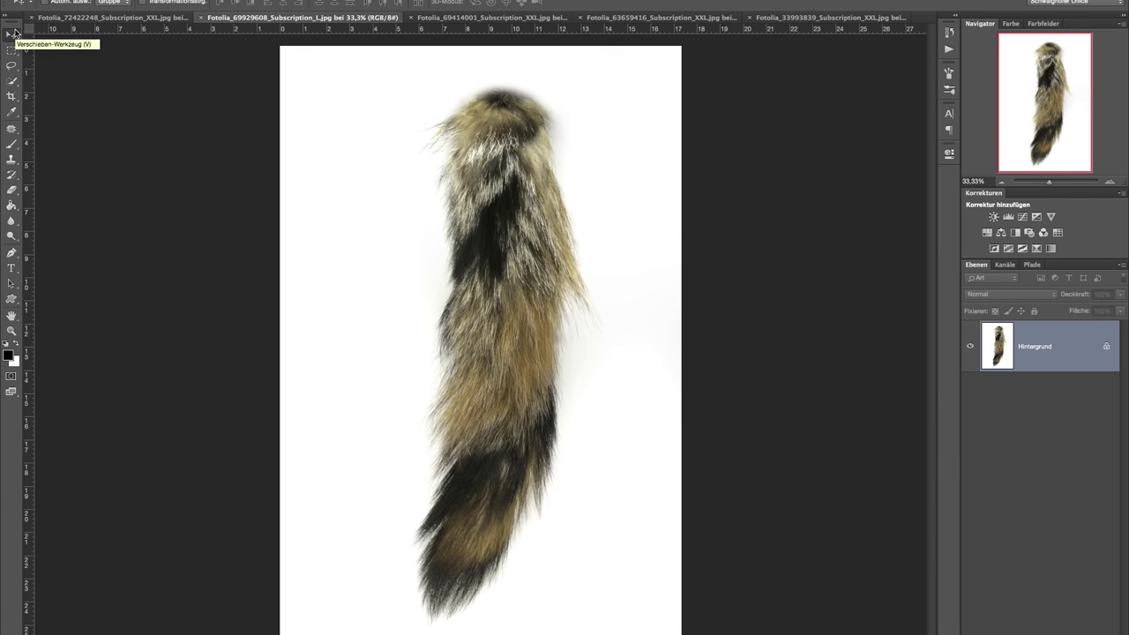
- Select the fox tail with Focus Area, adding its lower and left parts, output to a masked layer
{"action": "left_click", "coordinate": [309, 0]}
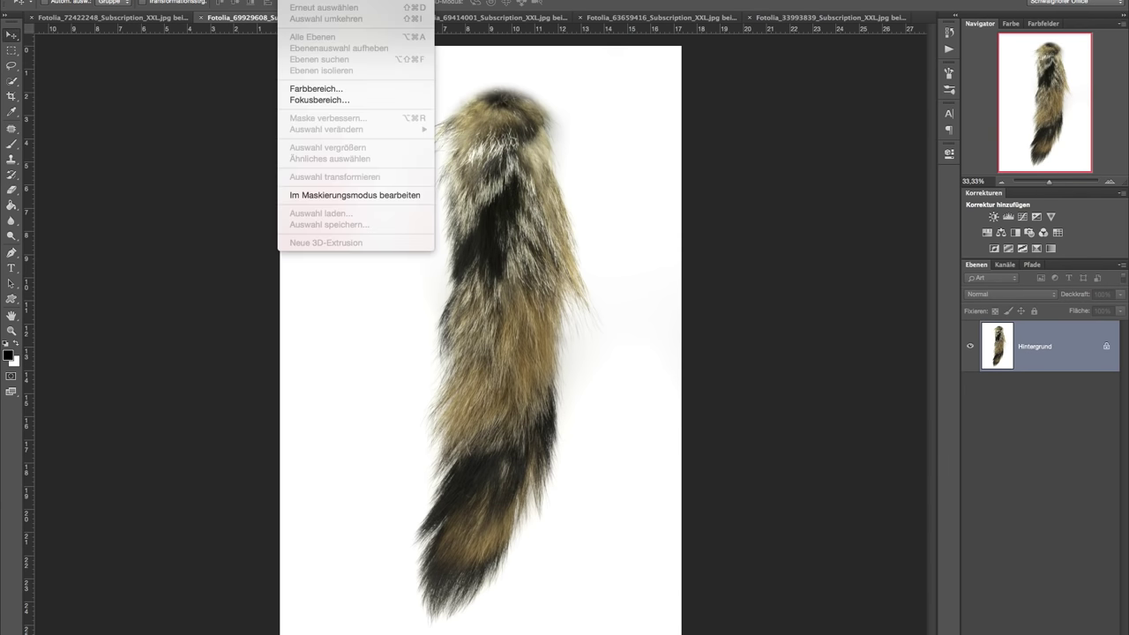
{"action": "left_click", "coordinate": [358, 101]}
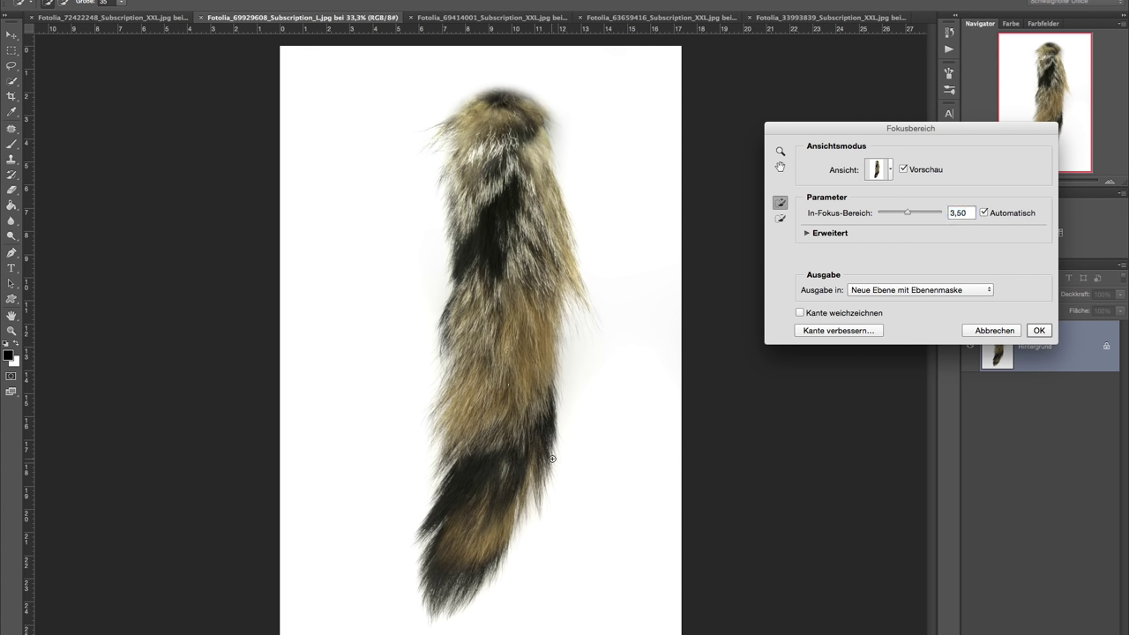
{"action": "left_click_drag", "start_coordinate": [511, 411], "coordinate": [565, 411]}
{"action": "mouse_move", "coordinate": [511, 353]}
{"action": "left_mouse_down"}
{"action": "mouse_move", "coordinate": [475, 509]}
{"action": "mouse_move", "coordinate": [454, 527]}
{"action": "left_mouse_up"}
{"action": "mouse_move", "coordinate": [467, 448]}
{"action": "left_mouse_down"}
{"action": "mouse_move", "coordinate": [478, 264]}
{"action": "mouse_move", "coordinate": [536, 351]}
{"action": "mouse_move", "coordinate": [503, 466]}
{"action": "mouse_move", "coordinate": [450, 571]}
{"action": "mouse_move", "coordinate": [481, 436]}
{"action": "mouse_move", "coordinate": [463, 474]}
{"action": "mouse_move", "coordinate": [468, 430]}
{"action": "left_mouse_up"}
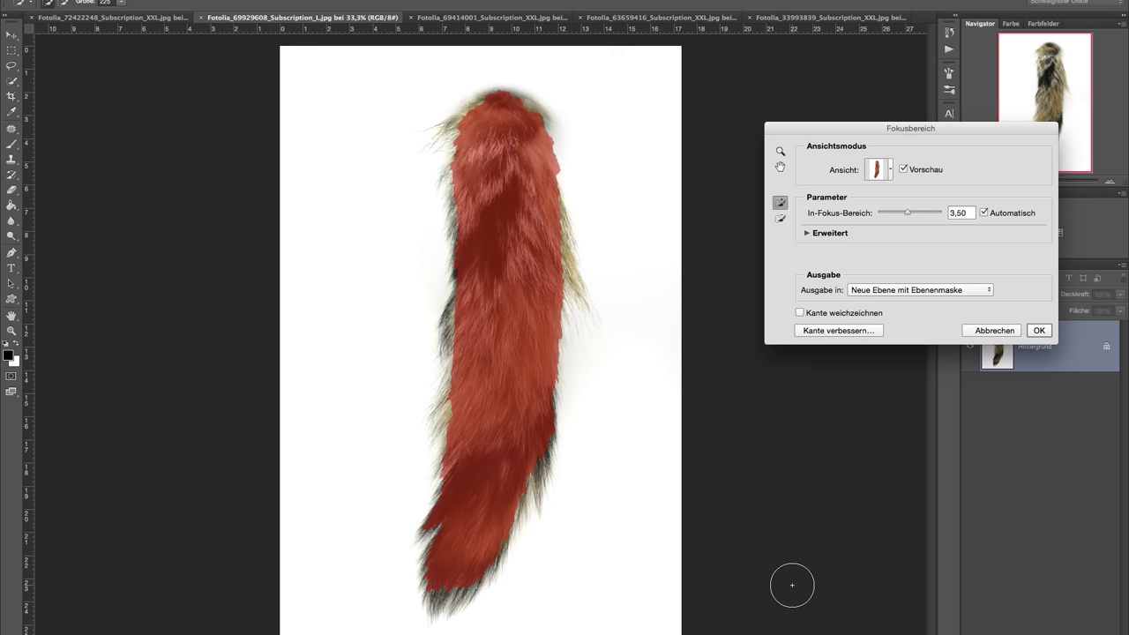
{"action": "left_click", "coordinate": [839, 330]}
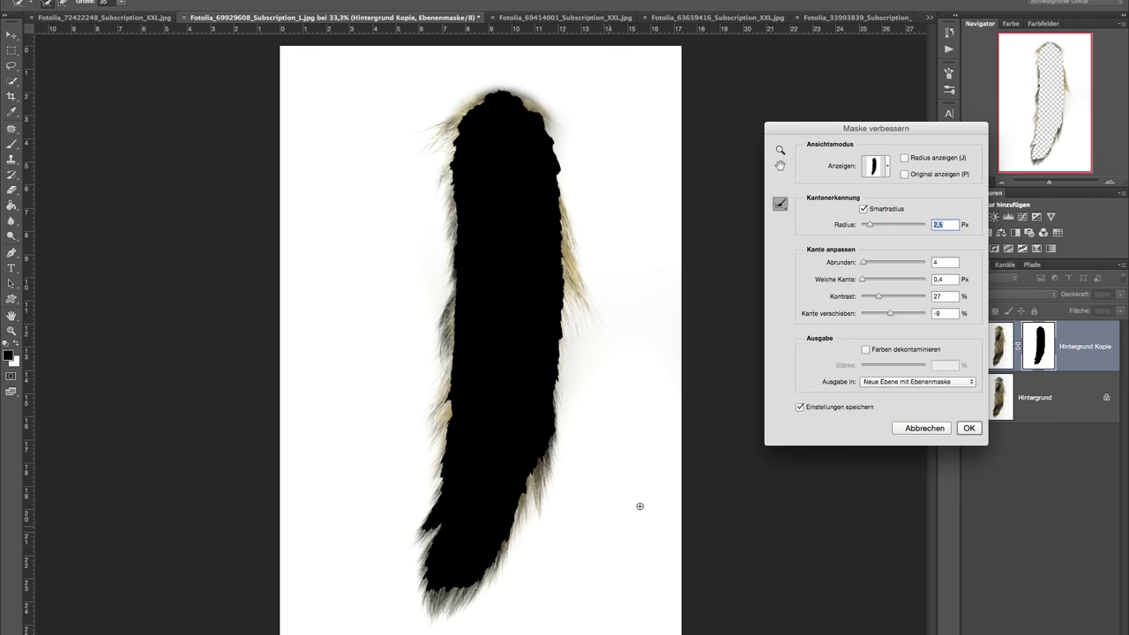
- Invert the tail mask, refine the fur edges with contrast and feather, and output a new layer
{"action": "left_click", "coordinate": [924, 428]}
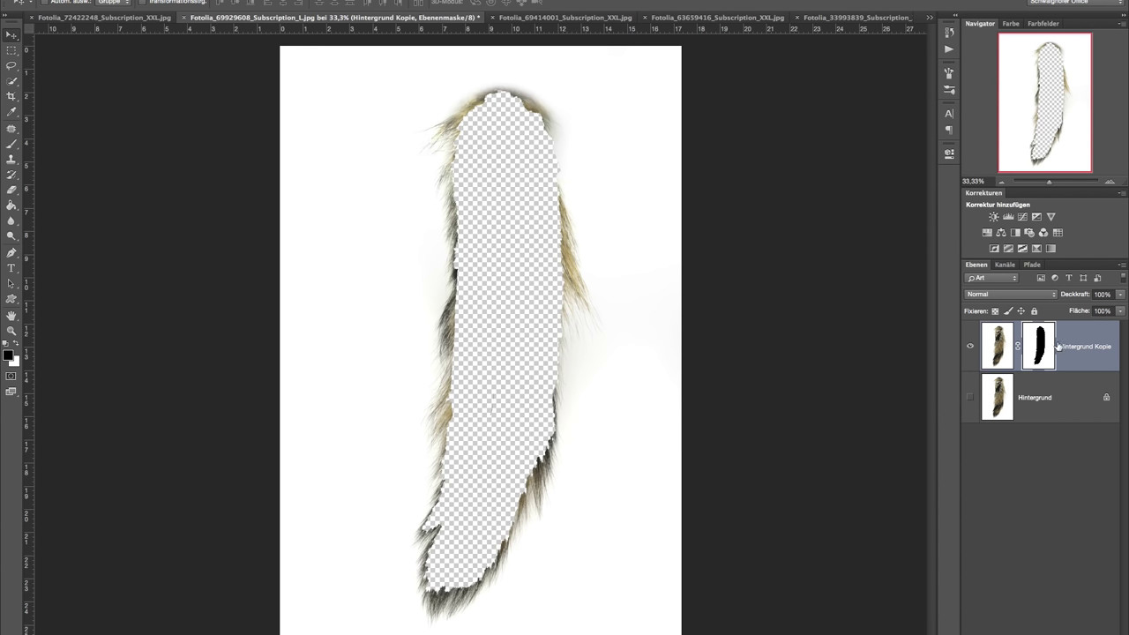
{"action": "key", "text": "ctrl+i"}
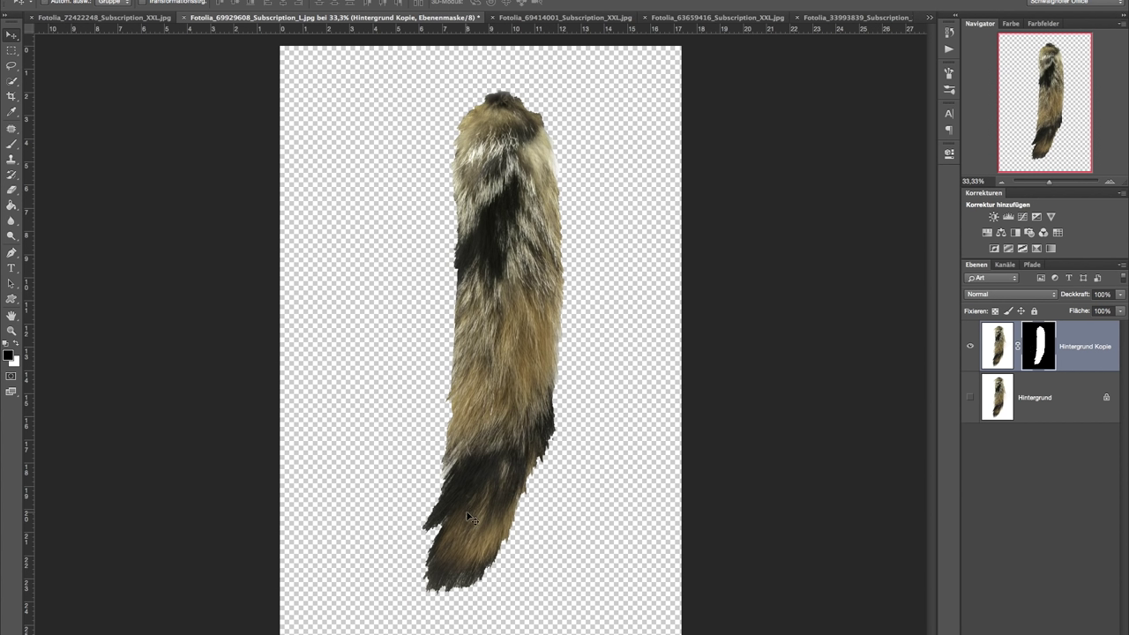
{"action": "double_click", "coordinate": [1032, 348]}
{"action": "left_click", "coordinate": [878, 291]}
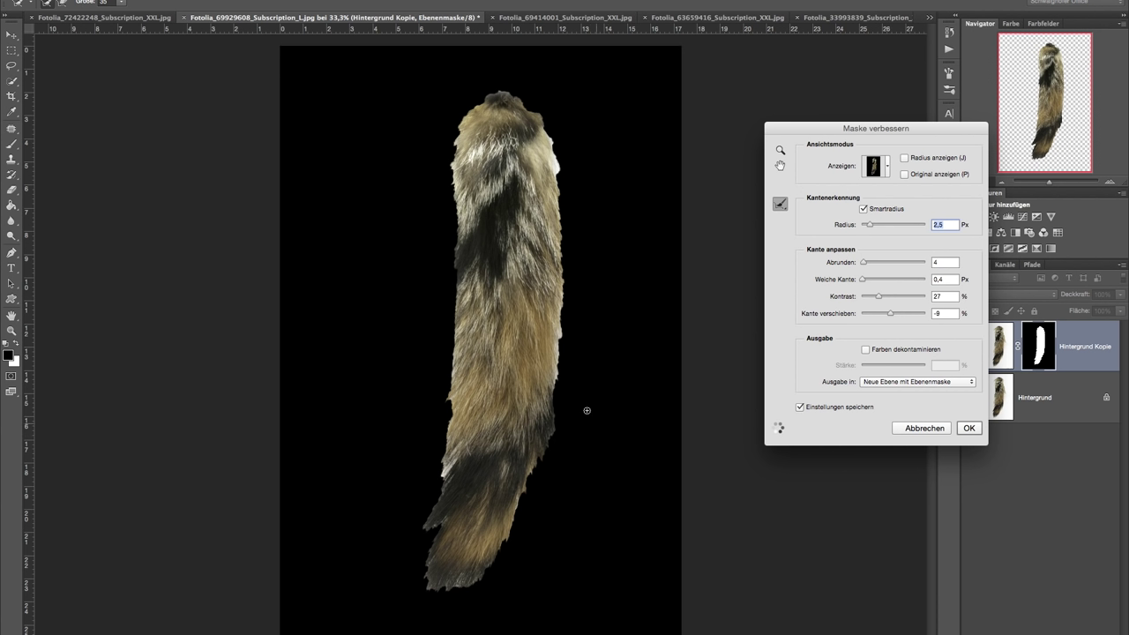
{"action": "left_click_drag", "start_coordinate": [550, 381], "coordinate": [584, 379]}
{"action": "mouse_move", "coordinate": [552, 454]}
{"action": "left_mouse_down"}
{"action": "mouse_move", "coordinate": [567, 325]}
{"action": "mouse_move", "coordinate": [447, 177]}
{"action": "mouse_move", "coordinate": [459, 122]}
{"action": "mouse_move", "coordinate": [398, 454]}
{"action": "left_mouse_up"}
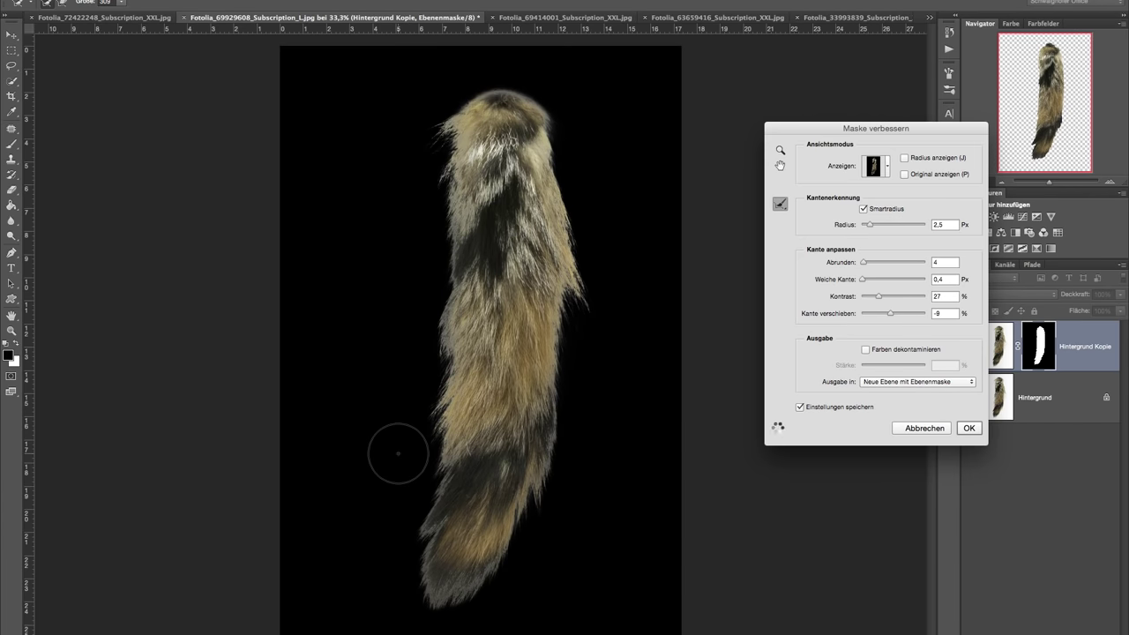
{"action": "left_click_drag", "start_coordinate": [872, 299], "coordinate": [869, 300]}
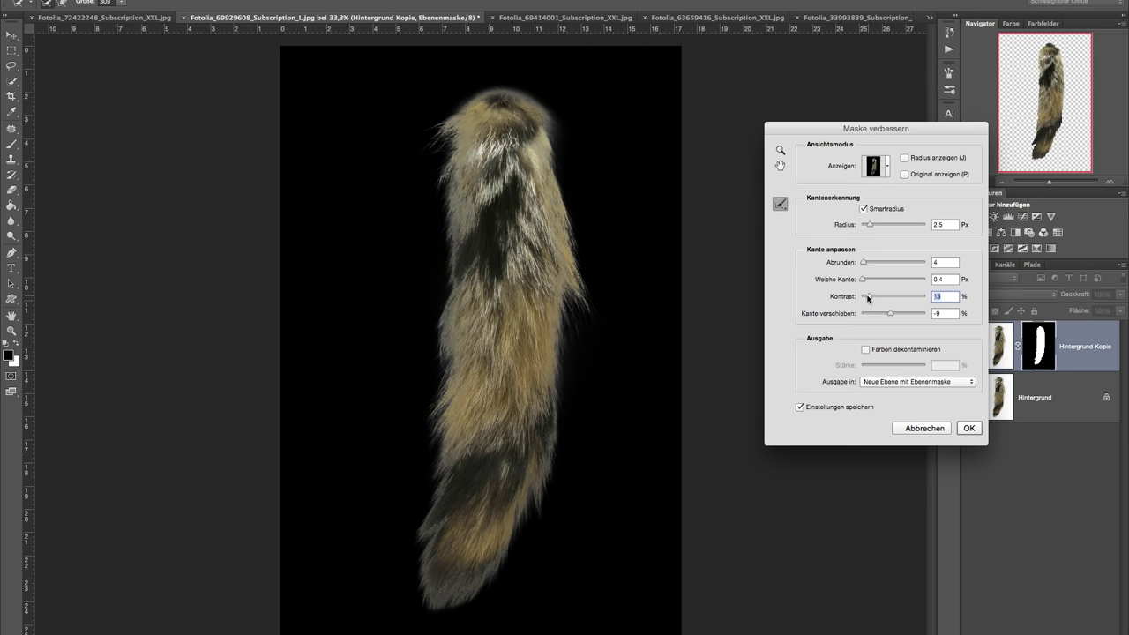
{"action": "left_click_drag", "start_coordinate": [864, 281], "coordinate": [888, 314]}
{"action": "left_click", "coordinate": [968, 428]}
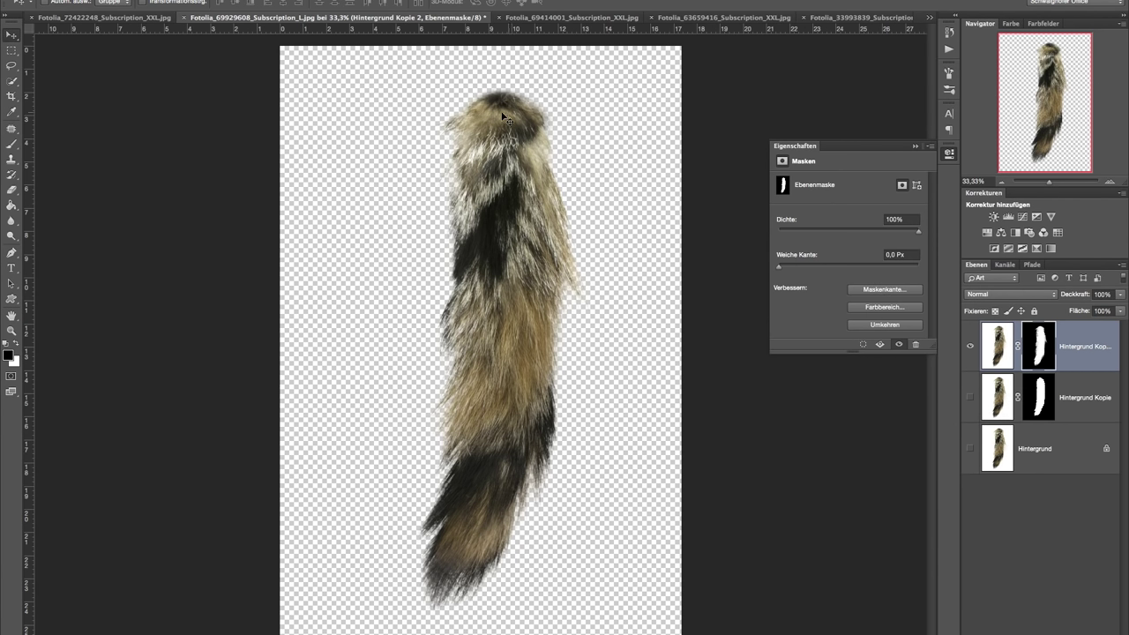
- Drag the fur tail layer into the snail composite
{"action": "left_click_drag", "start_coordinate": [503, 110], "coordinate": [150, 27]}
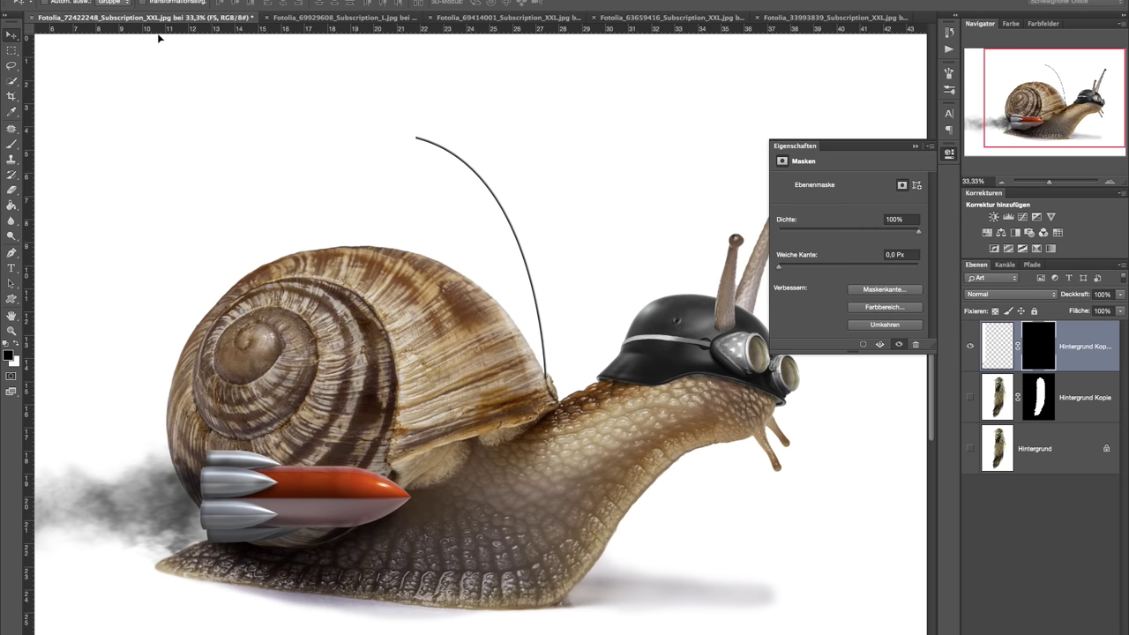
{"action": "left_click_drag", "start_coordinate": [150, 27], "coordinate": [432, 191]}
{"action": "key", "text": "ctrl+Tab"}
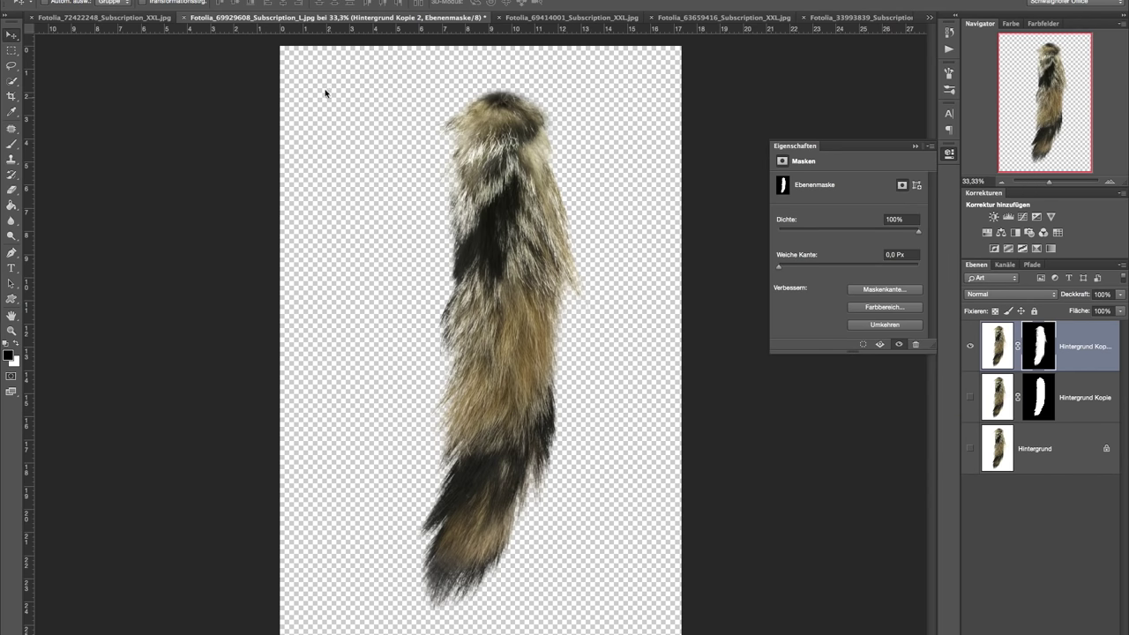
- Close the fox-tail and rocket-man documents without saving
{"action": "left_click", "coordinate": [185, 17]}
{"action": "left_click", "coordinate": [507, 213]}
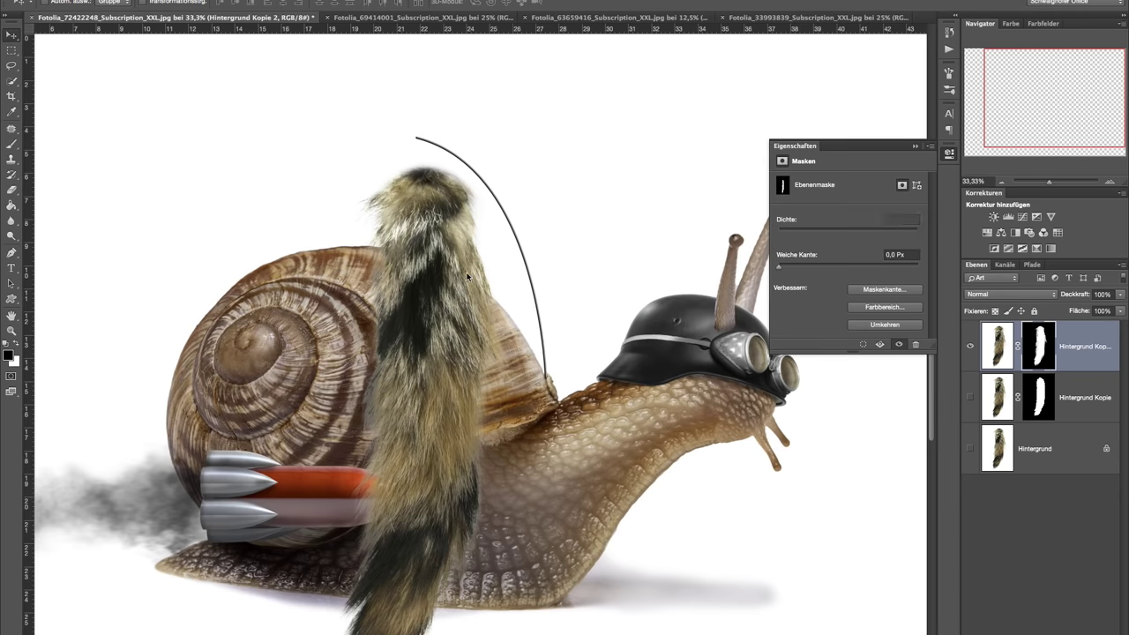
{"action": "left_click", "coordinate": [459, 18]}
{"action": "left_click", "coordinate": [578, 18]}
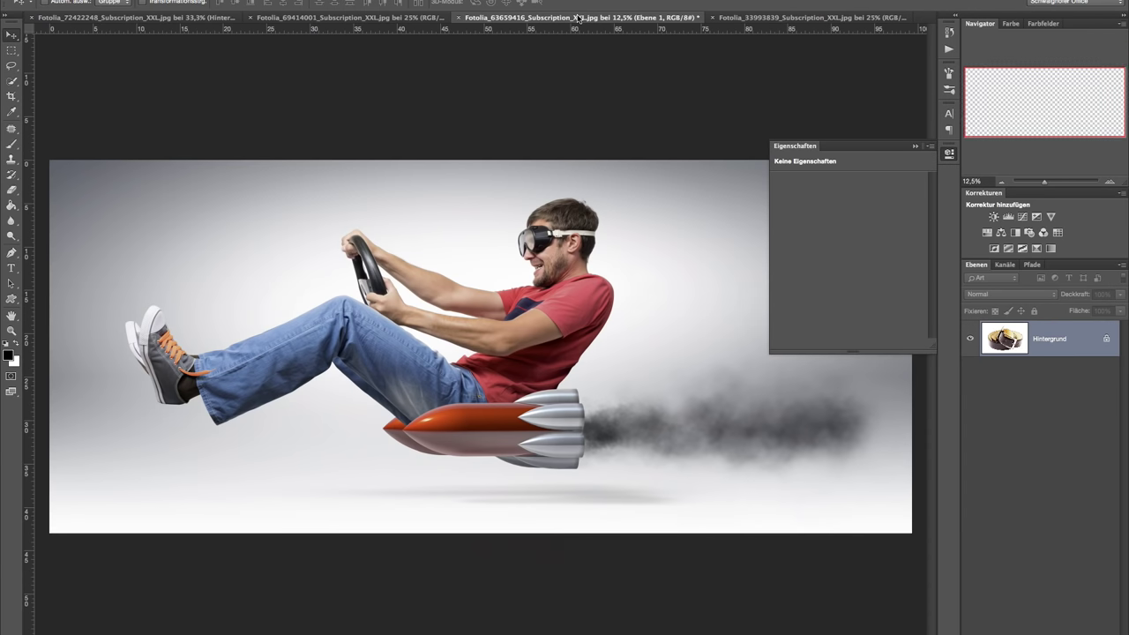
{"action": "left_click", "coordinate": [459, 18]}
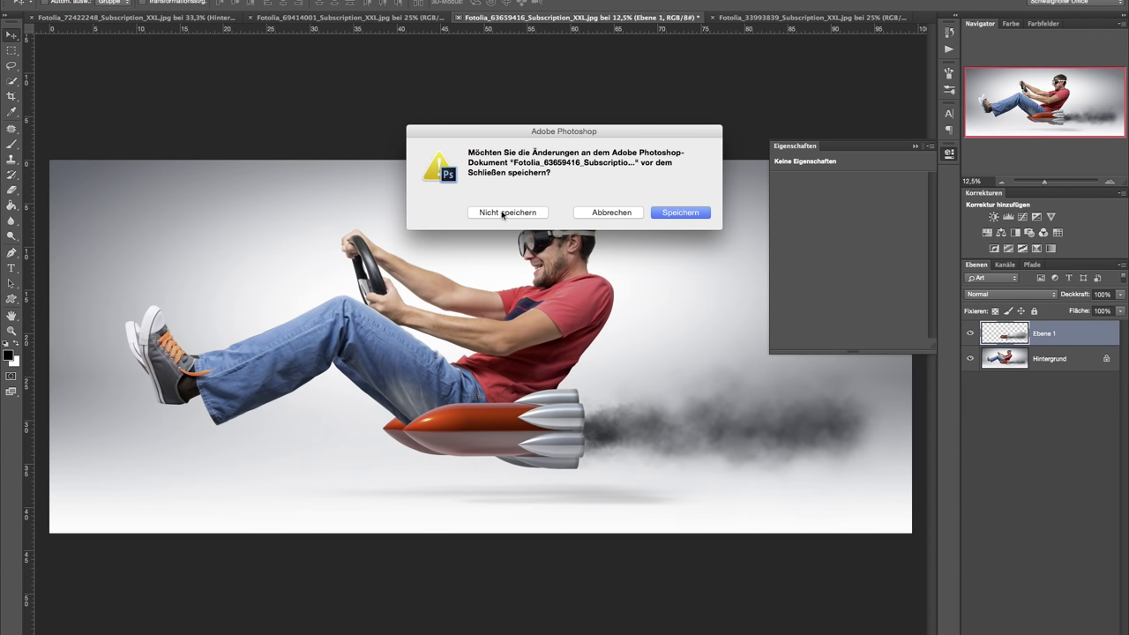
{"action": "left_click", "coordinate": [503, 213]}
- Back in the zoomed-out snail composite, rotate the tail to lie horizontally across the snail
{"action": "left_click", "coordinate": [587, 17]}
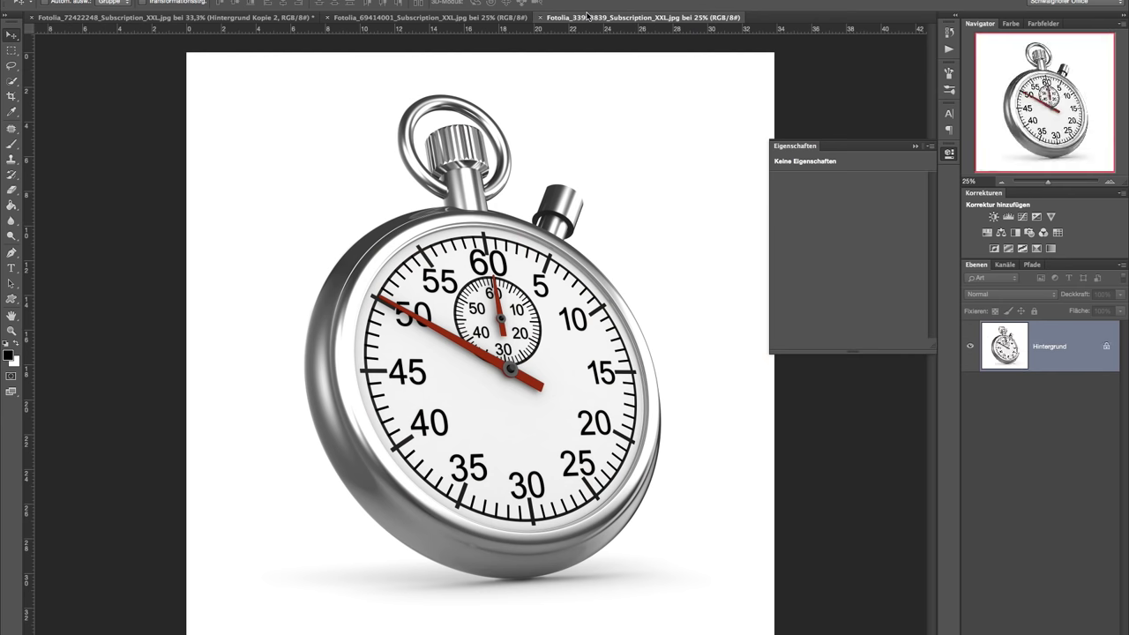
{"action": "left_click", "coordinate": [183, 19]}
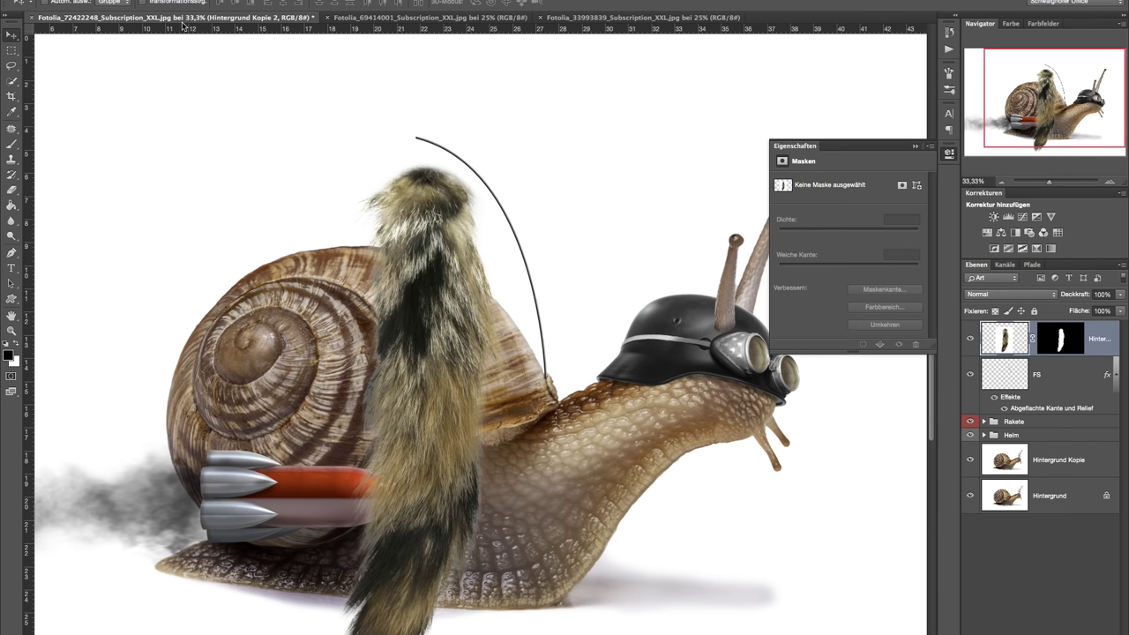
{"action": "left_click", "coordinate": [928, 145]}
{"action": "left_click", "coordinate": [1000, 181]}
{"action": "key", "text": "ctrl+t"}
{"action": "mouse_move", "coordinate": [643, 294]}
{"action": "left_mouse_down"}
{"action": "mouse_move", "coordinate": [605, 499]}
{"action": "mouse_move", "coordinate": [567, 532]}
{"action": "left_mouse_up"}
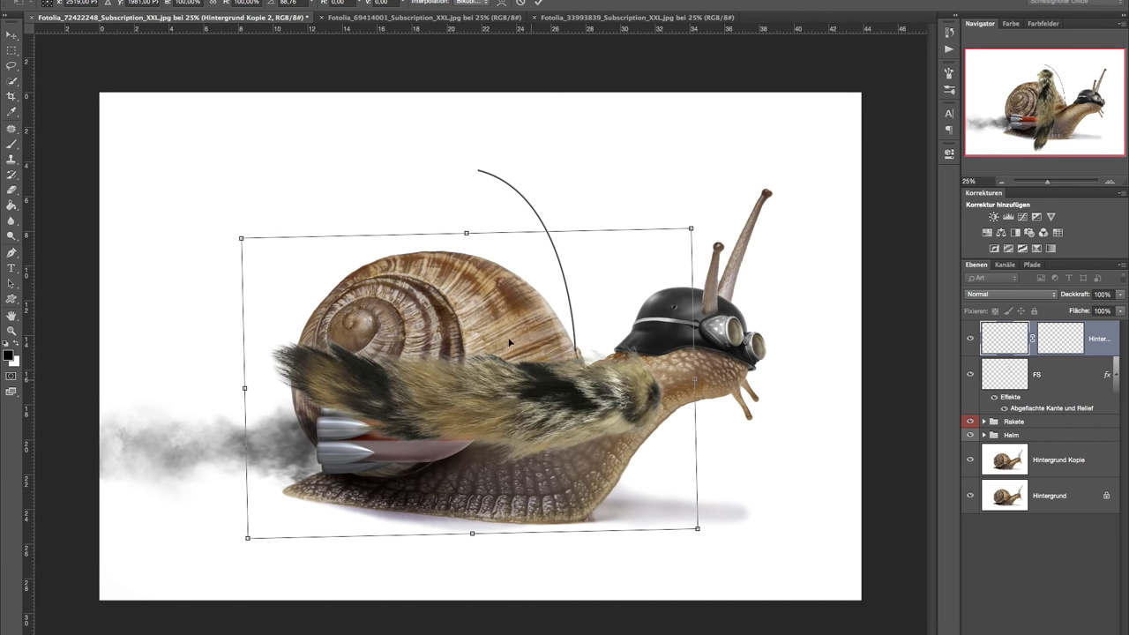
- Move and shrink the tail up to the antenna tip, then convert its layer to a smart object
{"action": "left_click_drag", "start_coordinate": [509, 342], "coordinate": [364, 131]}
{"action": "mouse_move", "coordinate": [547, 320]}
{"action": "left_mouse_down"}
{"action": "mouse_move", "coordinate": [439, 283]}
{"action": "mouse_move", "coordinate": [388, 209]}
{"action": "mouse_move", "coordinate": [455, 203]}
{"action": "left_mouse_up"}
{"action": "key", "text": "Up"}
{"action": "key", "text": "Up"}
{"action": "key", "text": "Up"}
{"action": "key", "text": "Up"}
{"action": "key", "text": "Up"}
{"action": "key", "text": "Up"}
{"action": "key", "text": "Return"}
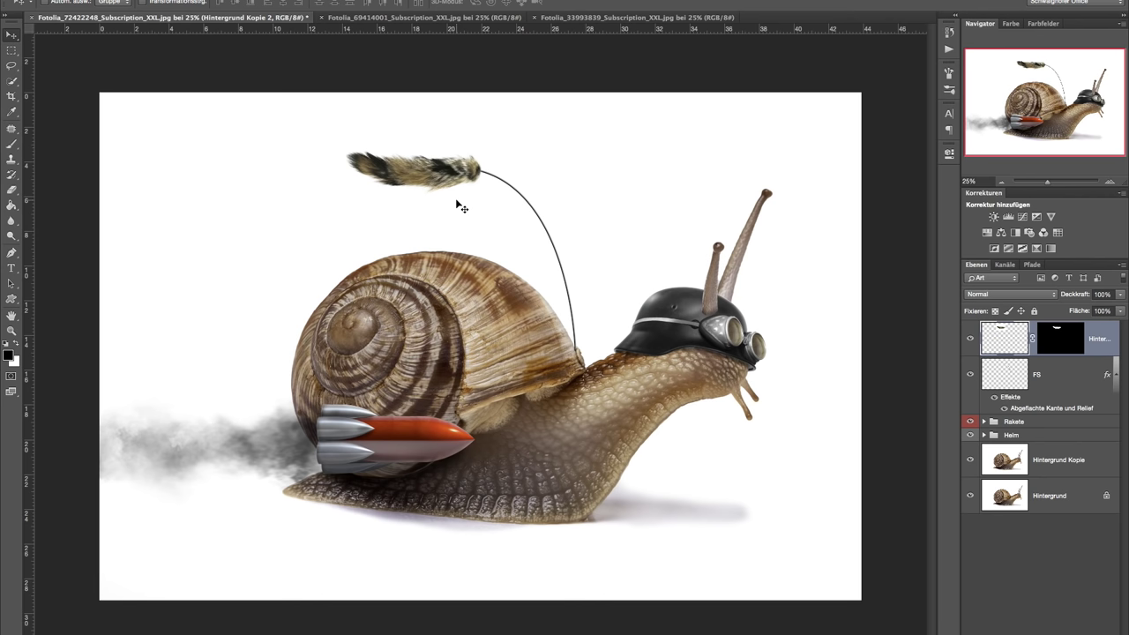
{"action": "right_click", "coordinate": [1102, 334]}
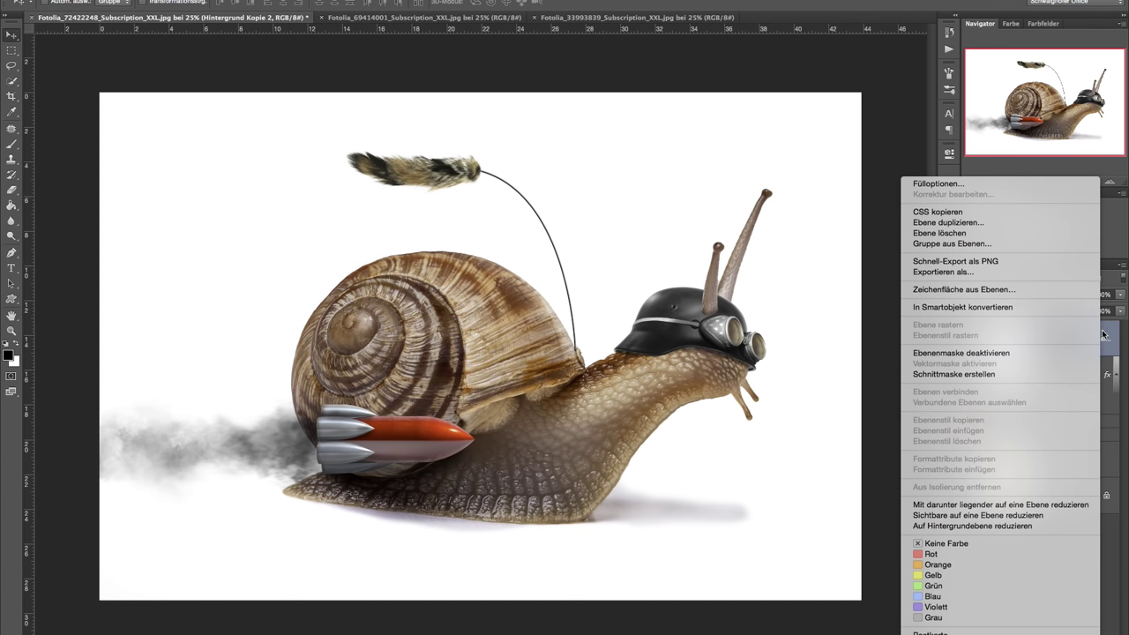
{"action": "left_click", "coordinate": [997, 308]}
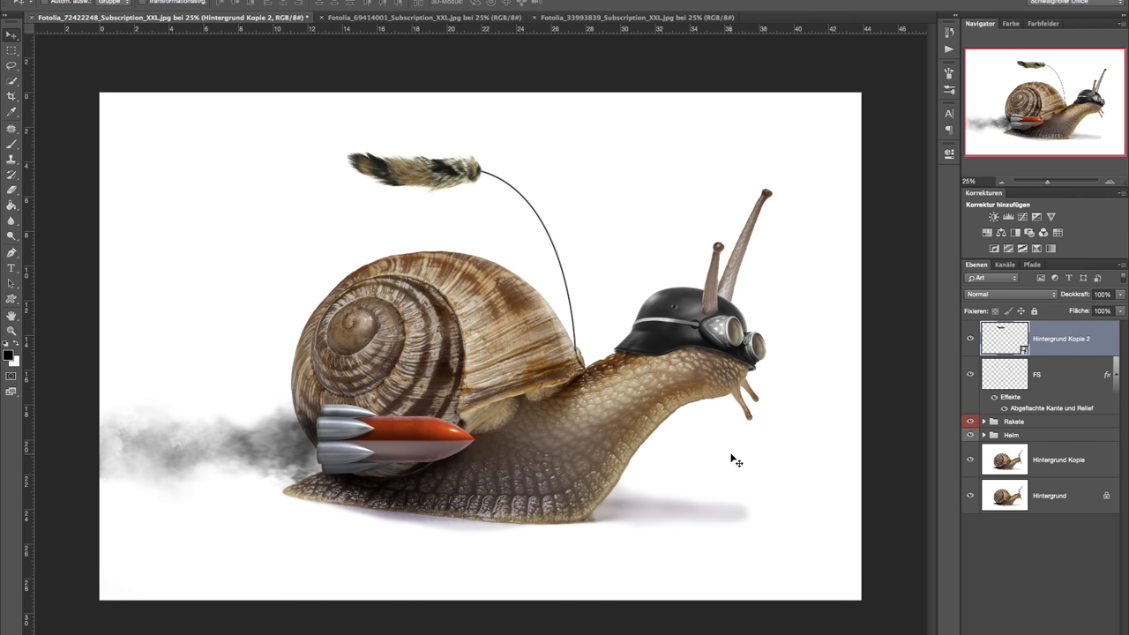
- Apply a Bewegungsunschärfe smart filter at -29° and 26 pixels to the tail, then zoom in
{"action": "left_click", "coordinate": [350, 2]}
{"action": "mouse_move", "coordinate": [375, 200]}
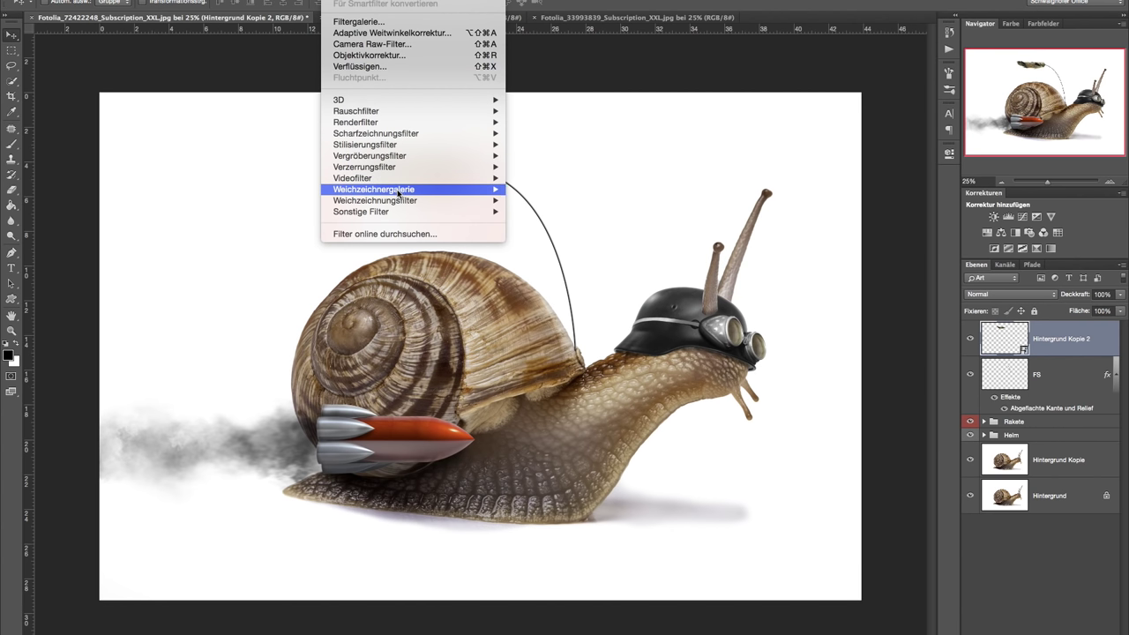
{"action": "left_click", "coordinate": [561, 201]}
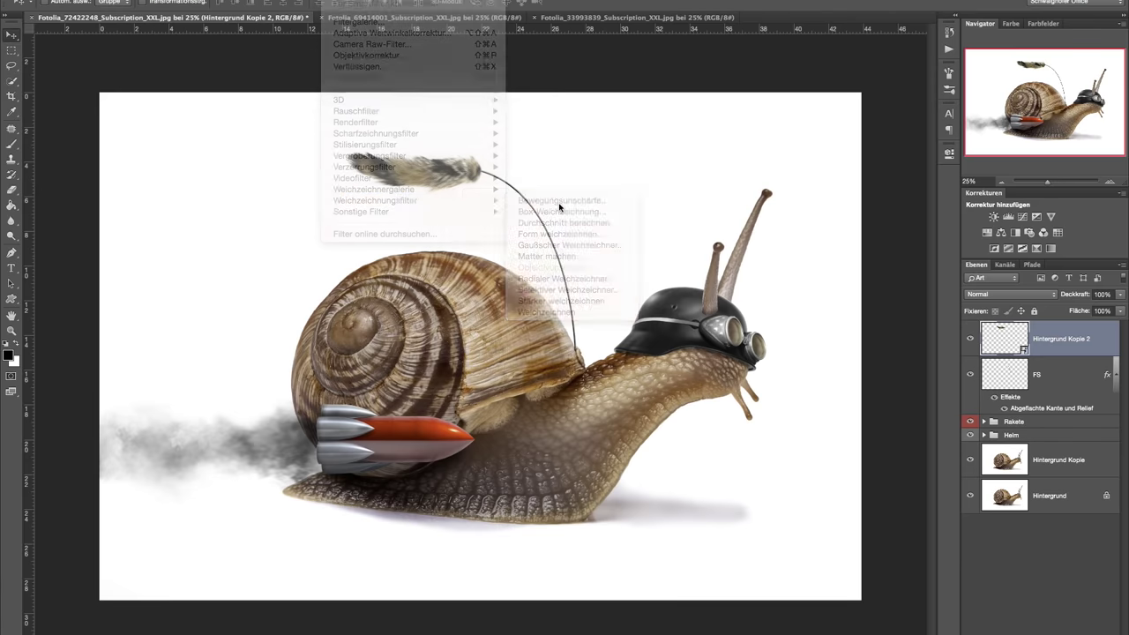
{"action": "left_click", "coordinate": [572, 369]}
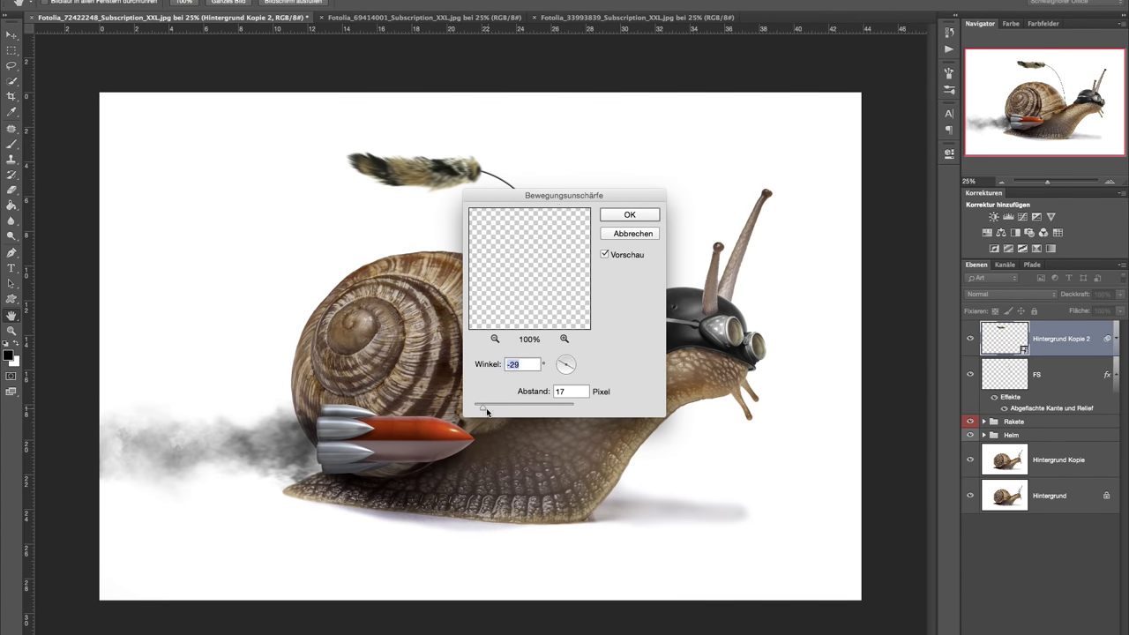
{"action": "left_click_drag", "start_coordinate": [486, 411], "coordinate": [493, 417]}
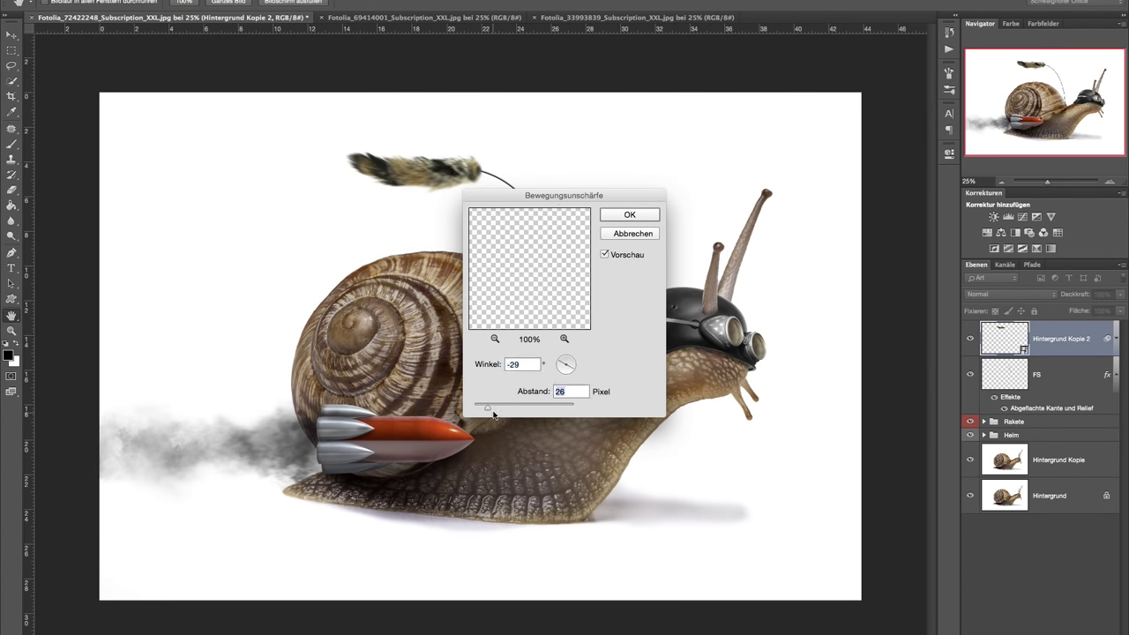
{"action": "left_click", "coordinate": [613, 217]}
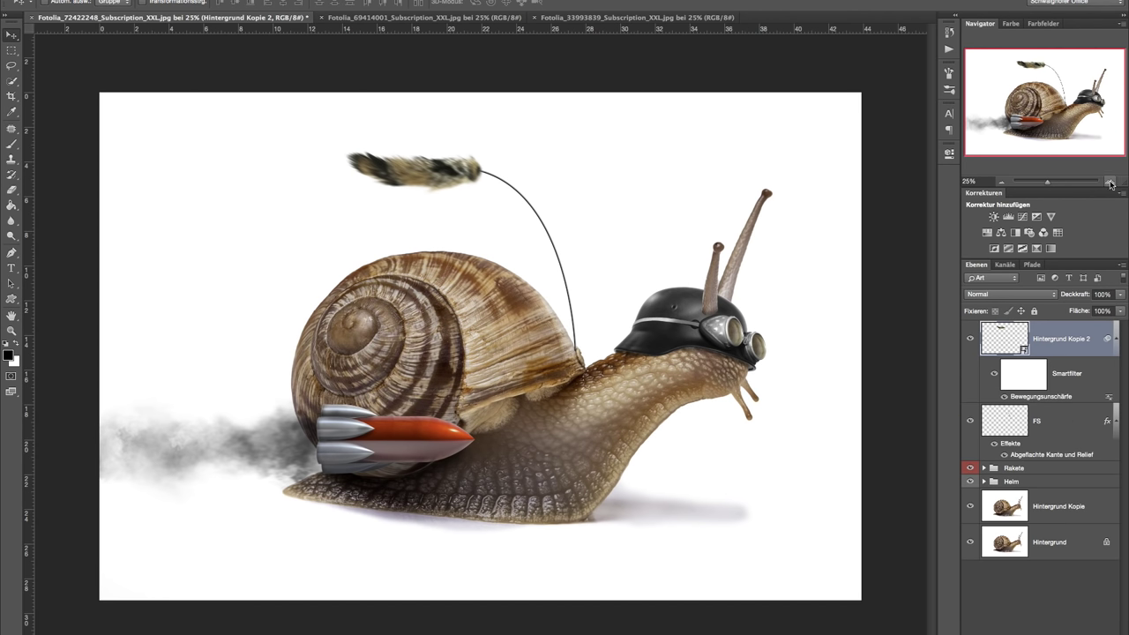
{"action": "left_click", "coordinate": [1109, 180]}
{"action": "scroll", "coordinate": [630, 550], "scroll_direction": "up", "scroll_amount": 3}
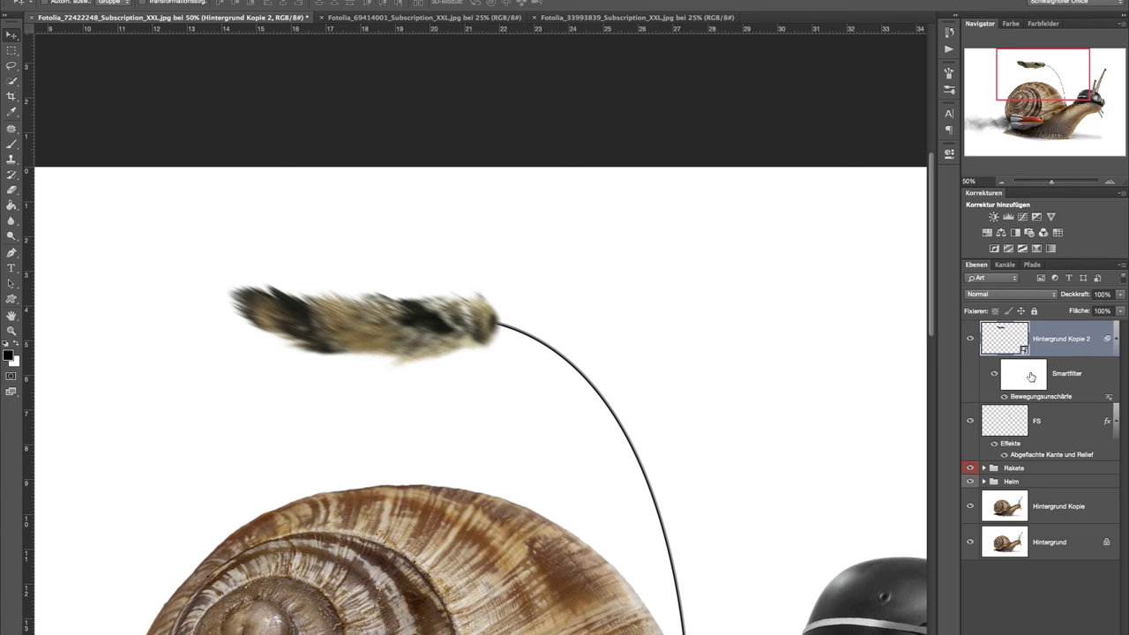
- Paint black at 30% opacity on the smart filter mask to keep the tail's base sharp
{"action": "left_click", "coordinate": [15, 147]}
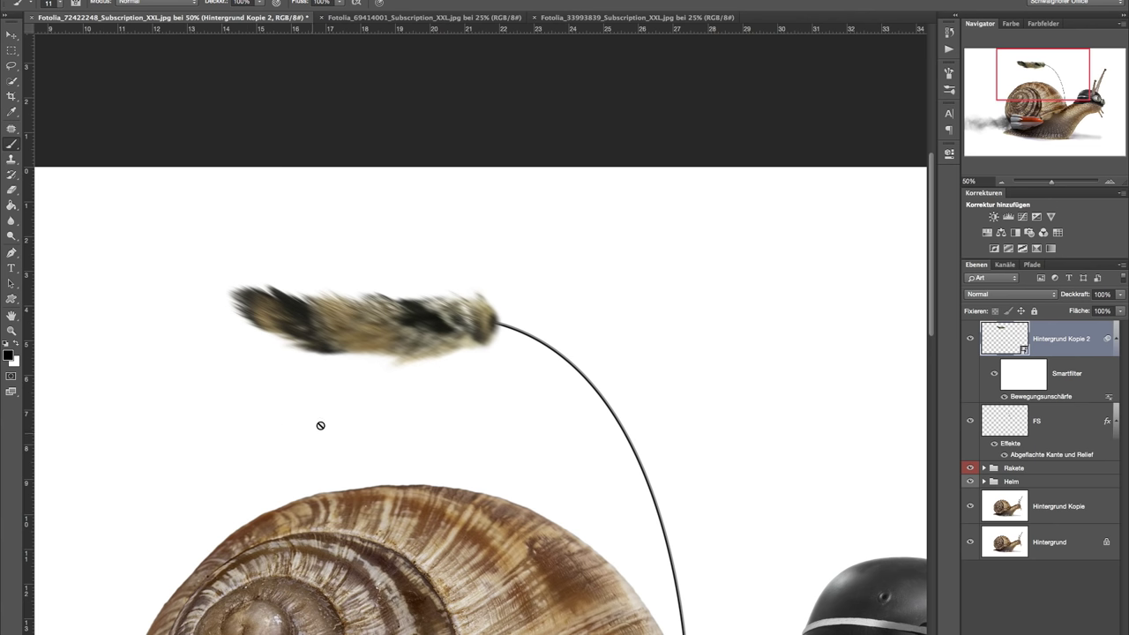
{"action": "left_click", "coordinate": [1022, 377]}
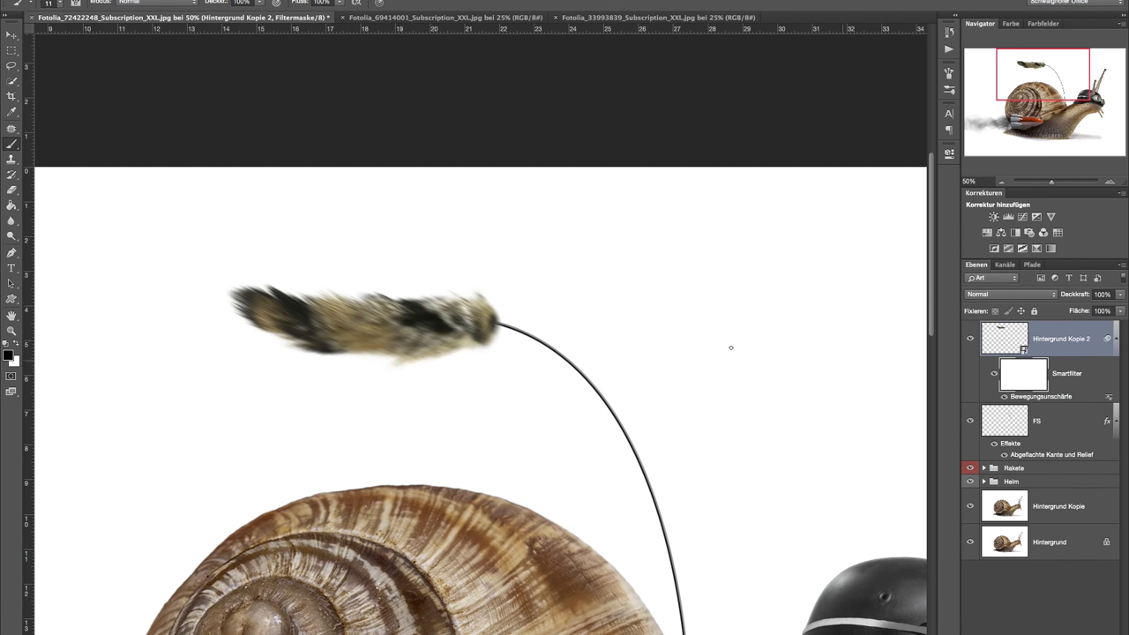
{"action": "left_click_drag", "start_coordinate": [507, 325], "coordinate": [508, 326]}
{"action": "left_click_drag", "start_coordinate": [509, 326], "coordinate": [530, 308]}
{"action": "key", "text": "3"}
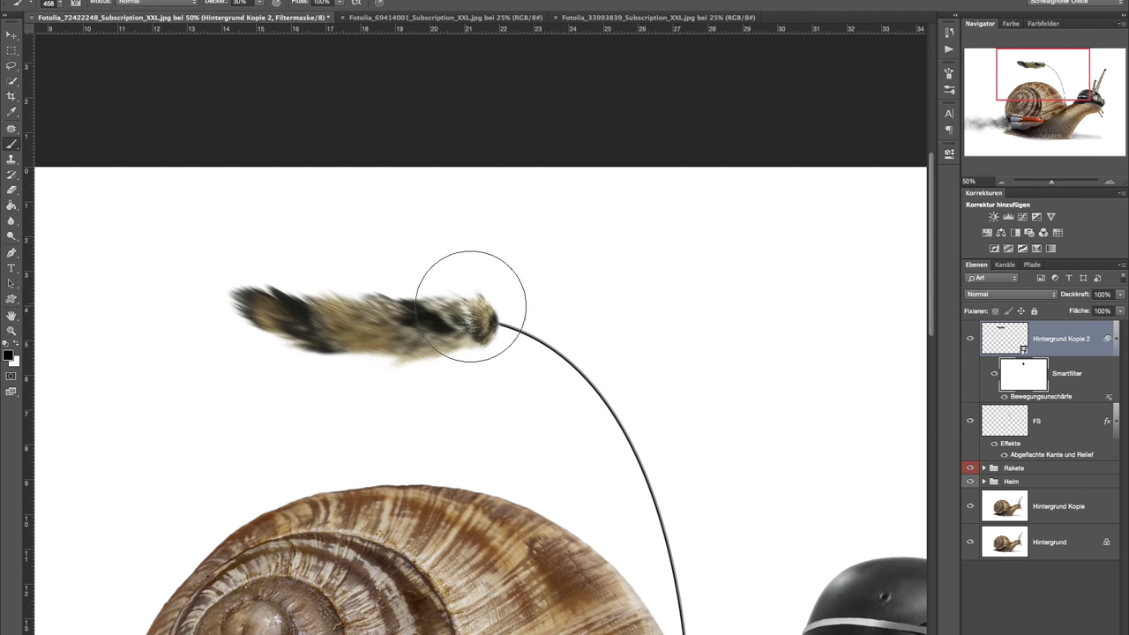
{"action": "mouse_move", "coordinate": [457, 305]}
{"action": "left_mouse_down"}
{"action": "mouse_move", "coordinate": [448, 283]}
{"action": "mouse_move", "coordinate": [403, 265]}
{"action": "mouse_move", "coordinate": [473, 315]}
{"action": "mouse_move", "coordinate": [389, 384]}
{"action": "left_mouse_up"}
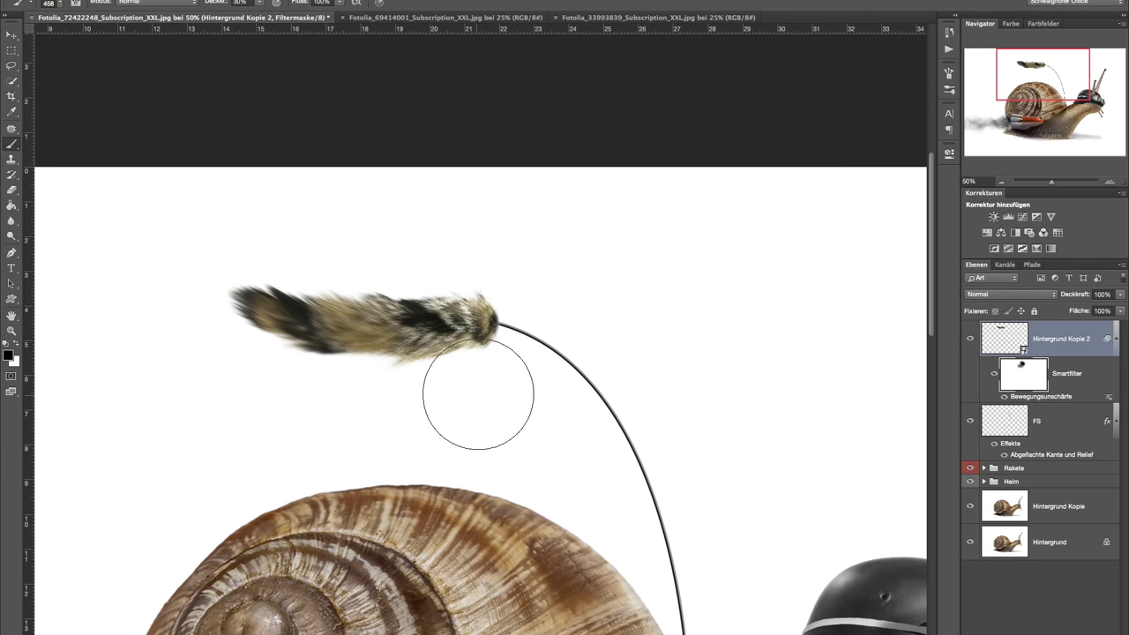
- Swap the colours, shrink the brush, zoom out and select the FS layer with the tail
{"action": "key", "text": "y"}
{"action": "key", "text": "x"}
{"action": "key", "text": "b"}
{"action": "mouse_move", "coordinate": [454, 345]}
{"action": "left_mouse_down"}
{"action": "mouse_move", "coordinate": [423, 331]}
{"action": "mouse_move", "coordinate": [415, 339]}
{"action": "left_mouse_up"}
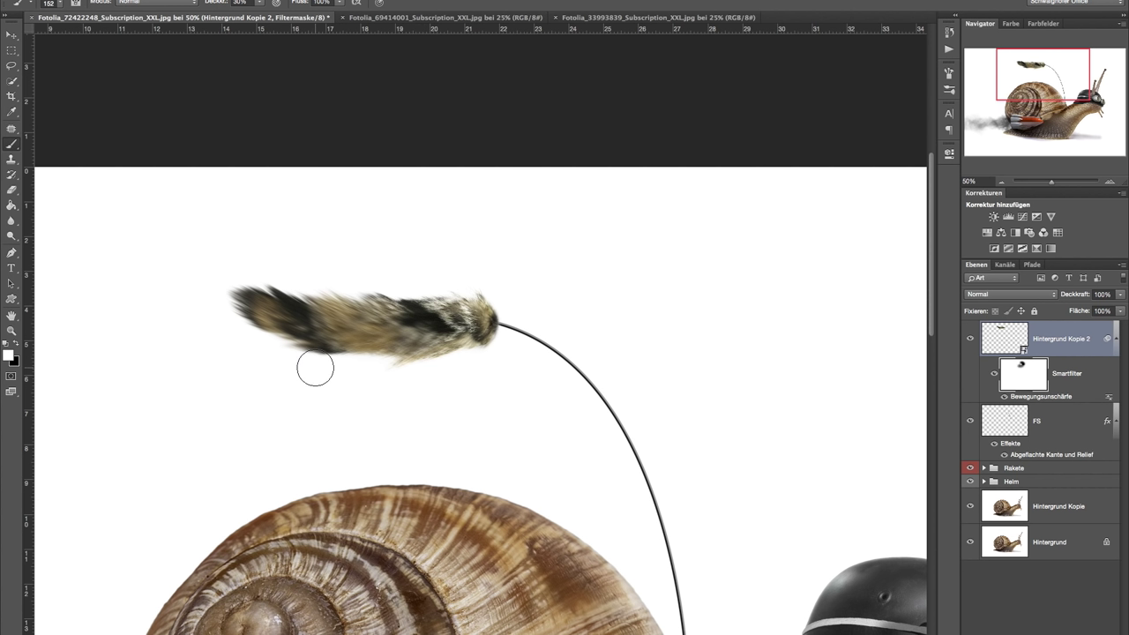
{"action": "left_click", "coordinate": [1000, 181]}
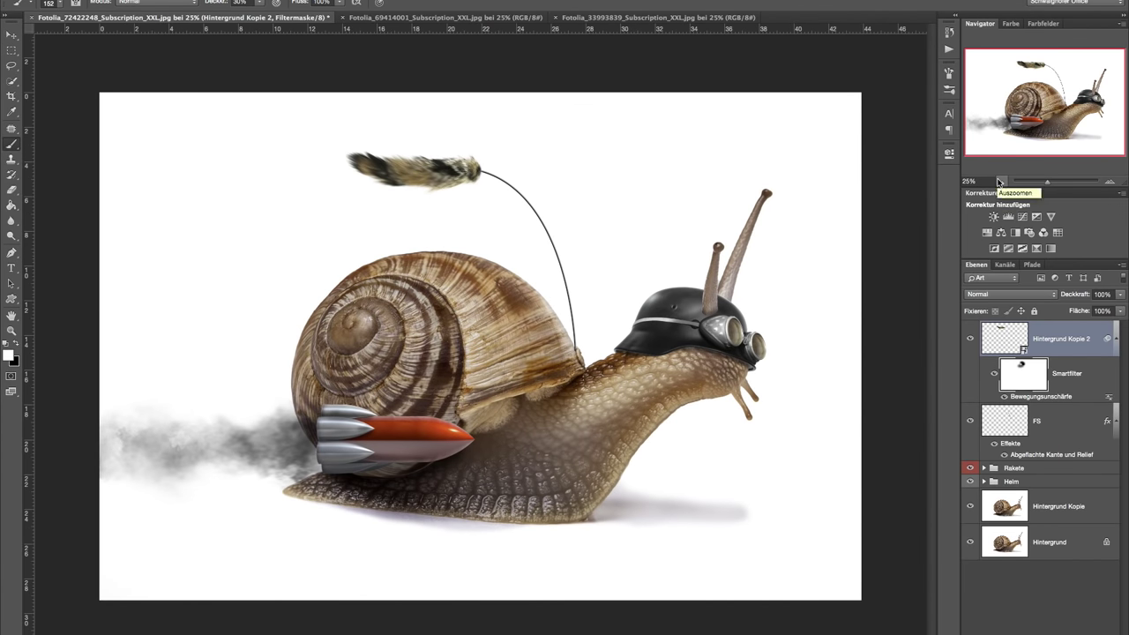
{"action": "left_click", "coordinate": [1057, 436], "text": "shift"}
- Group the tail and antenna layers into a group named FS
{"action": "key", "text": "ctrl+g"}
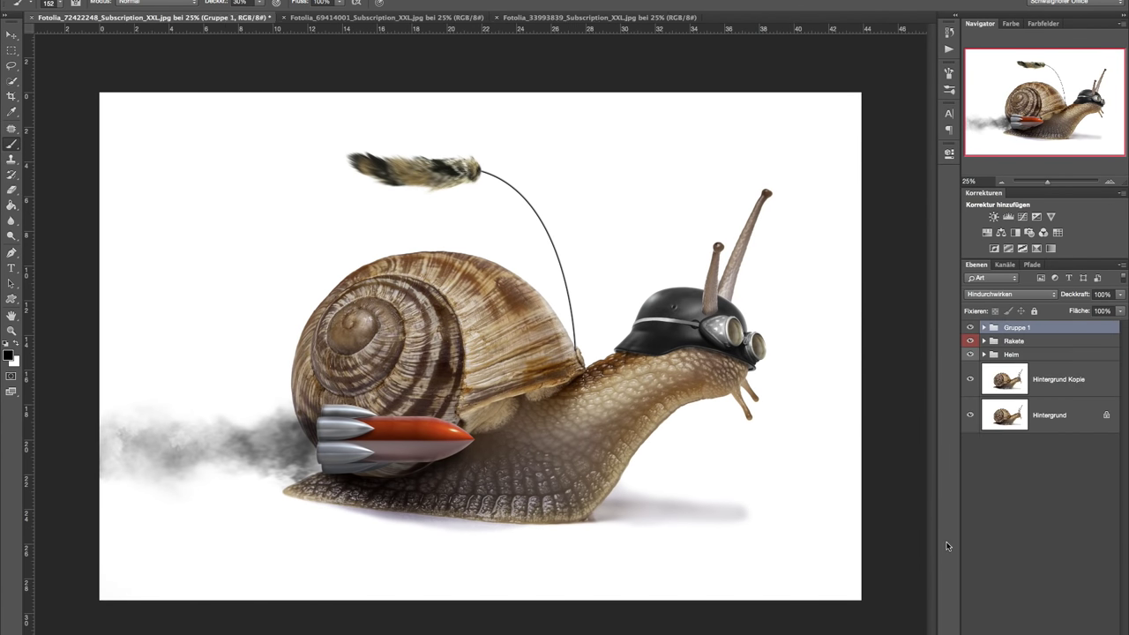
{"action": "double_click", "coordinate": [1015, 328]}
{"action": "type", "text": "FS"}
{"action": "key", "text": "Return"}
- Give the FS group an orange label and bring up the stopwatch image
{"action": "right_click", "coordinate": [1070, 330]}
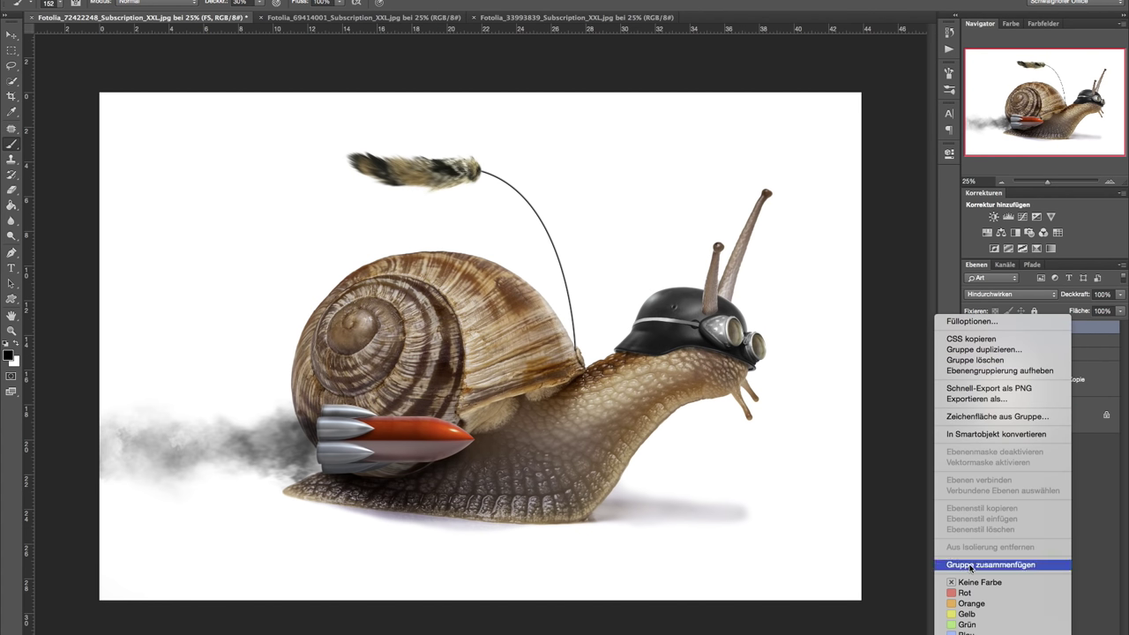
{"action": "left_click", "coordinate": [970, 605]}
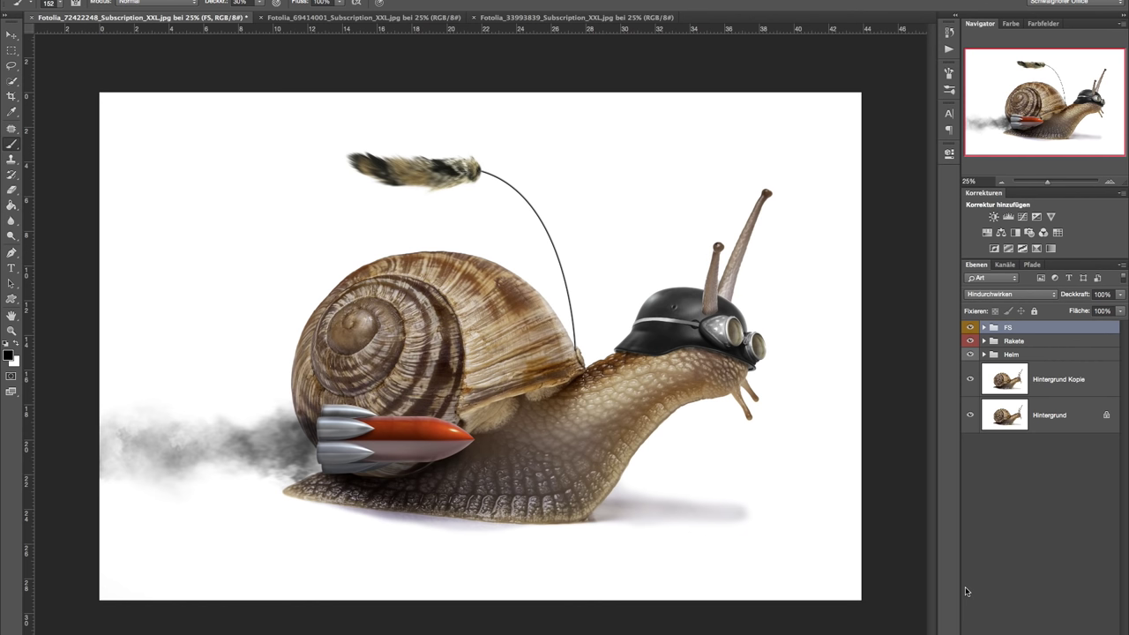
{"action": "left_click", "coordinate": [577, 18]}
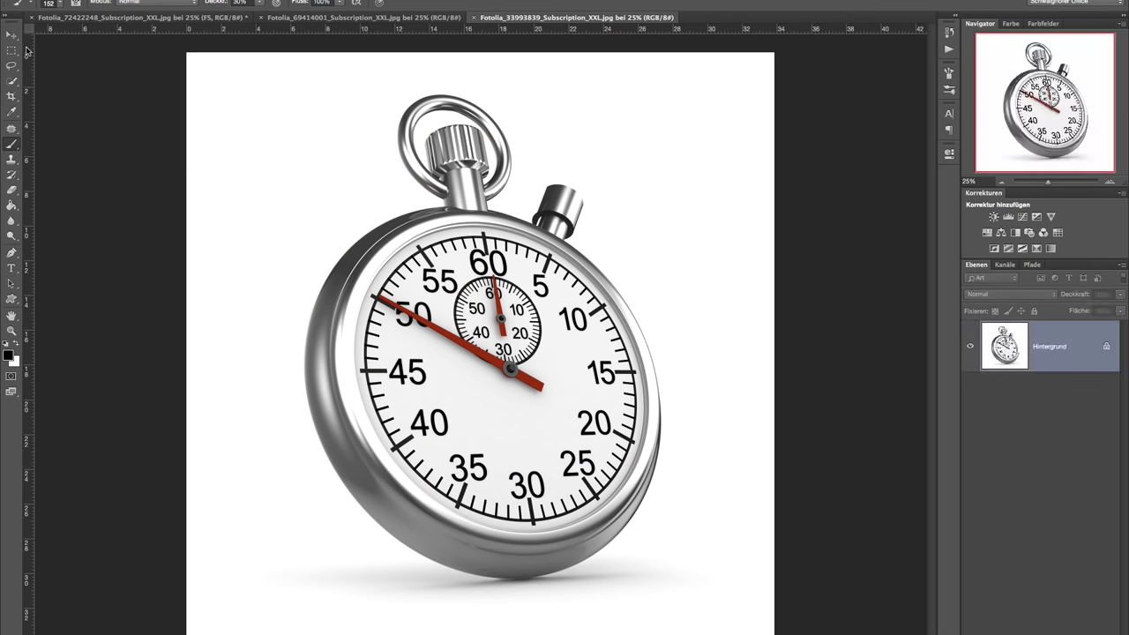
- Select the white background around the stopwatch with the Magic Wand
{"action": "left_click", "coordinate": [11, 81]}
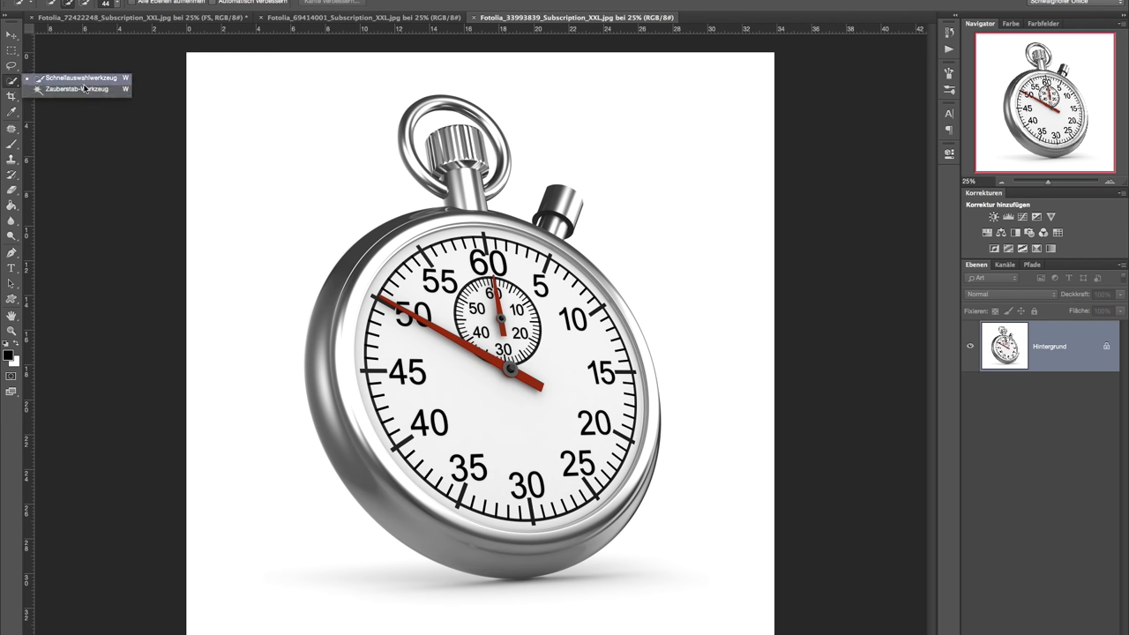
{"action": "left_click", "coordinate": [82, 90]}
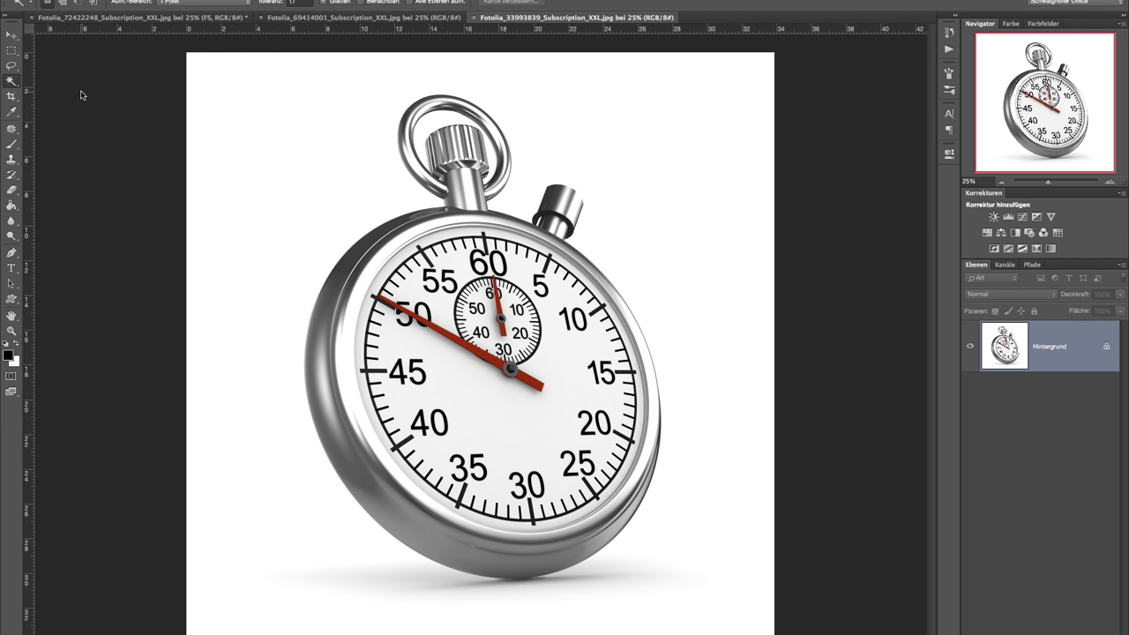
{"action": "left_click", "coordinate": [247, 309]}
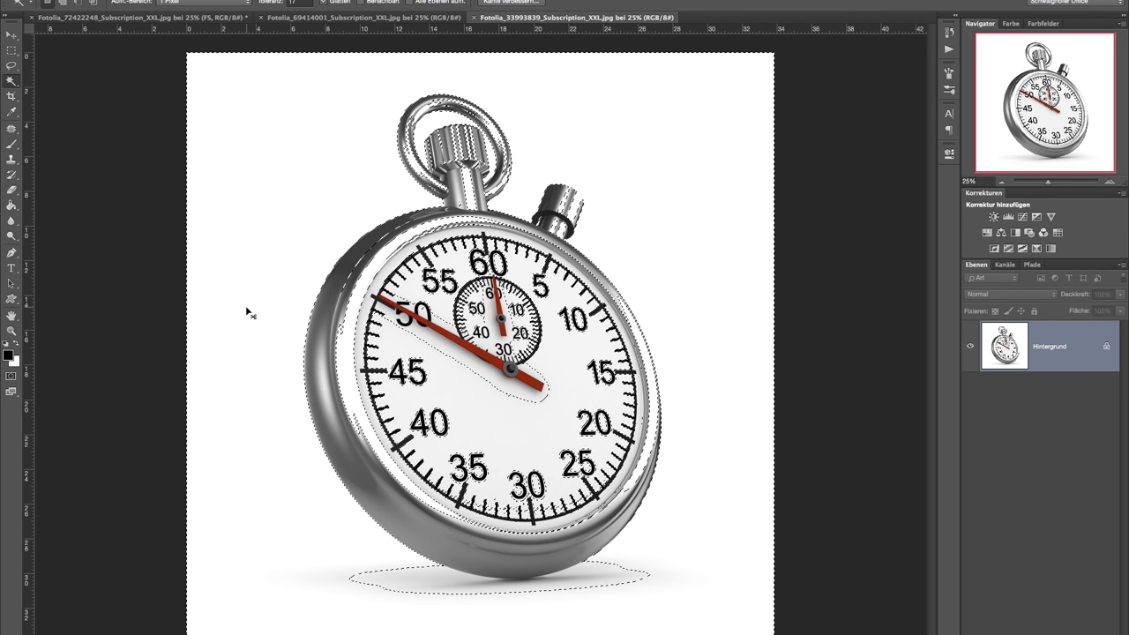
{"action": "left_click", "coordinate": [249, 265]}
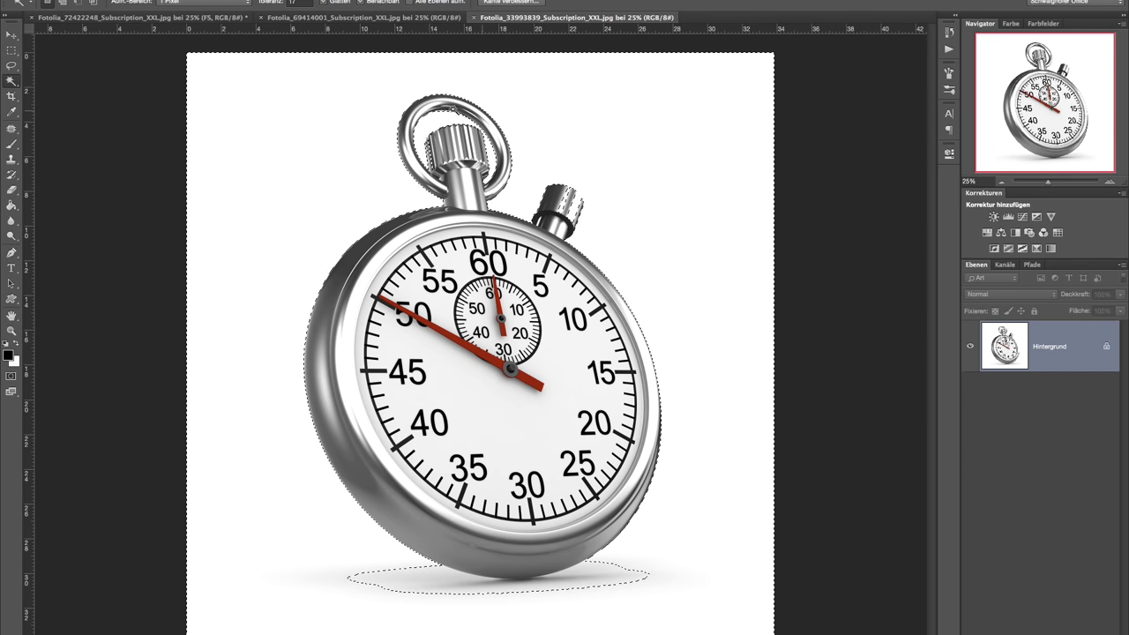
- Trim and adjust the selection where it covers the stopwatch's shadow
{"action": "left_click", "coordinate": [397, 591], "text": "alt"}
{"action": "left_click", "coordinate": [471, 584], "text": "alt"}
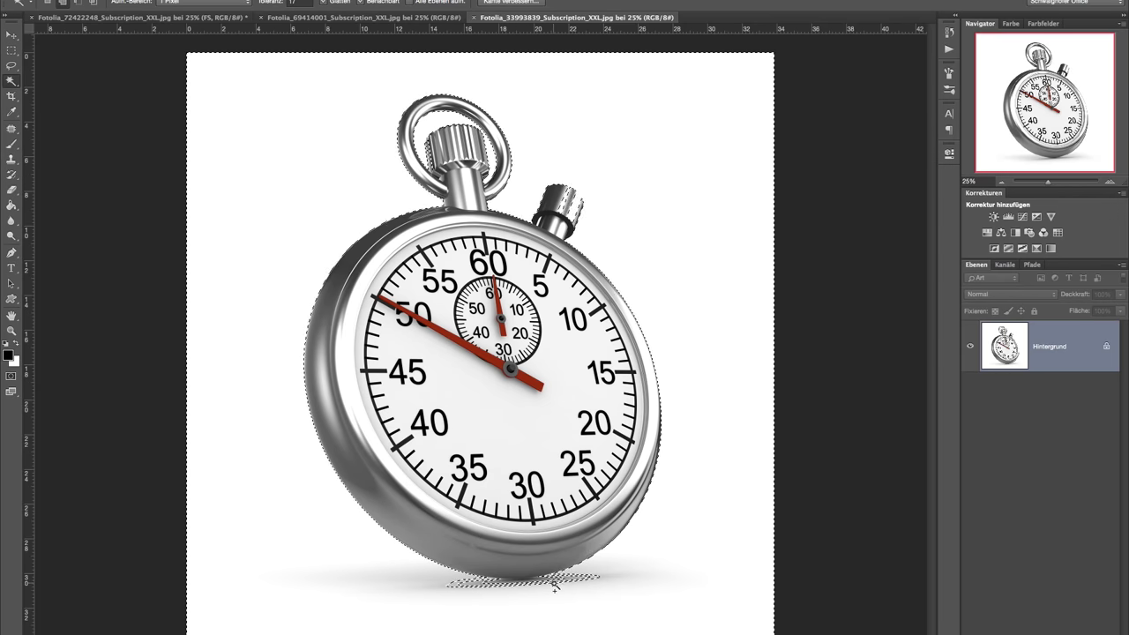
{"action": "left_click", "coordinate": [518, 587], "text": "alt"}
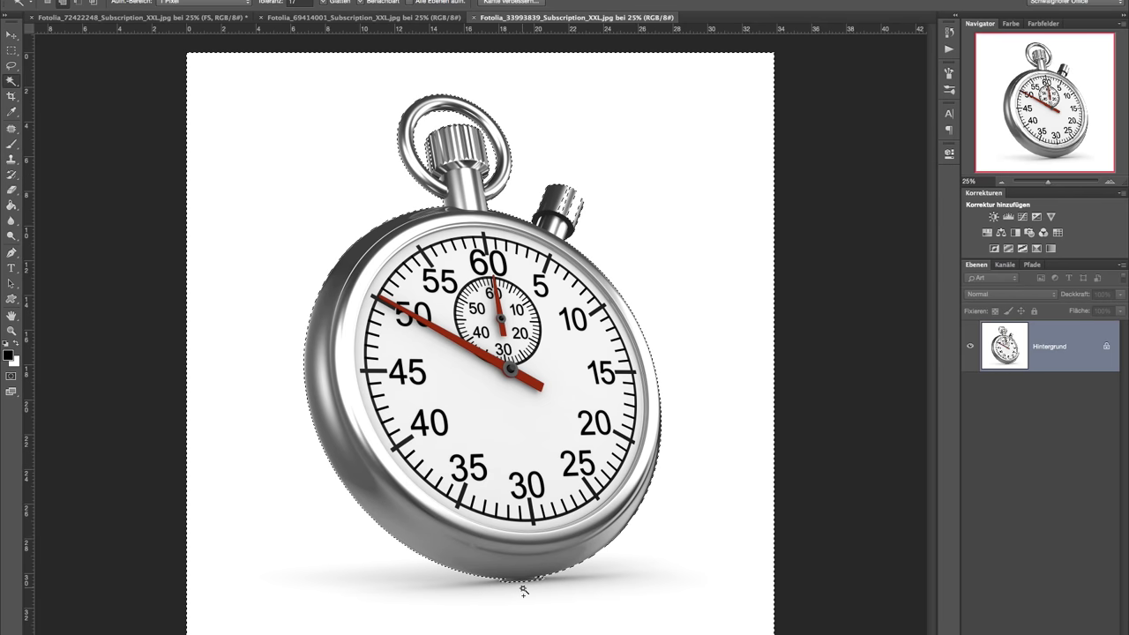
{"action": "left_click", "coordinate": [517, 584], "text": "shift"}
- Switch to the Lasso tool to add to or subtract from the selection
{"action": "left_click", "coordinate": [13, 66]}
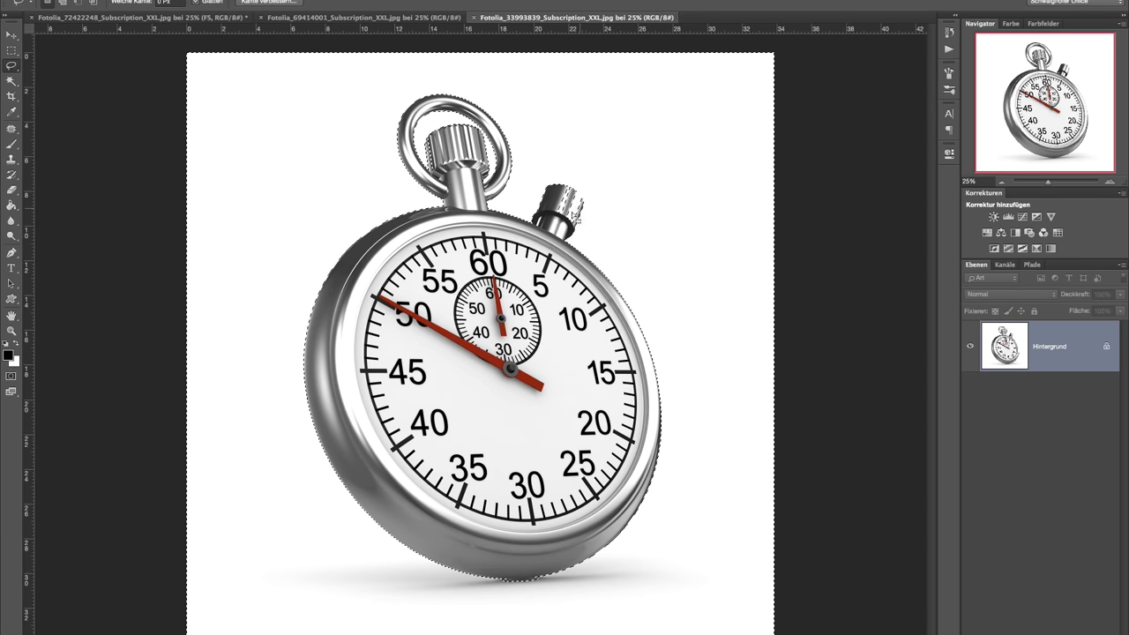
{"action": "key", "text": "shift"}
{"action": "key", "text": "alt"}
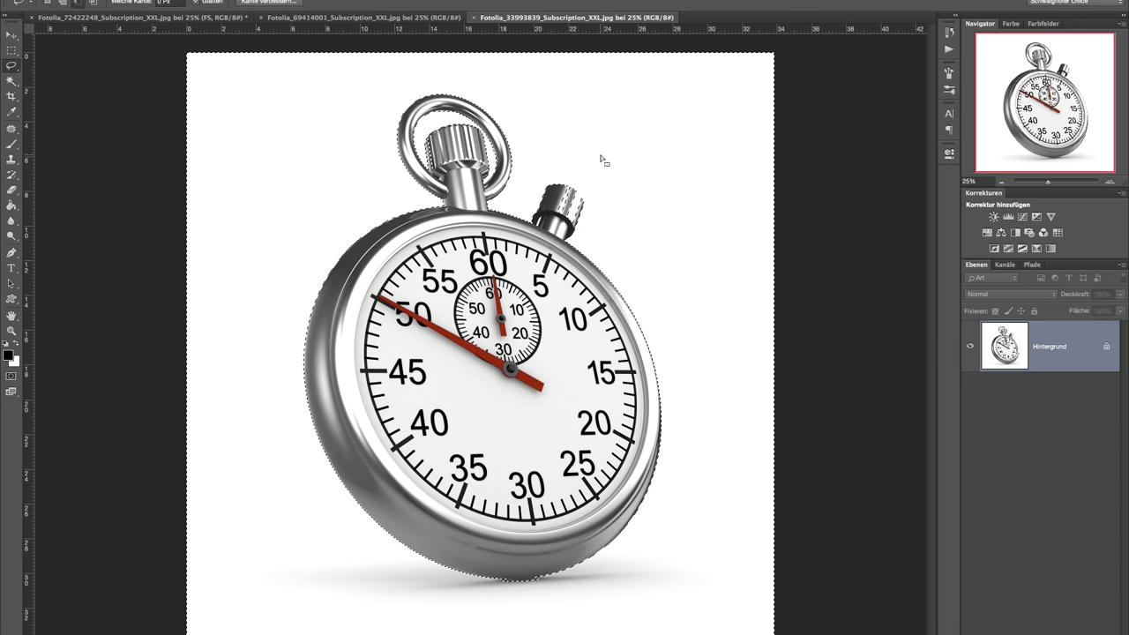
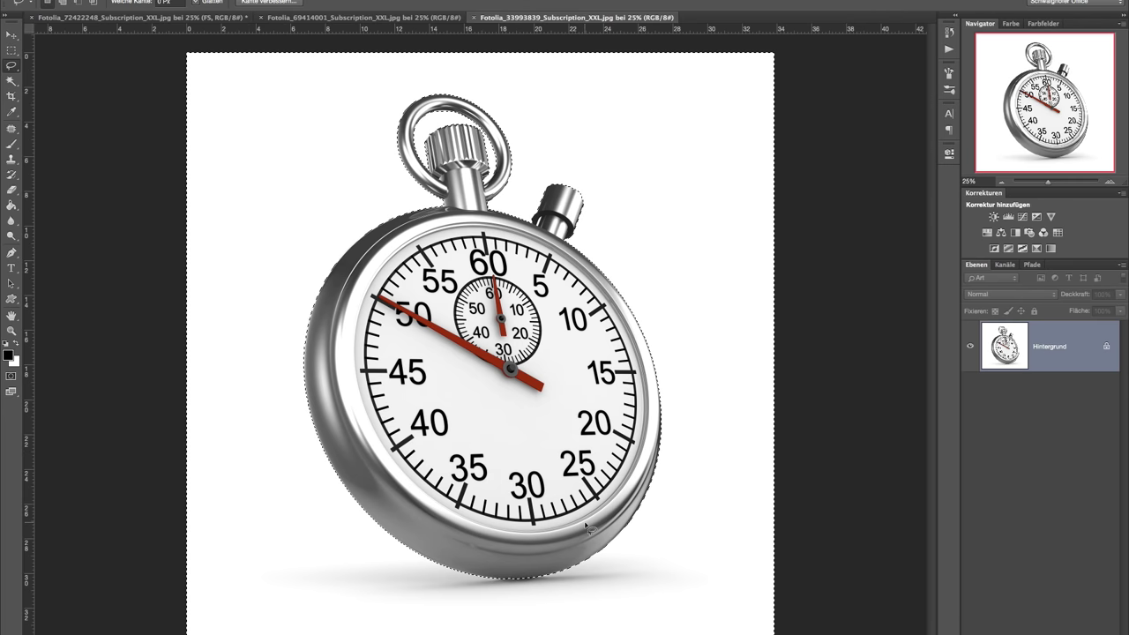
- Add a layer mask so the stopwatch shows on transparency, with its white surround hidden
{"action": "left_click", "coordinate": [264, 2]}
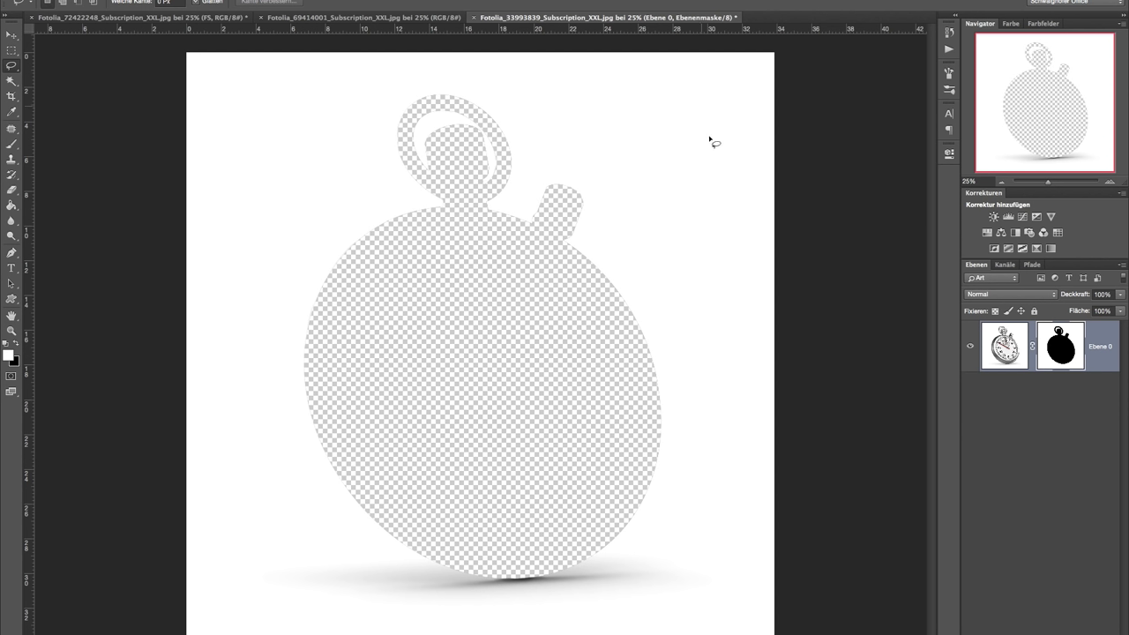
{"action": "key", "text": "ctrl+z"}
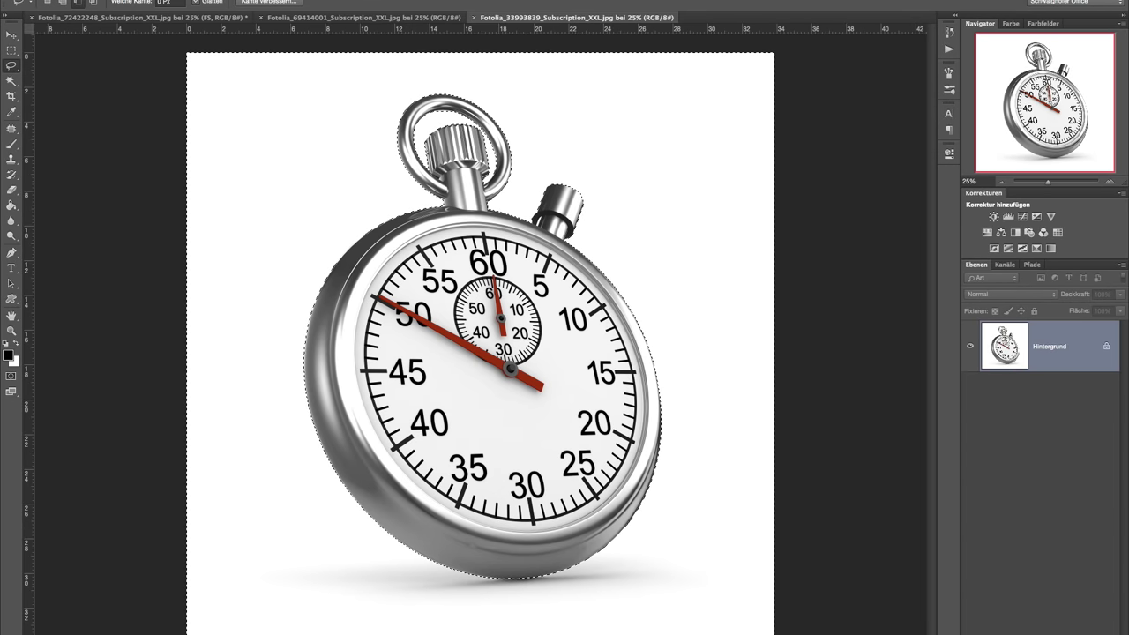
{"action": "key", "text": "ctrl+z"}
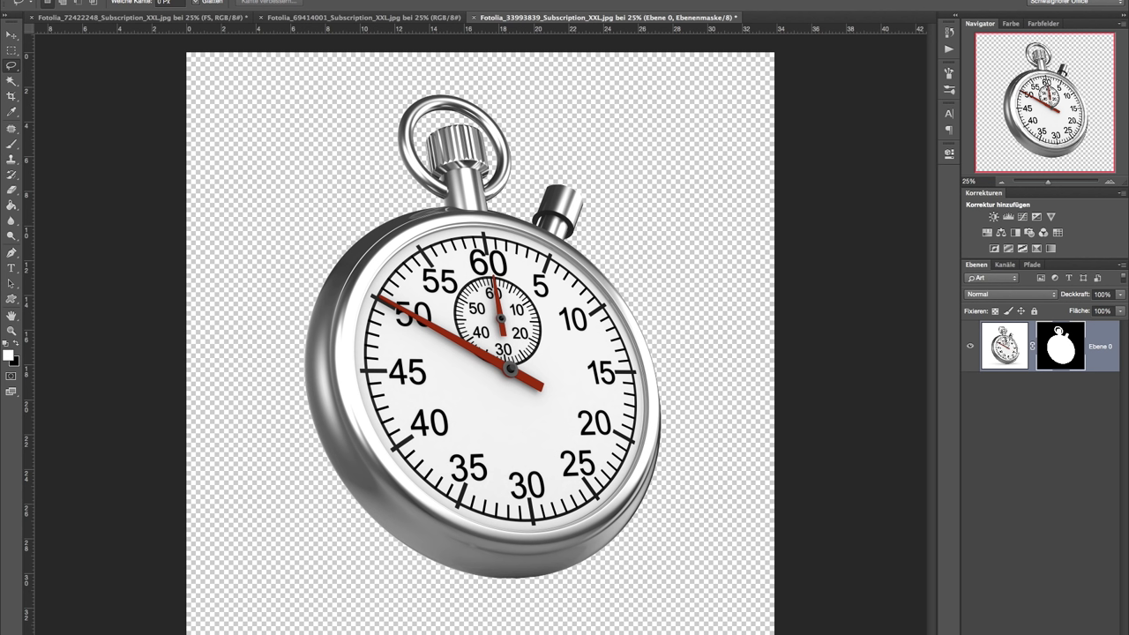
- Drag the masked stopwatch layer into the snail document
{"action": "key", "text": "v"}
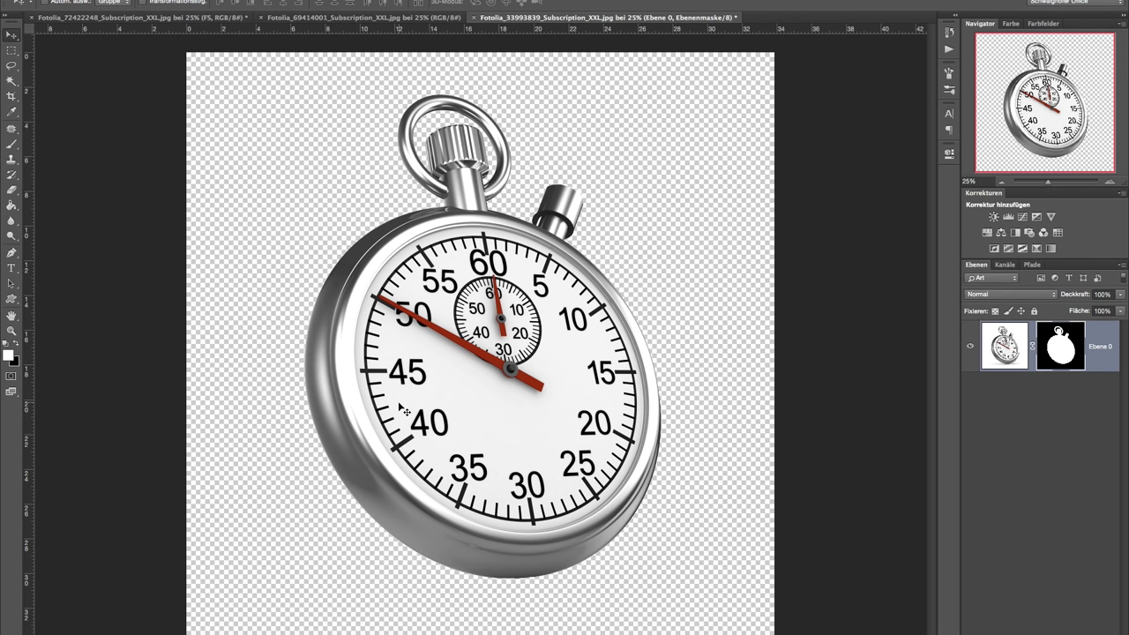
{"action": "mouse_move", "coordinate": [420, 126]}
{"action": "left_mouse_down"}
{"action": "mouse_move", "coordinate": [199, 21]}
{"action": "mouse_move", "coordinate": [355, 201]}
{"action": "left_mouse_up"}
{"action": "left_click", "coordinate": [547, 17]}
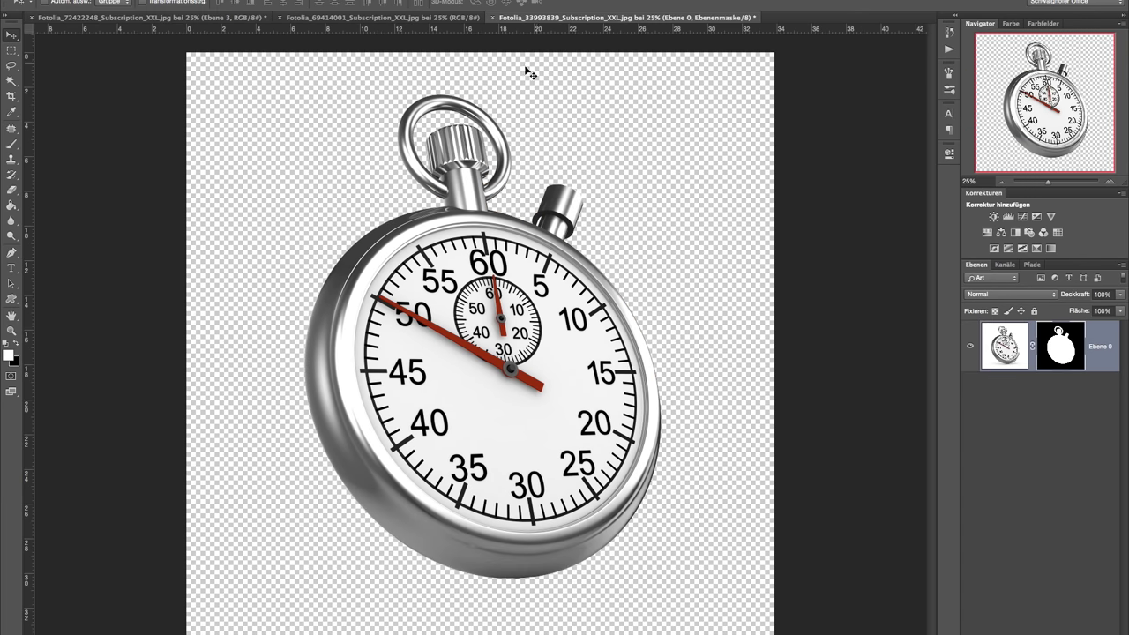
- Close the stopwatch file without saving, then shrink and tilt the stopwatch toward the top-left
{"action": "left_click", "coordinate": [493, 17]}
{"action": "left_click", "coordinate": [492, 219]}
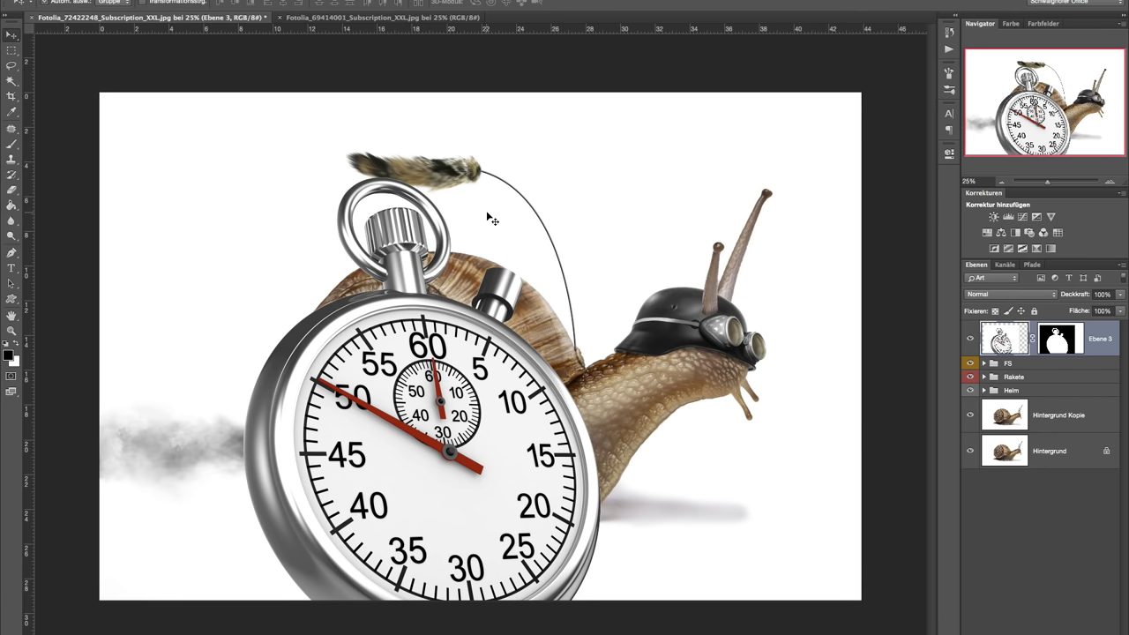
{"action": "key", "text": "ctrl+t"}
{"action": "mouse_move", "coordinate": [714, 128]}
{"action": "left_mouse_down"}
{"action": "mouse_move", "coordinate": [567, 317]}
{"action": "mouse_move", "coordinate": [609, 459]}
{"action": "left_mouse_up"}
{"action": "mouse_move", "coordinate": [540, 518]}
{"action": "left_mouse_down"}
{"action": "mouse_move", "coordinate": [333, 228]}
{"action": "mouse_move", "coordinate": [334, 192]}
{"action": "left_mouse_up"}
{"action": "mouse_move", "coordinate": [397, 244]}
{"action": "left_mouse_down"}
{"action": "mouse_move", "coordinate": [303, 222]}
{"action": "mouse_move", "coordinate": [344, 225]}
{"action": "left_mouse_up"}
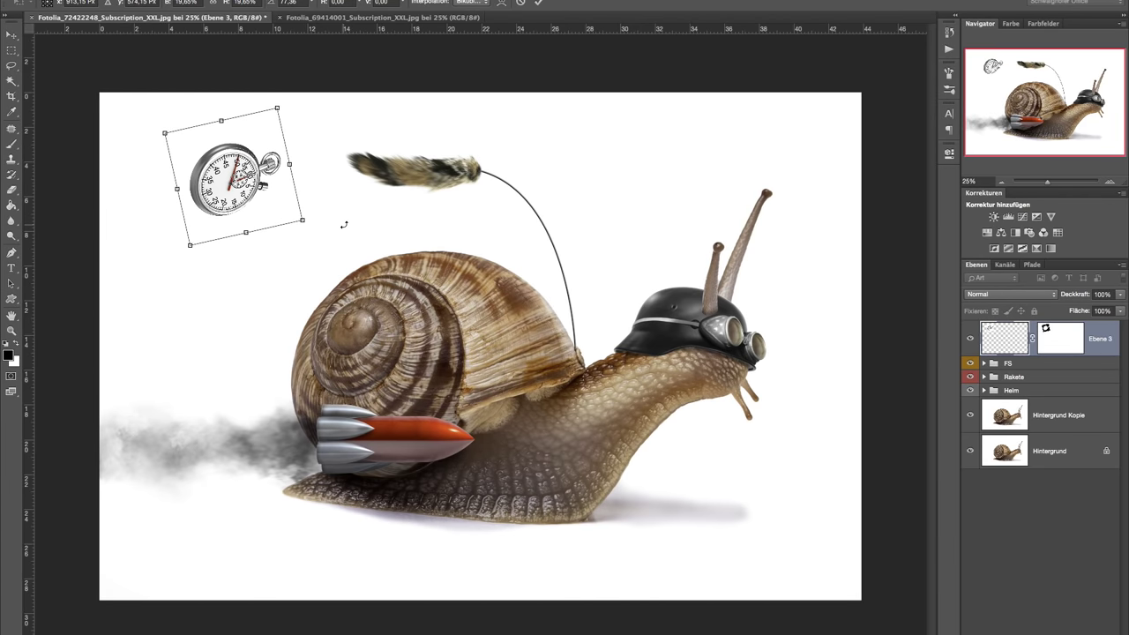
- Fine-tune the stopwatch to about 34% scale in the upper-left and commit the transform
{"action": "left_click_drag", "start_coordinate": [302, 220], "coordinate": [339, 240]}
{"action": "left_click_drag", "start_coordinate": [256, 226], "coordinate": [241, 244]}
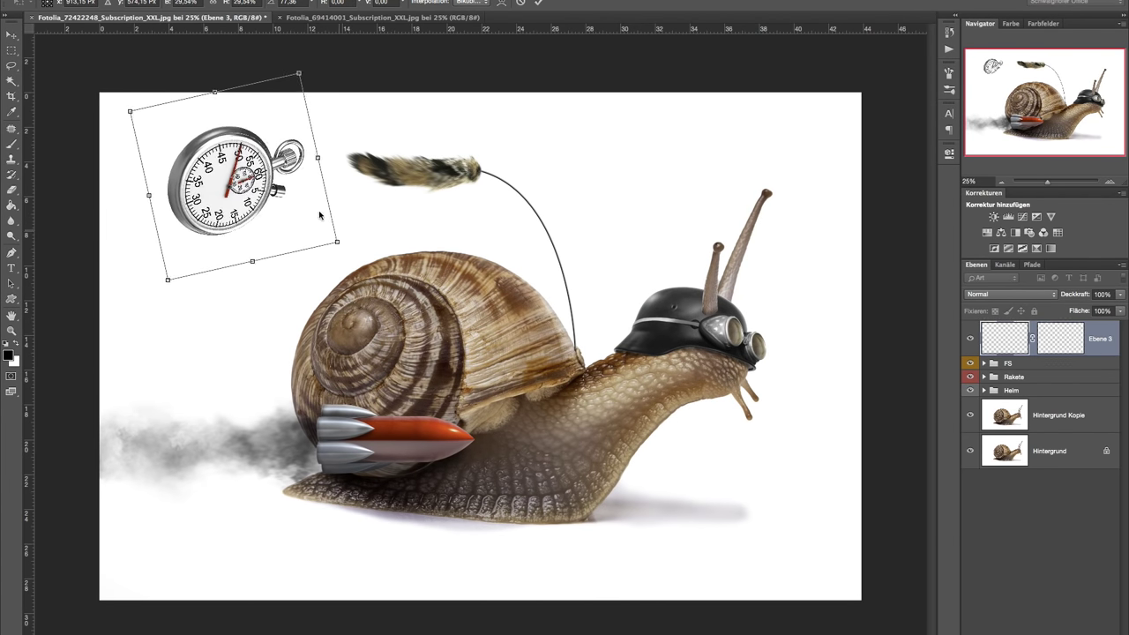
{"action": "mouse_move", "coordinate": [323, 259]}
{"action": "left_mouse_down"}
{"action": "mouse_move", "coordinate": [363, 285]}
{"action": "mouse_move", "coordinate": [307, 262]}
{"action": "mouse_move", "coordinate": [319, 241]}
{"action": "left_mouse_up"}
{"action": "left_click_drag", "start_coordinate": [346, 284], "coordinate": [340, 282]}
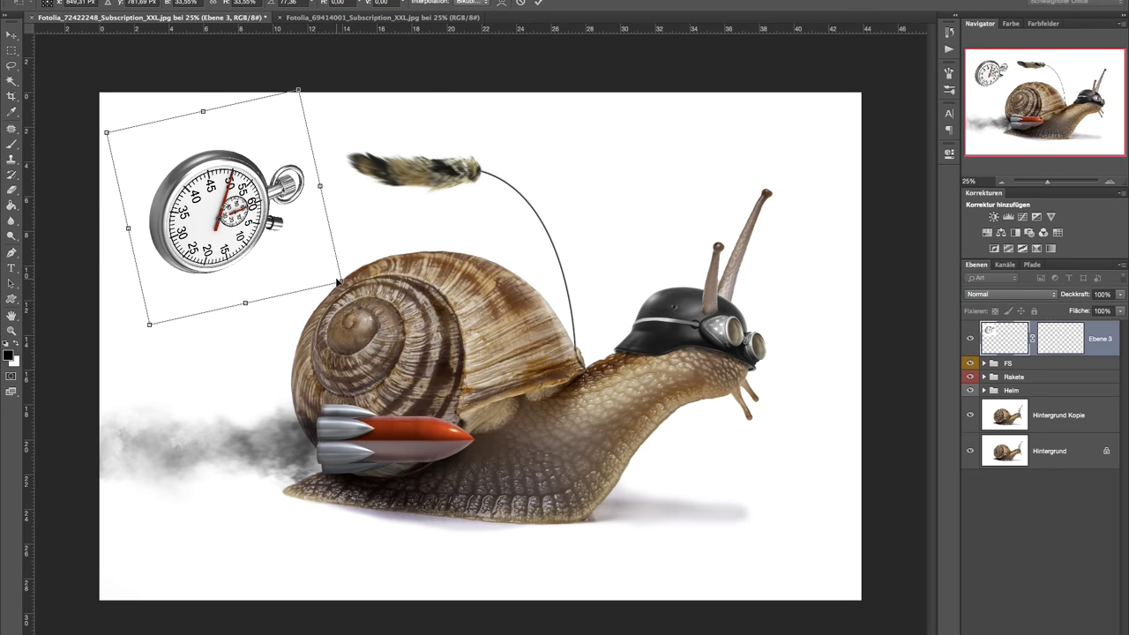
{"action": "left_click_drag", "start_coordinate": [289, 238], "coordinate": [300, 231]}
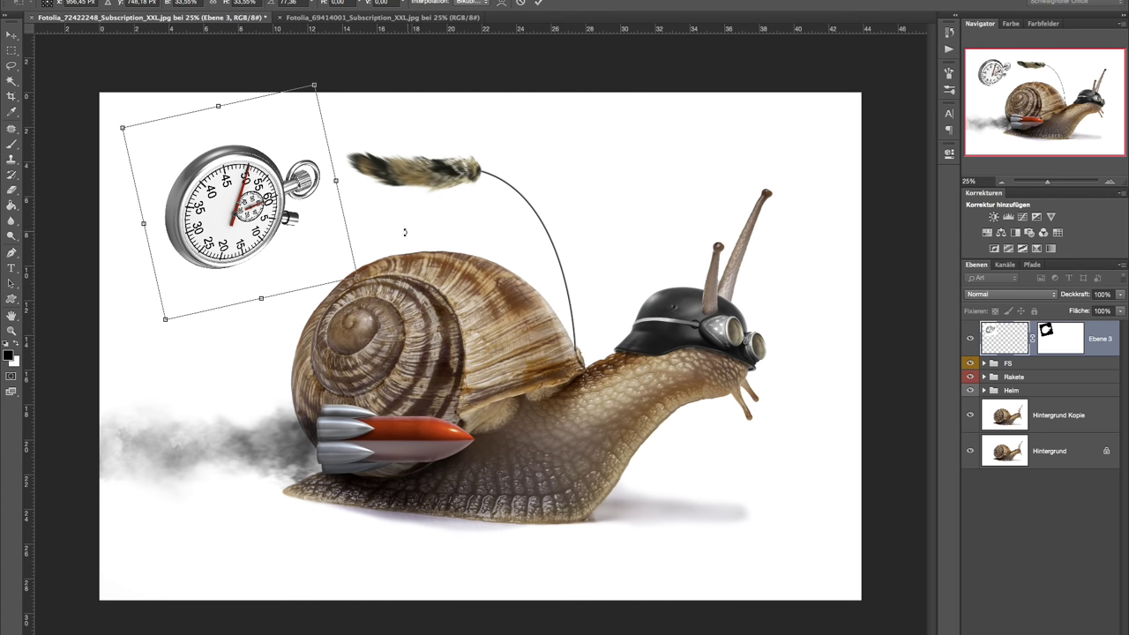
{"action": "key", "text": "Return"}
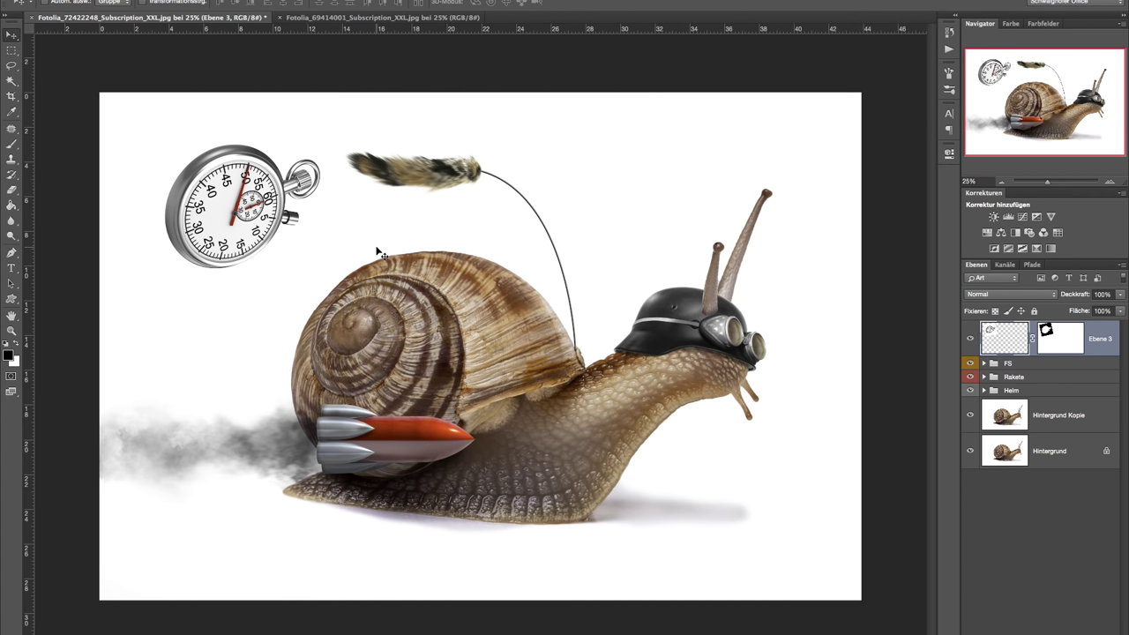
{"action": "right_click", "coordinate": [1056, 337]}
- Fill the white area of Ebene 3's mask with black, then add an empty Ebene 4 layer
{"action": "left_click", "coordinate": [1070, 342]}
{"action": "left_click", "coordinate": [1050, 342], "text": "alt"}
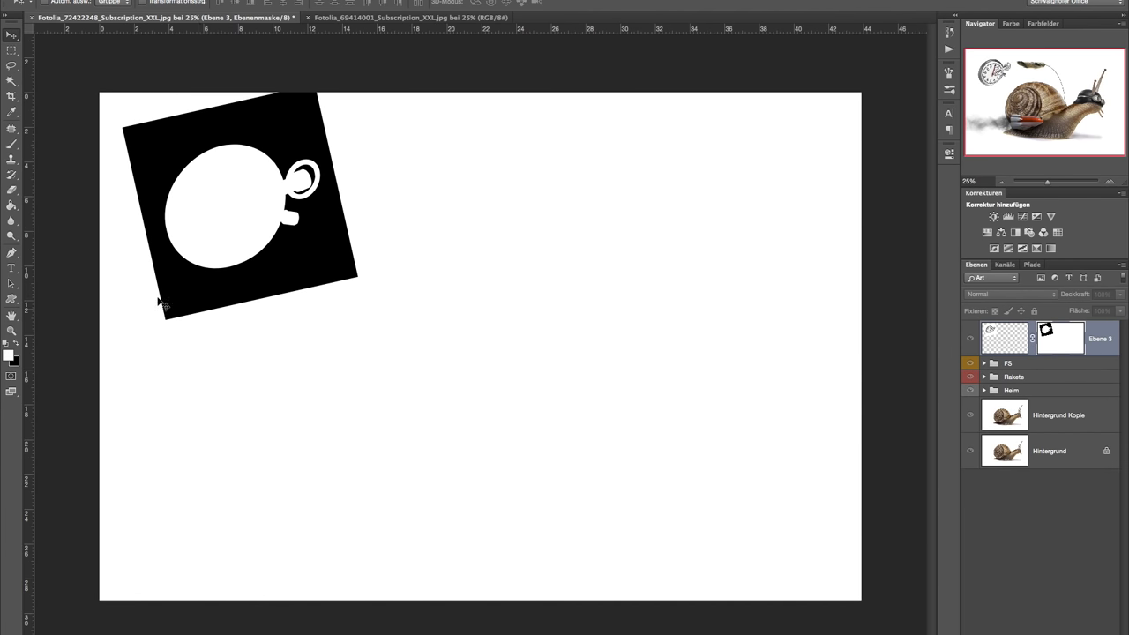
{"action": "left_click", "coordinate": [11, 205]}
{"action": "key", "text": "x"}
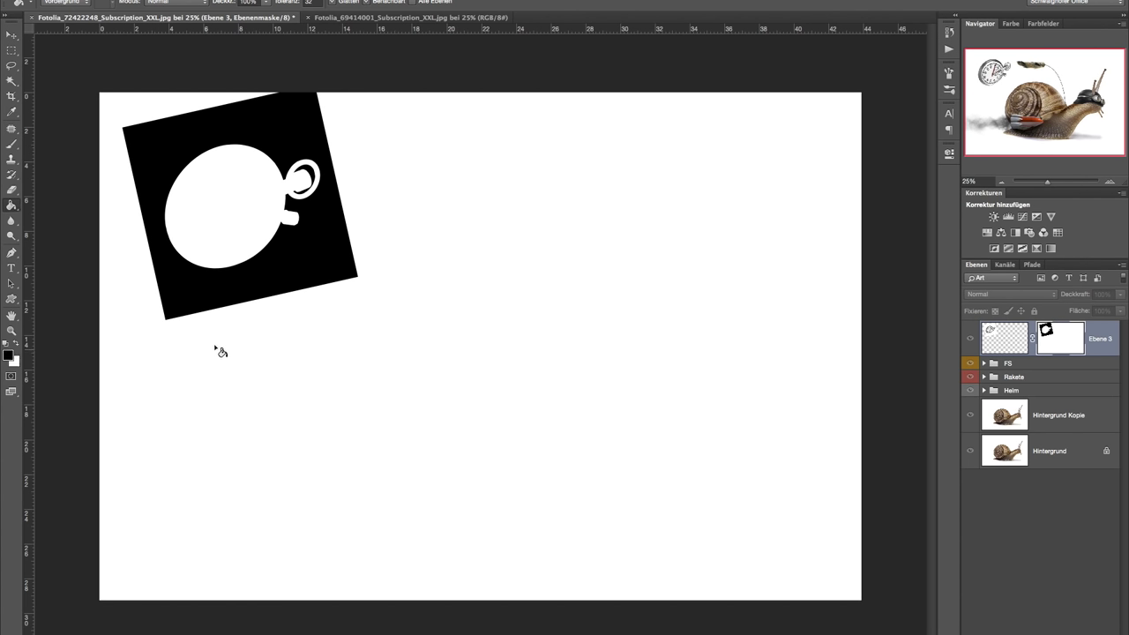
{"action": "left_click", "coordinate": [217, 350]}
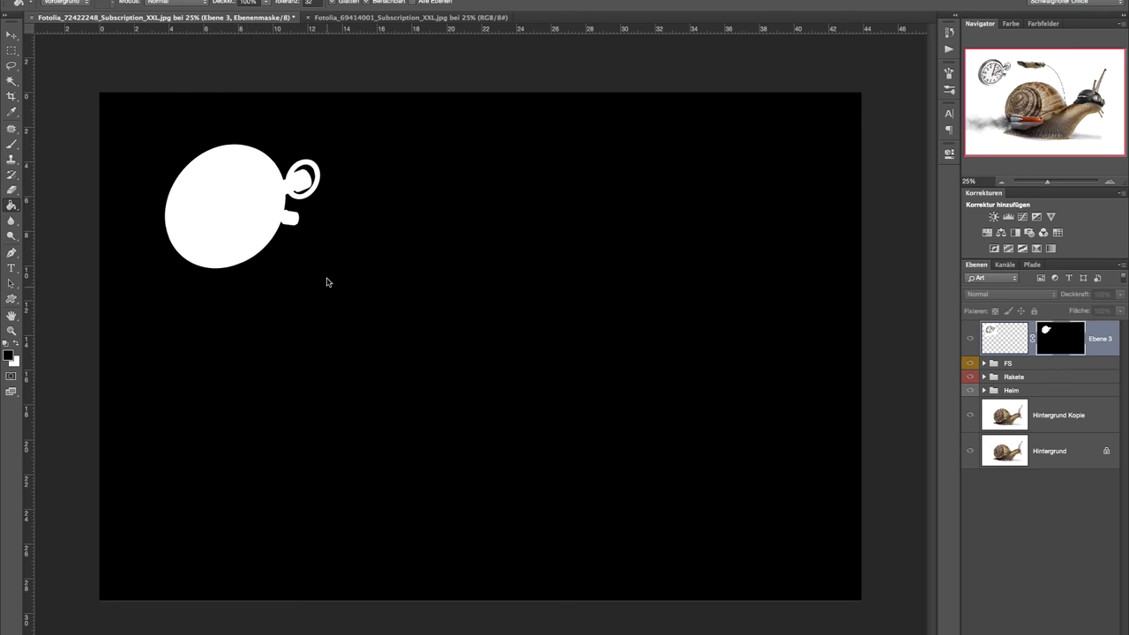
{"action": "left_click", "coordinate": [969, 339]}
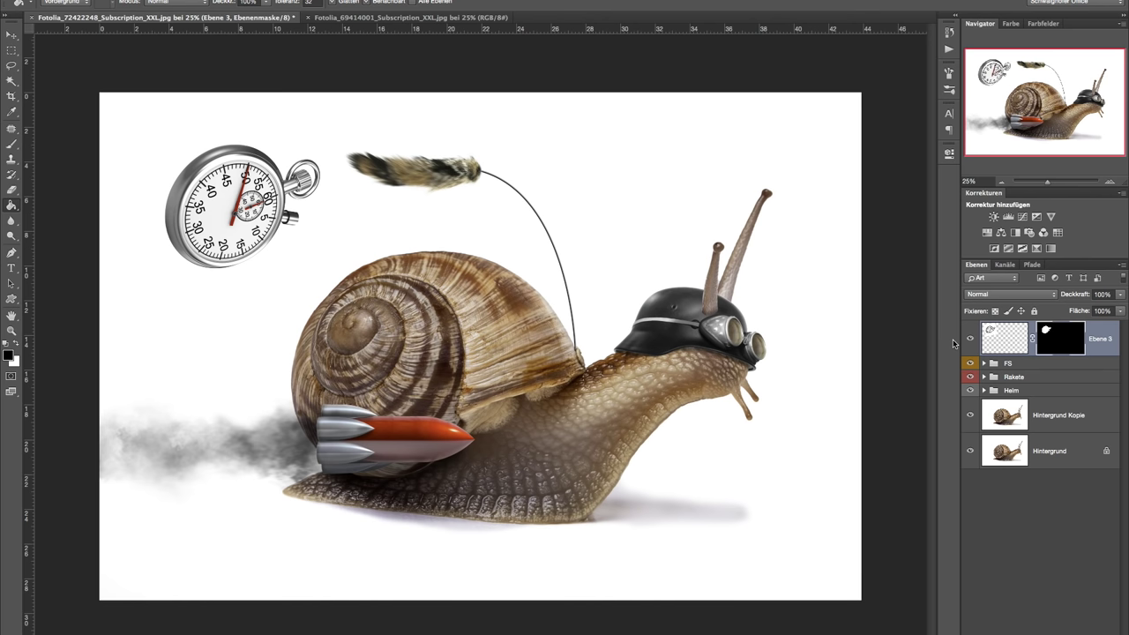
{"action": "key", "text": "ctrl+shift+alt+n"}
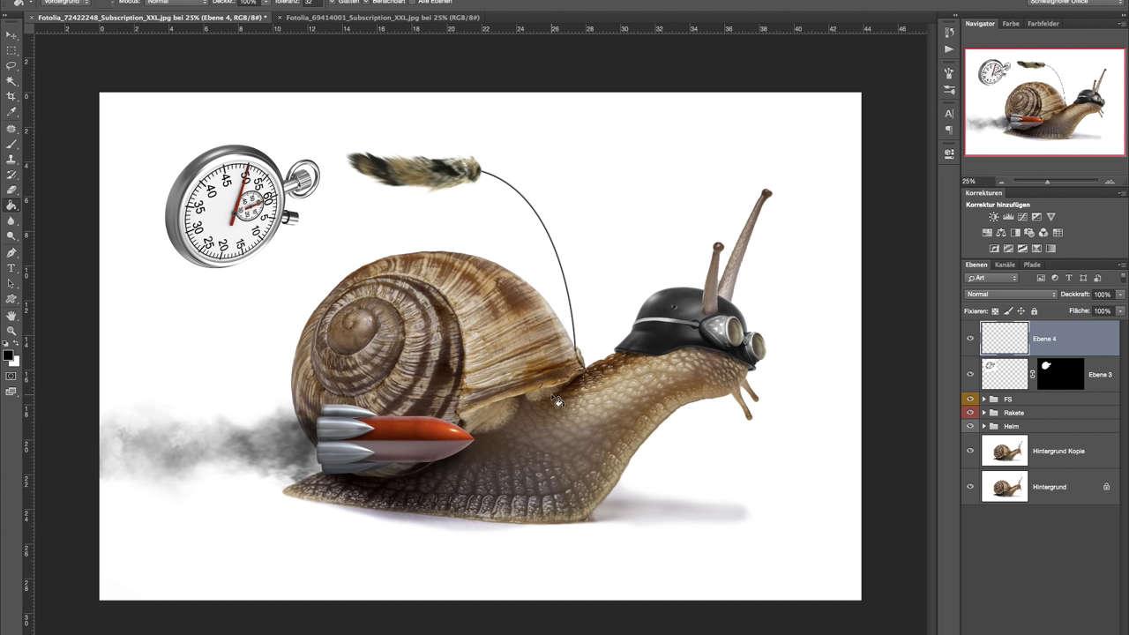
- Load the chain-link brush tip and enlarge it
{"action": "key", "text": "b"}
{"action": "right_click", "coordinate": [509, 177]}
{"action": "left_click_drag", "start_coordinate": [806, 284], "coordinate": [806, 334]}
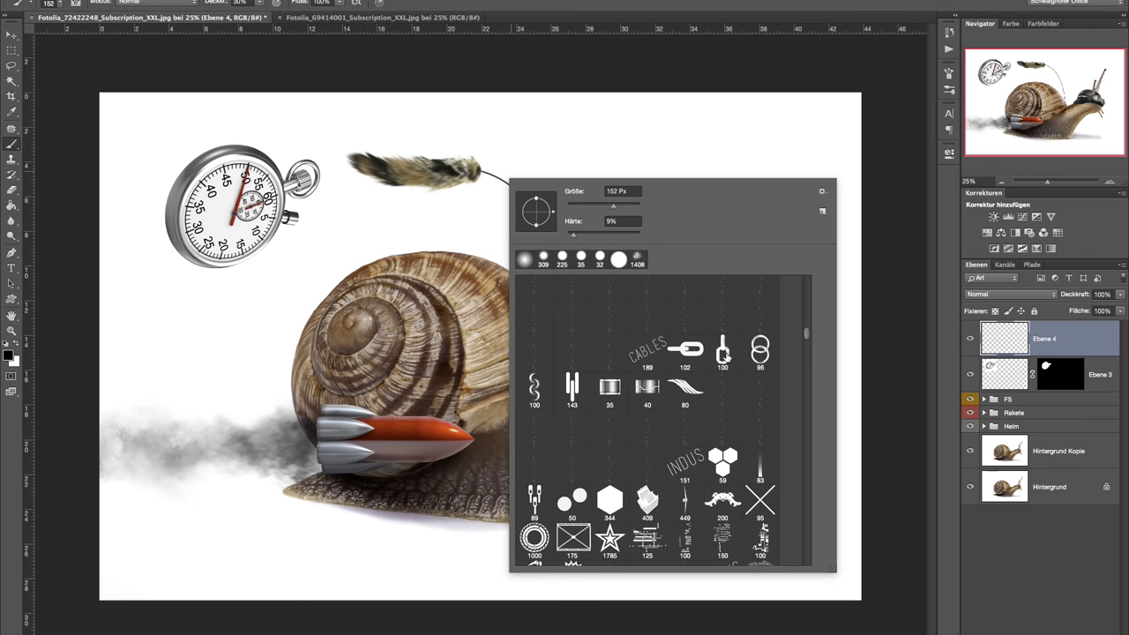
{"action": "left_click", "coordinate": [727, 355]}
{"action": "key", "text": "Return"}
{"action": "left_click_drag", "start_coordinate": [479, 228], "coordinate": [582, 228]}
- Test-stamp and undo chain strokes, leaving the brush at about 79 px
{"action": "left_click", "coordinate": [644, 182]}
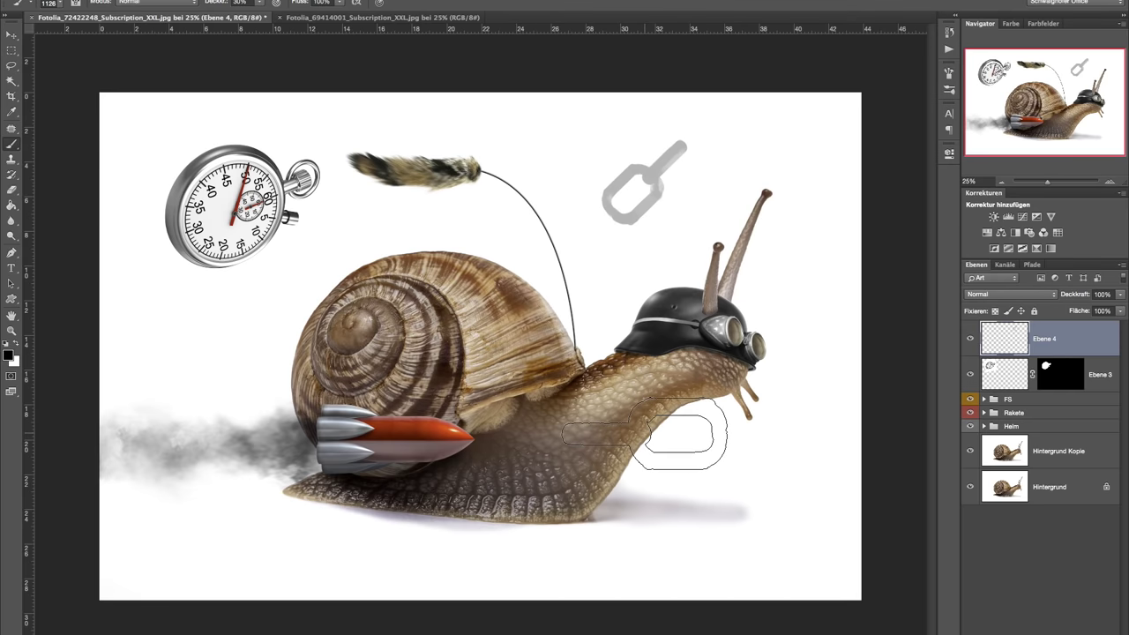
{"action": "key", "text": "ctrl+z"}
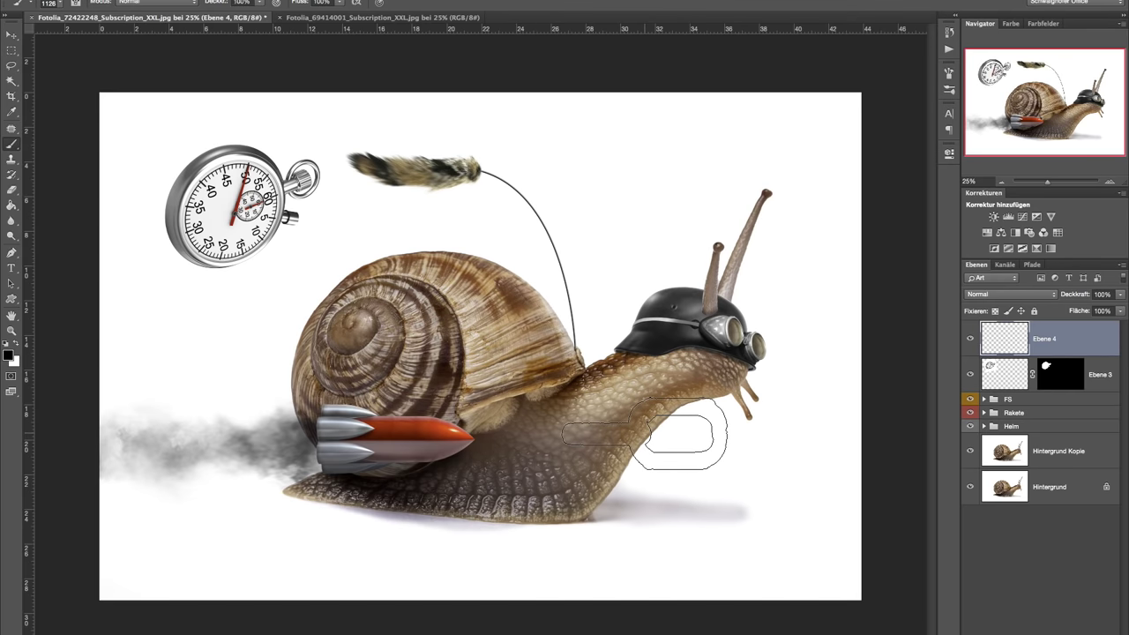
{"action": "left_click", "coordinate": [637, 168]}
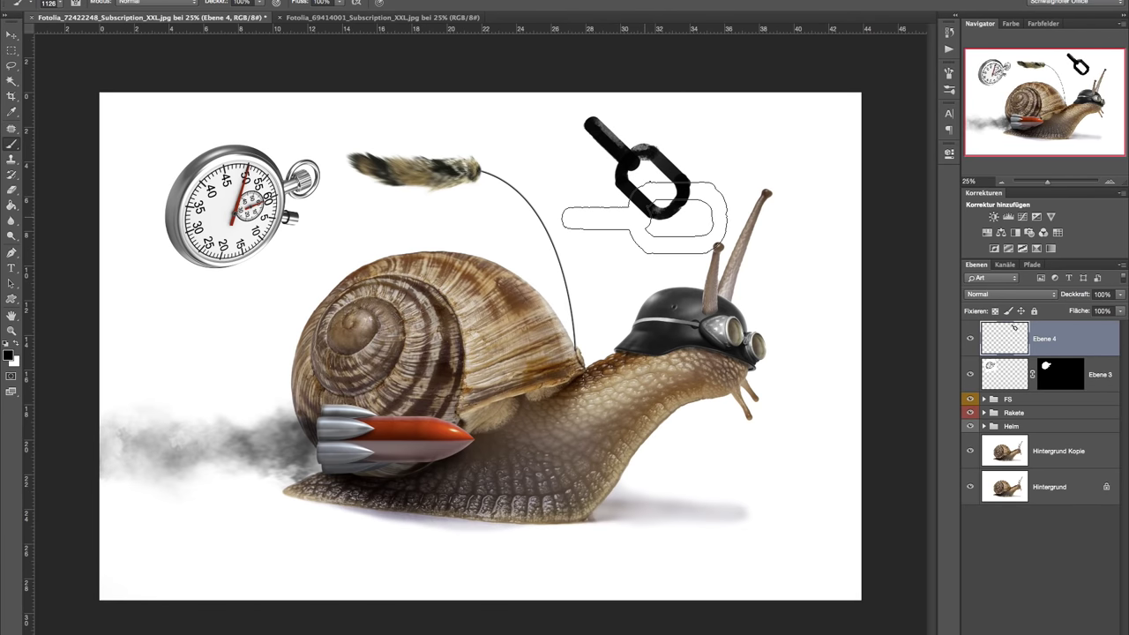
{"action": "key", "text": "ctrl+z"}
{"action": "mouse_move", "coordinate": [618, 235]}
{"action": "left_mouse_down"}
{"action": "mouse_move", "coordinate": [536, 251]}
{"action": "mouse_move", "coordinate": [415, 231]}
{"action": "left_mouse_up"}
{"action": "left_click_drag", "start_coordinate": [302, 212], "coordinate": [582, 360]}
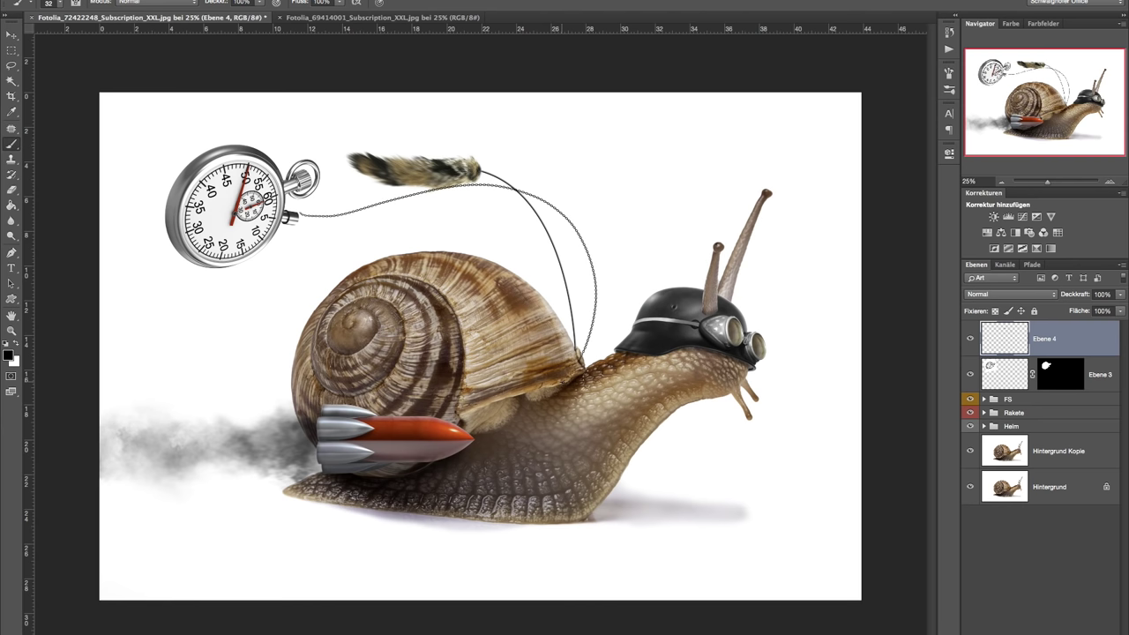
{"action": "key", "text": "ctrl+z"}
{"action": "key", "text": "bracketright"}
{"action": "key", "text": "bracketright"}
{"action": "key", "text": "bracketright"}
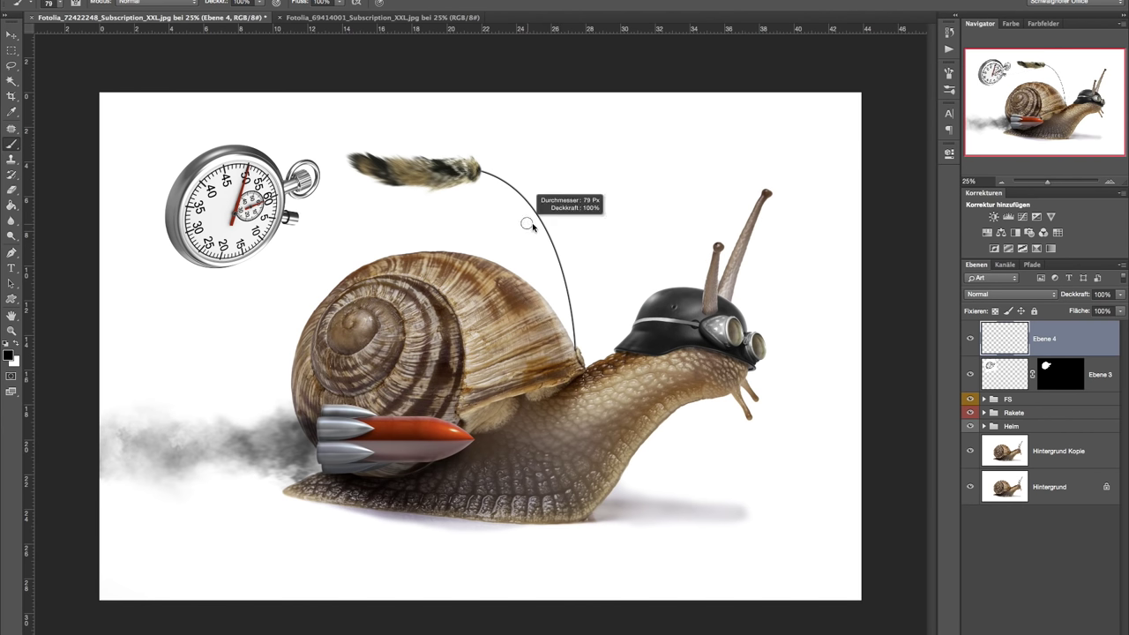
- Paint a black chain from the stopwatch crown over the shell to the snail's back
{"action": "left_click_drag", "start_coordinate": [306, 190], "coordinate": [578, 351]}
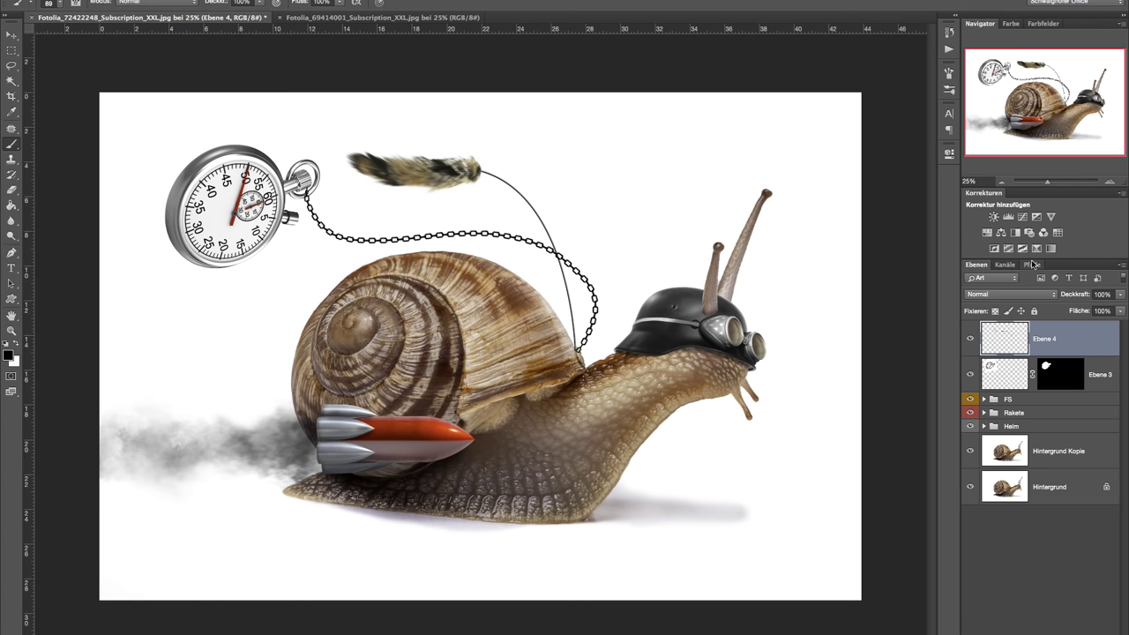
{"action": "left_click_drag", "start_coordinate": [1047, 180], "coordinate": [1052, 180]}
{"action": "left_click_drag", "start_coordinate": [1011, 88], "coordinate": [991, 63]}
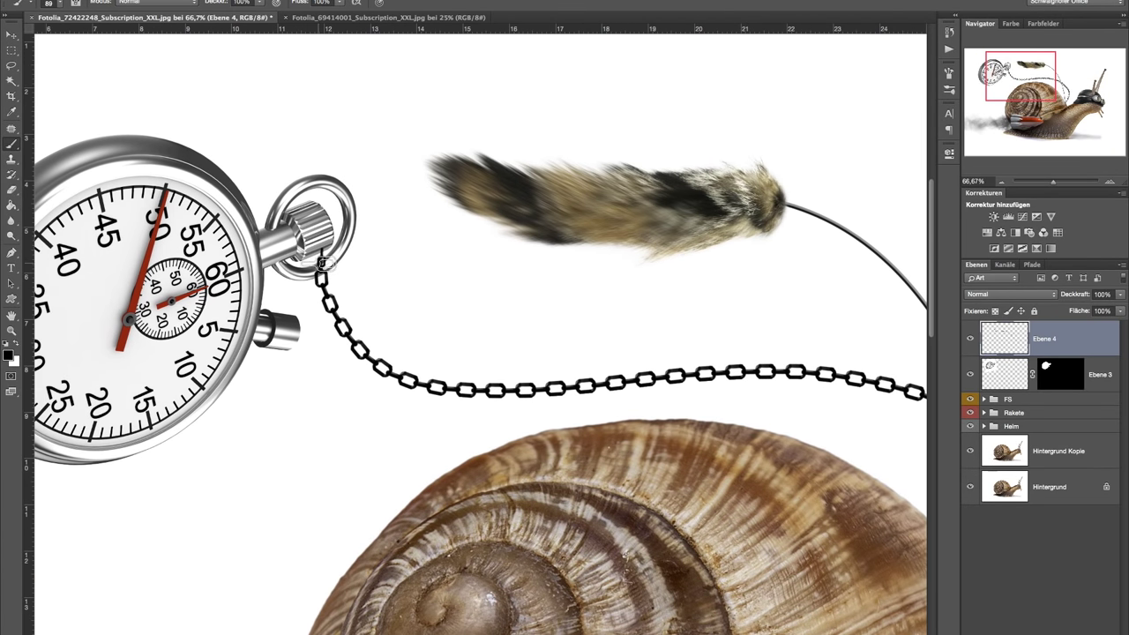
{"action": "left_click_drag", "start_coordinate": [319, 261], "coordinate": [313, 265]}
{"action": "mouse_move", "coordinate": [333, 272]}
{"action": "left_mouse_down"}
{"action": "mouse_move", "coordinate": [348, 272]}
{"action": "mouse_move", "coordinate": [314, 291]}
{"action": "left_mouse_up"}
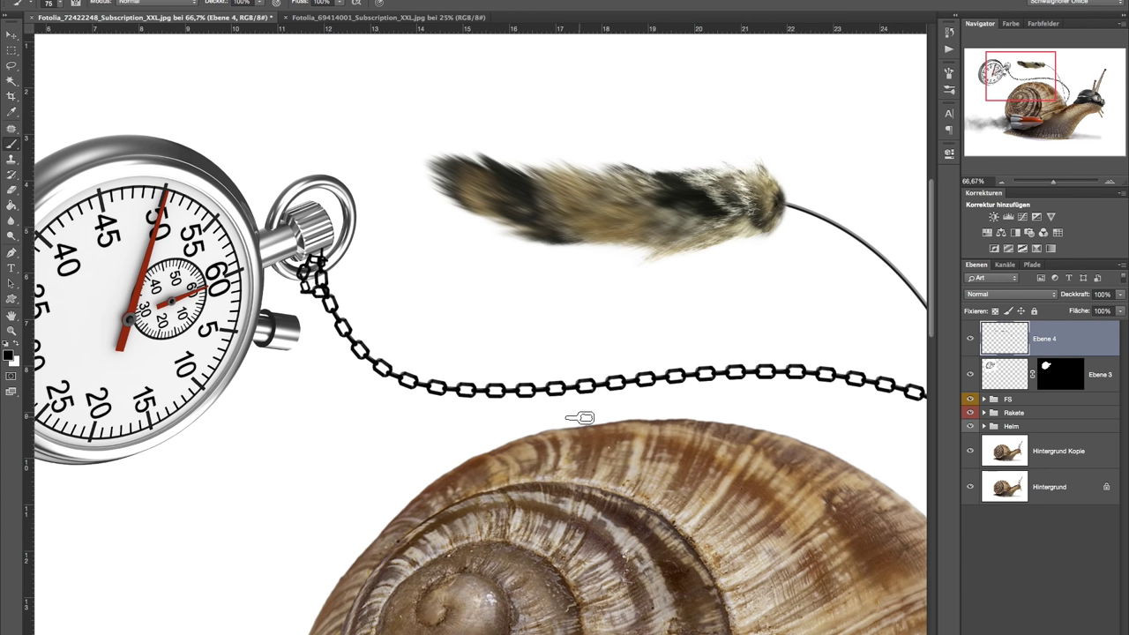
{"action": "left_click_drag", "start_coordinate": [579, 418], "coordinate": [218, 309]}
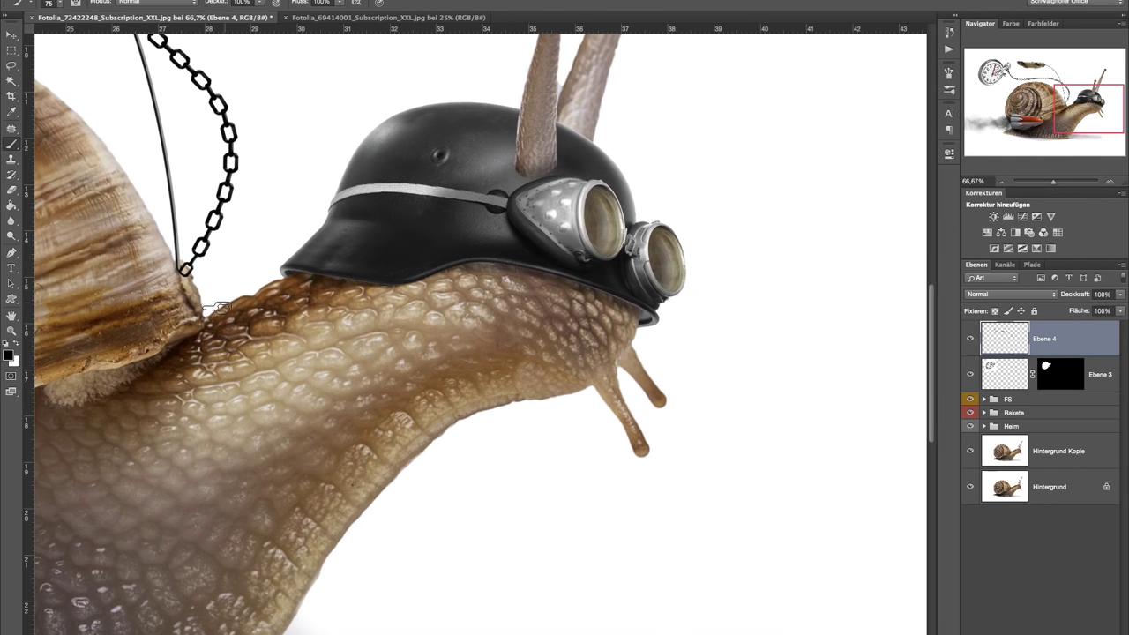
{"action": "left_click_drag", "start_coordinate": [211, 346], "coordinate": [527, 442]}
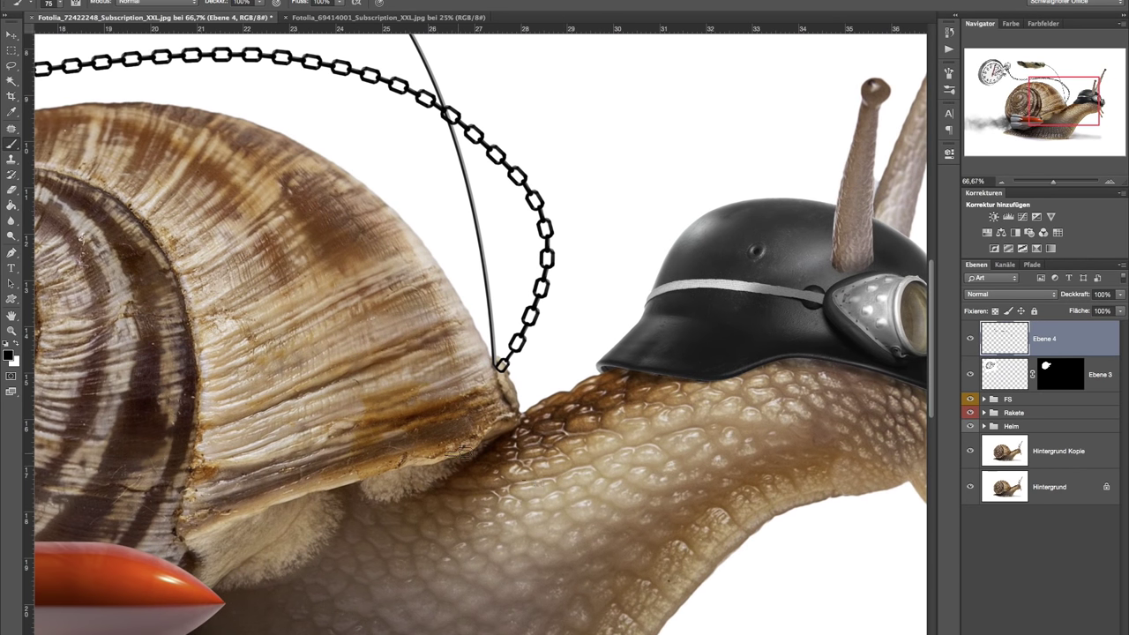
{"action": "right_click", "coordinate": [435, 284]}
{"action": "mouse_move", "coordinate": [451, 223]}
{"action": "left_mouse_down"}
{"action": "mouse_move", "coordinate": [437, 255]}
{"action": "mouse_move", "coordinate": [435, 405]}
{"action": "left_mouse_up"}
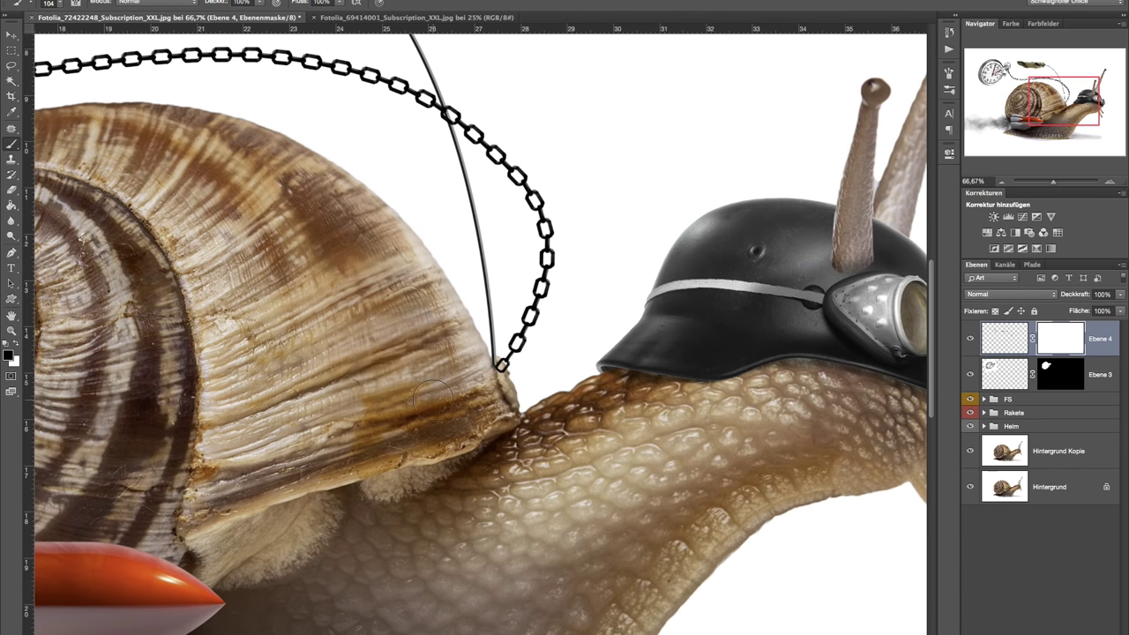
{"action": "left_click_drag", "start_coordinate": [512, 397], "coordinate": [491, 399]}
{"action": "left_click_drag", "start_coordinate": [443, 169], "coordinate": [456, 329]}
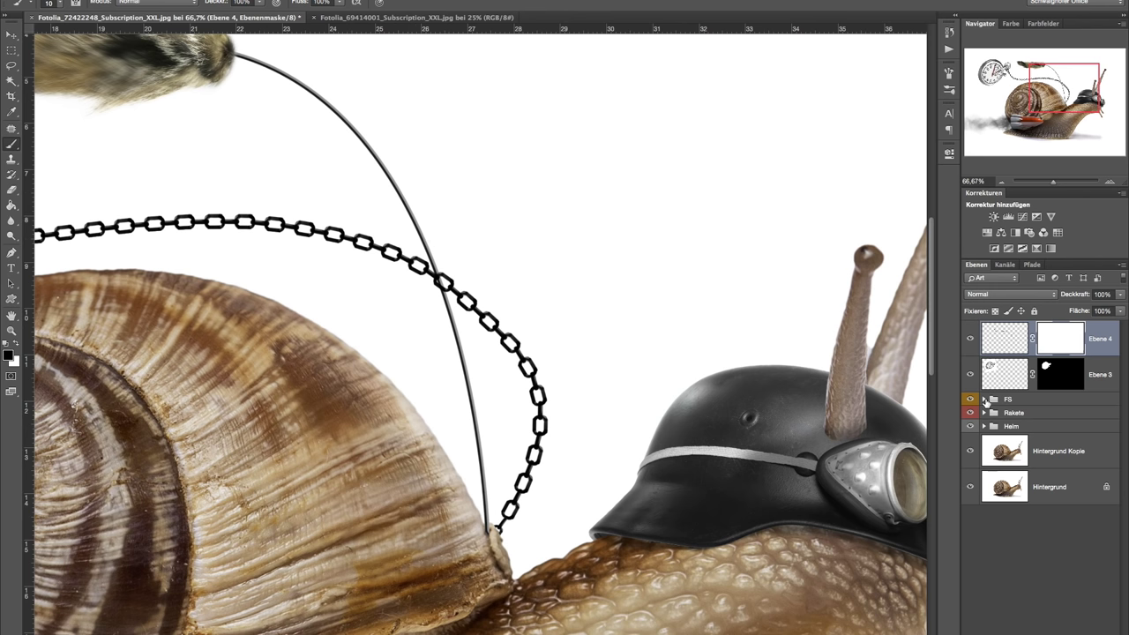
{"action": "left_click", "coordinate": [985, 400]}
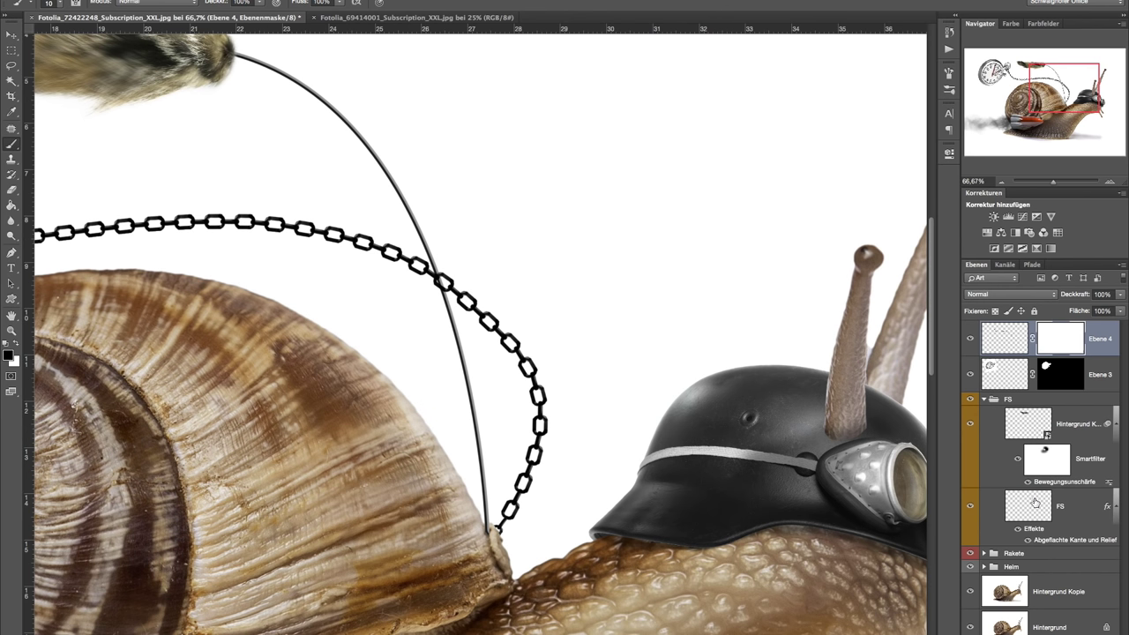
{"action": "left_click_drag", "start_coordinate": [1031, 503], "coordinate": [1034, 506]}
{"action": "left_click", "coordinate": [1023, 512], "text": "ctrl"}
{"action": "mouse_move", "coordinate": [427, 269]}
{"action": "left_mouse_down"}
{"action": "mouse_move", "coordinate": [450, 270]}
{"action": "mouse_move", "coordinate": [431, 270]}
{"action": "left_mouse_up"}
{"action": "key", "text": "ctrl+d"}
{"action": "left_click", "coordinate": [984, 400]}
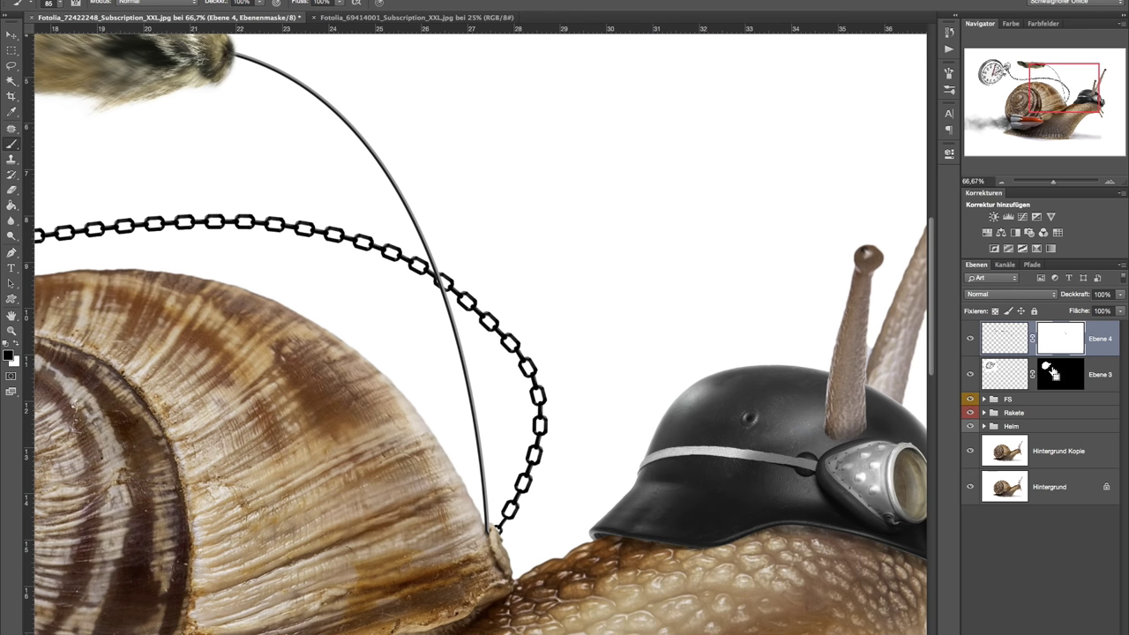
{"action": "left_click_drag", "start_coordinate": [318, 392], "coordinate": [797, 559]}
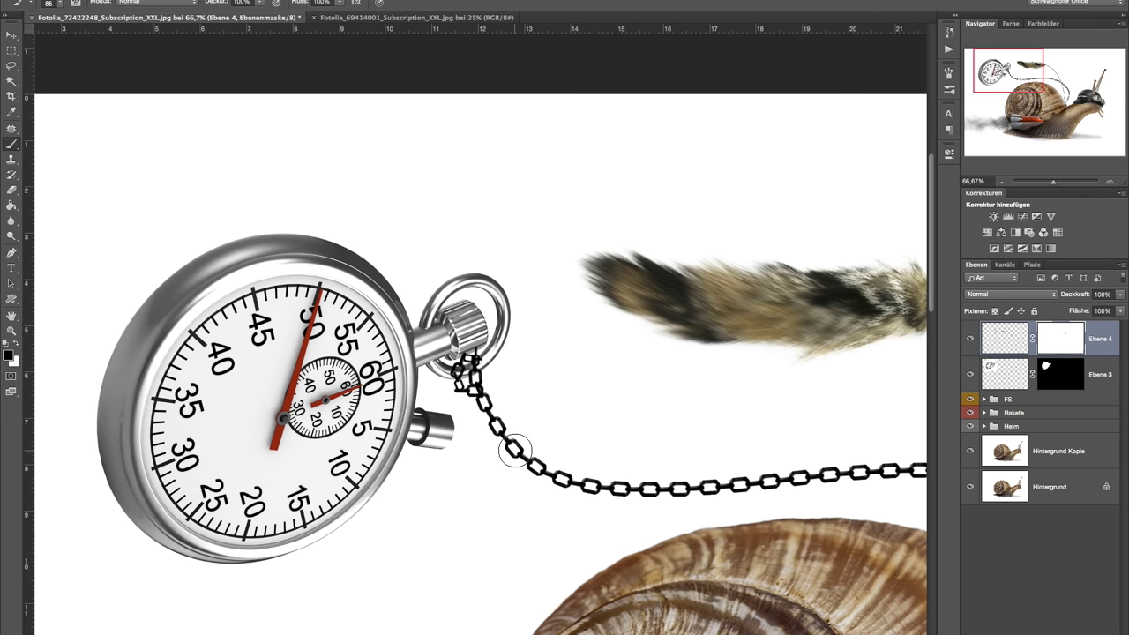
{"action": "mouse_move", "coordinate": [470, 374]}
{"action": "left_mouse_down"}
{"action": "mouse_move", "coordinate": [438, 374]}
{"action": "mouse_move", "coordinate": [466, 374]}
{"action": "left_mouse_up"}
{"action": "left_click", "coordinate": [1049, 372], "text": "ctrl"}
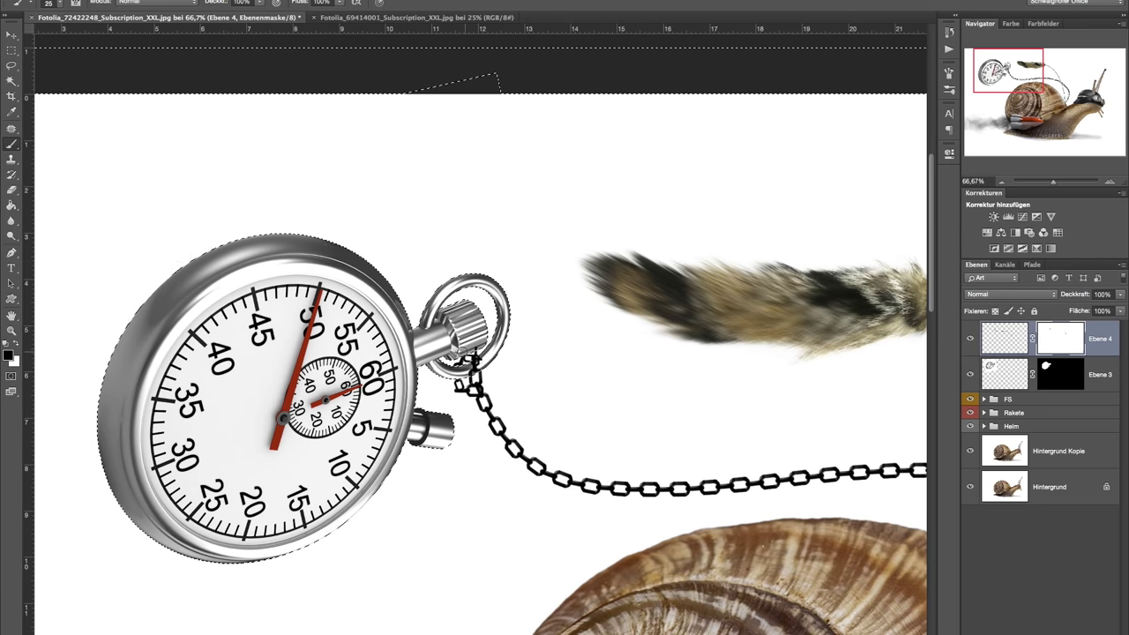
{"action": "key", "text": "ctrl+d"}
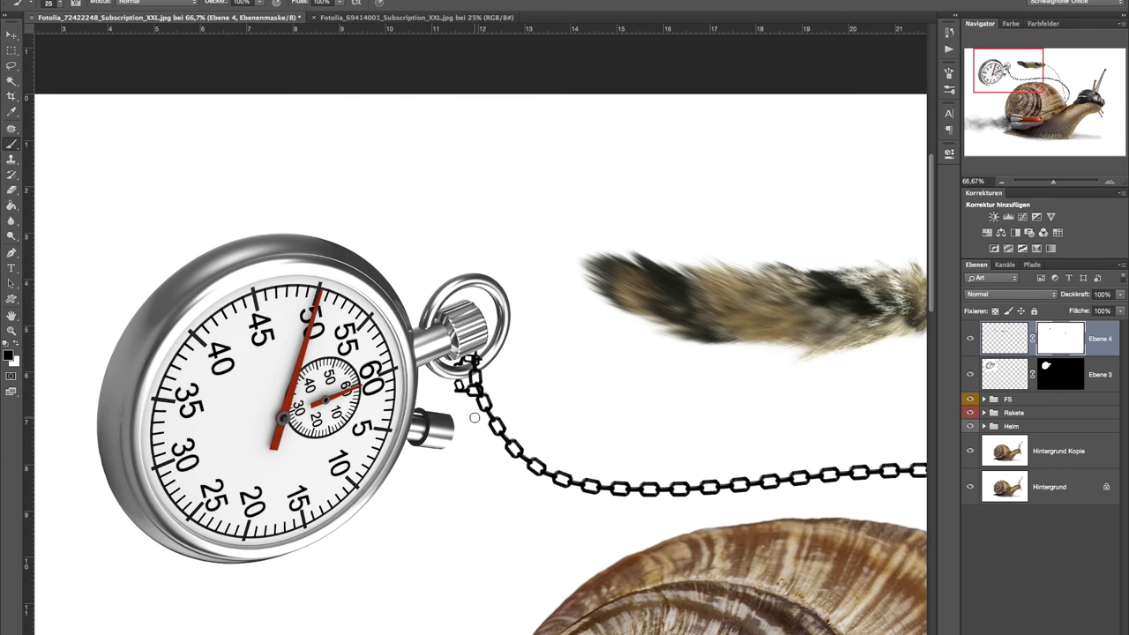
{"action": "key", "text": "ctrl+minus"}
{"action": "key", "text": "ctrl+minus"}
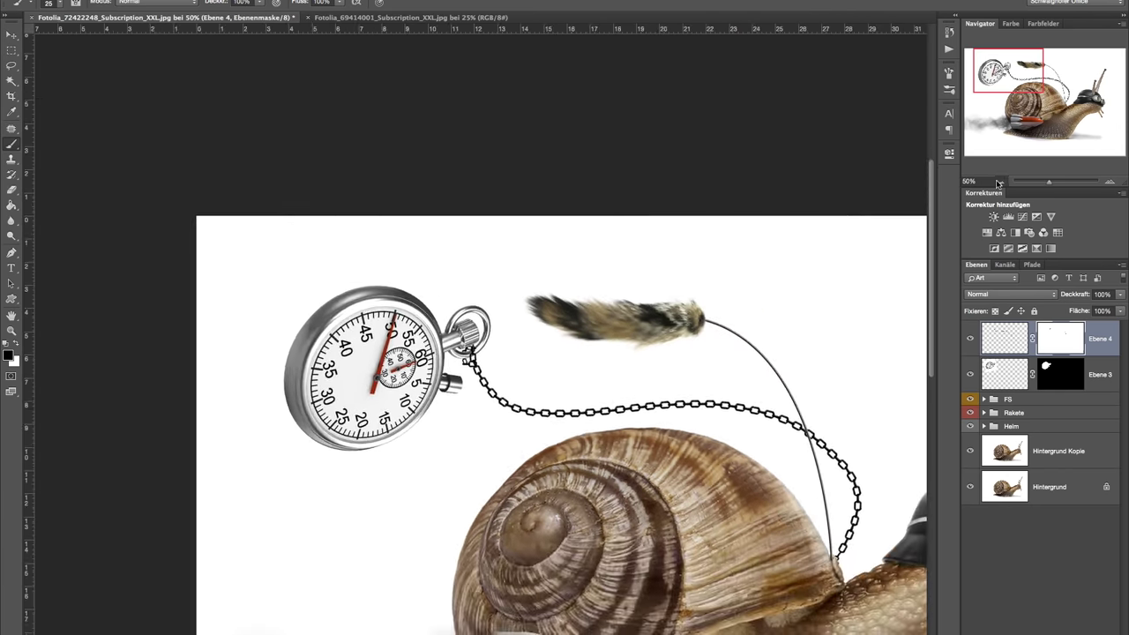
{"action": "left_click_drag", "start_coordinate": [673, 497], "coordinate": [476, 437]}
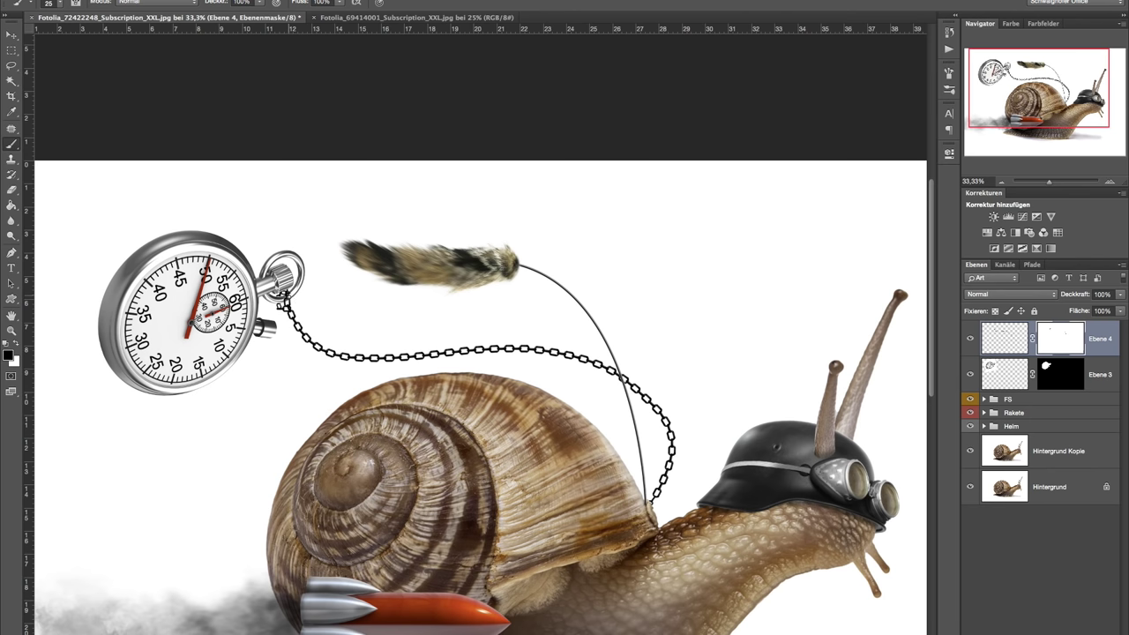
{"action": "scroll", "coordinate": [511, 205], "scroll_direction": "up", "scroll_amount": 8}
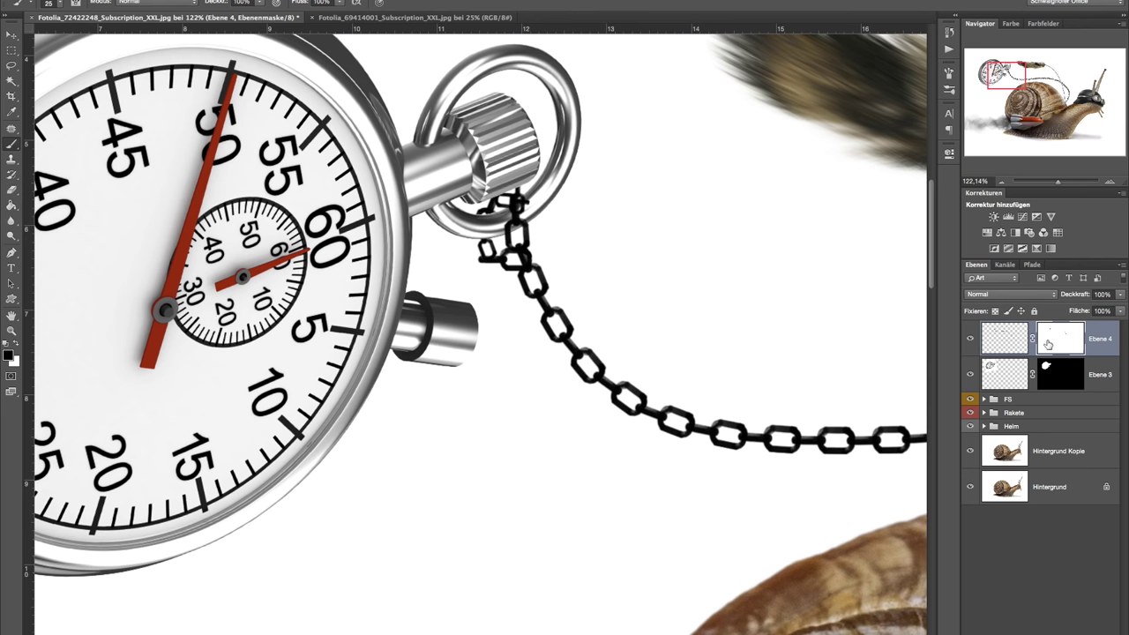
- Duplicate the chain layer, offset it down-left, and set its opacity to 40%
{"action": "left_click", "coordinate": [1014, 344]}
{"action": "key", "text": "ctrl+j"}
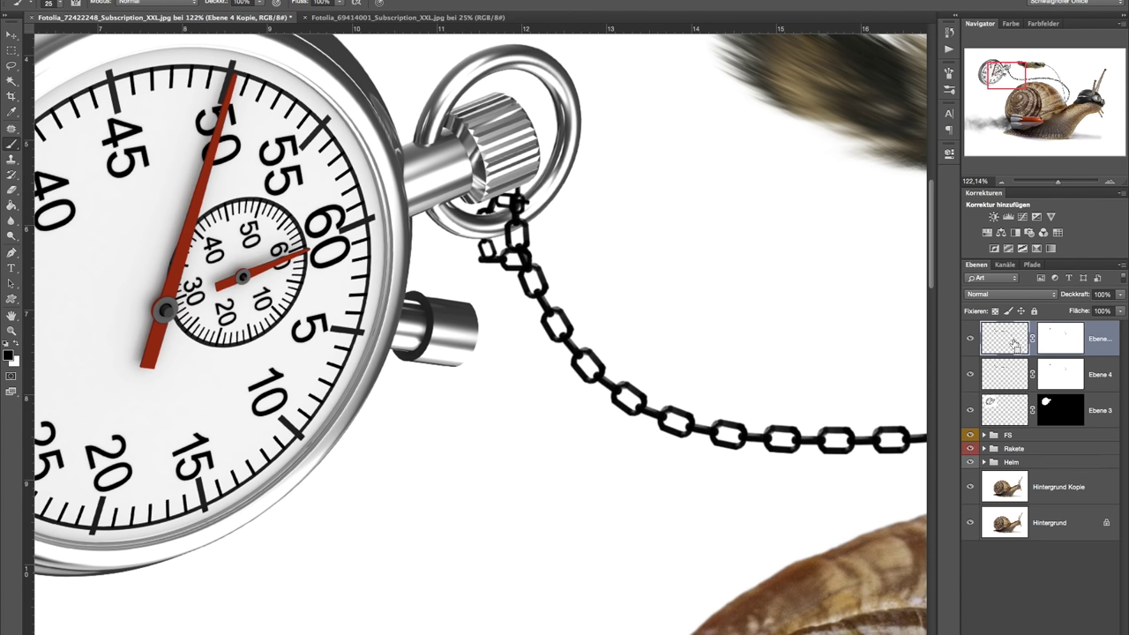
{"action": "key", "text": "ctrl+t"}
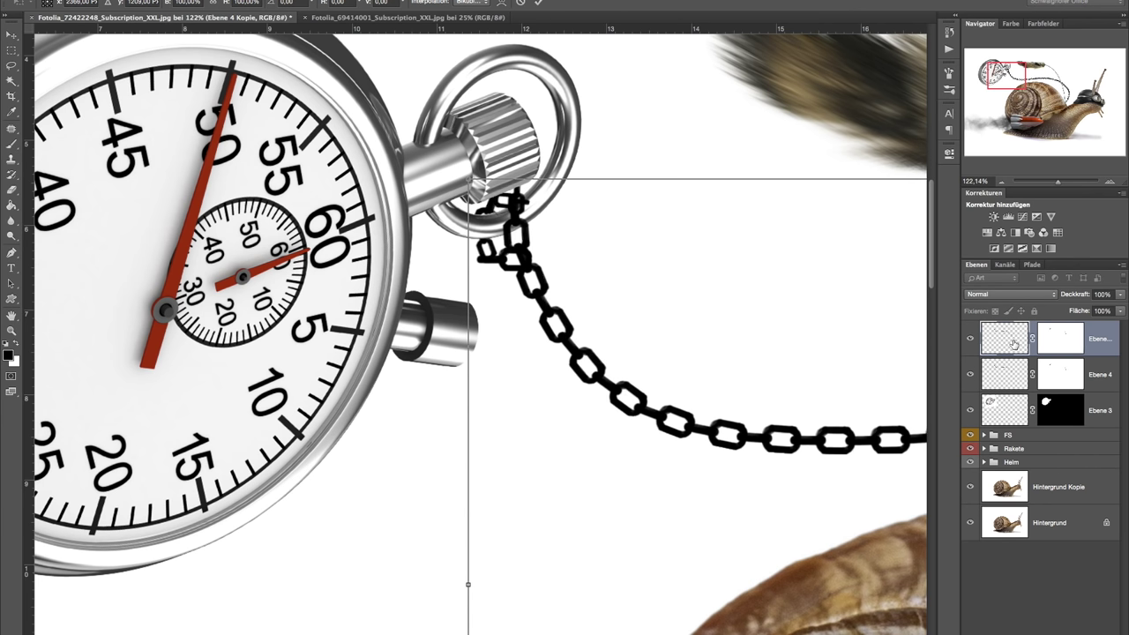
{"action": "key", "text": "Down"}
{"action": "key", "text": "Down"}
{"action": "key", "text": "Down"}
{"action": "key", "text": "Left"}
{"action": "key", "text": "Left"}
{"action": "key", "text": "Left"}
{"action": "key", "text": "Return"}
{"action": "key", "text": "b"}
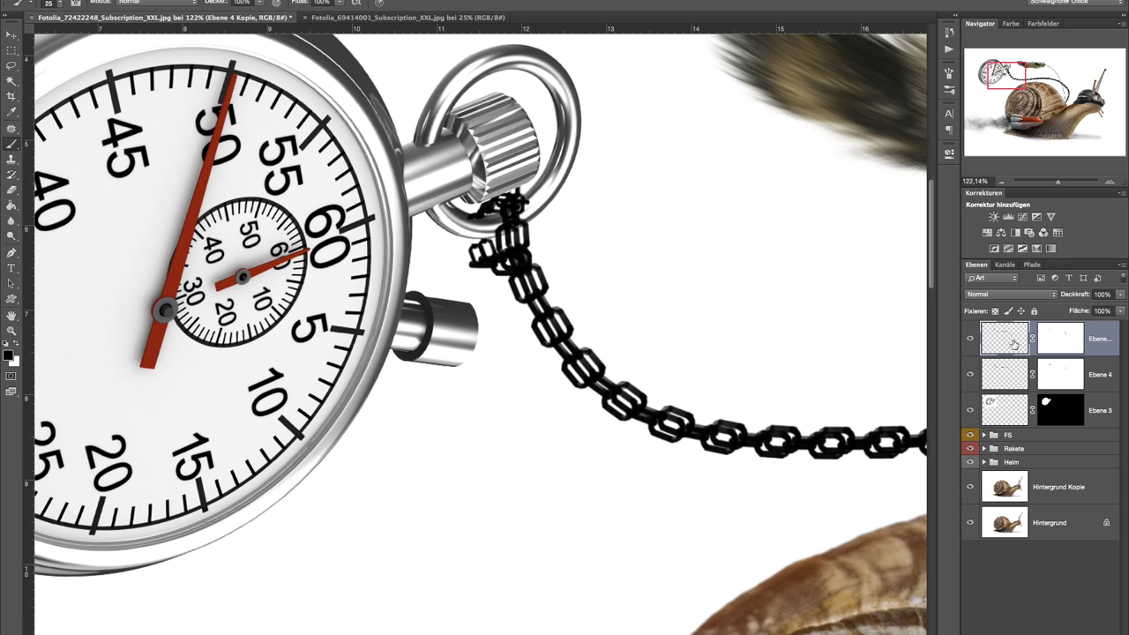
{"action": "left_click_drag", "start_coordinate": [1085, 296], "coordinate": [1062, 296]}
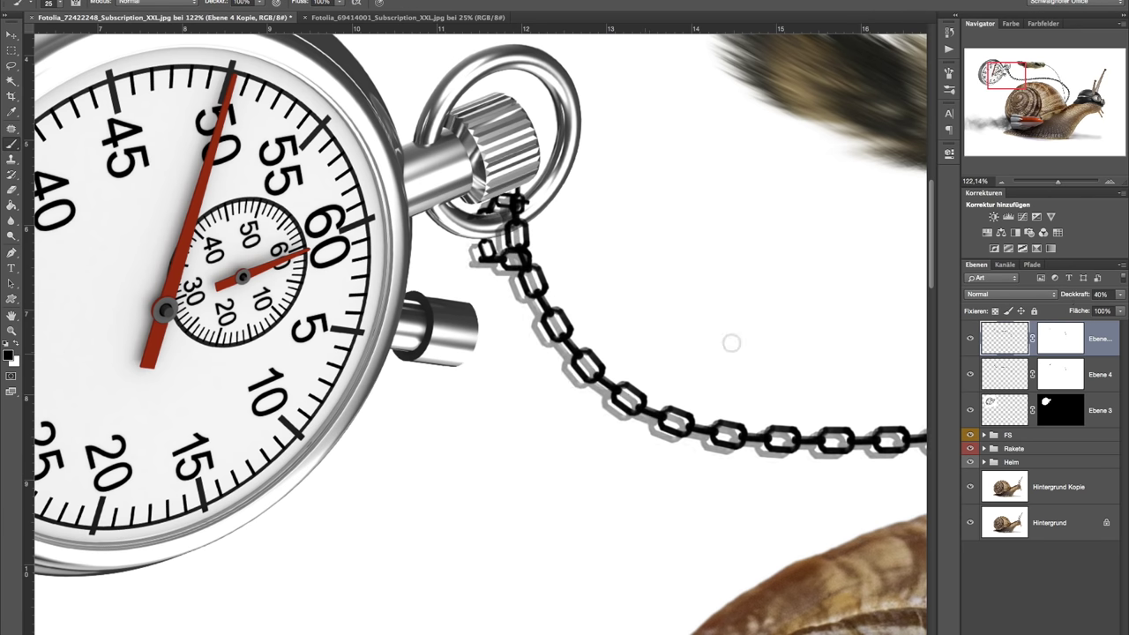
- Paint black on the shadow copy's mask with a 61 px brush to hide unwanted shadow
{"action": "left_click", "coordinate": [1041, 333]}
{"action": "mouse_move", "coordinate": [486, 262]}
{"action": "left_mouse_down"}
{"action": "mouse_move", "coordinate": [499, 262]}
{"action": "mouse_move", "coordinate": [573, 366]}
{"action": "mouse_move", "coordinate": [710, 415]}
{"action": "mouse_move", "coordinate": [868, 446]}
{"action": "left_mouse_up"}
{"action": "left_click", "coordinate": [491, 259]}
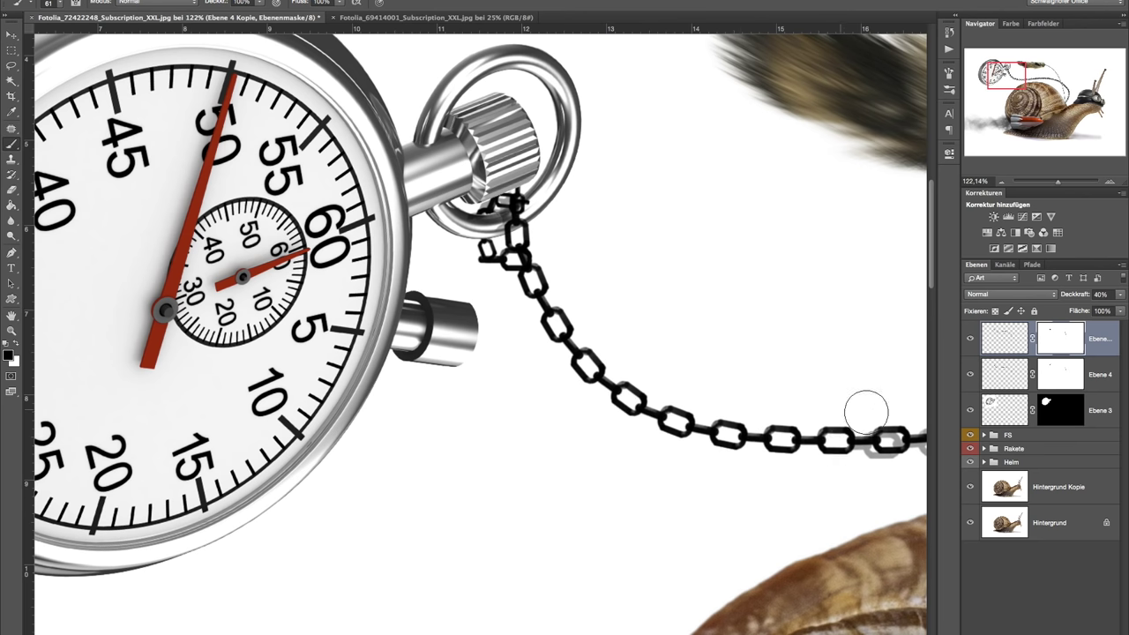
{"action": "left_click", "coordinate": [1002, 182]}
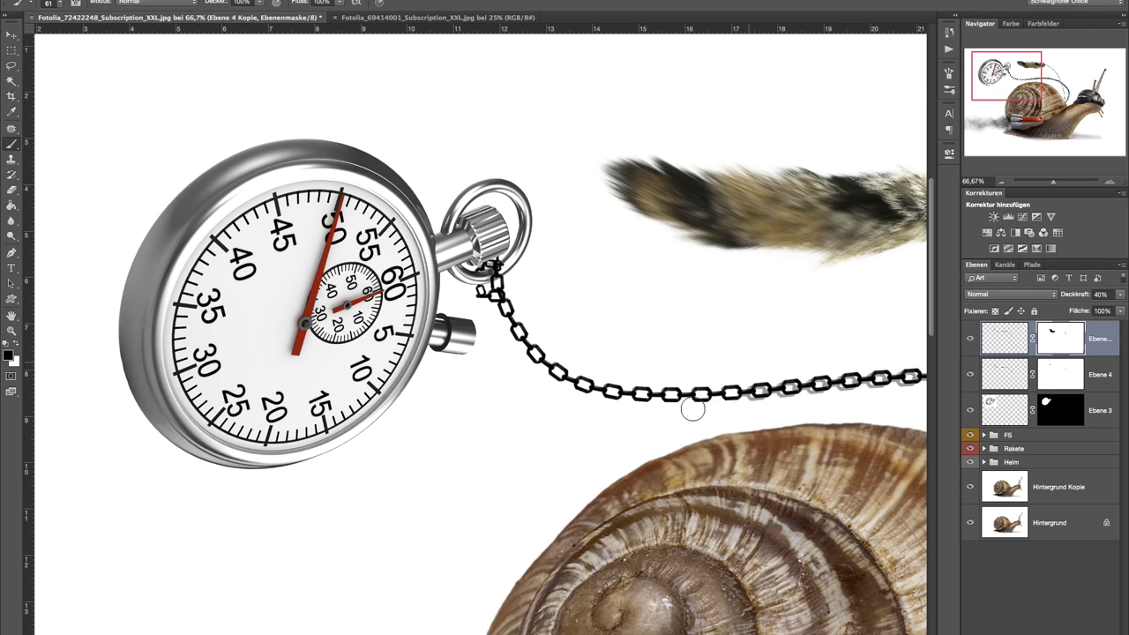
{"action": "left_click_drag", "start_coordinate": [780, 404], "coordinate": [591, 378]}
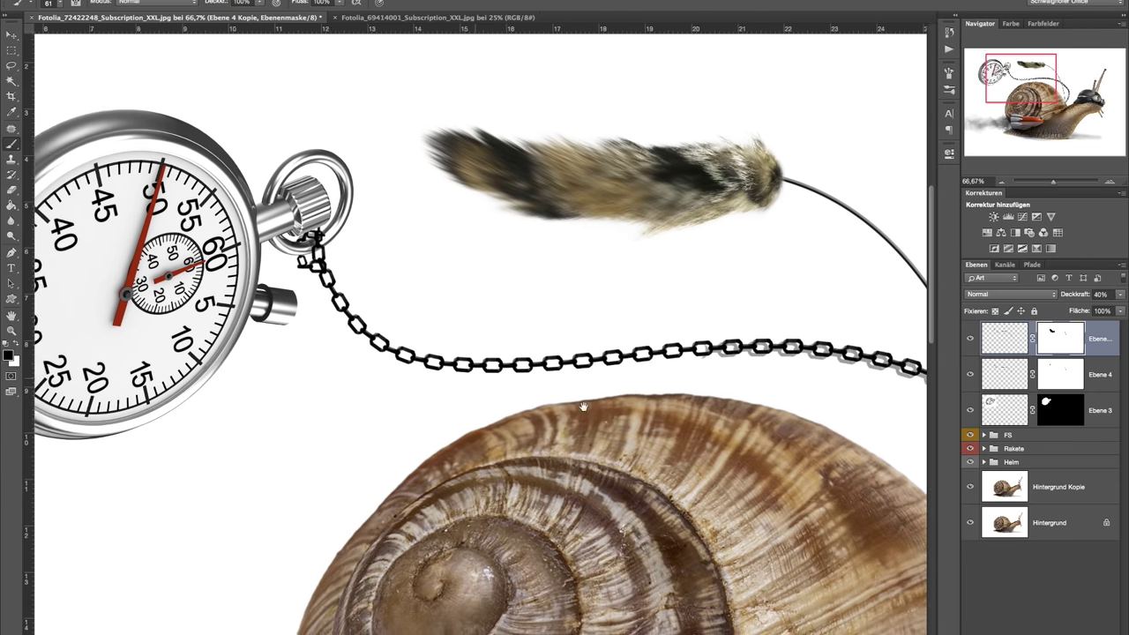
{"action": "left_click_drag", "start_coordinate": [690, 351], "coordinate": [407, 312]}
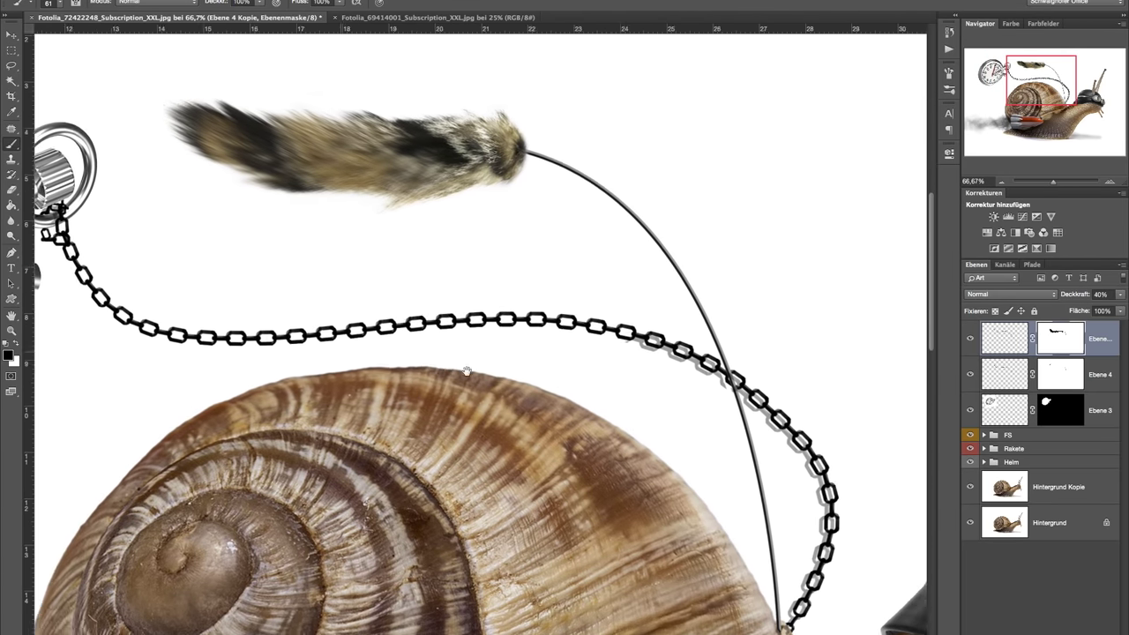
{"action": "mouse_move", "coordinate": [601, 345]}
{"action": "left_mouse_down"}
{"action": "mouse_move", "coordinate": [789, 449]}
{"action": "mouse_move", "coordinate": [784, 550]}
{"action": "left_mouse_up"}
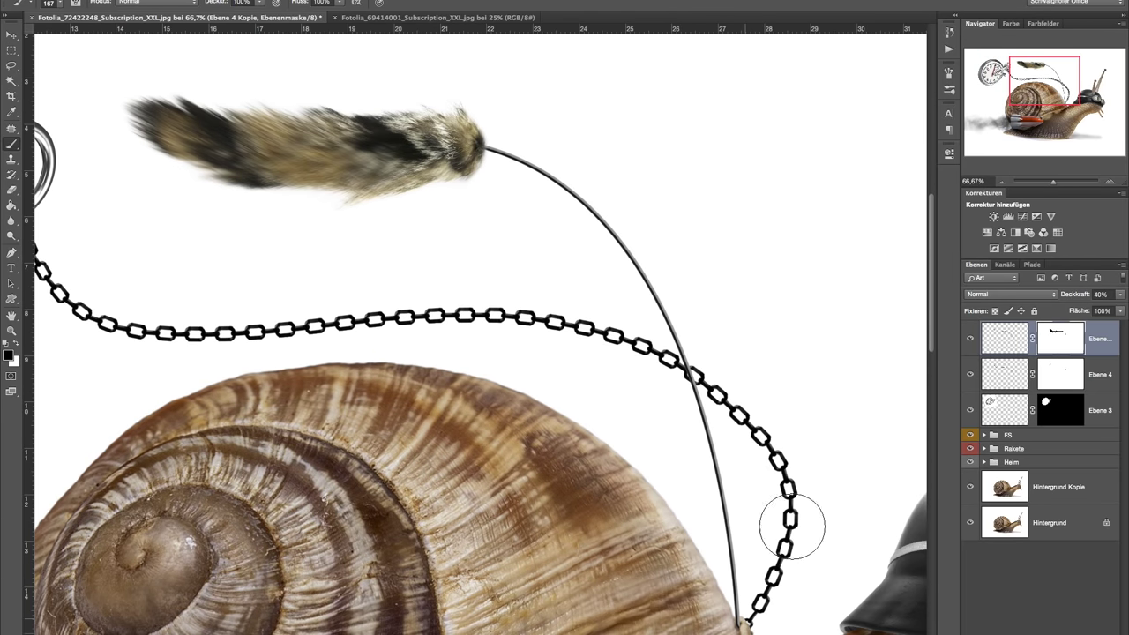
{"action": "mouse_move", "coordinate": [435, 406]}
{"action": "left_mouse_down"}
{"action": "mouse_move", "coordinate": [703, 467]}
{"action": "mouse_move", "coordinate": [499, 436]}
{"action": "left_mouse_up"}
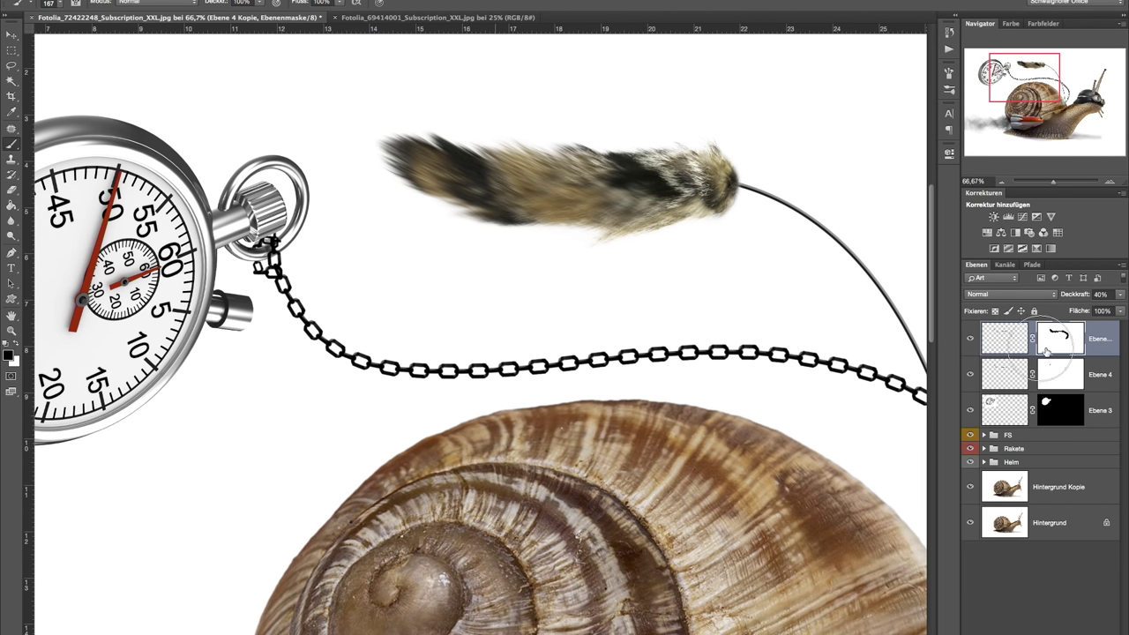
{"action": "double_click", "coordinate": [1099, 367]}
- Give Ebene 4 Bevel and Emboss with 32% highlight and 20% shadow opacity
{"action": "left_click", "coordinate": [639, 124]}
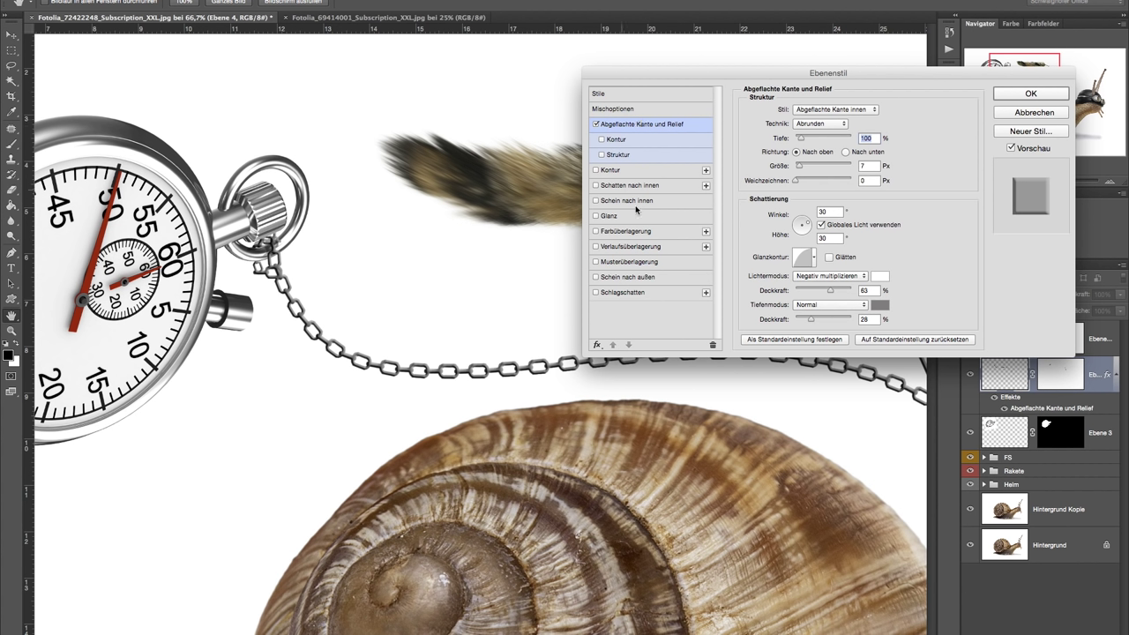
{"action": "mouse_move", "coordinate": [827, 289]}
{"action": "left_mouse_down"}
{"action": "mouse_move", "coordinate": [808, 290]}
{"action": "mouse_move", "coordinate": [805, 318]}
{"action": "mouse_move", "coordinate": [814, 293]}
{"action": "left_mouse_up"}
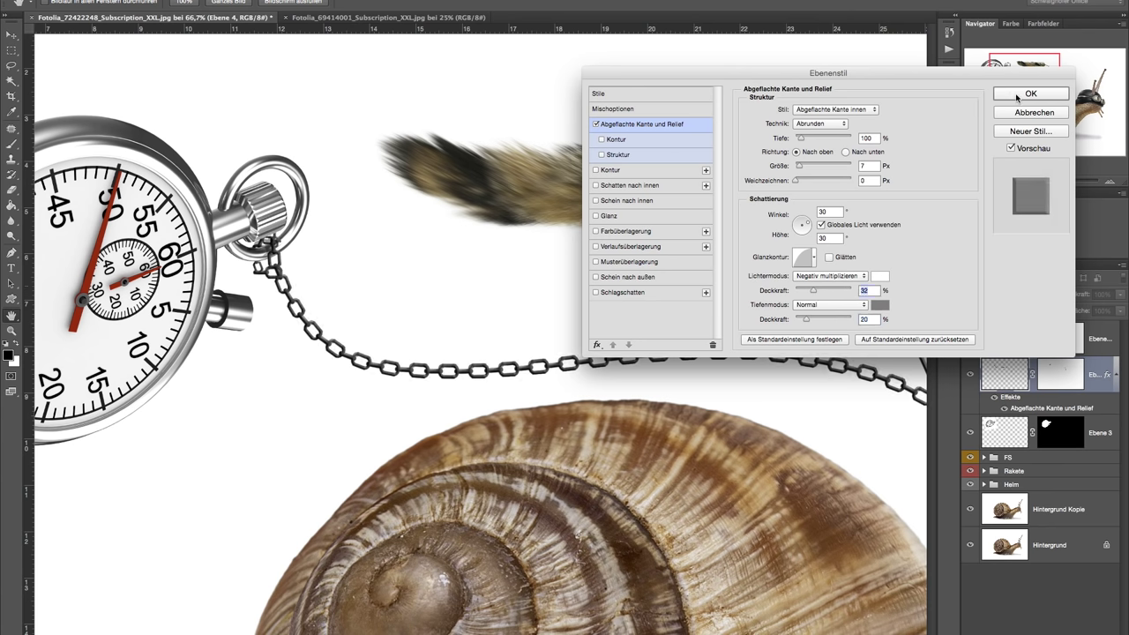
{"action": "left_click", "coordinate": [1017, 97]}
{"action": "left_click", "coordinate": [1002, 183]}
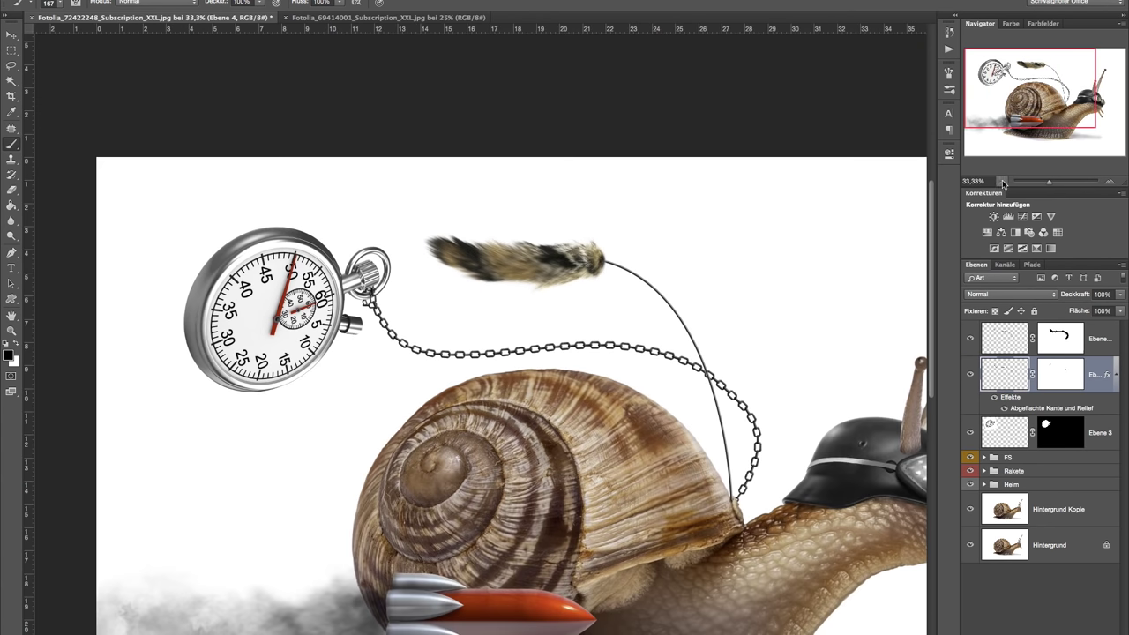
- Group both chain layers and move stopwatch layer Ebene 3 into the group
{"action": "left_click", "coordinate": [1003, 182]}
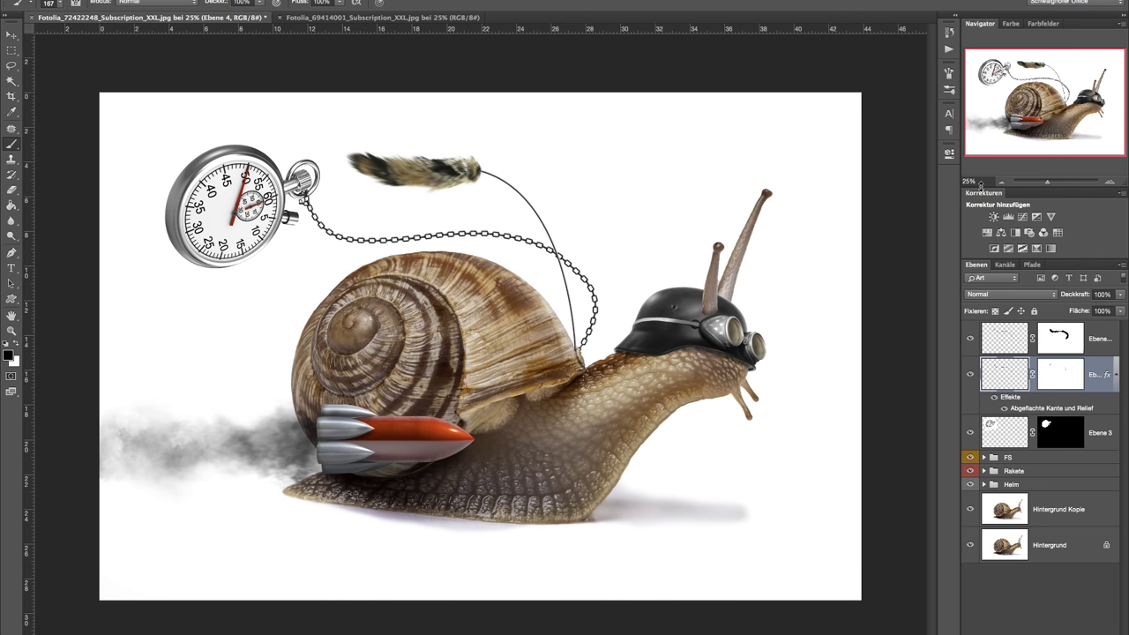
{"action": "left_click", "coordinate": [1096, 333], "text": "shift"}
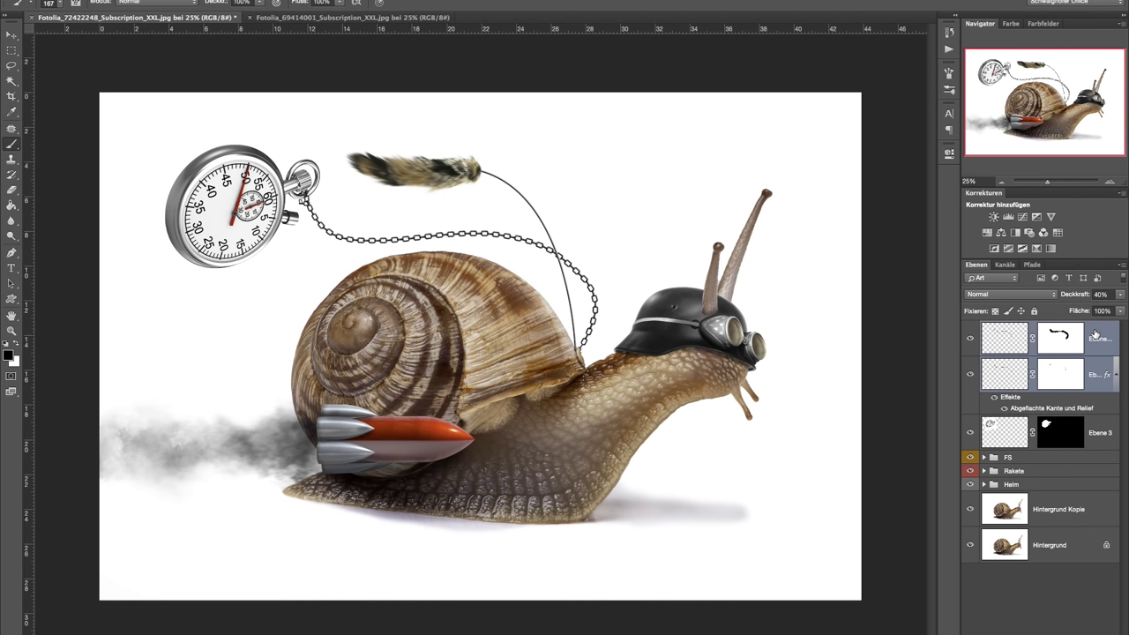
{"action": "key", "text": "ctrl+g"}
{"action": "double_click", "coordinate": [1016, 328]}
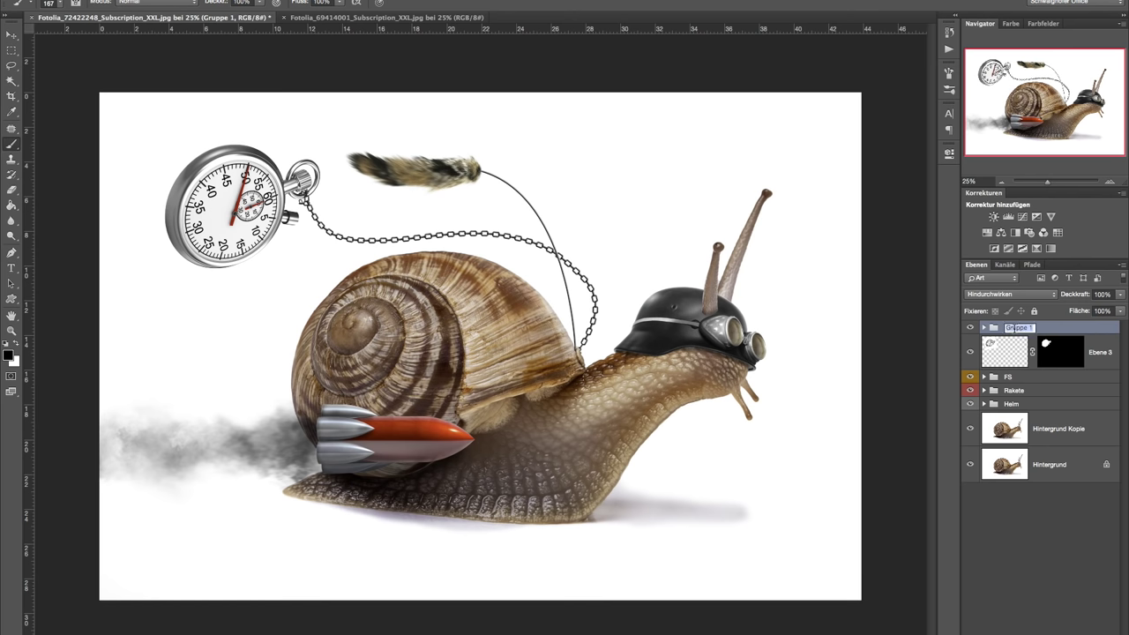
{"action": "key", "text": "Return"}
{"action": "left_click", "coordinate": [985, 328]}
{"action": "left_click_drag", "start_coordinate": [1006, 443], "coordinate": [1011, 422]}
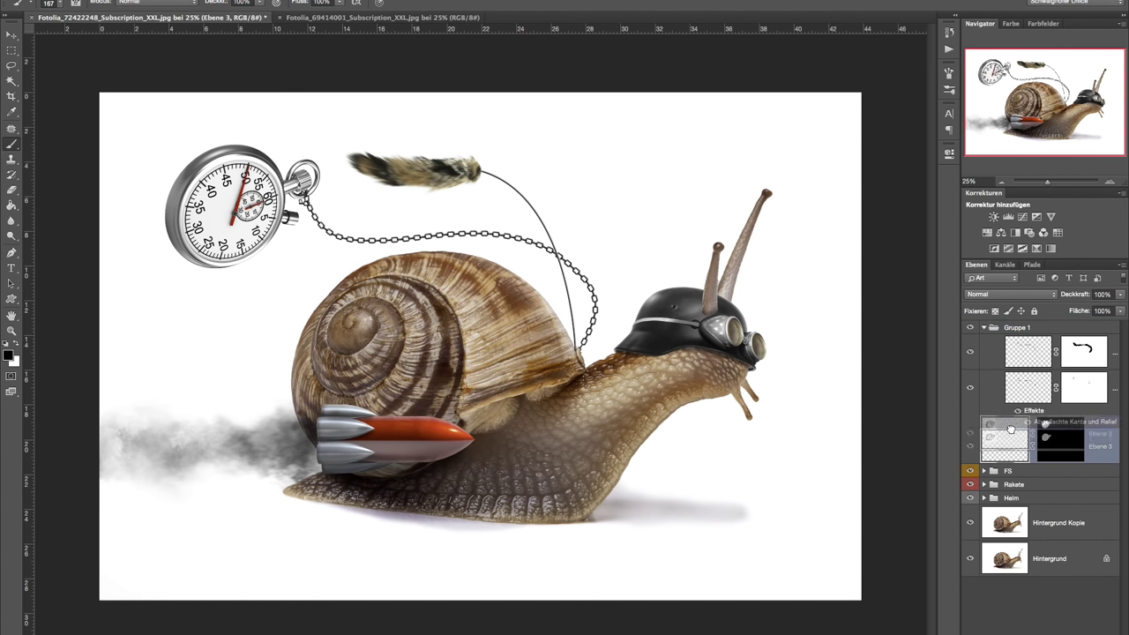
{"action": "left_click", "coordinate": [986, 329]}
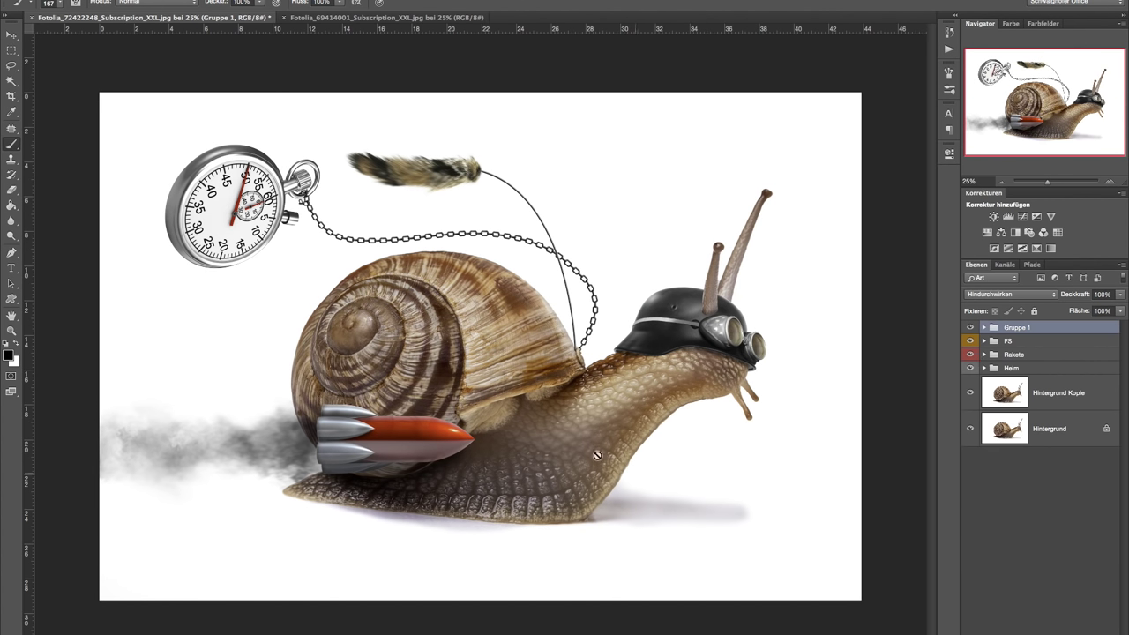
- Rename the group to 'Uhr' and zoom in on the composite
{"action": "double_click", "coordinate": [1019, 328]}
{"action": "type", "text": "Uhr"}
{"action": "key", "text": "Return"}
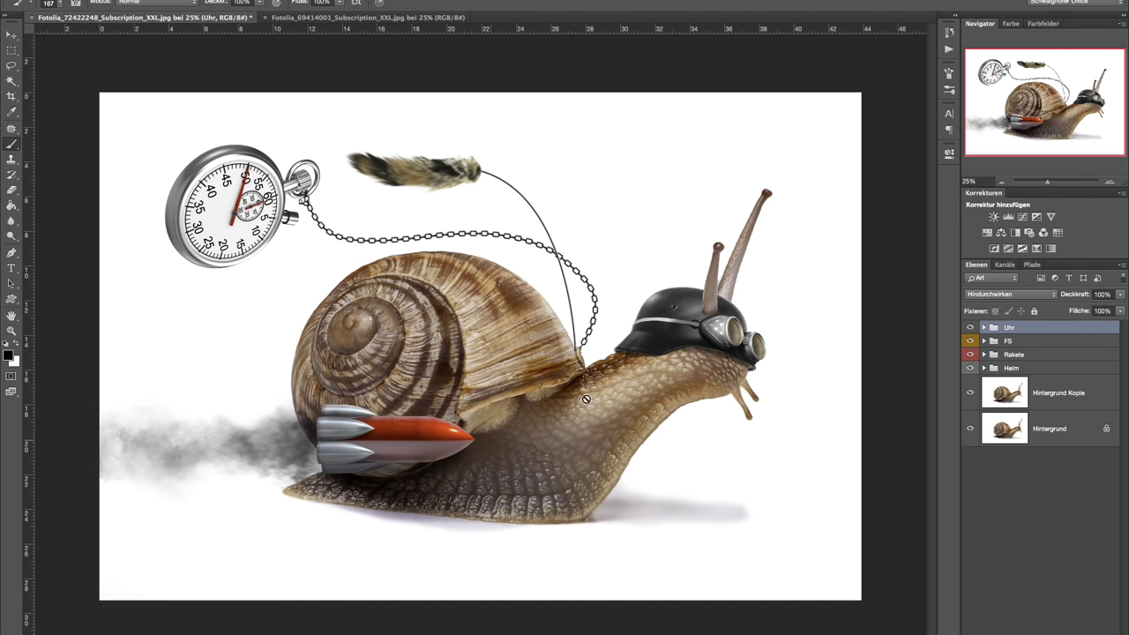
{"action": "left_click", "coordinate": [1102, 182]}
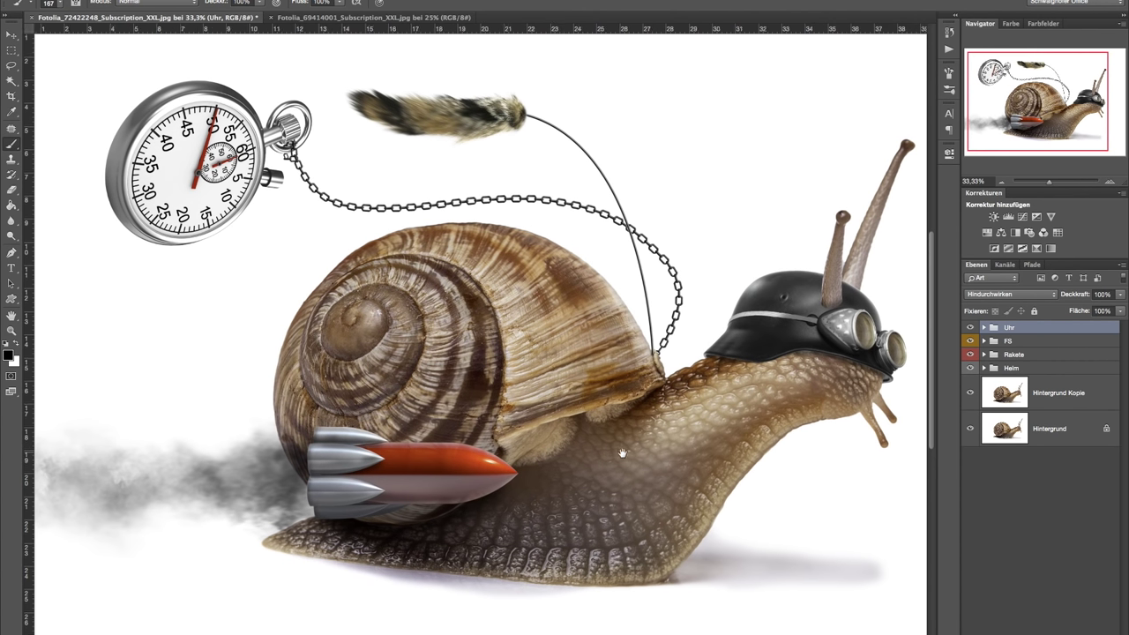
{"action": "left_click_drag", "start_coordinate": [504, 444], "coordinate": [686, 443]}
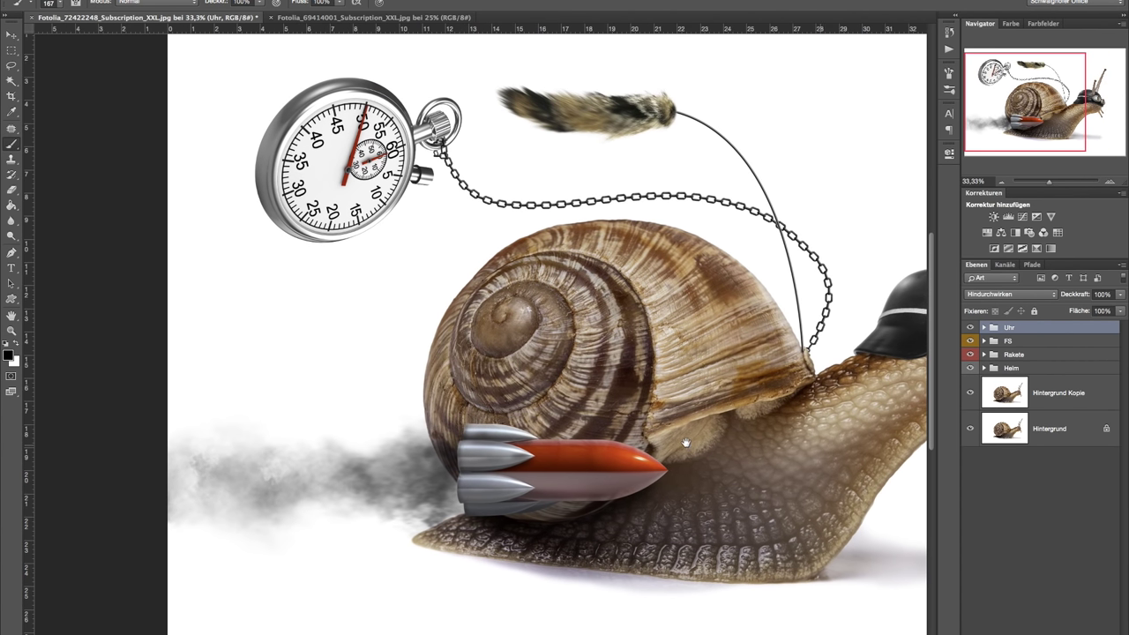
{"action": "left_click", "coordinate": [437, 18]}
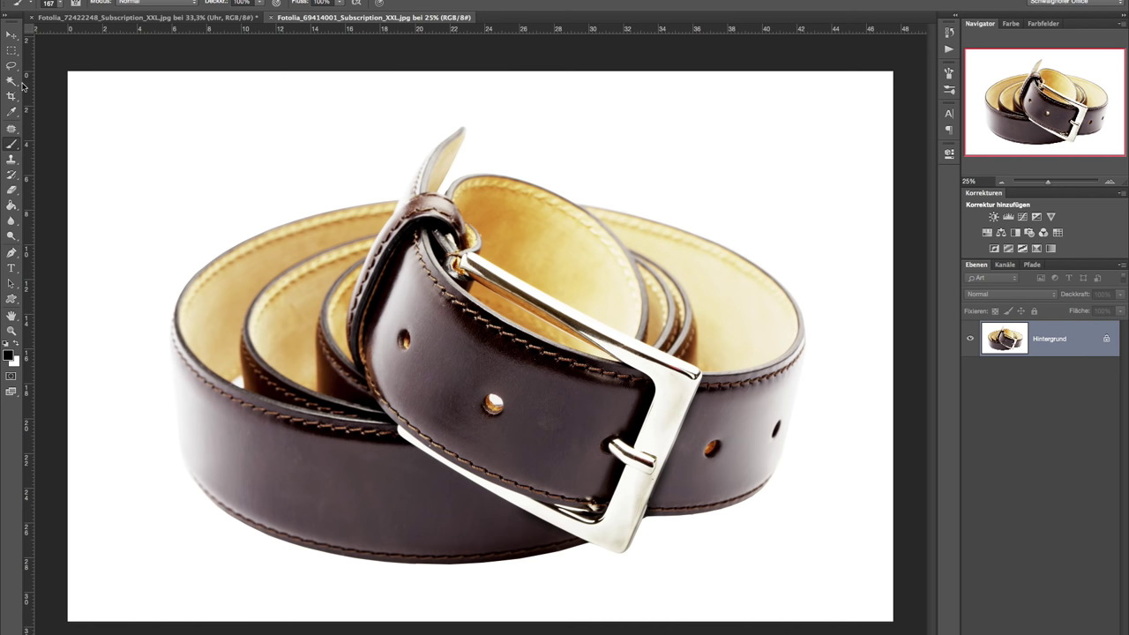
- Begin a pen path along the belt strap's edge, zoomed in on the buckle
{"action": "left_click", "coordinate": [13, 253]}
{"action": "key", "text": "ctrl+plus"}
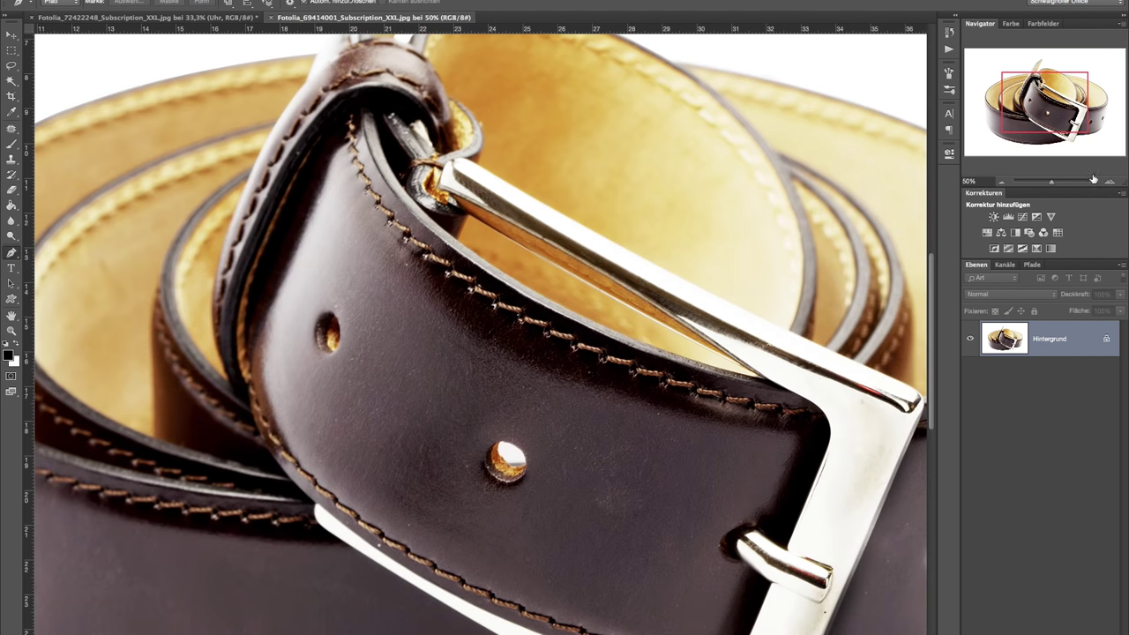
{"action": "mouse_move", "coordinate": [496, 330]}
{"action": "left_mouse_down"}
{"action": "mouse_move", "coordinate": [723, 217]}
{"action": "mouse_move", "coordinate": [621, 491]}
{"action": "left_mouse_up"}
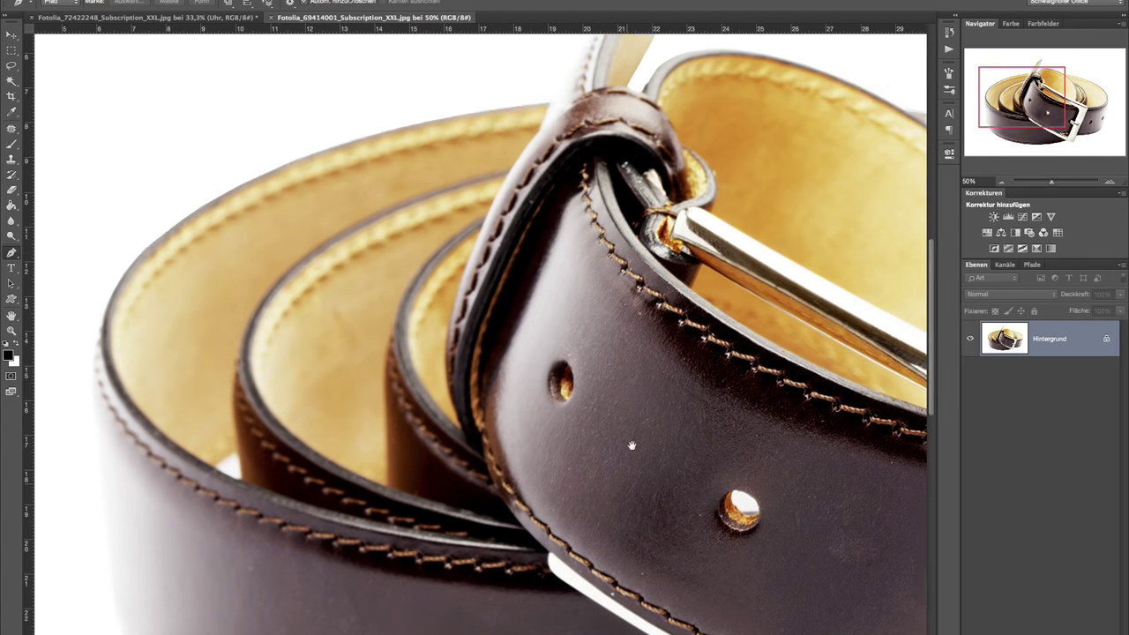
{"action": "left_click", "coordinate": [562, 218]}
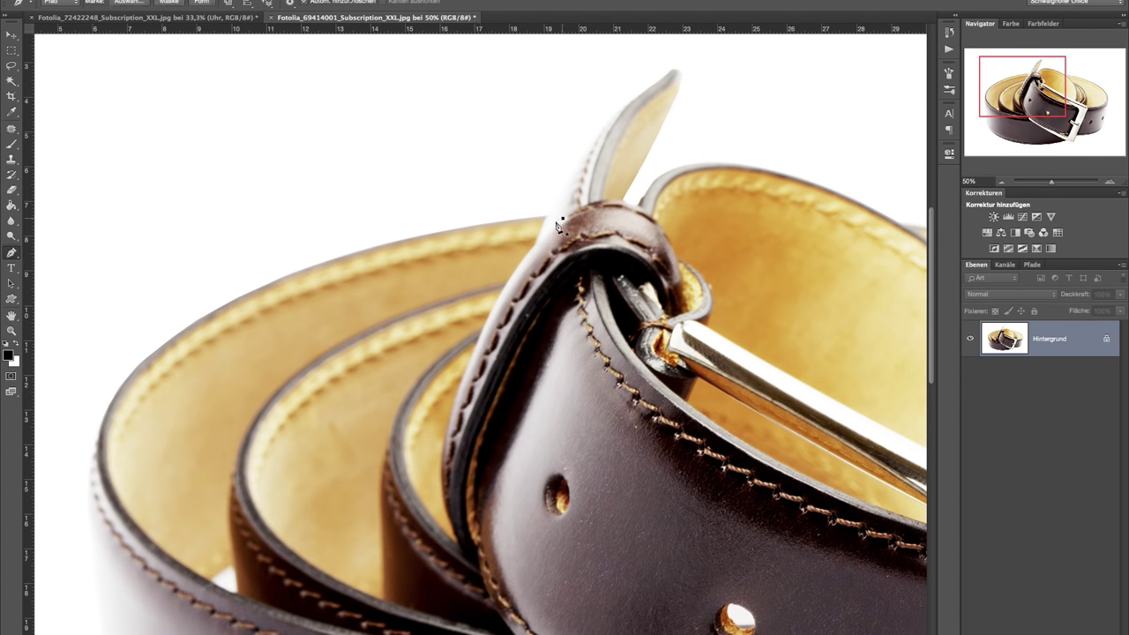
{"action": "left_click_drag", "start_coordinate": [458, 392], "coordinate": [425, 508]}
{"action": "left_click_drag", "start_coordinate": [452, 526], "coordinate": [459, 551]}
{"action": "left_click_drag", "start_coordinate": [507, 541], "coordinate": [430, 404]}
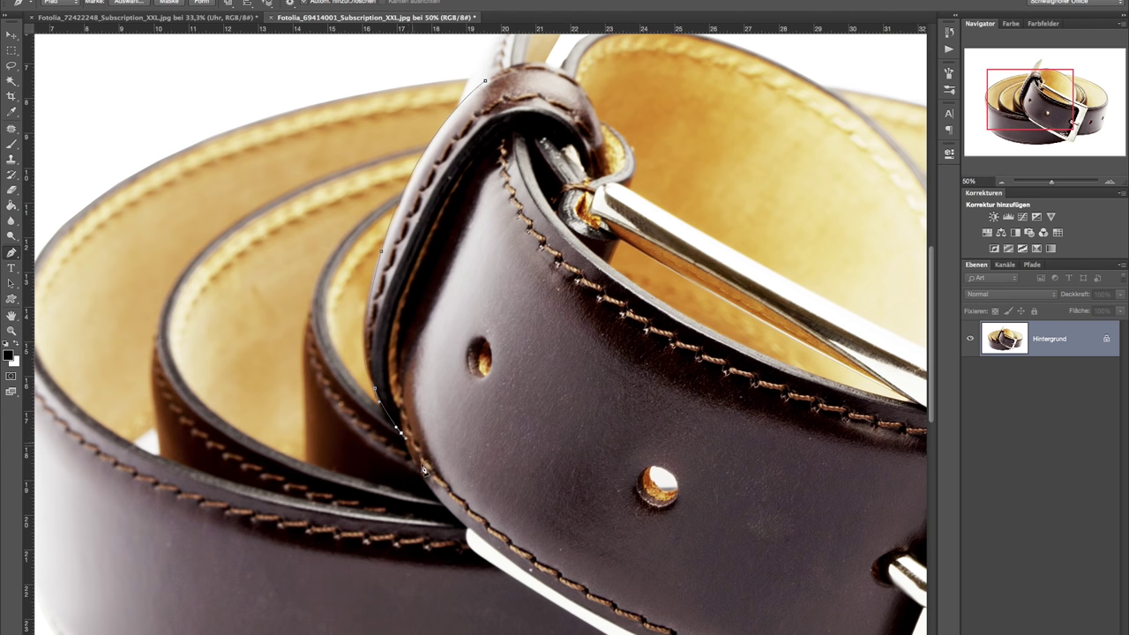
{"action": "left_click_drag", "start_coordinate": [433, 492], "coordinate": [468, 524]}
{"action": "scroll", "coordinate": [468, 524], "scroll_direction": "down", "scroll_amount": 5}
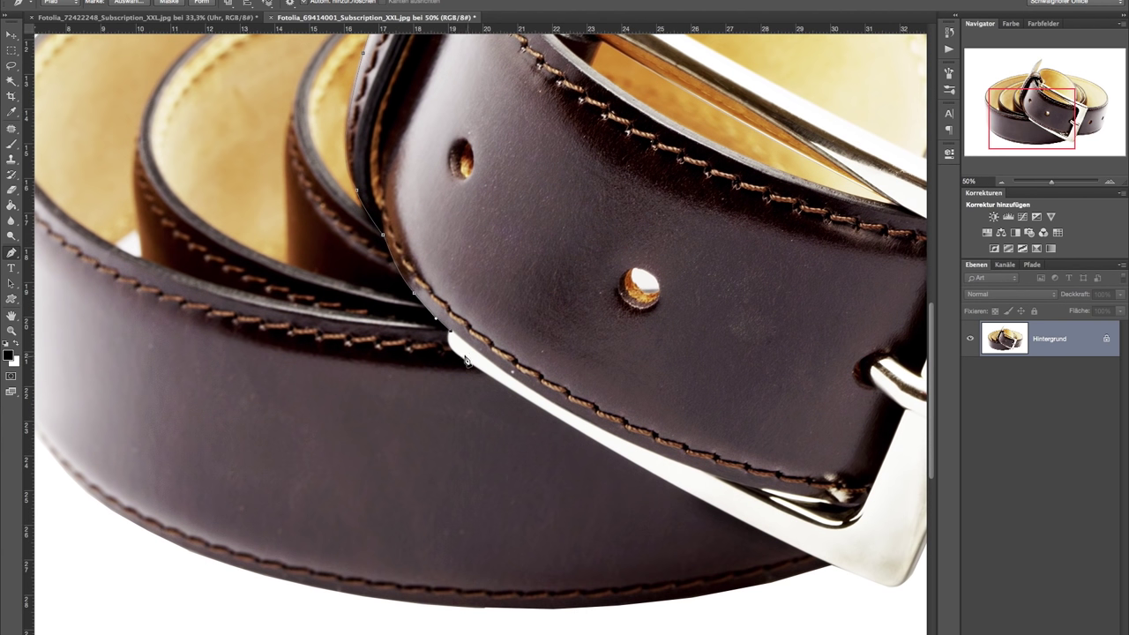
{"action": "left_click_drag", "start_coordinate": [467, 364], "coordinate": [474, 367]}
{"action": "scroll", "coordinate": [642, 471], "scroll_direction": "right", "scroll_amount": 8}
{"action": "scroll", "coordinate": [642, 472], "scroll_direction": "down", "scroll_amount": 3}
- Continue the path around the buckle corner and edge, undoing two misplaced points
{"action": "left_click_drag", "start_coordinate": [545, 460], "coordinate": [598, 479]}
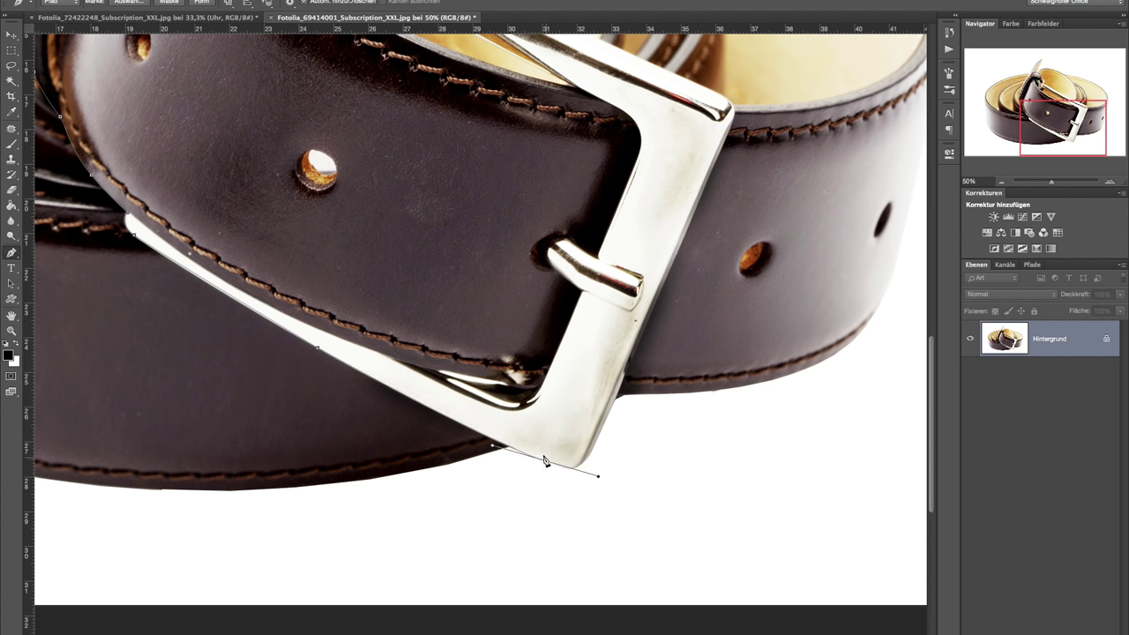
{"action": "left_click_drag", "start_coordinate": [579, 471], "coordinate": [606, 441]}
{"action": "left_click", "coordinate": [589, 458], "text": "alt"}
{"action": "left_click", "coordinate": [668, 275]}
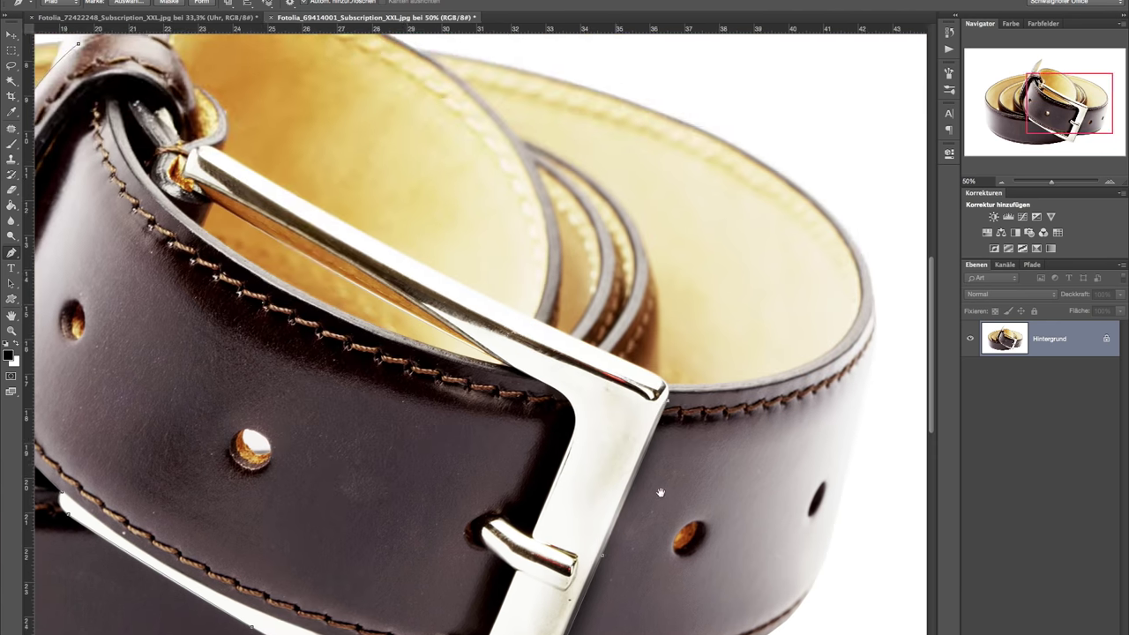
{"action": "scroll", "coordinate": [679, 379], "scroll_direction": "up", "scroll_amount": 5}
{"action": "left_click_drag", "start_coordinate": [649, 376], "coordinate": [626, 365]}
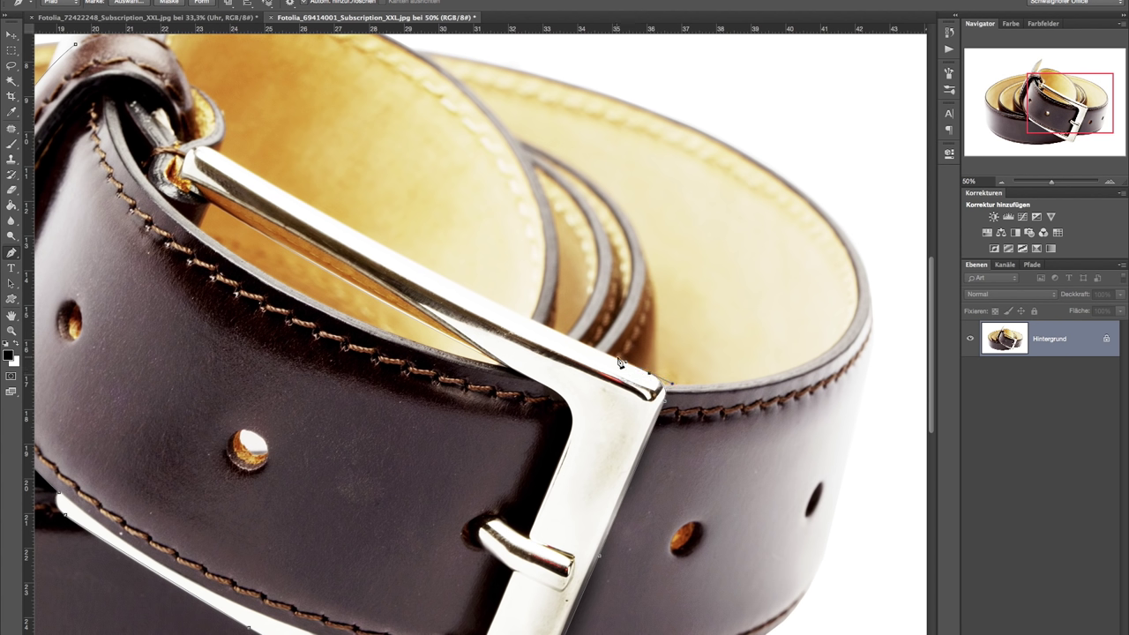
{"action": "left_click", "coordinate": [416, 266]}
{"action": "left_click_drag", "start_coordinate": [375, 200], "coordinate": [592, 345]}
{"action": "key", "text": "ctrl+z"}
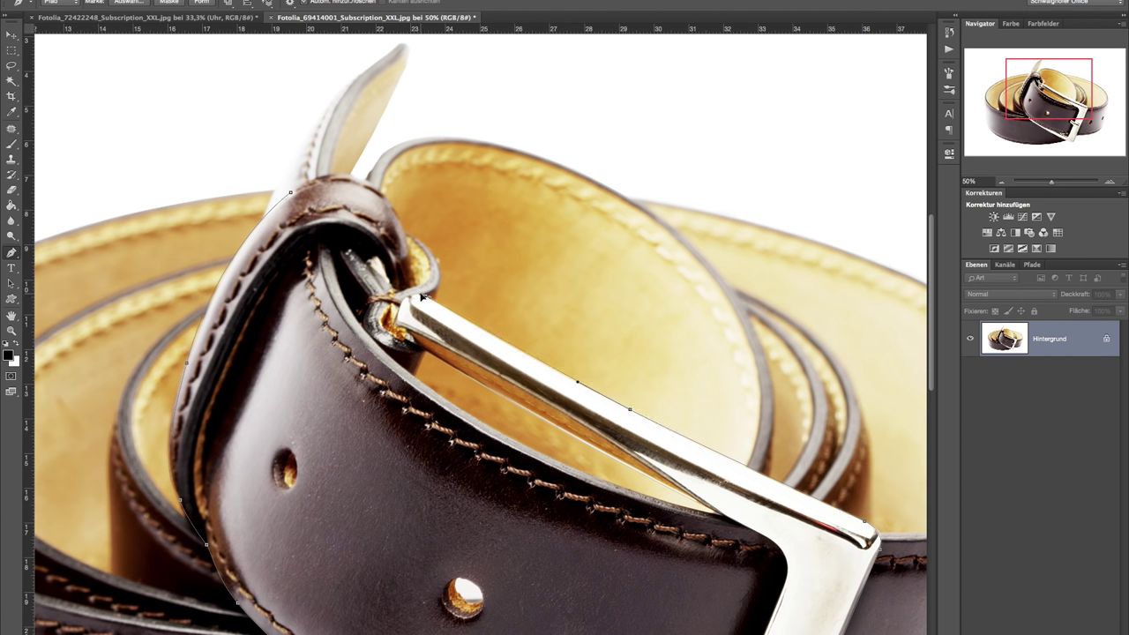
{"action": "key", "text": "ctrl+z"}
- Trace around the buckle pin and close the path with a curve around the belt loop
{"action": "left_click", "coordinate": [369, 261]}
{"action": "left_click", "coordinate": [377, 257]}
{"action": "left_click", "coordinate": [389, 276]}
{"action": "left_click", "coordinate": [392, 205]}
{"action": "left_click", "coordinate": [291, 192]}
{"action": "left_click_drag", "start_coordinate": [290, 192], "coordinate": [238, 242]}
{"action": "right_click", "coordinate": [411, 433]}
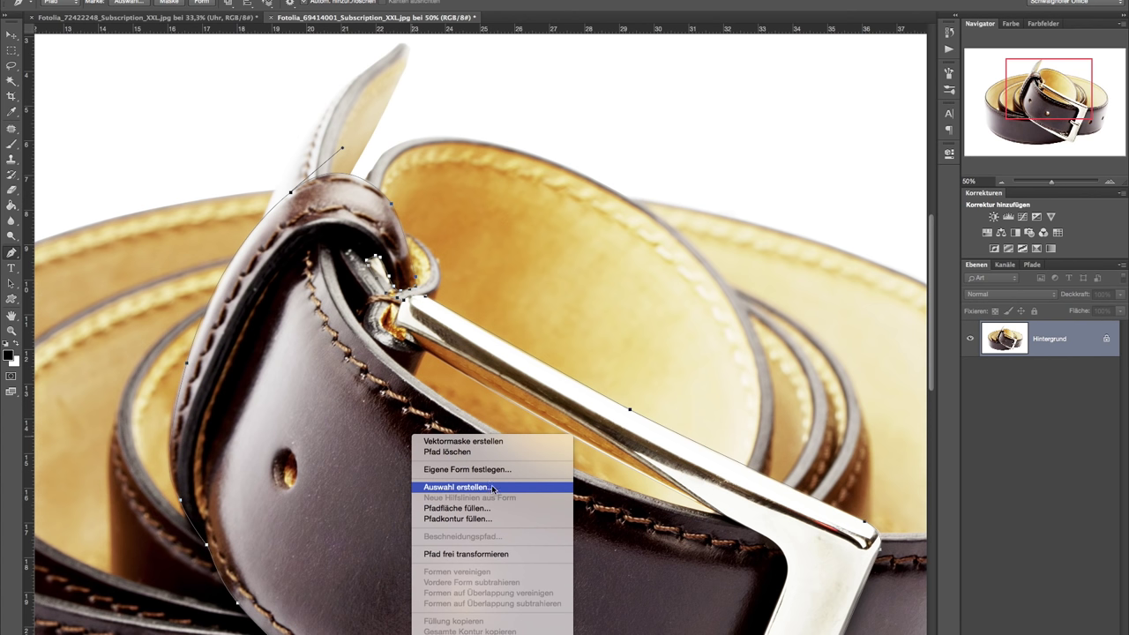
- Copy the path selection (0,3 px feather) to a new layer and hide the background
{"action": "left_click", "coordinate": [493, 489]}
{"action": "left_click", "coordinate": [657, 256]}
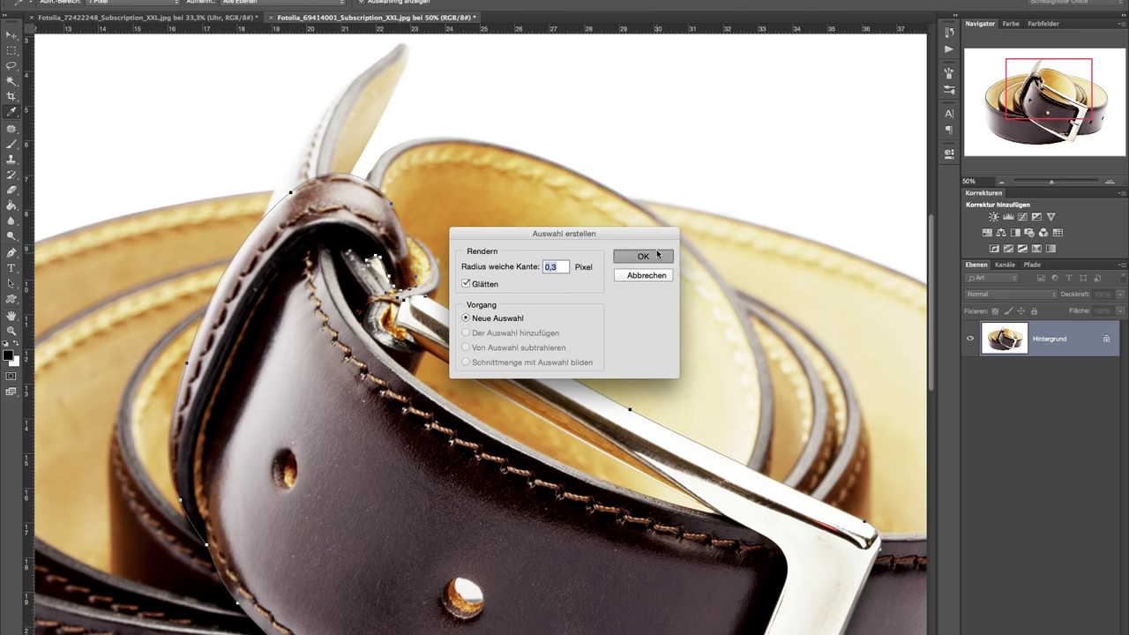
{"action": "key", "text": "ctrl+j"}
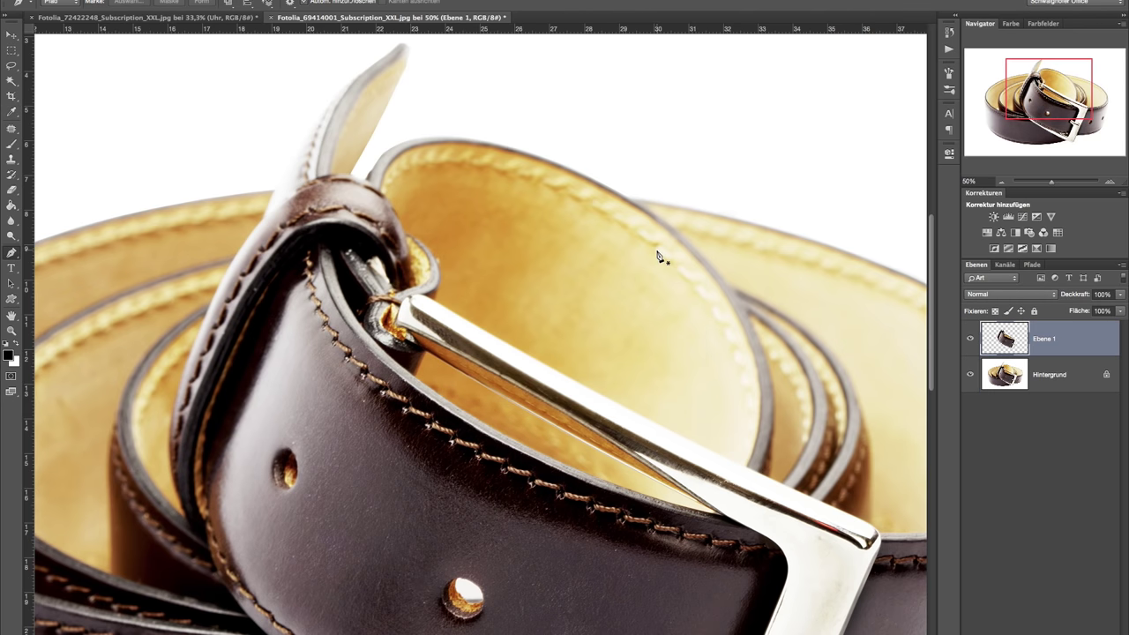
{"action": "left_click", "coordinate": [970, 338], "text": "alt"}
{"action": "scroll", "coordinate": [732, 255], "scroll_direction": "down", "scroll_amount": 5}
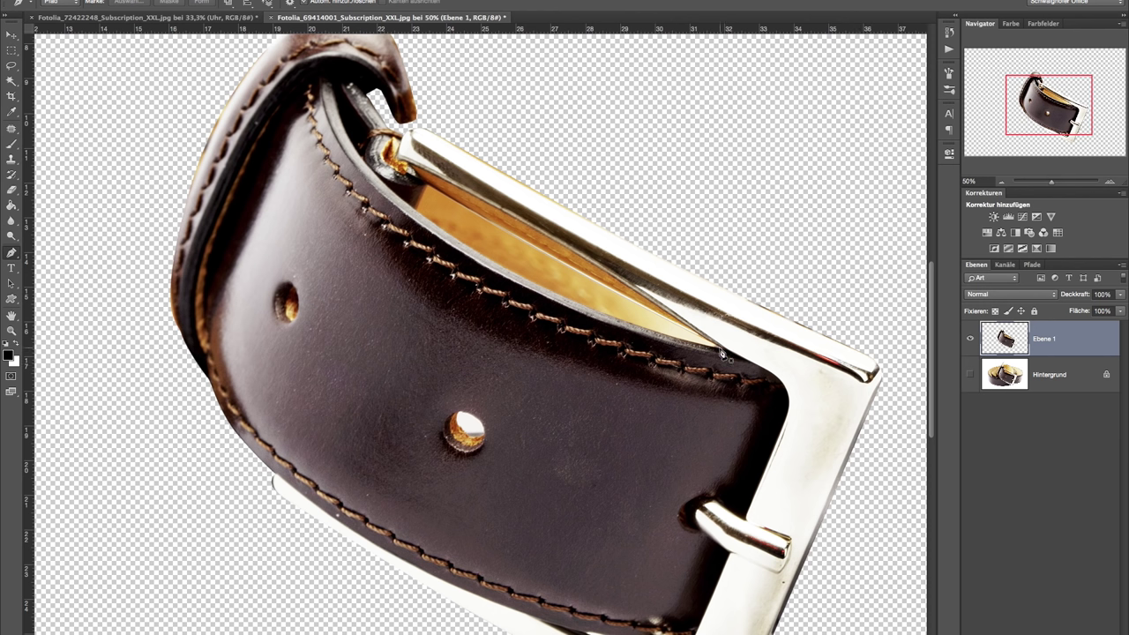
- Outline the buckle's inner gap with the pen and turn it into a selection
{"action": "left_click", "coordinate": [411, 206]}
{"action": "left_click_drag", "start_coordinate": [411, 206], "coordinate": [303, 115]}
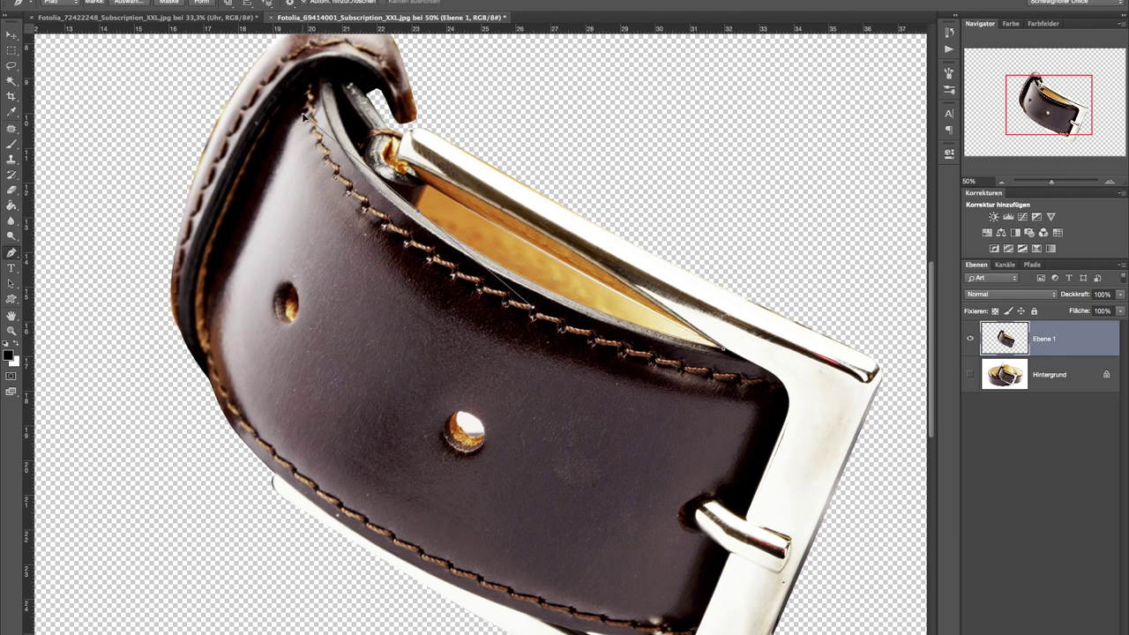
{"action": "left_click", "coordinate": [413, 208], "text": "alt"}
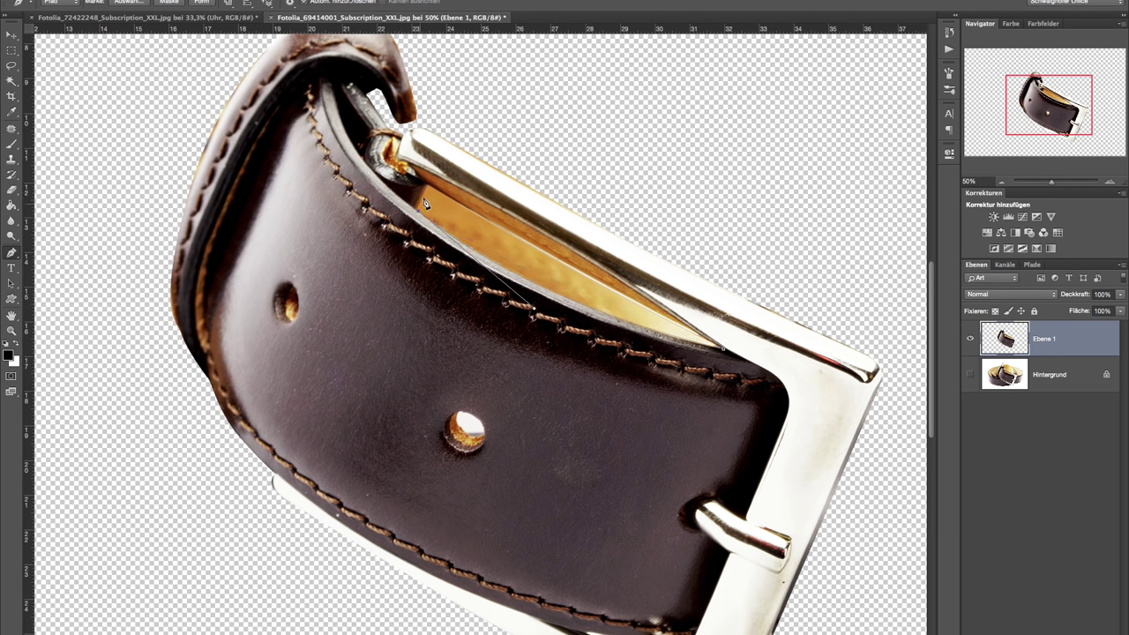
{"action": "left_click", "coordinate": [735, 357]}
{"action": "right_click", "coordinate": [617, 294]}
{"action": "left_click", "coordinate": [693, 346]}
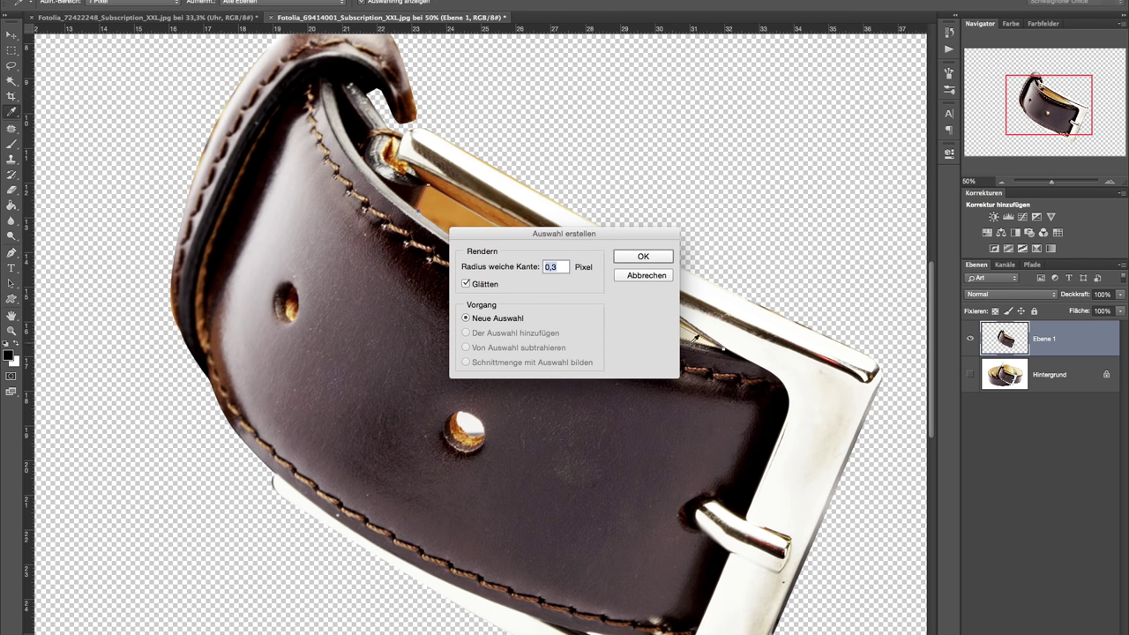
{"action": "key", "text": "Return"}
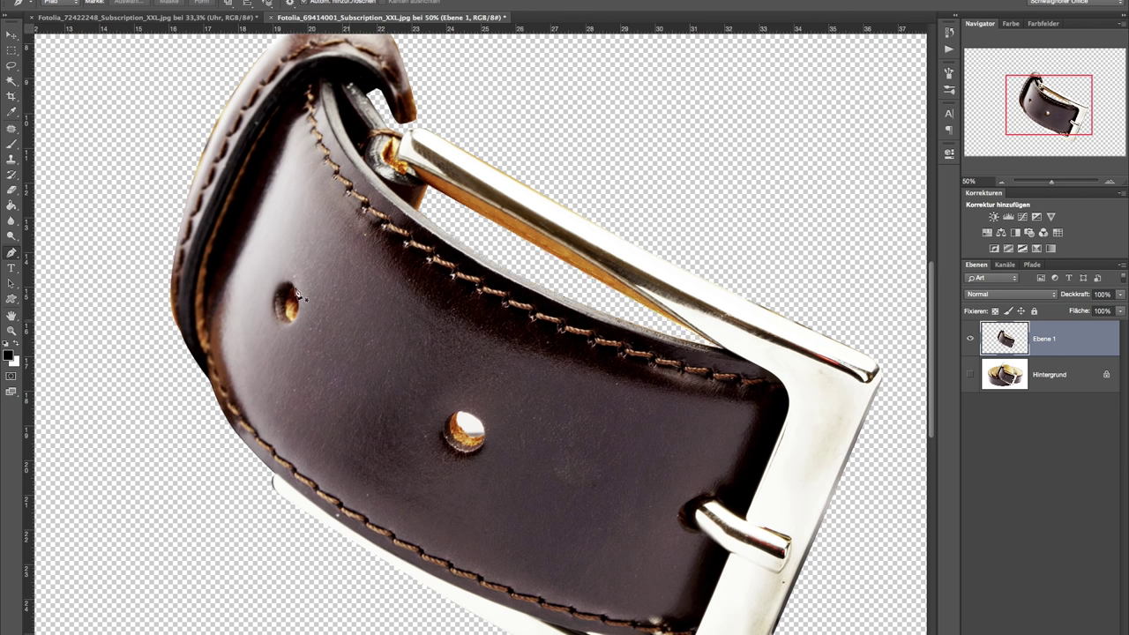
- Quick-select and delete the belt hole, then drag the belt layer into the snail document
{"action": "left_click", "coordinate": [11, 80]}
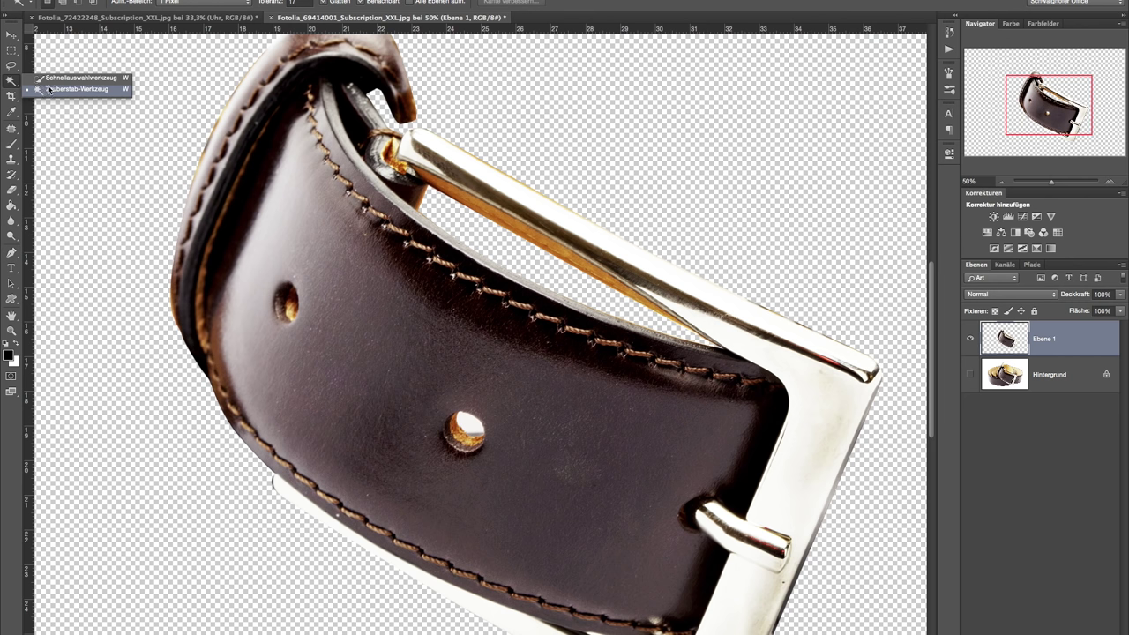
{"action": "left_click_drag", "start_coordinate": [474, 429], "coordinate": [460, 429]}
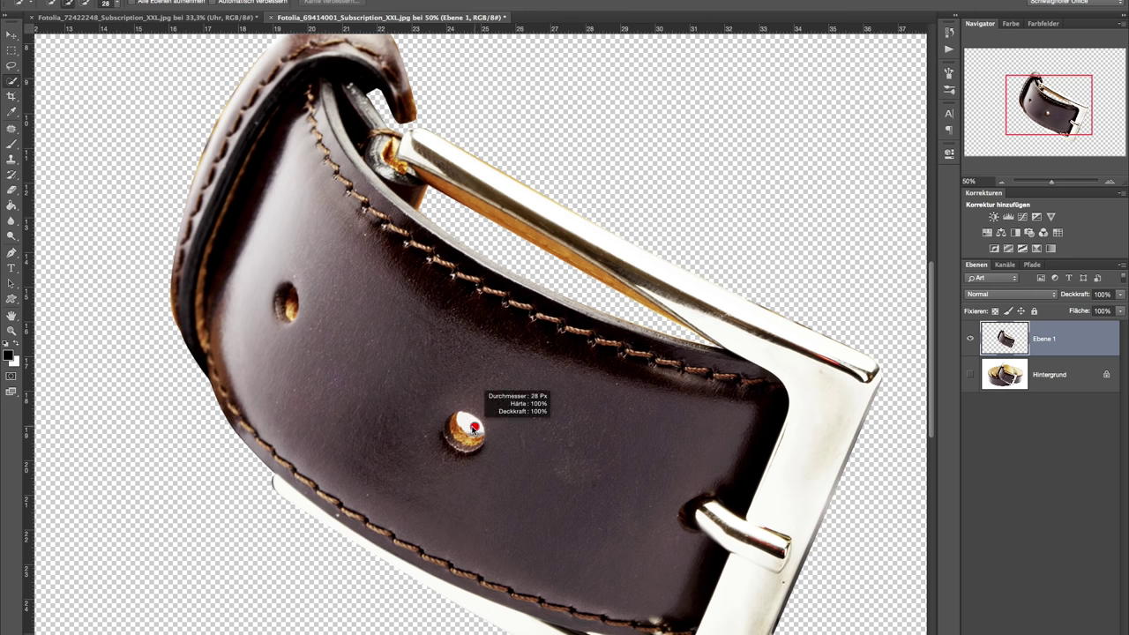
{"action": "left_click", "coordinate": [475, 432]}
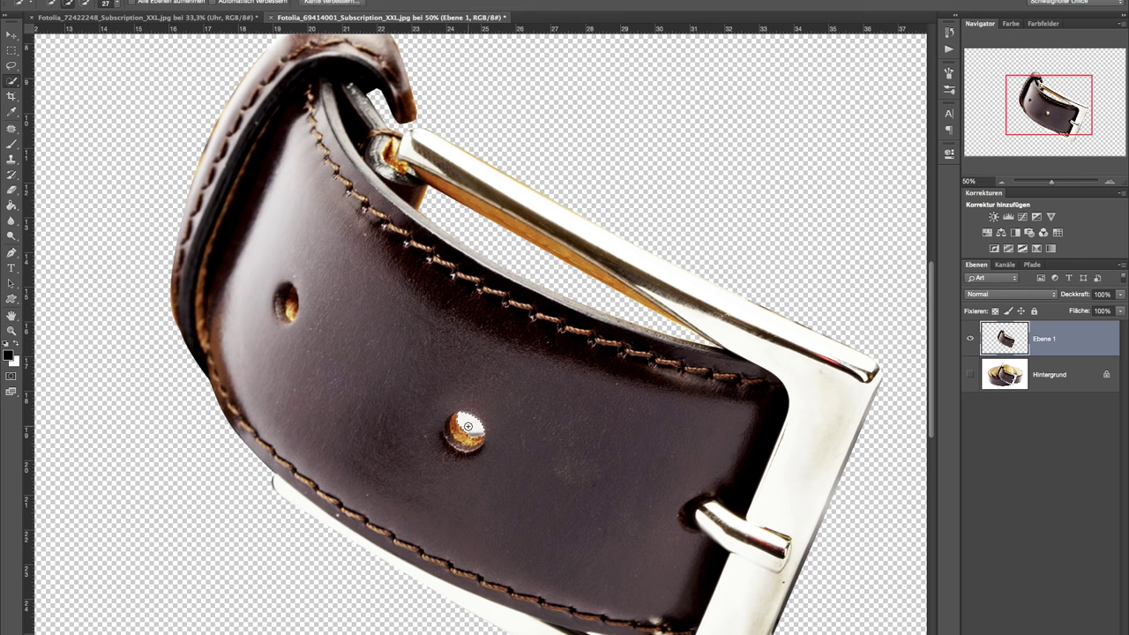
{"action": "key", "text": "Delete"}
{"action": "key", "text": "ctrl+d"}
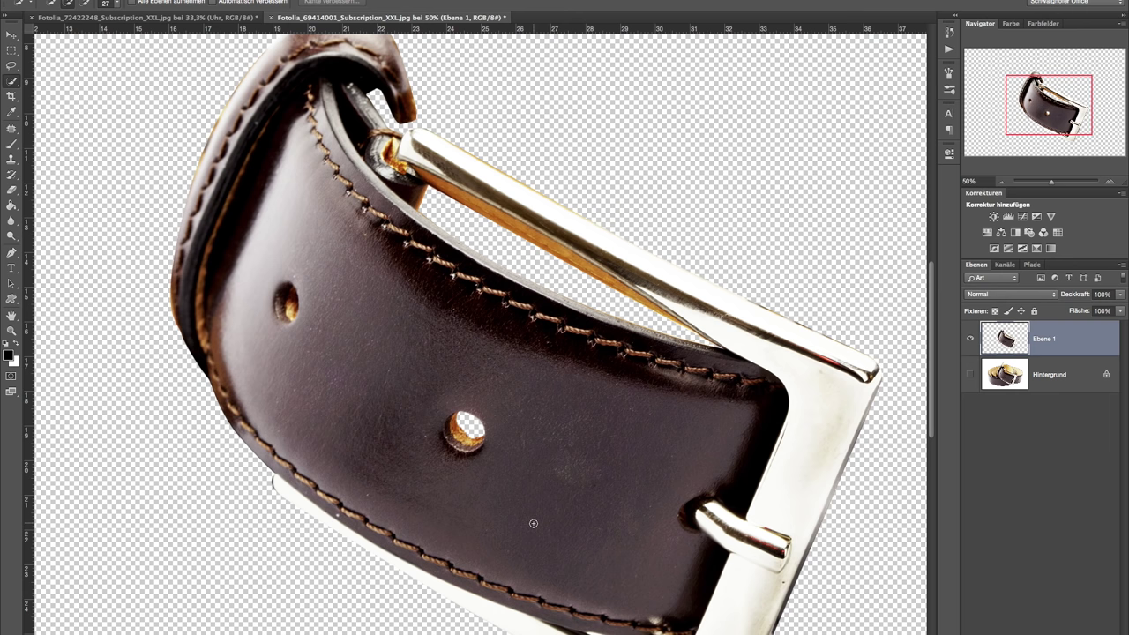
{"action": "left_click", "coordinate": [998, 179]}
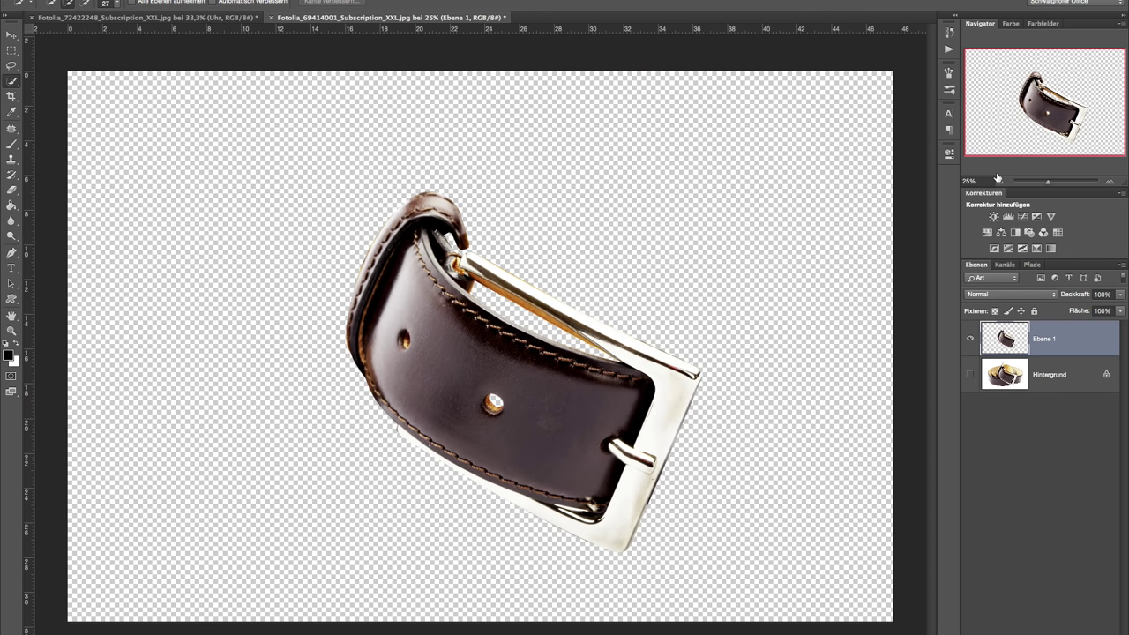
{"action": "left_click", "coordinate": [20, 34]}
{"action": "mouse_move", "coordinate": [406, 275]}
{"action": "left_mouse_down"}
{"action": "mouse_move", "coordinate": [244, 60]}
{"action": "mouse_move", "coordinate": [379, 344]}
{"action": "left_mouse_up"}
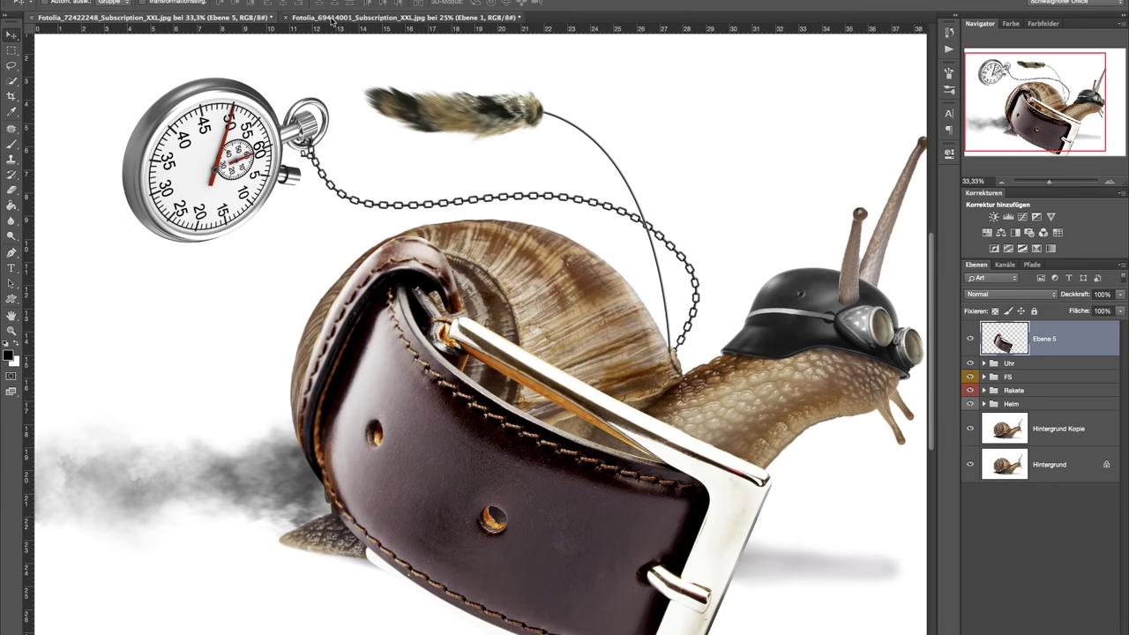
- Close the belt photo unsaved, then rotate, shrink and place the belt over the red rocket body
{"action": "left_click", "coordinate": [286, 20]}
{"action": "left_click", "coordinate": [459, 212]}
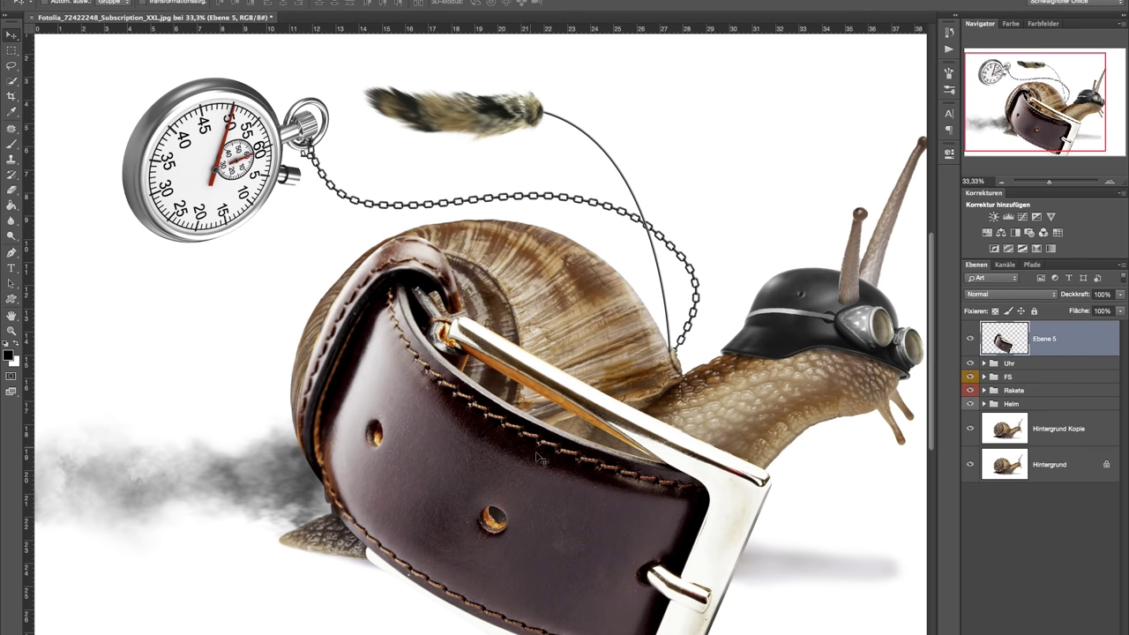
{"action": "key", "text": "ctrl+t"}
{"action": "mouse_move", "coordinate": [823, 424]}
{"action": "left_mouse_down"}
{"action": "mouse_move", "coordinate": [854, 444]}
{"action": "mouse_move", "coordinate": [640, 472]}
{"action": "left_mouse_up"}
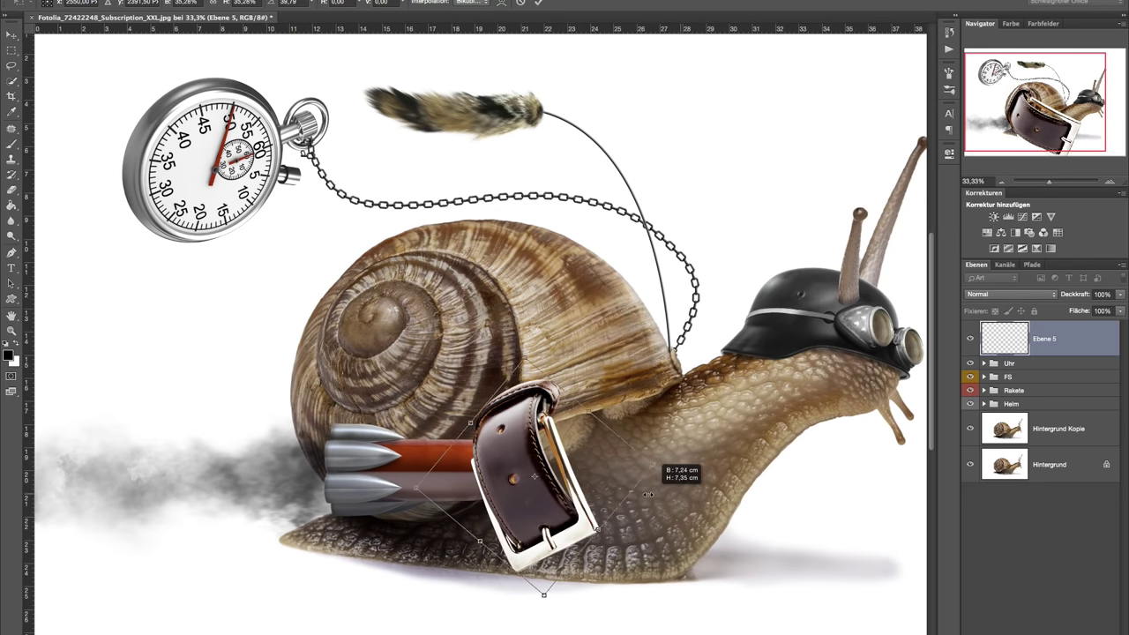
{"action": "mouse_move", "coordinate": [556, 477]}
{"action": "left_mouse_down"}
{"action": "mouse_move", "coordinate": [508, 477]}
{"action": "mouse_move", "coordinate": [565, 459]}
{"action": "mouse_move", "coordinate": [510, 470]}
{"action": "left_mouse_up"}
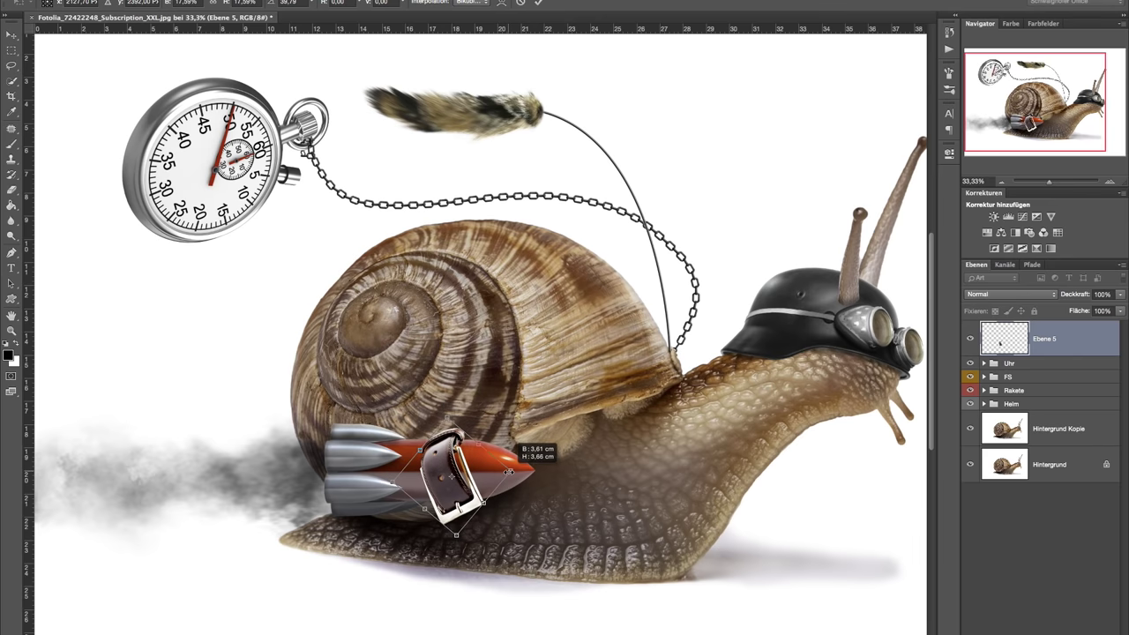
{"action": "left_click", "coordinate": [1110, 183]}
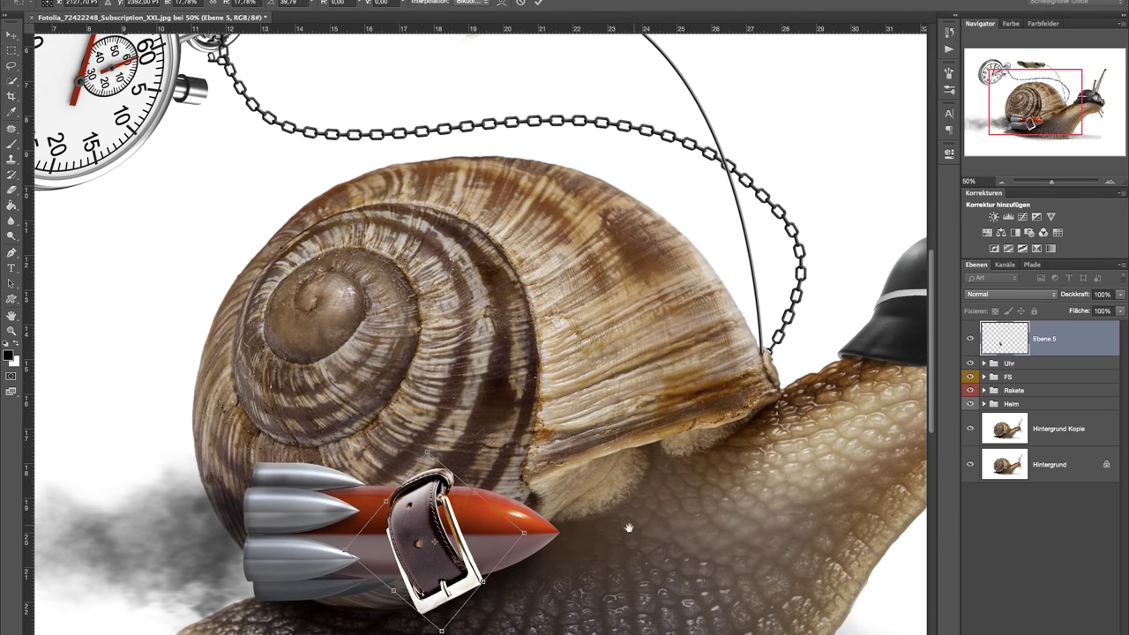
{"action": "left_click_drag", "start_coordinate": [625, 529], "coordinate": [665, 397]}
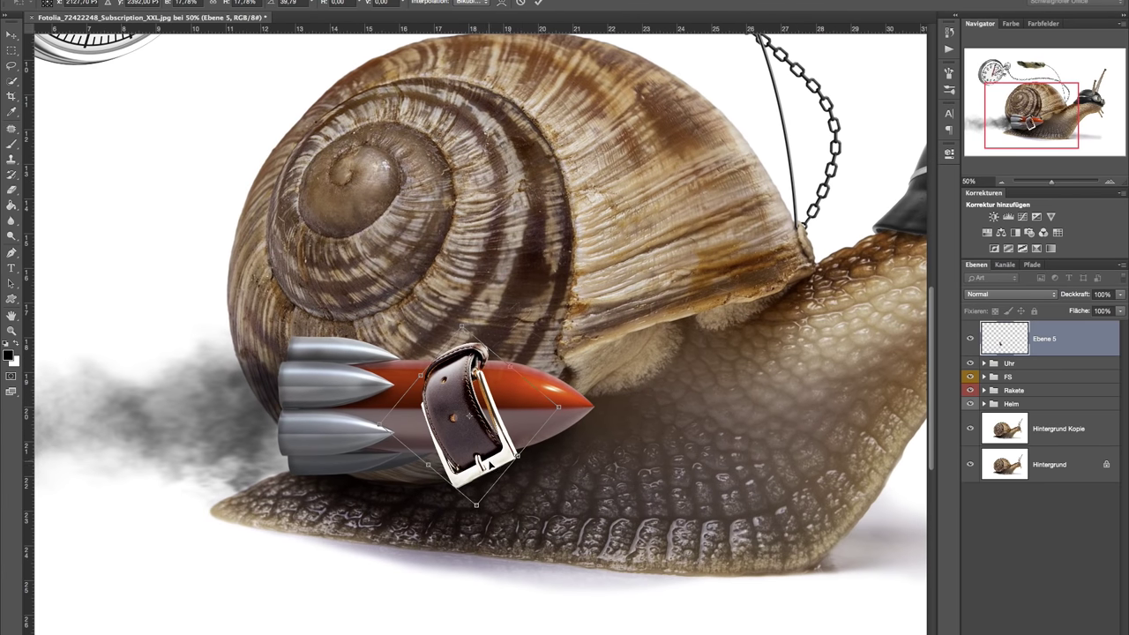
{"action": "left_click_drag", "start_coordinate": [488, 463], "coordinate": [456, 479]}
{"action": "left_click_drag", "start_coordinate": [556, 422], "coordinate": [573, 445]}
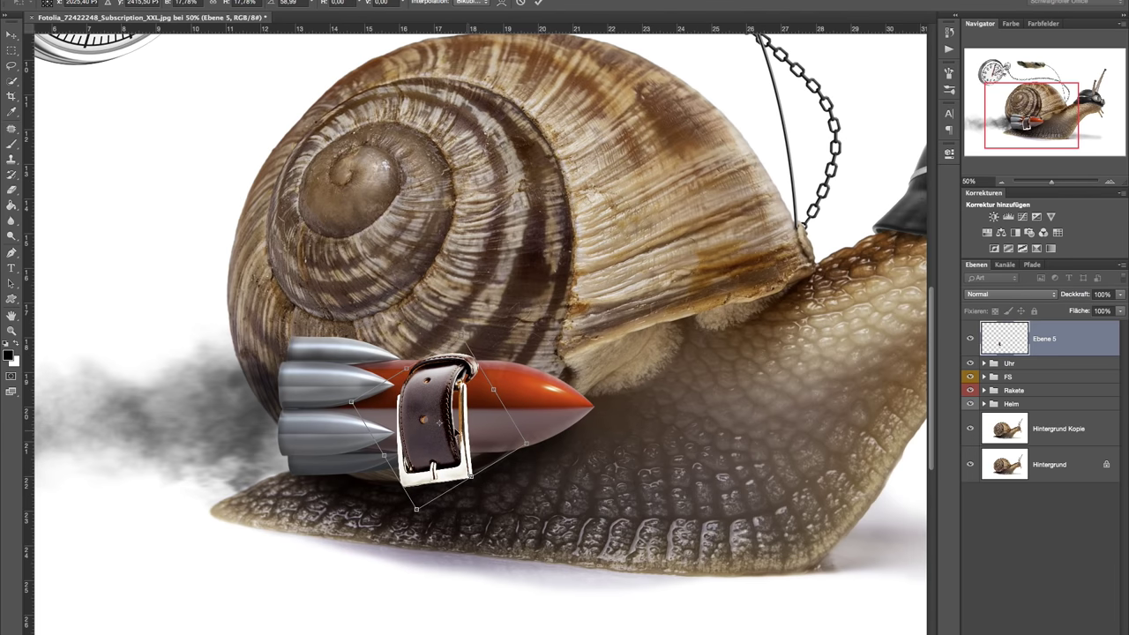
{"action": "left_click_drag", "start_coordinate": [439, 424], "coordinate": [442, 417]}
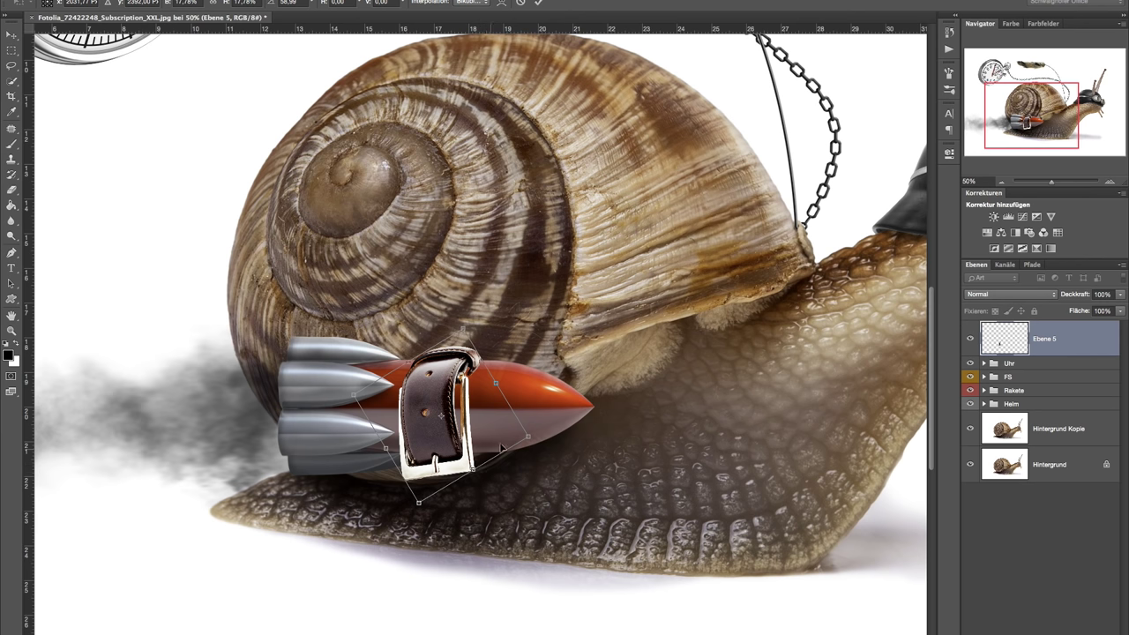
{"action": "left_click_drag", "start_coordinate": [567, 413], "coordinate": [557, 429]}
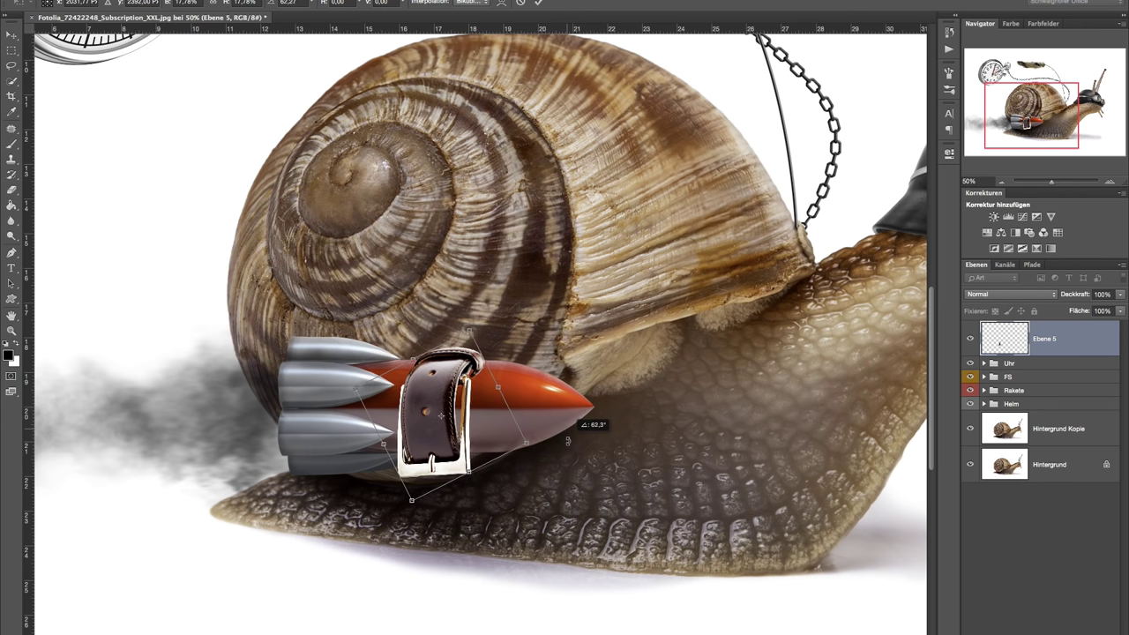
{"action": "left_click_drag", "start_coordinate": [448, 423], "coordinate": [452, 424]}
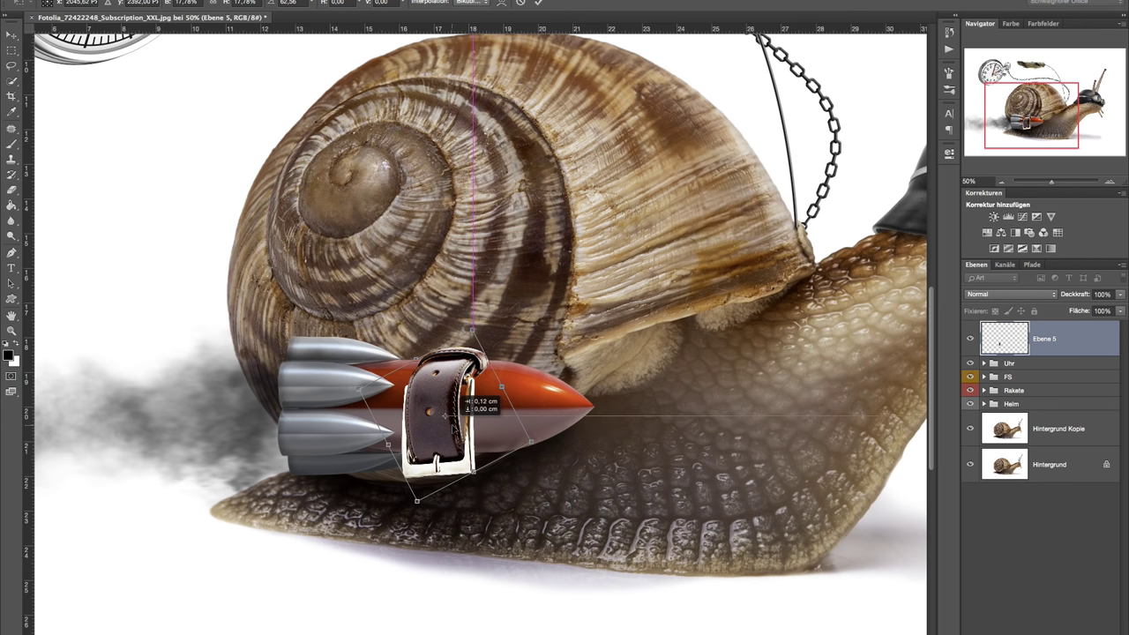
{"action": "key", "text": "Return"}
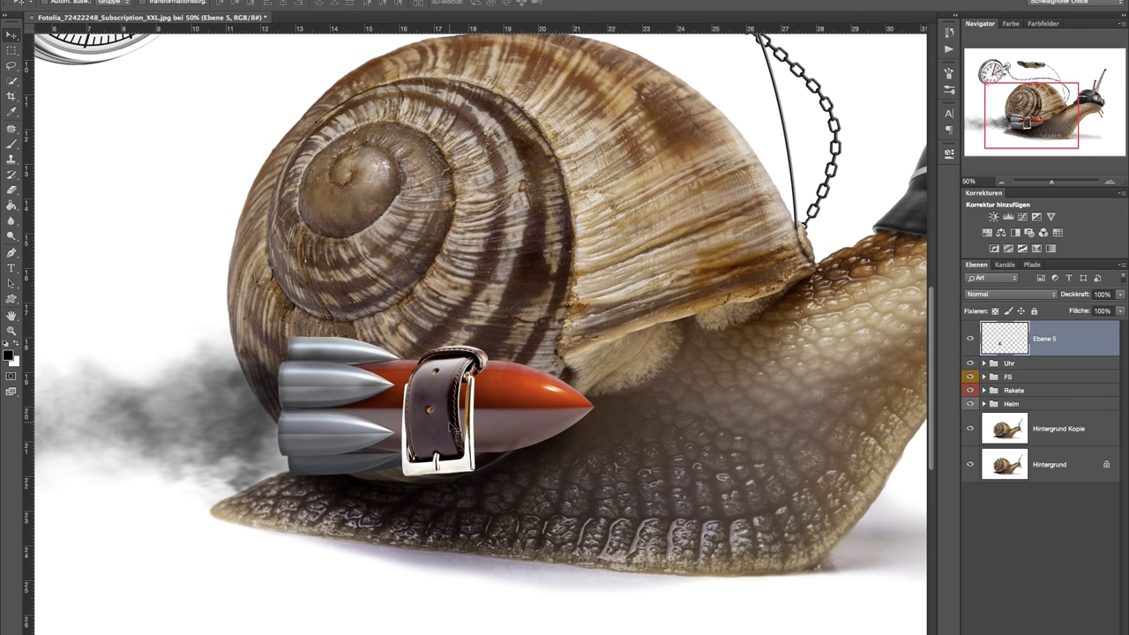
- Nudge the belt right and squash it vertically to about 91% height
{"action": "key", "text": "Right"}
{"action": "key", "text": "Right"}
{"action": "key", "text": "ctrl+t"}
{"action": "left_click_drag", "start_coordinate": [445, 475], "coordinate": [444, 466]}
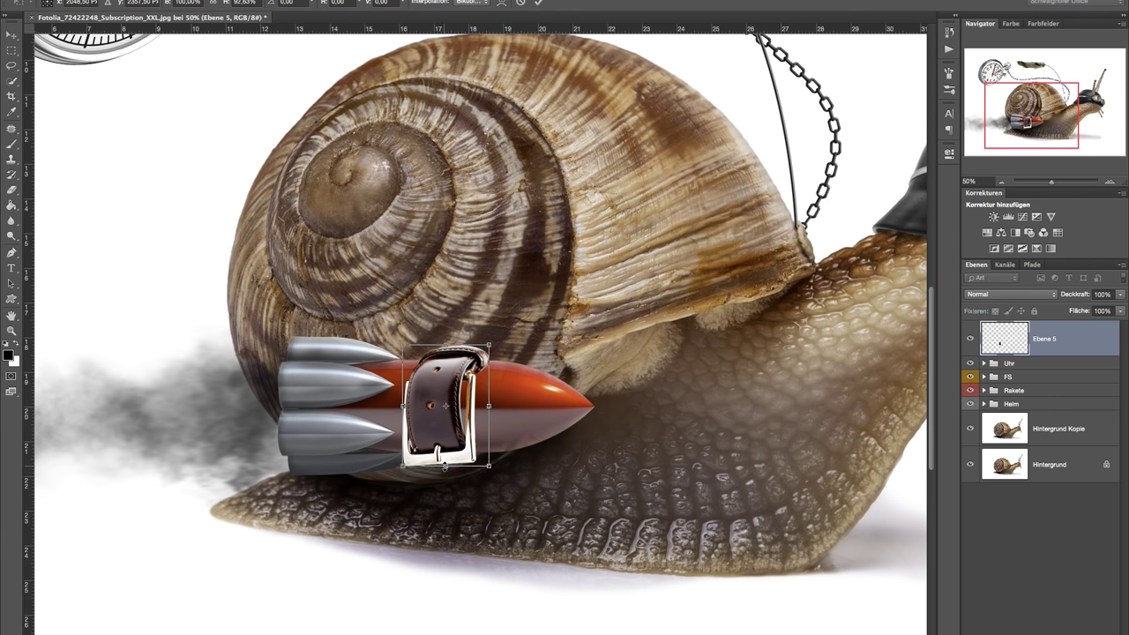
{"action": "left_click_drag", "start_coordinate": [445, 341], "coordinate": [446, 345]}
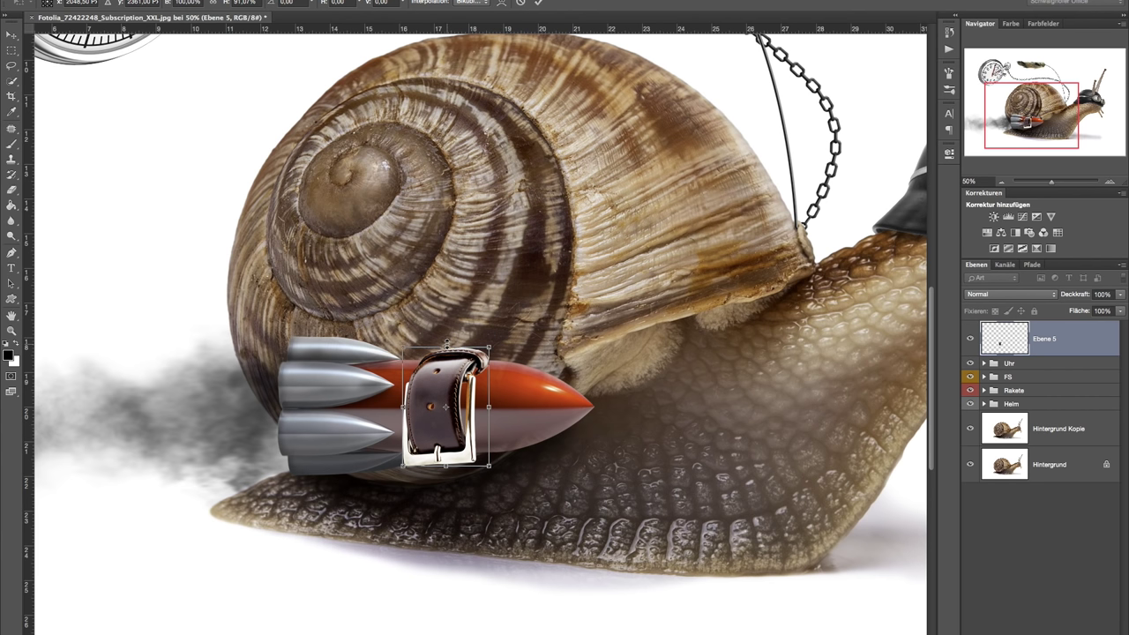
{"action": "left_click_drag", "start_coordinate": [446, 344], "coordinate": [446, 349]}
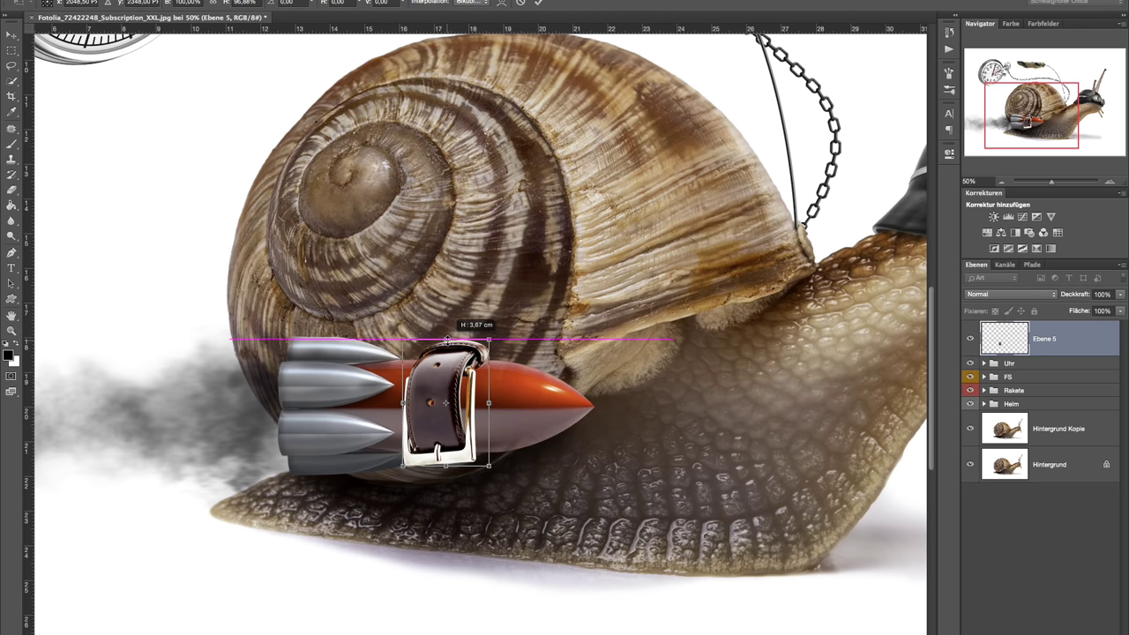
{"action": "left_click_drag", "start_coordinate": [445, 470], "coordinate": [445, 466]}
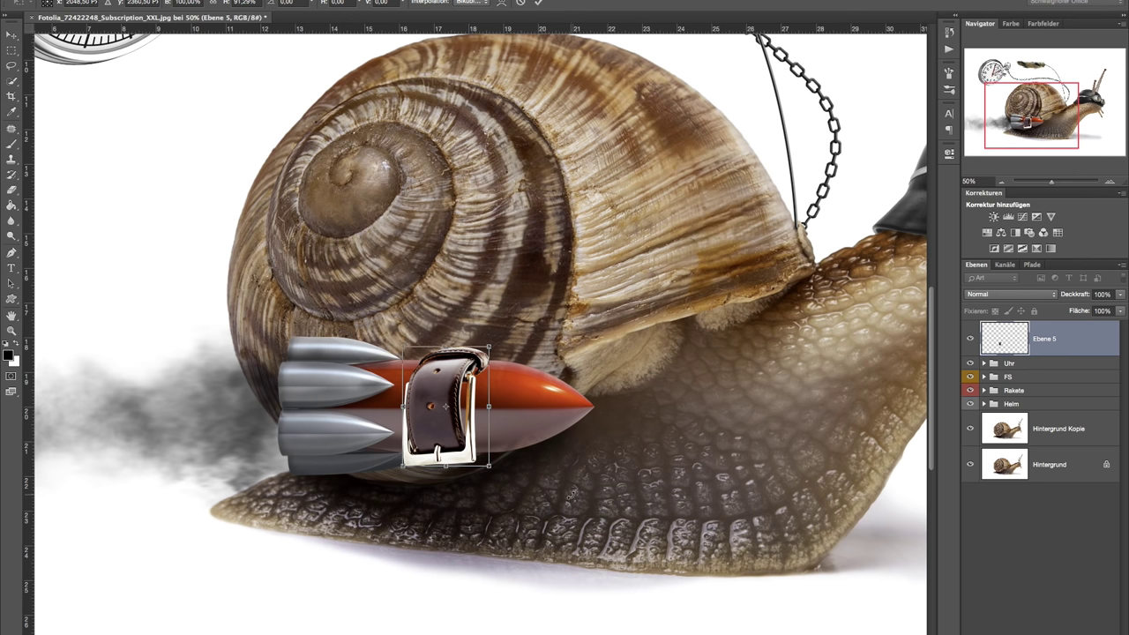
{"action": "key", "text": "Return"}
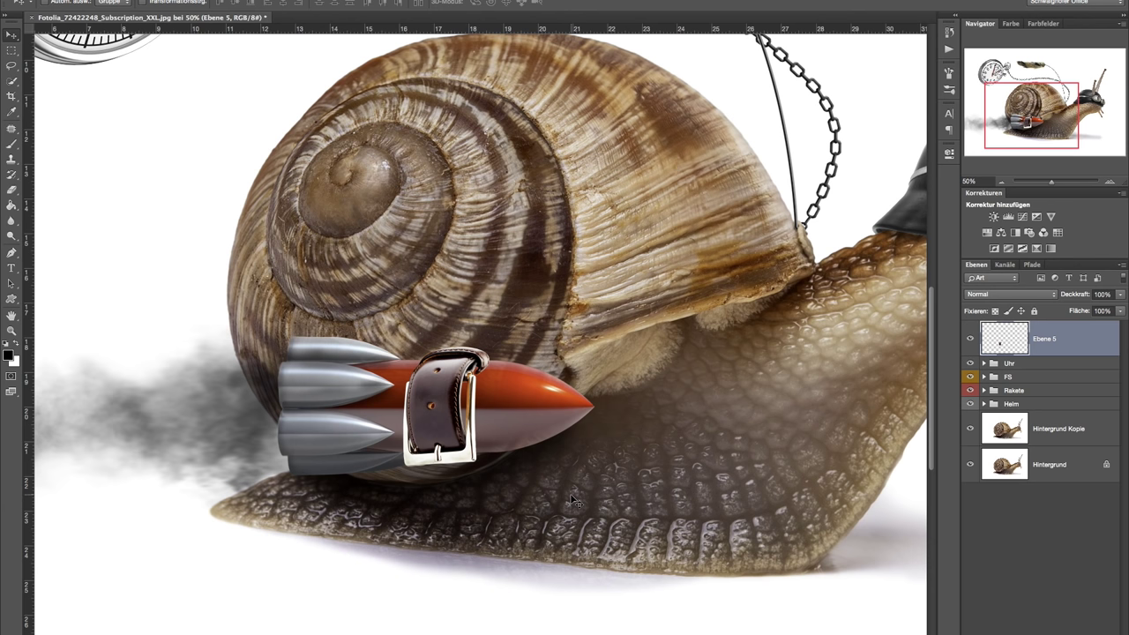
- Add a Levels adjustment clipped to the belt layer Ebene 5
{"action": "left_click", "coordinate": [1008, 216]}
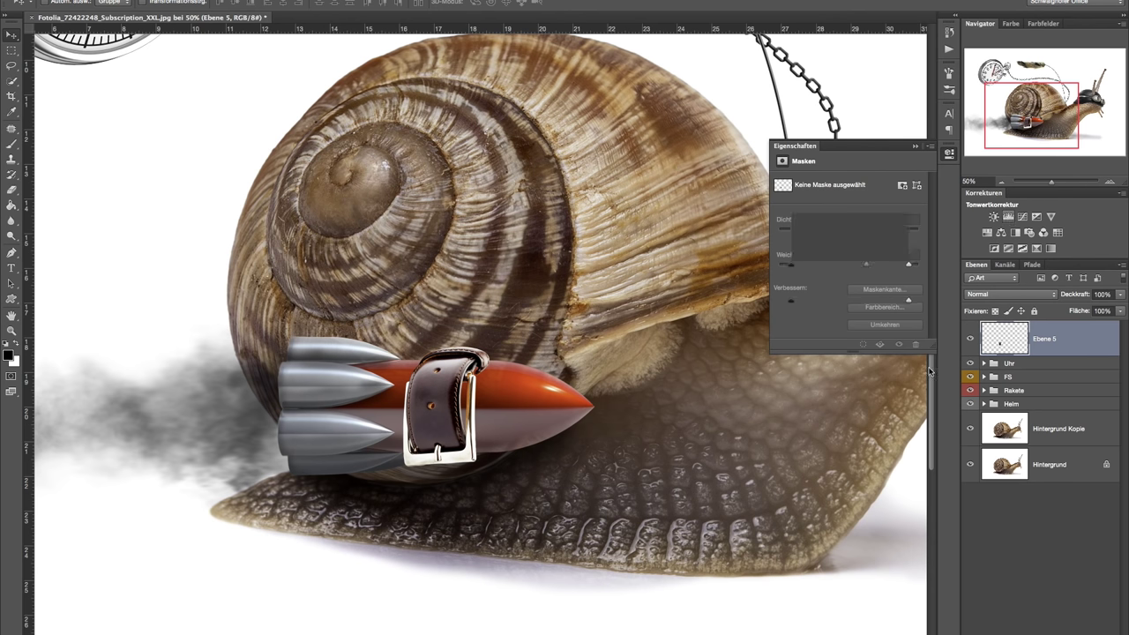
{"action": "left_click", "coordinate": [858, 343]}
{"action": "left_click", "coordinate": [1058, 399]}
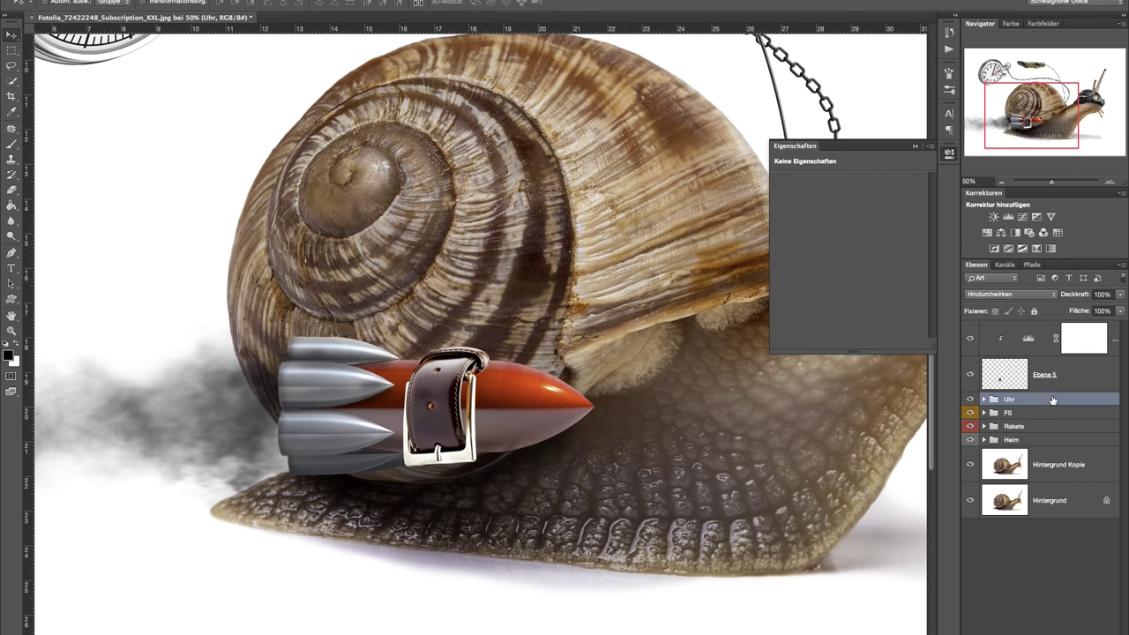
- Add a second Levels above Uhr with output white lowered to 147, and invert its mask to black
{"action": "left_click", "coordinate": [1008, 216]}
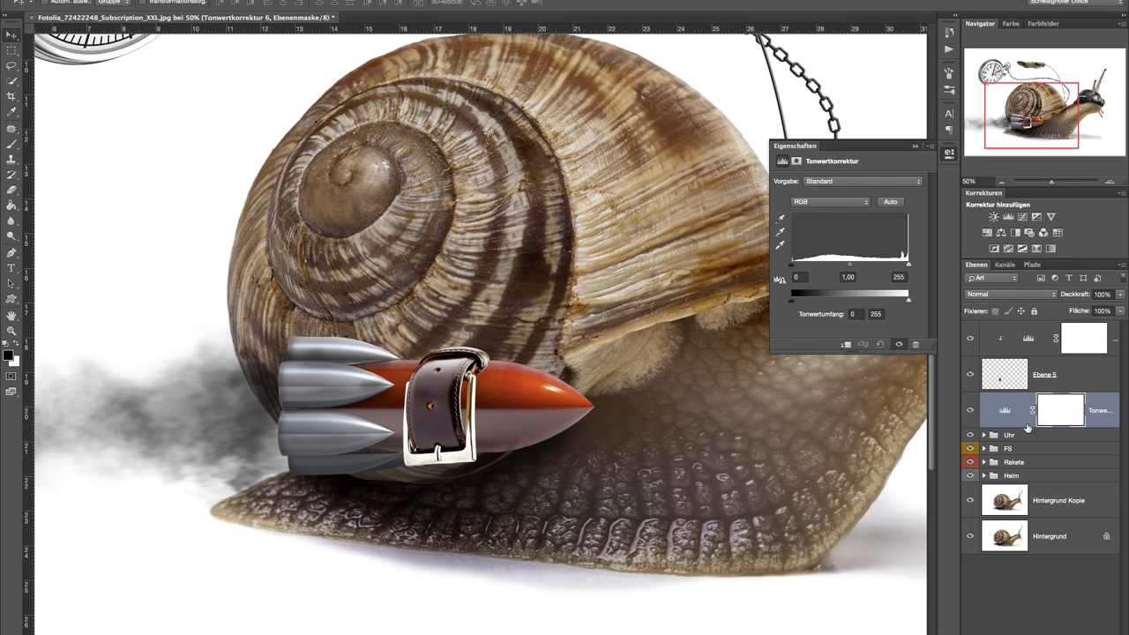
{"action": "left_click", "coordinate": [1018, 411]}
{"action": "left_click_drag", "start_coordinate": [907, 302], "coordinate": [860, 301]}
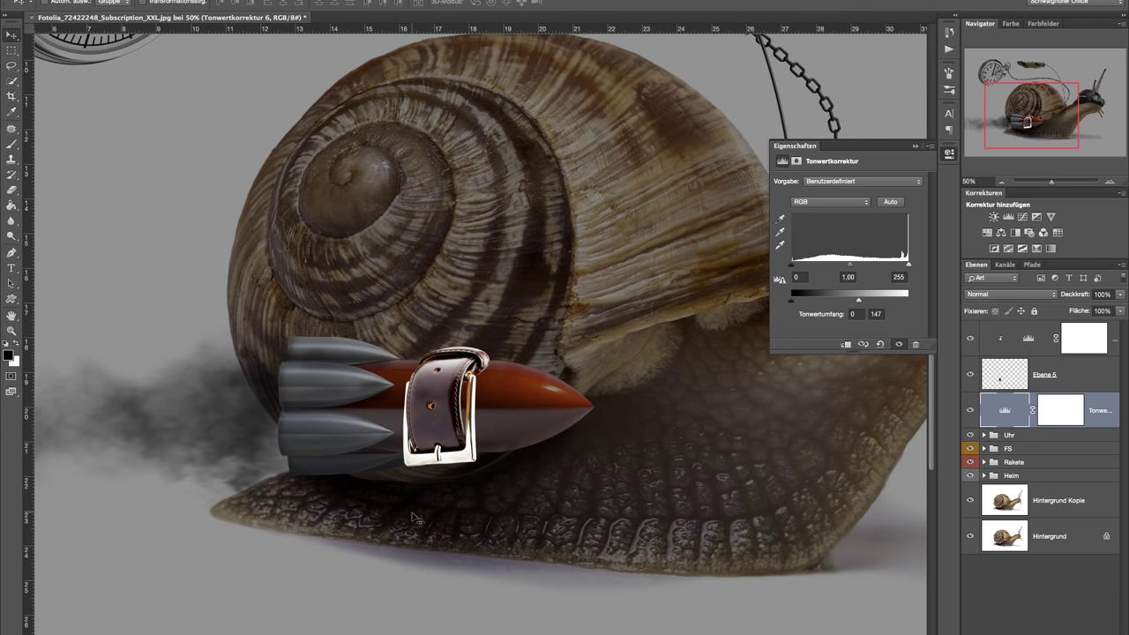
{"action": "left_click", "coordinate": [915, 147]}
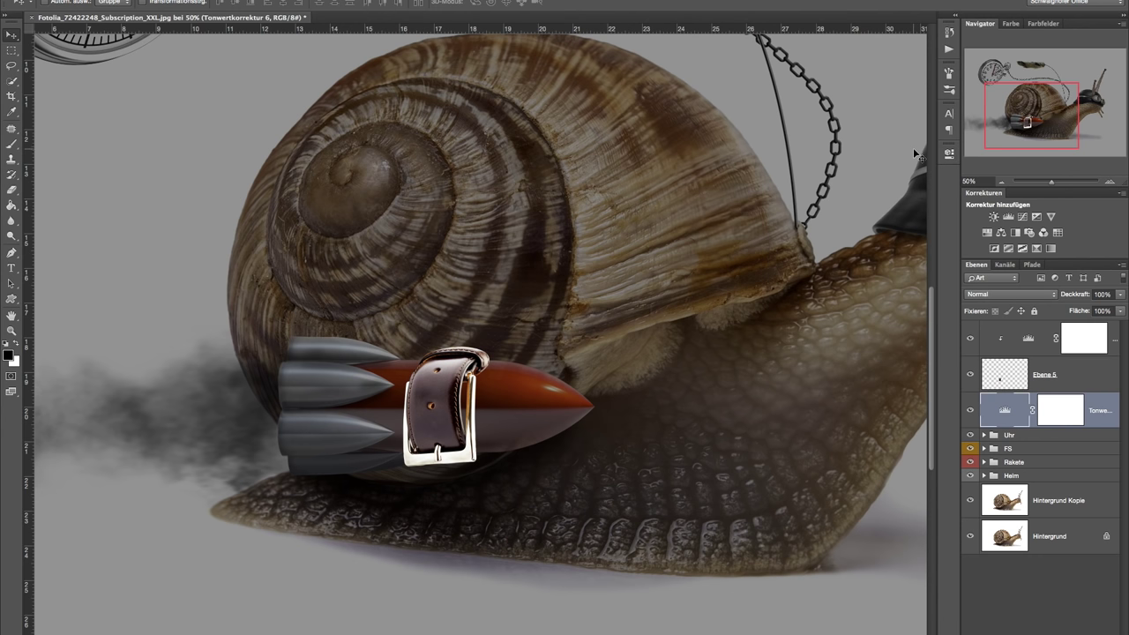
{"action": "left_click", "coordinate": [1053, 414]}
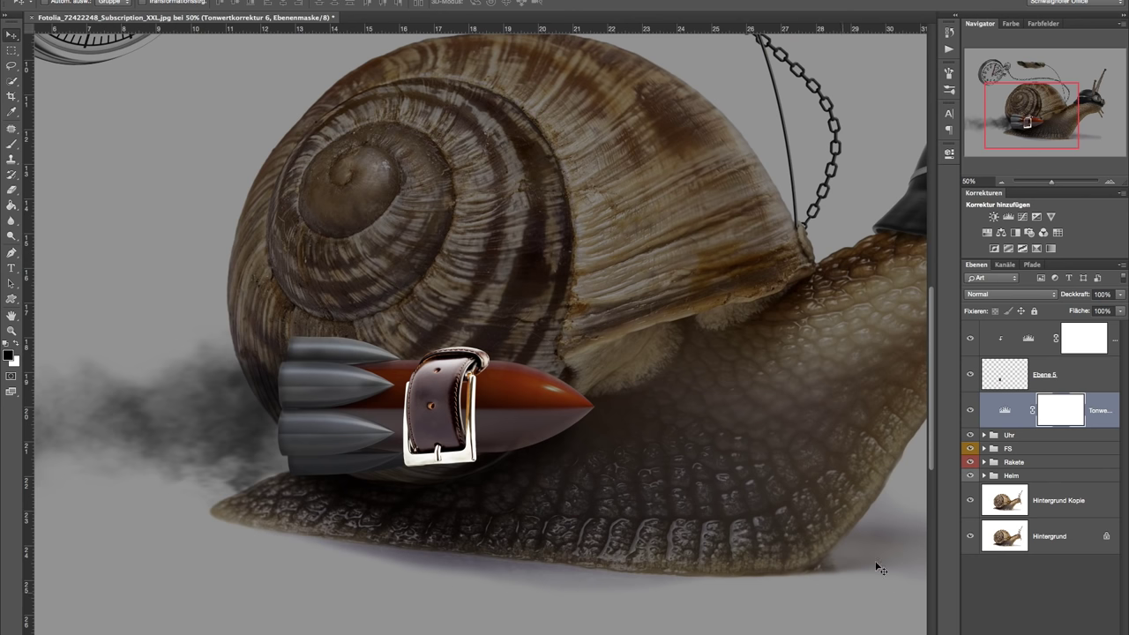
{"action": "key", "text": "ctrl+i"}
- Set up a white brush at size 112 on the darkening Levels mask and toggle it to compare
{"action": "key", "text": "b"}
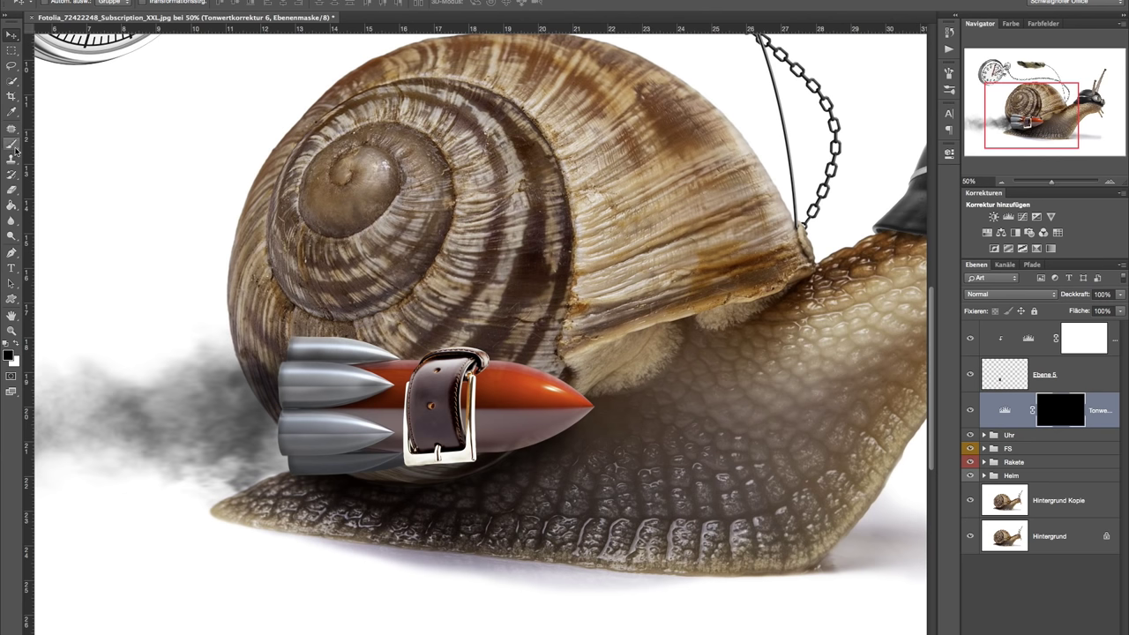
{"action": "key", "text": "x"}
{"action": "mouse_move", "coordinate": [484, 415]}
{"action": "left_mouse_down"}
{"action": "mouse_move", "coordinate": [471, 410]}
{"action": "mouse_move", "coordinate": [455, 358]}
{"action": "left_mouse_up"}
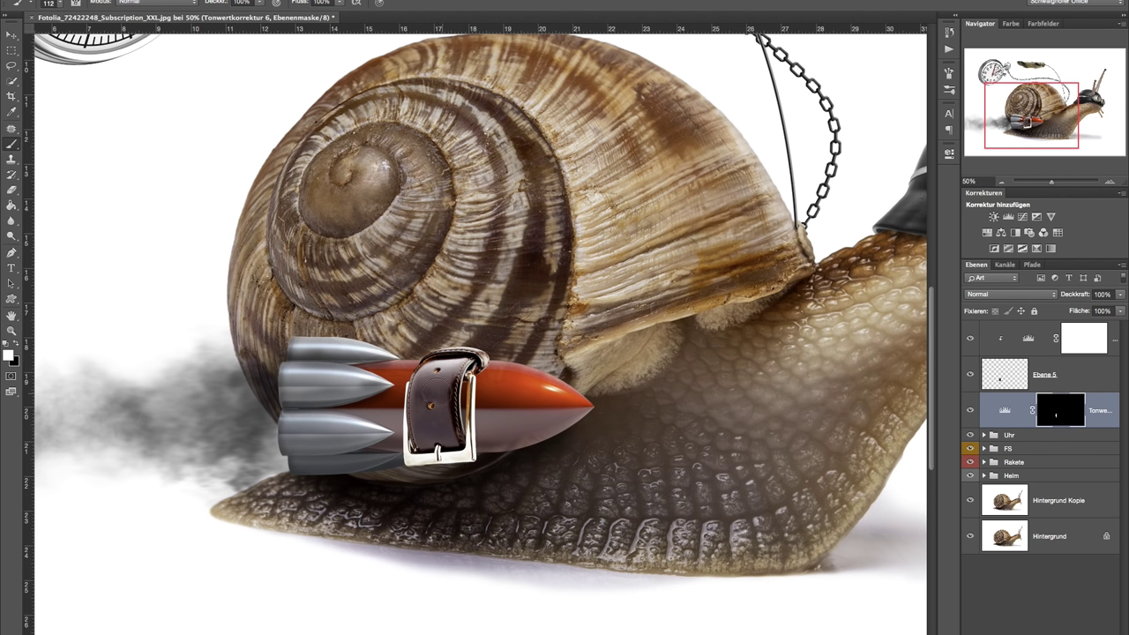
{"action": "left_click", "coordinate": [970, 411]}
{"action": "left_click", "coordinate": [971, 411]}
{"action": "left_click", "coordinate": [970, 411]}
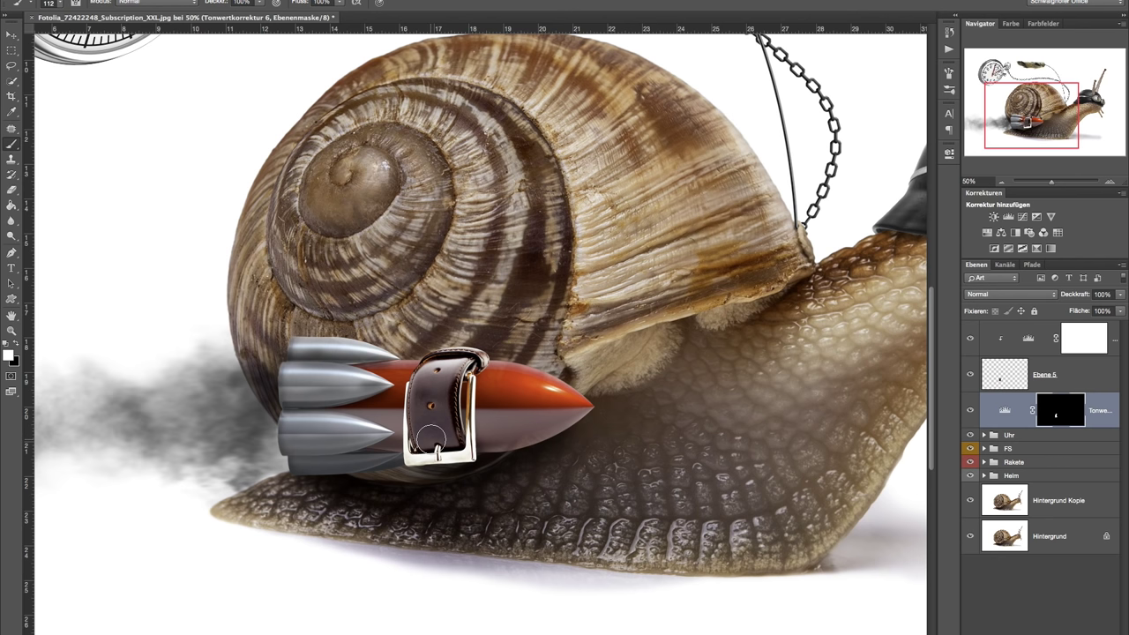
{"action": "left_click", "coordinate": [1028, 341]}
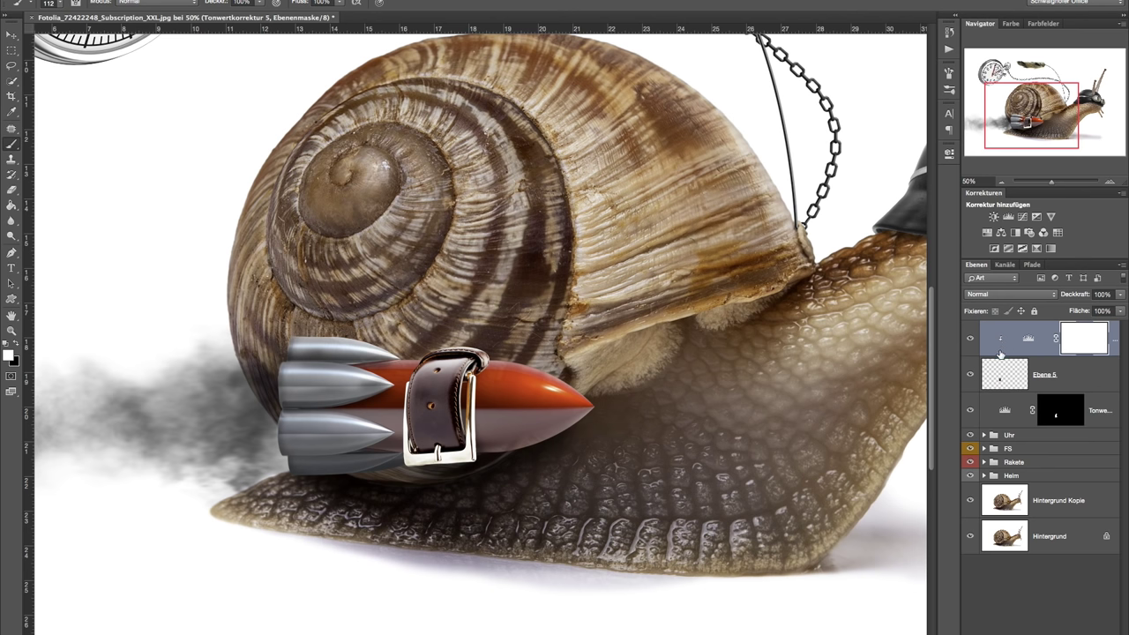
- Darken the belt's clipped Levels by lowering output white and raising midtones to 1,75
{"action": "double_click", "coordinate": [1029, 341]}
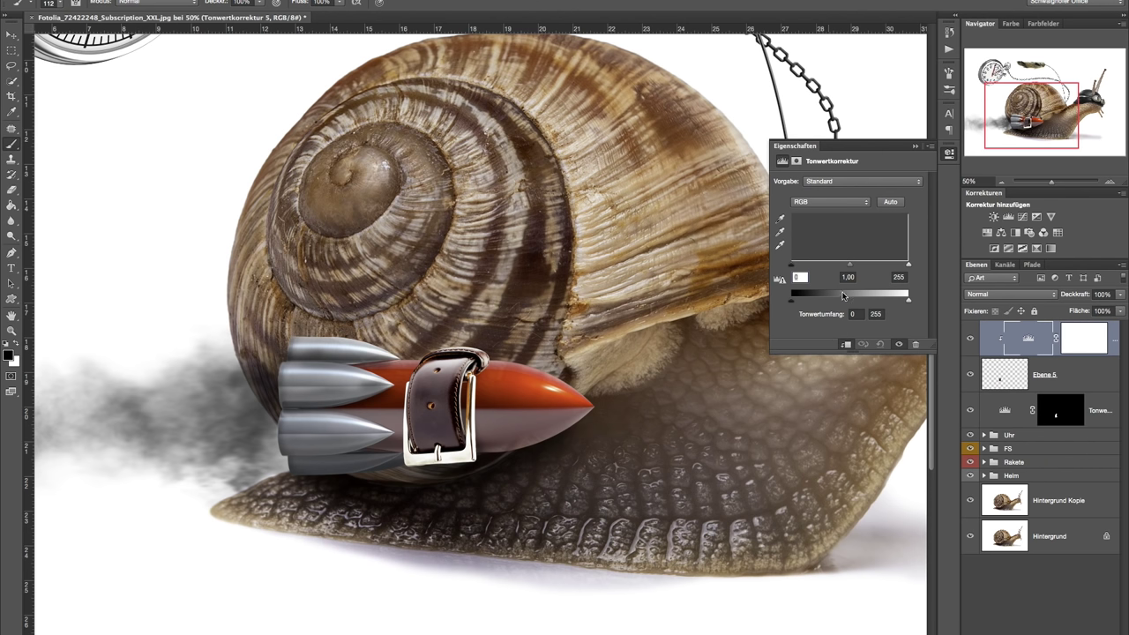
{"action": "left_click_drag", "start_coordinate": [908, 304], "coordinate": [848, 301]}
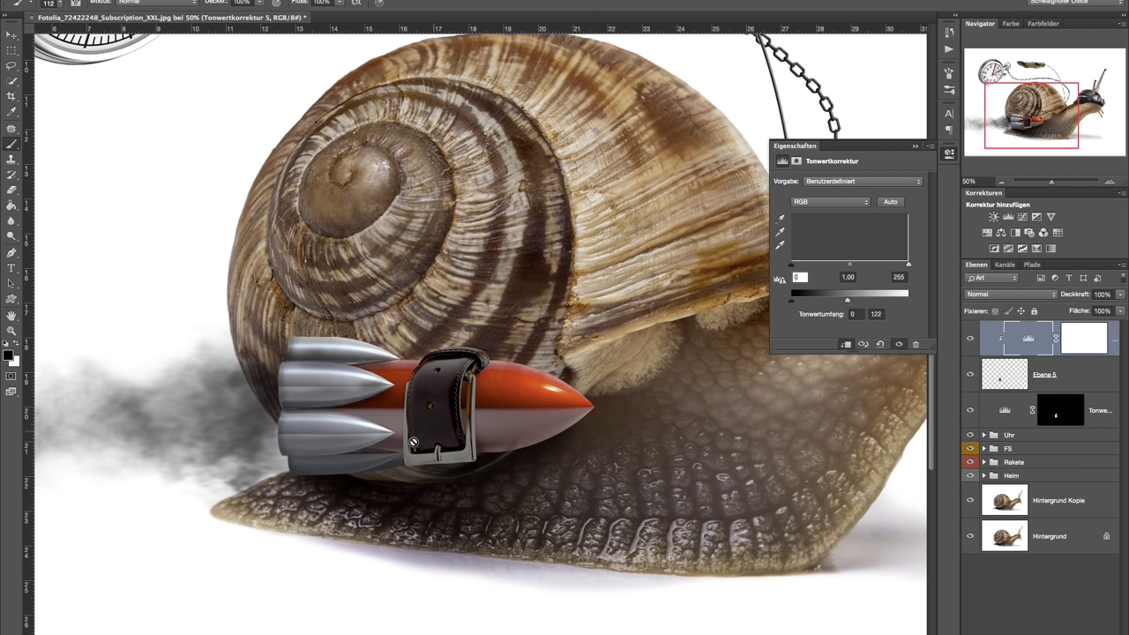
{"action": "mouse_move", "coordinate": [844, 266]}
{"action": "left_mouse_down"}
{"action": "mouse_move", "coordinate": [827, 267]}
{"action": "mouse_move", "coordinate": [863, 266]}
{"action": "left_mouse_up"}
{"action": "left_click", "coordinate": [914, 146]}
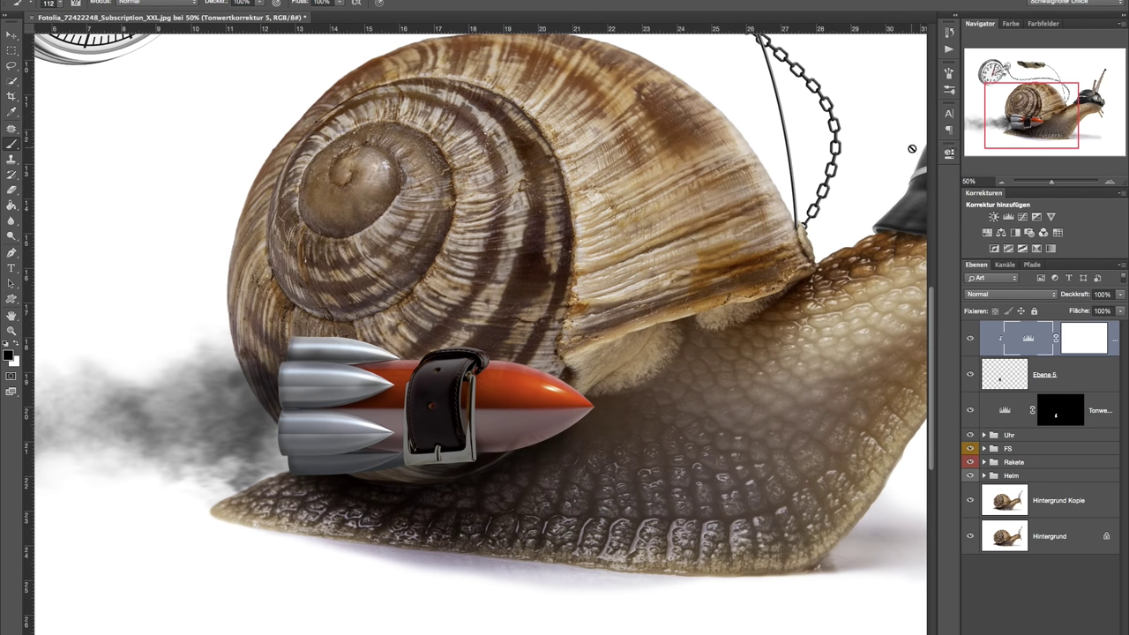
- Invert the belt Levels mask and paint white over part of the strap, adjusting brush size
{"action": "left_click", "coordinate": [1077, 335]}
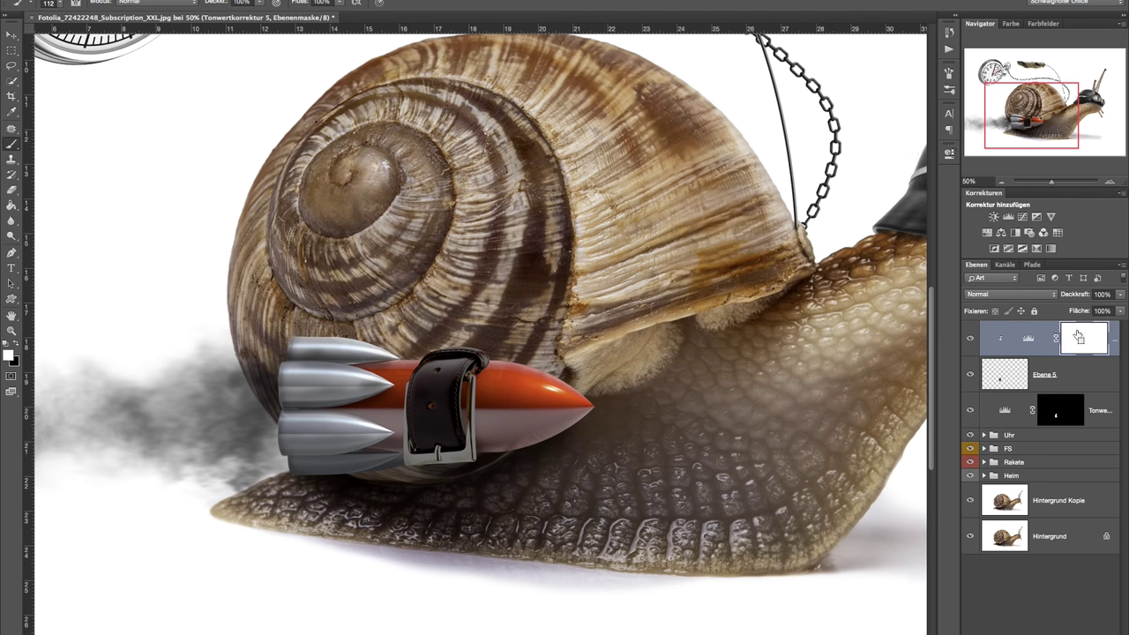
{"action": "key", "text": "ctrl+i"}
{"action": "mouse_move", "coordinate": [445, 412]}
{"action": "left_mouse_down"}
{"action": "mouse_move", "coordinate": [452, 430]}
{"action": "mouse_move", "coordinate": [422, 438]}
{"action": "mouse_move", "coordinate": [420, 458]}
{"action": "mouse_move", "coordinate": [468, 457]}
{"action": "left_mouse_up"}
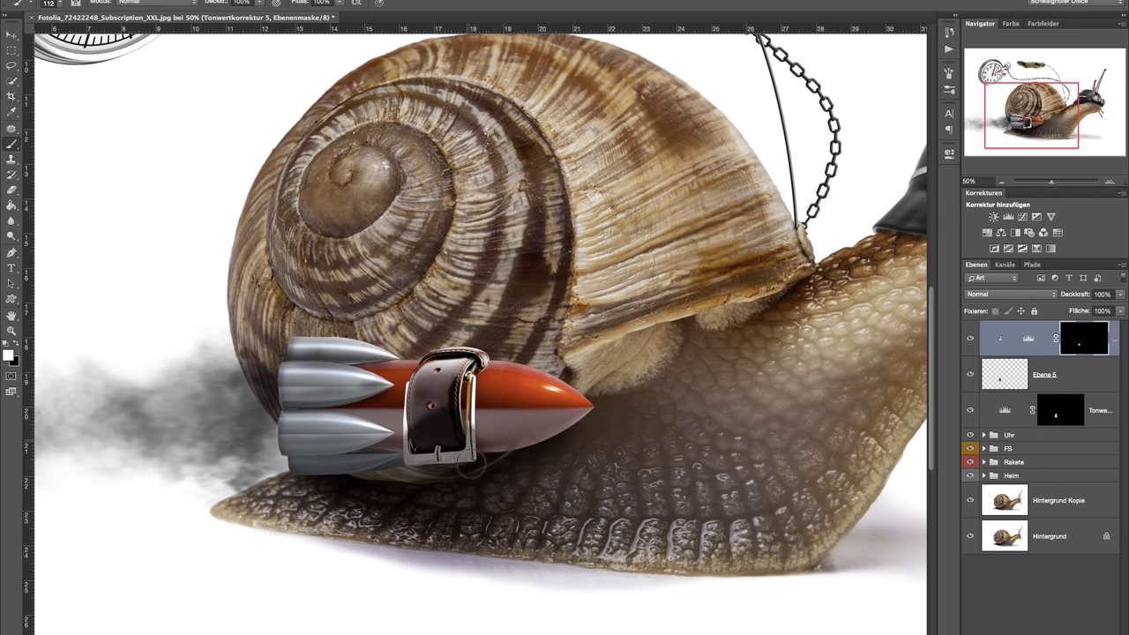
{"action": "key", "text": "bracketright"}
{"action": "key", "text": "bracketright"}
{"action": "key", "text": "bracketright"}
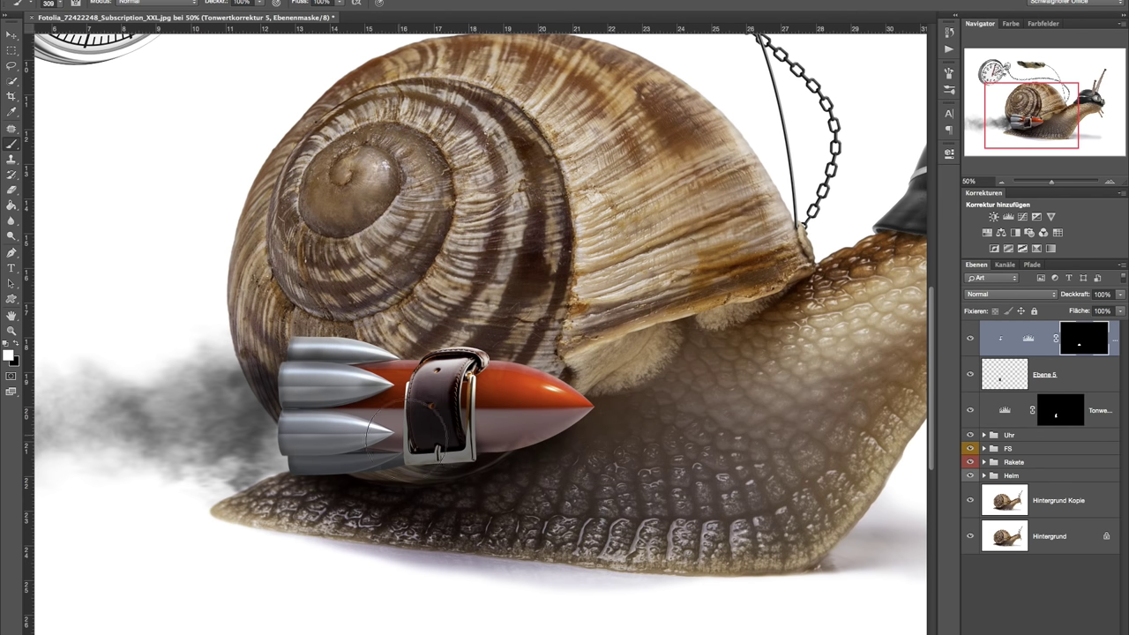
{"action": "left_click_drag", "start_coordinate": [516, 390], "coordinate": [496, 384]}
{"action": "key", "text": "x"}
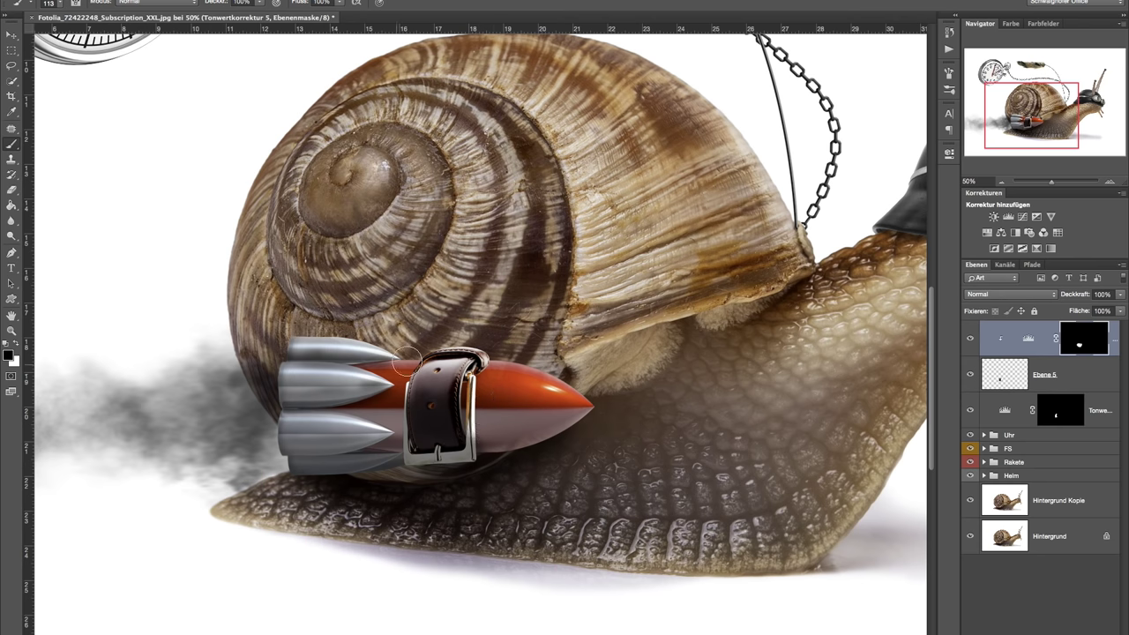
{"action": "left_click_drag", "start_coordinate": [453, 365], "coordinate": [533, 353]}
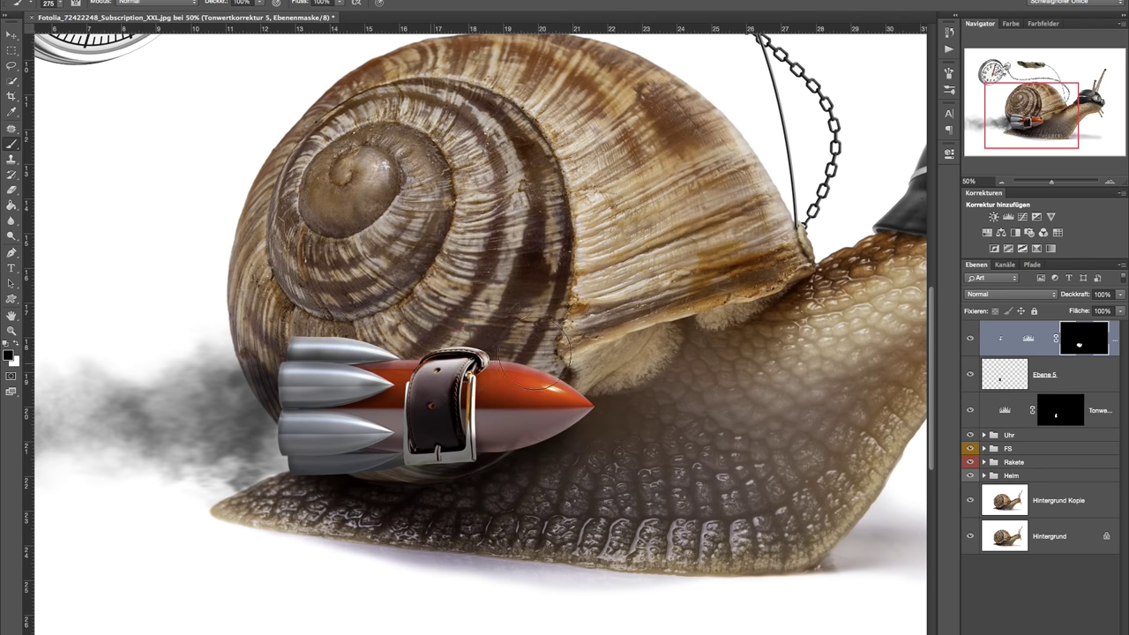
{"action": "key", "text": "x"}
{"action": "left_click", "coordinate": [1012, 405], "text": "shift"}
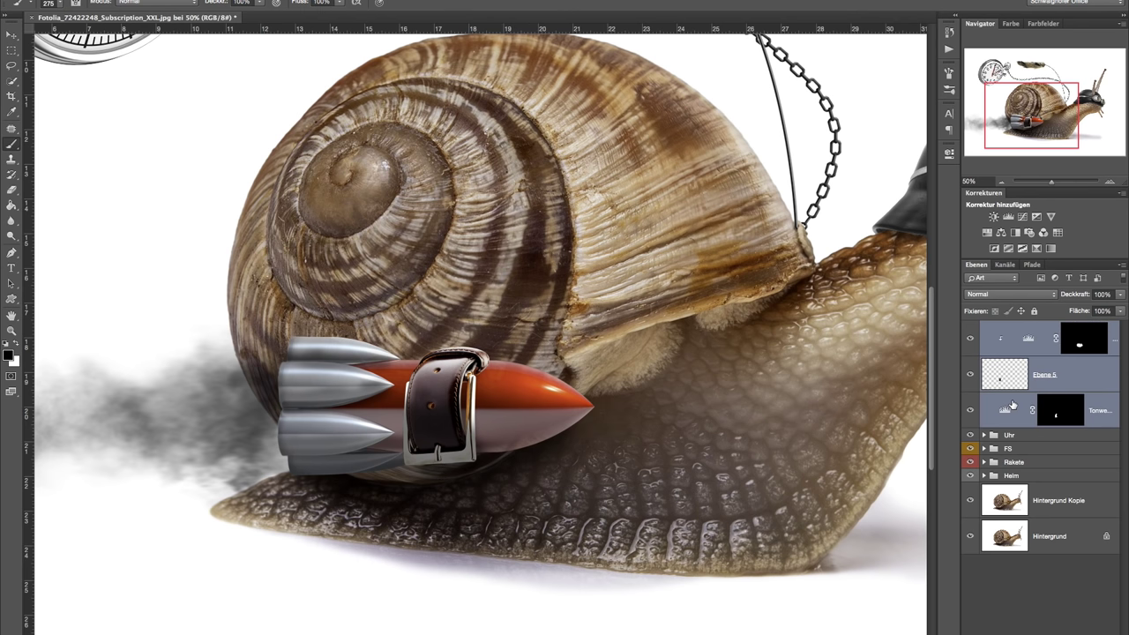
- Group the belt and its two Levels layers into a folder named Schnalle, then zoom out
{"action": "key", "text": "ctrl+g"}
{"action": "double_click", "coordinate": [1019, 328]}
{"action": "type", "text": "Schnalle"}
{"action": "key", "text": "Return"}
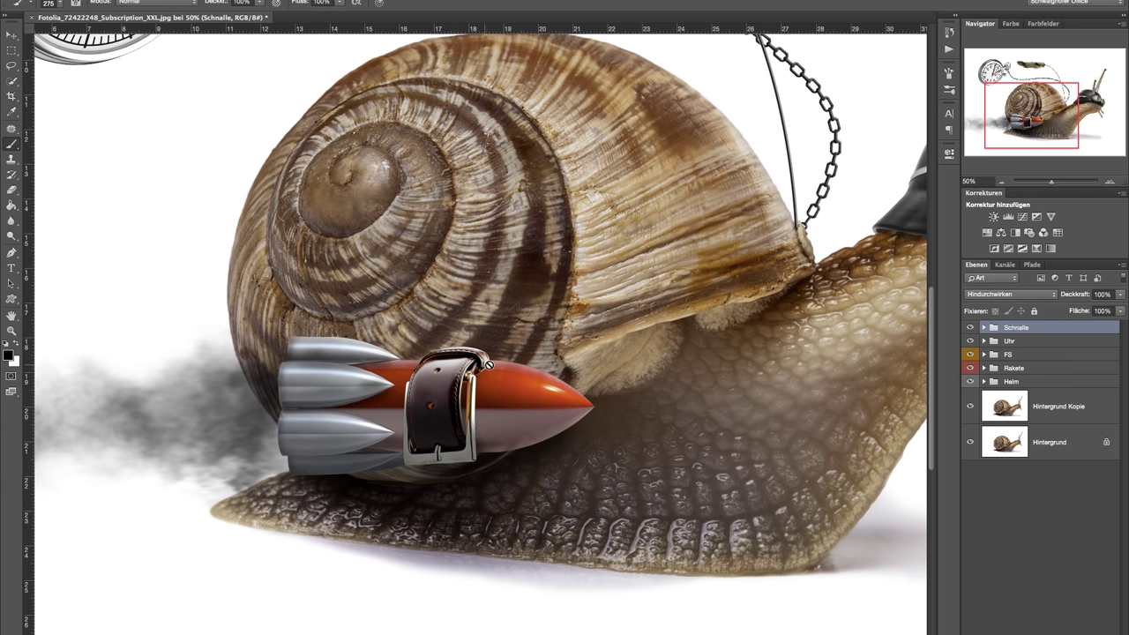
{"action": "key", "text": "ctrl+minus"}
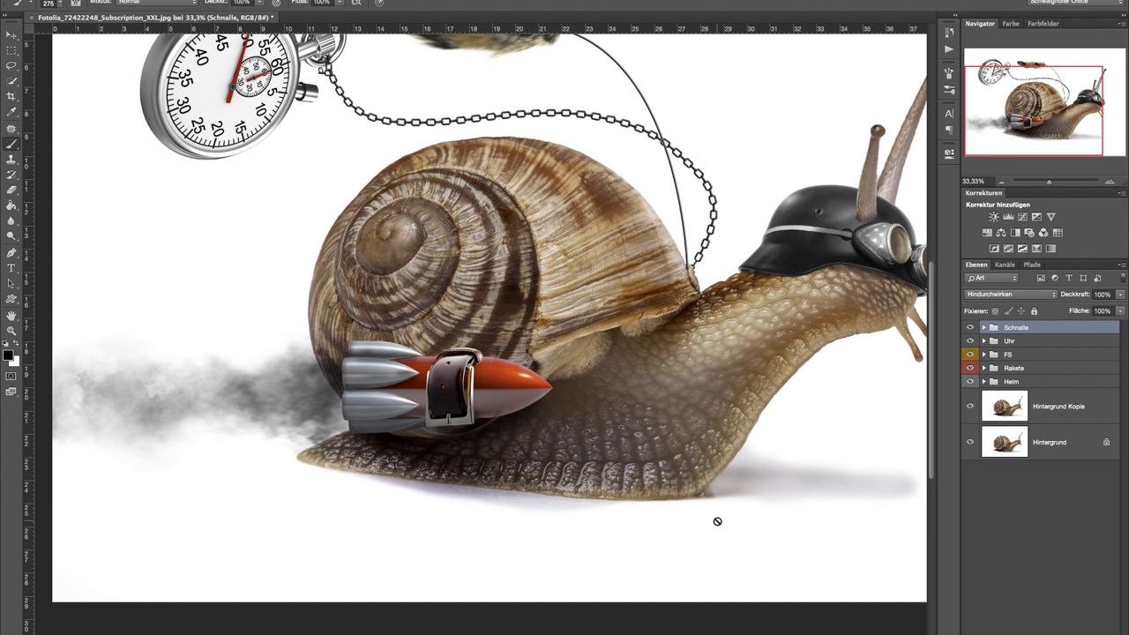
- Create a new empty layer named Riemen above the Uhr group
{"action": "left_click", "coordinate": [1047, 342]}
{"action": "key", "text": "ctrl+shift+alt+n"}
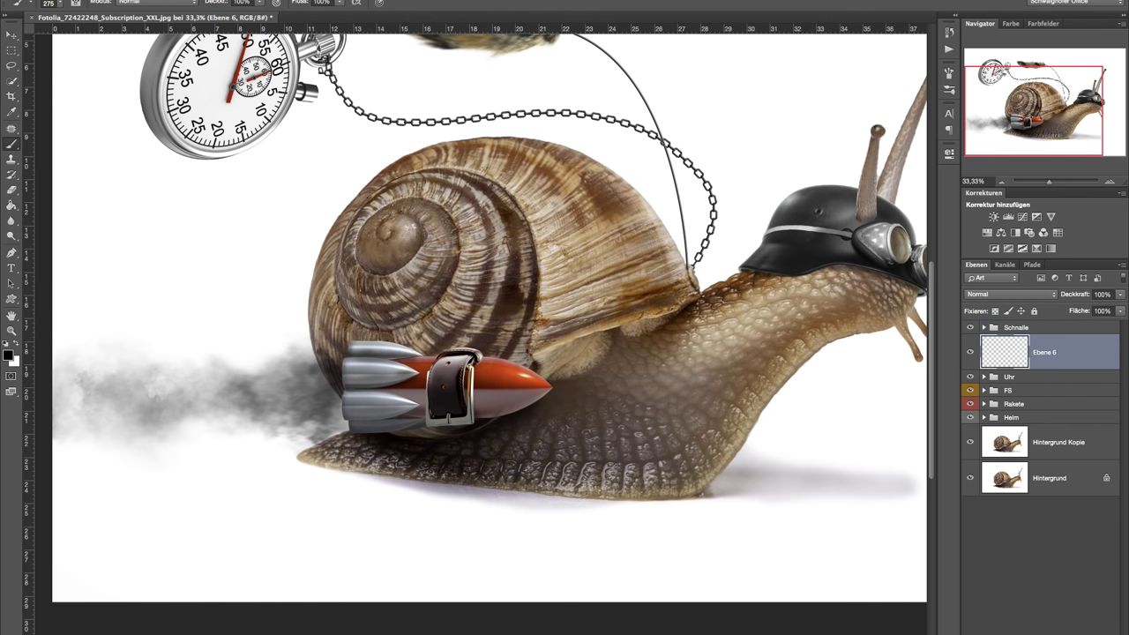
{"action": "double_click", "coordinate": [1044, 354]}
{"action": "type", "text": "K"}
{"action": "key", "text": "Return"}
- Sample a grey from the rocket belt as the foreground colour
{"action": "left_click", "coordinate": [16, 255]}
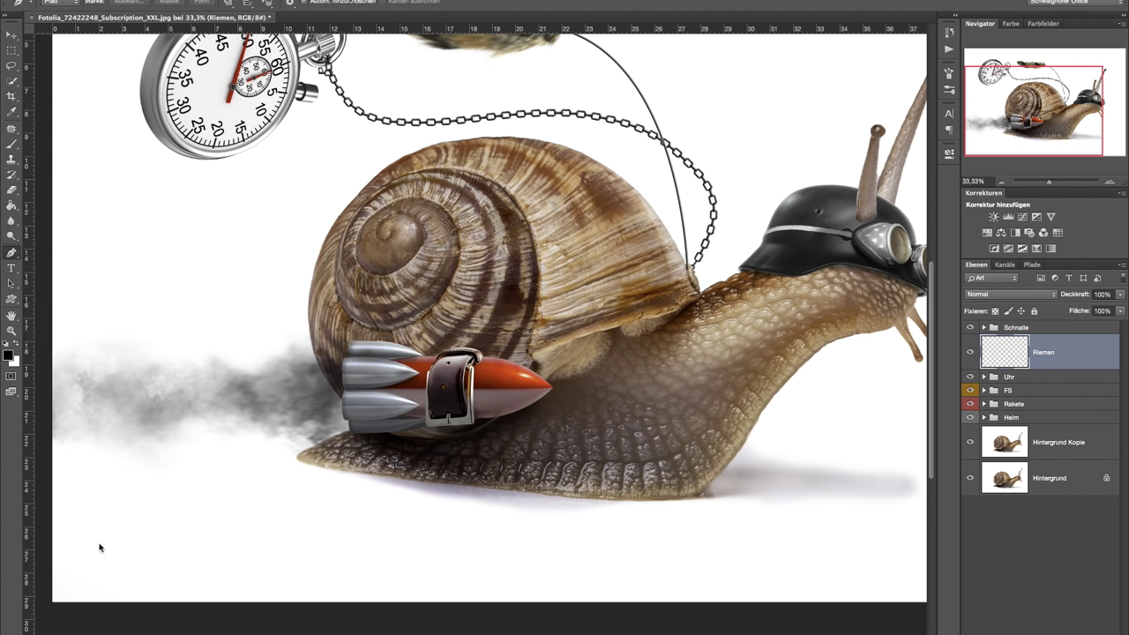
{"action": "left_click", "coordinate": [12, 143]}
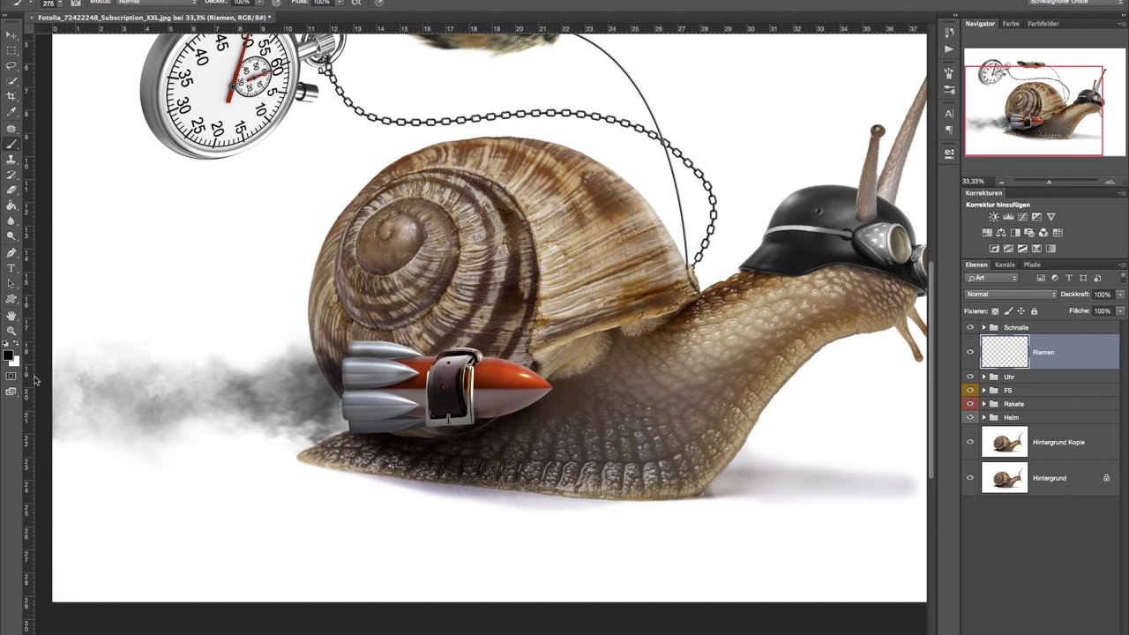
{"action": "left_click", "coordinate": [456, 363], "text": "alt"}
{"action": "left_click", "coordinate": [456, 363], "text": "alt"}
{"action": "left_click", "coordinate": [11, 357]}
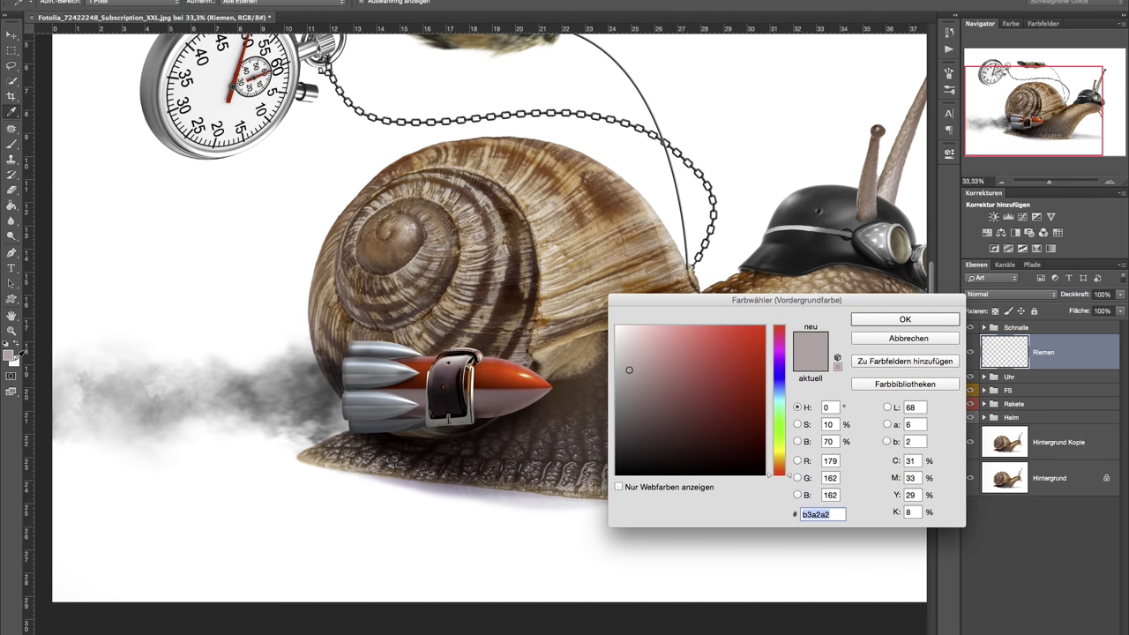
{"action": "left_click", "coordinate": [883, 321]}
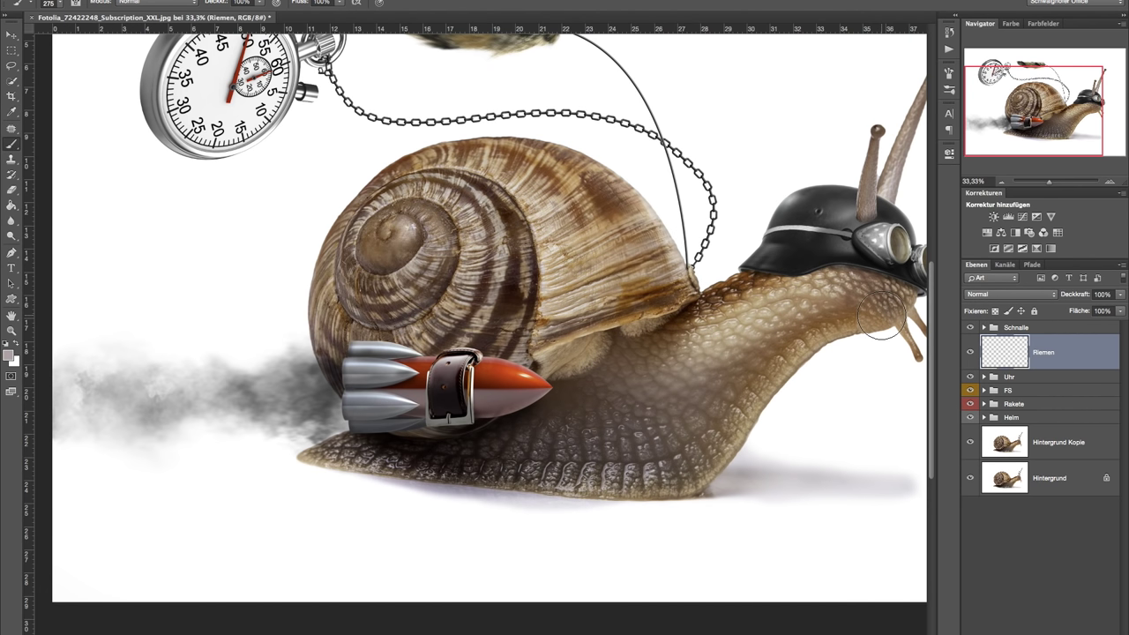
- Draw a curved pen path for the strap from the buckle up over the shell
{"action": "left_click", "coordinate": [13, 254]}
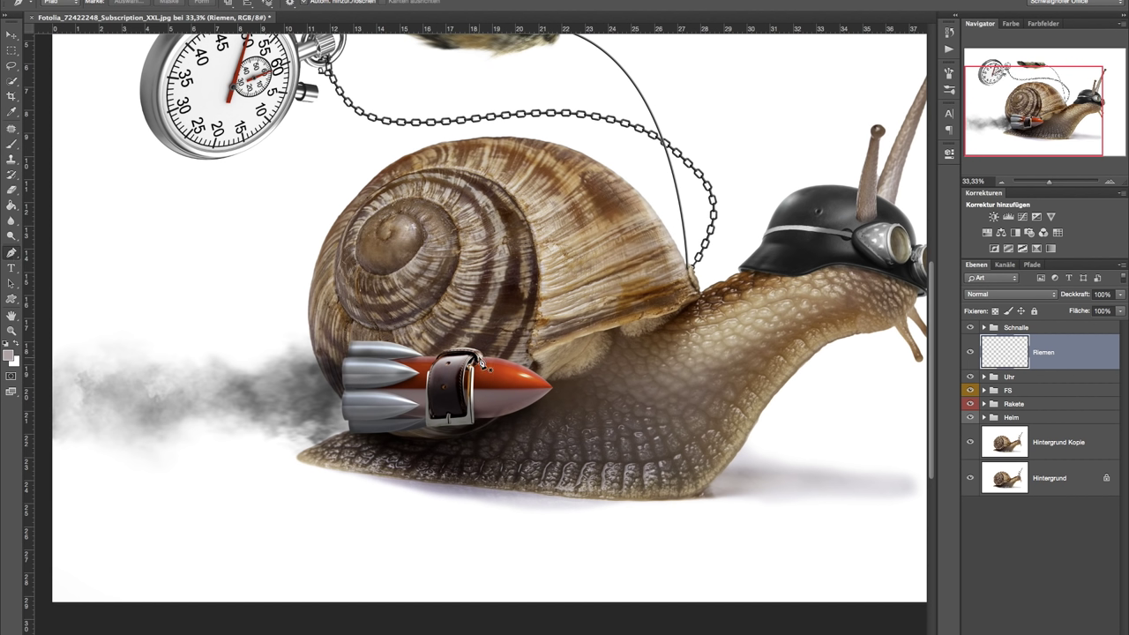
{"action": "left_click", "coordinate": [480, 354]}
{"action": "mouse_move", "coordinate": [554, 143]}
{"action": "left_mouse_down"}
{"action": "mouse_move", "coordinate": [659, 140]}
{"action": "mouse_move", "coordinate": [638, 141]}
{"action": "left_mouse_up"}
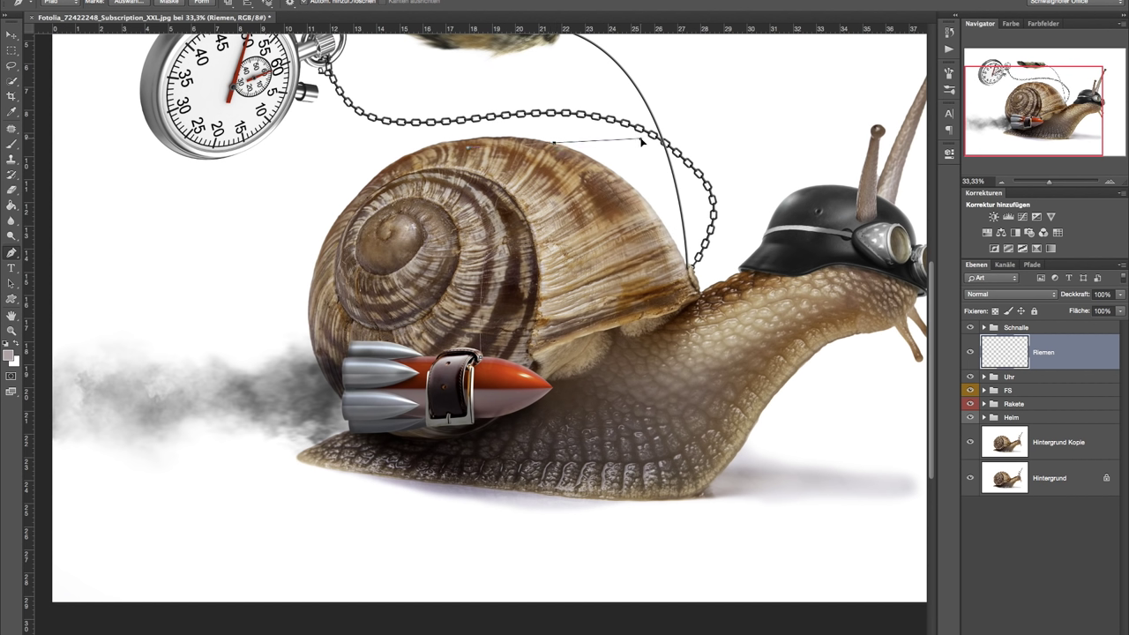
{"action": "left_click_drag", "start_coordinate": [520, 131], "coordinate": [505, 159]}
{"action": "mouse_move", "coordinate": [450, 360]}
{"action": "left_mouse_down"}
{"action": "mouse_move", "coordinate": [468, 569]}
{"action": "mouse_move", "coordinate": [459, 558]}
{"action": "left_mouse_up"}
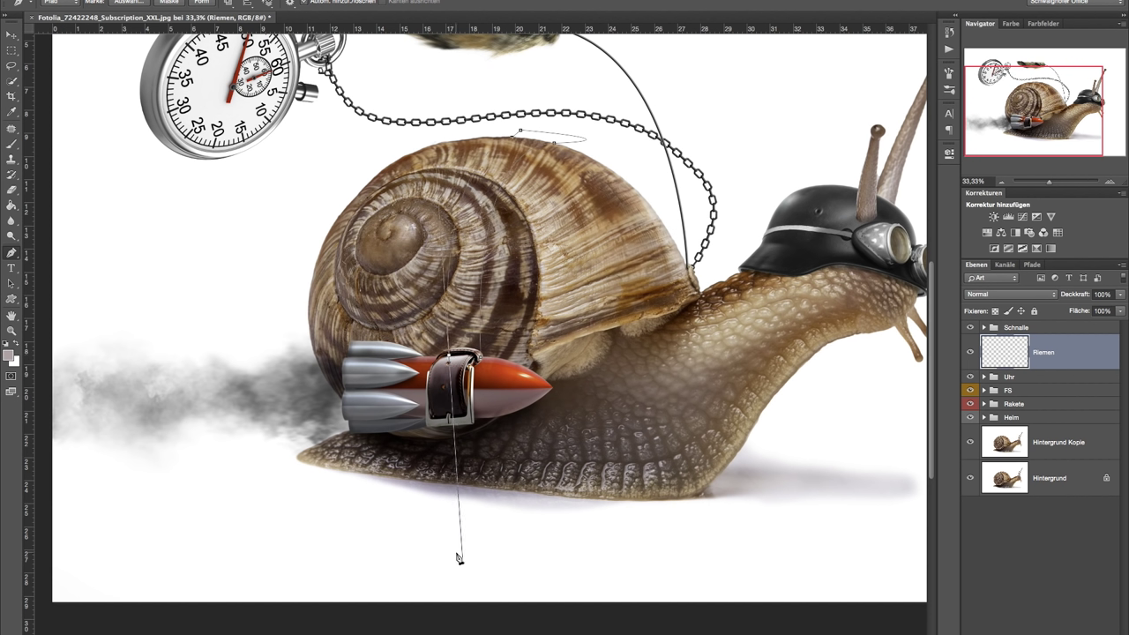
{"action": "key", "text": "ctrl+plus"}
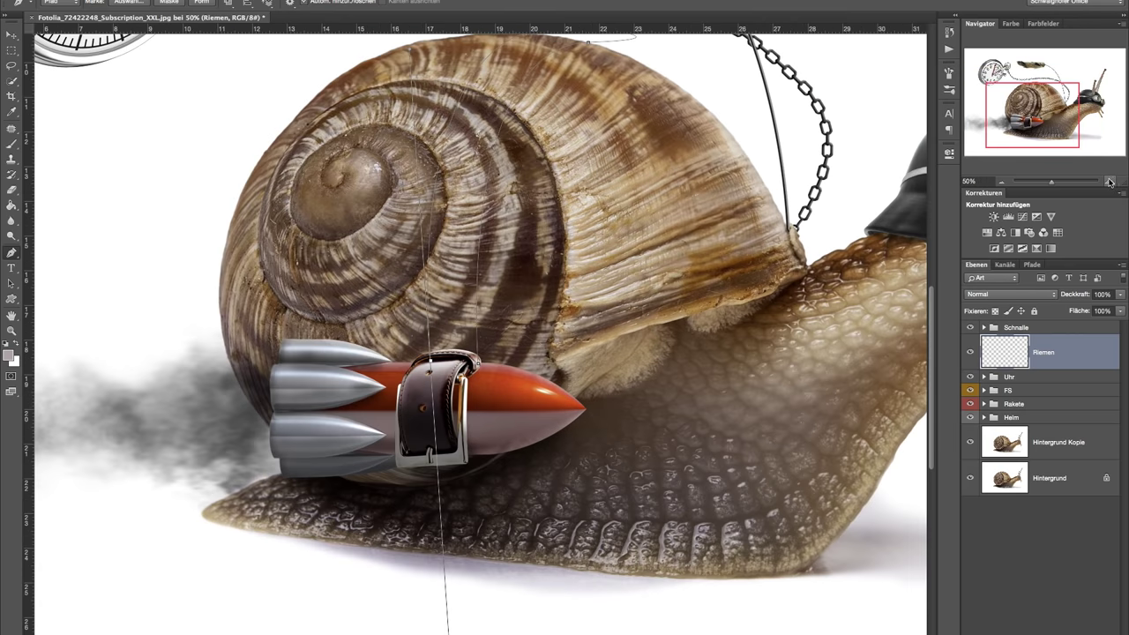
{"action": "scroll", "coordinate": [624, 361], "scroll_direction": "up", "scroll_amount": 5}
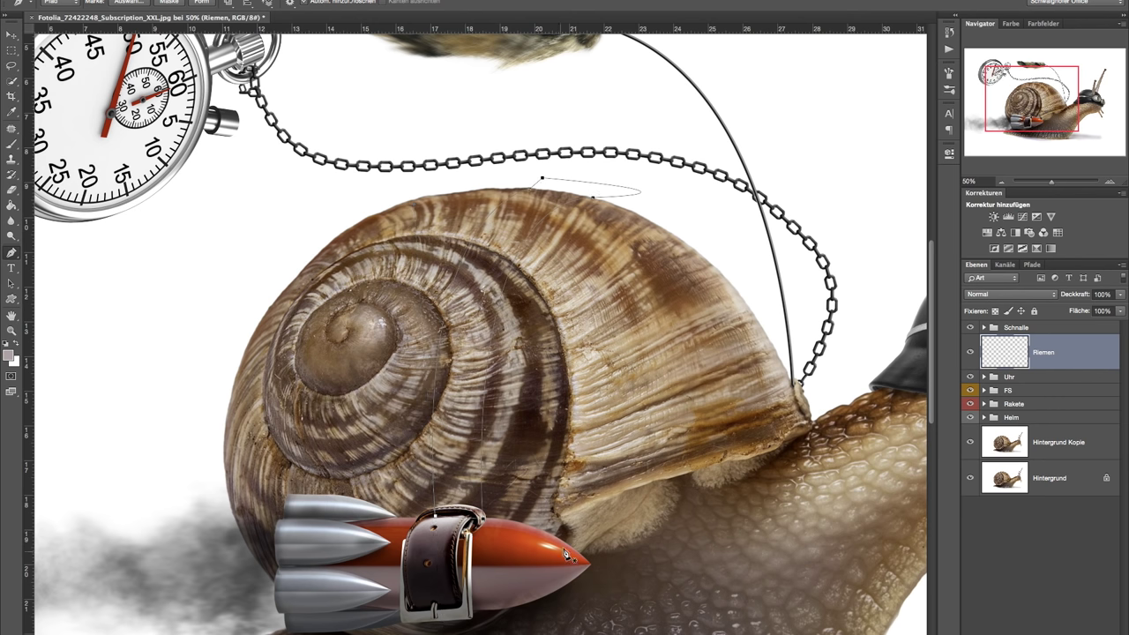
- Turn the strap path into a selection, fill it grey, deselect, and duplicate the Riemen layer
{"action": "right_click", "coordinate": [455, 407]}
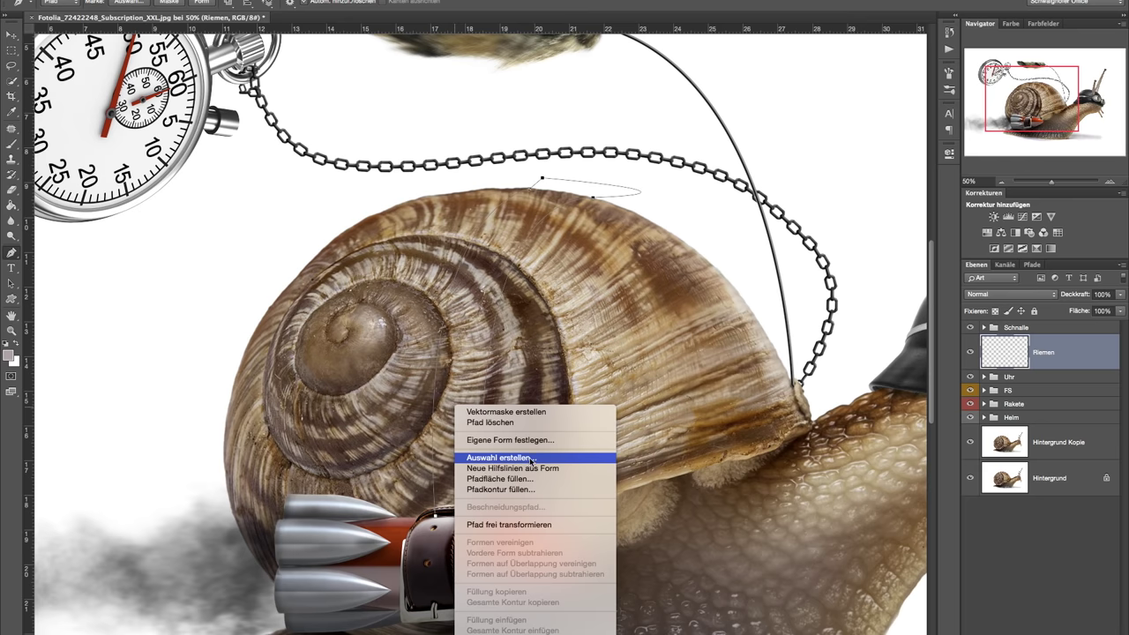
{"action": "left_click", "coordinate": [523, 458]}
{"action": "left_click", "coordinate": [642, 257]}
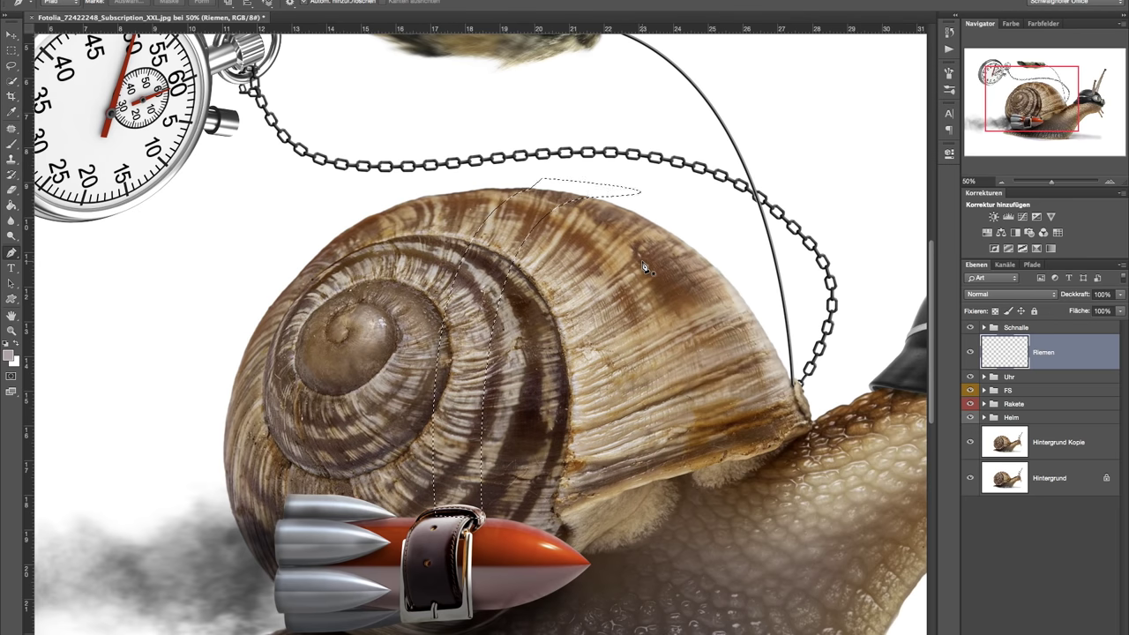
{"action": "key", "text": "alt+BackSpace"}
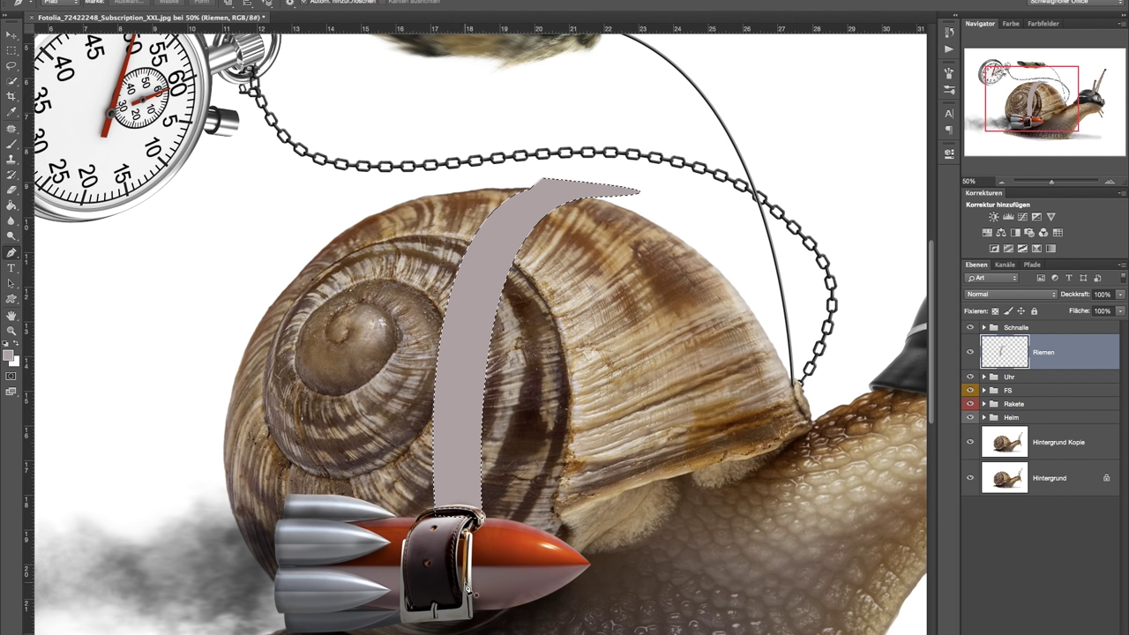
{"action": "key", "text": "ctrl+d"}
{"action": "scroll", "coordinate": [628, 373], "scroll_direction": "down", "scroll_amount": 3}
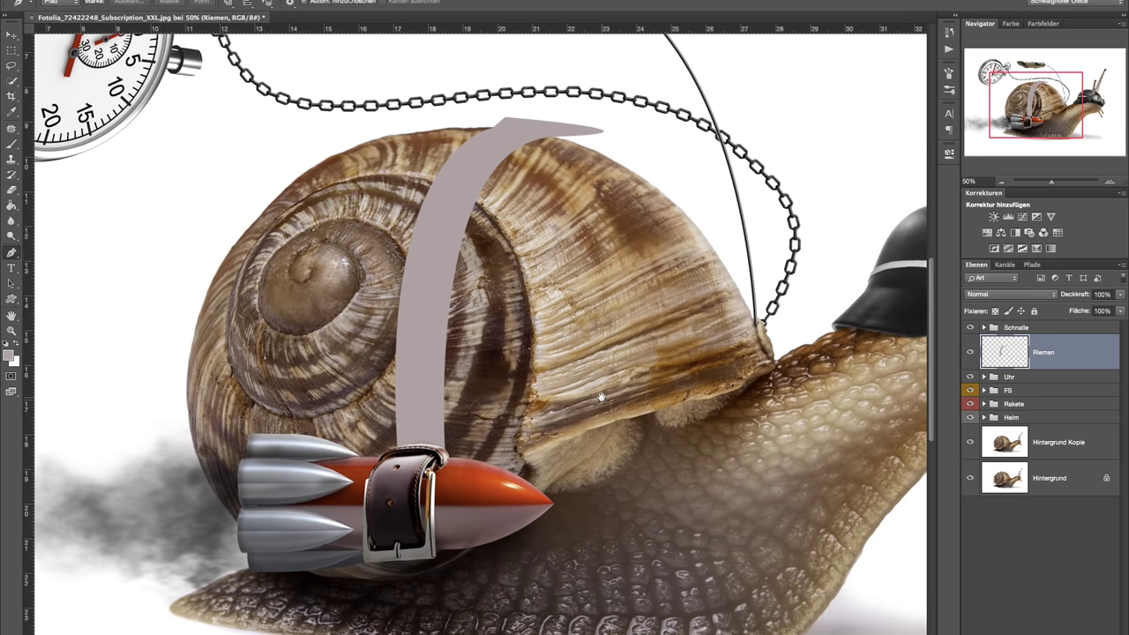
{"action": "left_click", "coordinate": [1001, 181]}
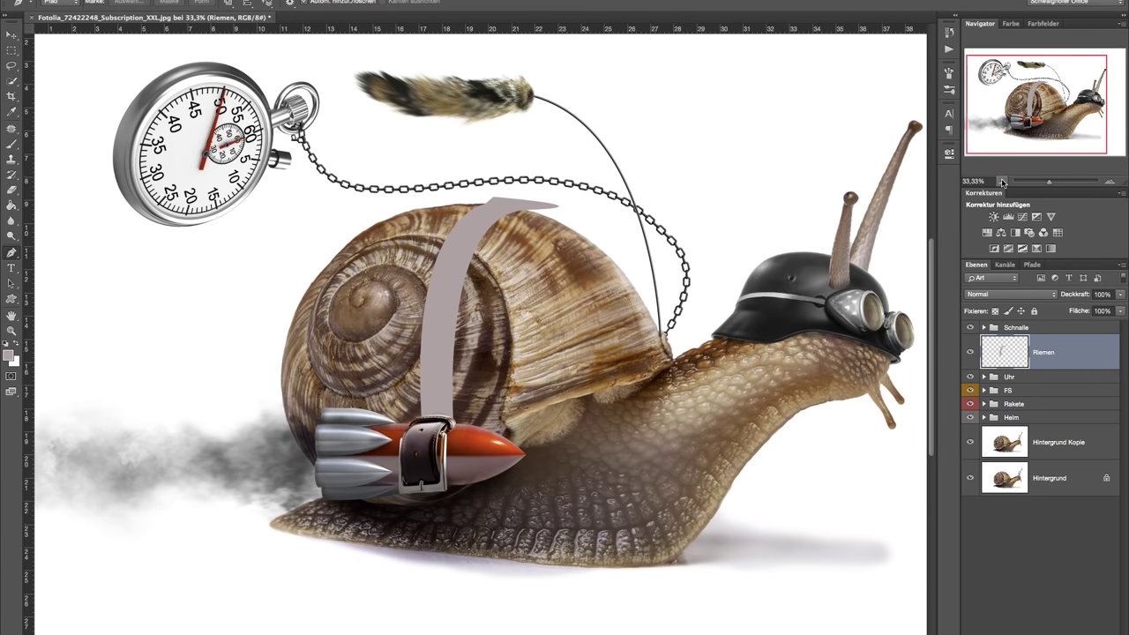
{"action": "key", "text": "ctrl+j"}
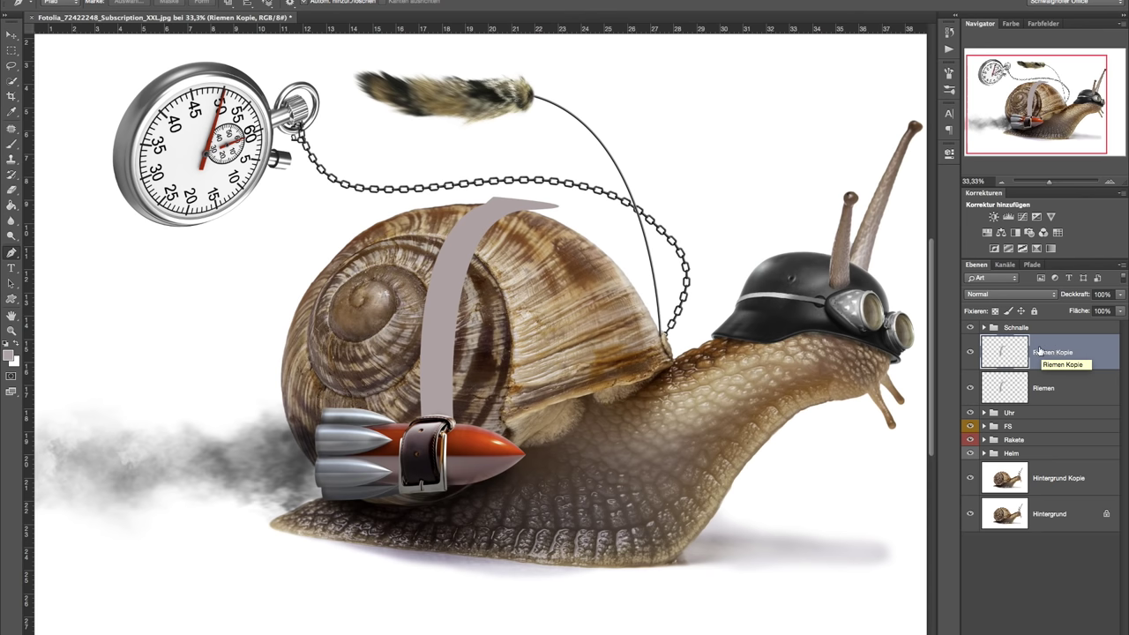
- Rotate the strap copy 180° then to about 165°, and move it under the rocket
{"action": "key", "text": "ctrl+t"}
{"action": "left_click_drag", "start_coordinate": [587, 437], "coordinate": [618, 425]}
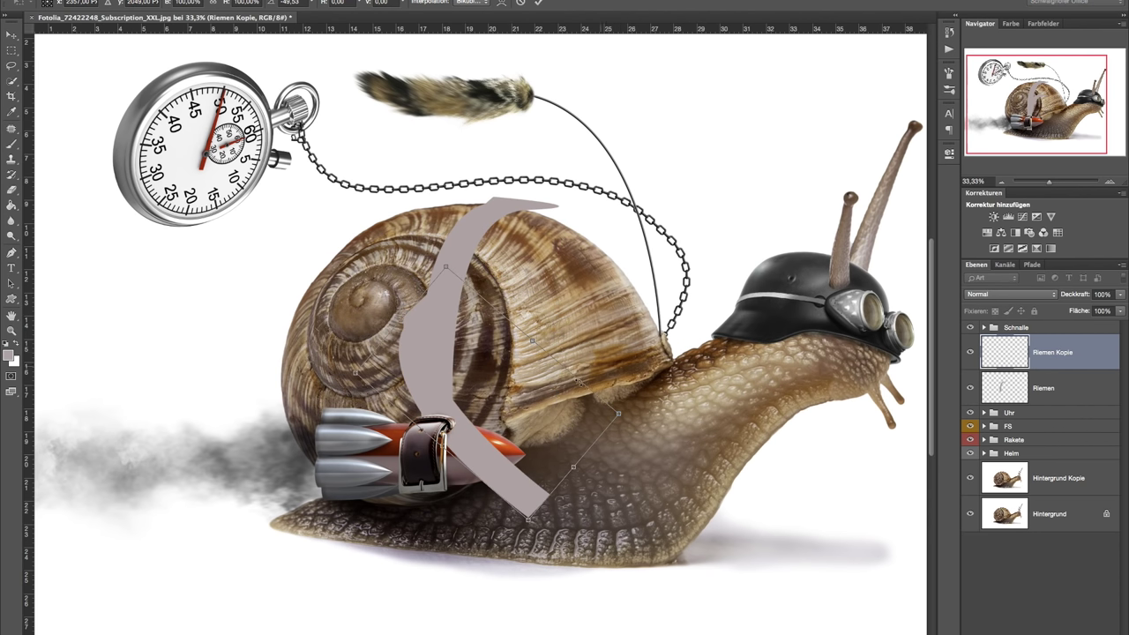
{"action": "left_click_drag", "start_coordinate": [618, 425], "coordinate": [555, 480]}
{"action": "right_click", "coordinate": [554, 480]}
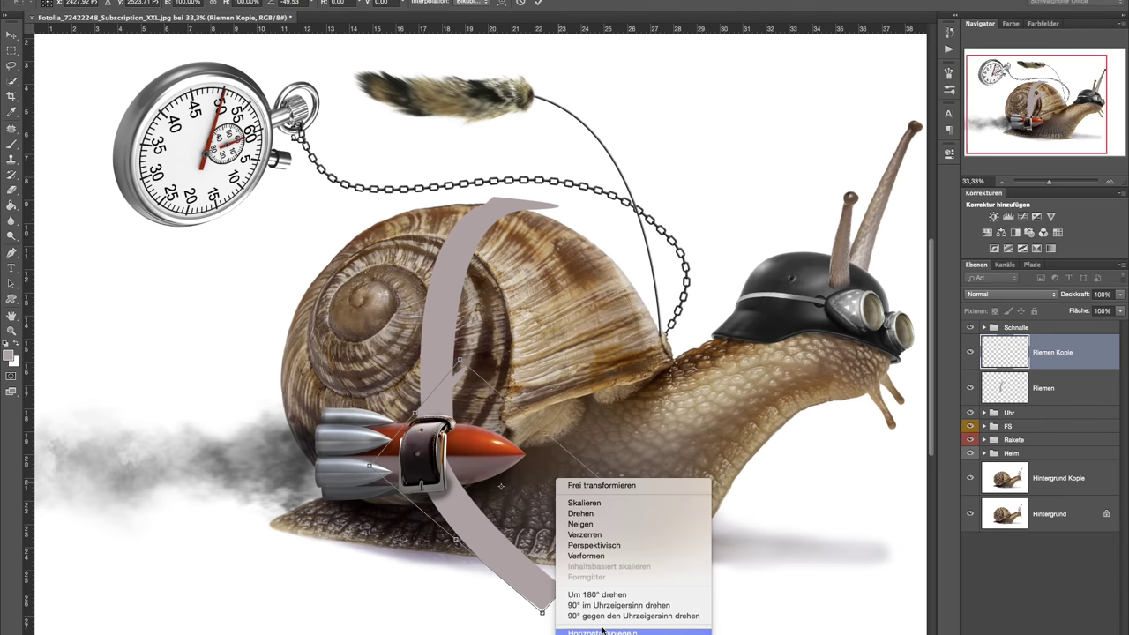
{"action": "left_click", "coordinate": [599, 597]}
{"action": "left_click_drag", "start_coordinate": [544, 592], "coordinate": [596, 523]}
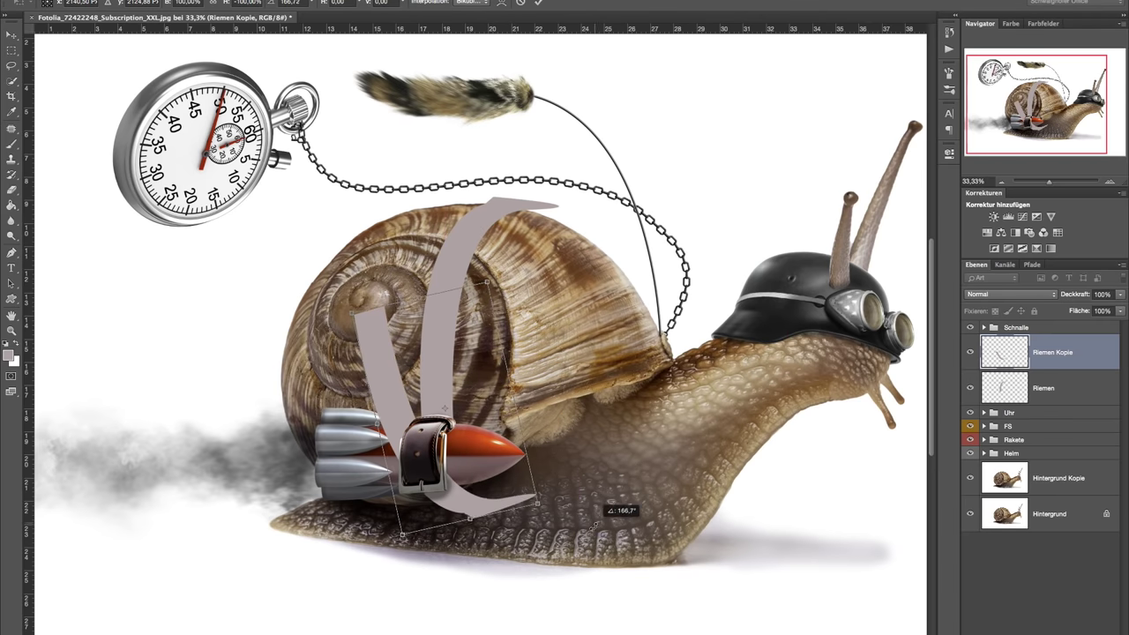
{"action": "left_click_drag", "start_coordinate": [597, 523], "coordinate": [566, 522]}
{"action": "left_click_drag", "start_coordinate": [493, 461], "coordinate": [495, 455]}
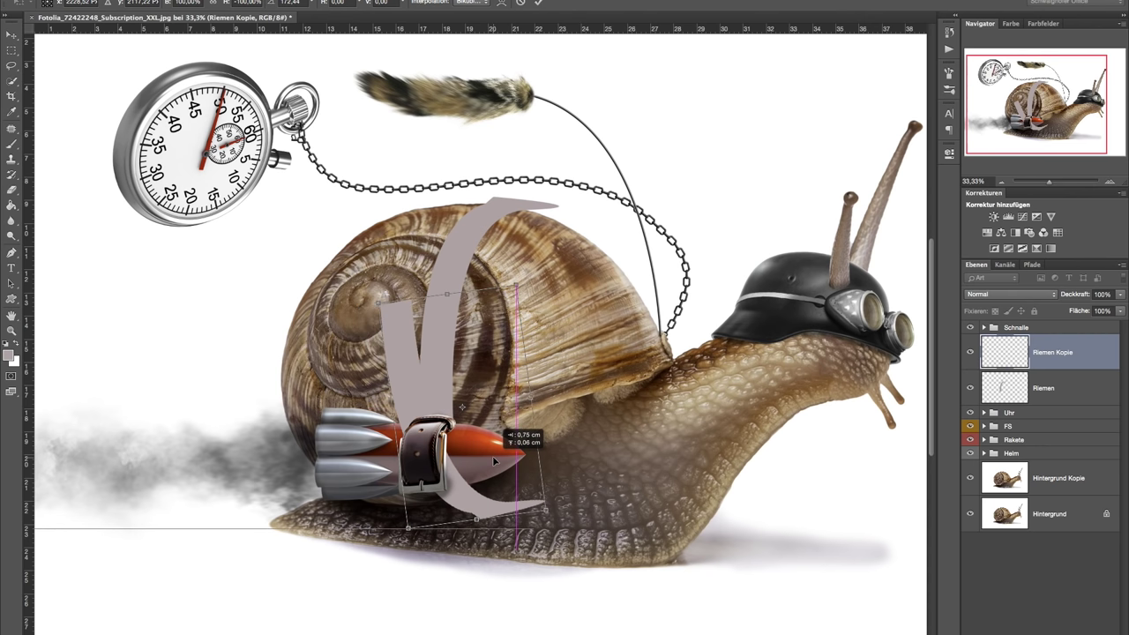
{"action": "key", "text": "Return"}
{"action": "key", "text": "p"}
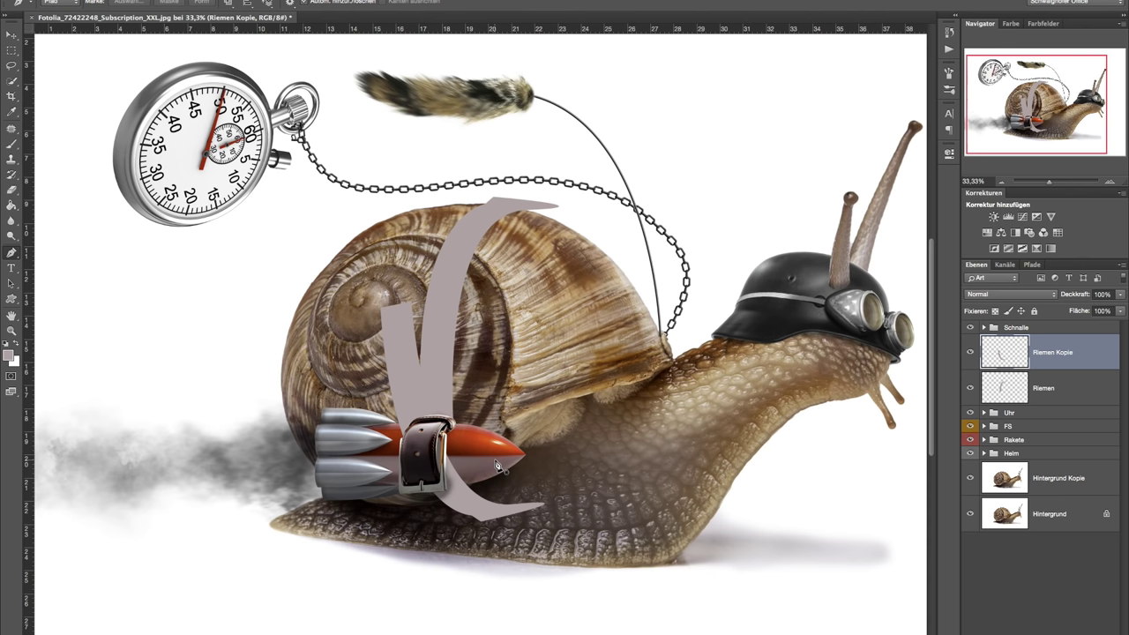
- Distort the strap copy into an upright band tilted about 15°, and add a layer mask
{"action": "key", "text": "ctrl+t"}
{"action": "left_click_drag", "start_coordinate": [541, 357], "coordinate": [688, 446]}
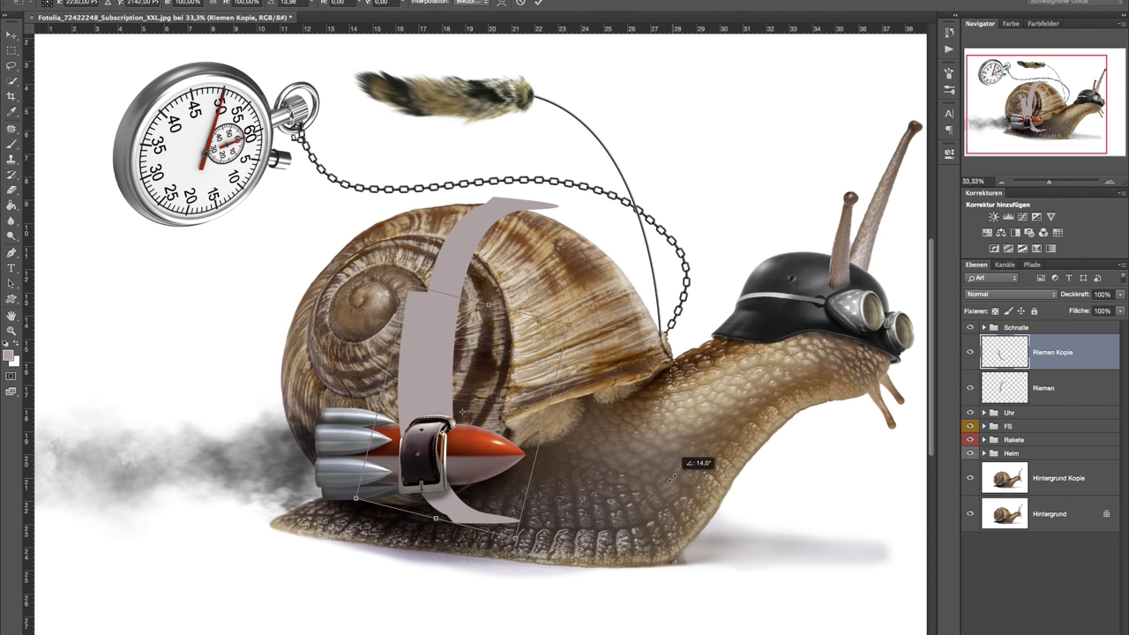
{"action": "mouse_move", "coordinate": [508, 389]}
{"action": "left_mouse_down"}
{"action": "mouse_move", "coordinate": [534, 435]}
{"action": "mouse_move", "coordinate": [574, 410]}
{"action": "left_mouse_up"}
{"action": "left_click_drag", "start_coordinate": [652, 379], "coordinate": [651, 430]}
{"action": "key", "text": "Return"}
{"action": "key", "text": "p"}
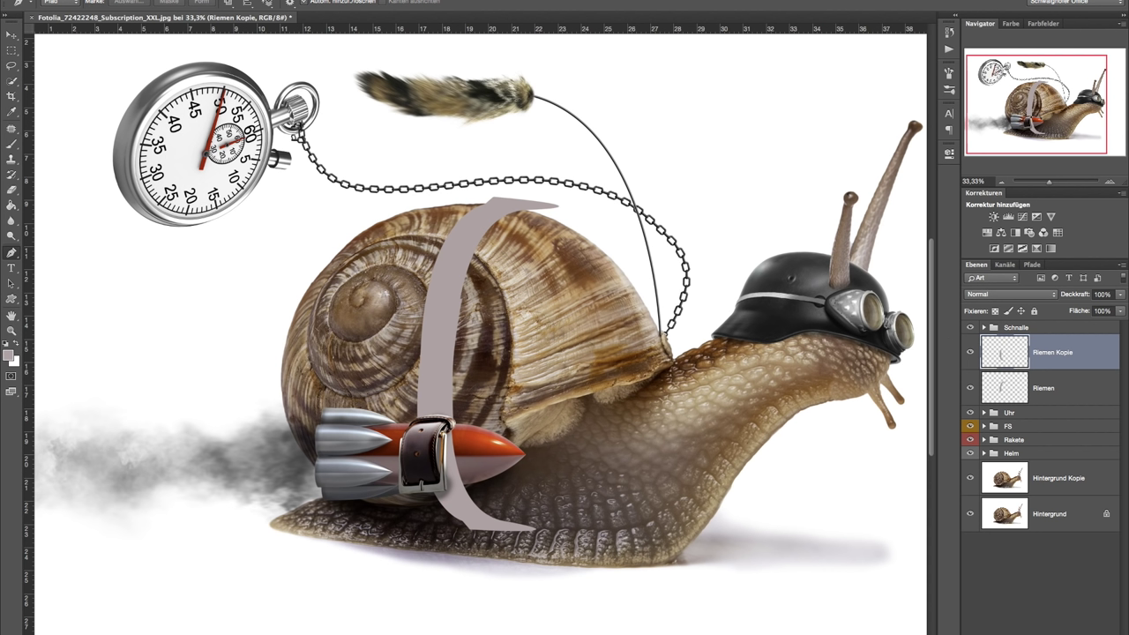
{"action": "key", "text": "d"}
{"action": "left_click", "coordinate": [18, 146]}
- Mask away the strap copy over the buckle and its lower end with 116 px and 46 px brushes
{"action": "left_click", "coordinate": [17, 346]}
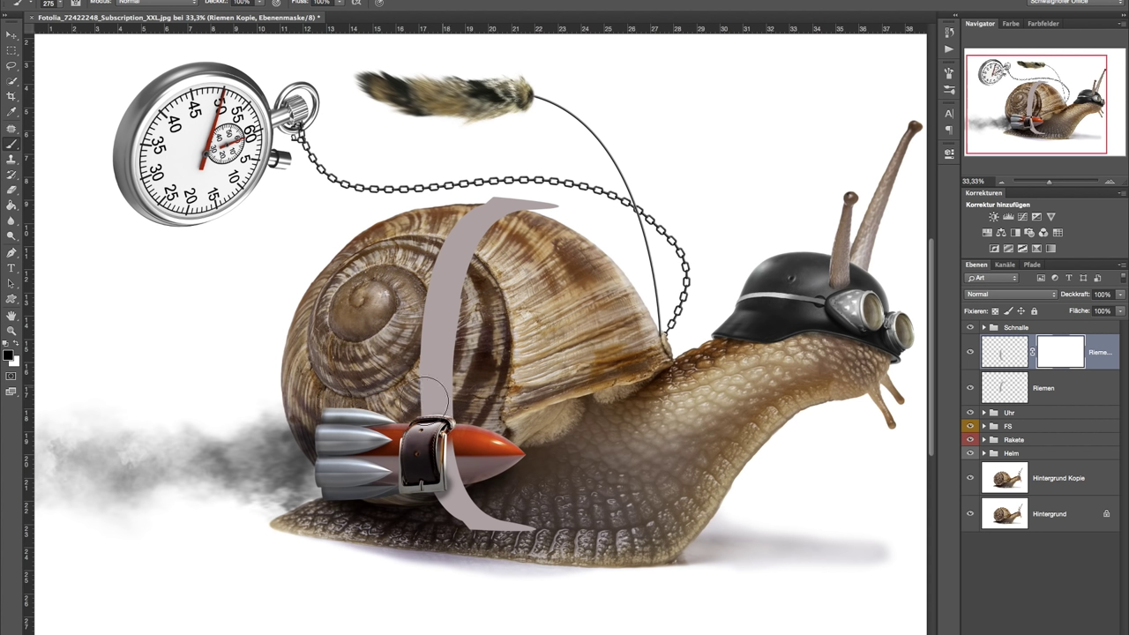
{"action": "mouse_move", "coordinate": [439, 388]}
{"action": "left_mouse_down"}
{"action": "mouse_move", "coordinate": [439, 419]}
{"action": "mouse_move", "coordinate": [457, 431]}
{"action": "left_mouse_up"}
{"action": "key", "text": "x"}
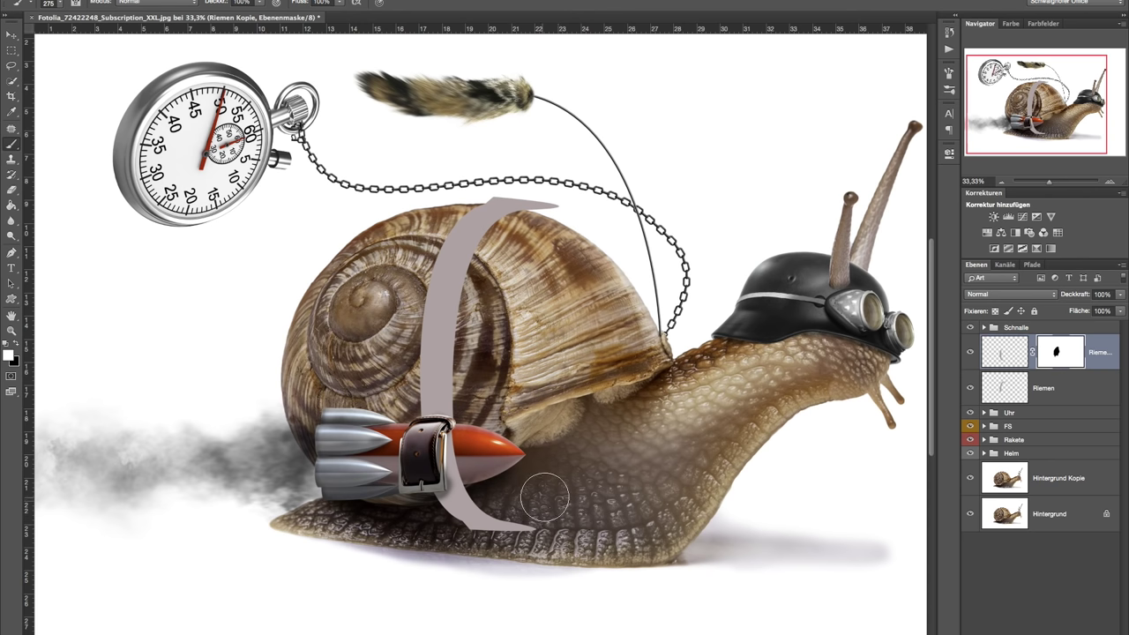
{"action": "left_click_drag", "start_coordinate": [544, 498], "coordinate": [521, 580]}
{"action": "left_click", "coordinate": [1104, 180]}
{"action": "scroll", "coordinate": [744, 383], "scroll_direction": "down", "scroll_amount": 5}
{"action": "scroll", "coordinate": [744, 384], "scroll_direction": "left", "scroll_amount": 3}
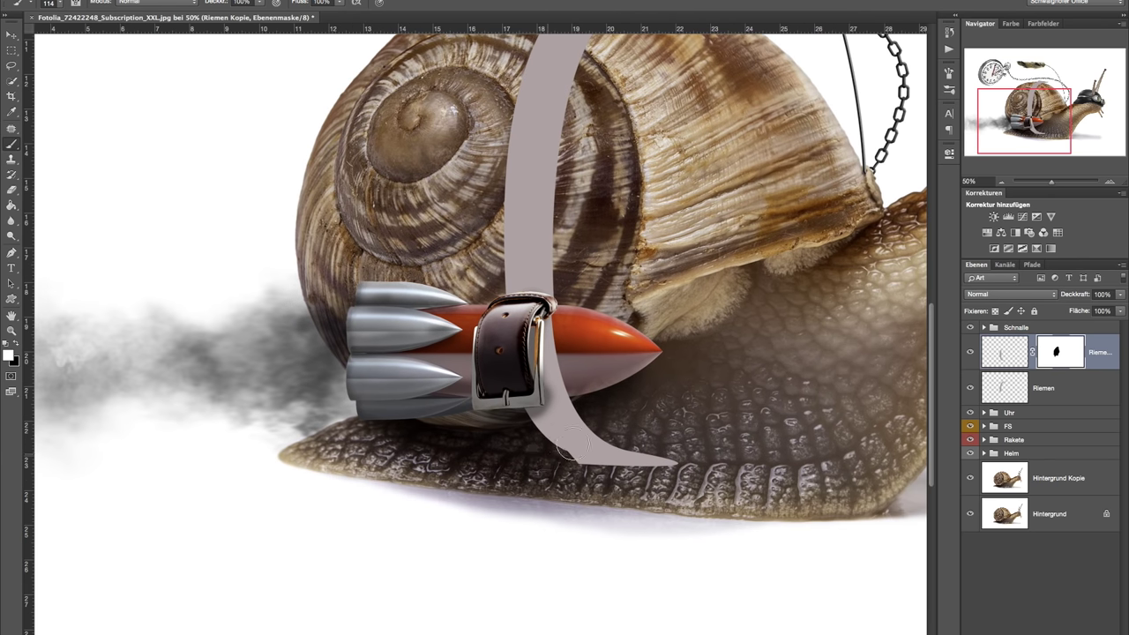
{"action": "key", "text": "x"}
{"action": "left_click_drag", "start_coordinate": [578, 444], "coordinate": [555, 472]}
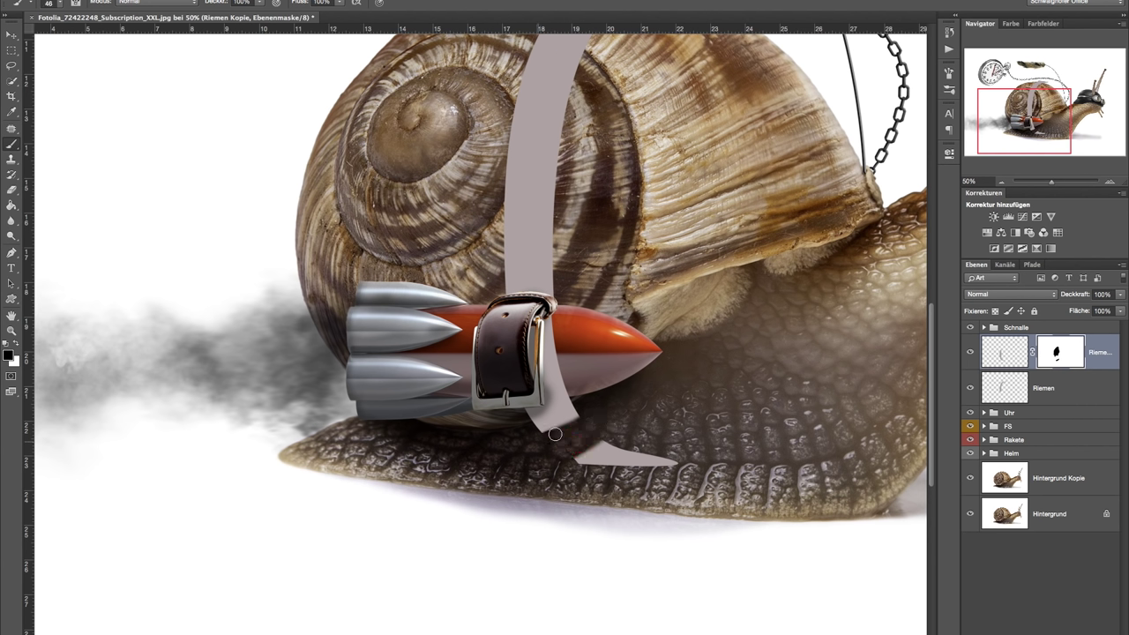
{"action": "mouse_move", "coordinate": [575, 416]}
{"action": "left_mouse_down"}
{"action": "mouse_move", "coordinate": [537, 439]}
{"action": "mouse_move", "coordinate": [583, 410]}
{"action": "mouse_move", "coordinate": [540, 427]}
{"action": "mouse_move", "coordinate": [591, 453]}
{"action": "mouse_move", "coordinate": [677, 462]}
{"action": "left_mouse_up"}
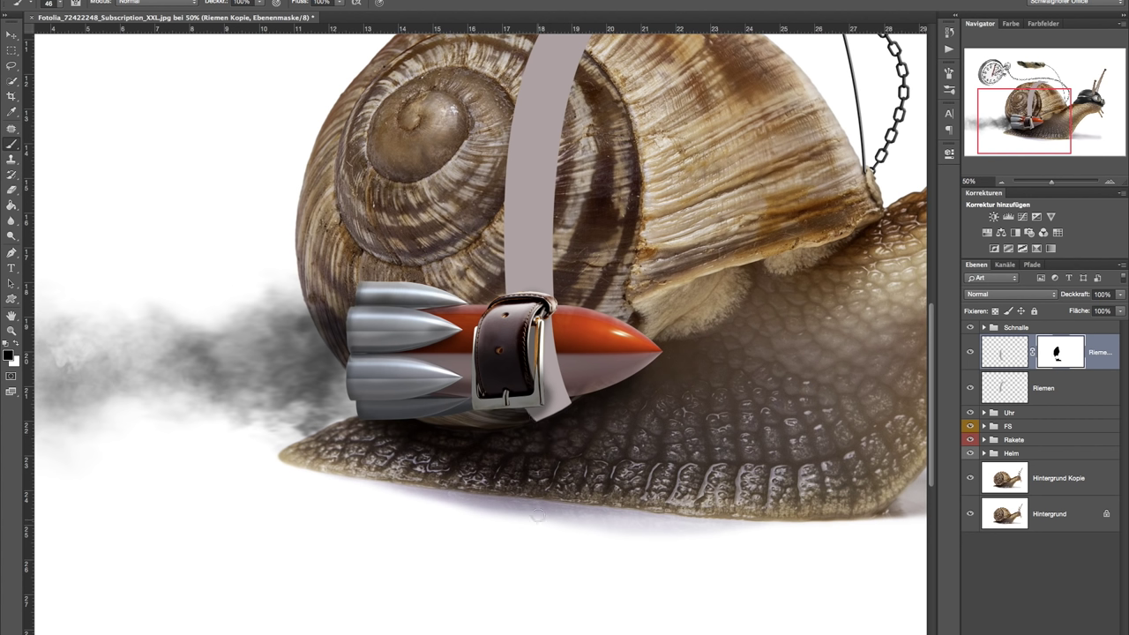
- Nudge the strap copy slightly, merge it into Riemen, and hide Riemen to compare
{"action": "key", "text": "ctrl+t"}
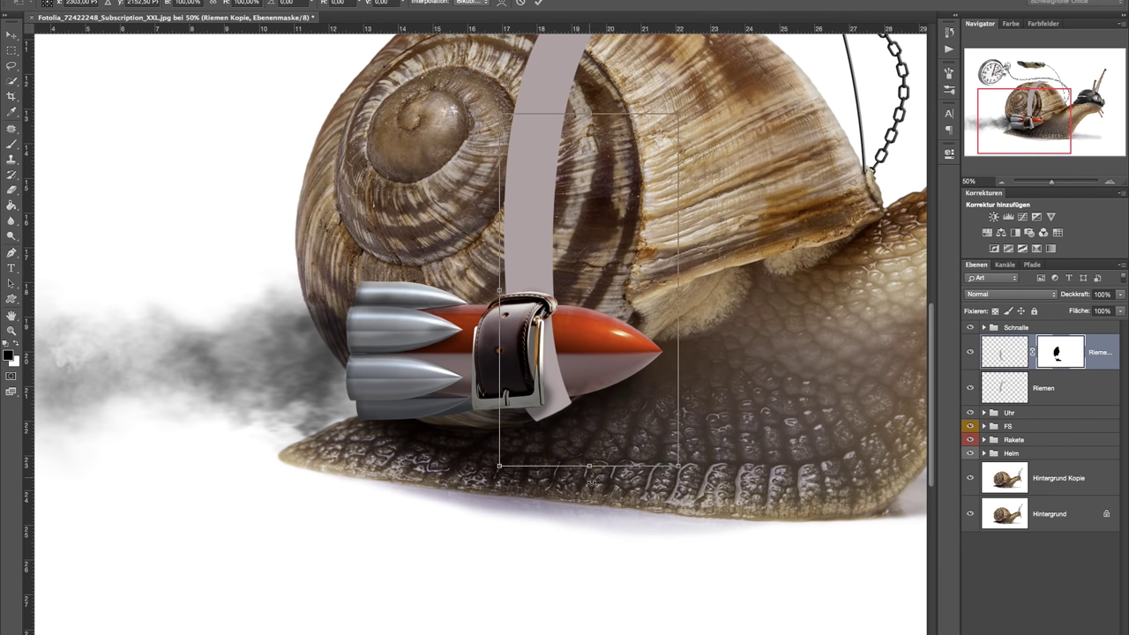
{"action": "left_click_drag", "start_coordinate": [617, 443], "coordinate": [619, 445]}
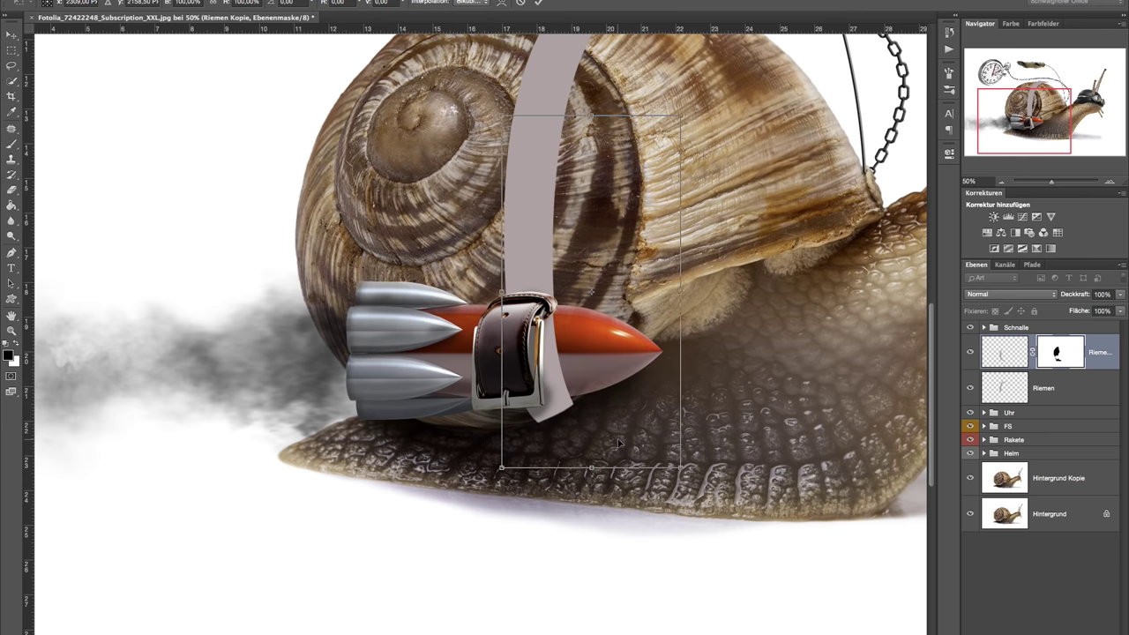
{"action": "key", "text": "Return"}
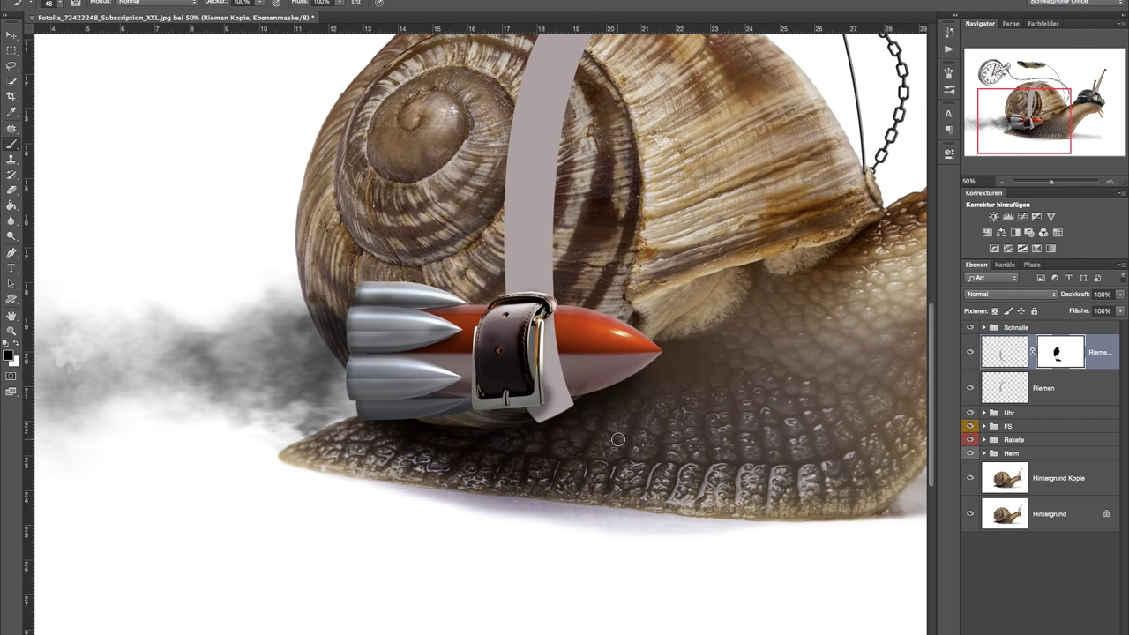
{"action": "key", "text": "ctrl+e"}
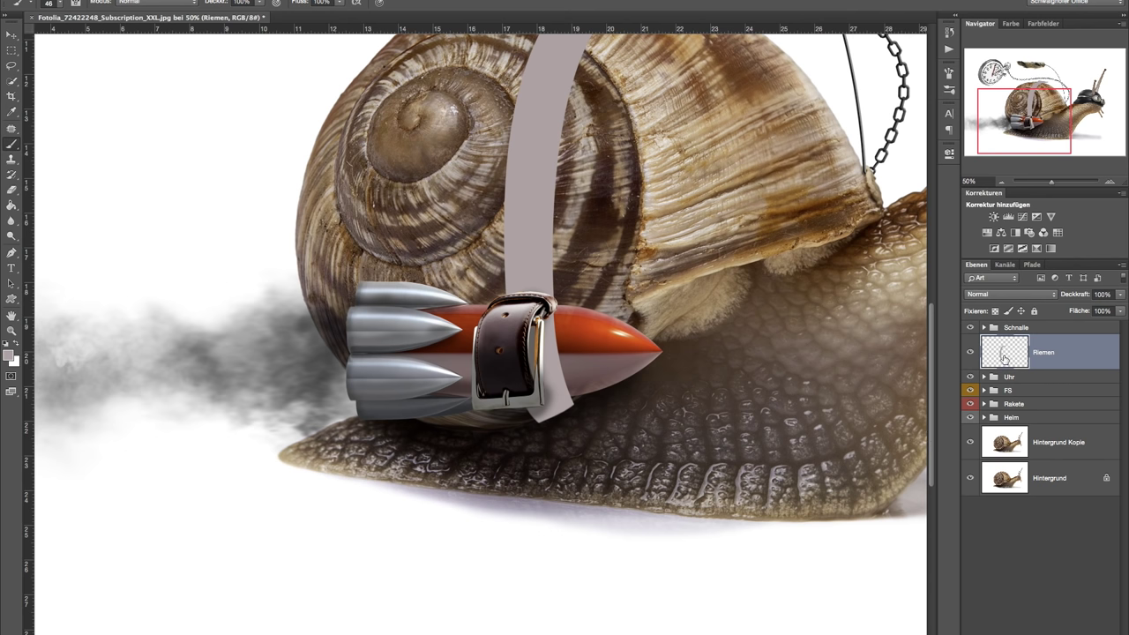
{"action": "left_click", "coordinate": [971, 353]}
- Show Riemen again, mask off the strap's upper tip over the shell, and apply the layer mask
{"action": "left_click", "coordinate": [971, 353]}
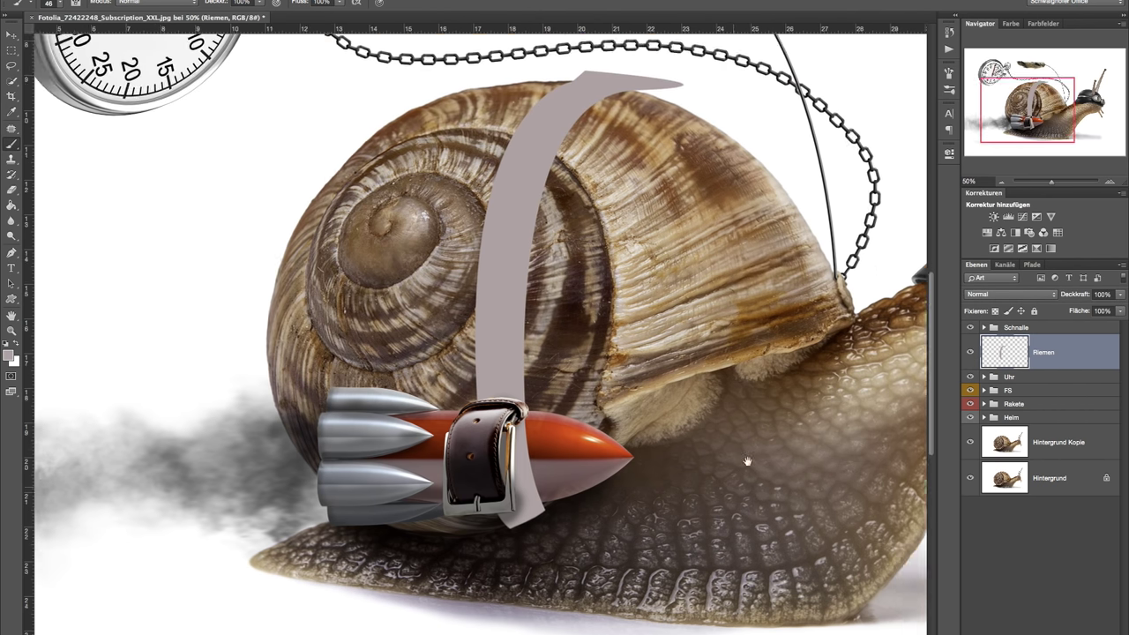
{"action": "left_click_drag", "start_coordinate": [815, 310], "coordinate": [739, 450]}
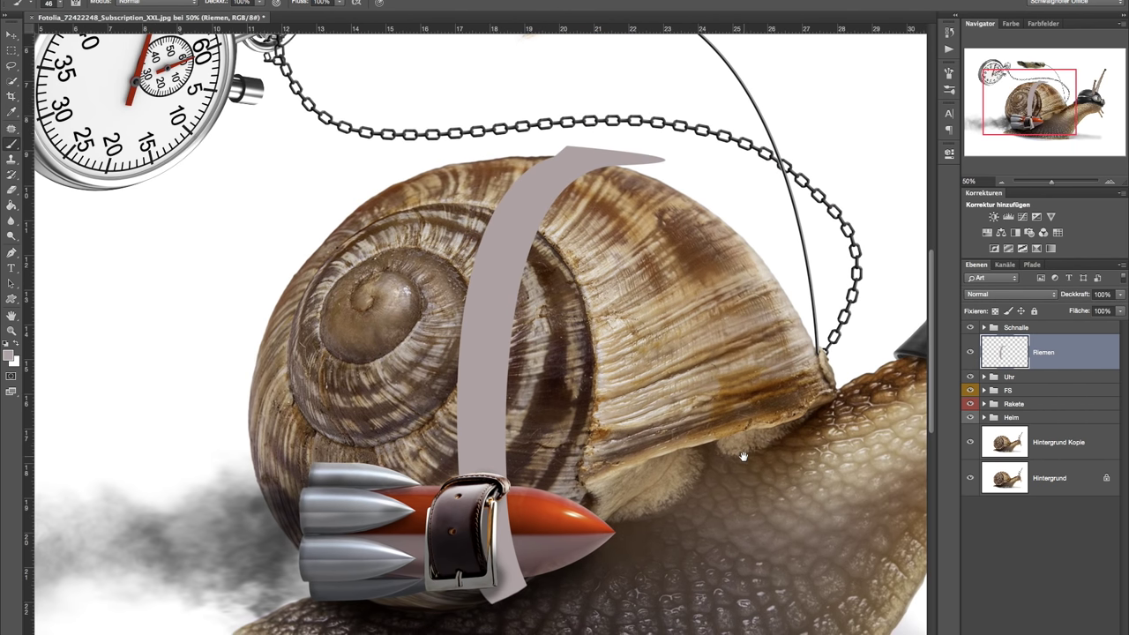
{"action": "left_click_drag", "start_coordinate": [635, 162], "coordinate": [609, 149]}
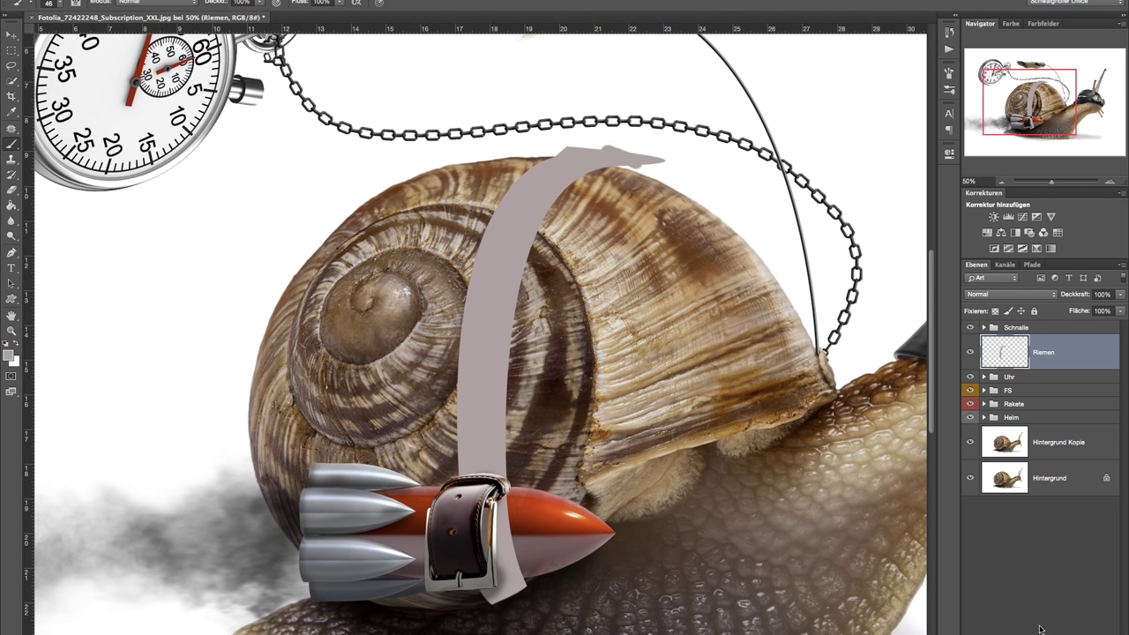
{"action": "left_click_drag", "start_coordinate": [657, 160], "coordinate": [552, 147]}
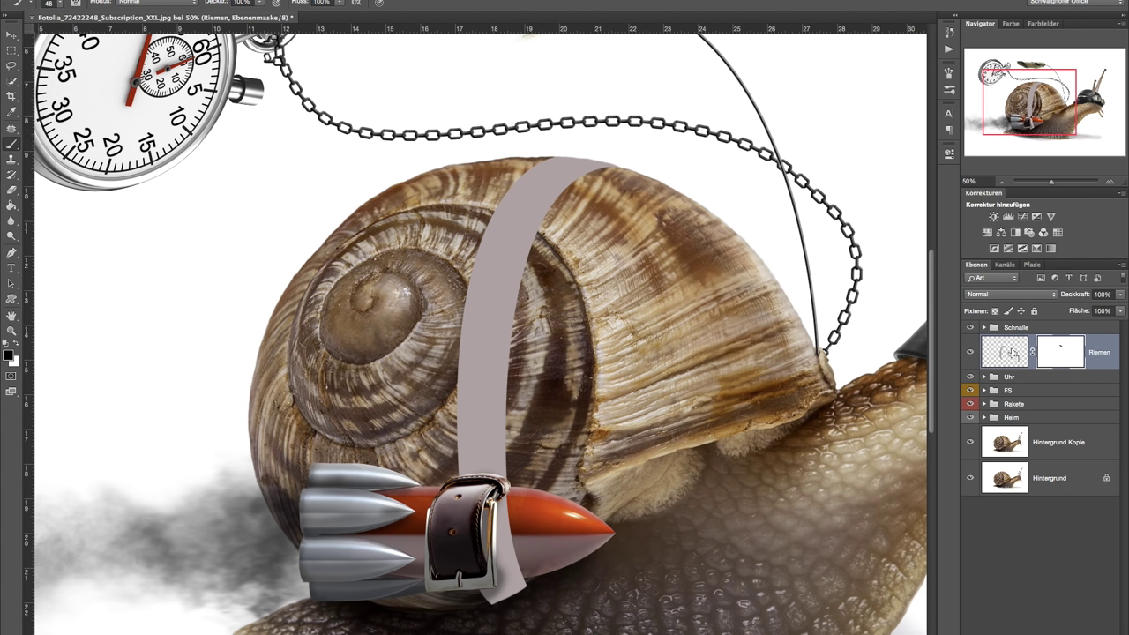
{"action": "left_click", "coordinate": [999, 353], "text": "ctrl"}
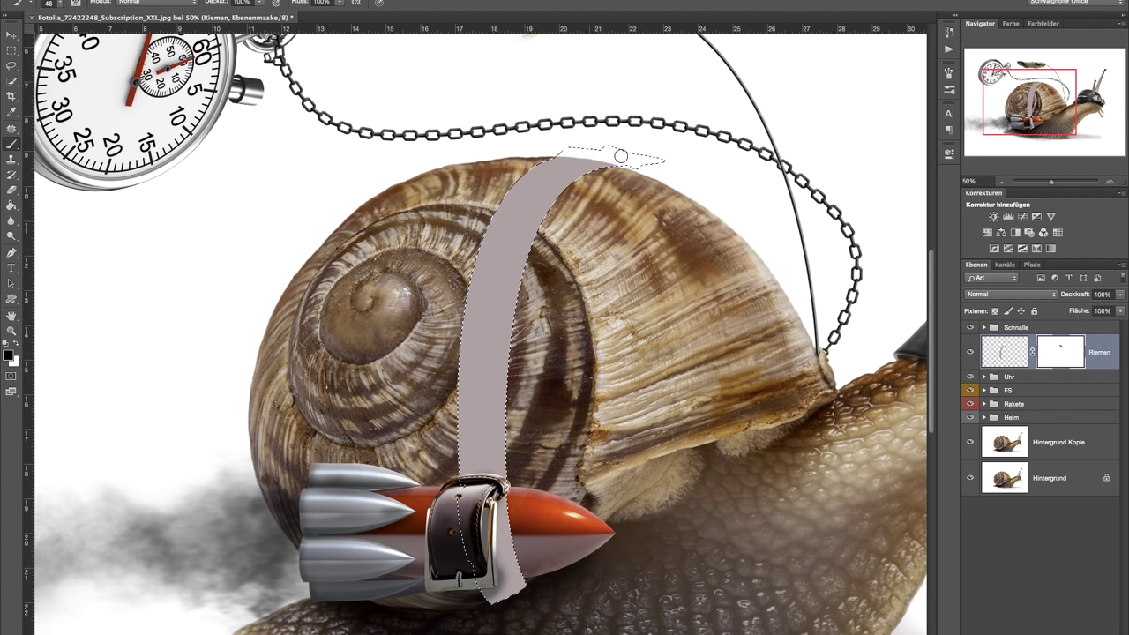
{"action": "key", "text": "ctrl+d"}
{"action": "right_click", "coordinate": [1063, 355]}
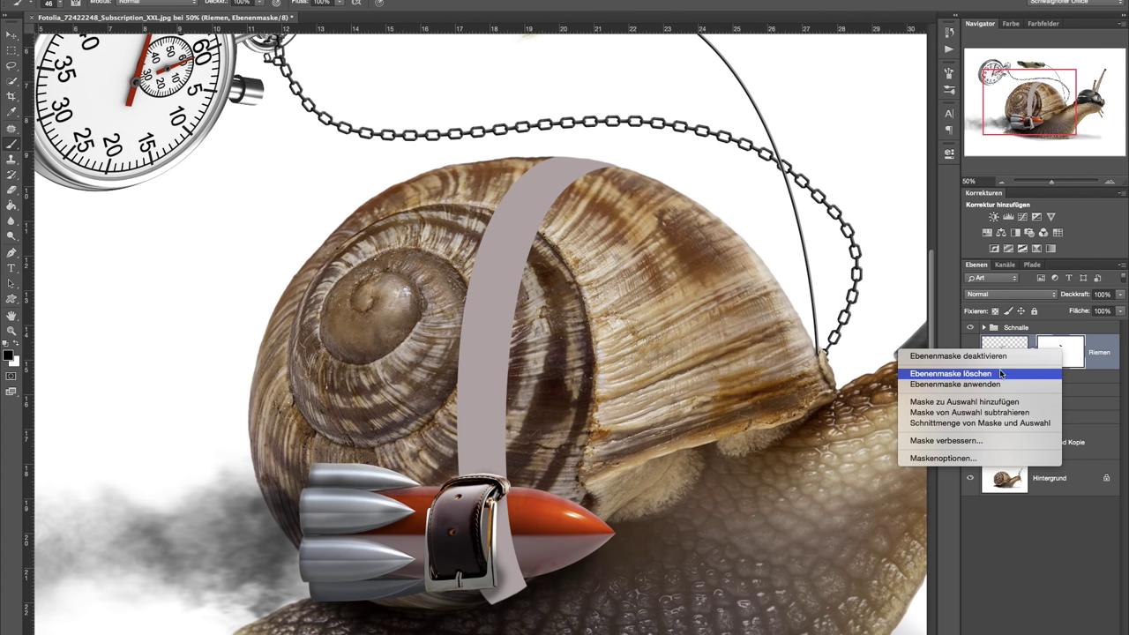
{"action": "left_click", "coordinate": [1000, 386]}
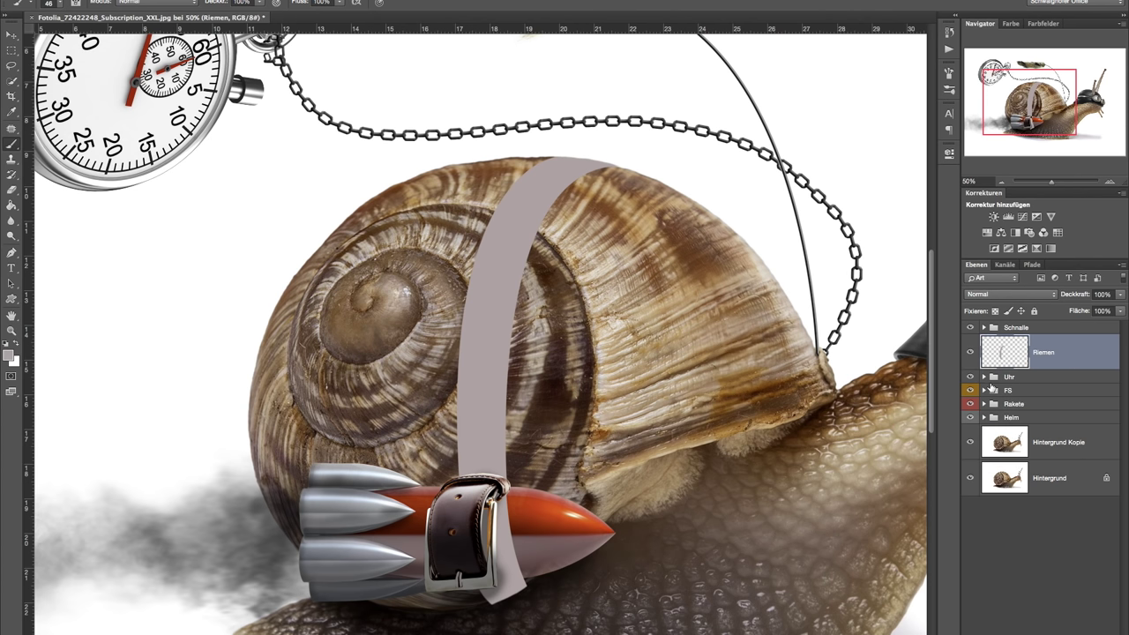
- Within the strap selection, paint black shadows along its edges with a 163 px brush at 50% opacity
{"action": "left_click", "coordinate": [1005, 351], "text": "ctrl"}
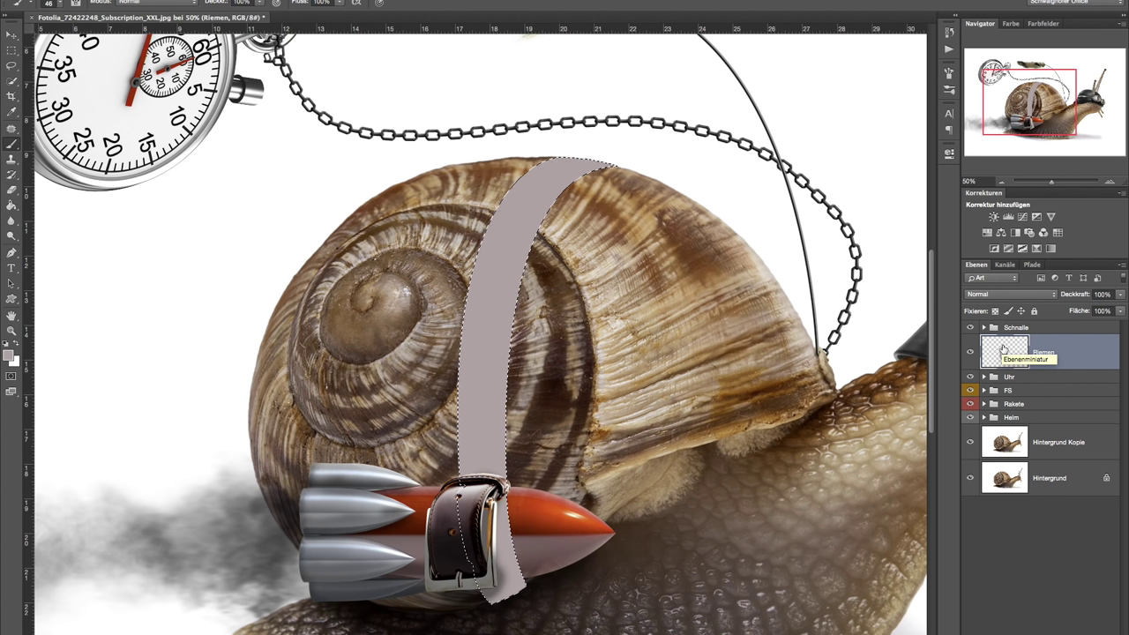
{"action": "left_click_drag", "start_coordinate": [409, 404], "coordinate": [441, 411]}
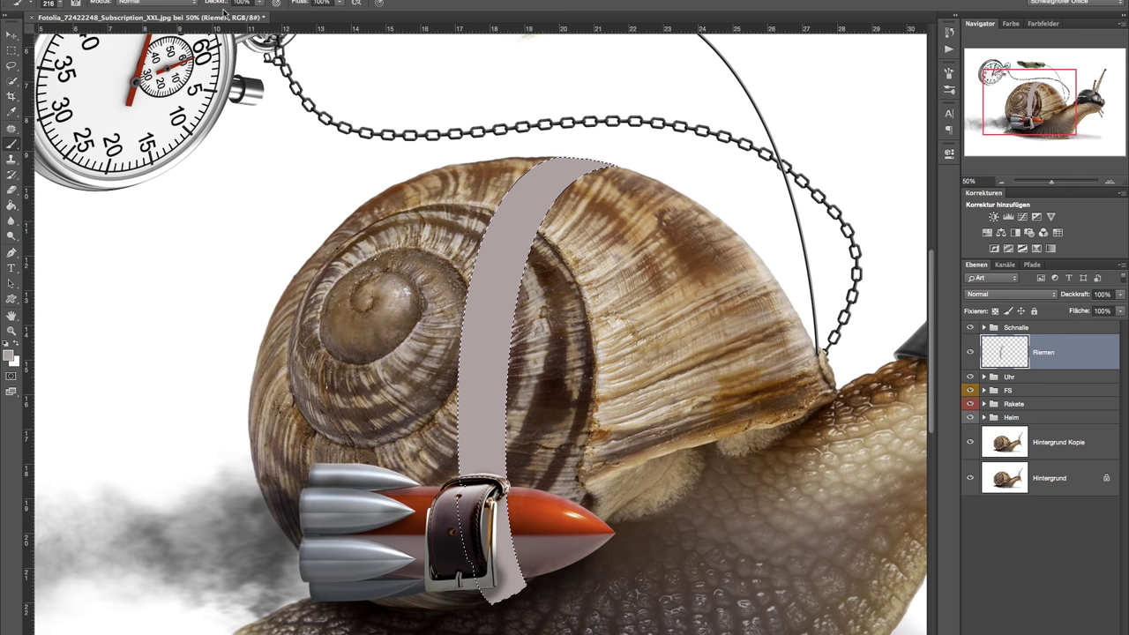
{"action": "key", "text": "5"}
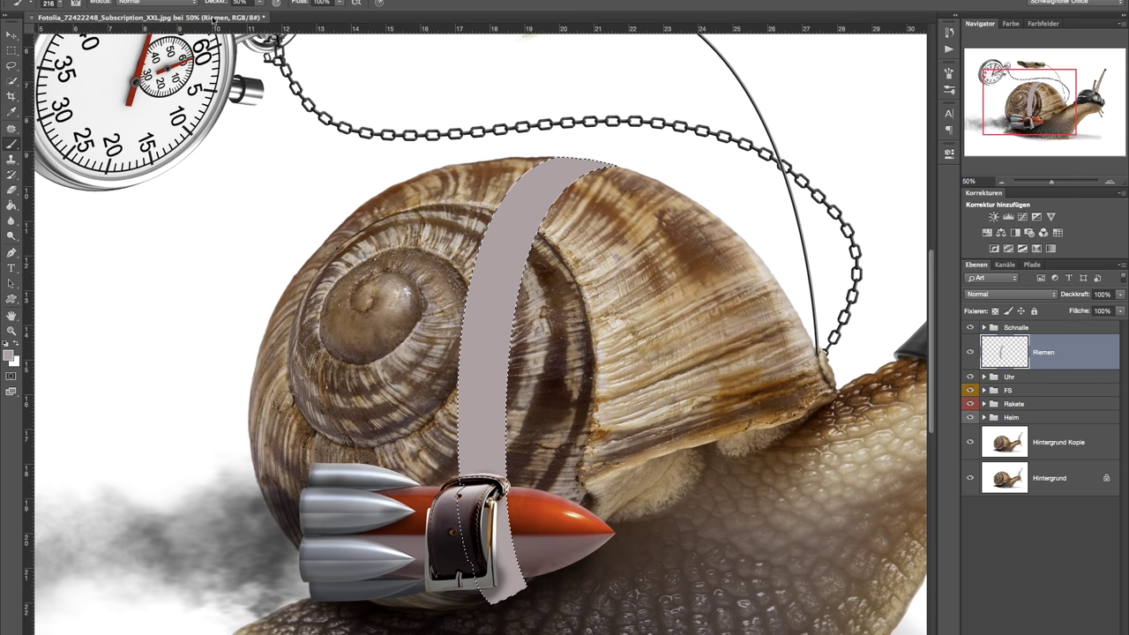
{"action": "key", "text": "d"}
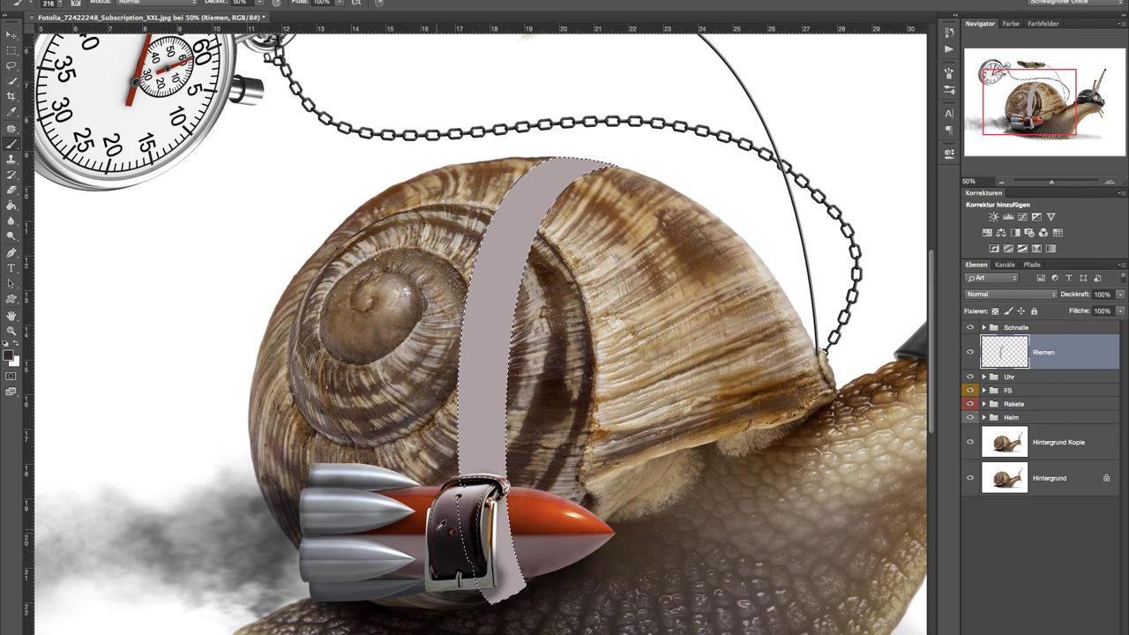
{"action": "left_click_drag", "start_coordinate": [512, 476], "coordinate": [529, 439]}
{"action": "mouse_move", "coordinate": [466, 462]}
{"action": "left_mouse_down"}
{"action": "mouse_move", "coordinate": [450, 360]}
{"action": "mouse_move", "coordinate": [487, 327]}
{"action": "mouse_move", "coordinate": [501, 459]}
{"action": "left_mouse_up"}
{"action": "left_click_drag", "start_coordinate": [496, 556], "coordinate": [510, 607]}
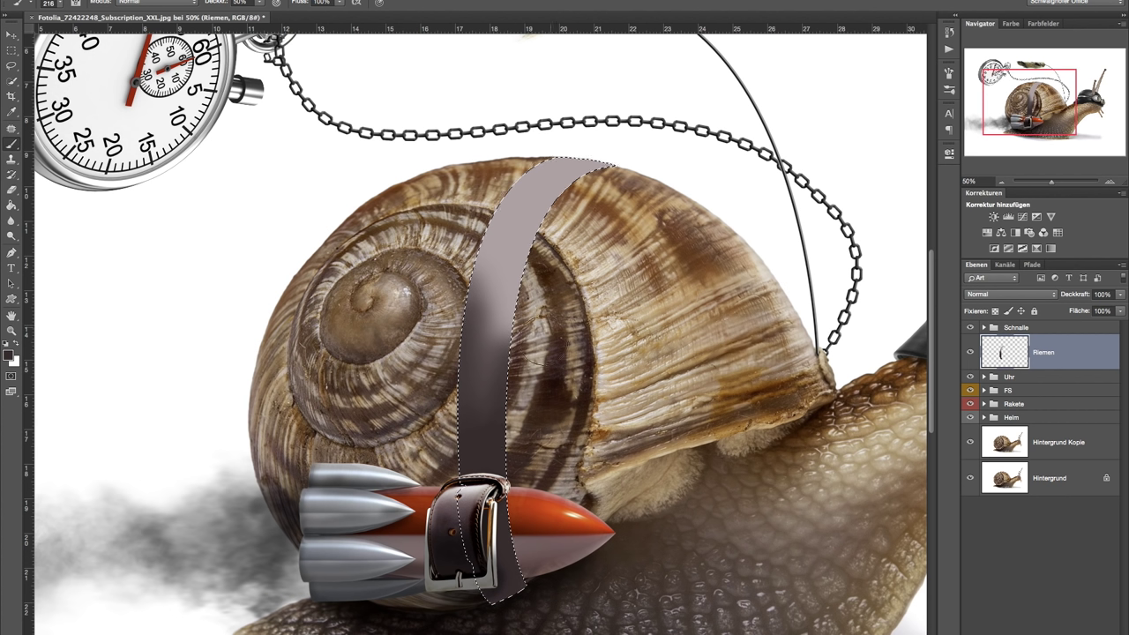
{"action": "left_click_drag", "start_coordinate": [547, 281], "coordinate": [501, 318]}
{"action": "mouse_move", "coordinate": [567, 256]}
{"action": "left_mouse_down"}
{"action": "mouse_move", "coordinate": [587, 228]}
{"action": "mouse_move", "coordinate": [501, 344]}
{"action": "left_mouse_up"}
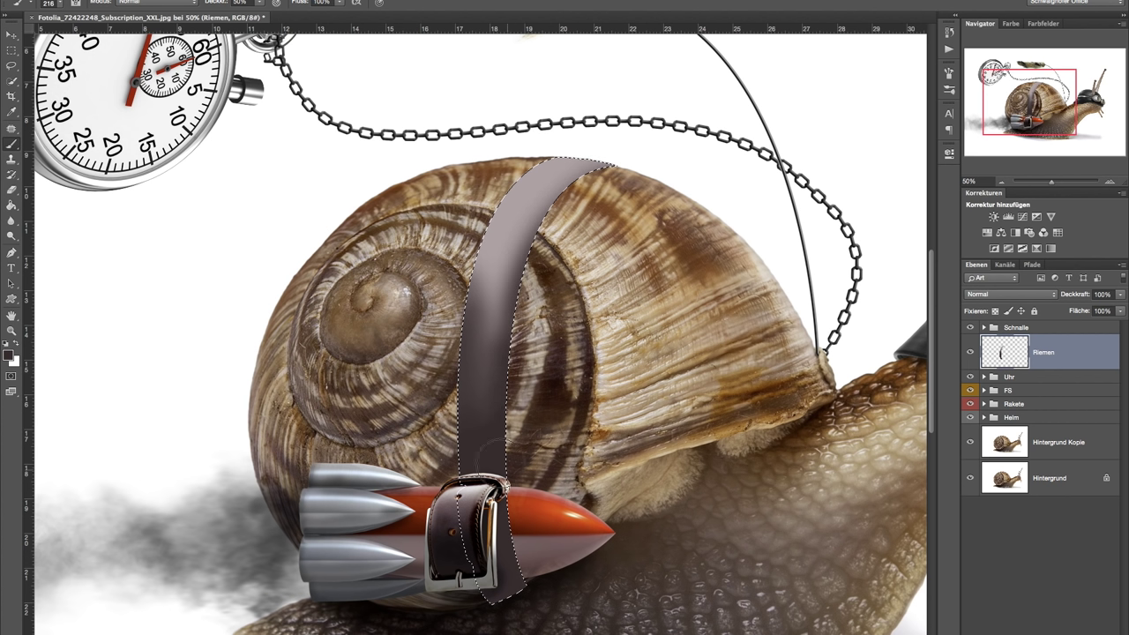
{"action": "left_click_drag", "start_coordinate": [487, 166], "coordinate": [483, 263]}
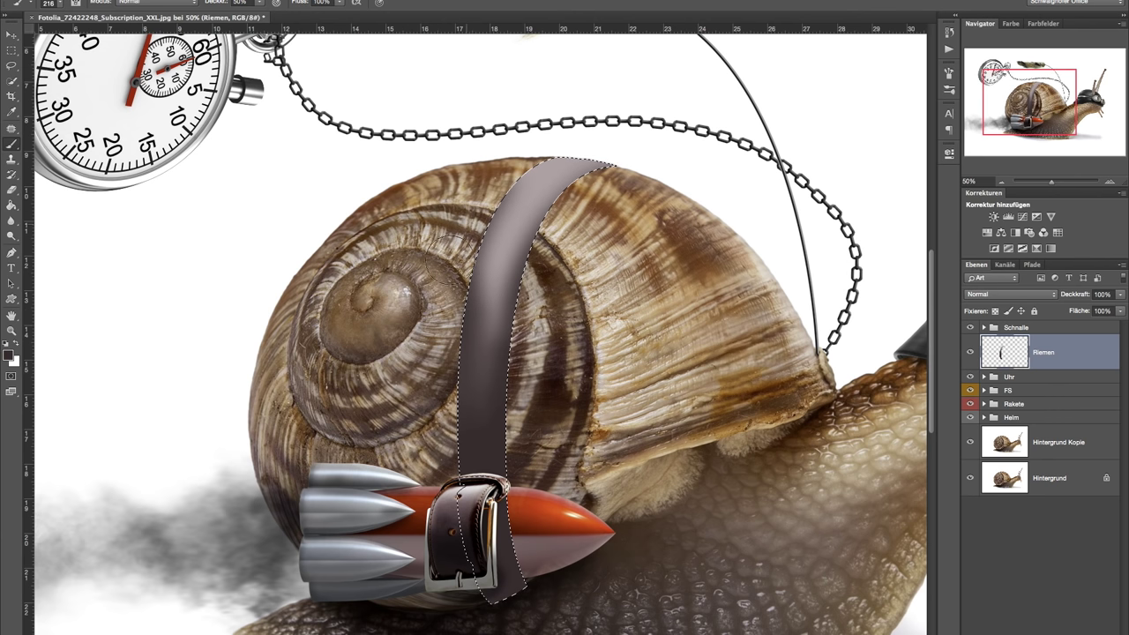
{"action": "left_click_drag", "start_coordinate": [480, 557], "coordinate": [516, 600]}
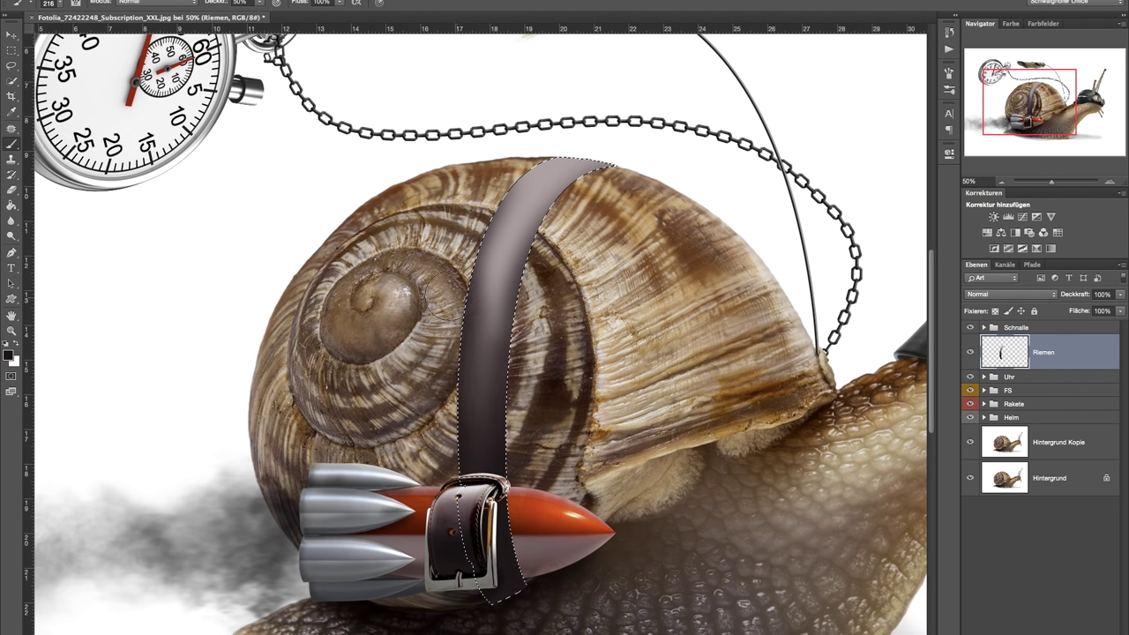
{"action": "left_click_drag", "start_coordinate": [484, 265], "coordinate": [547, 143]}
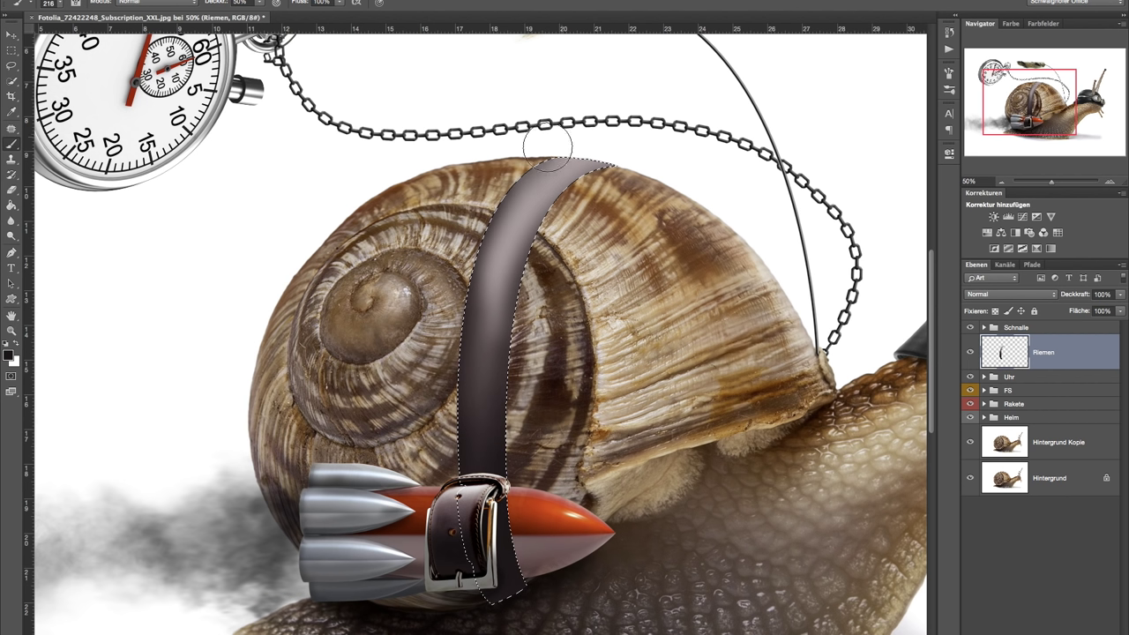
- Add white and light-grey highlights to the strap, darken its left side again, then deselect
{"action": "left_click", "coordinate": [631, 155], "text": "alt"}
{"action": "mouse_move", "coordinate": [605, 151]}
{"action": "left_mouse_down"}
{"action": "mouse_move", "coordinate": [556, 159]}
{"action": "mouse_move", "coordinate": [595, 156]}
{"action": "left_mouse_up"}
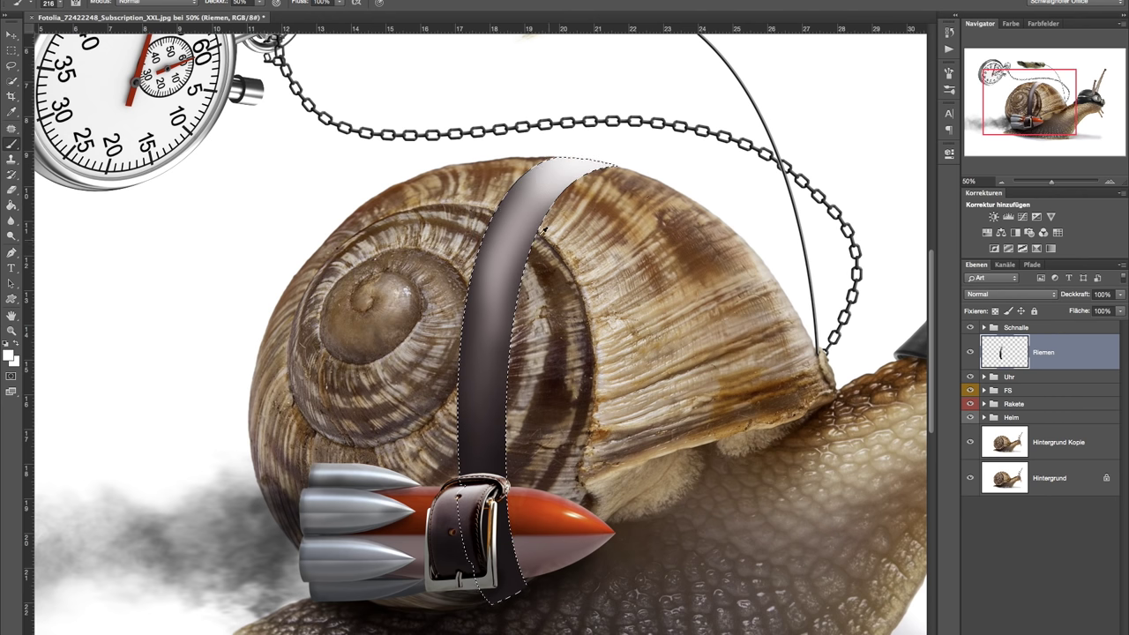
{"action": "left_click", "coordinate": [600, 161], "text": "alt"}
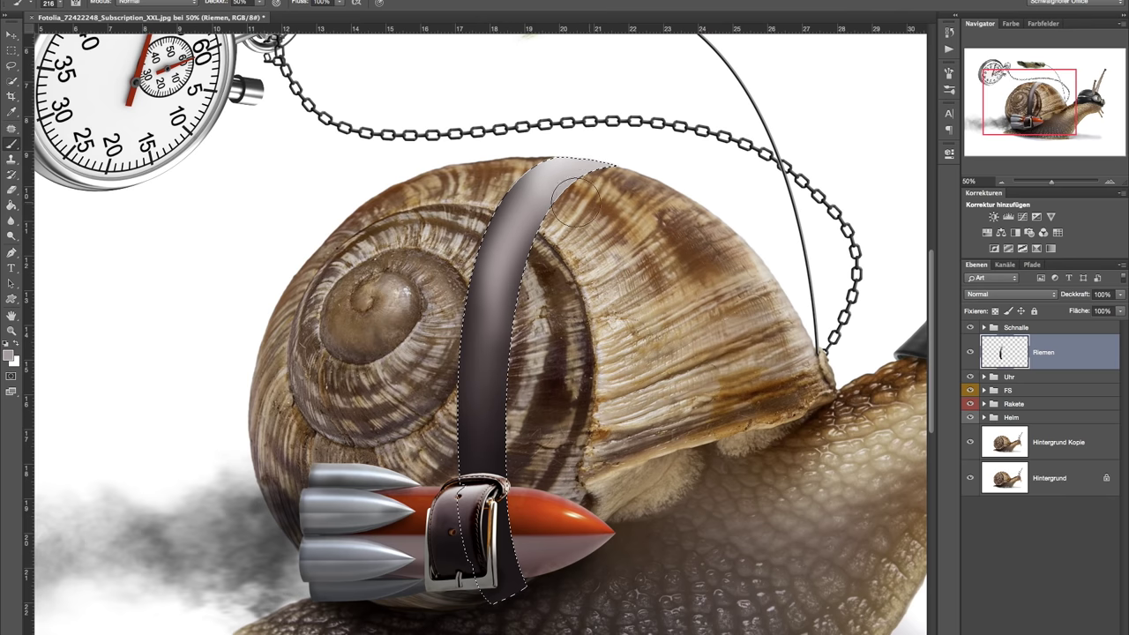
{"action": "mouse_move", "coordinate": [564, 236]}
{"action": "left_mouse_down"}
{"action": "mouse_move", "coordinate": [526, 327]}
{"action": "mouse_move", "coordinate": [556, 238]}
{"action": "mouse_move", "coordinate": [593, 180]}
{"action": "left_mouse_up"}
{"action": "left_click", "coordinate": [505, 441], "text": "alt"}
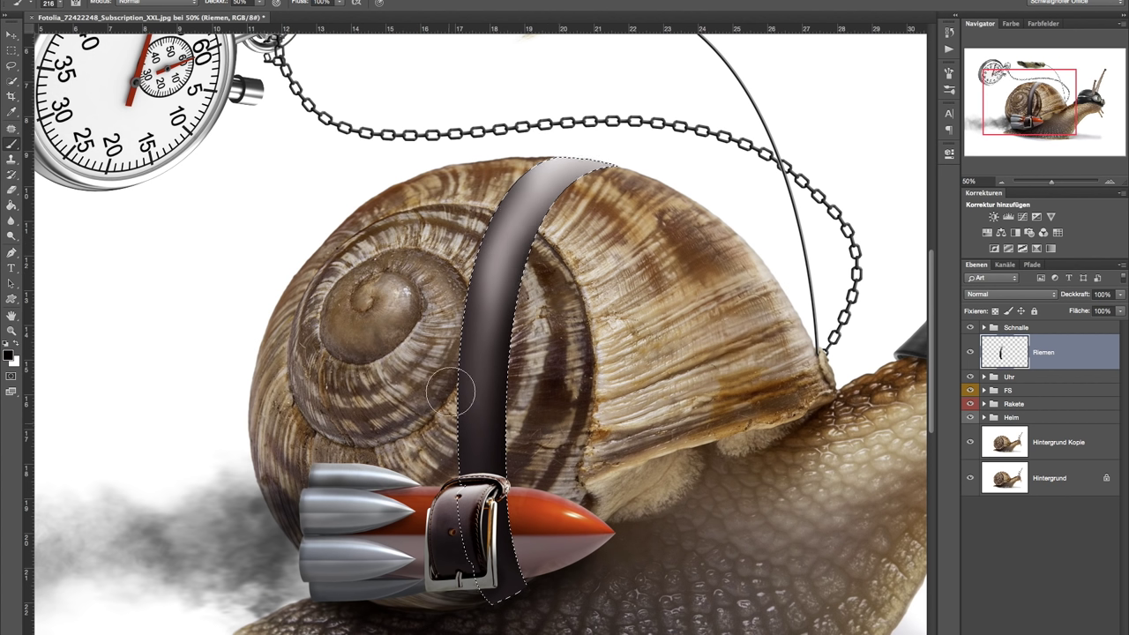
{"action": "left_click_drag", "start_coordinate": [462, 421], "coordinate": [501, 217]}
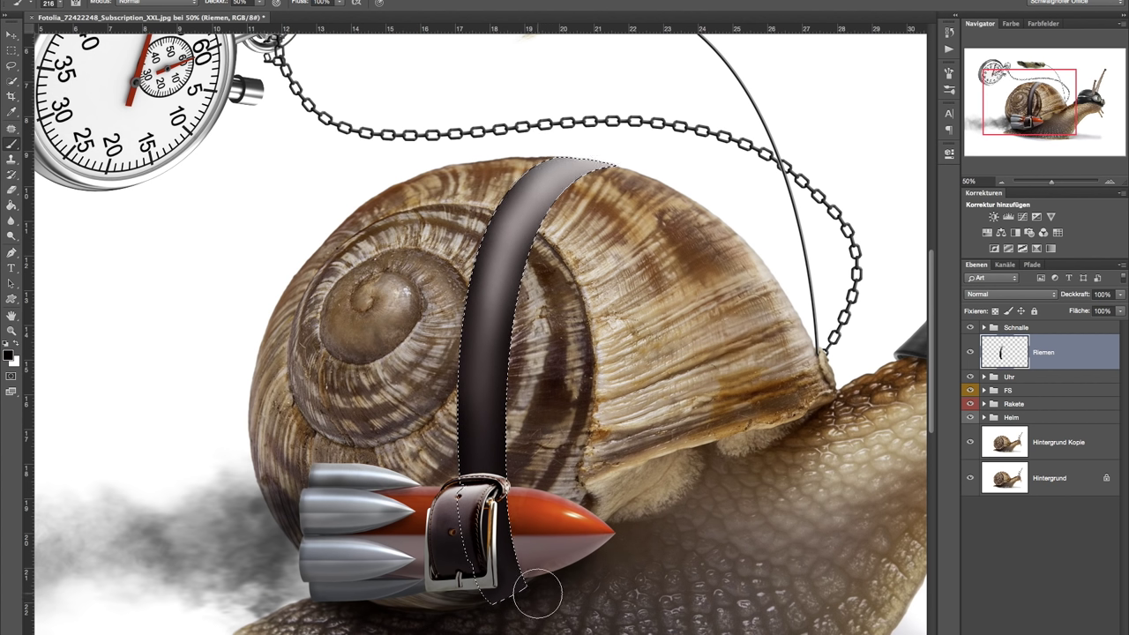
{"action": "key", "text": "ctrl+d"}
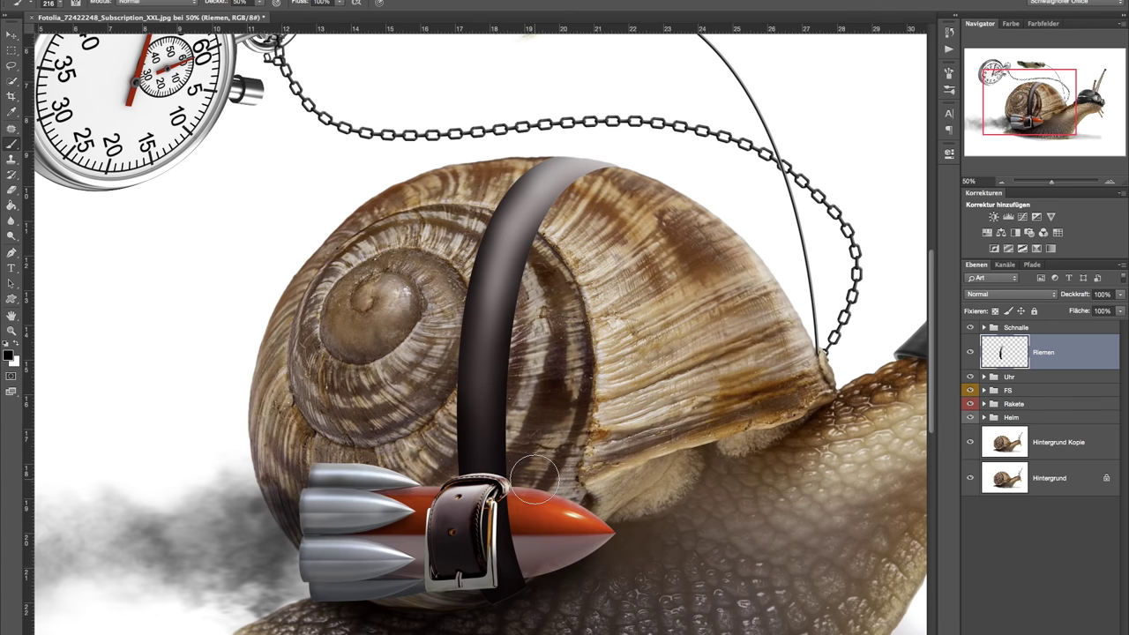
- Switch to the Eraser and set its size to 26 px
{"action": "left_click", "coordinate": [12, 190]}
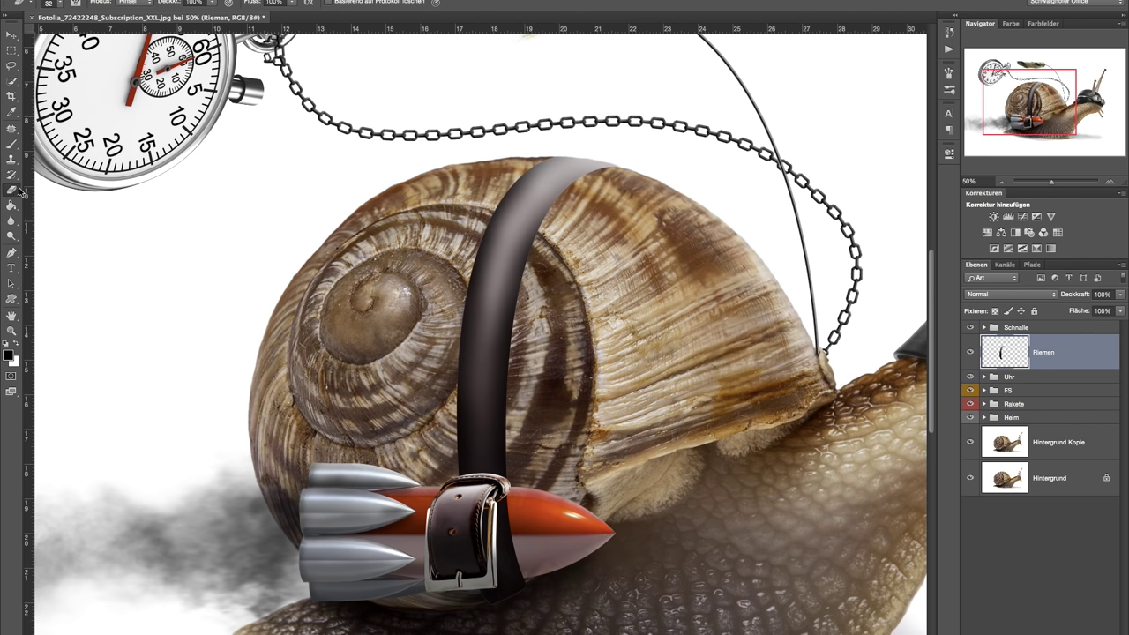
{"action": "right_click", "coordinate": [638, 256]}
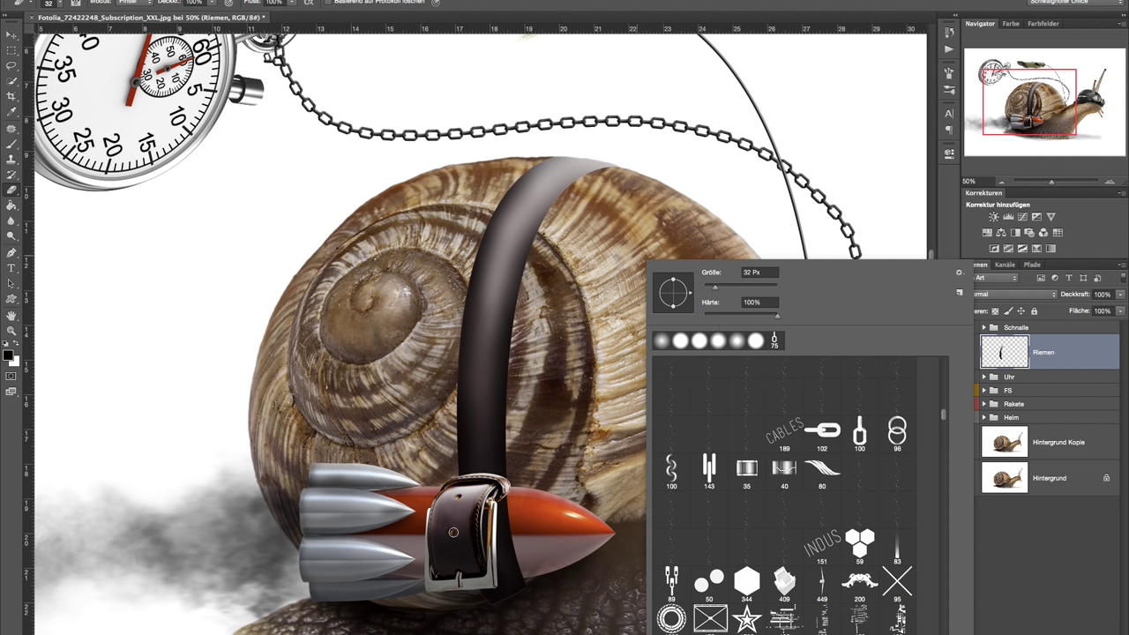
{"action": "left_click_drag", "start_coordinate": [711, 279], "coordinate": [705, 277]}
{"action": "left_click_drag", "start_coordinate": [713, 275], "coordinate": [714, 275]}
{"action": "left_click", "coordinate": [627, 309]}
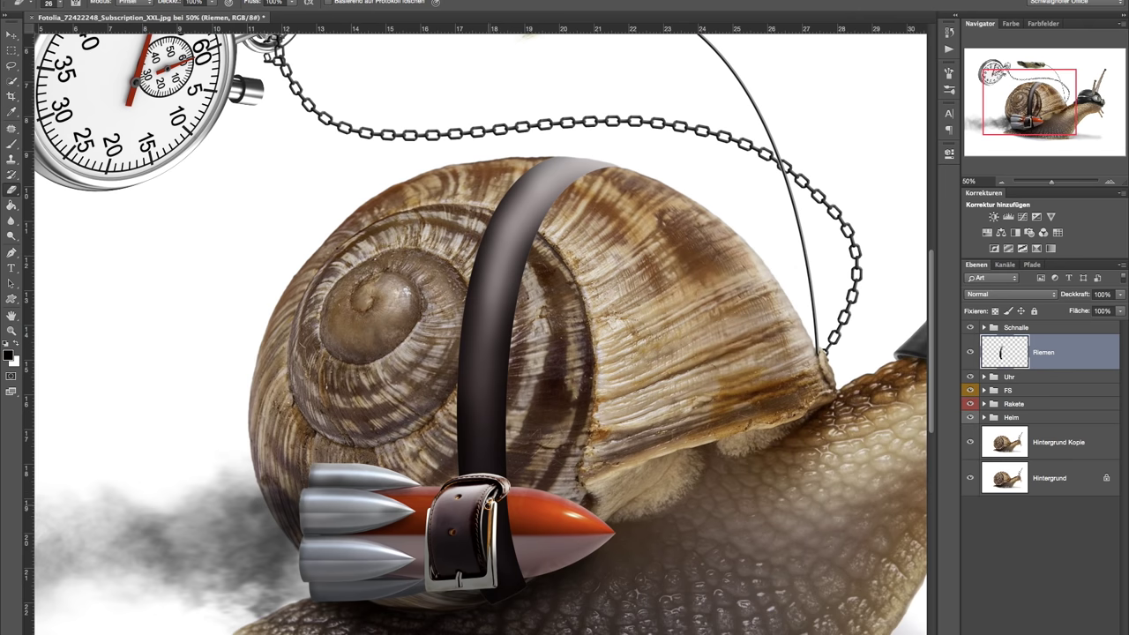
- Punch a hole into the strap and flatten the eraser tip into an ellipse
{"action": "left_click", "coordinate": [481, 447]}
{"action": "right_click", "coordinate": [656, 271]}
{"action": "left_click_drag", "start_coordinate": [686, 290], "coordinate": [687, 298]}
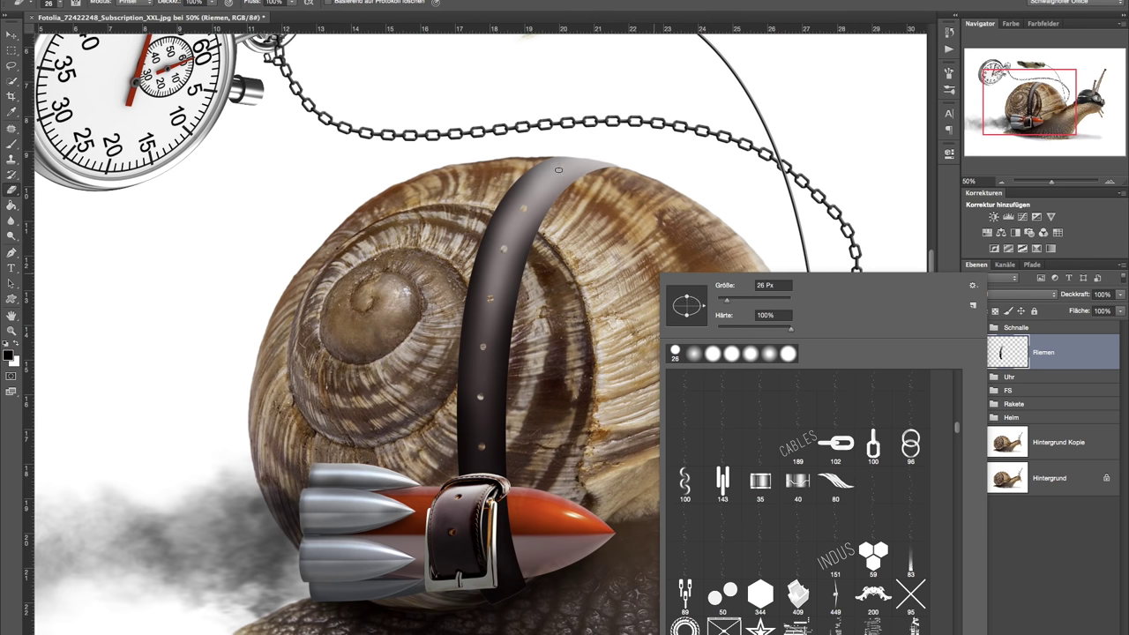
{"action": "key", "text": "Return"}
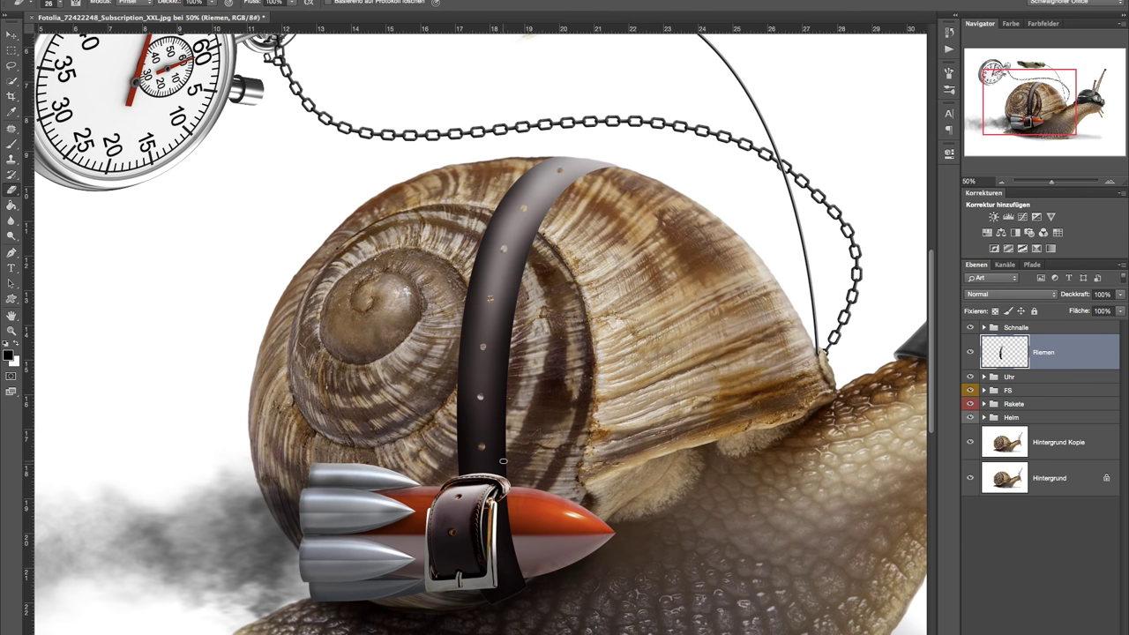
- Give the Riemen strap a drop shadow at 80° angle and about 50% opacity
{"action": "double_click", "coordinate": [1082, 352]}
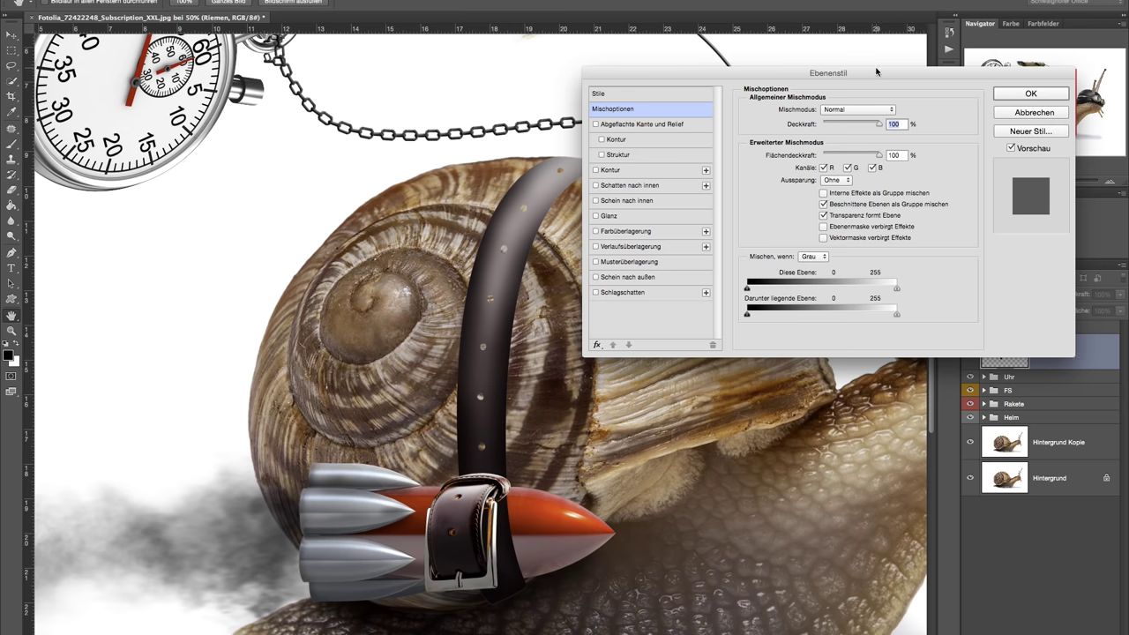
{"action": "left_click_drag", "start_coordinate": [875, 72], "coordinate": [908, 81]}
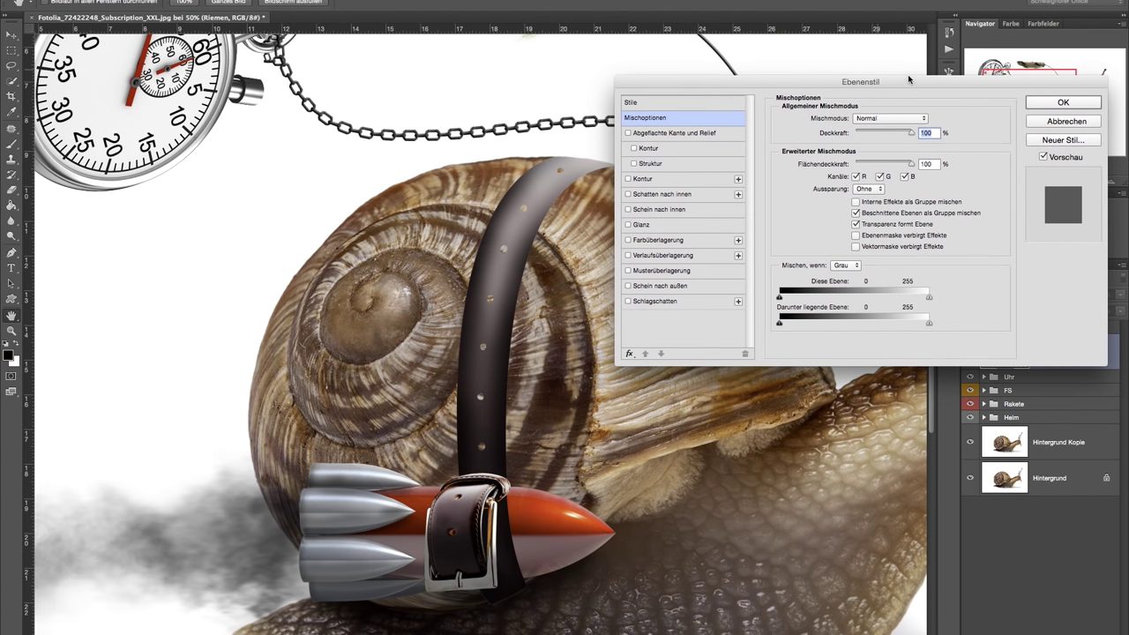
{"action": "left_click", "coordinate": [648, 302]}
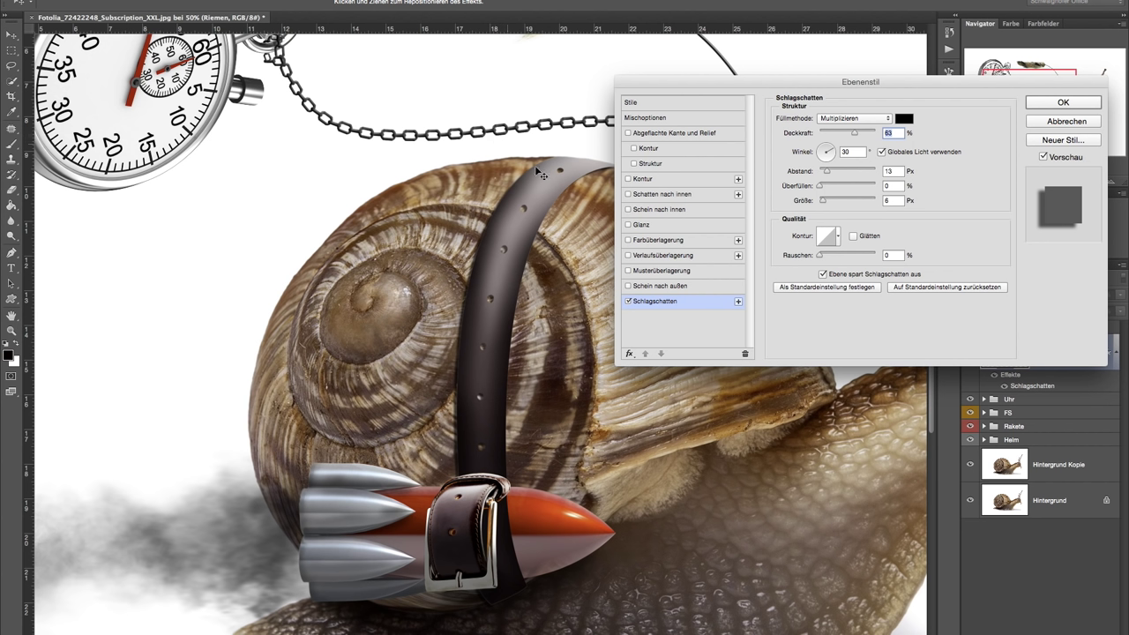
{"action": "left_click", "coordinate": [827, 141]}
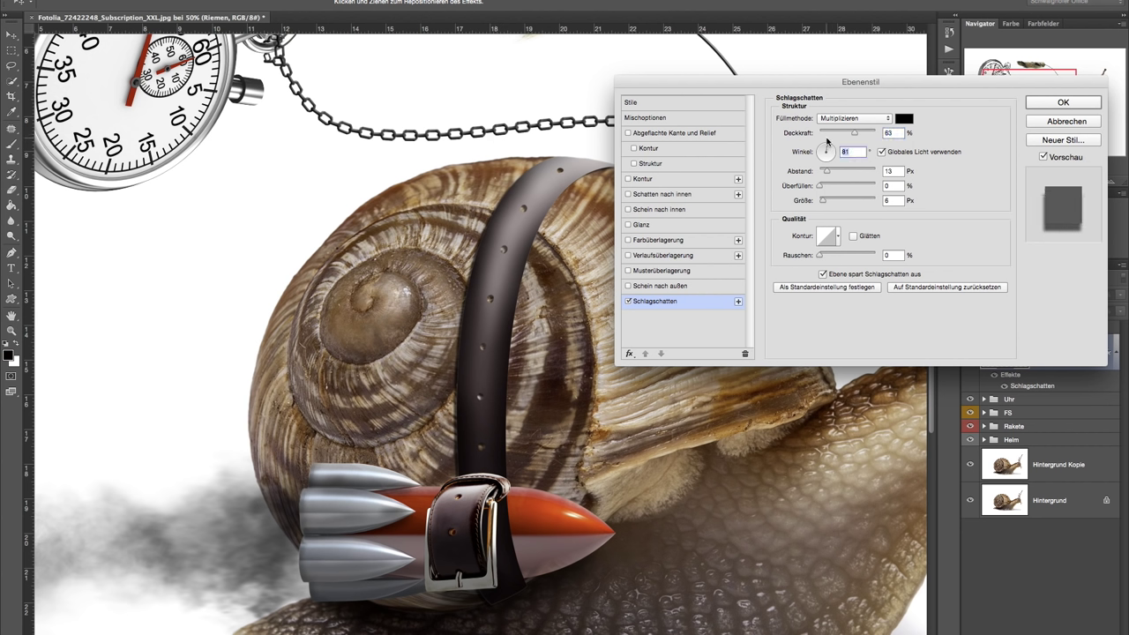
{"action": "left_click_drag", "start_coordinate": [828, 141], "coordinate": [830, 150]}
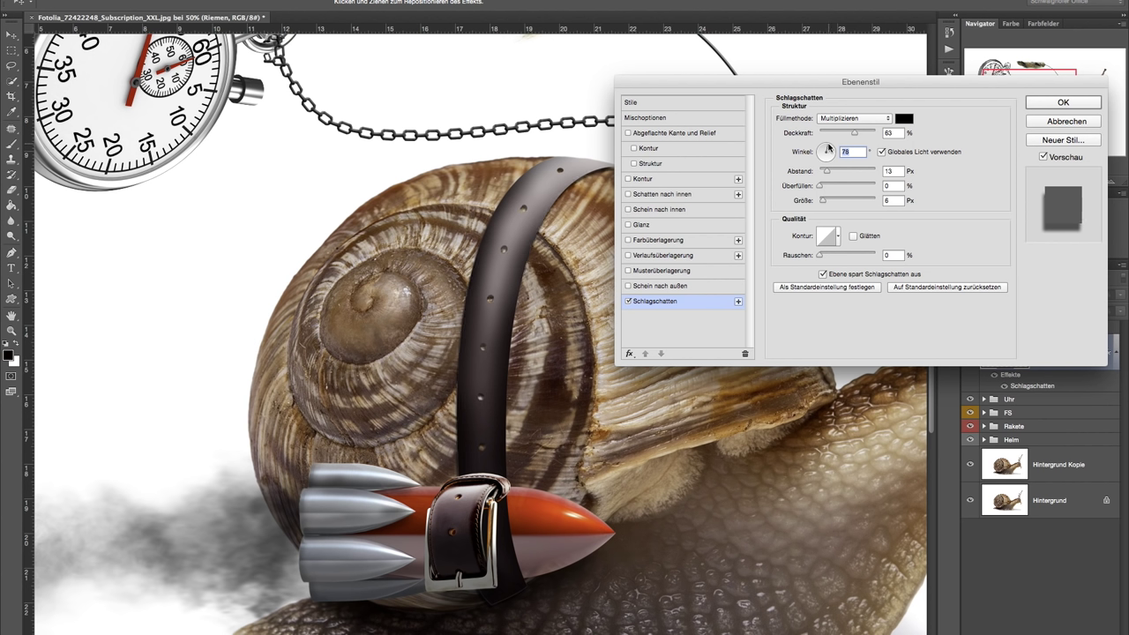
{"action": "left_click_drag", "start_coordinate": [830, 150], "coordinate": [816, 161]}
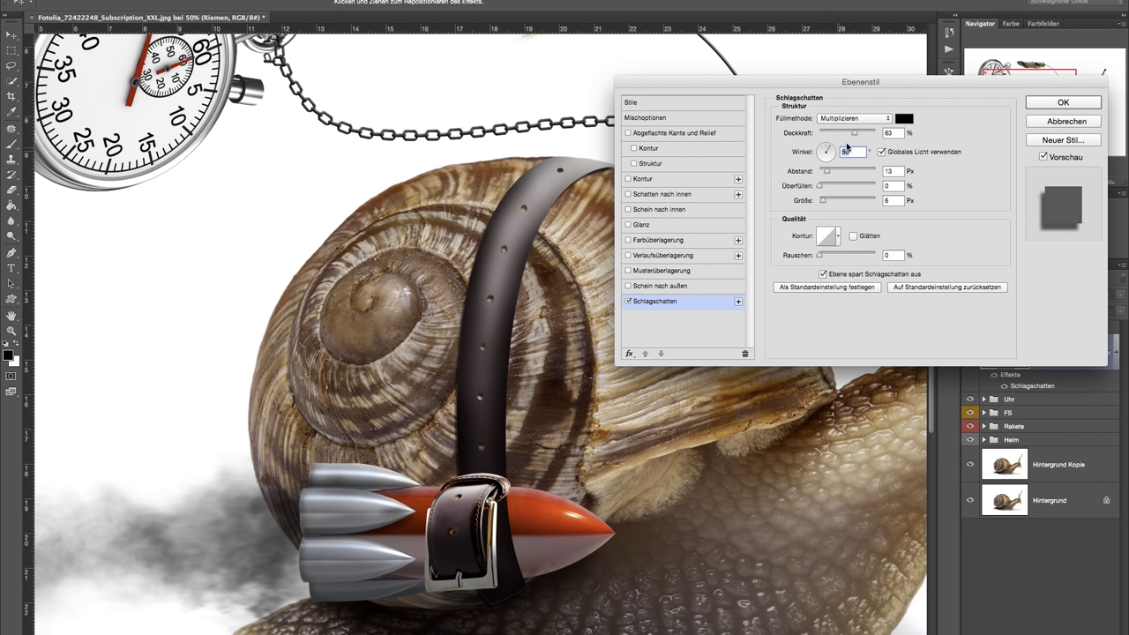
{"action": "left_click_drag", "start_coordinate": [855, 132], "coordinate": [850, 135]}
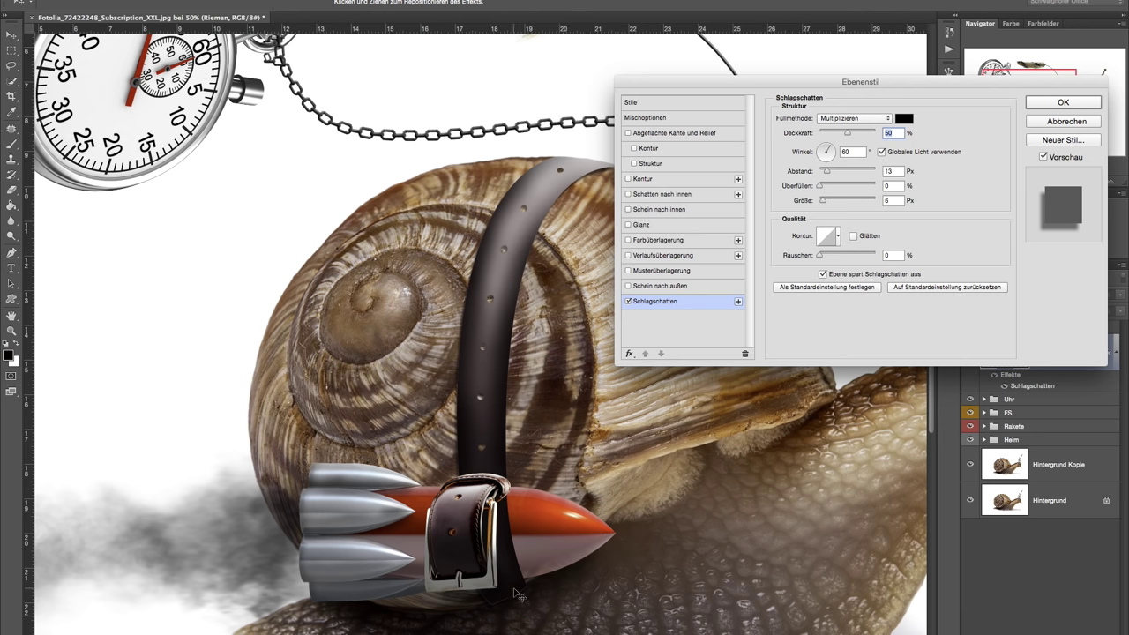
- Try and remove Bevel & Emboss and Stroke, then enable a hatched Pattern Overlay
{"action": "left_click", "coordinate": [700, 134]}
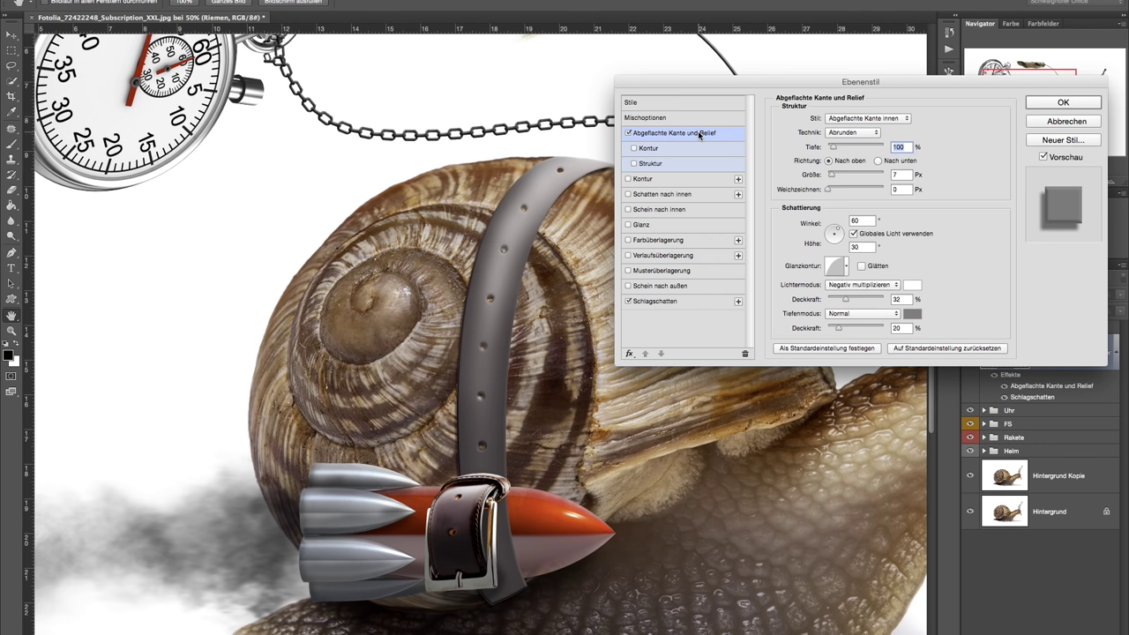
{"action": "left_click", "coordinate": [628, 133]}
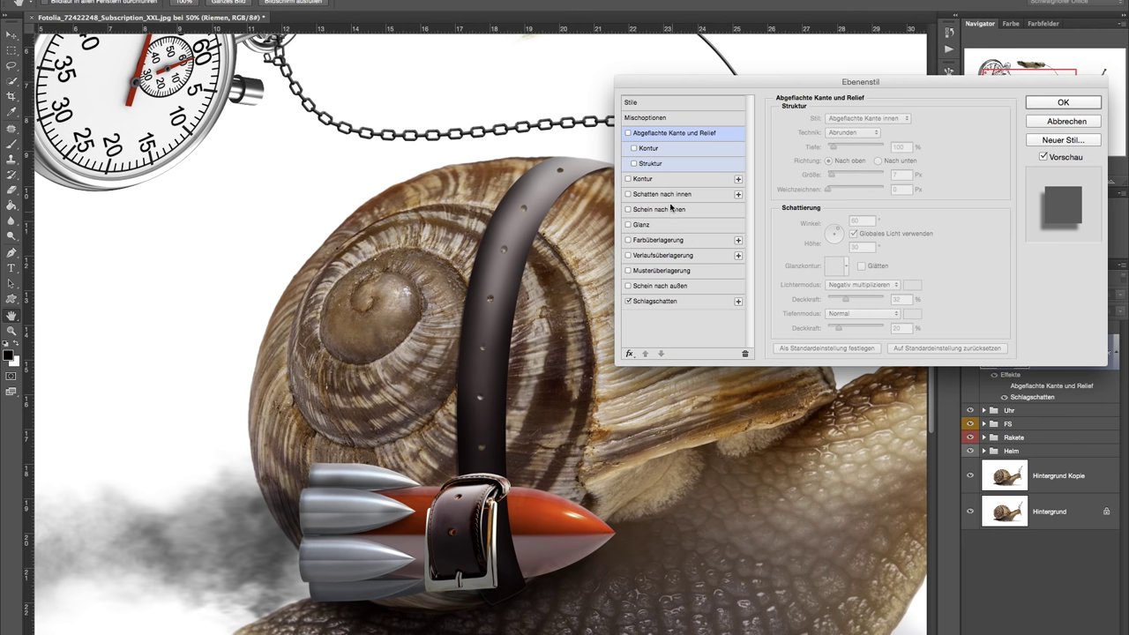
{"action": "left_click", "coordinate": [691, 180]}
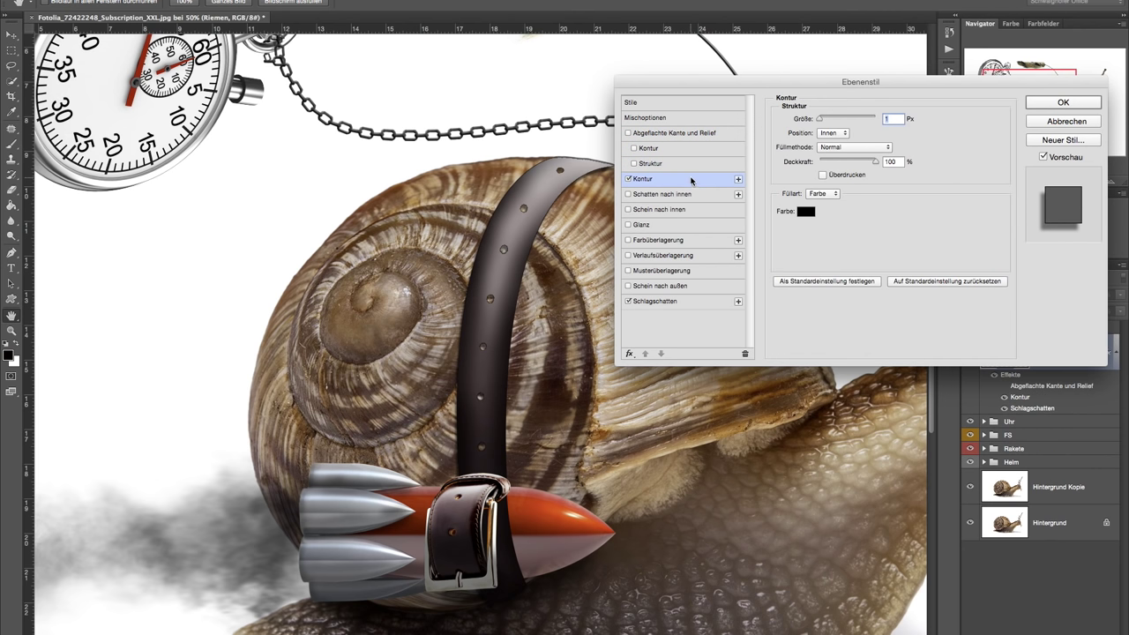
{"action": "left_click", "coordinate": [628, 179]}
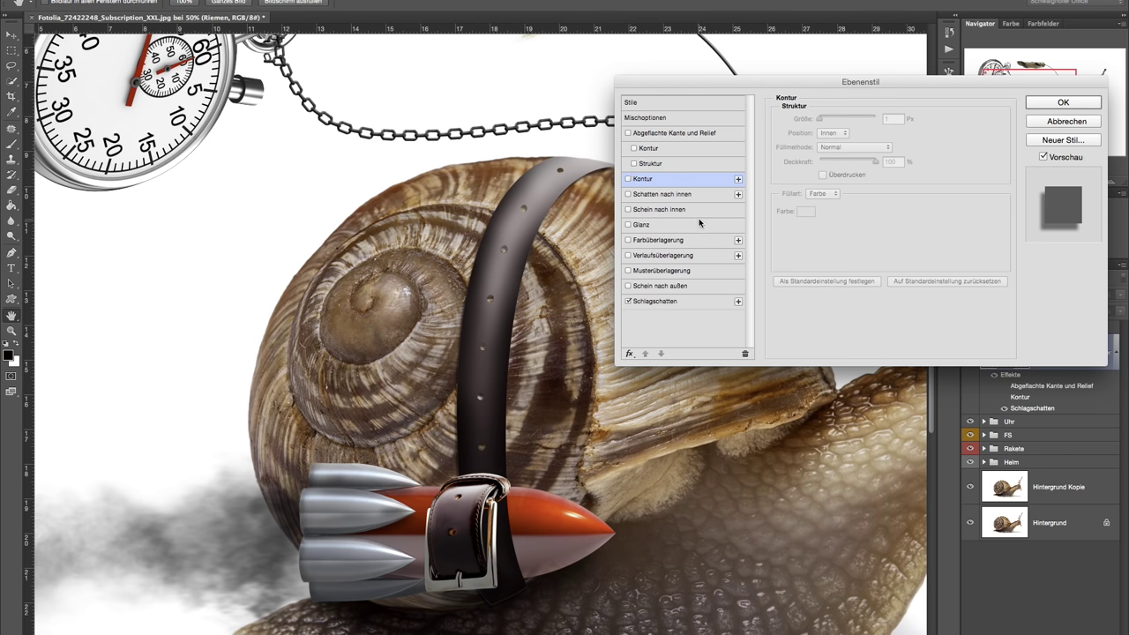
{"action": "left_click", "coordinate": [698, 272]}
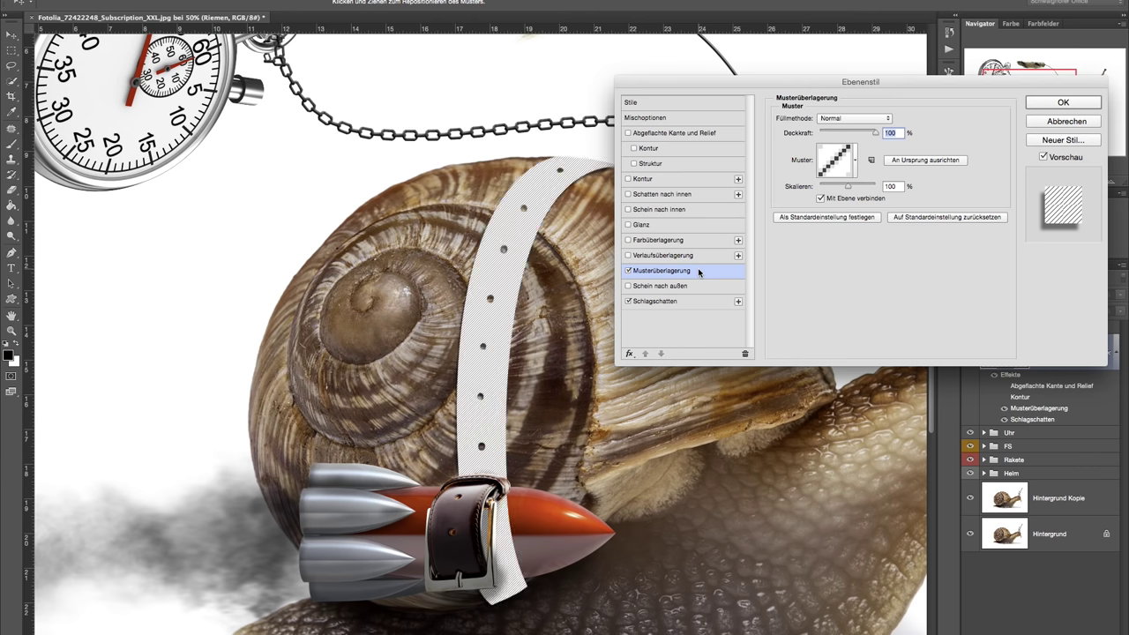
- Append the Naturmuster pattern set and fill the overlay with the green grass pattern
{"action": "left_click", "coordinate": [855, 161]}
{"action": "left_click", "coordinate": [863, 166]}
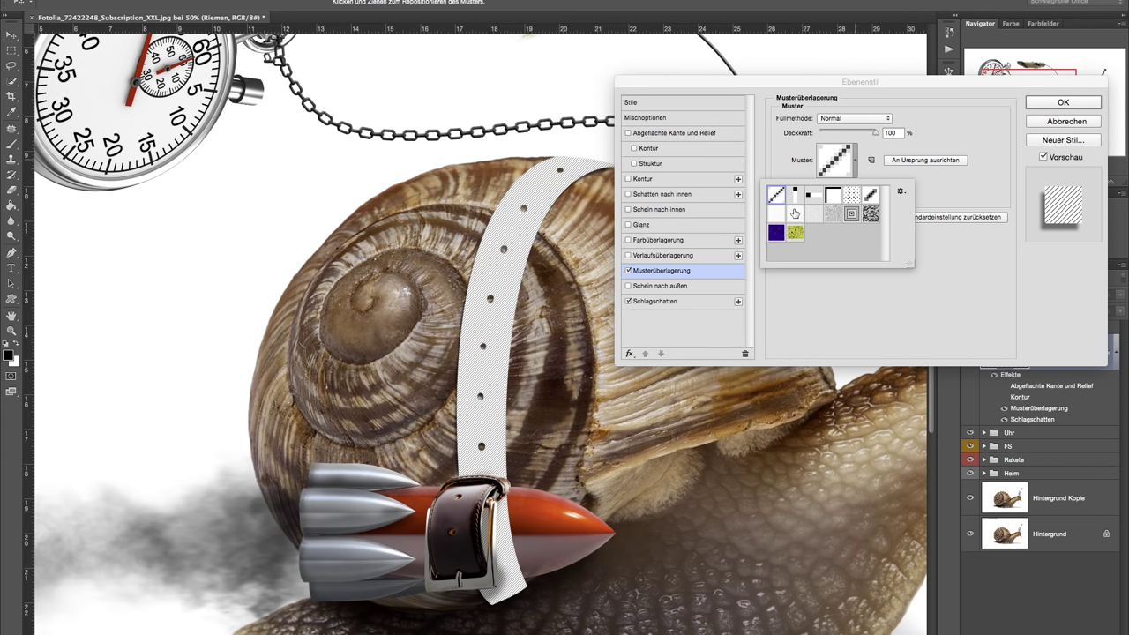
{"action": "left_click", "coordinate": [901, 191]}
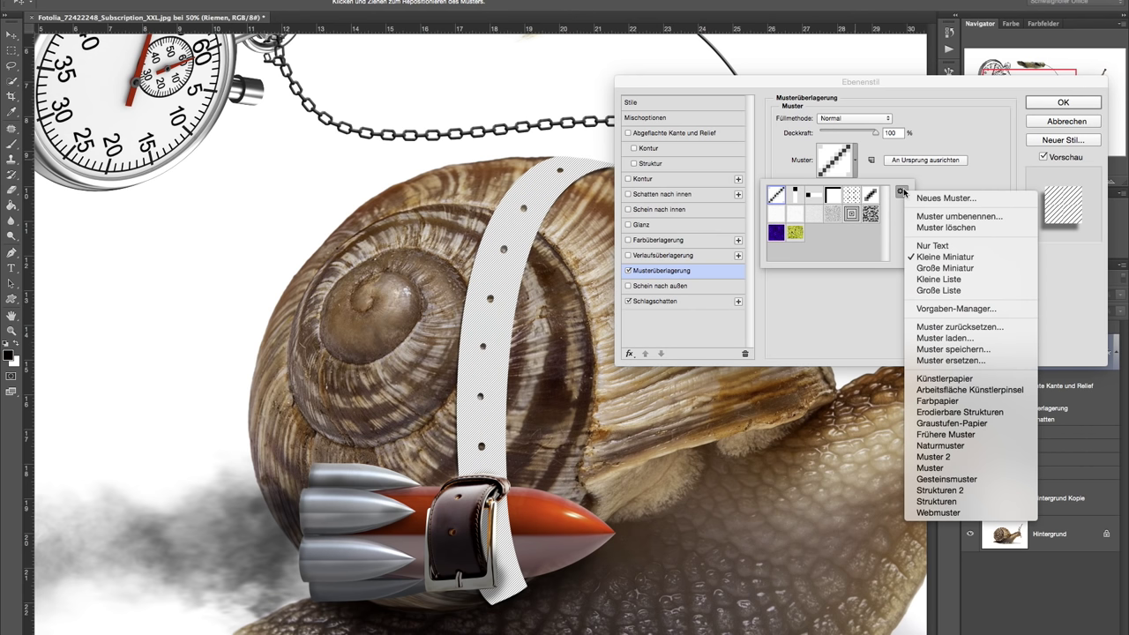
{"action": "left_click", "coordinate": [962, 338]}
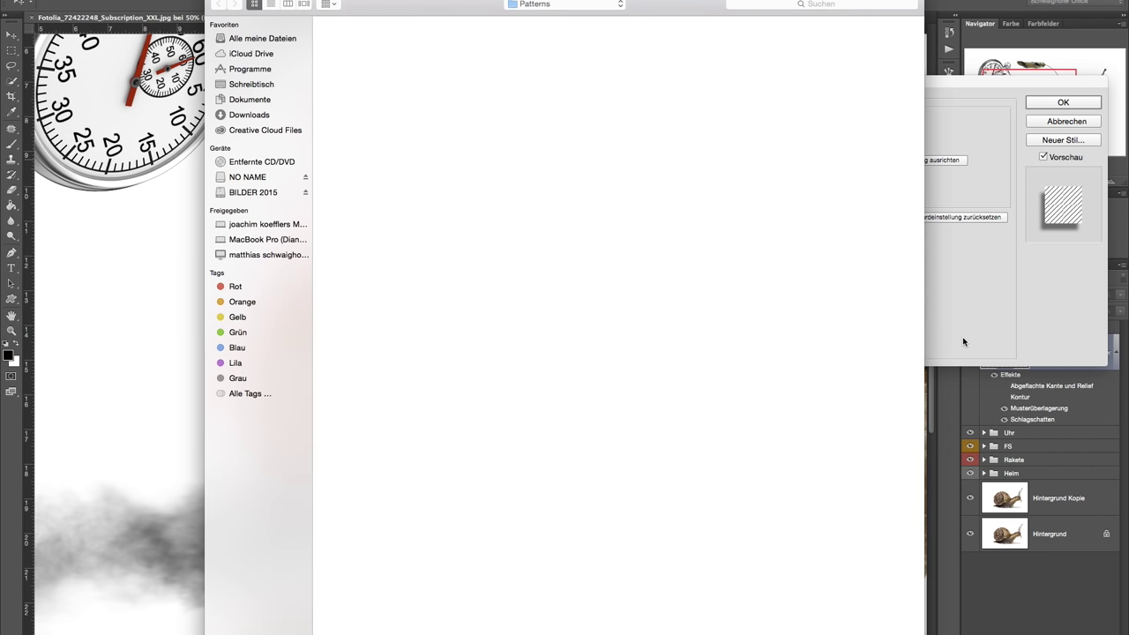
{"action": "key", "text": "Escape"}
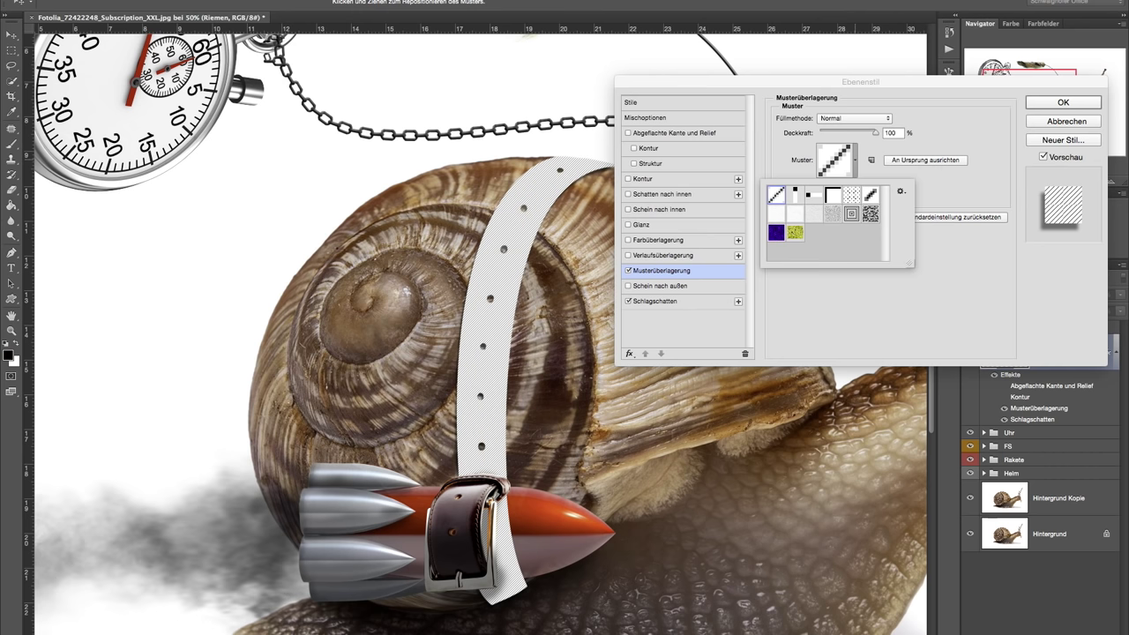
{"action": "left_click", "coordinate": [901, 191]}
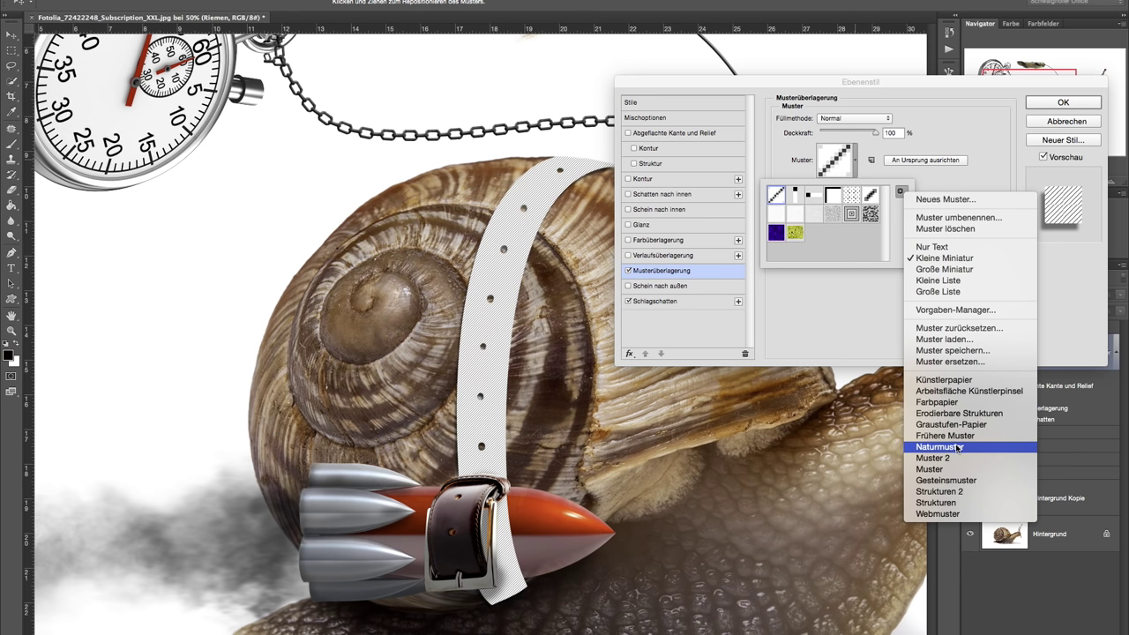
{"action": "left_click", "coordinate": [955, 446]}
{"action": "left_click", "coordinate": [514, 200]}
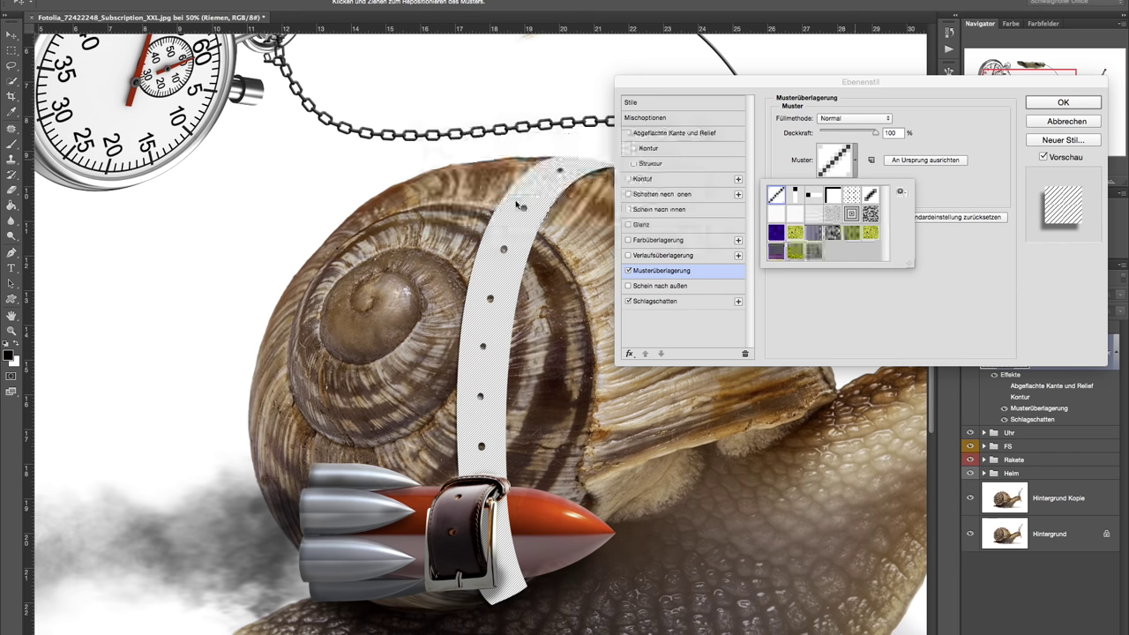
{"action": "left_click", "coordinate": [795, 251]}
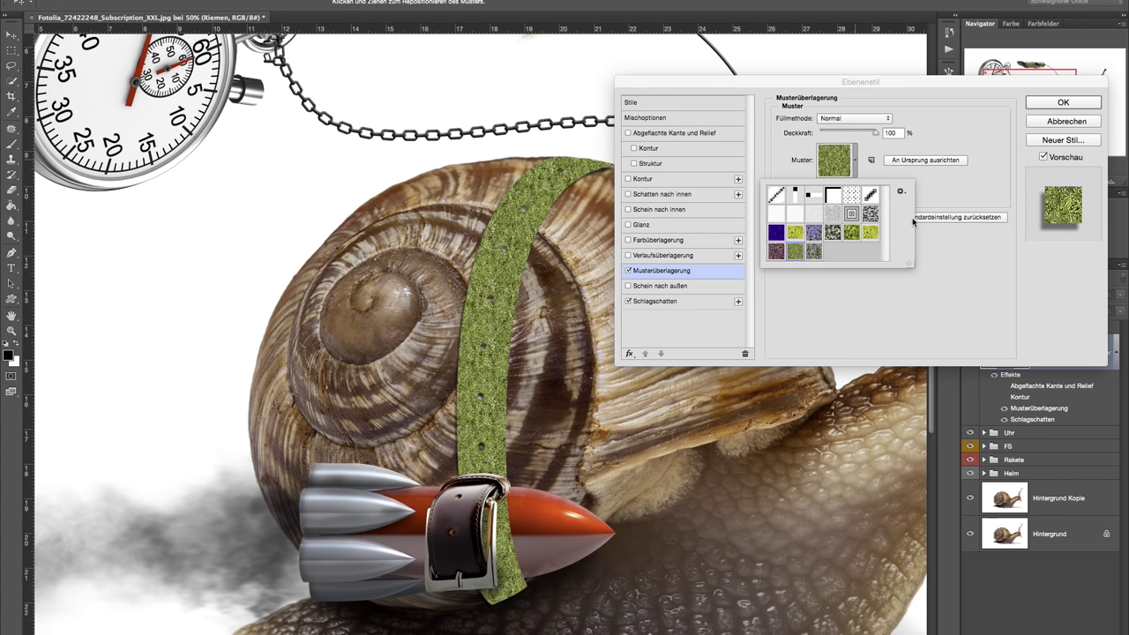
{"action": "left_click", "coordinate": [900, 282]}
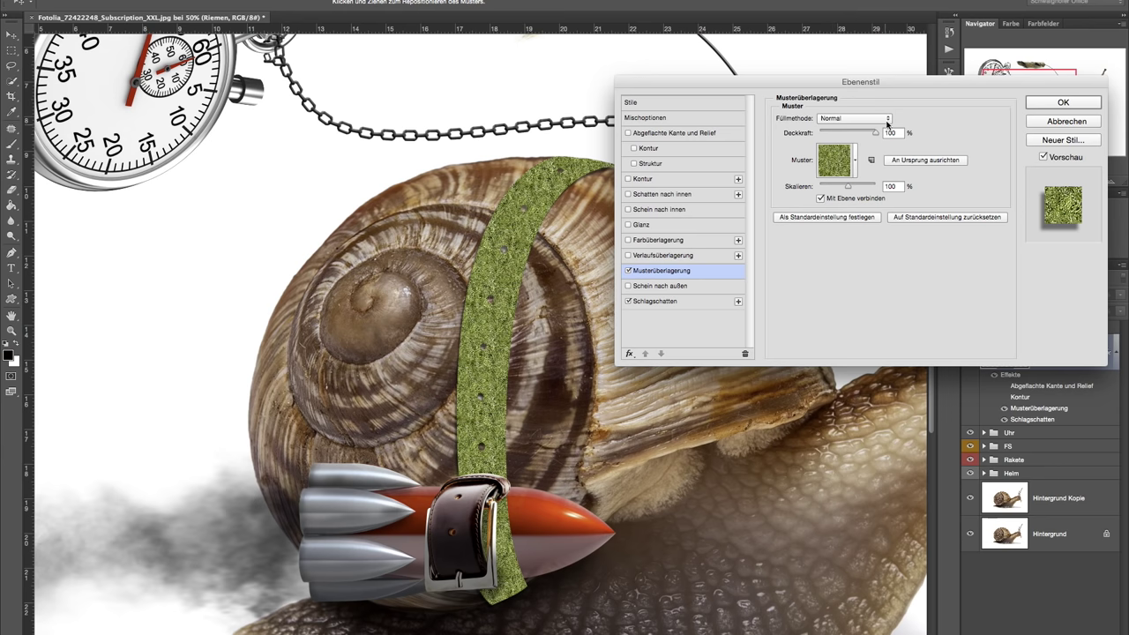
- Blend the pattern overlay as Soft Light (Weiches Licht) at 95% opacity and apply the style
{"action": "left_click", "coordinate": [854, 118]}
{"action": "left_click", "coordinate": [837, 251]}
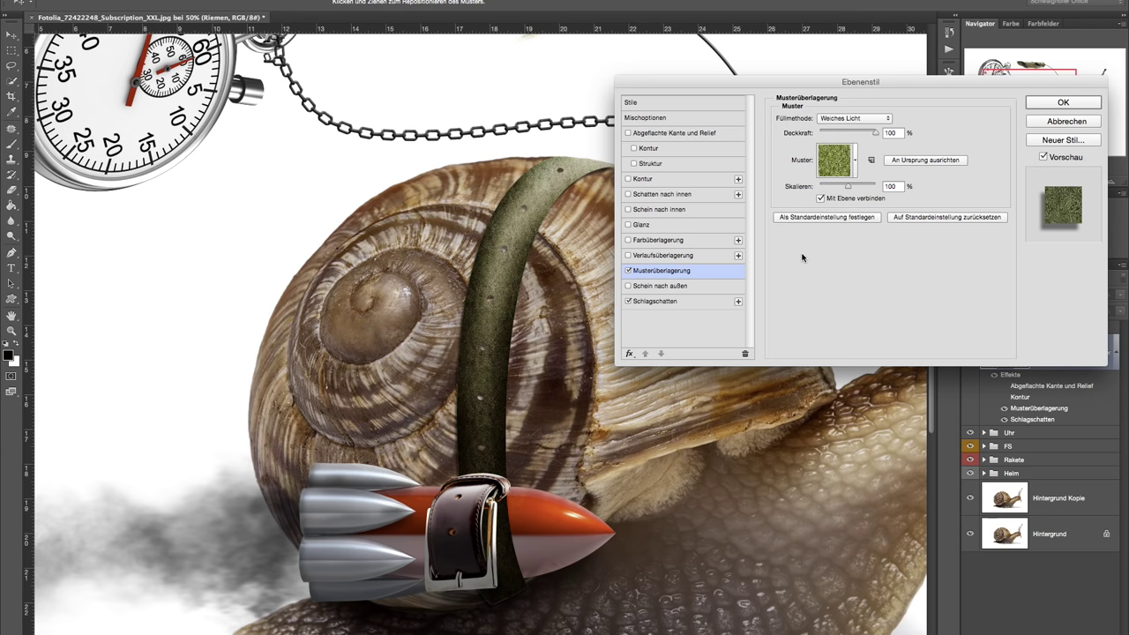
{"action": "left_click_drag", "start_coordinate": [875, 133], "coordinate": [841, 134]}
{"action": "left_click", "coordinate": [1063, 102]}
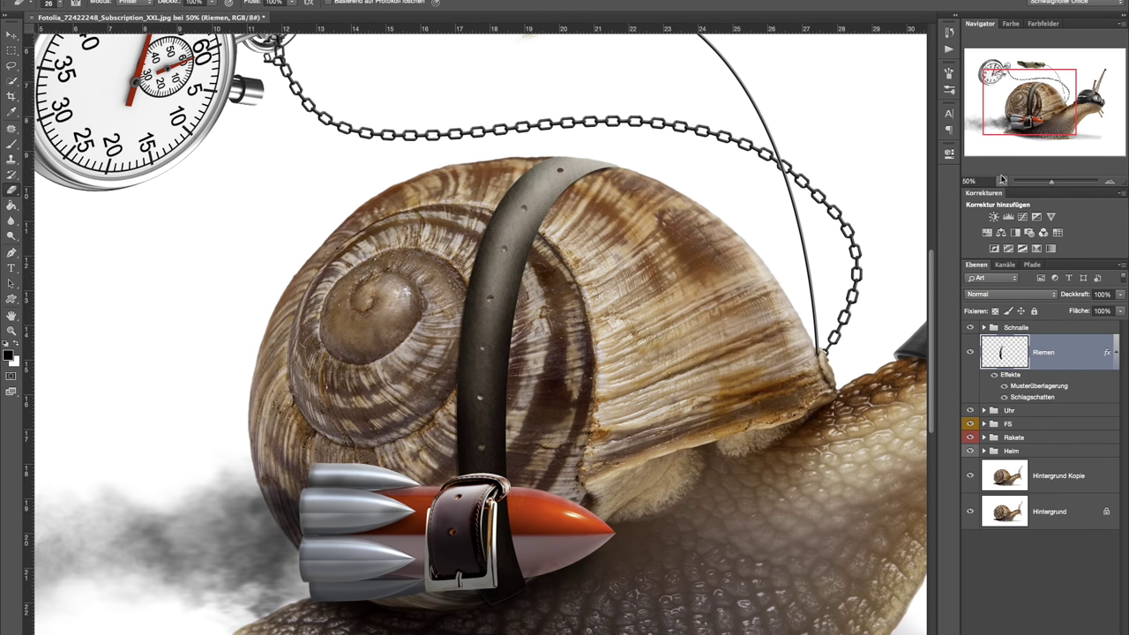
- Rotate the strap about 3° around its top-right corner with Free Transform
{"action": "left_click", "coordinate": [1000, 180]}
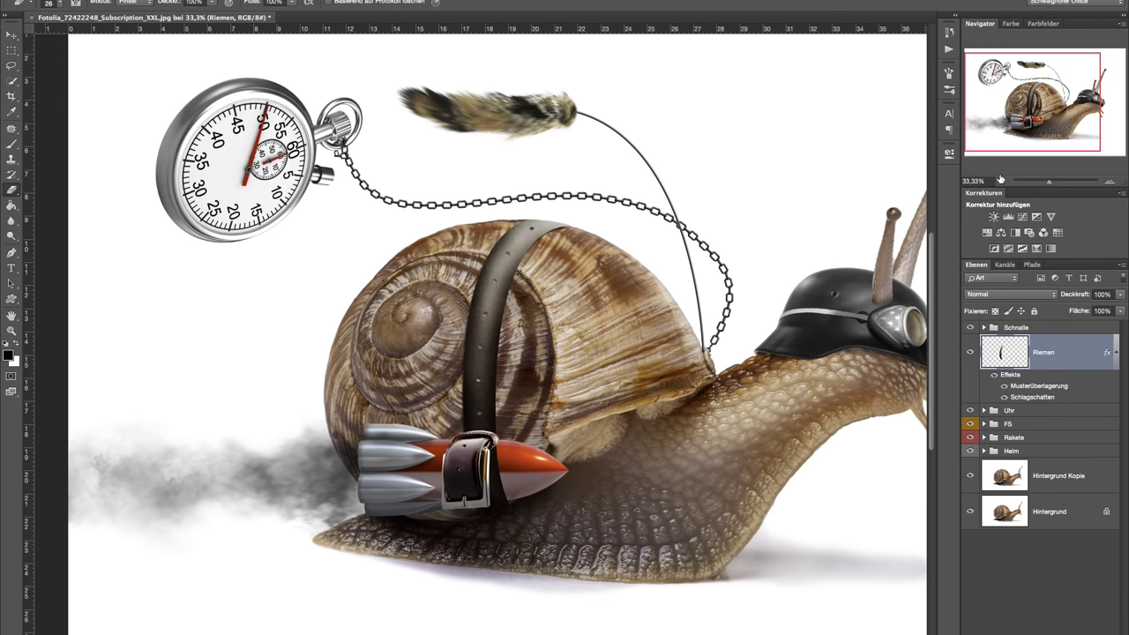
{"action": "key", "text": "ctrl+t"}
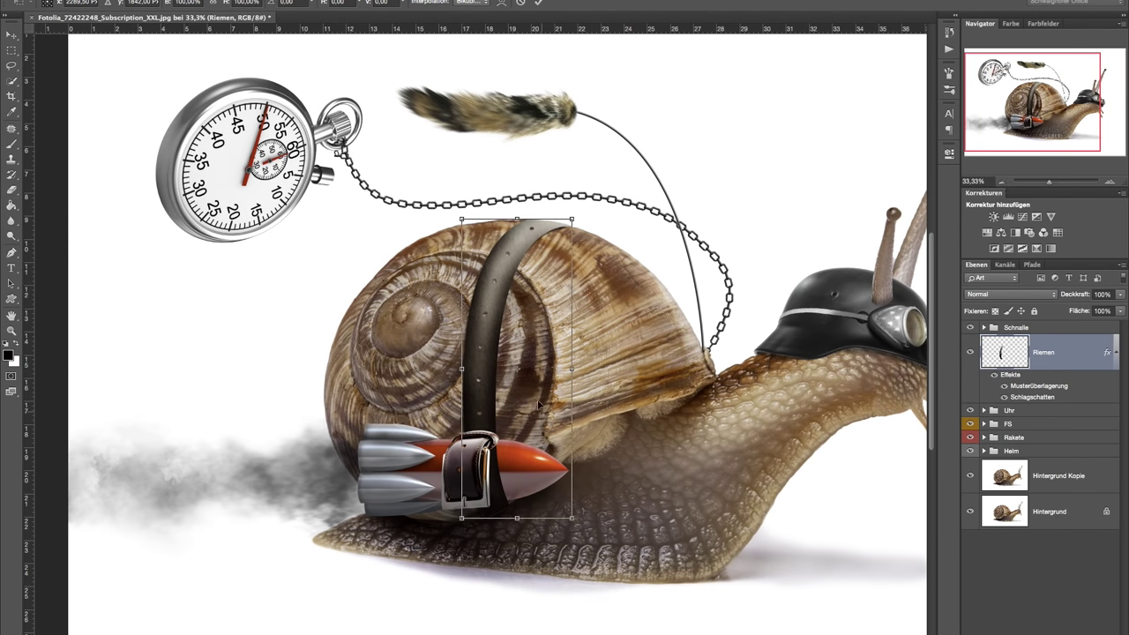
{"action": "left_click_drag", "start_coordinate": [517, 369], "coordinate": [542, 226]}
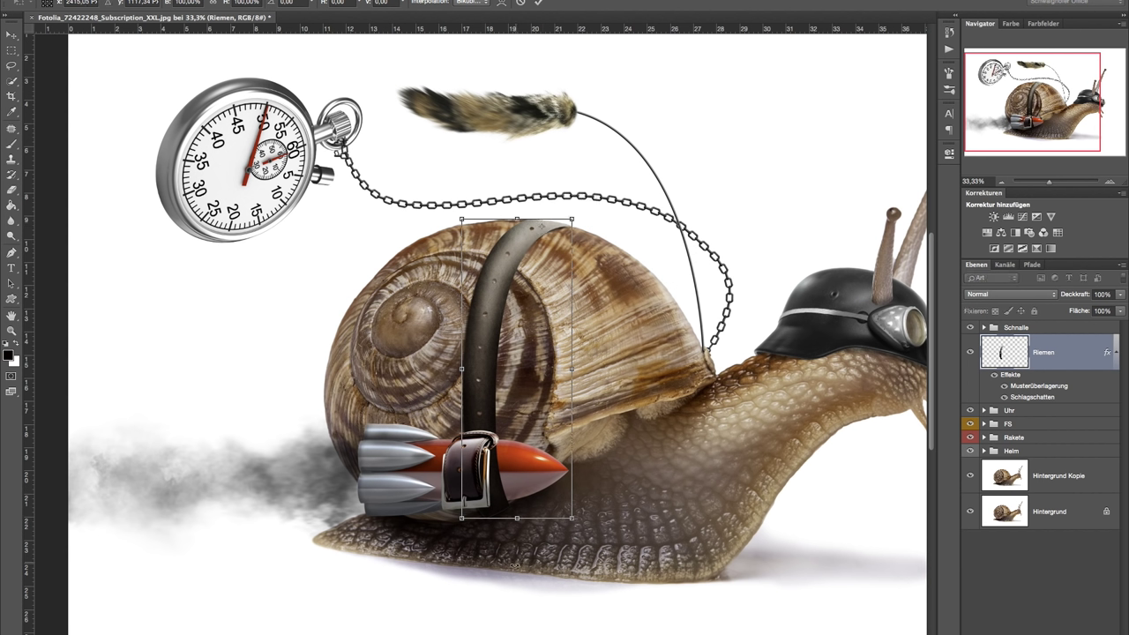
{"action": "left_click_drag", "start_coordinate": [542, 227], "coordinate": [572, 223]}
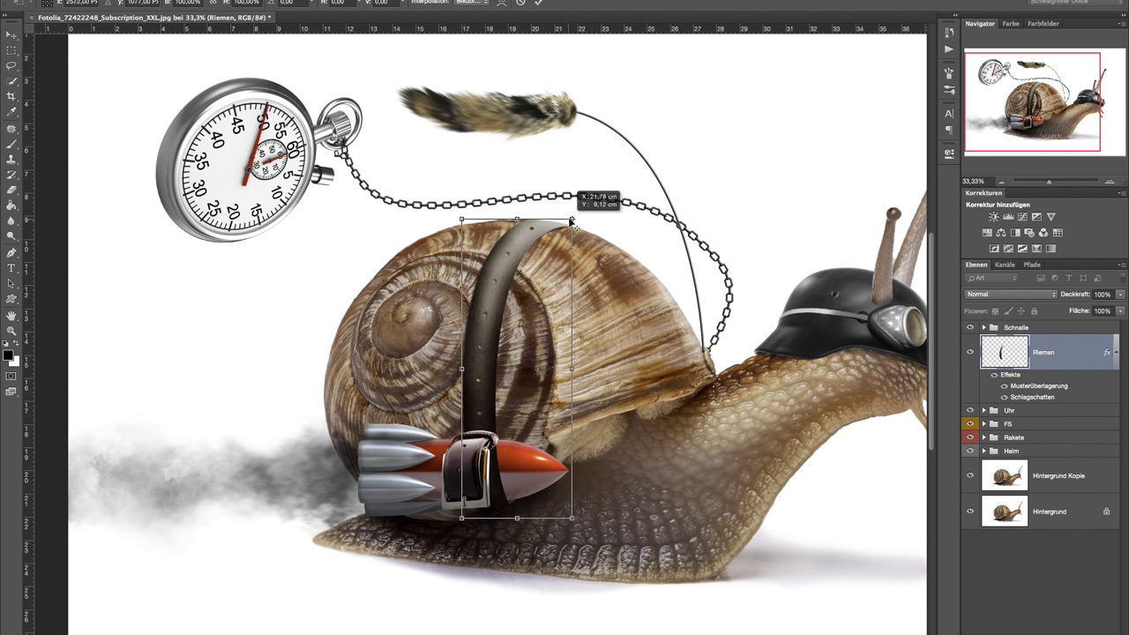
{"action": "left_click_drag", "start_coordinate": [572, 223], "coordinate": [571, 218]}
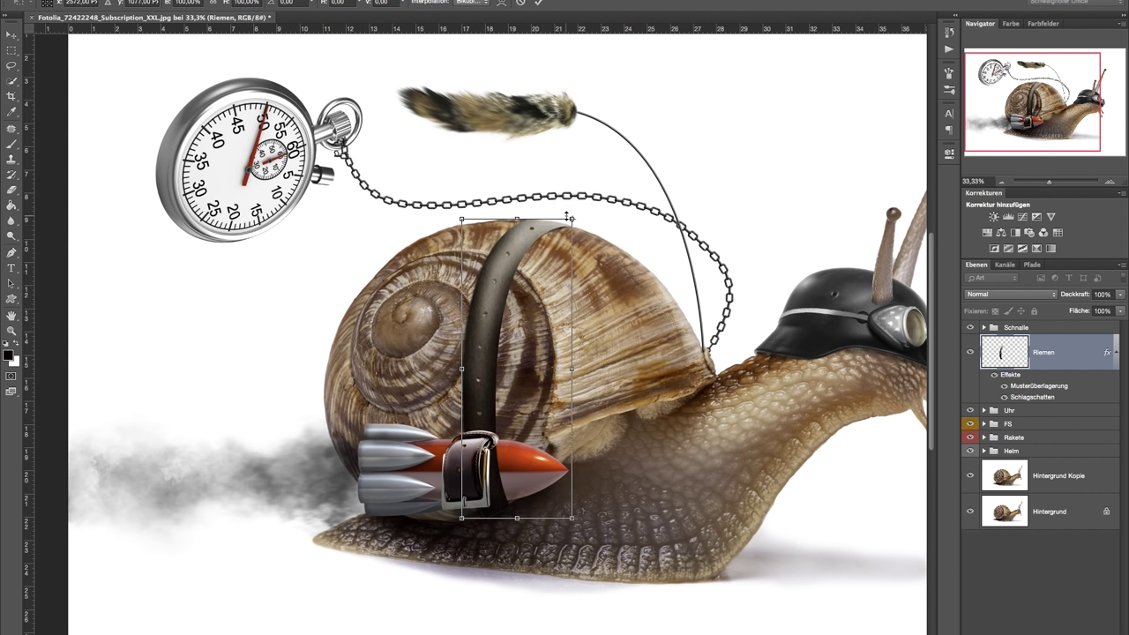
{"action": "mouse_move", "coordinate": [515, 549]}
{"action": "left_mouse_down"}
{"action": "mouse_move", "coordinate": [527, 539]}
{"action": "mouse_move", "coordinate": [500, 536]}
{"action": "left_mouse_up"}
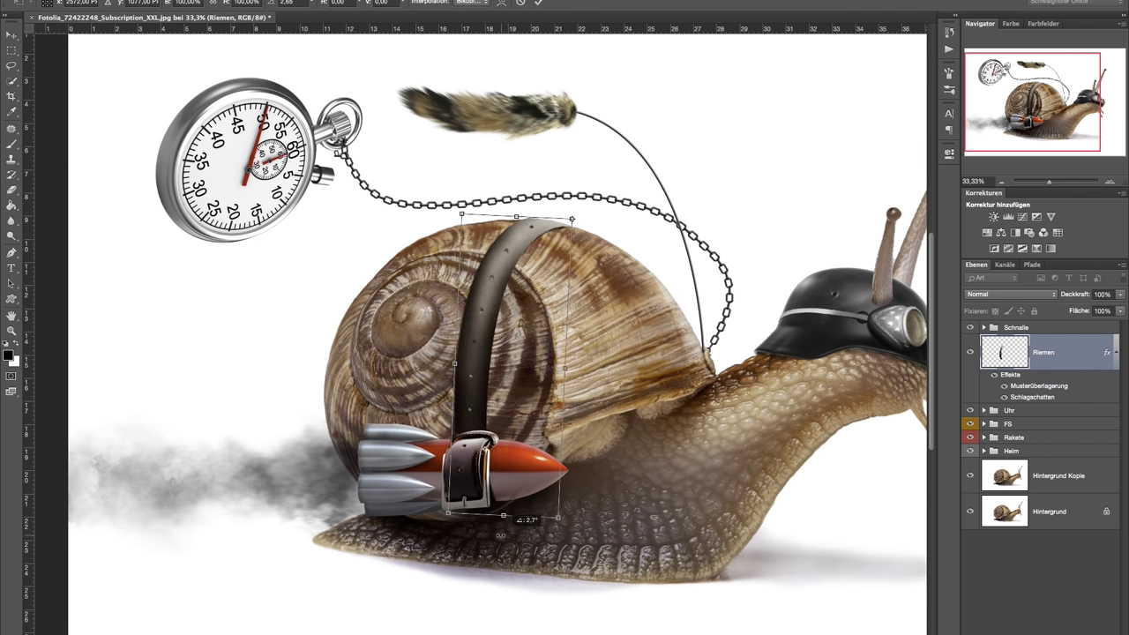
{"action": "left_click_drag", "start_coordinate": [500, 535], "coordinate": [498, 522]}
{"action": "key", "text": "Return"}
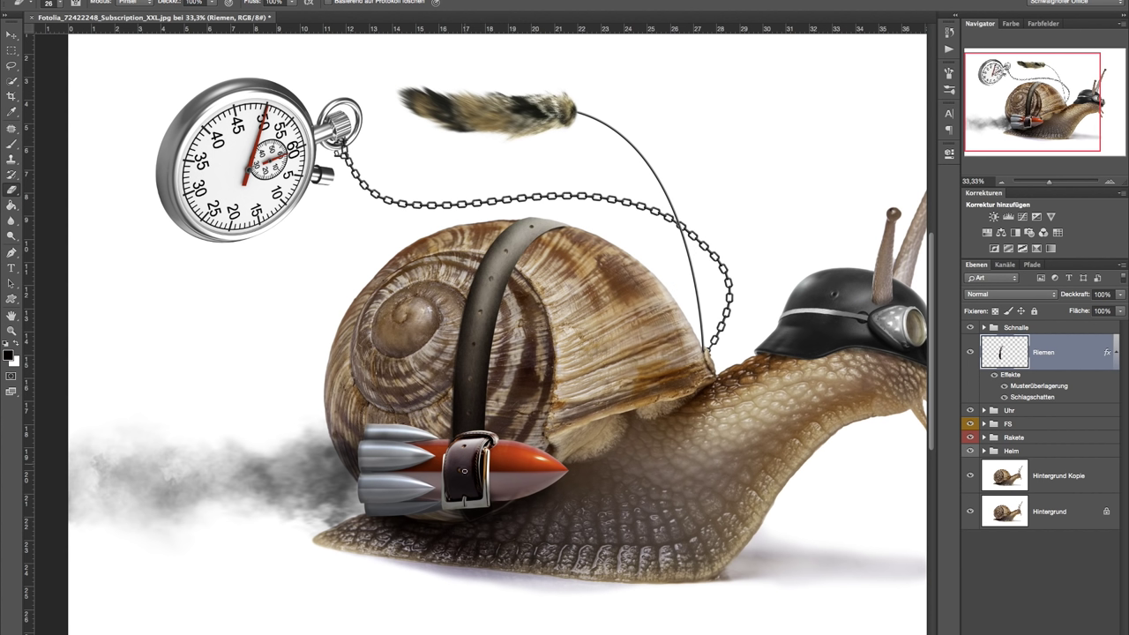
{"action": "left_click", "coordinate": [1001, 232]}
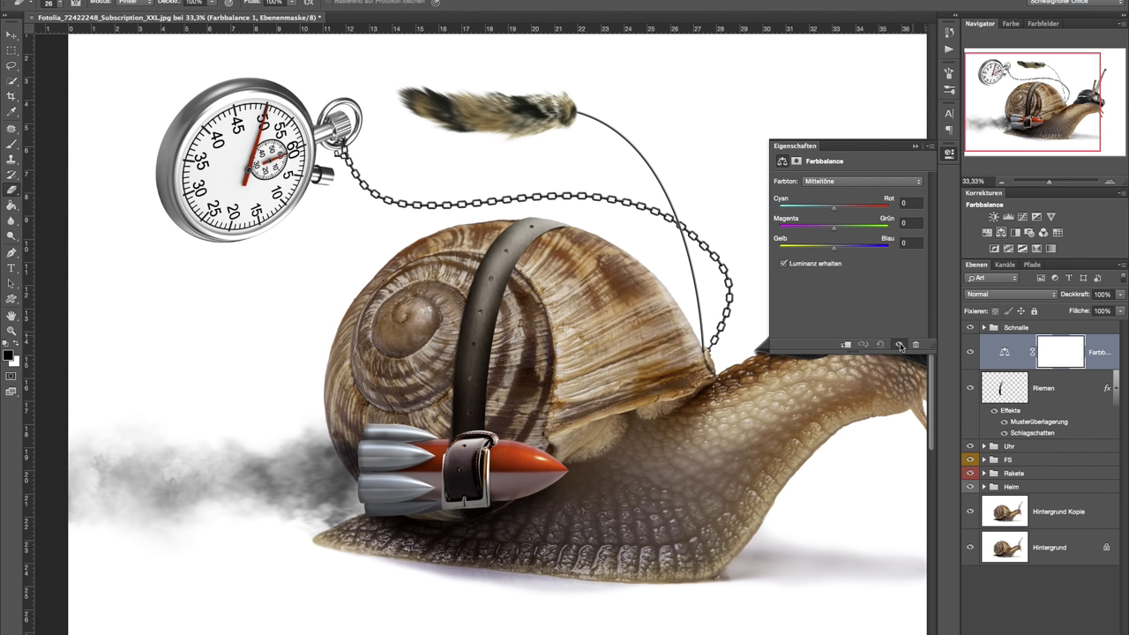
- Clip the Color Balance to the strap and shift its midtones toward red
{"action": "left_click", "coordinate": [846, 344]}
{"action": "mouse_move", "coordinate": [833, 207]}
{"action": "left_mouse_down"}
{"action": "mouse_move", "coordinate": [845, 208]}
{"action": "mouse_move", "coordinate": [829, 231]}
{"action": "left_mouse_up"}
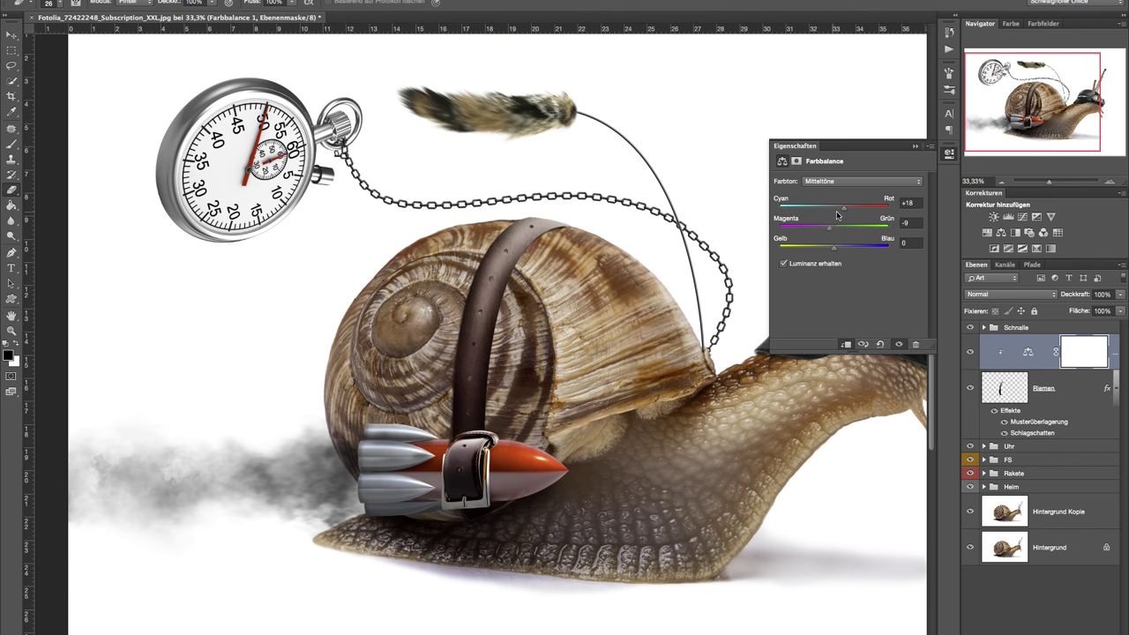
{"action": "left_click", "coordinate": [914, 146]}
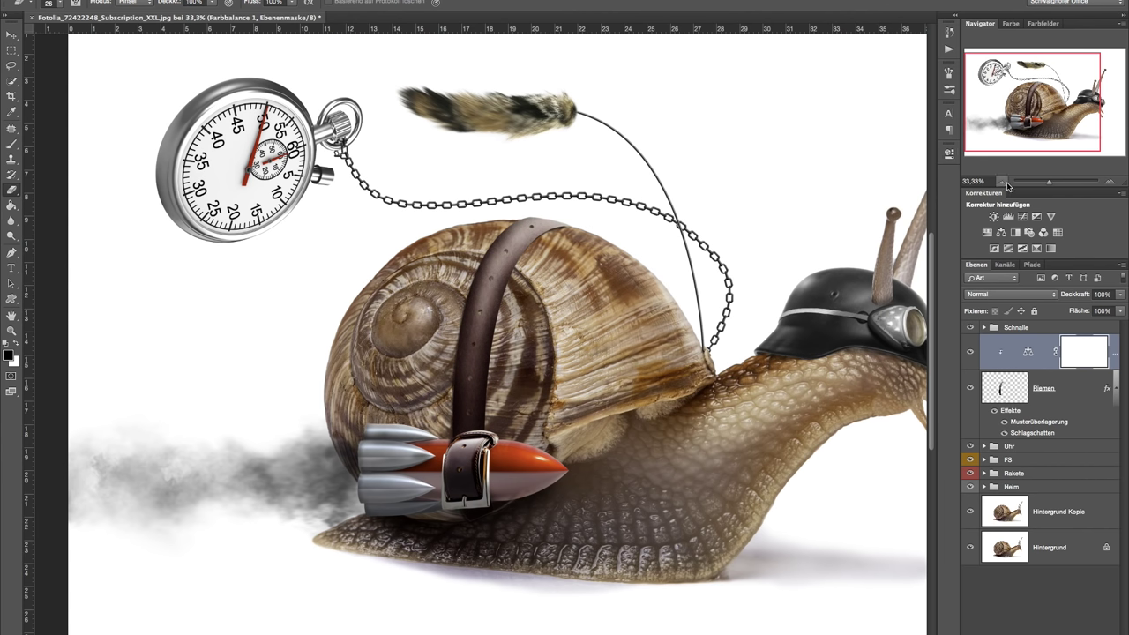
{"action": "left_click", "coordinate": [1001, 182]}
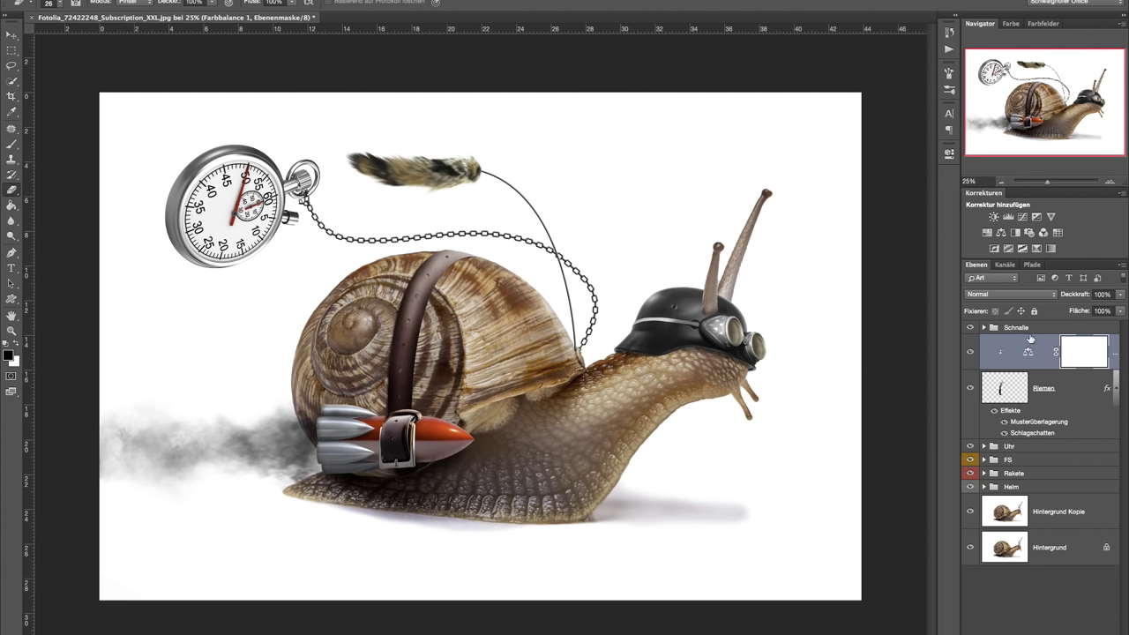
- Group the strap and its Color Balance layer into a group named 'Riemen'
{"action": "left_click", "coordinate": [1065, 392]}
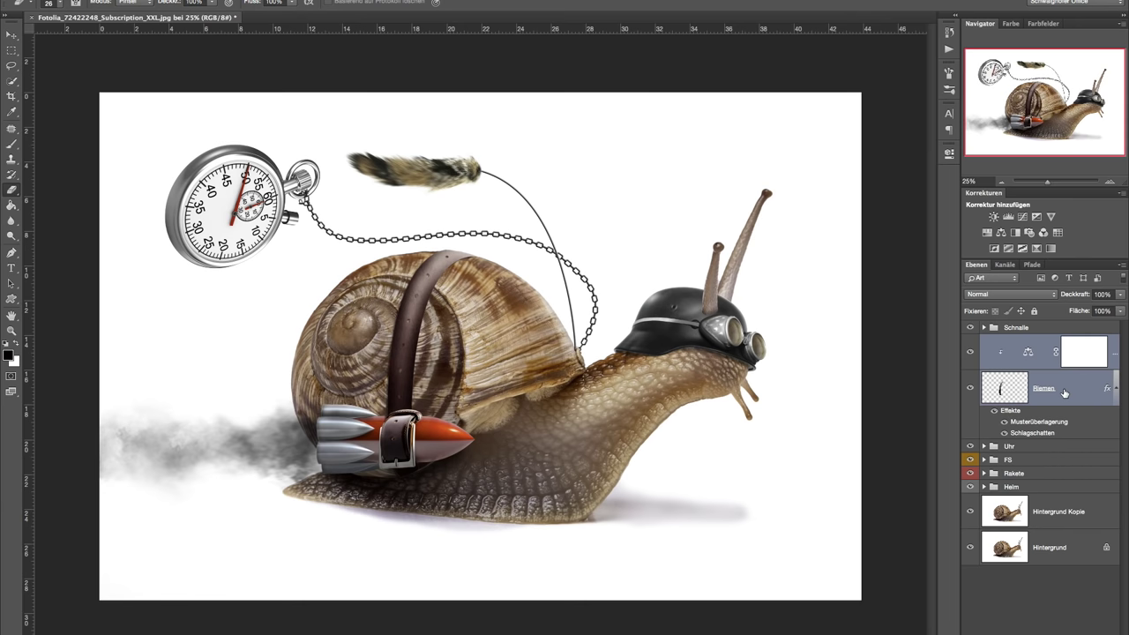
{"action": "key", "text": "ctrl+g"}
{"action": "double_click", "coordinate": [1016, 341]}
{"action": "type", "text": "Riemen"}
{"action": "key", "text": "Return"}
{"action": "key", "text": "ctrl+t"}
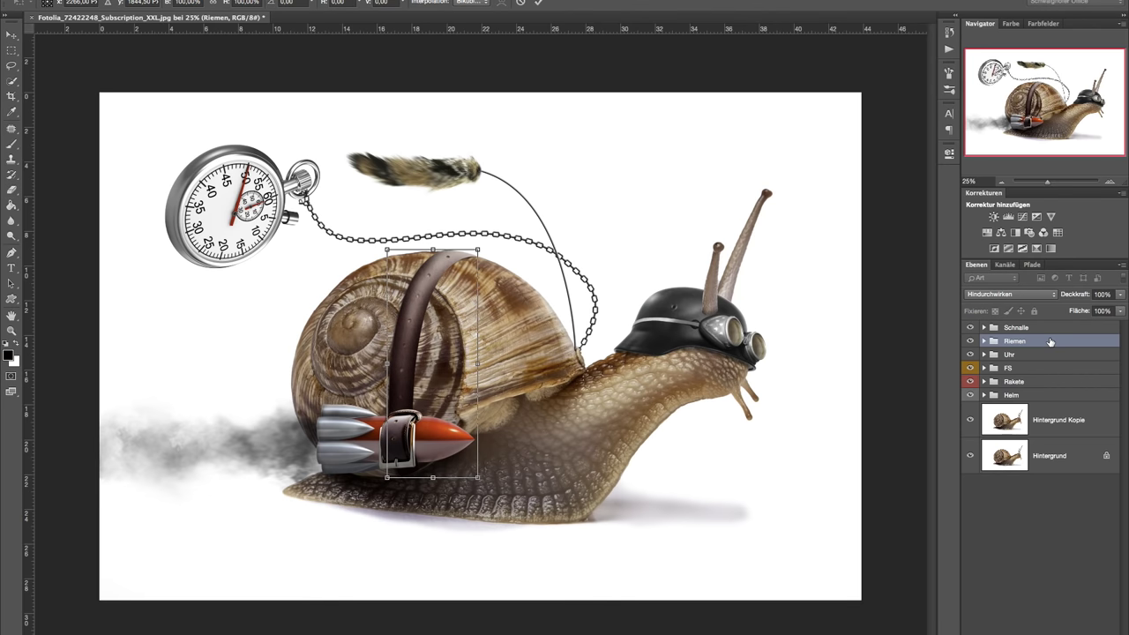
{"action": "key", "text": "Return"}
{"action": "key", "text": "e"}
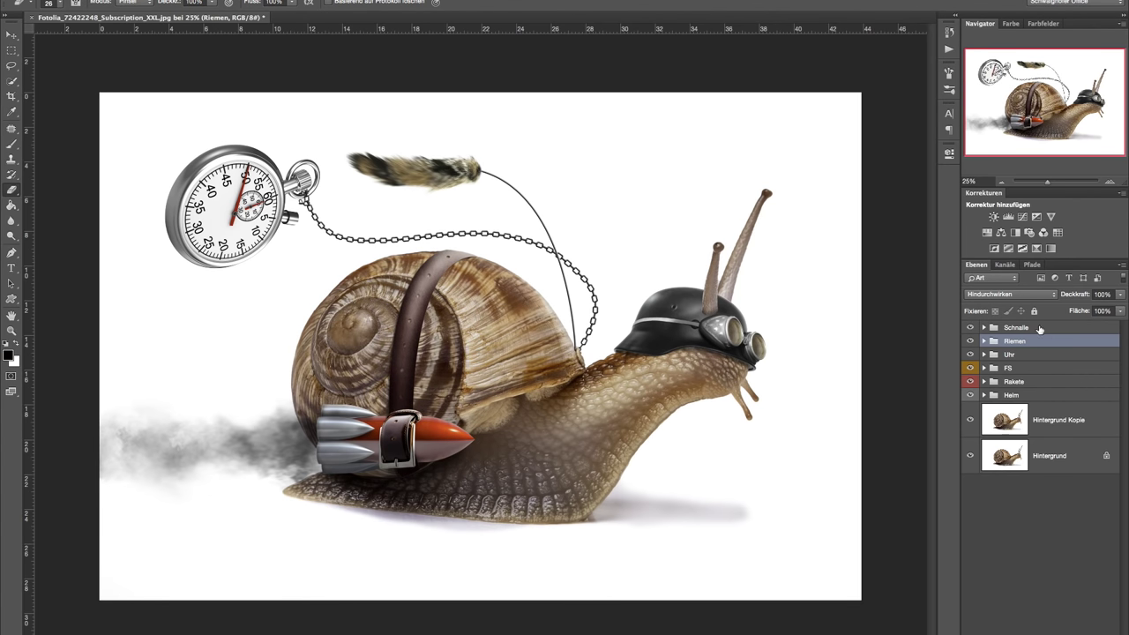
{"action": "left_click", "coordinate": [1037, 329]}
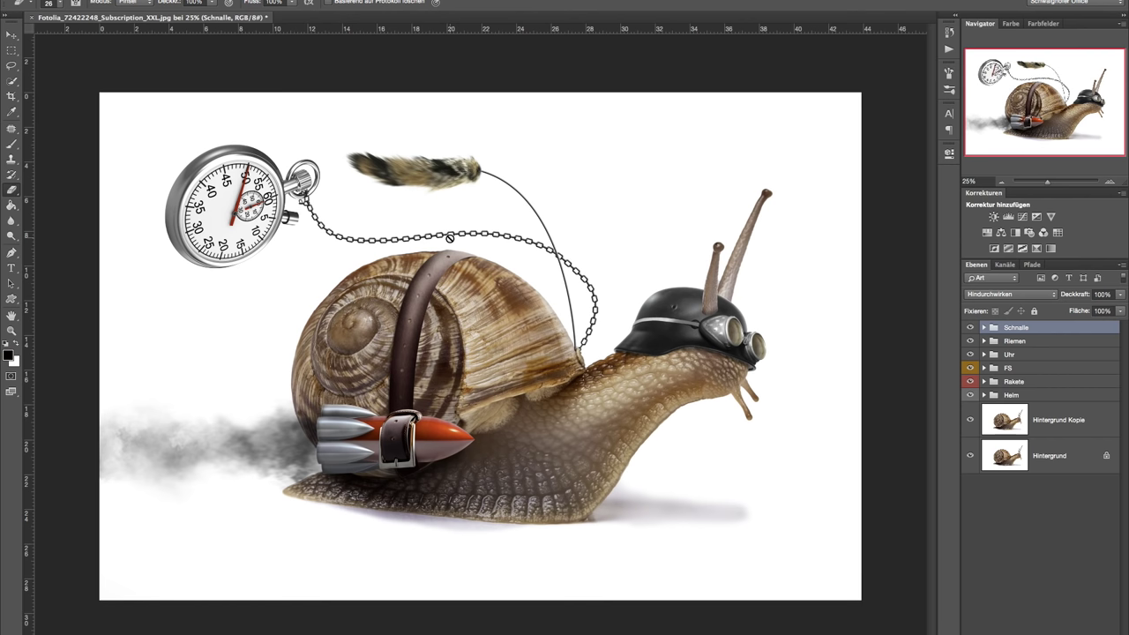
- Warm the Graustöne with Selective Color (Cyan -28, Magenta -3, Yellow +5), then add Black & White
{"action": "left_click", "coordinate": [1038, 248]}
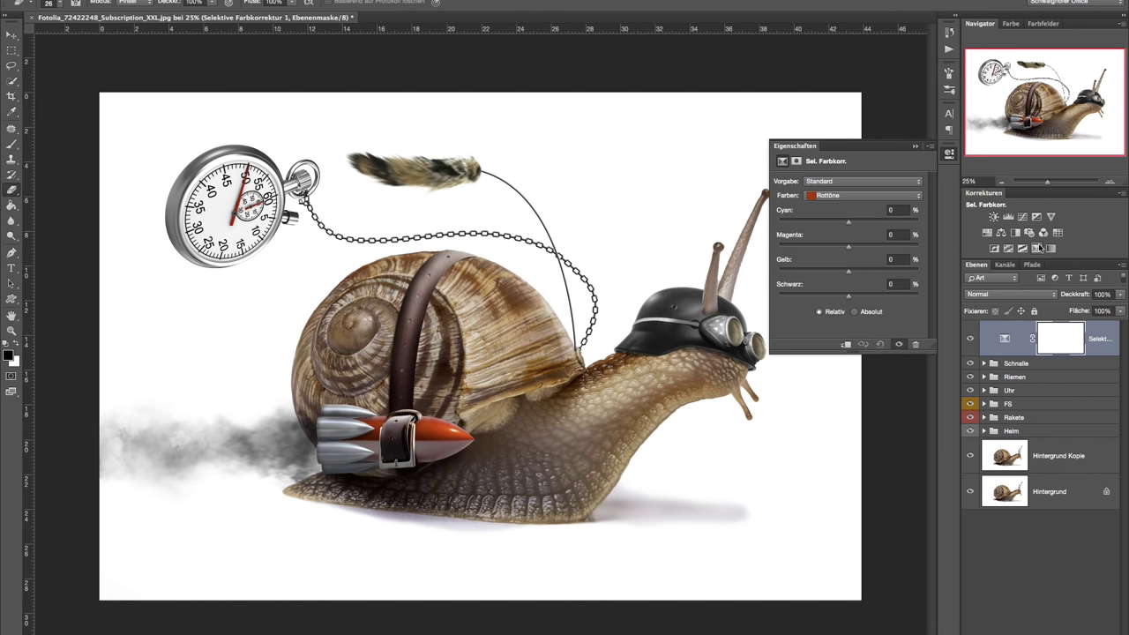
{"action": "left_click", "coordinate": [860, 195]}
{"action": "left_click", "coordinate": [845, 256]}
{"action": "left_click_drag", "start_coordinate": [849, 271], "coordinate": [852, 274]}
{"action": "mouse_move", "coordinate": [849, 222]}
{"action": "left_mouse_down"}
{"action": "mouse_move", "coordinate": [826, 232]}
{"action": "mouse_move", "coordinate": [845, 251]}
{"action": "left_mouse_up"}
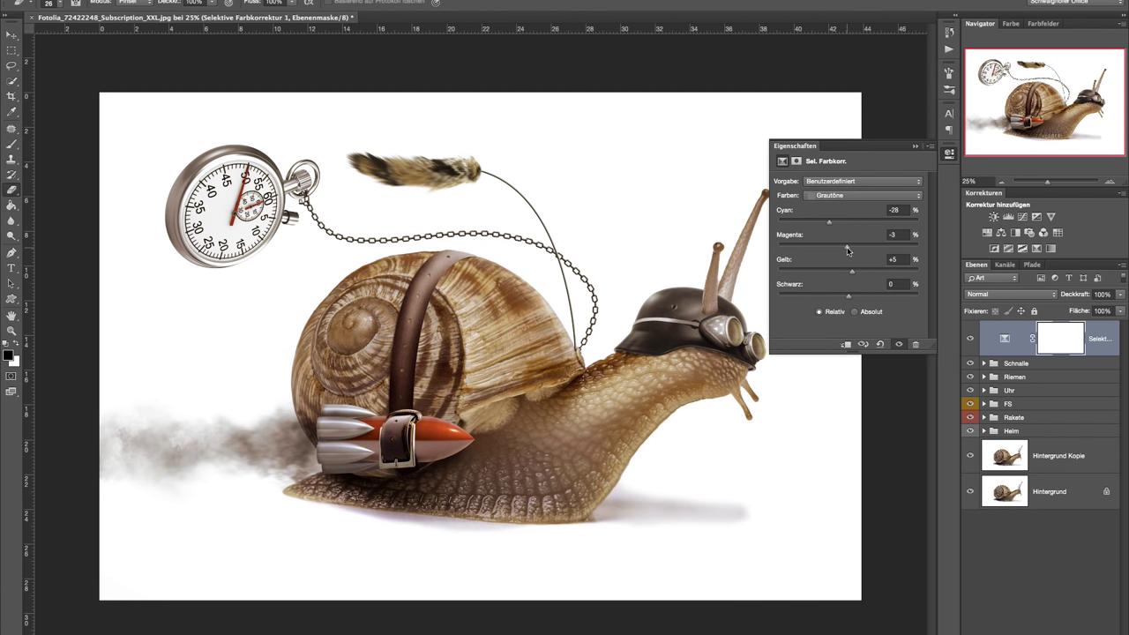
{"action": "left_click", "coordinate": [915, 146]}
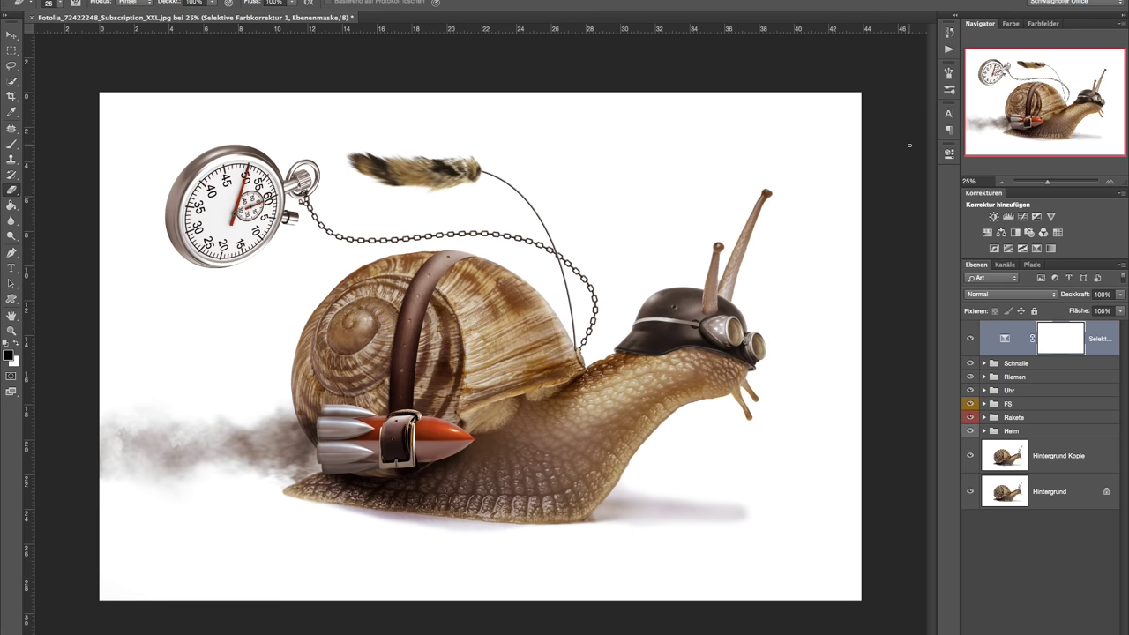
{"action": "left_click", "coordinate": [1014, 233]}
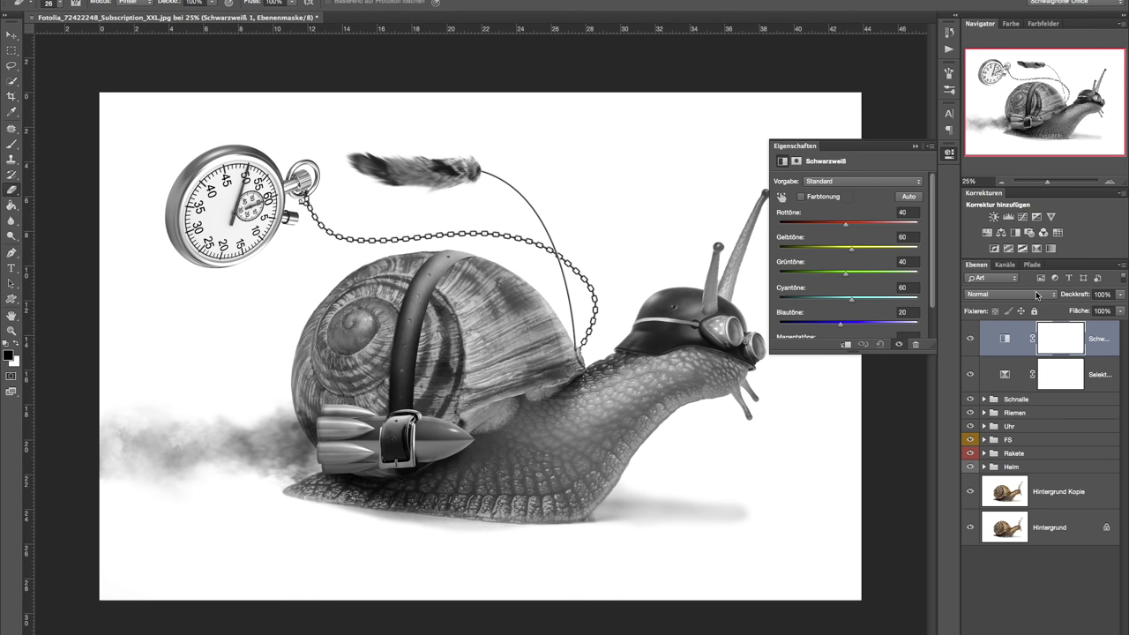
- Blend the Black & White layer as Soft Light and brighten reds to 48, yellows to 21
{"action": "left_click", "coordinate": [1039, 295]}
{"action": "left_click", "coordinate": [975, 430]}
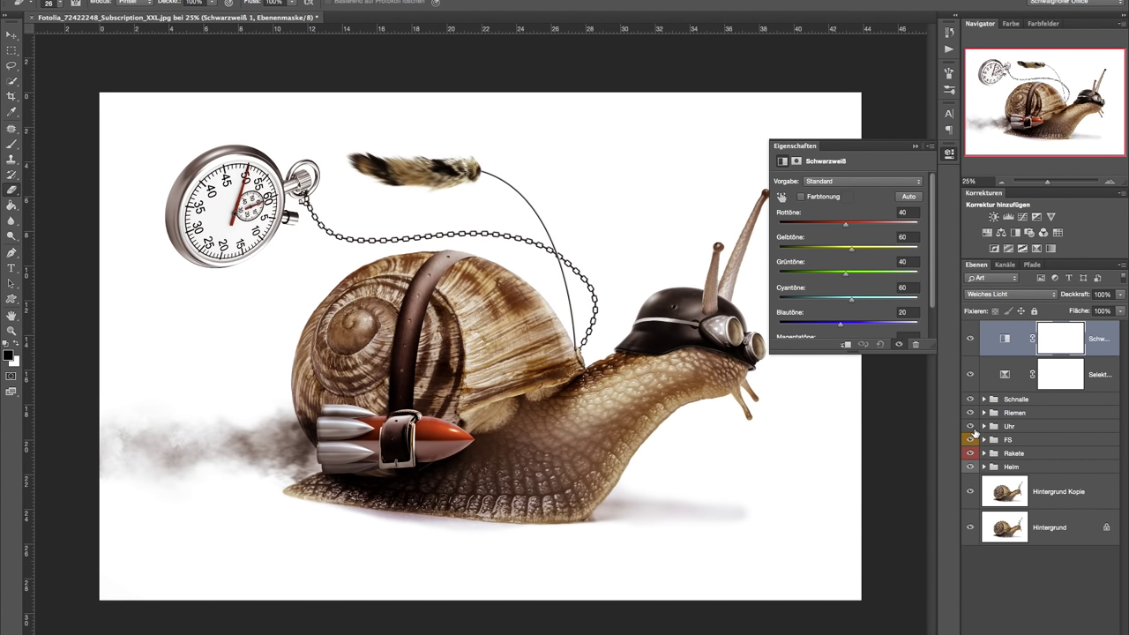
{"action": "left_click", "coordinate": [970, 340]}
{"action": "left_click", "coordinate": [970, 338]}
{"action": "mouse_move", "coordinate": [845, 224]}
{"action": "left_mouse_down"}
{"action": "mouse_move", "coordinate": [859, 228]}
{"action": "mouse_move", "coordinate": [828, 253]}
{"action": "left_mouse_up"}
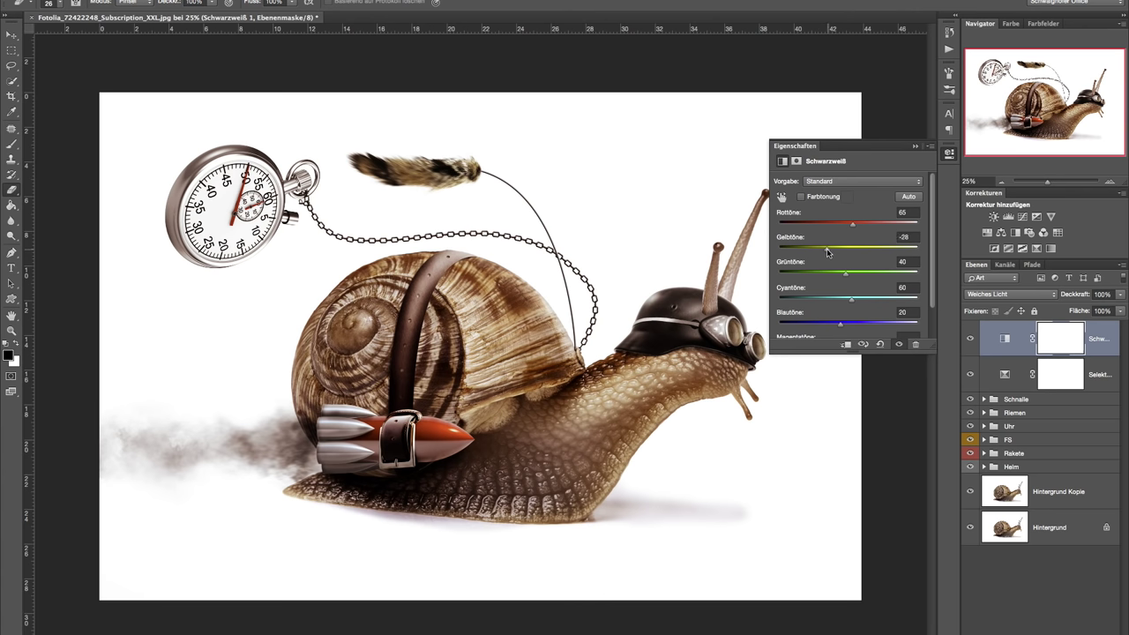
{"action": "mouse_move", "coordinate": [827, 253]}
{"action": "left_mouse_down"}
{"action": "mouse_move", "coordinate": [867, 229]}
{"action": "mouse_move", "coordinate": [917, 223]}
{"action": "mouse_move", "coordinate": [856, 229]}
{"action": "left_mouse_up"}
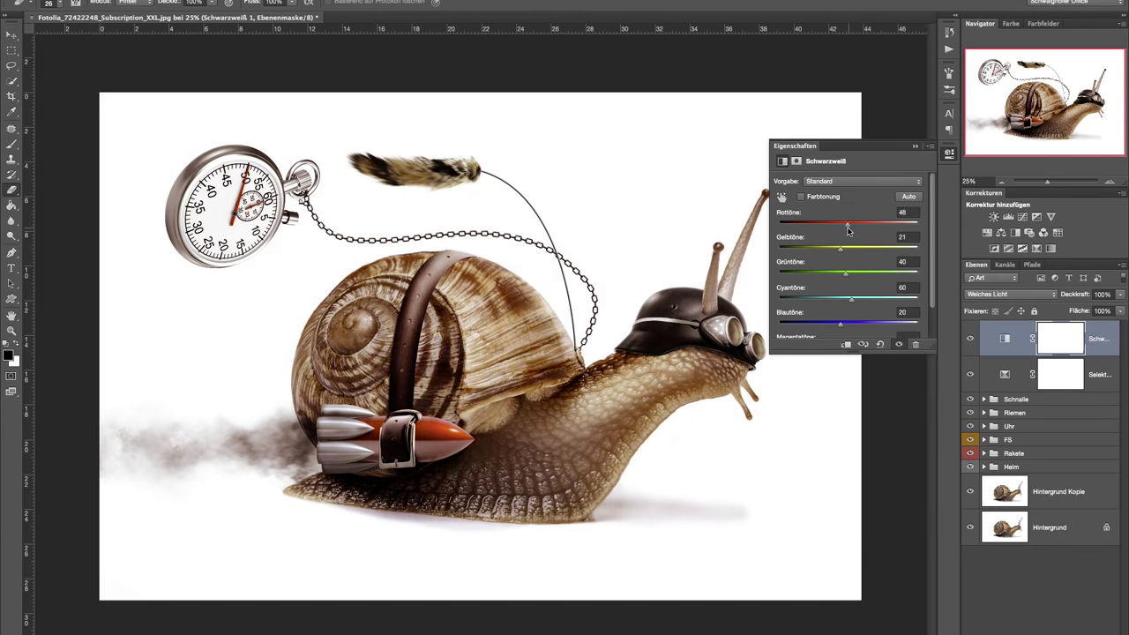
- Lower the Black & White layer to 75% opacity and stamp all visible layers into Ebene 6
{"action": "left_click", "coordinate": [915, 145]}
{"action": "left_click_drag", "start_coordinate": [1083, 298], "coordinate": [1072, 296]}
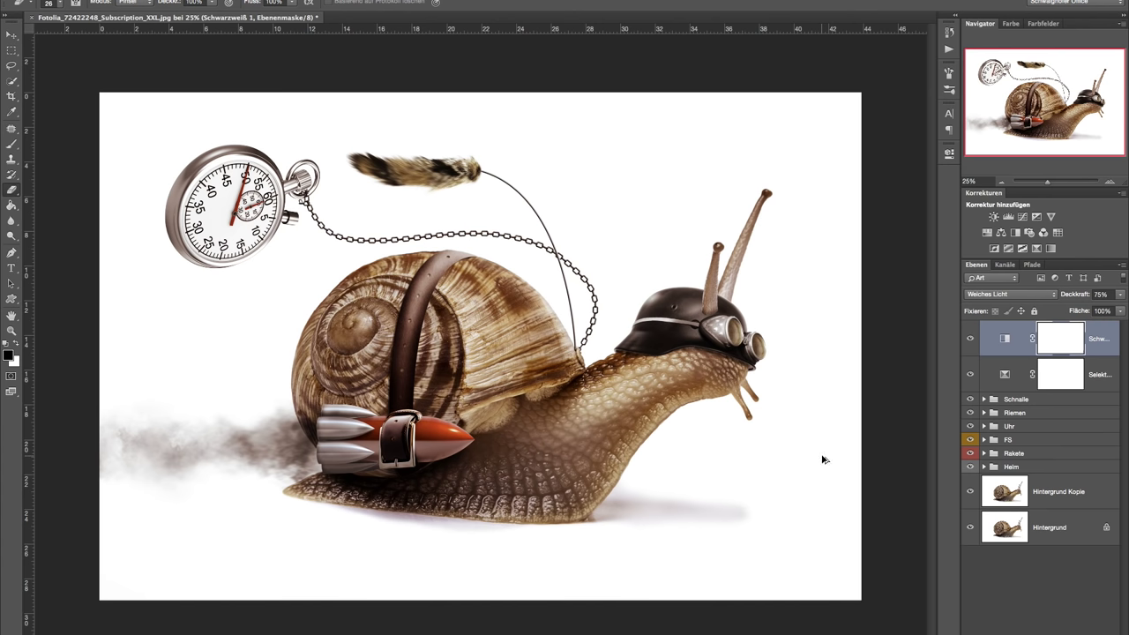
{"action": "key", "text": "ctrl+alt+shift+e"}
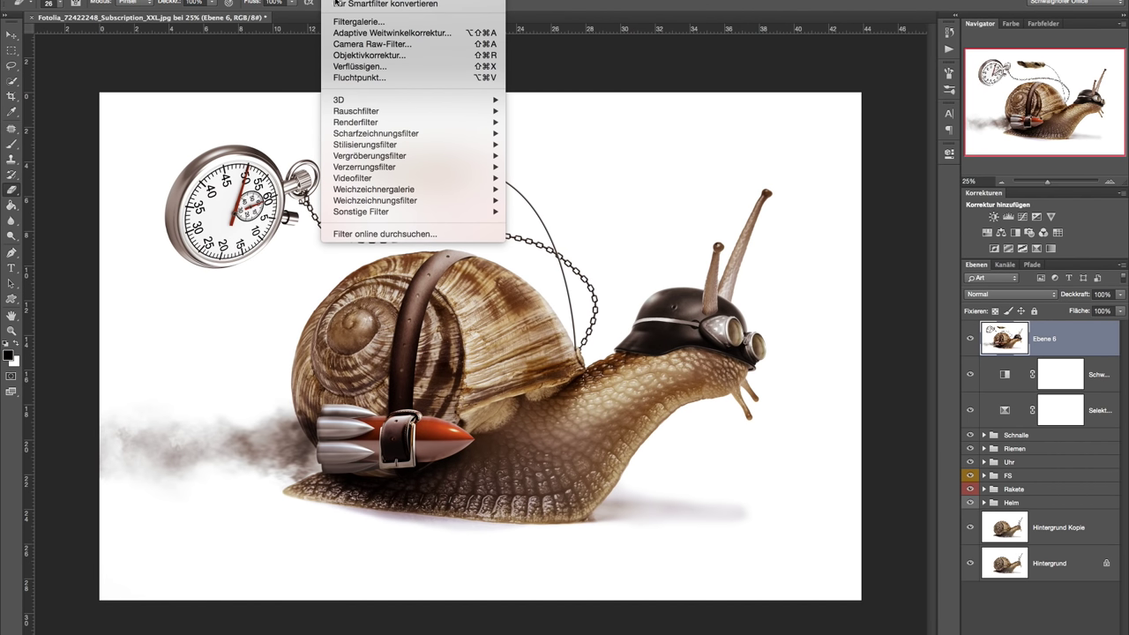
{"action": "mouse_move", "coordinate": [376, 134]}
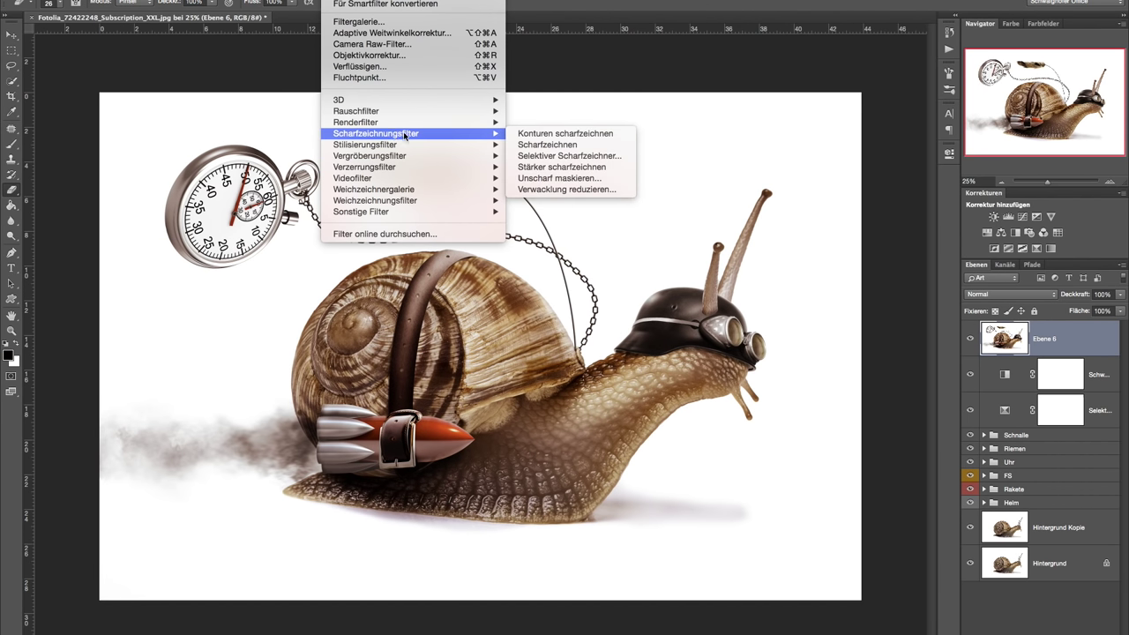
- Sharpen Ebene 6 with Unsharp Mask at 111% strength, 4.8 px radius, threshold 26
{"action": "left_click", "coordinate": [582, 179]}
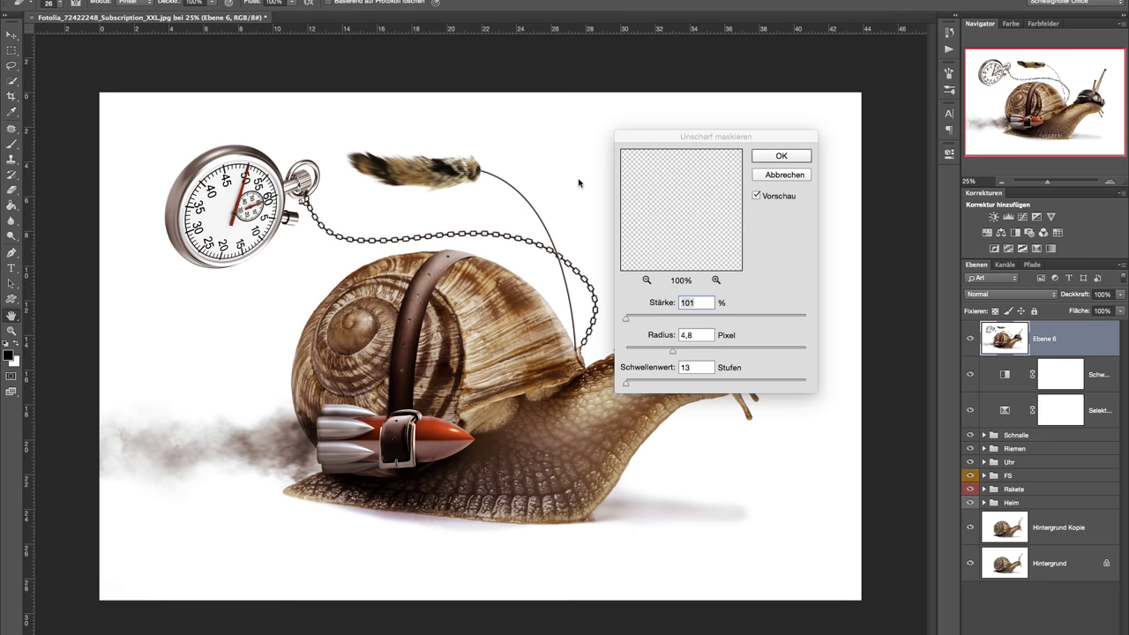
{"action": "left_click_drag", "start_coordinate": [768, 135], "coordinate": [920, 107]}
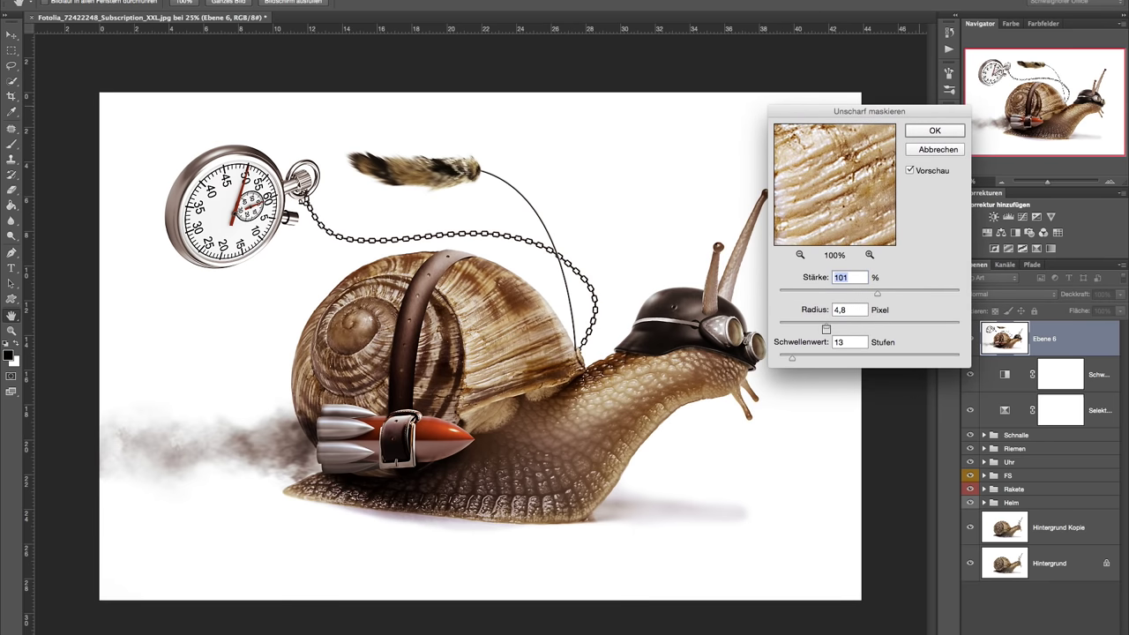
{"action": "left_click_drag", "start_coordinate": [793, 358], "coordinate": [803, 358]}
{"action": "left_click_drag", "start_coordinate": [805, 358], "coordinate": [807, 359]}
{"action": "left_click_drag", "start_coordinate": [873, 292], "coordinate": [883, 293]}
{"action": "left_click_drag", "start_coordinate": [884, 293], "coordinate": [881, 293]}
{"action": "left_click", "coordinate": [930, 132]}
- Toggle Ebene 6 on and off to compare the sharpened and unsharpened composite
{"action": "left_click", "coordinate": [970, 339]}
{"action": "left_click", "coordinate": [970, 340]}
{"action": "left_click", "coordinate": [971, 339]}
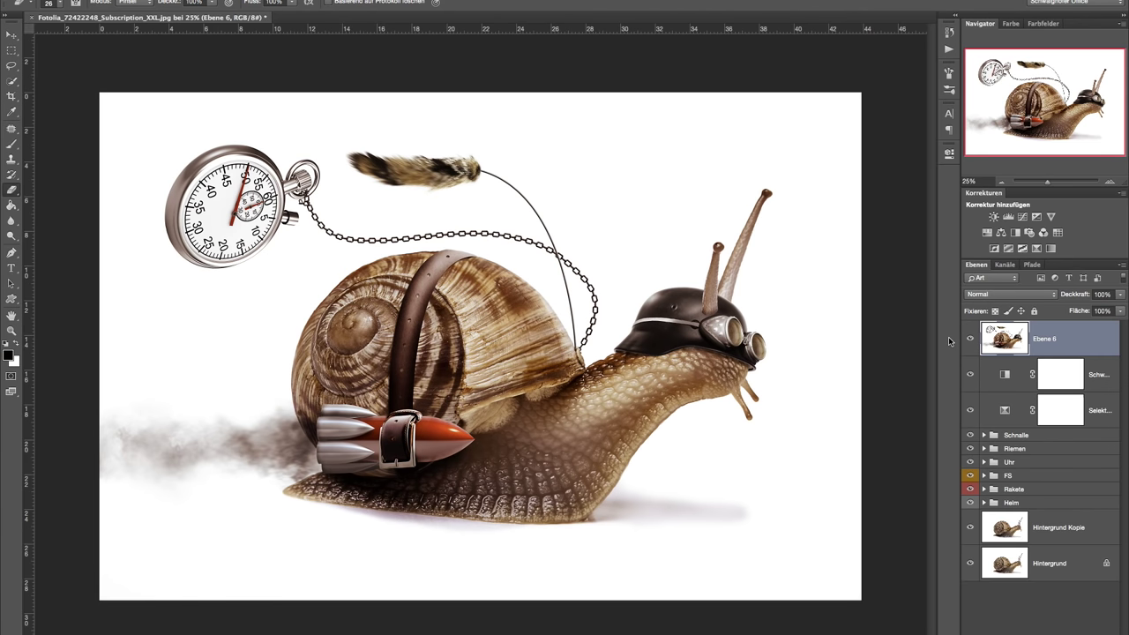
{"action": "left_click", "coordinate": [970, 339]}
{"action": "left_click", "coordinate": [971, 339]}
{"action": "left_click", "coordinate": [970, 343]}
{"action": "left_click", "coordinate": [1002, 181]}
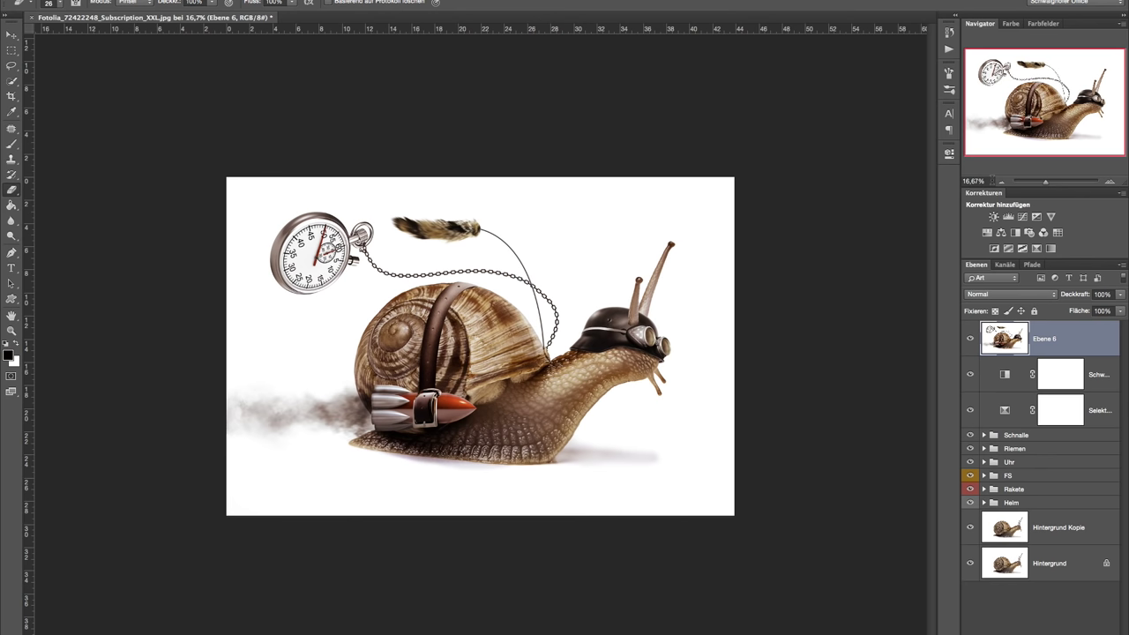
- Switch to Safari, load the Fotolia homepage, then show the Fast & Furious tutorial tab
{"action": "key", "text": "ctrl+Up"}
{"action": "left_click", "coordinate": [428, 411]}
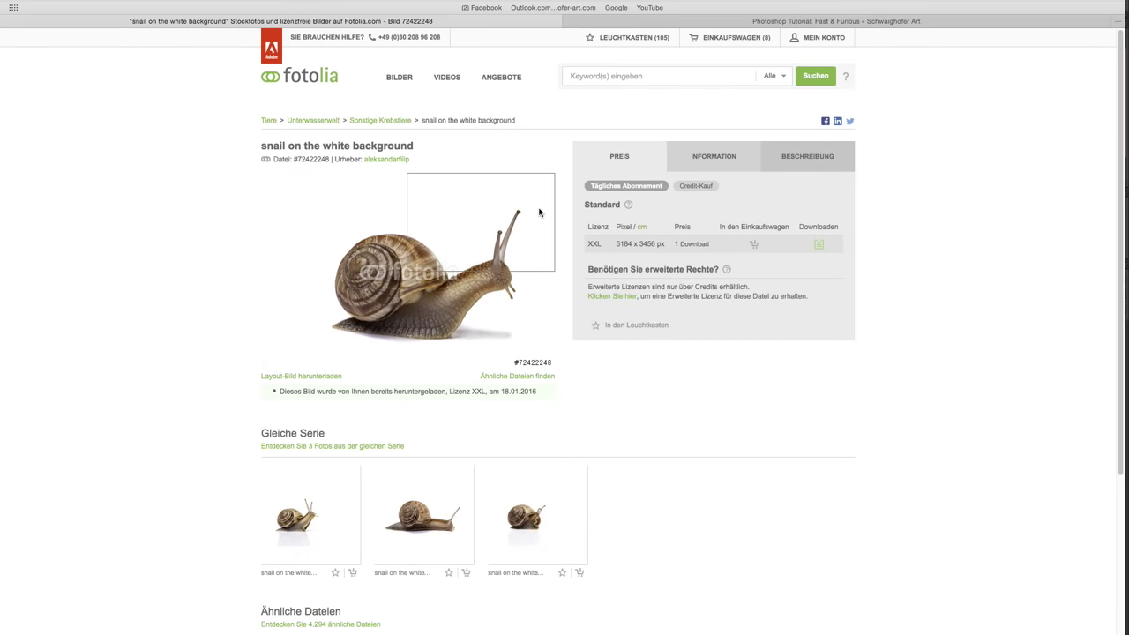
{"action": "left_click", "coordinate": [304, 81]}
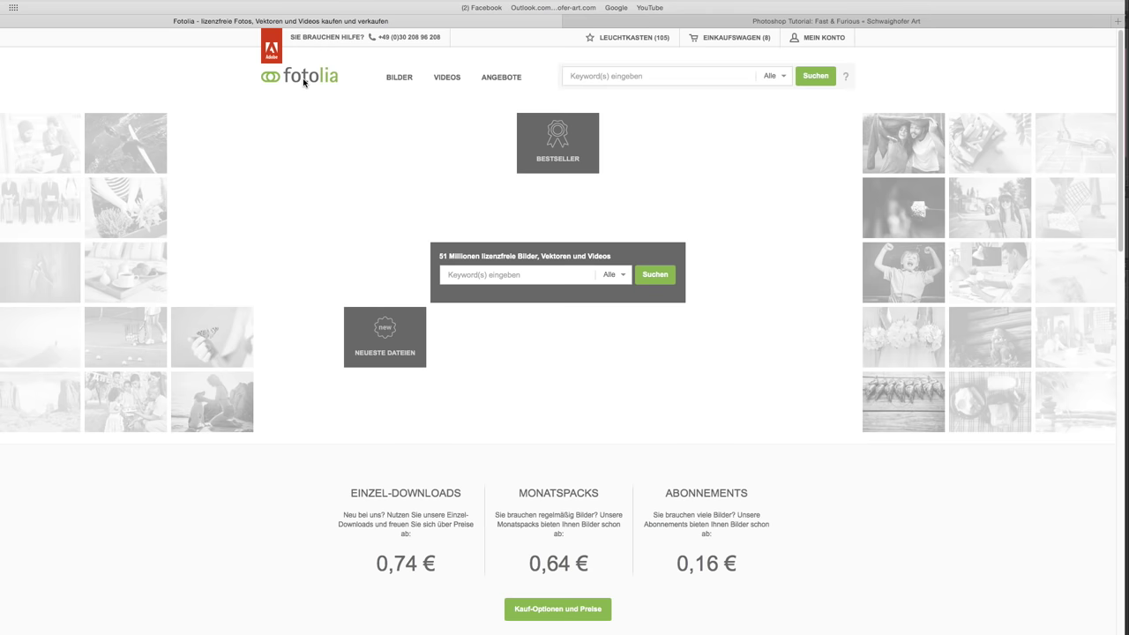
{"action": "key", "text": "ctrl+Up"}
{"action": "left_click", "coordinate": [850, 211]}
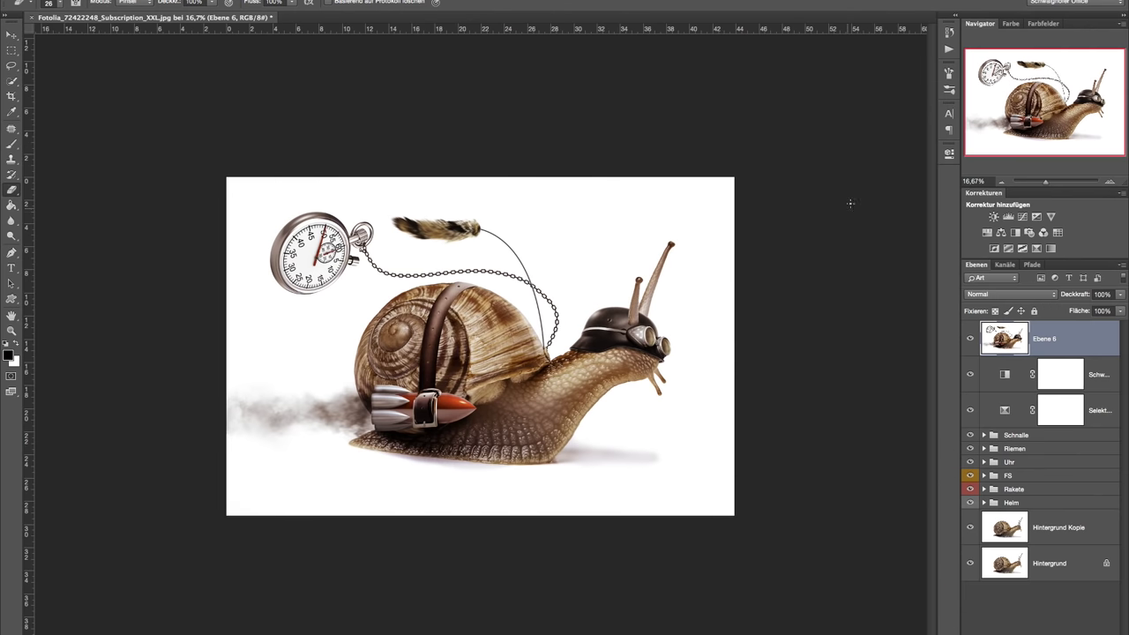
{"action": "key", "text": "ctrl+Up"}
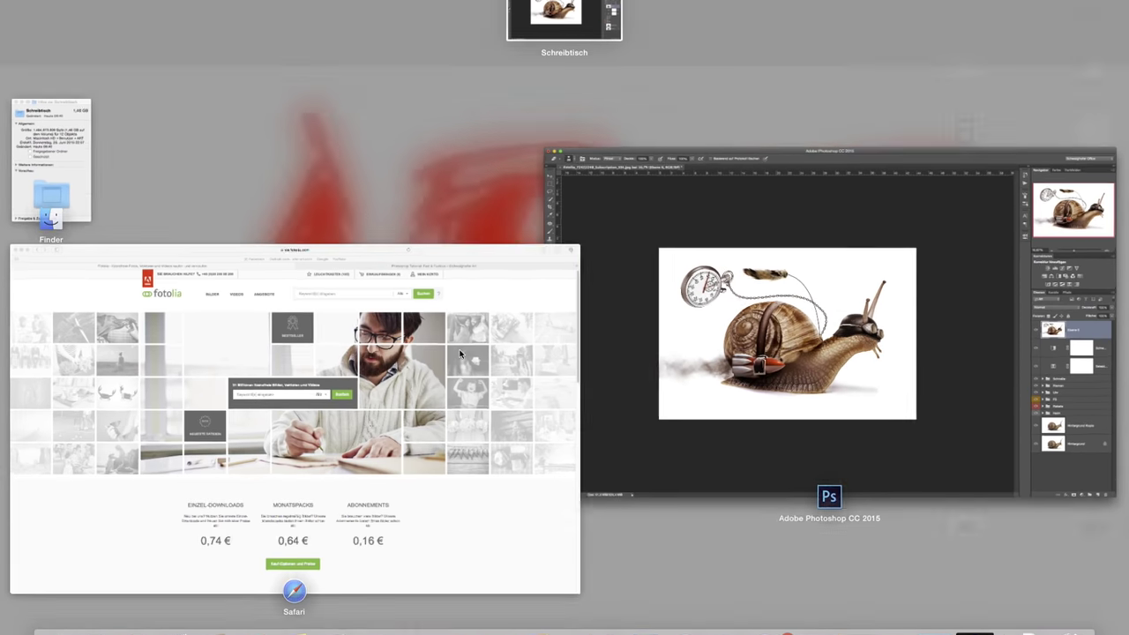
{"action": "left_click", "coordinate": [459, 354]}
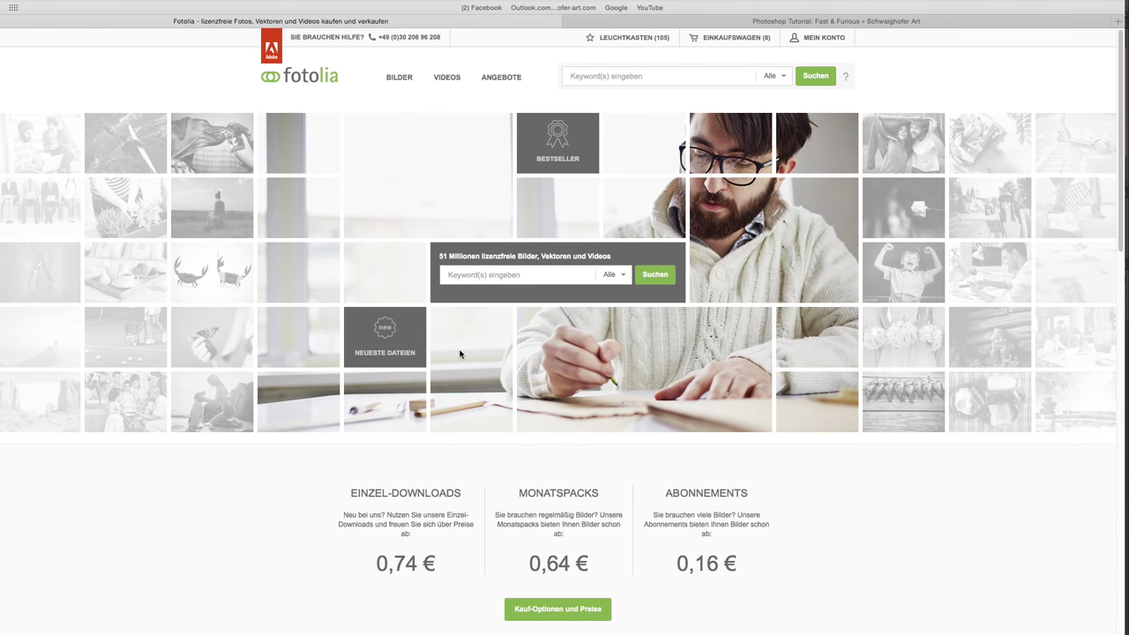
{"action": "left_click", "coordinate": [782, 77]}
{"action": "left_click", "coordinate": [779, 20]}
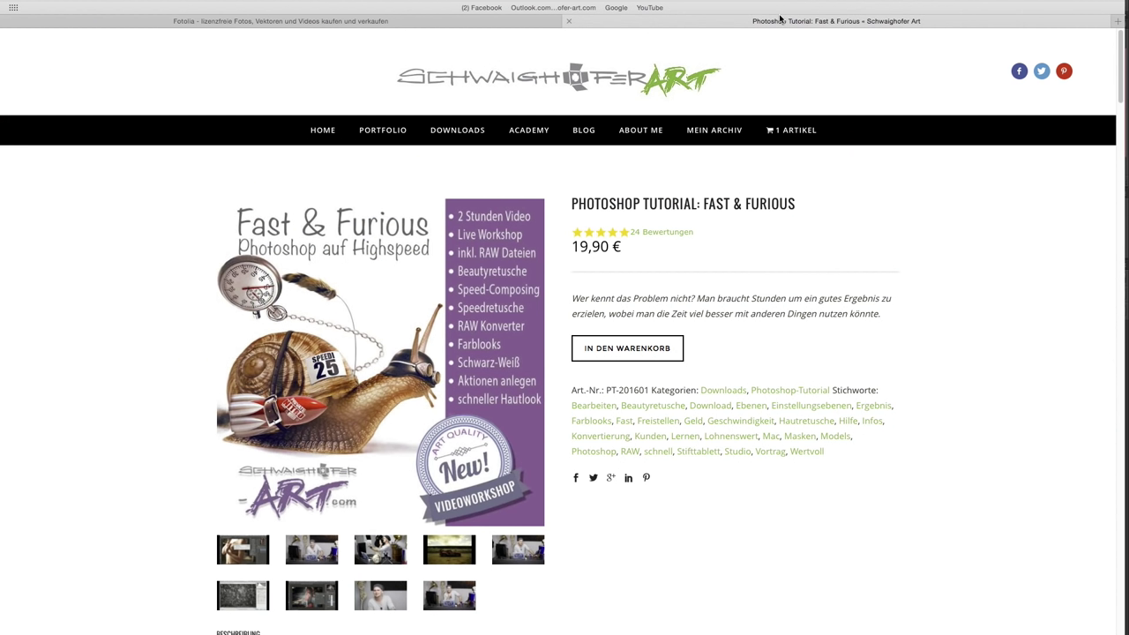
- Browse the site's Downloads tutorial listing and the Short Tips blog page
{"action": "left_click", "coordinate": [558, 77]}
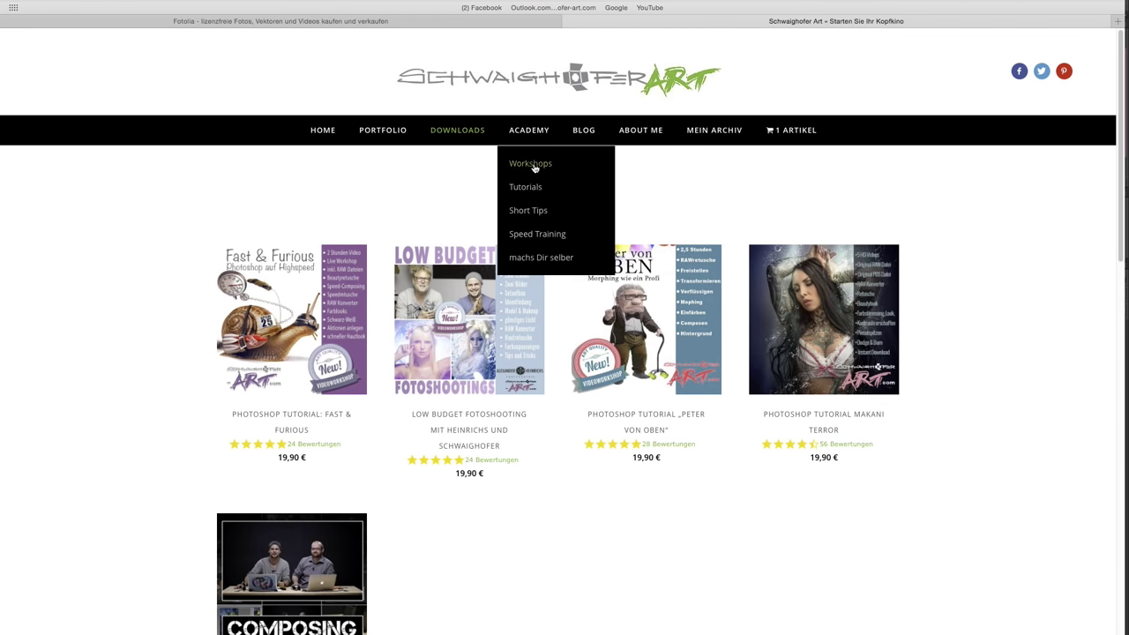
{"action": "left_click", "coordinate": [533, 211]}
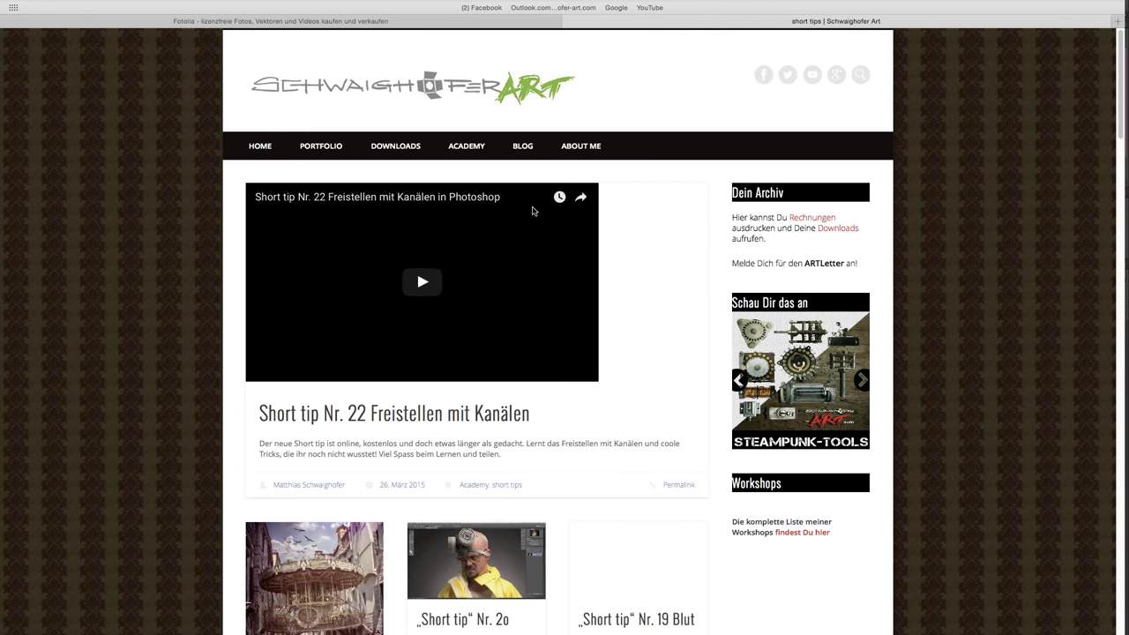
{"action": "scroll", "coordinate": [642, 309], "scroll_direction": "down", "scroll_amount": 5}
{"action": "scroll", "coordinate": [642, 308], "scroll_direction": "down", "scroll_amount": 1}
{"action": "scroll", "coordinate": [641, 309], "scroll_direction": "down", "scroll_amount": 3}
{"action": "scroll", "coordinate": [642, 308], "scroll_direction": "down", "scroll_amount": 1}
{"action": "scroll", "coordinate": [641, 308], "scroll_direction": "down", "scroll_amount": 1}
{"action": "scroll", "coordinate": [641, 309], "scroll_direction": "down", "scroll_amount": 2}
{"action": "scroll", "coordinate": [642, 309], "scroll_direction": "down", "scroll_amount": 2}
{"action": "scroll", "coordinate": [641, 309], "scroll_direction": "down", "scroll_amount": 2}
{"action": "scroll", "coordinate": [641, 308], "scroll_direction": "down", "scroll_amount": 1}
{"action": "scroll", "coordinate": [641, 311], "scroll_direction": "down", "scroll_amount": 2}
{"action": "scroll", "coordinate": [642, 310], "scroll_direction": "down", "scroll_amount": 1}
{"action": "scroll", "coordinate": [641, 311], "scroll_direction": "down", "scroll_amount": 3}
{"action": "scroll", "coordinate": [641, 311], "scroll_direction": "up", "scroll_amount": 5}
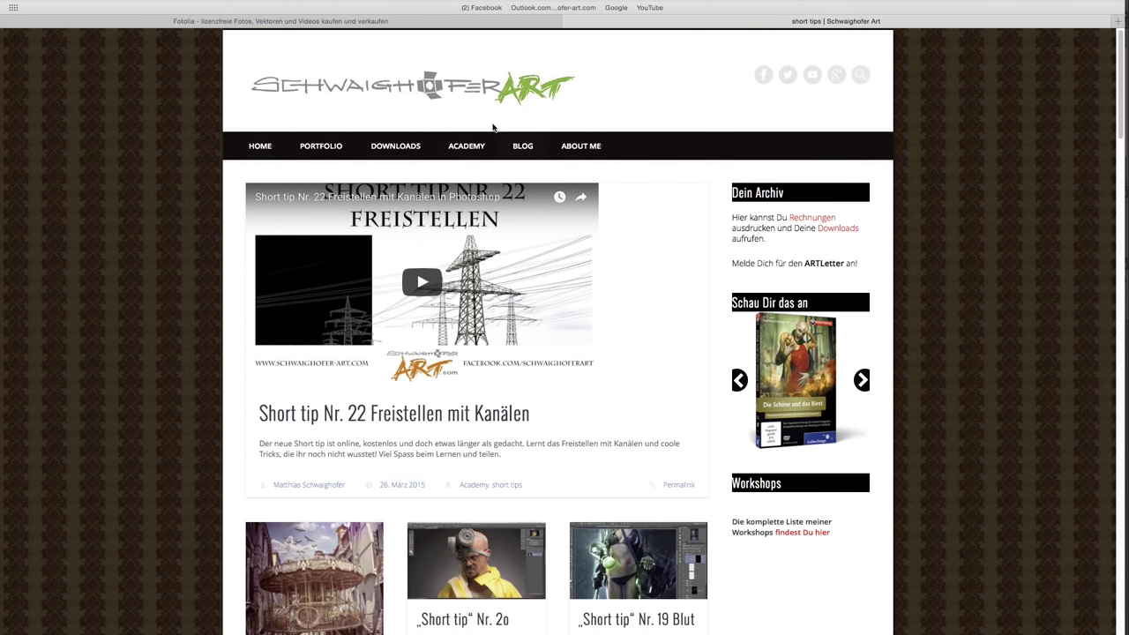
- Look through the Academy page and its upcoming workshops list
{"action": "left_click", "coordinate": [475, 148]}
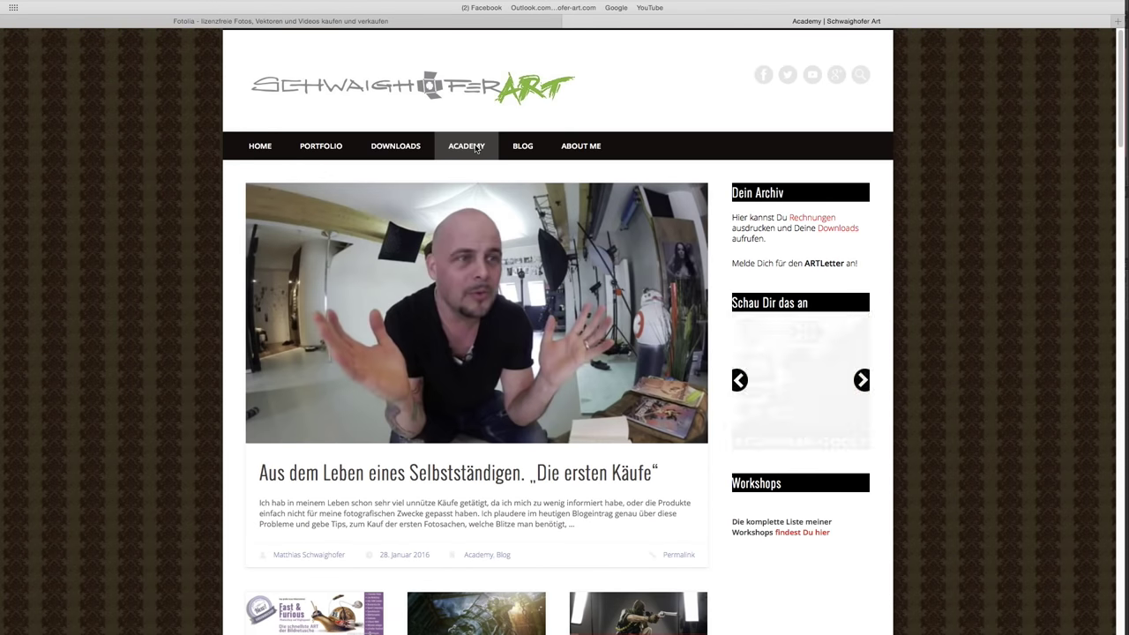
{"action": "scroll", "coordinate": [681, 463], "scroll_direction": "down", "scroll_amount": 2}
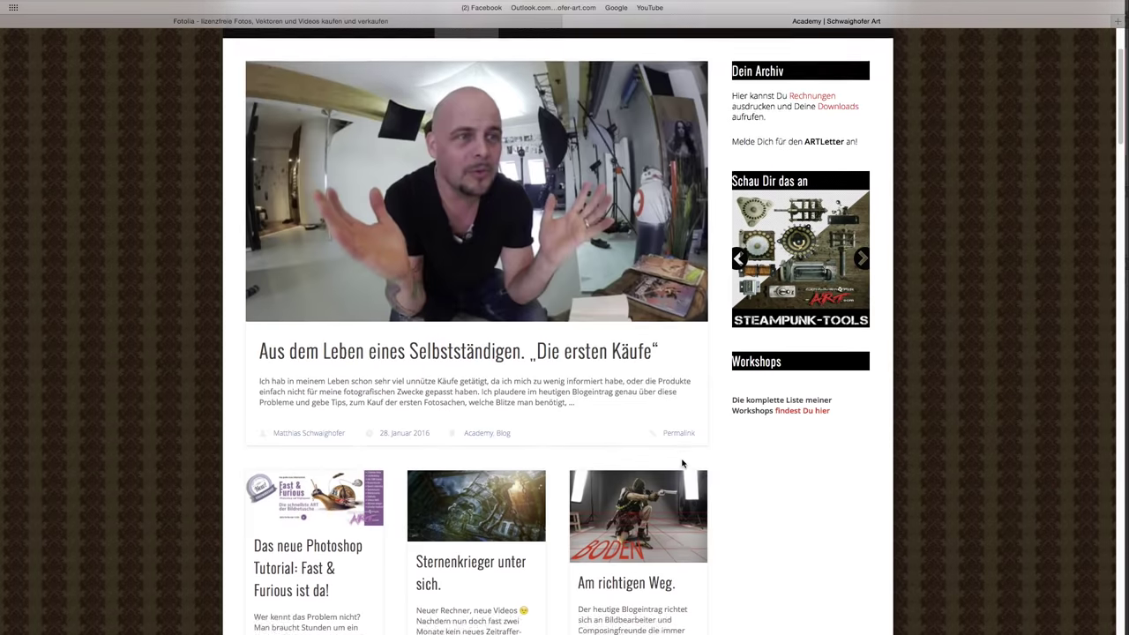
{"action": "scroll", "coordinate": [682, 463], "scroll_direction": "down", "scroll_amount": 1}
{"action": "scroll", "coordinate": [682, 464], "scroll_direction": "down", "scroll_amount": 1}
{"action": "scroll", "coordinate": [683, 465], "scroll_direction": "down", "scroll_amount": 3}
{"action": "scroll", "coordinate": [682, 464], "scroll_direction": "down", "scroll_amount": 5}
{"action": "scroll", "coordinate": [684, 465], "scroll_direction": "up", "scroll_amount": 6}
{"action": "scroll", "coordinate": [684, 465], "scroll_direction": "up", "scroll_amount": 5}
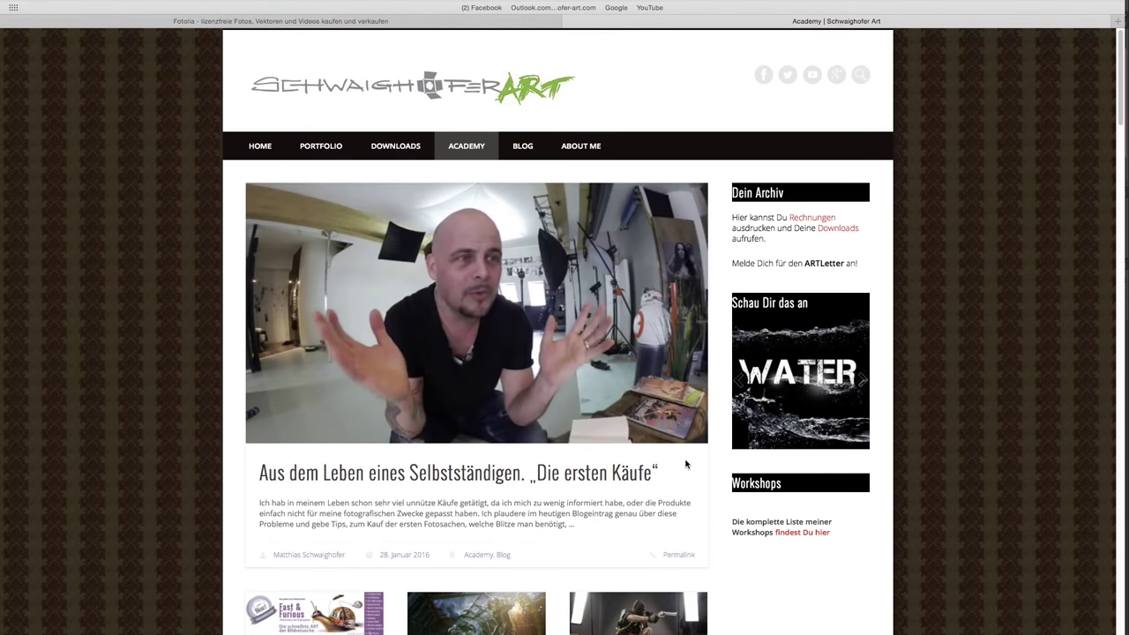
{"action": "left_click", "coordinate": [793, 535]}
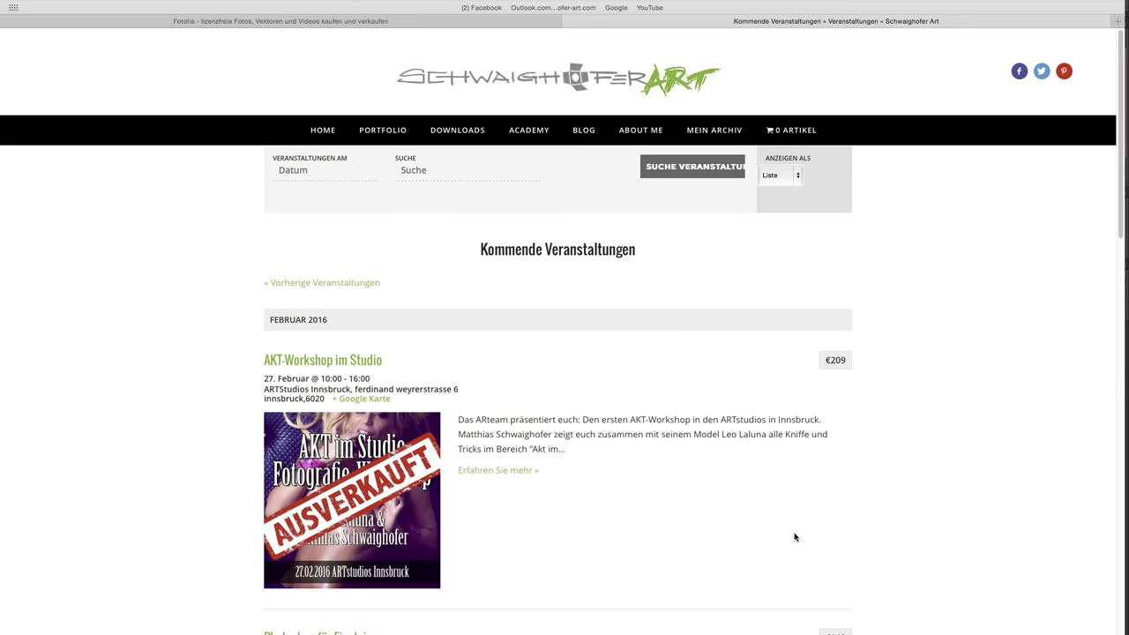
{"action": "scroll", "coordinate": [673, 435], "scroll_direction": "down", "scroll_amount": 10}
{"action": "scroll", "coordinate": [673, 436], "scroll_direction": "down", "scroll_amount": 5}
{"action": "scroll", "coordinate": [635, 414], "scroll_direction": "up", "scroll_amount": 15}
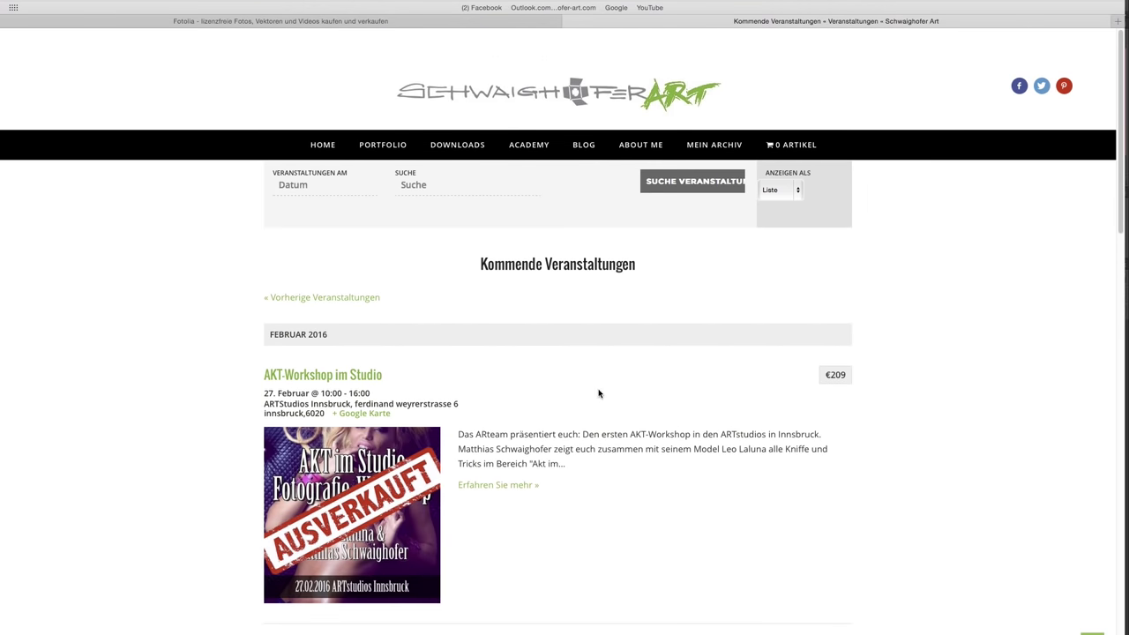
{"action": "key", "text": "alt+Left"}
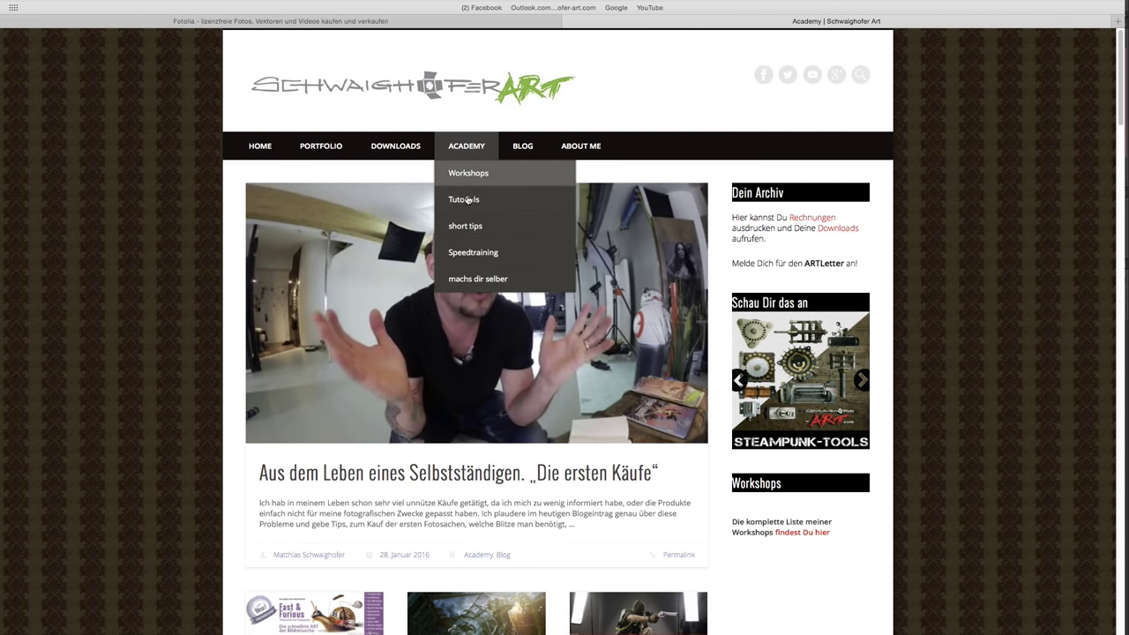
- View the Speedtraining page, then scroll through the Photoshop composings portfolio
{"action": "left_click", "coordinate": [482, 253]}
{"action": "scroll", "coordinate": [482, 255], "scroll_direction": "down", "scroll_amount": 5}
{"action": "scroll", "coordinate": [482, 256], "scroll_direction": "down", "scroll_amount": 10}
{"action": "scroll", "coordinate": [482, 256], "scroll_direction": "up", "scroll_amount": 15}
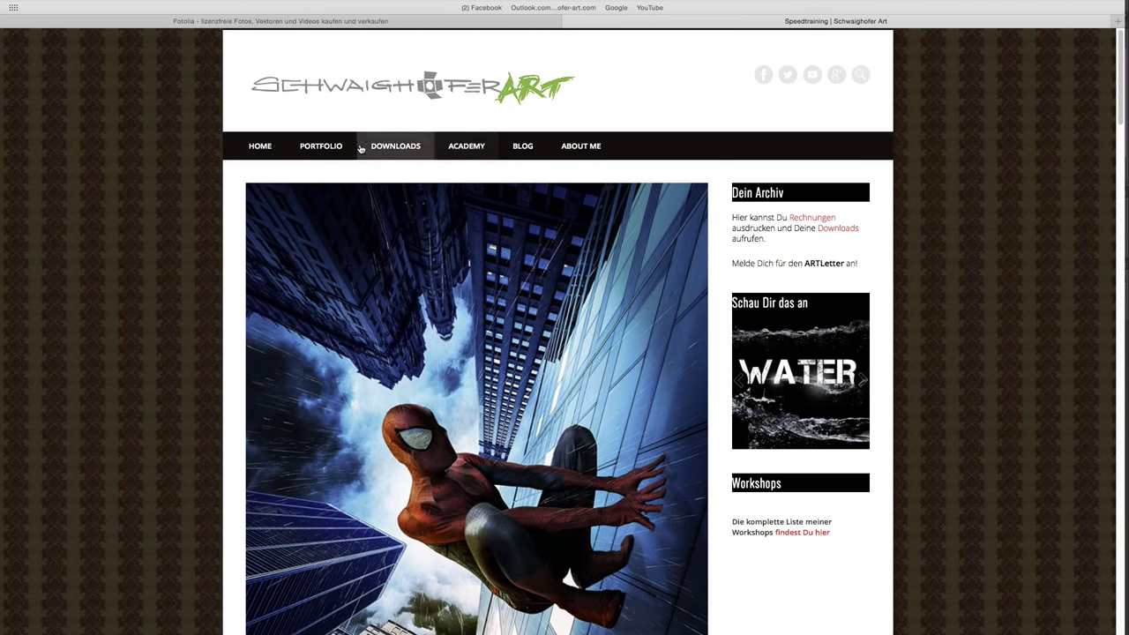
{"action": "left_click", "coordinate": [338, 174]}
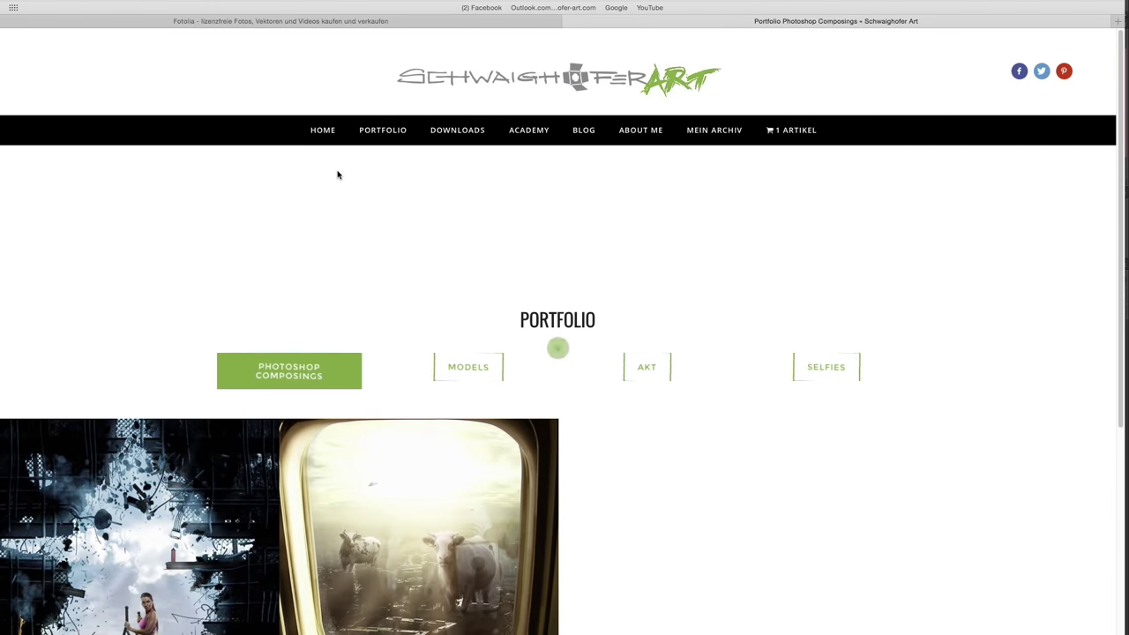
{"action": "scroll", "coordinate": [623, 467], "scroll_direction": "down", "scroll_amount": 5}
{"action": "scroll", "coordinate": [624, 467], "scroll_direction": "down", "scroll_amount": 3}
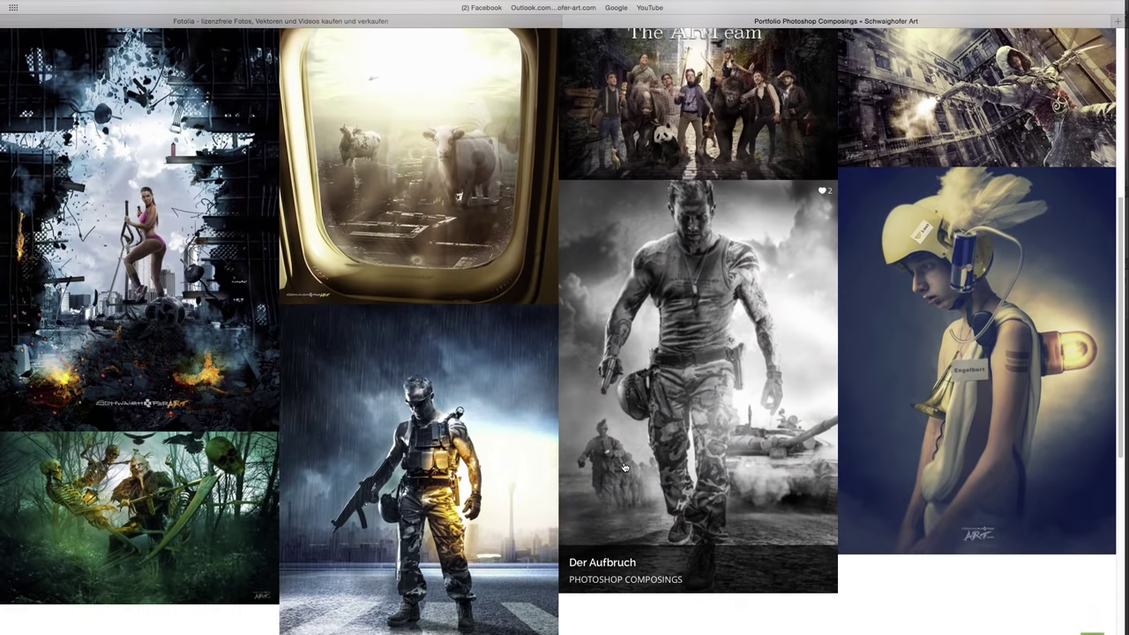